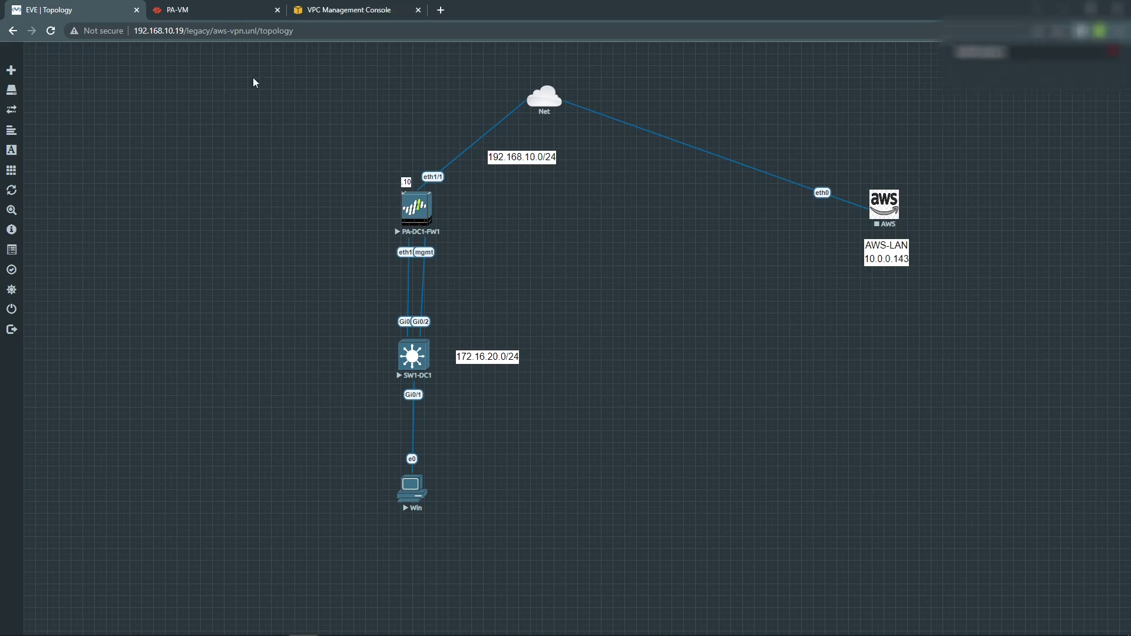
Look up the running ubuntu-server instance's private IP 10.0.0.143.
{"action": "left_click", "coordinate": [352, 13]}
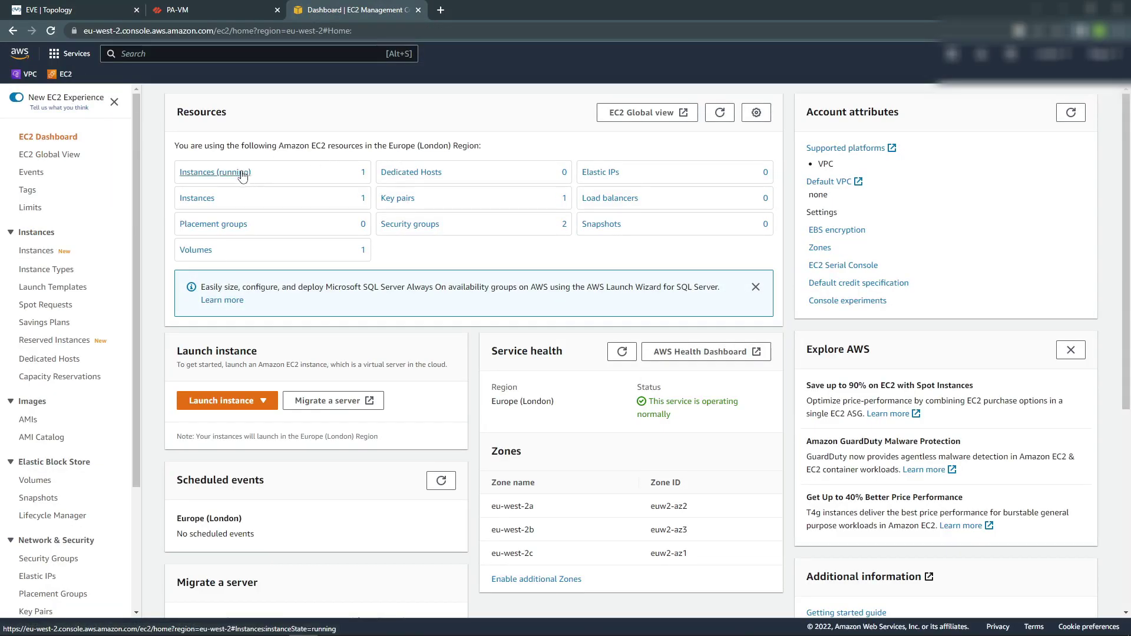
{"action": "left_click", "coordinate": [221, 175]}
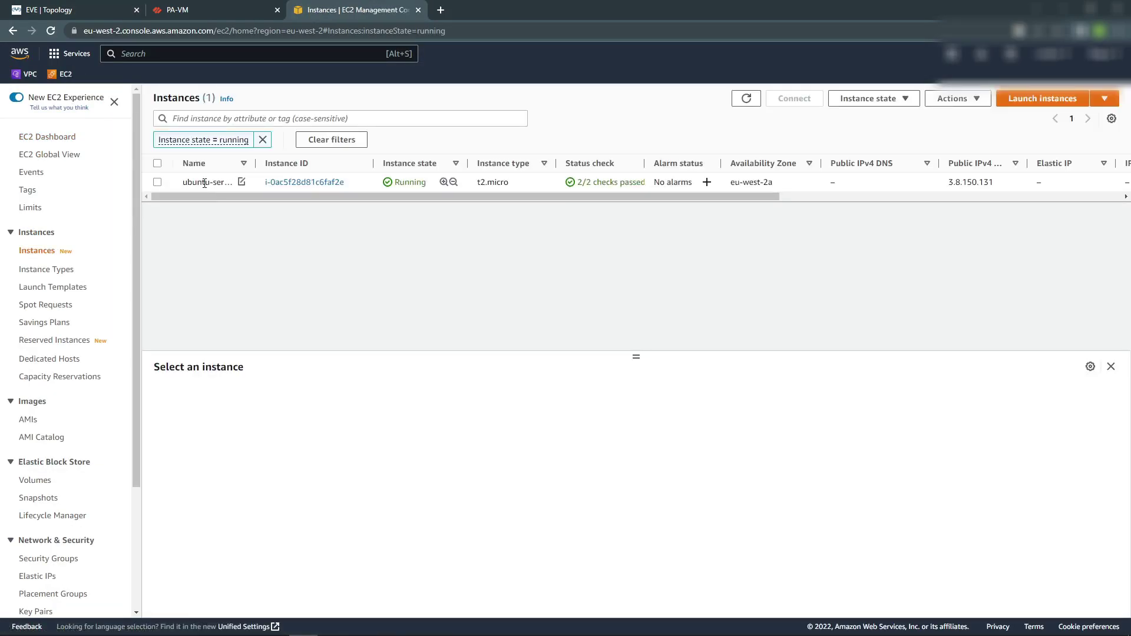
{"action": "left_click", "coordinate": [216, 182]}
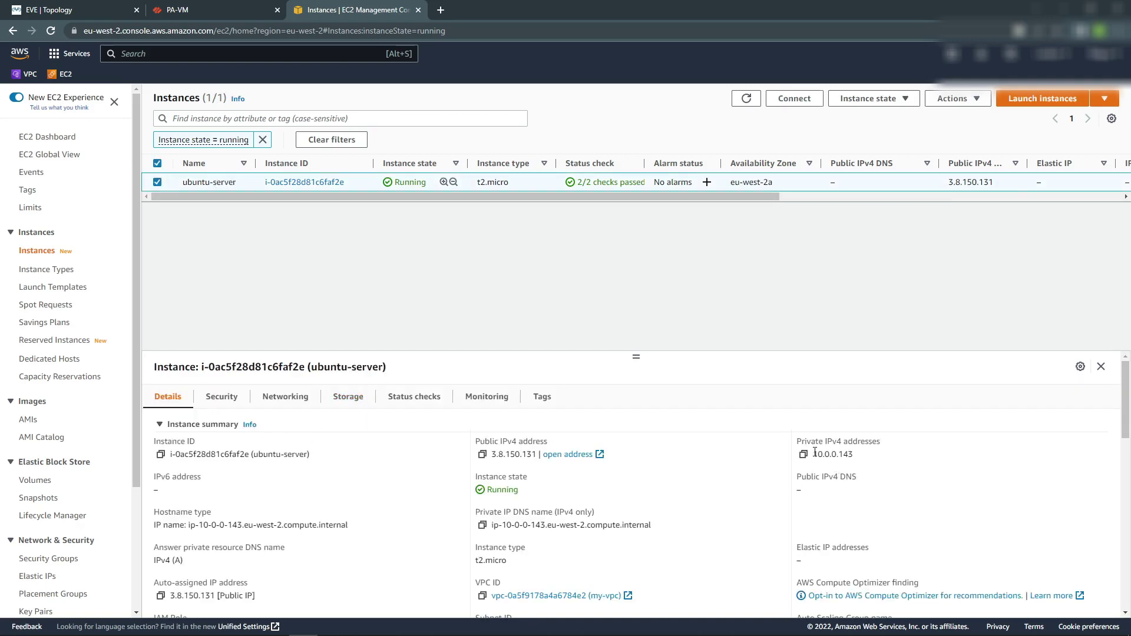
{"action": "left_click_drag", "start_coordinate": [812, 454], "coordinate": [868, 460]}
Check my-vpc's IPv4 CIDR 10.0.0.0/20 in the VPC console.
{"action": "left_click", "coordinate": [27, 74]}
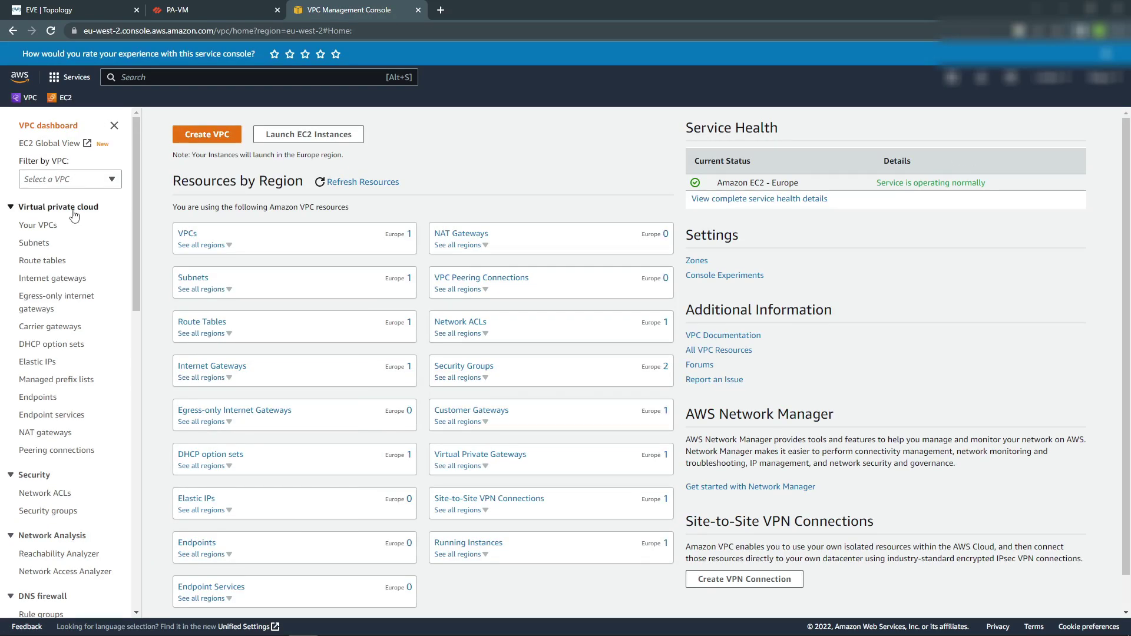
{"action": "left_click", "coordinate": [47, 225]}
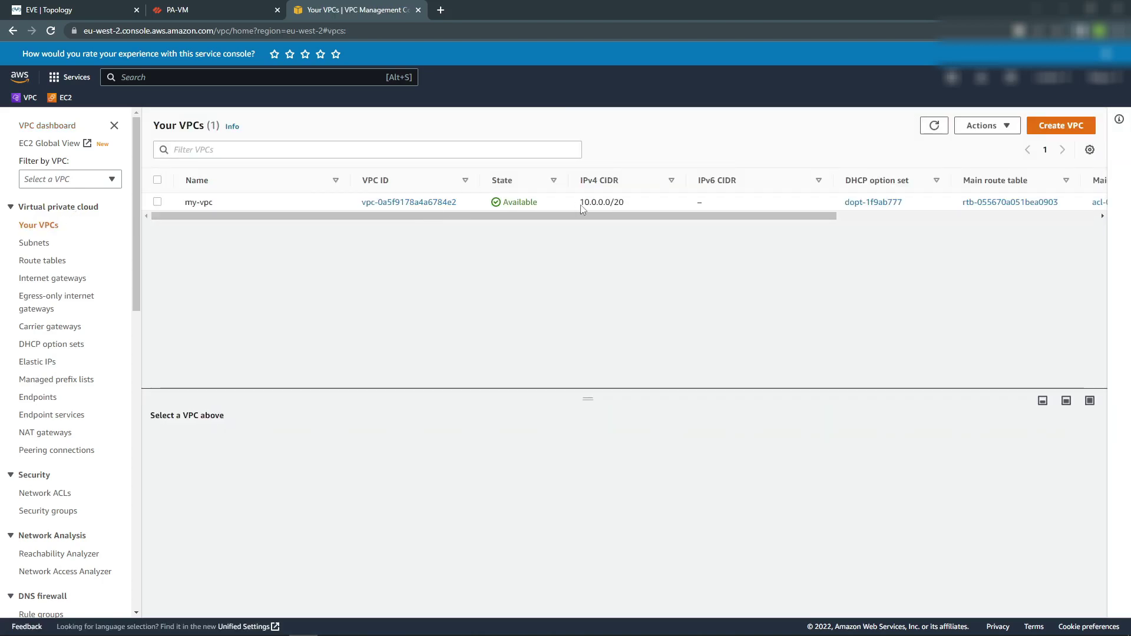
{"action": "left_click_drag", "start_coordinate": [584, 205], "coordinate": [626, 206]}
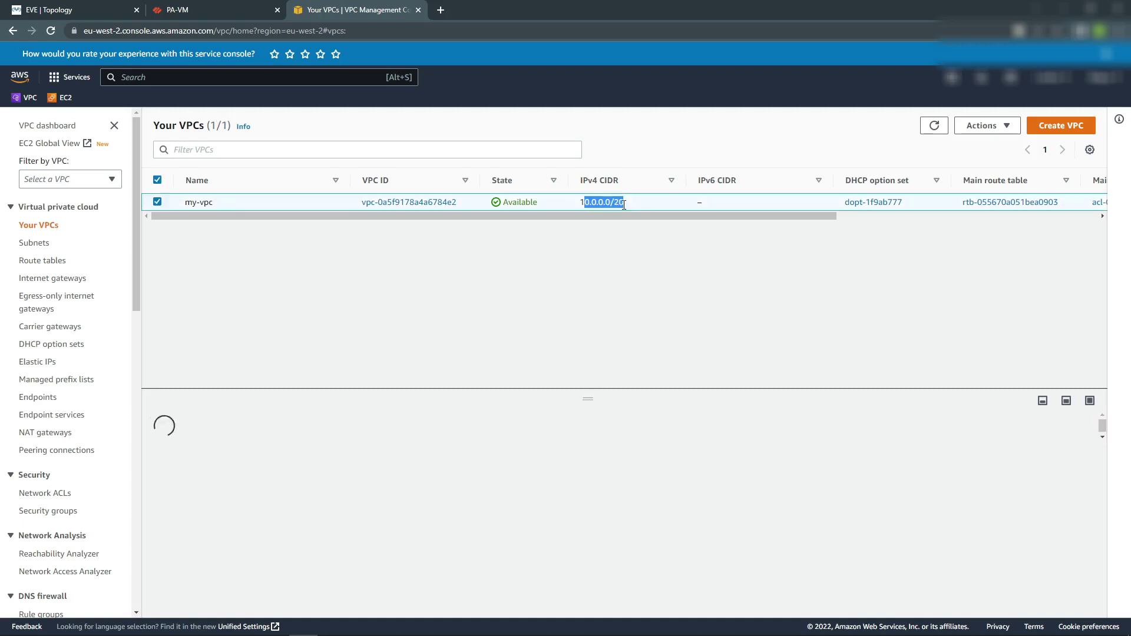
{"action": "scroll", "coordinate": [62, 387], "scroll_direction": "down", "scroll_amount": 5}
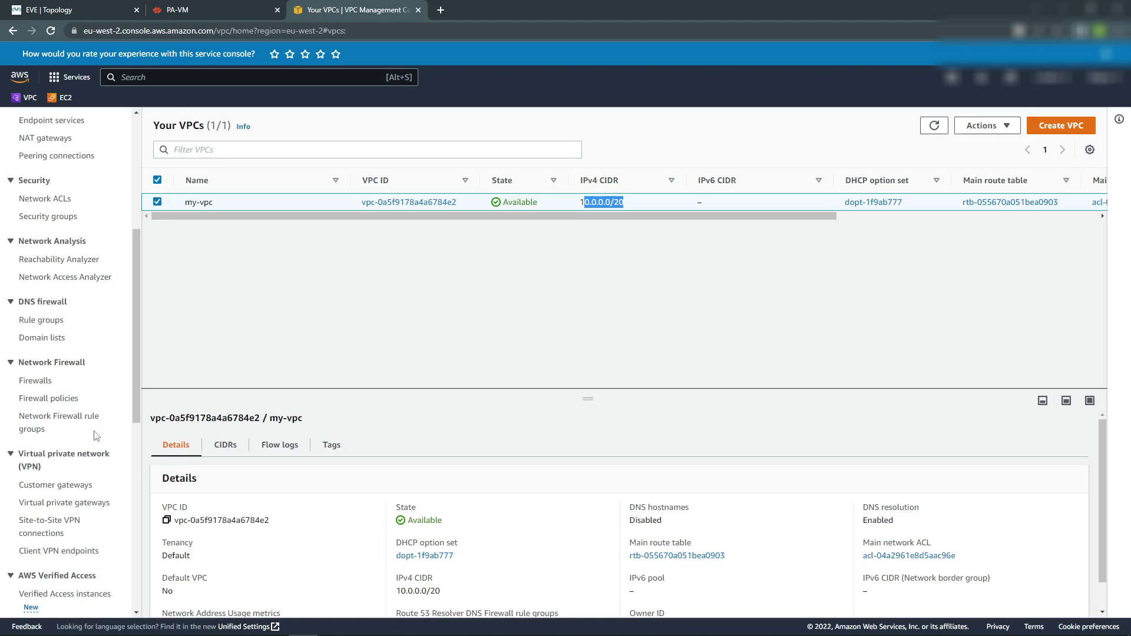
{"action": "left_click", "coordinate": [59, 485]}
Start a new customer gateway named pa-cgw.
{"action": "left_click", "coordinate": [1026, 126]}
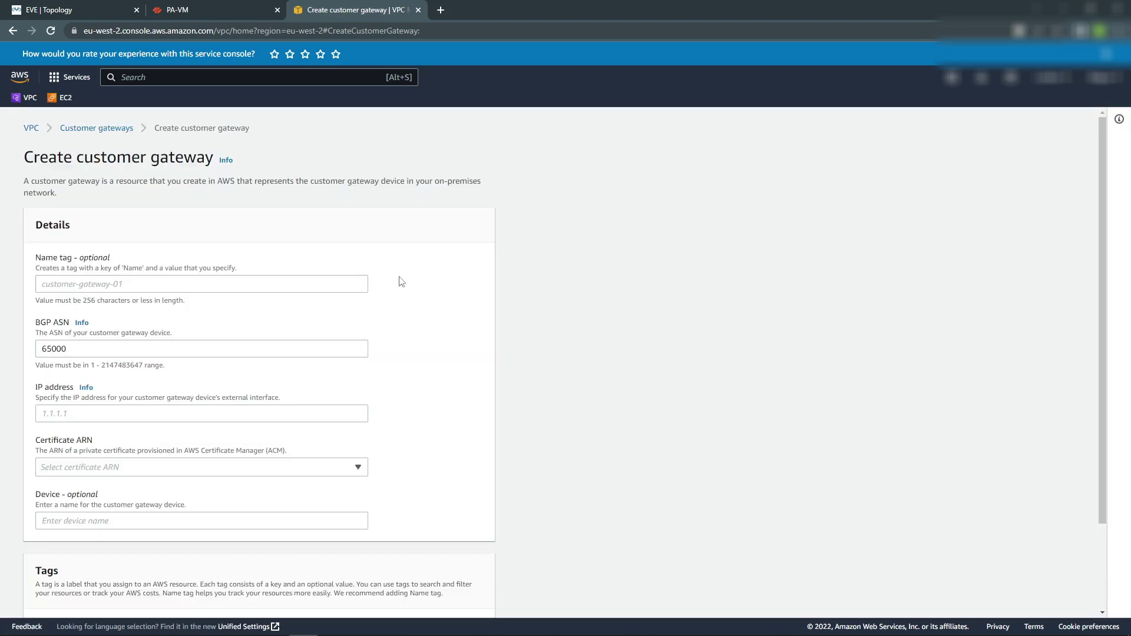
{"action": "left_click", "coordinate": [146, 286]}
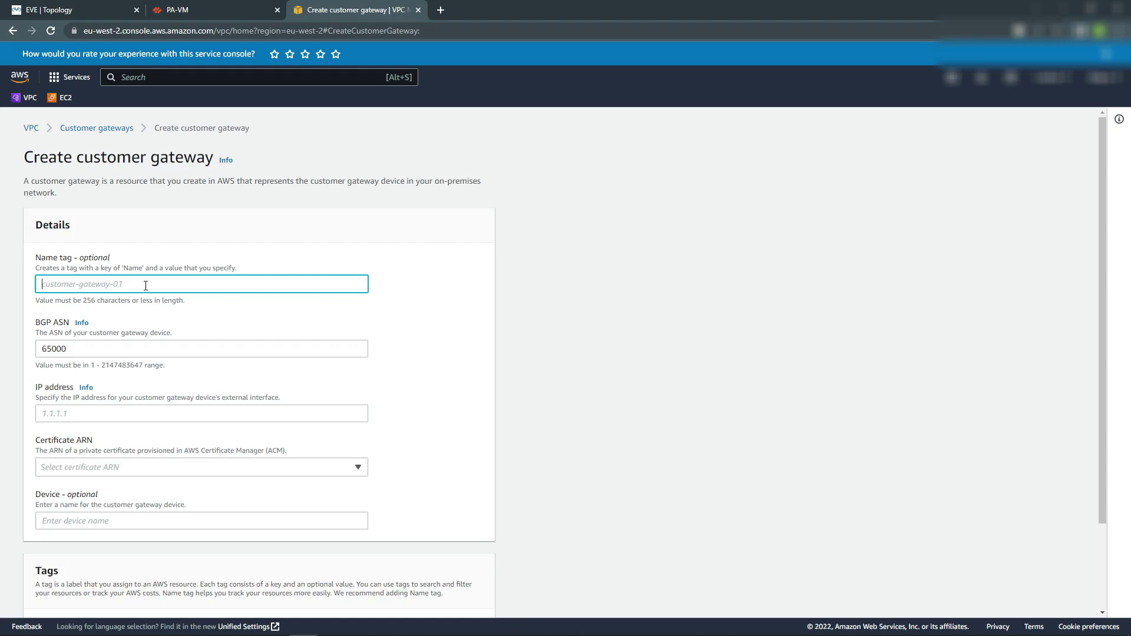
{"action": "type", "text": "pa"}
{"action": "type", "text": "-g"}
{"action": "type", "text": "gw"}
{"action": "scroll", "coordinate": [77, 351], "scroll_direction": "down", "scroll_amount": 2}
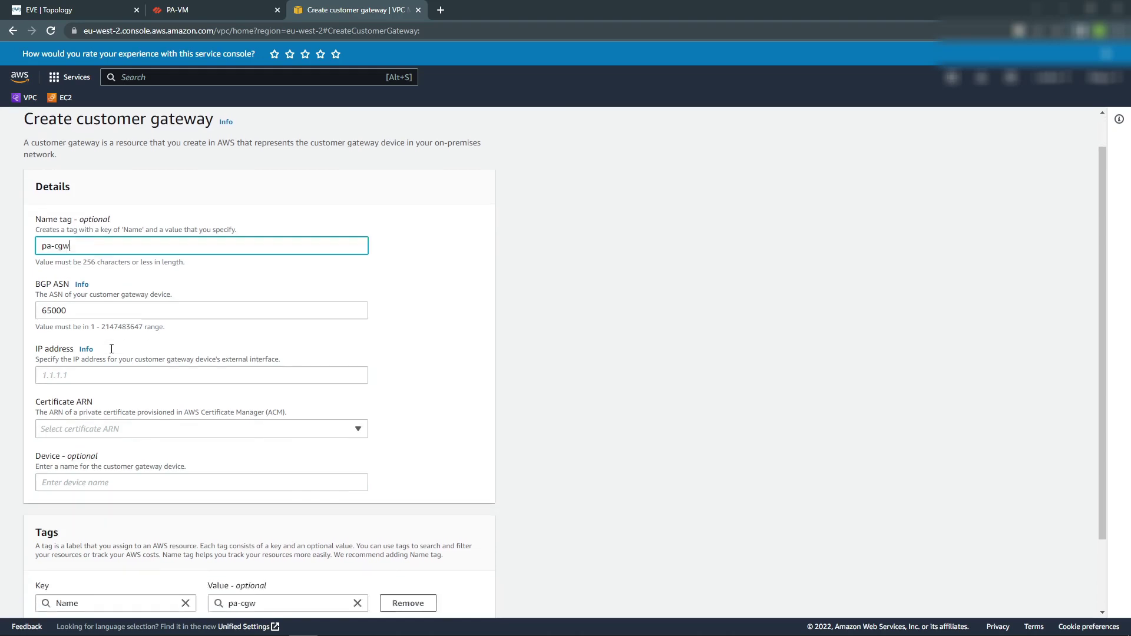
Enter the firewall's public IP address and create the customer gateway.
{"action": "left_click", "coordinate": [108, 298]}
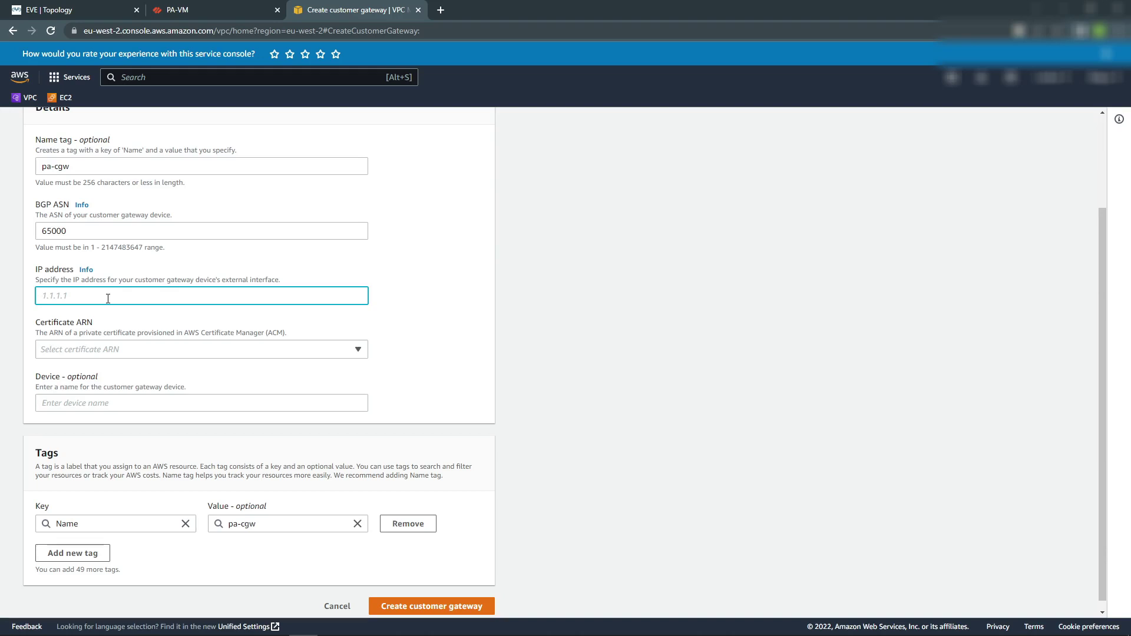
{"action": "key", "text": "ctrl+v"}
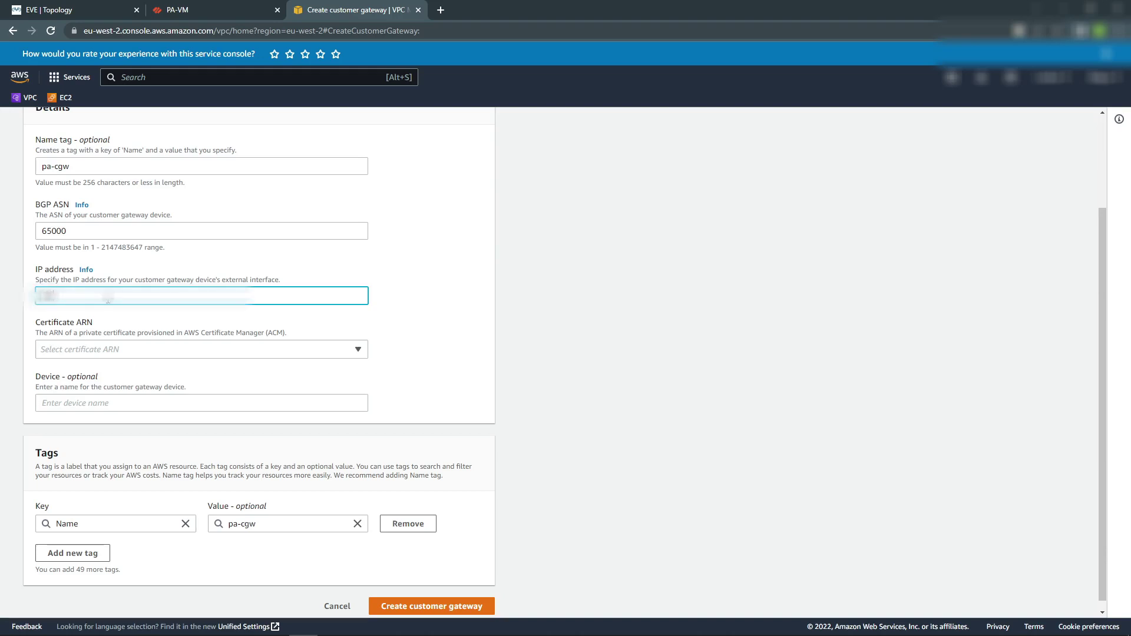
{"action": "type", "text": "123.45.6"}
{"action": "left_click", "coordinate": [111, 312]}
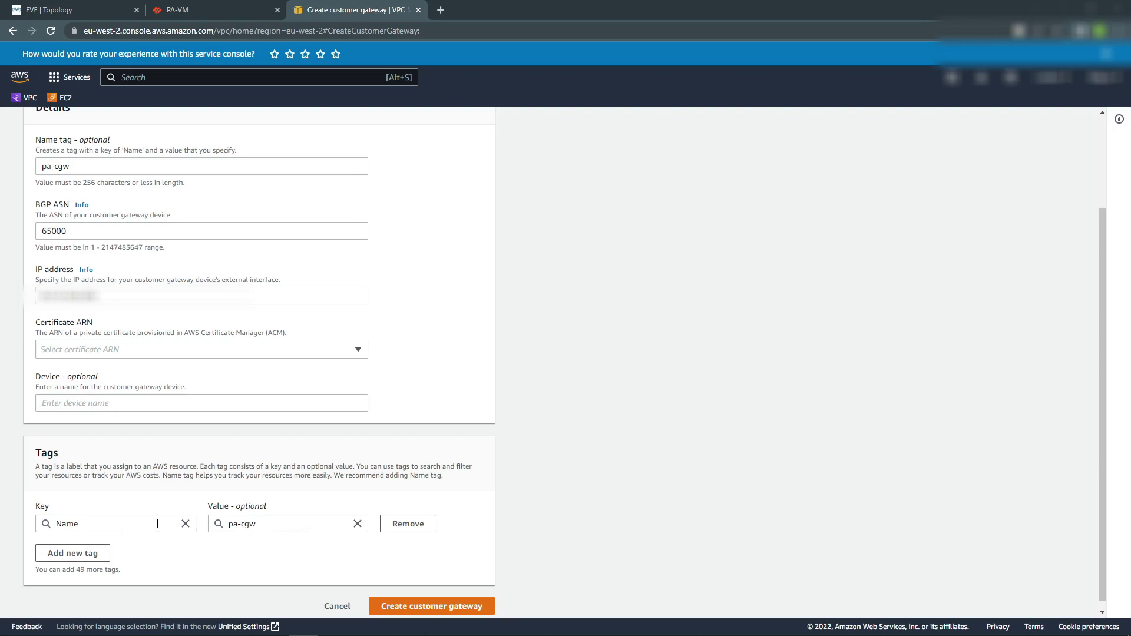
{"action": "scroll", "coordinate": [296, 436], "scroll_direction": "down", "scroll_amount": 1}
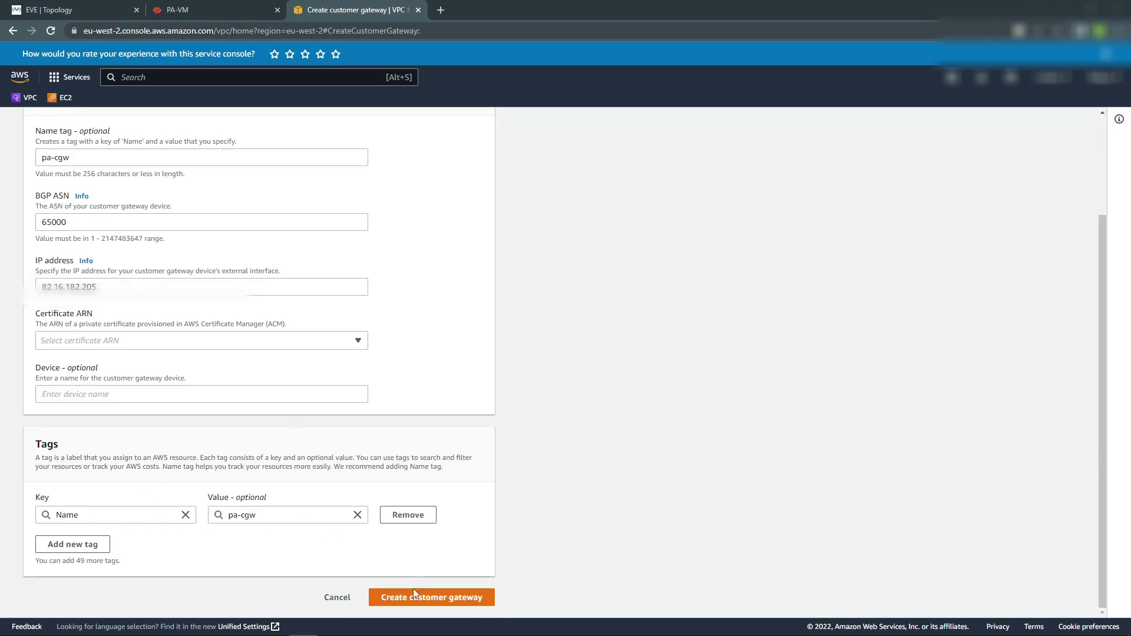
{"action": "left_click", "coordinate": [419, 596]}
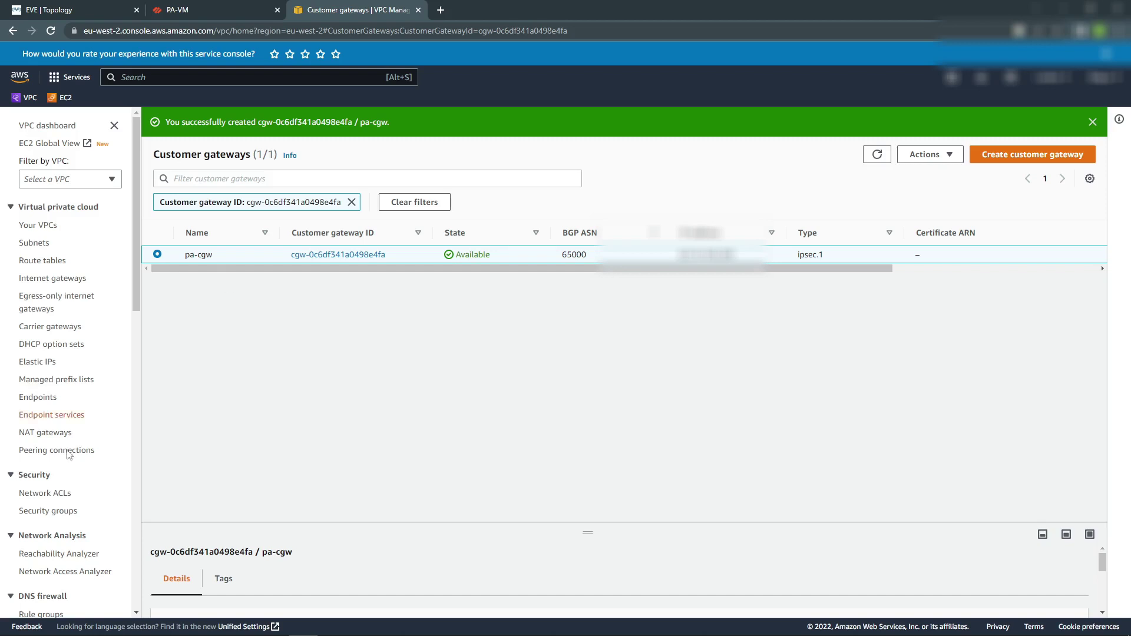
Create virtual private gateway pa-vpg, keeping the Amazon default ASN 64512.
{"action": "scroll", "coordinate": [71, 521], "scroll_direction": "down", "scroll_amount": 4}
{"action": "scroll", "coordinate": [69, 518], "scroll_direction": "down", "scroll_amount": 6}
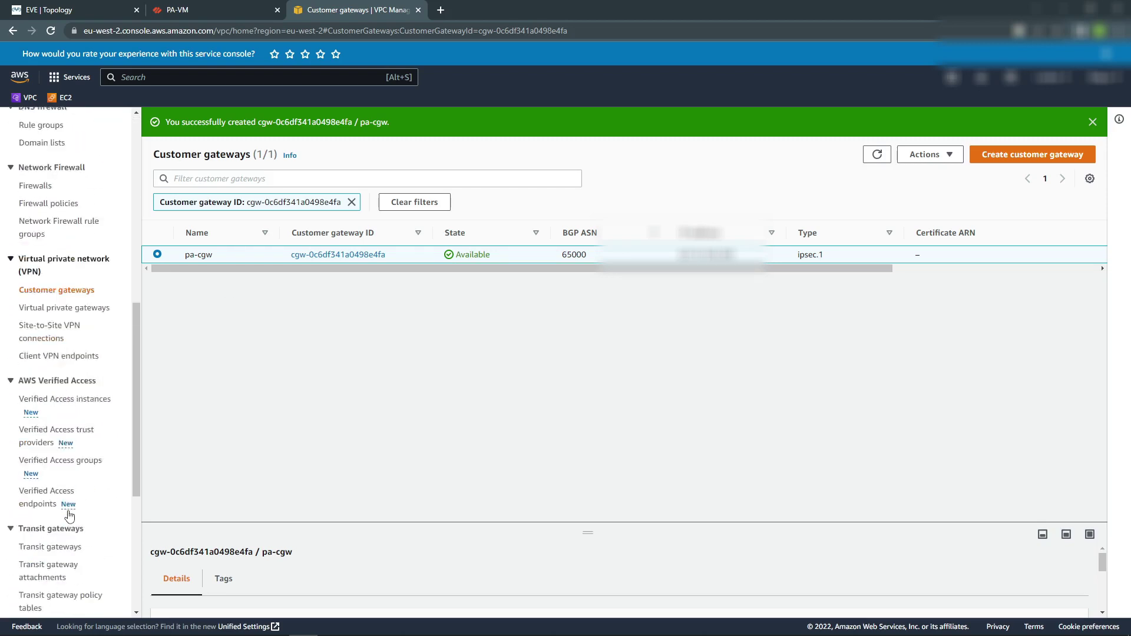
{"action": "left_click", "coordinate": [46, 209]}
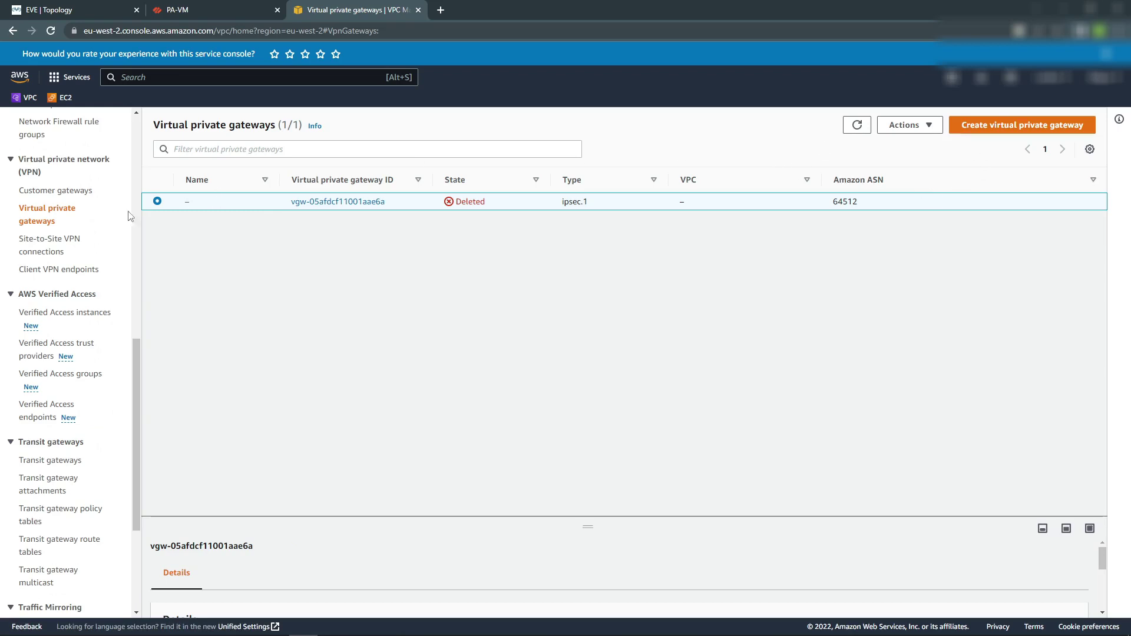
{"action": "left_click", "coordinate": [949, 123]}
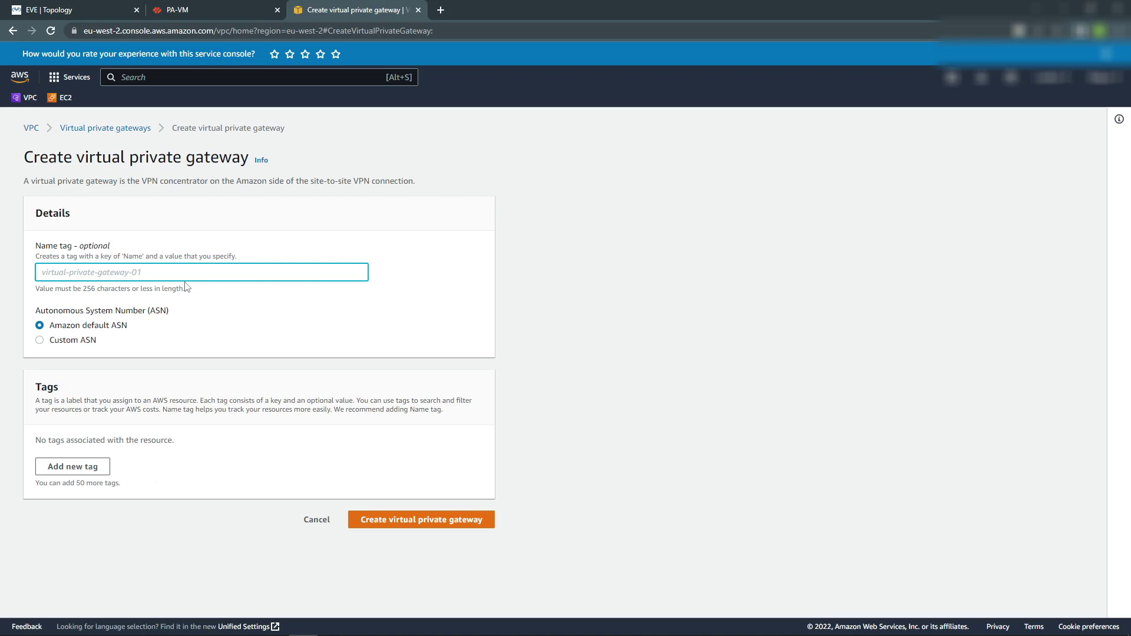
{"action": "type", "text": "pa"}
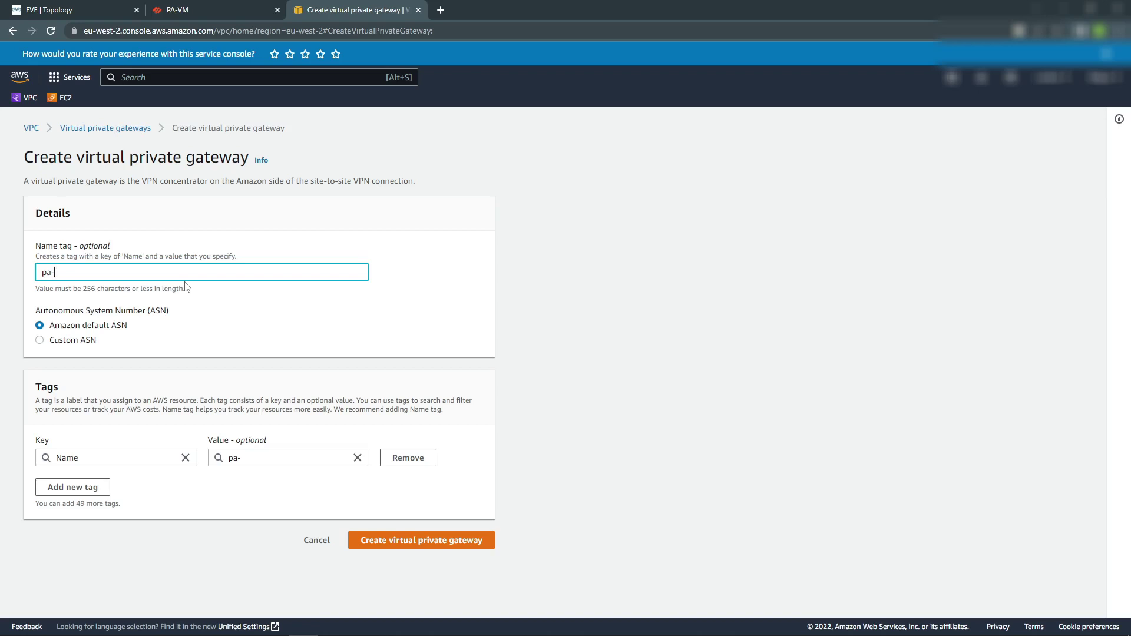
{"action": "type", "text": "-vpg"}
{"action": "left_click", "coordinate": [442, 540]}
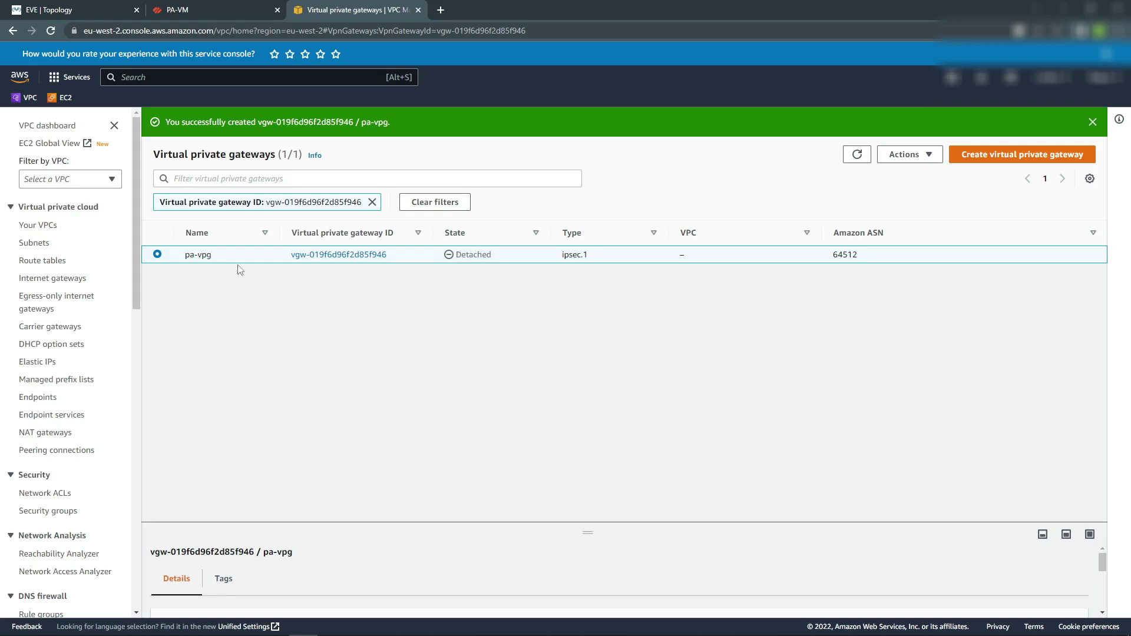
Attach the pa-vpg gateway to my-vpc.
{"action": "left_click", "coordinate": [926, 154]}
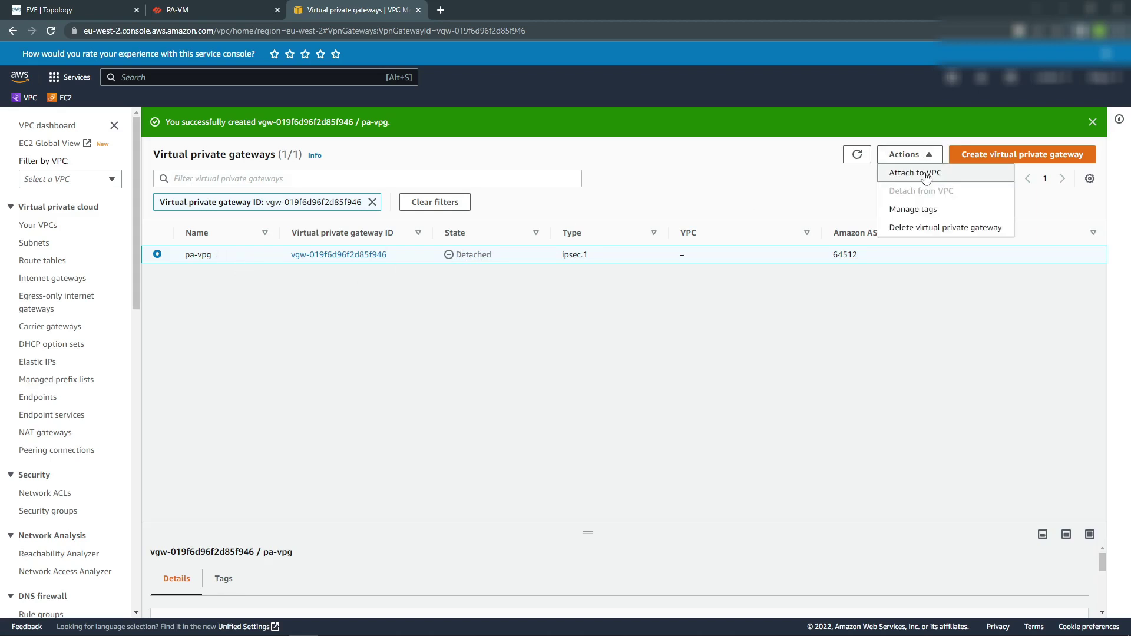
{"action": "left_click", "coordinate": [927, 175]}
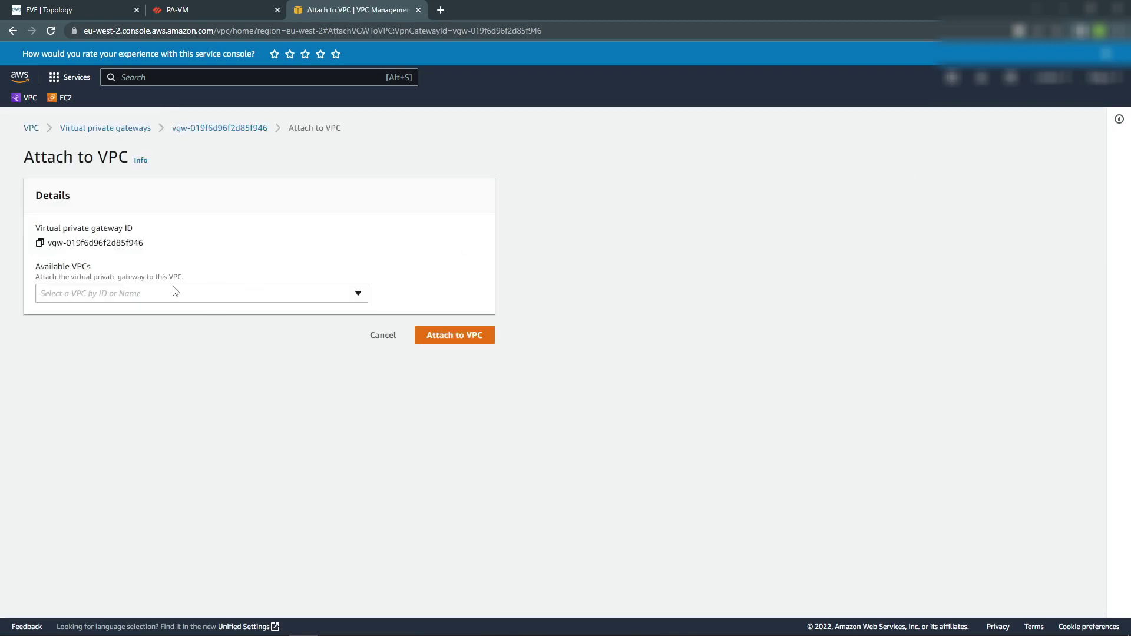
{"action": "left_click", "coordinate": [327, 293]}
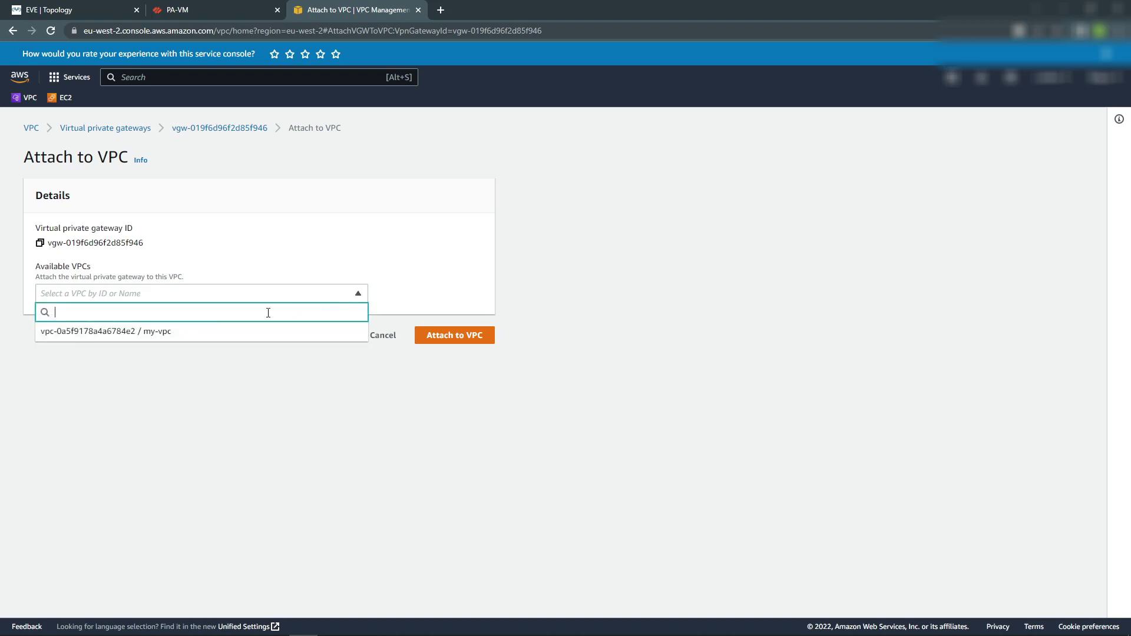
{"action": "left_click", "coordinate": [129, 331]}
{"action": "left_click", "coordinate": [465, 336]}
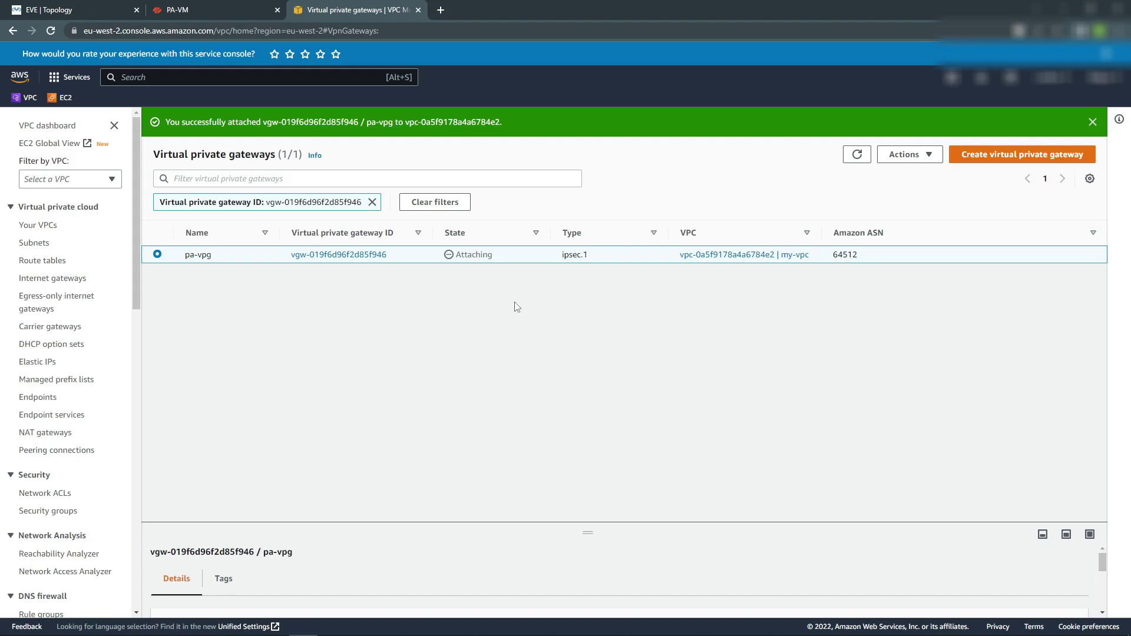
Refresh the gateway list until pa-vpg shows the Attached state.
{"action": "left_click", "coordinate": [858, 162]}
{"action": "left_click", "coordinate": [858, 163]}
{"action": "left_click", "coordinate": [857, 155]}
{"action": "left_click", "coordinate": [858, 164]}
{"action": "left_click", "coordinate": [857, 161]}
{"action": "left_click", "coordinate": [857, 162]}
{"action": "left_click", "coordinate": [857, 161]}
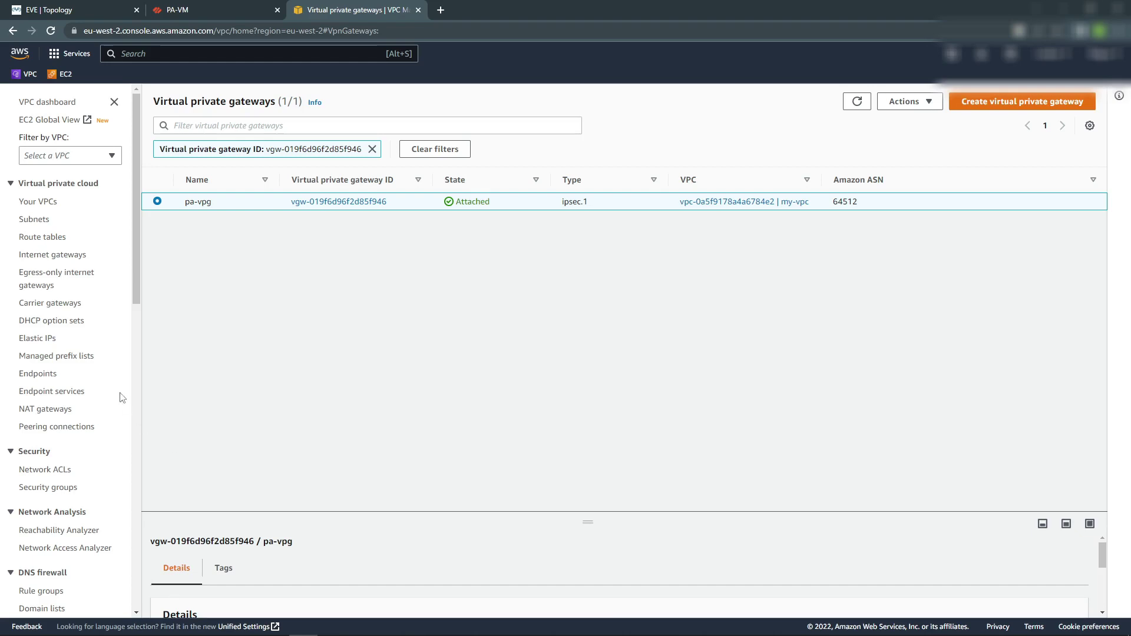
{"action": "scroll", "coordinate": [119, 396], "scroll_direction": "down", "scroll_amount": 7}
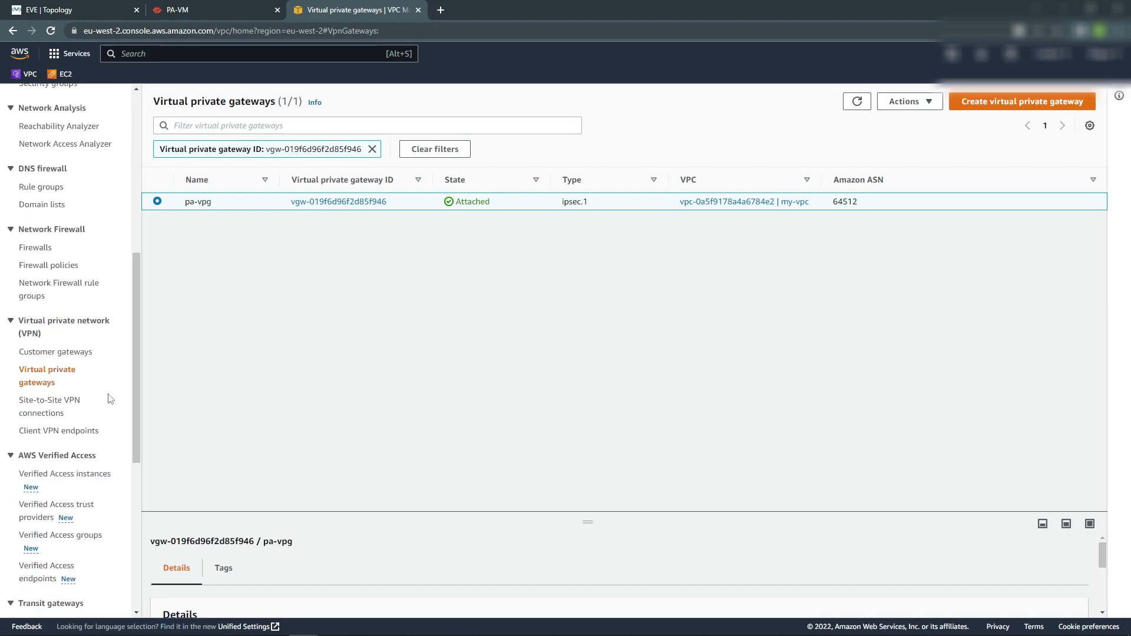
Start VPN connection pa-aws-vpn using virtual private gateway pa-vpg and customer gateway pa-cgw.
{"action": "left_click", "coordinate": [49, 407]}
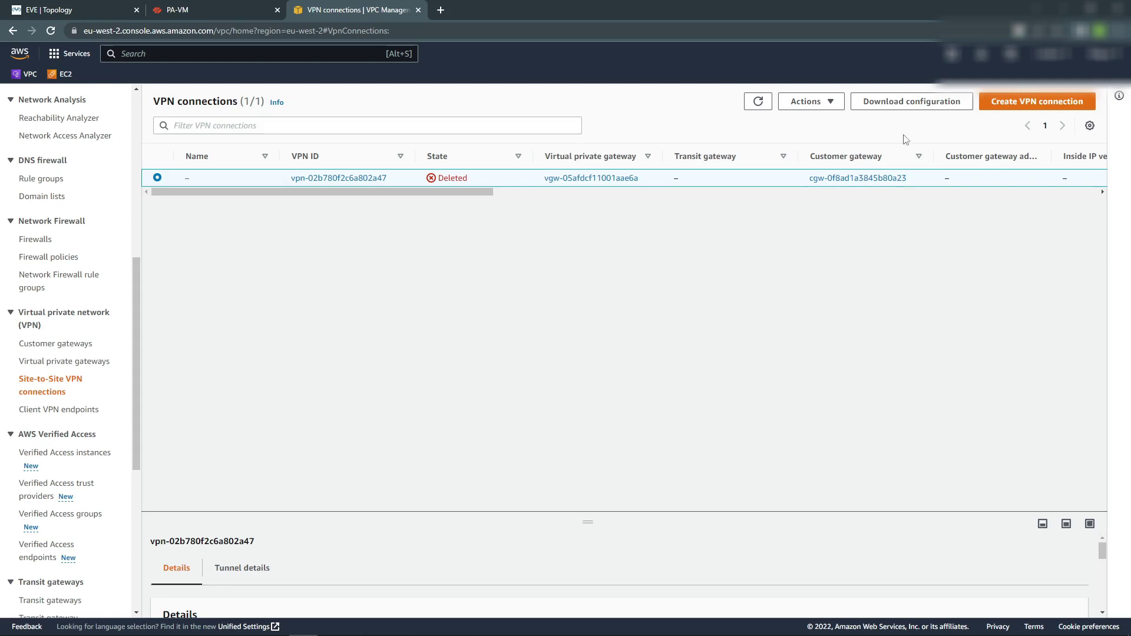
{"action": "left_click", "coordinate": [1040, 110]}
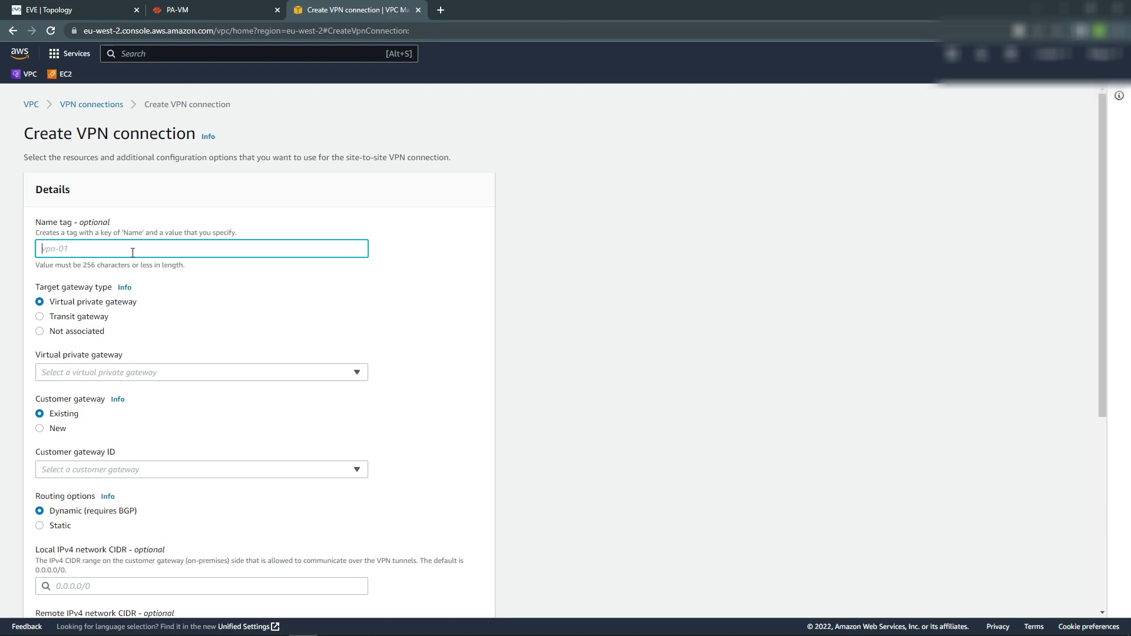
{"action": "type", "text": "pa-aws-vpn"}
{"action": "left_click", "coordinate": [351, 377]}
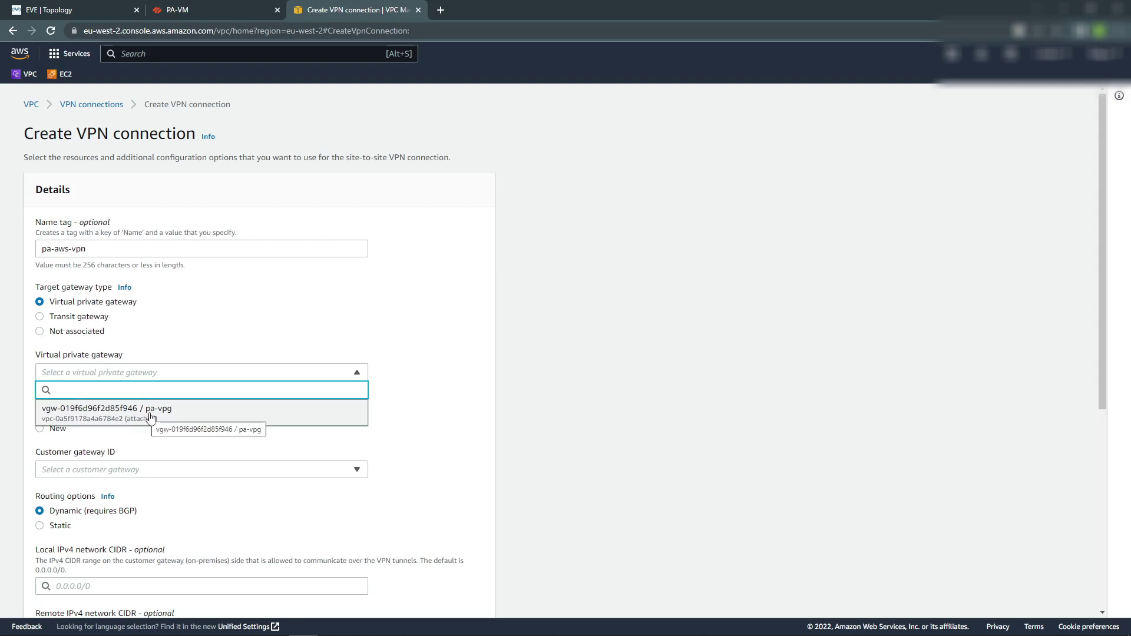
{"action": "left_click", "coordinate": [149, 417]}
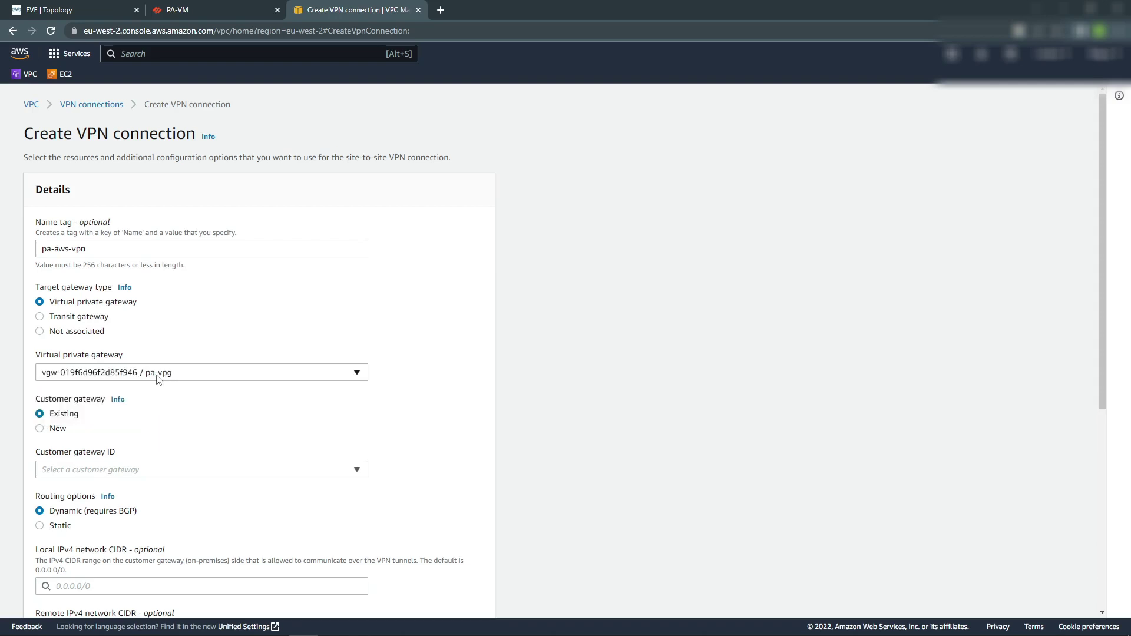
{"action": "left_click", "coordinate": [310, 470]}
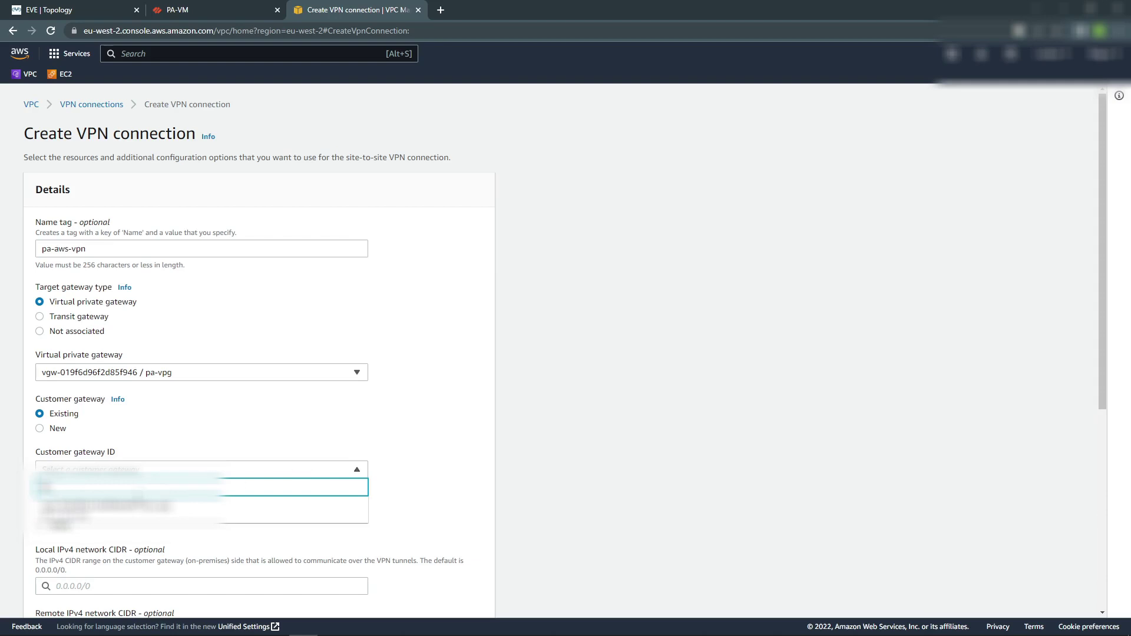
{"action": "left_click", "coordinate": [135, 508]}
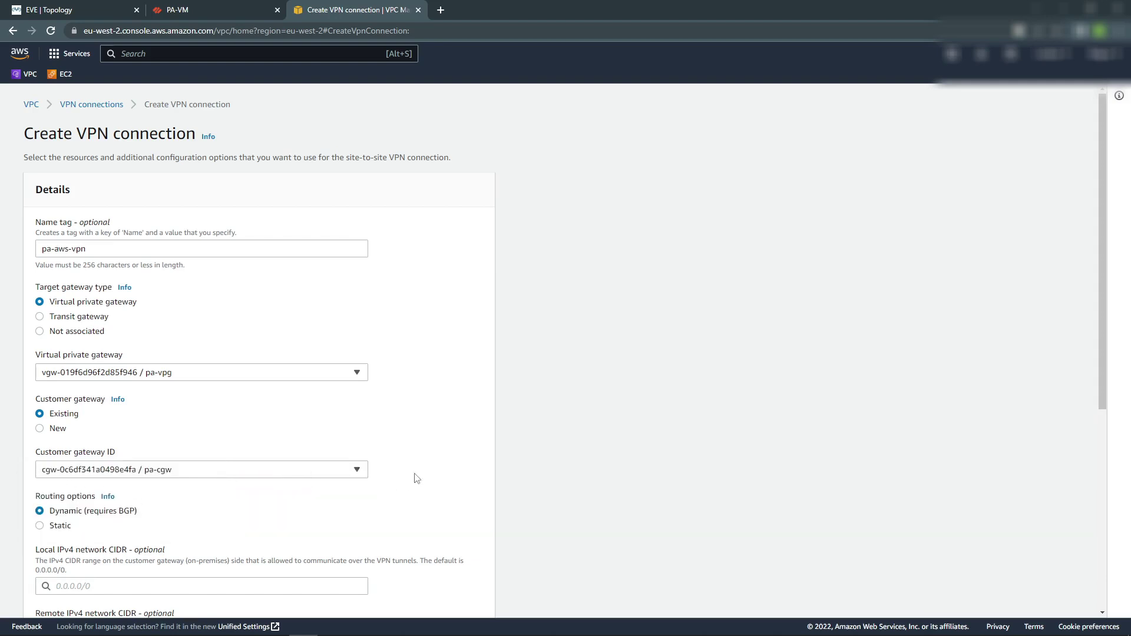
{"action": "scroll", "coordinate": [384, 473], "scroll_direction": "down", "scroll_amount": 3}
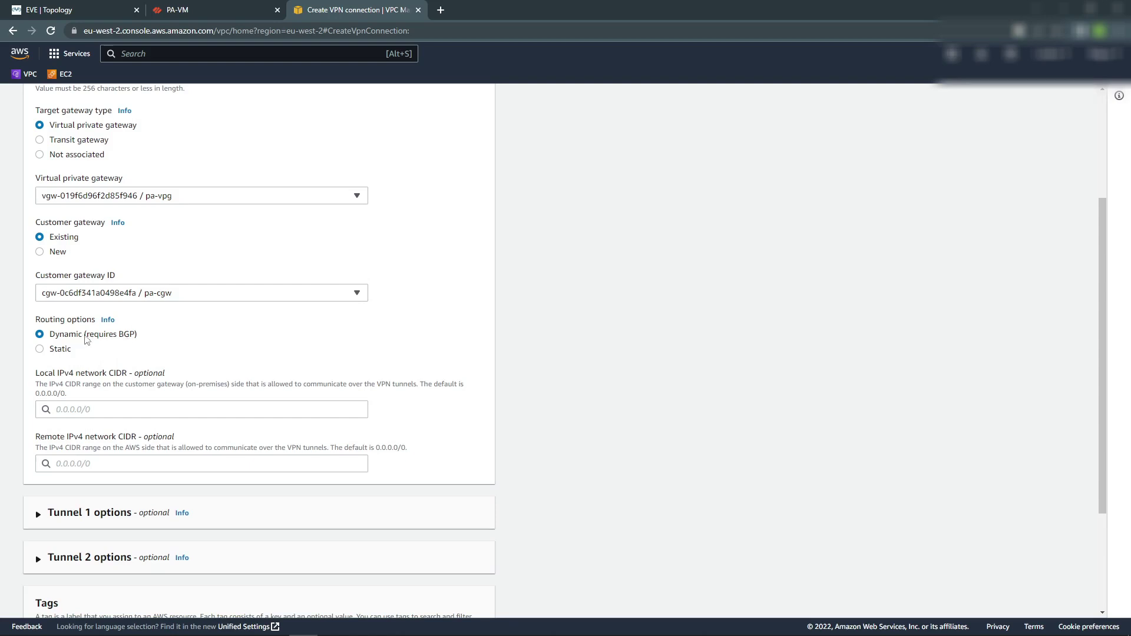
Keep dynamic BGP routing and restrict tunnel 1 to IKEv2 only.
{"action": "left_click", "coordinate": [39, 349]}
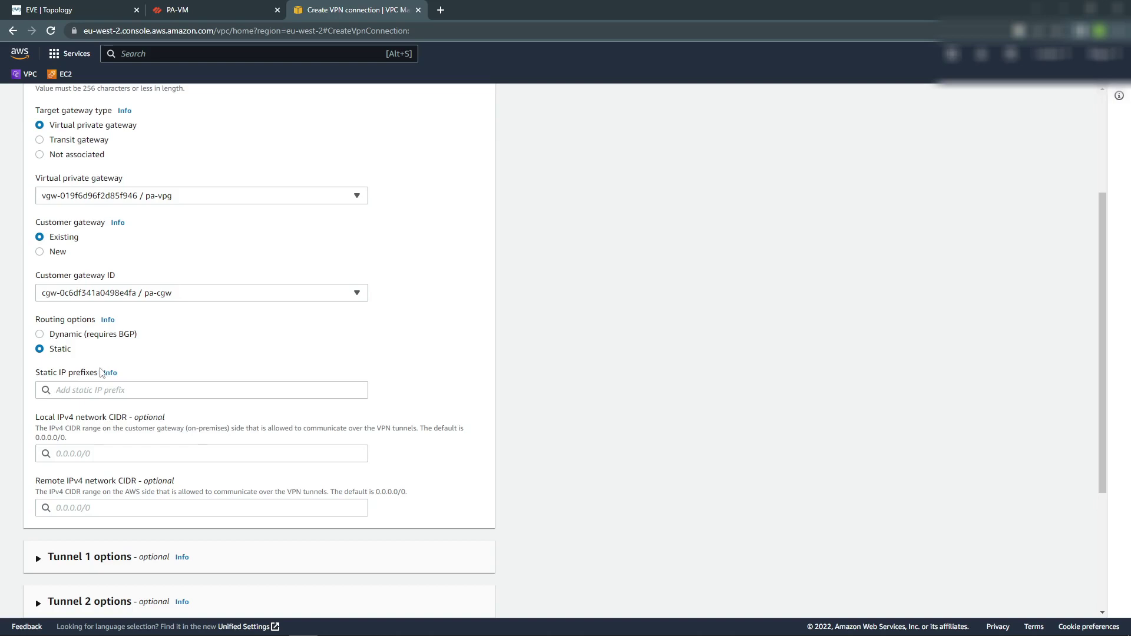
{"action": "left_click", "coordinate": [40, 335]}
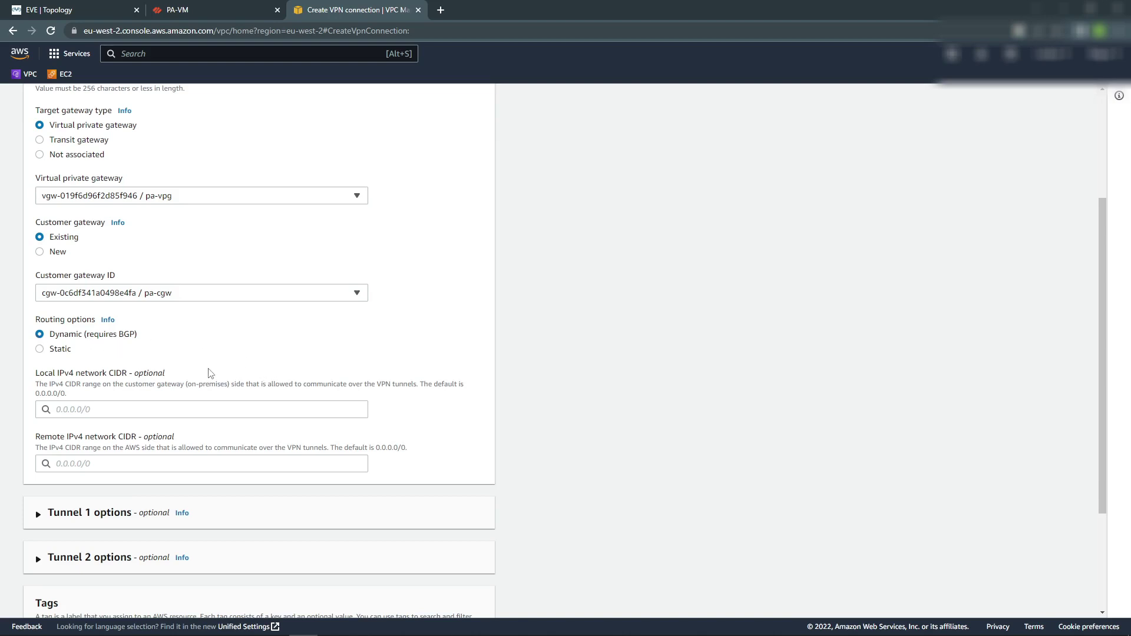
{"action": "scroll", "coordinate": [207, 372], "scroll_direction": "down", "scroll_amount": 3}
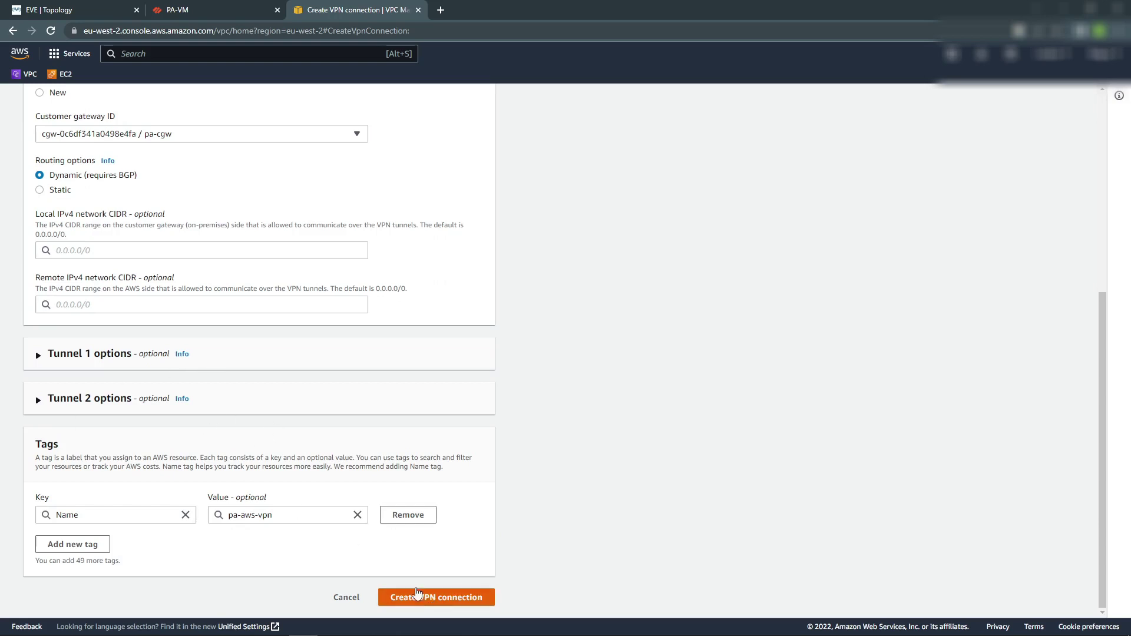
{"action": "left_click", "coordinate": [42, 359]}
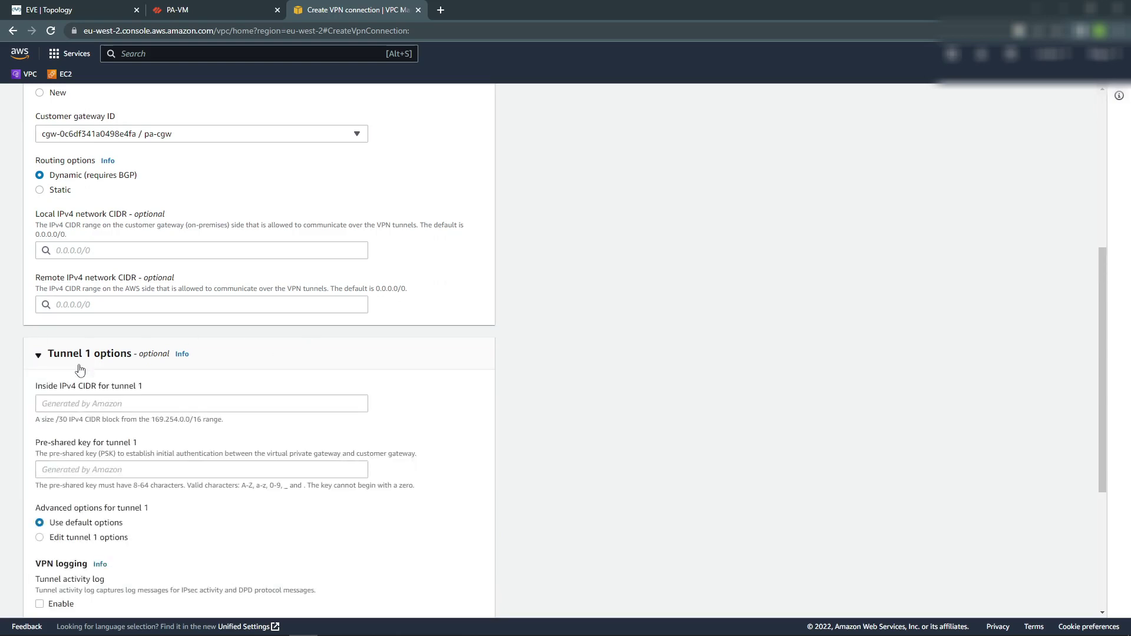
{"action": "scroll", "coordinate": [142, 395], "scroll_direction": "down", "scroll_amount": 4}
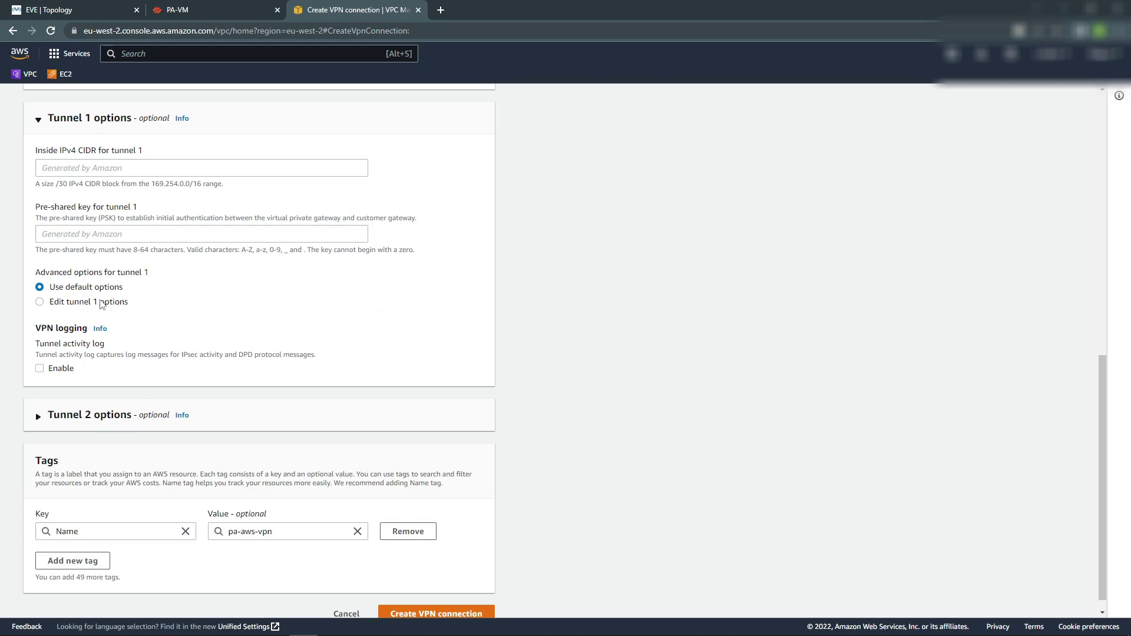
{"action": "left_click", "coordinate": [65, 306]}
{"action": "scroll", "coordinate": [245, 348], "scroll_direction": "down", "scroll_amount": 5}
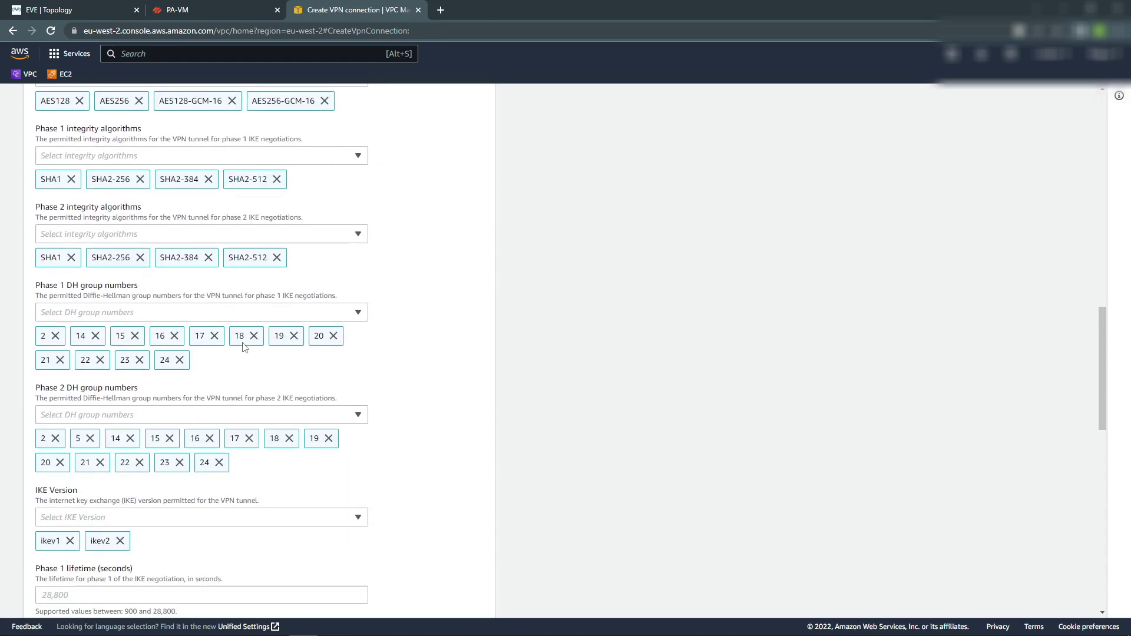
{"action": "scroll", "coordinate": [245, 347], "scroll_direction": "down", "scroll_amount": 5}
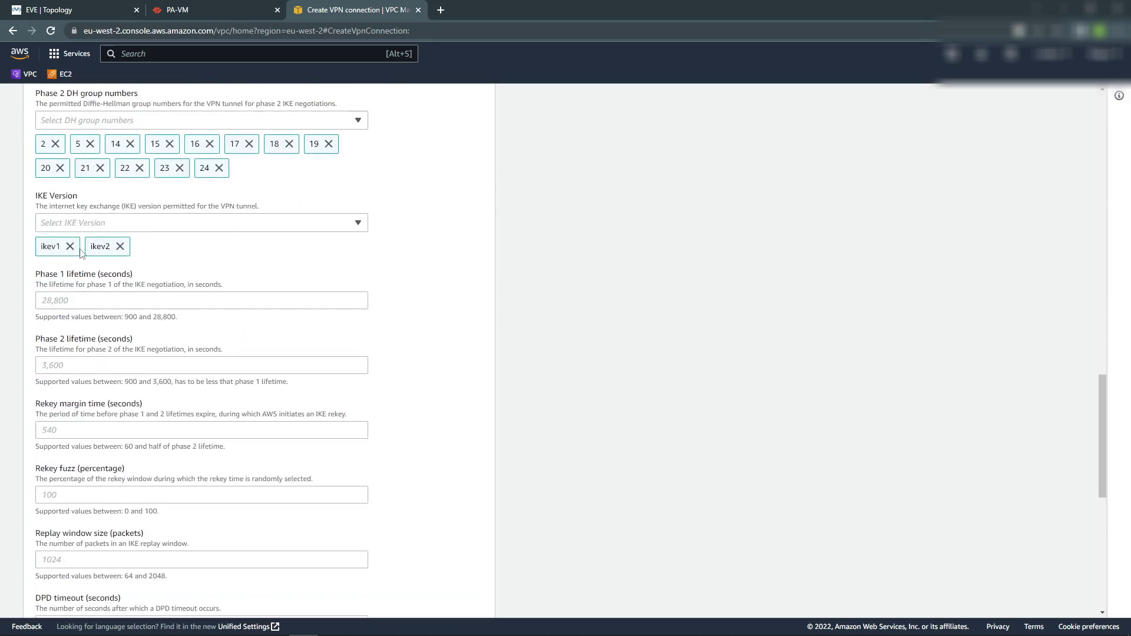
{"action": "left_click", "coordinate": [70, 247]}
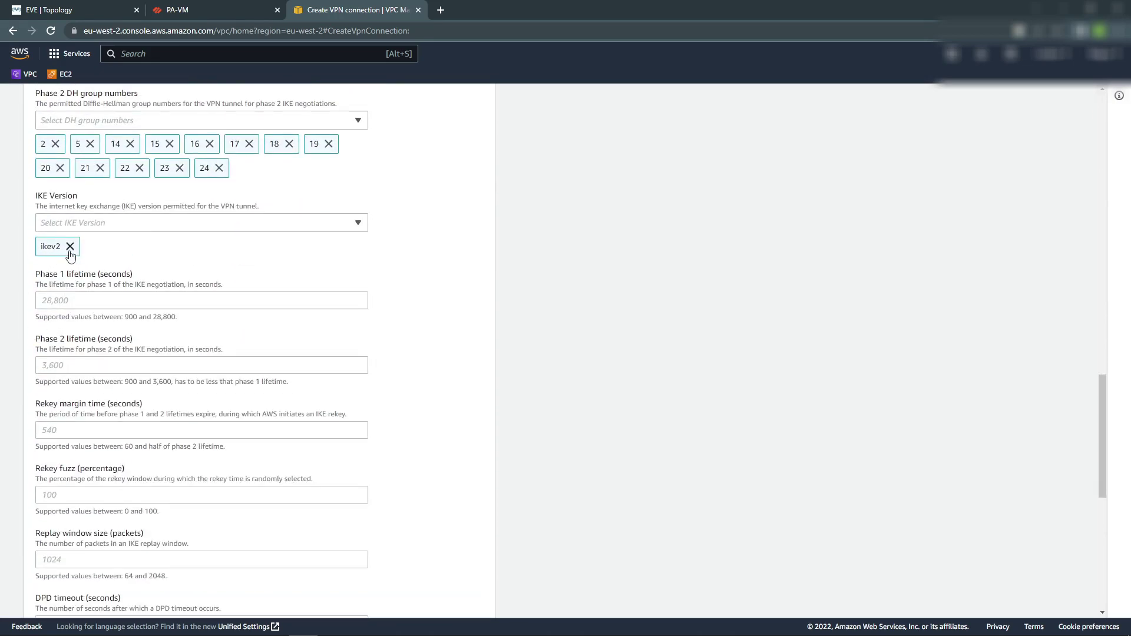
Limit tunnel 1's Phase 1 and Phase 2 encryption to AES256-GCM-16.
{"action": "scroll", "coordinate": [155, 349], "scroll_direction": "up", "scroll_amount": 9}
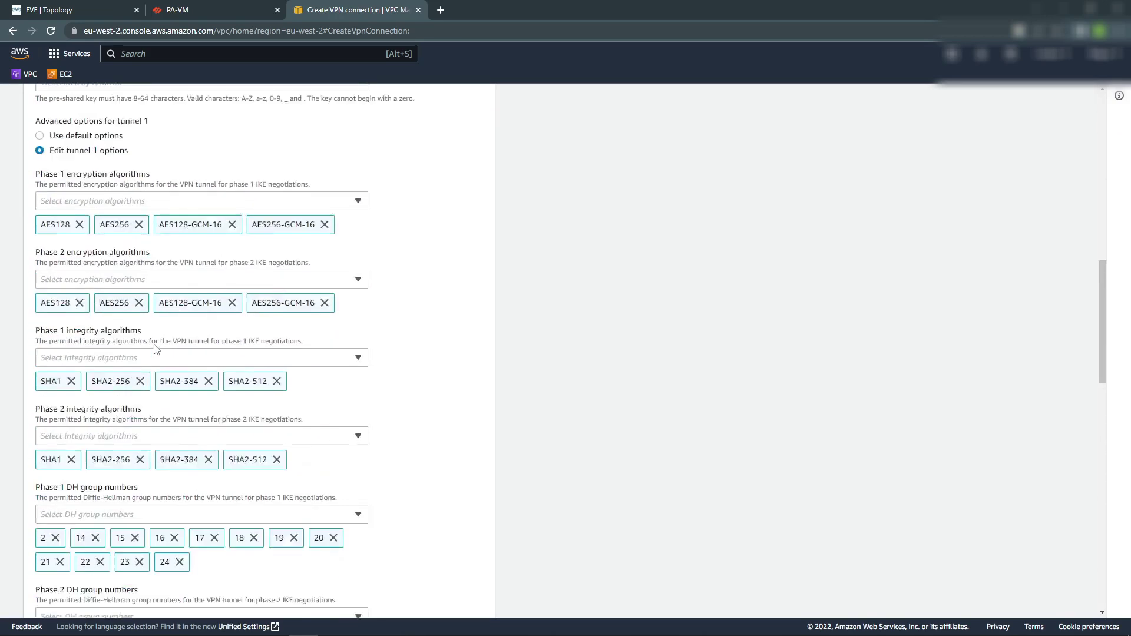
{"action": "scroll", "coordinate": [182, 321], "scroll_direction": "up", "scroll_amount": 3}
{"action": "scroll", "coordinate": [183, 323], "scroll_direction": "down", "scroll_amount": 3}
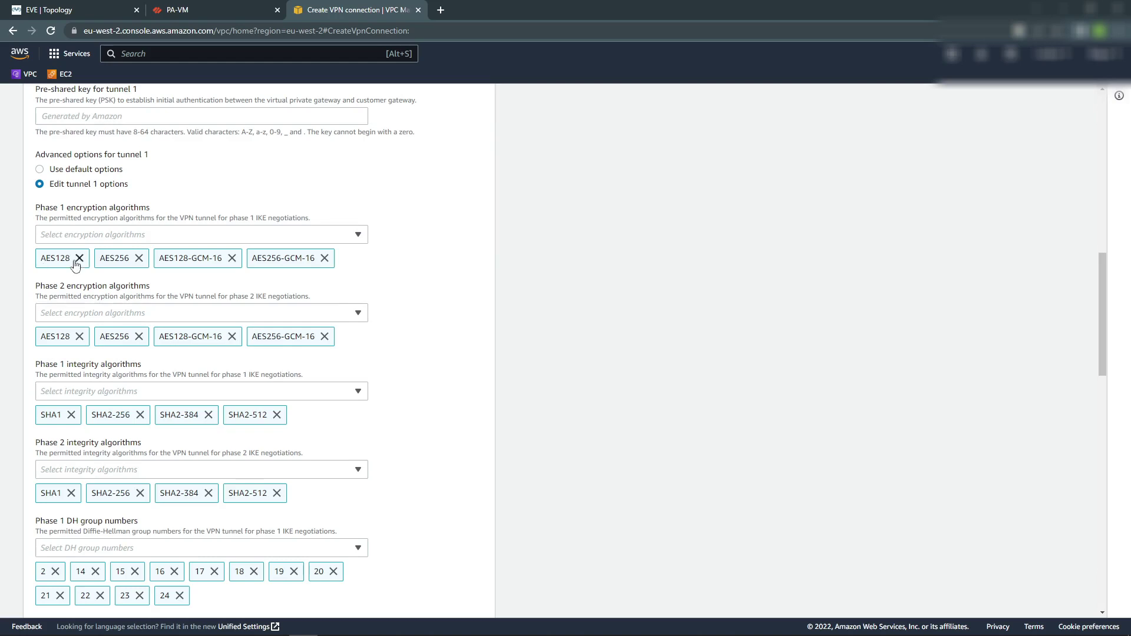
{"action": "left_click", "coordinate": [77, 259]}
{"action": "left_click", "coordinate": [78, 259]}
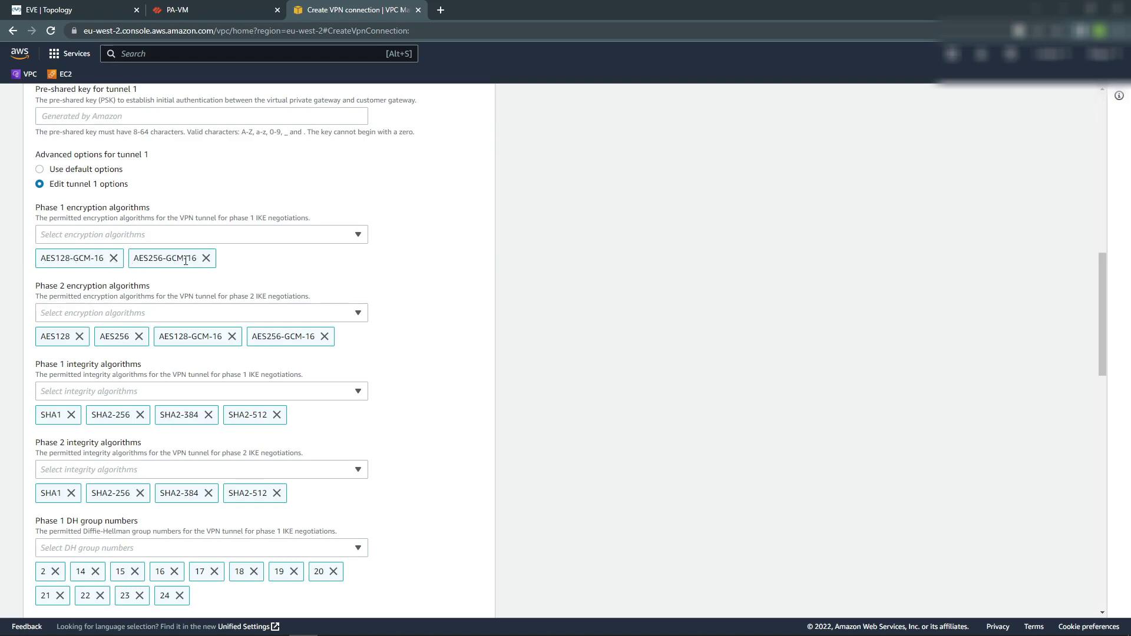
{"action": "left_click", "coordinate": [114, 258]}
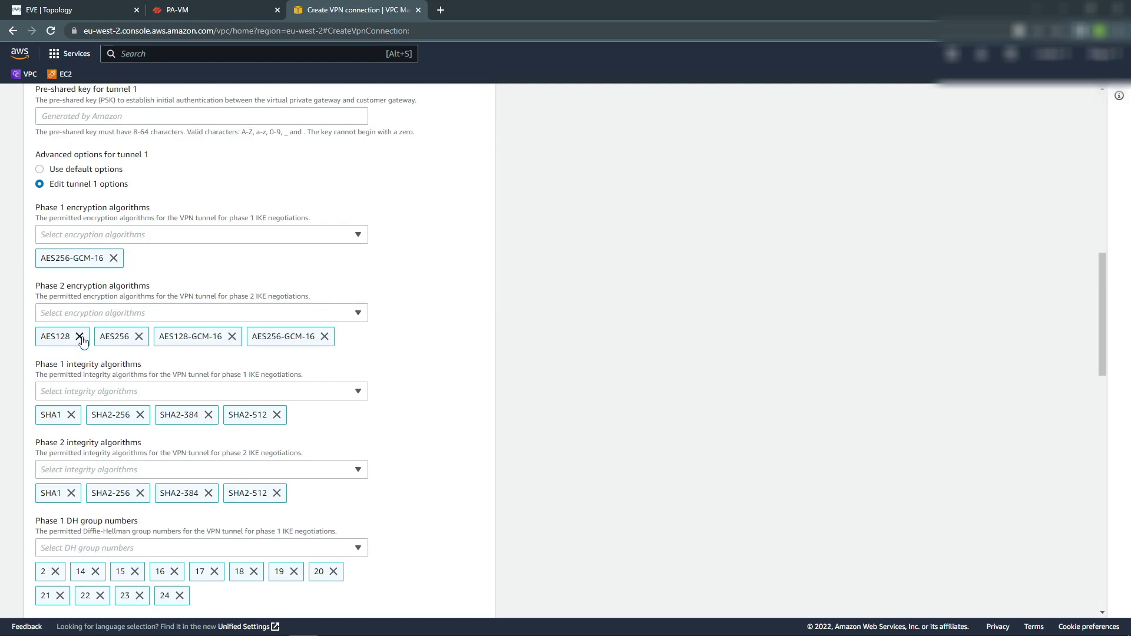
{"action": "left_click", "coordinate": [80, 337]}
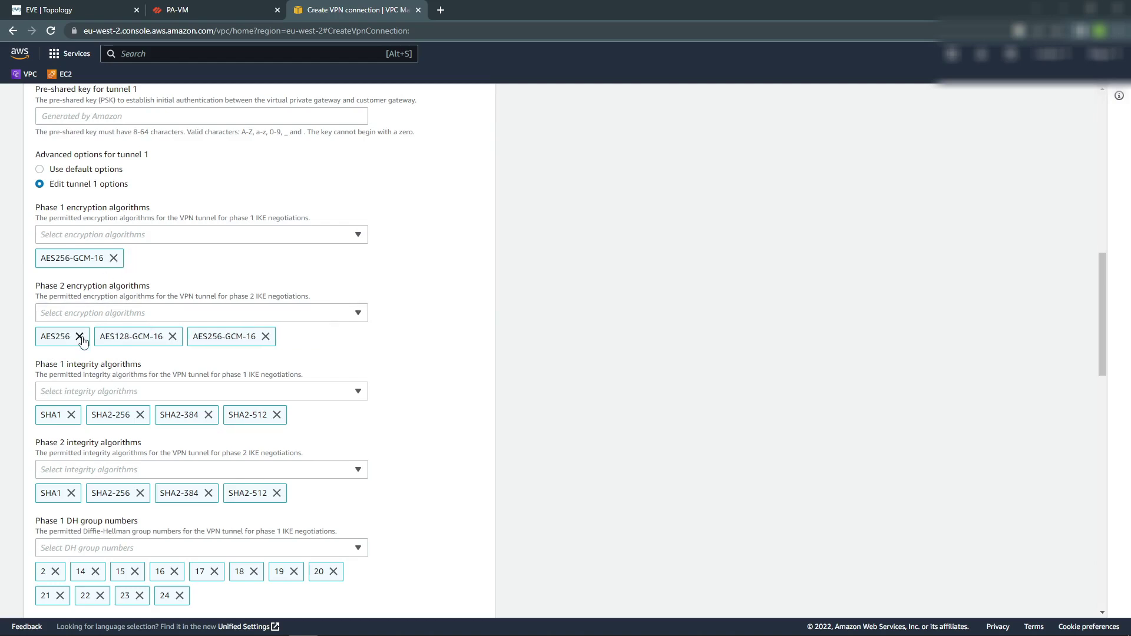
{"action": "left_click", "coordinate": [80, 337]}
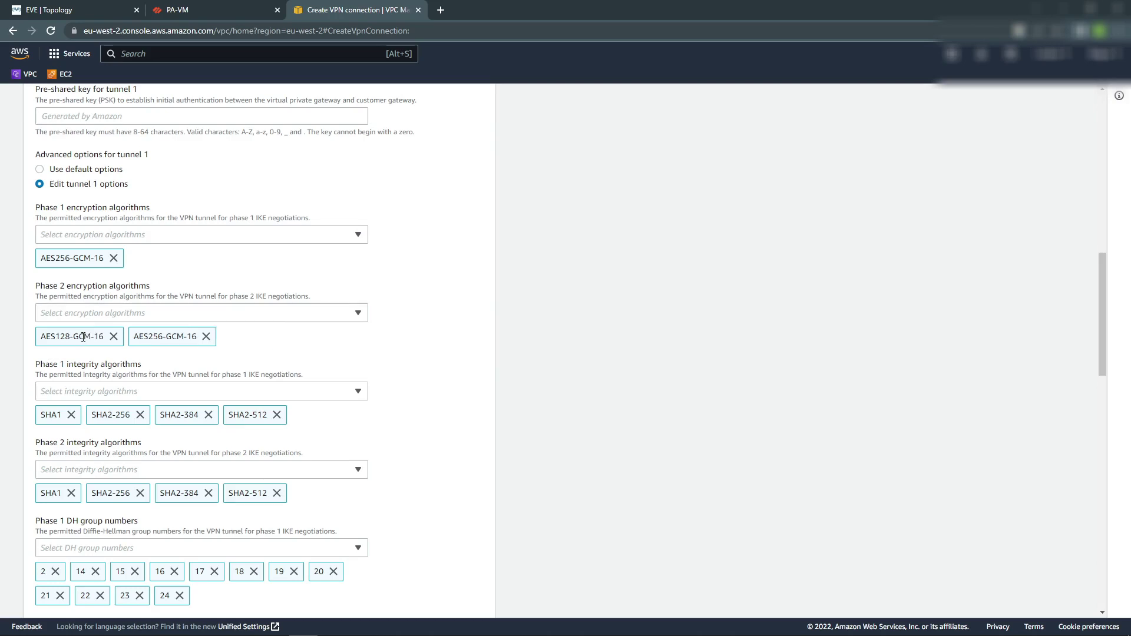
{"action": "left_click", "coordinate": [113, 336]}
Limit tunnel 1's Phase 1 and Phase 2 integrity to SHA2-256.
{"action": "scroll", "coordinate": [109, 360], "scroll_direction": "down", "scroll_amount": 2}
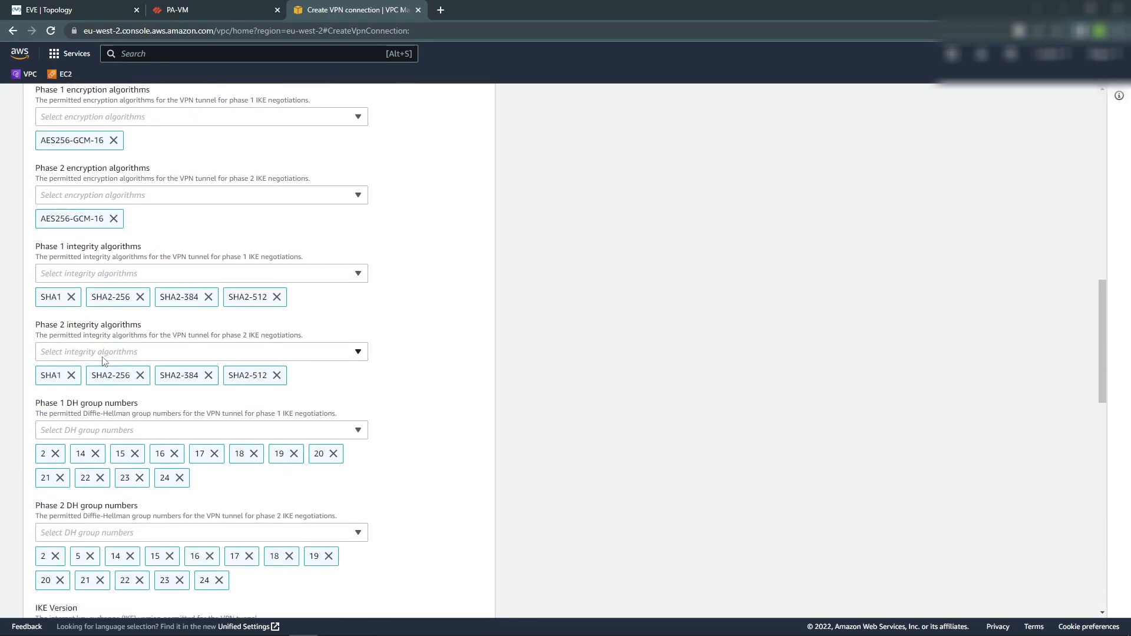
{"action": "left_click", "coordinate": [70, 298]}
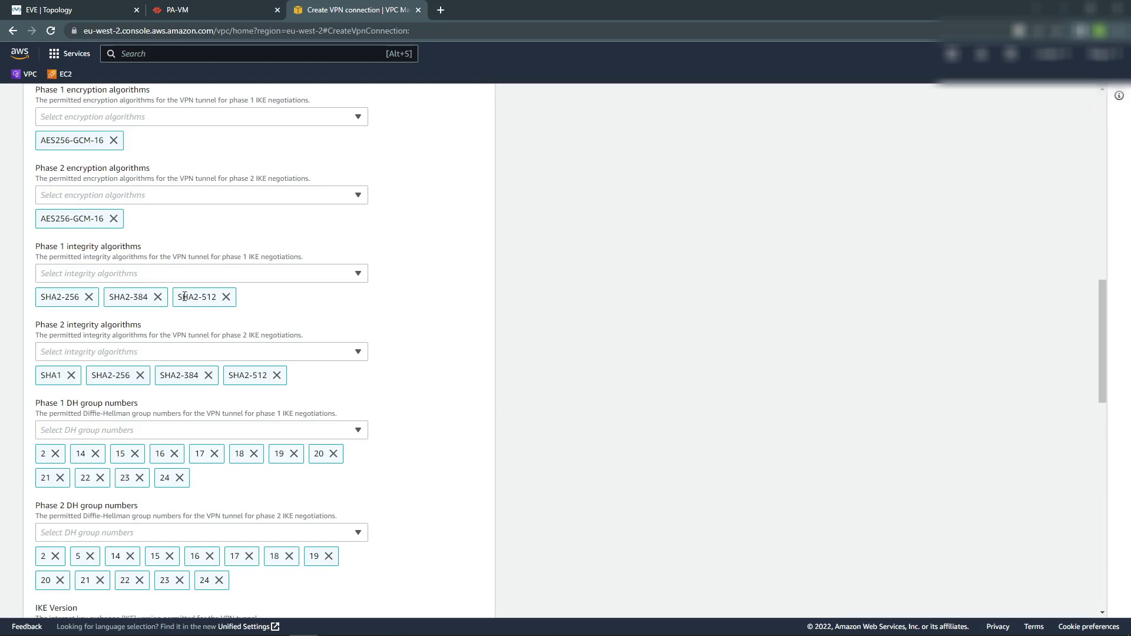
{"action": "left_click", "coordinate": [157, 297]}
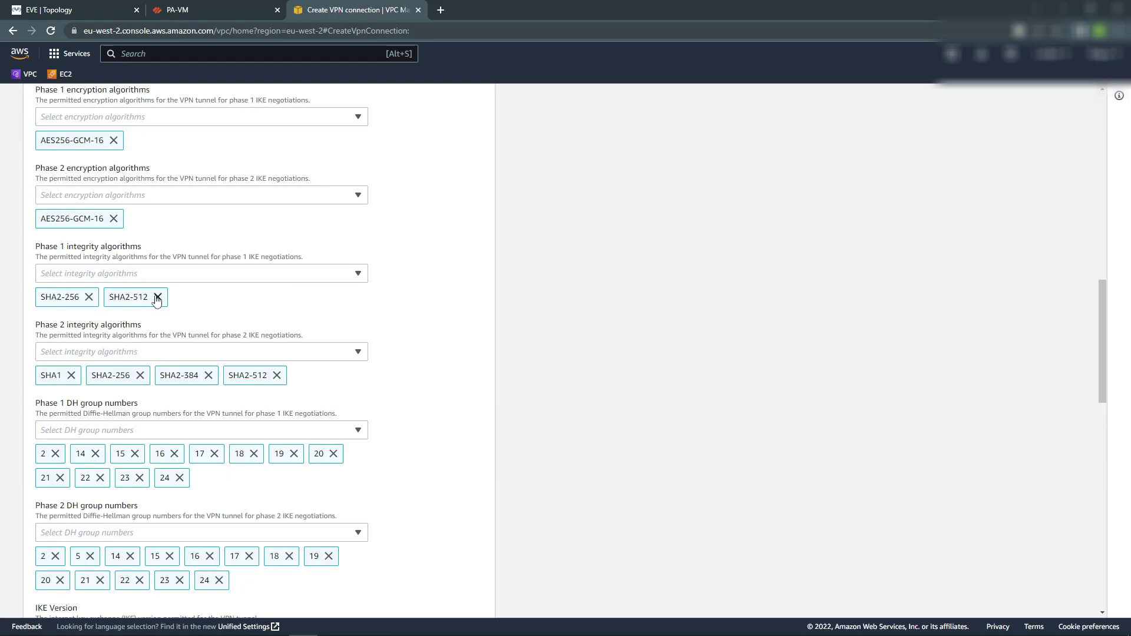
{"action": "left_click", "coordinate": [158, 296]}
{"action": "left_click", "coordinate": [70, 375]}
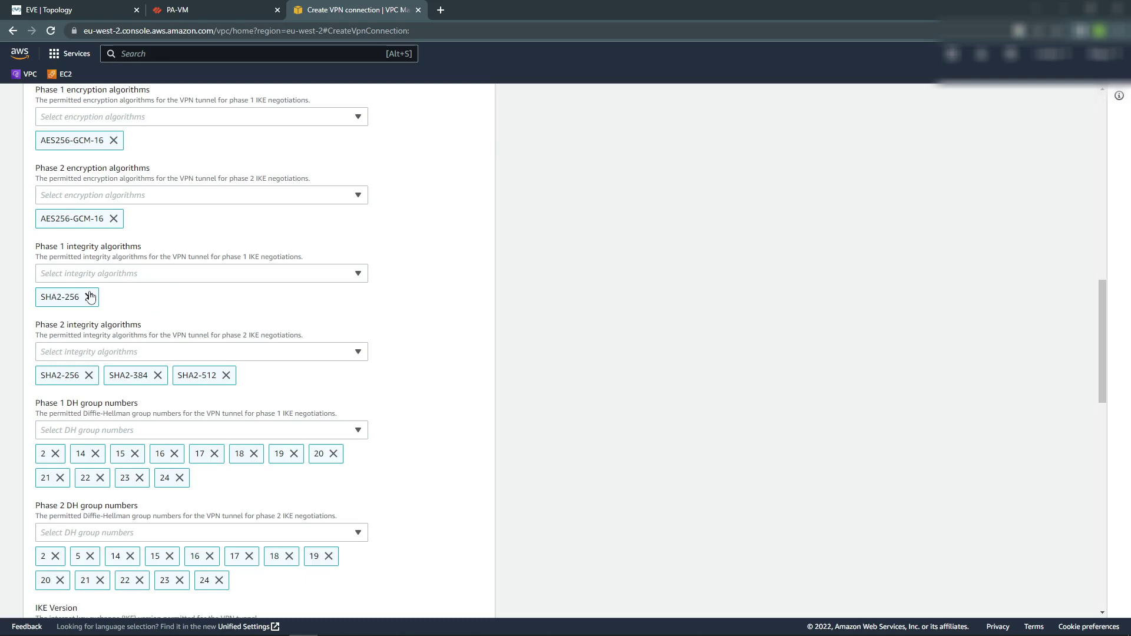
{"action": "left_click", "coordinate": [157, 375]}
{"action": "left_click", "coordinate": [158, 375]}
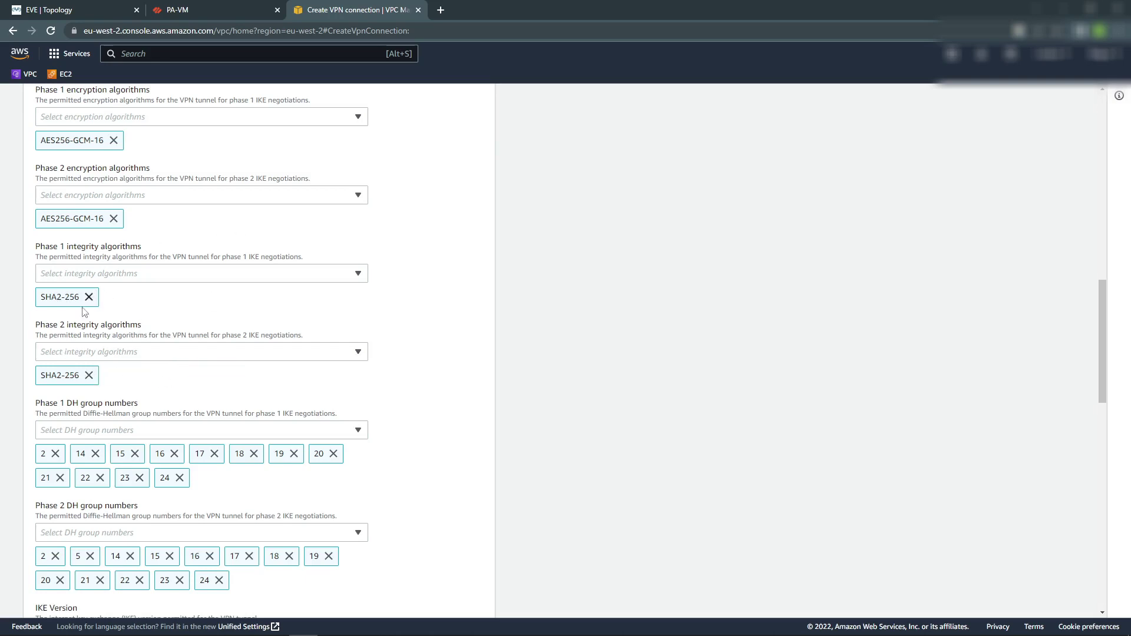
Remove DH groups 2, 14, 15, 16 from Phase 1 and groups 2, 24 from Phase 2.
{"action": "scroll", "coordinate": [216, 312], "scroll_direction": "down", "scroll_amount": 3}
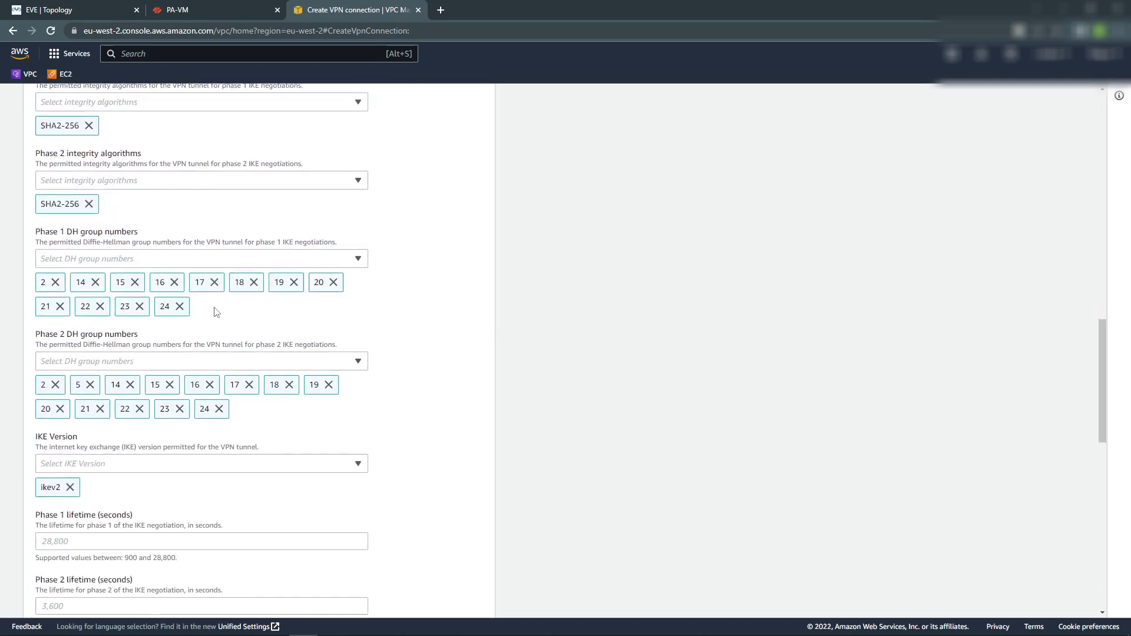
{"action": "left_click", "coordinate": [55, 278]}
{"action": "left_click", "coordinate": [56, 277]}
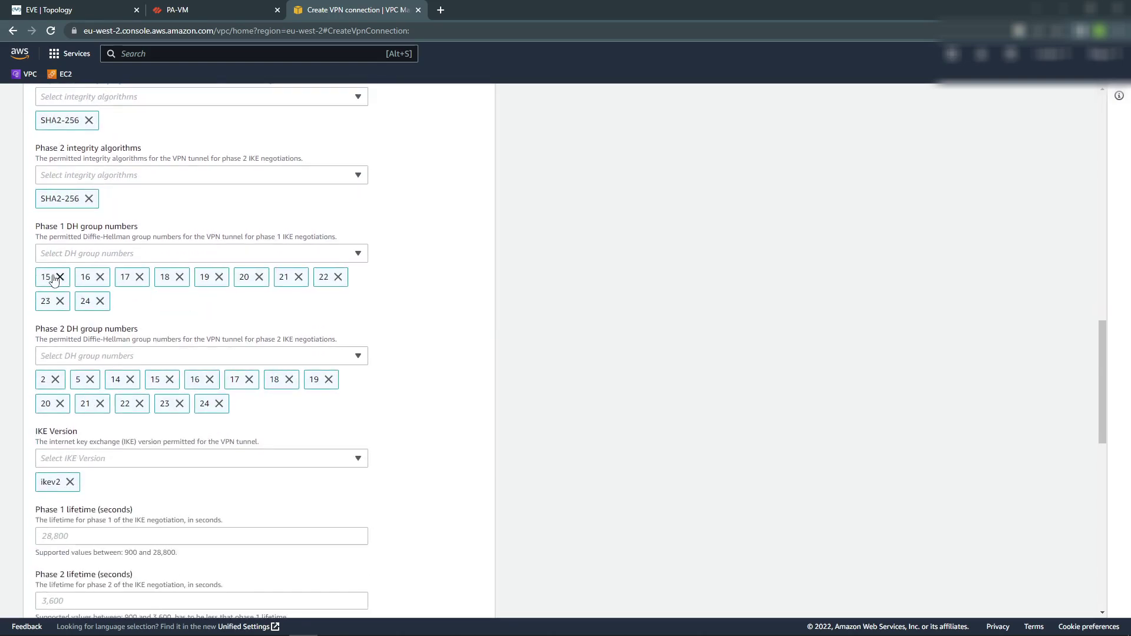
{"action": "left_click", "coordinate": [56, 278]}
{"action": "left_click", "coordinate": [56, 278]}
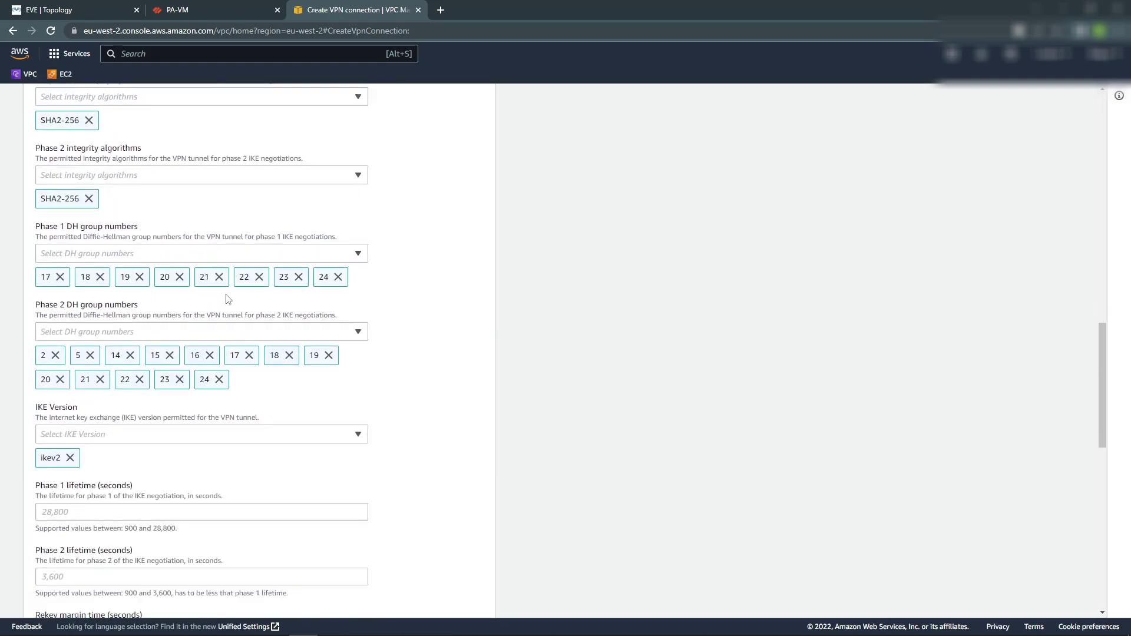
{"action": "left_click", "coordinate": [55, 355]}
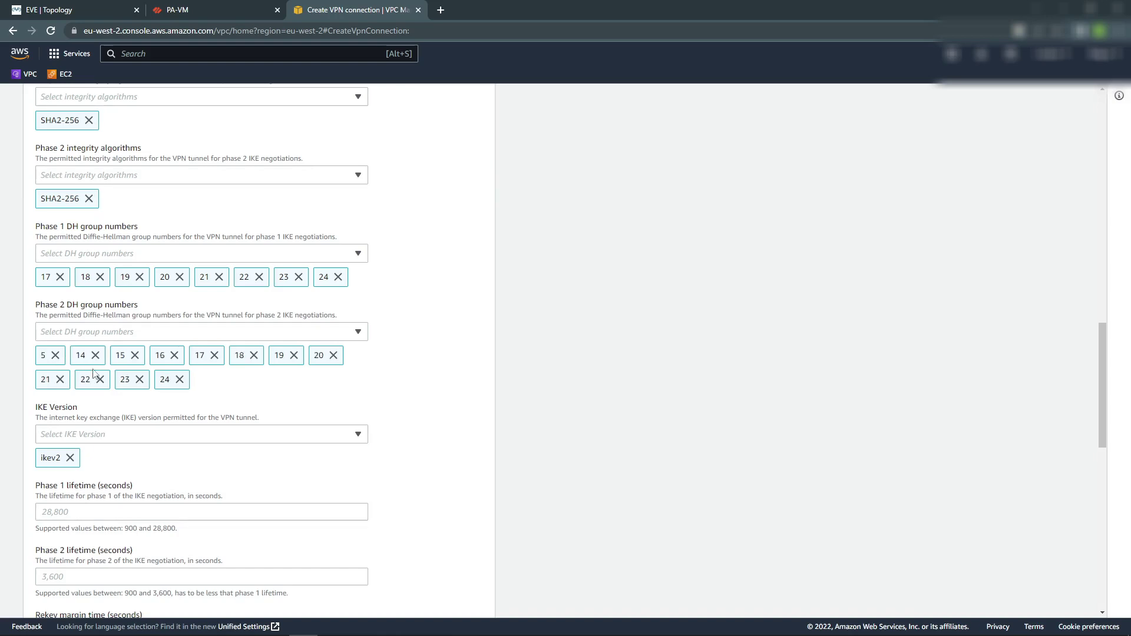
{"action": "left_click", "coordinate": [180, 380]}
{"action": "left_click", "coordinate": [358, 332]}
{"action": "left_click", "coordinate": [358, 333]}
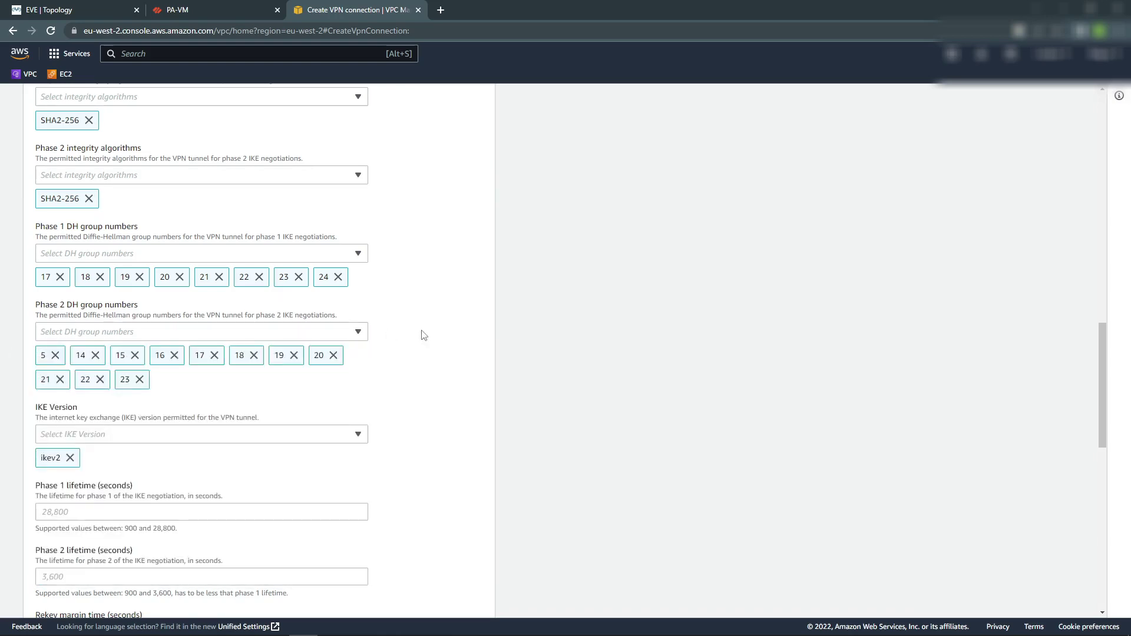
{"action": "scroll", "coordinate": [9, 279], "scroll_direction": "down", "scroll_amount": 4}
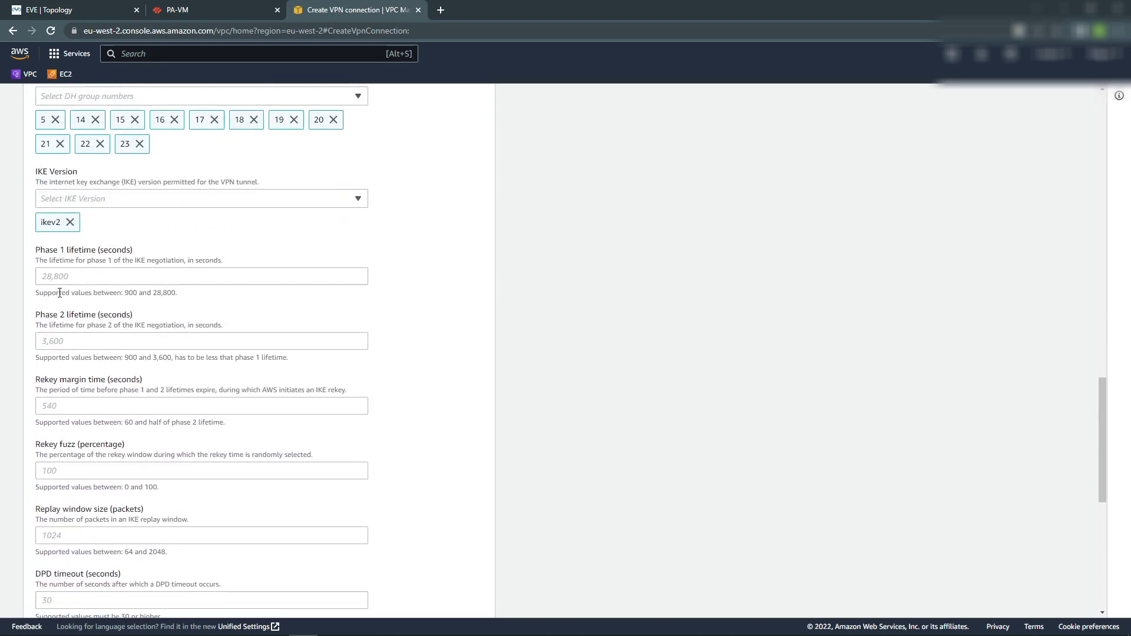
{"action": "scroll", "coordinate": [147, 344], "scroll_direction": "down", "scroll_amount": 8}
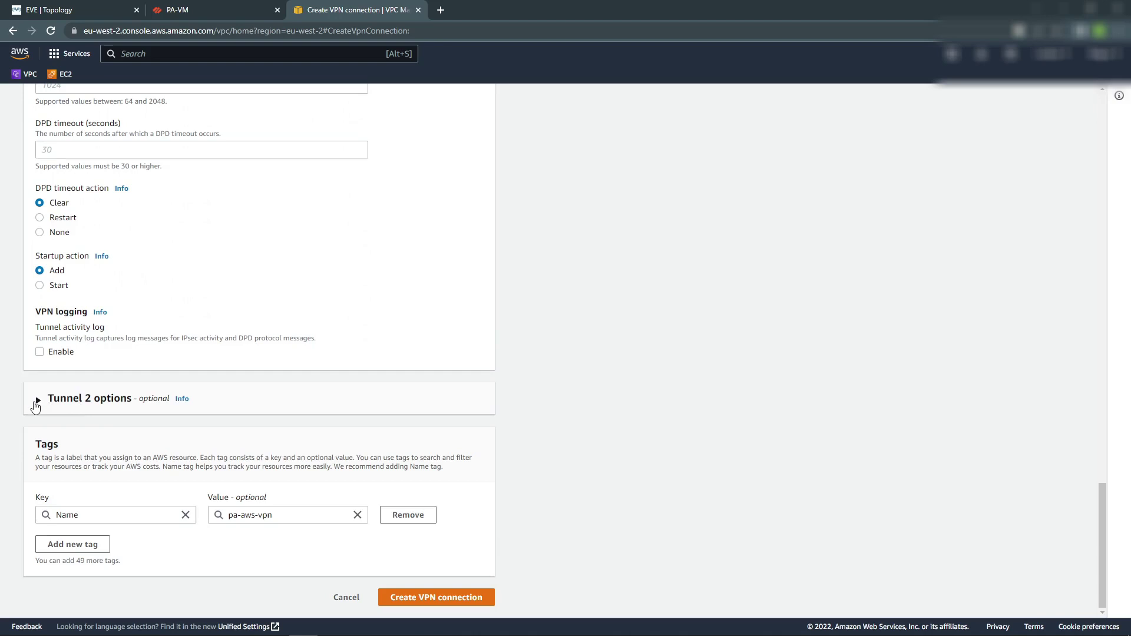
Review tunnel 2 options and create the pa-aws-vpn connection.
{"action": "left_click", "coordinate": [38, 400]}
{"action": "scroll", "coordinate": [241, 361], "scroll_direction": "down", "scroll_amount": 4}
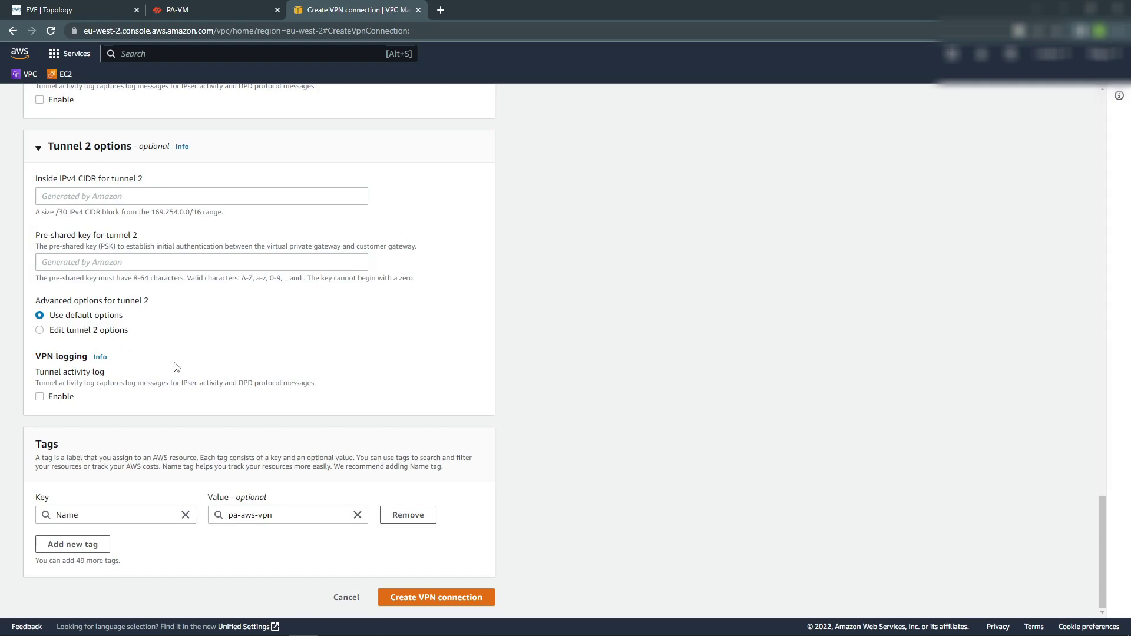
{"action": "left_click", "coordinate": [380, 598]}
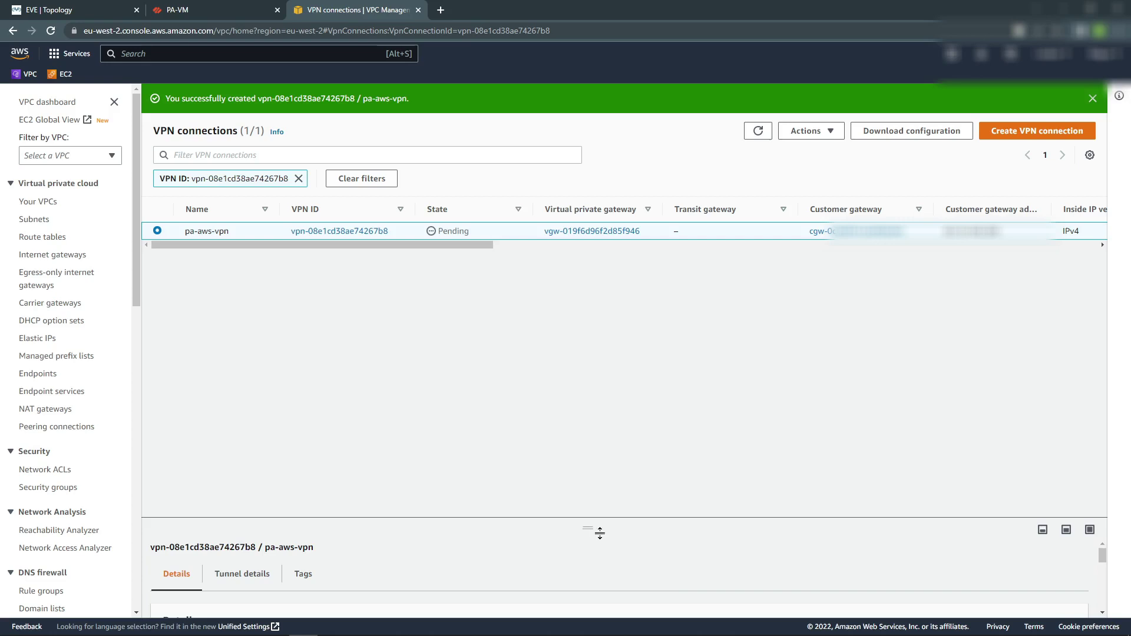
Enlarge the details pane and review pa-aws-vpn's Tunnel 1 options.
{"action": "left_click_drag", "start_coordinate": [592, 528], "coordinate": [592, 324]}
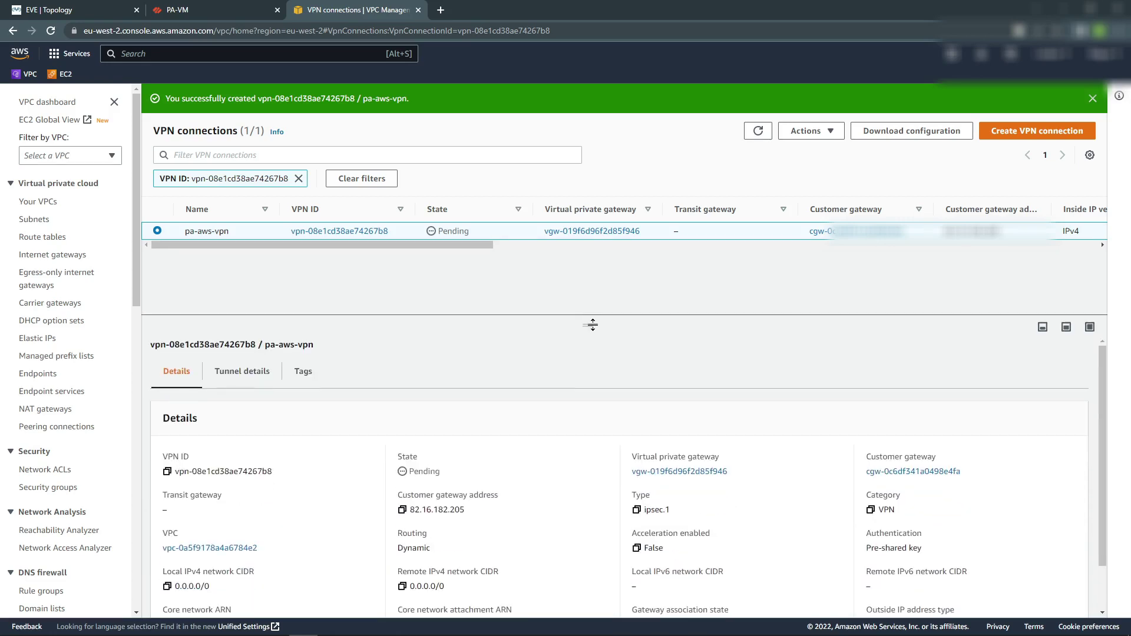
{"action": "scroll", "coordinate": [298, 462], "scroll_direction": "down", "scroll_amount": 2}
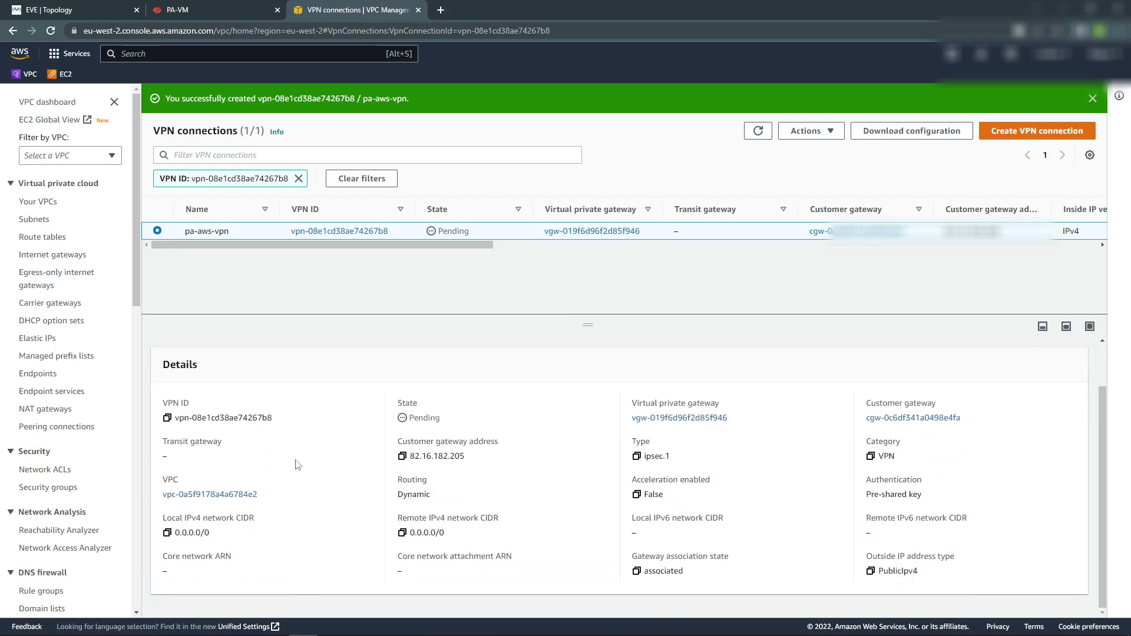
{"action": "scroll", "coordinate": [298, 465], "scroll_direction": "up", "scroll_amount": 2}
{"action": "left_click", "coordinate": [251, 373]}
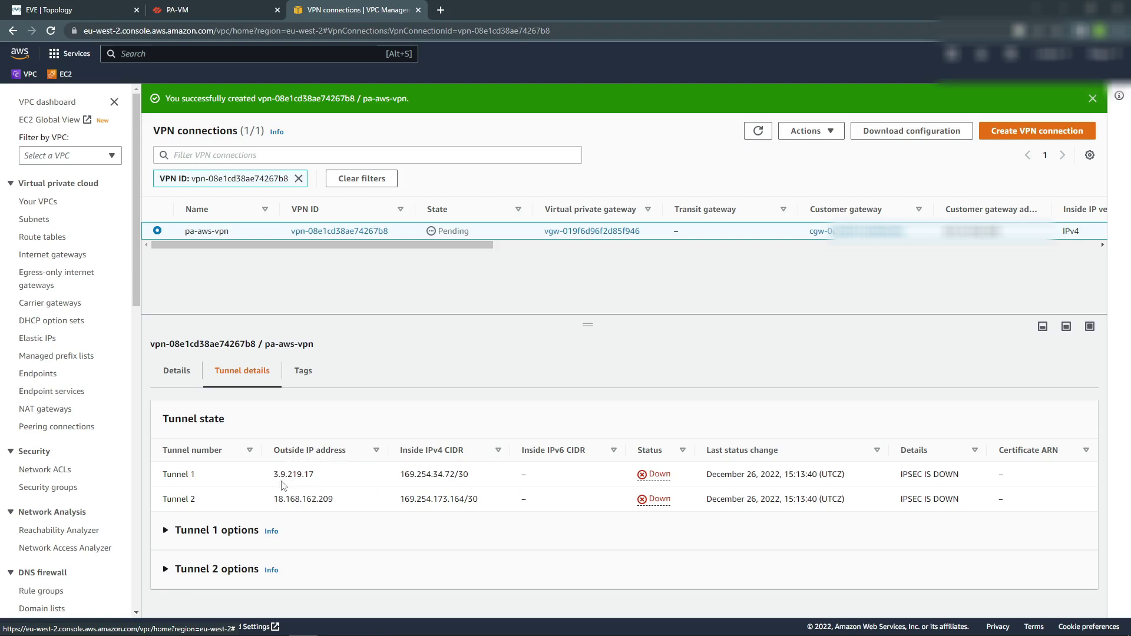
{"action": "left_click", "coordinate": [204, 530]}
{"action": "scroll", "coordinate": [253, 502], "scroll_direction": "down", "scroll_amount": 3}
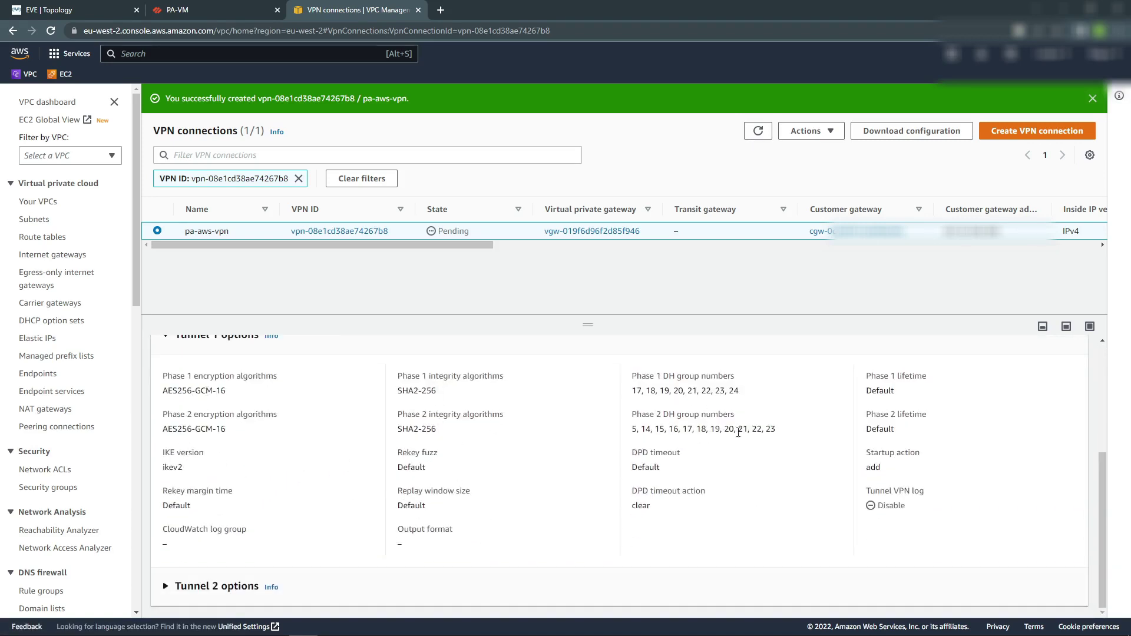
{"action": "scroll", "coordinate": [459, 474], "scroll_direction": "up", "scroll_amount": 3}
{"action": "scroll", "coordinate": [171, 466], "scroll_direction": "down", "scroll_amount": 1}
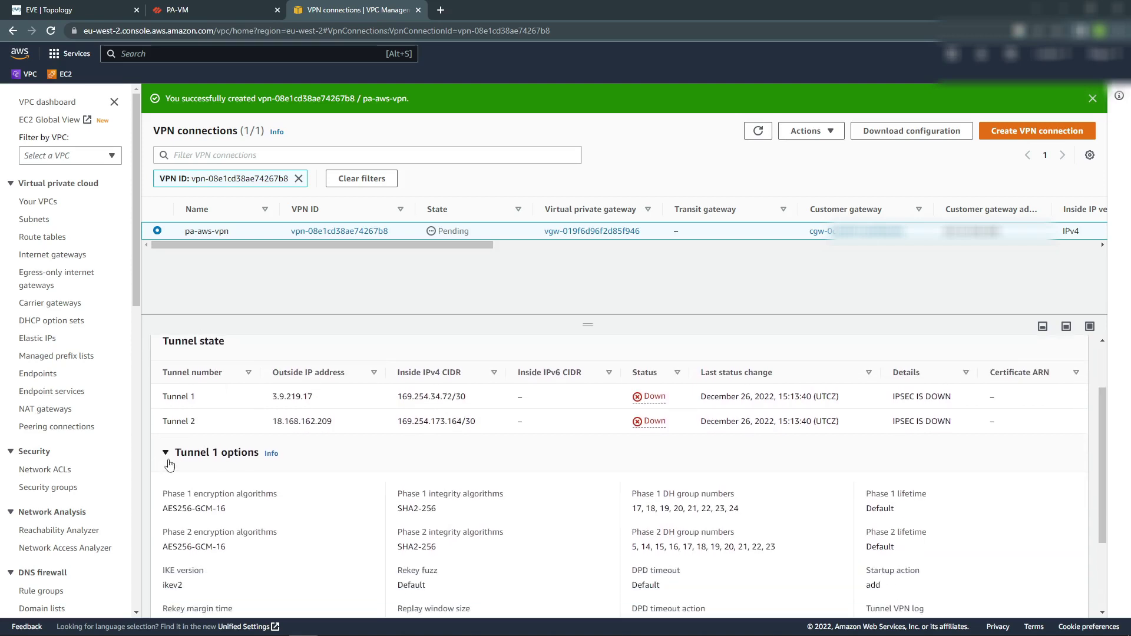
{"action": "left_click", "coordinate": [169, 459]}
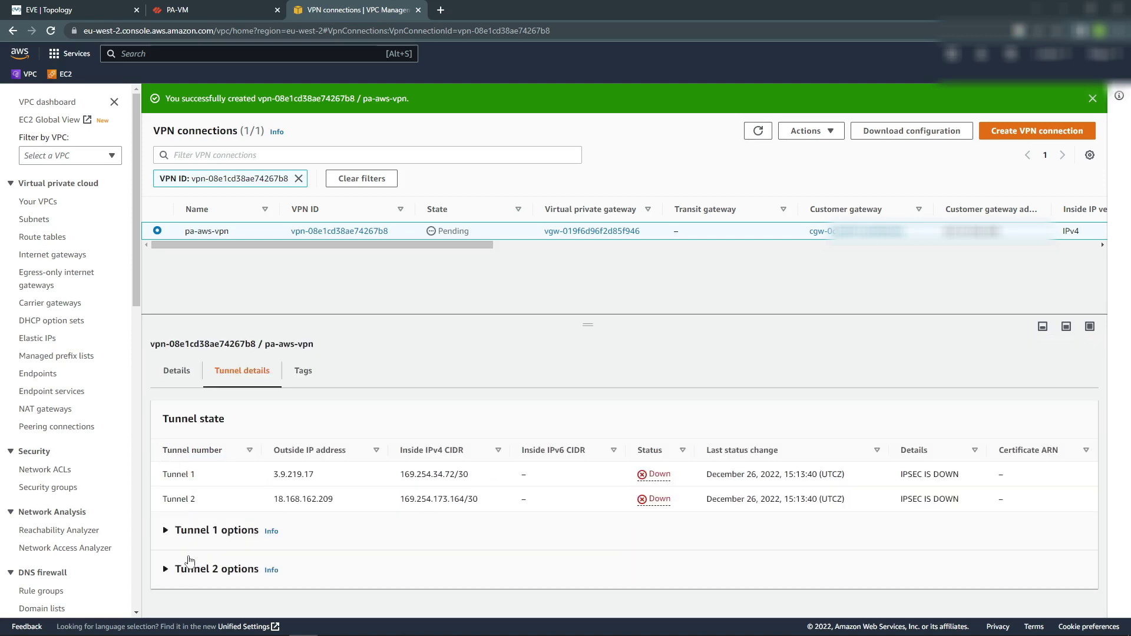
Review Tunnel 2 options, then select Tunnel 1's outside IP 3.9.219.17.
{"action": "left_click", "coordinate": [189, 564]}
{"action": "scroll", "coordinate": [342, 465], "scroll_direction": "down", "scroll_amount": 3}
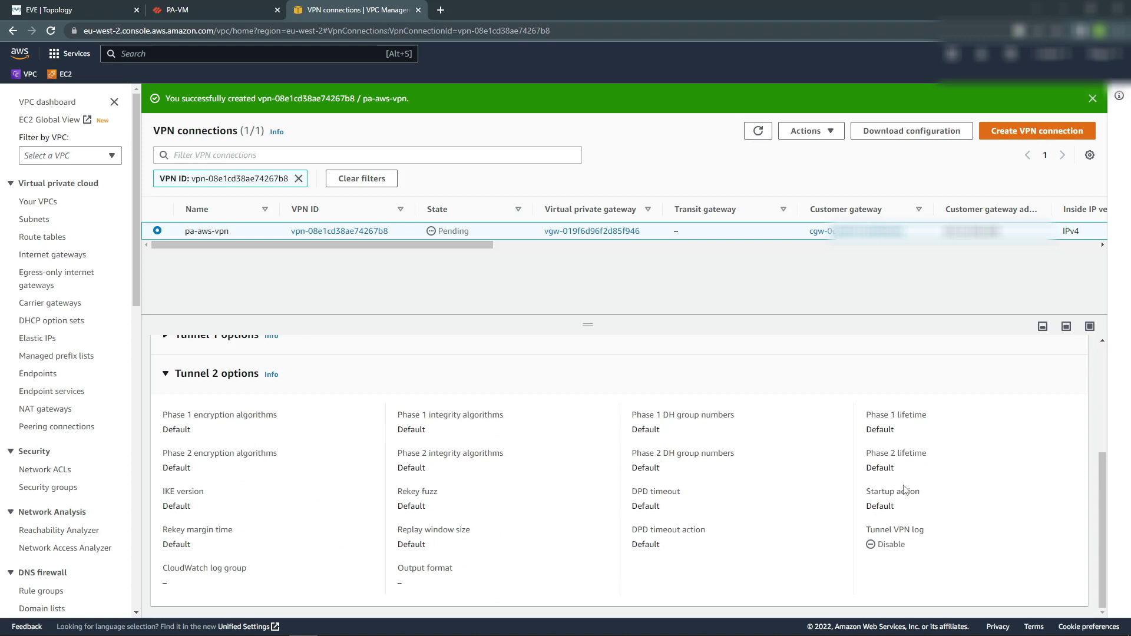
{"action": "scroll", "coordinate": [317, 462], "scroll_direction": "up", "scroll_amount": 3}
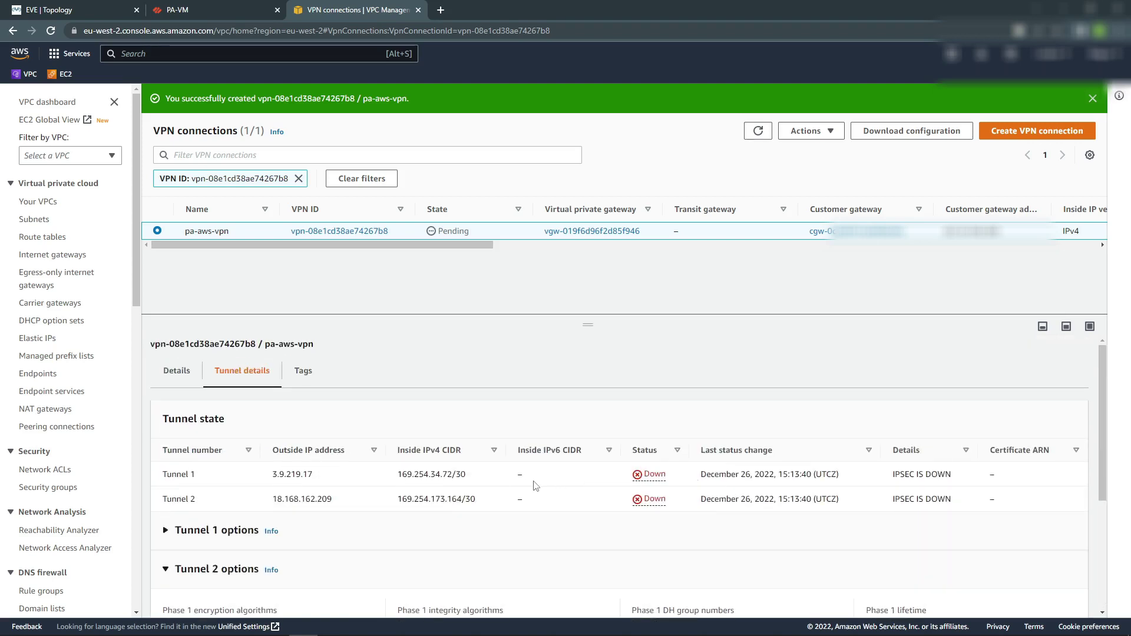
{"action": "scroll", "coordinate": [320, 531], "scroll_direction": "down", "scroll_amount": 3}
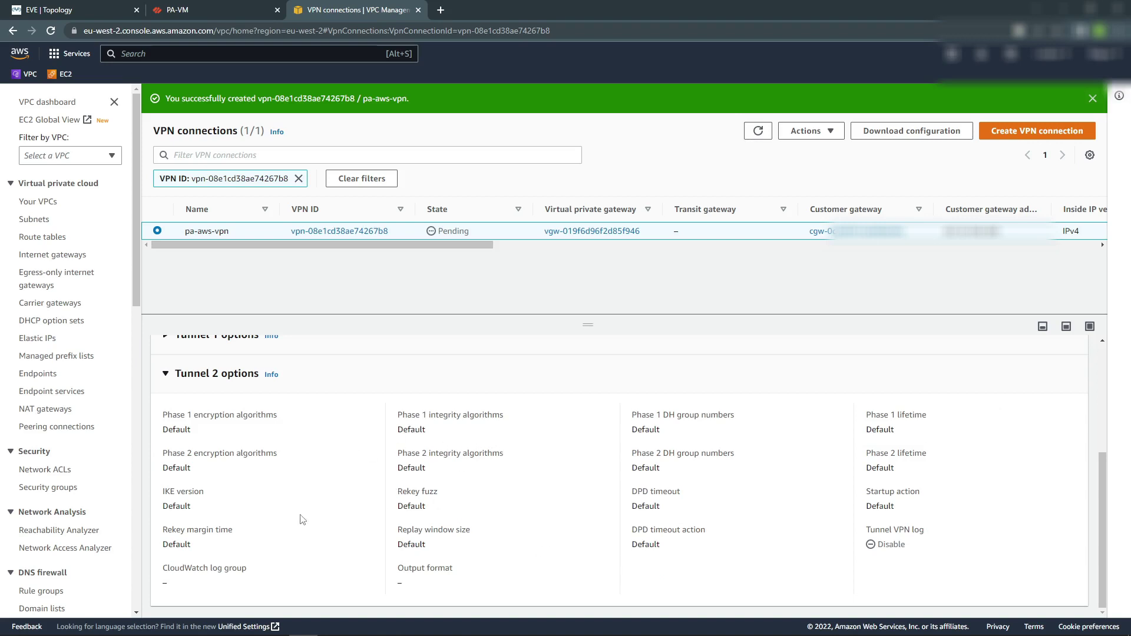
{"action": "scroll", "coordinate": [407, 511], "scroll_direction": "up", "scroll_amount": 3}
{"action": "scroll", "coordinate": [407, 510], "scroll_direction": "up", "scroll_amount": 1}
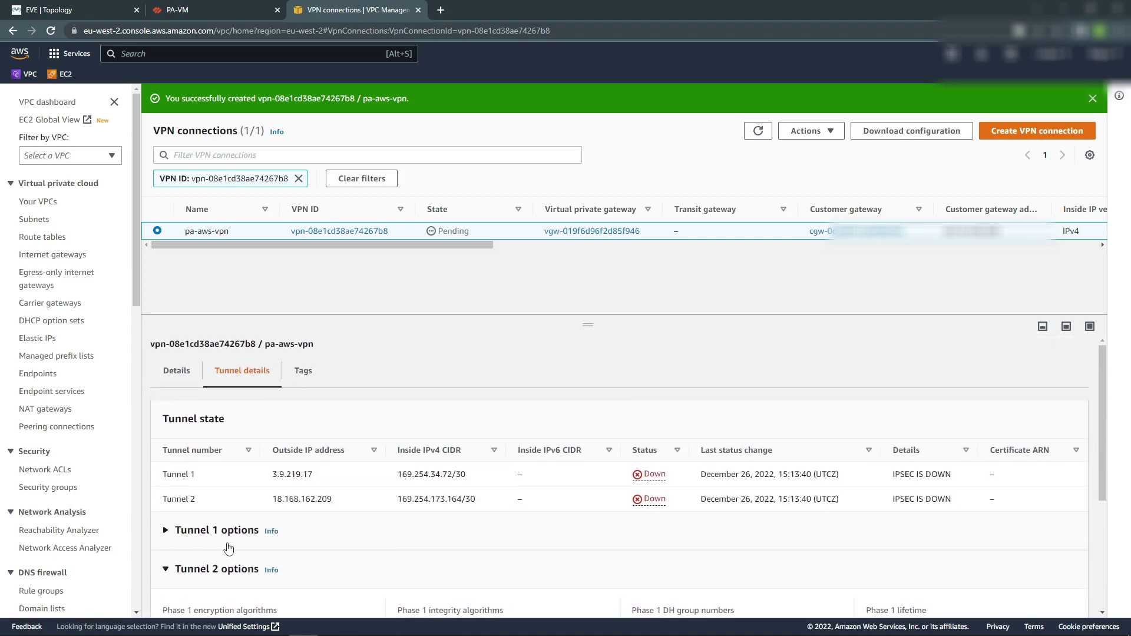
{"action": "scroll", "coordinate": [377, 506], "scroll_direction": "down", "scroll_amount": 3}
{"action": "scroll", "coordinate": [373, 505], "scroll_direction": "up", "scroll_amount": 3}
{"action": "left_click_drag", "start_coordinate": [272, 474], "coordinate": [316, 477]}
Choose vendor Palo Alto Networks and platform PA Series for the sample configuration.
{"action": "left_click", "coordinate": [894, 137]}
{"action": "left_click", "coordinate": [669, 307]}
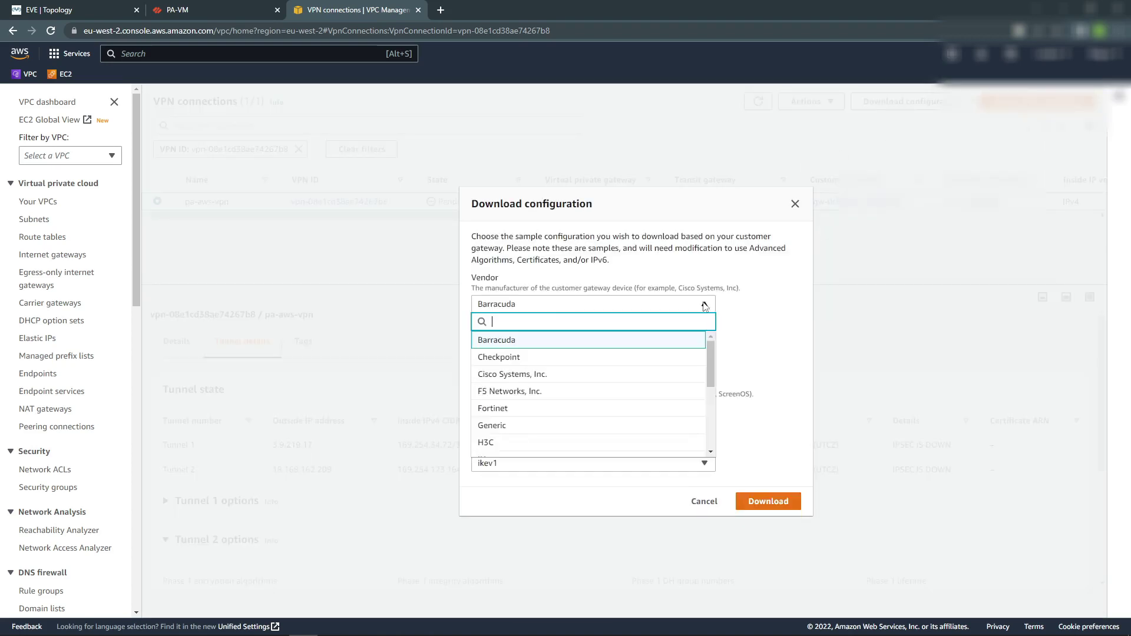
{"action": "scroll", "coordinate": [525, 401], "scroll_direction": "down", "scroll_amount": 5}
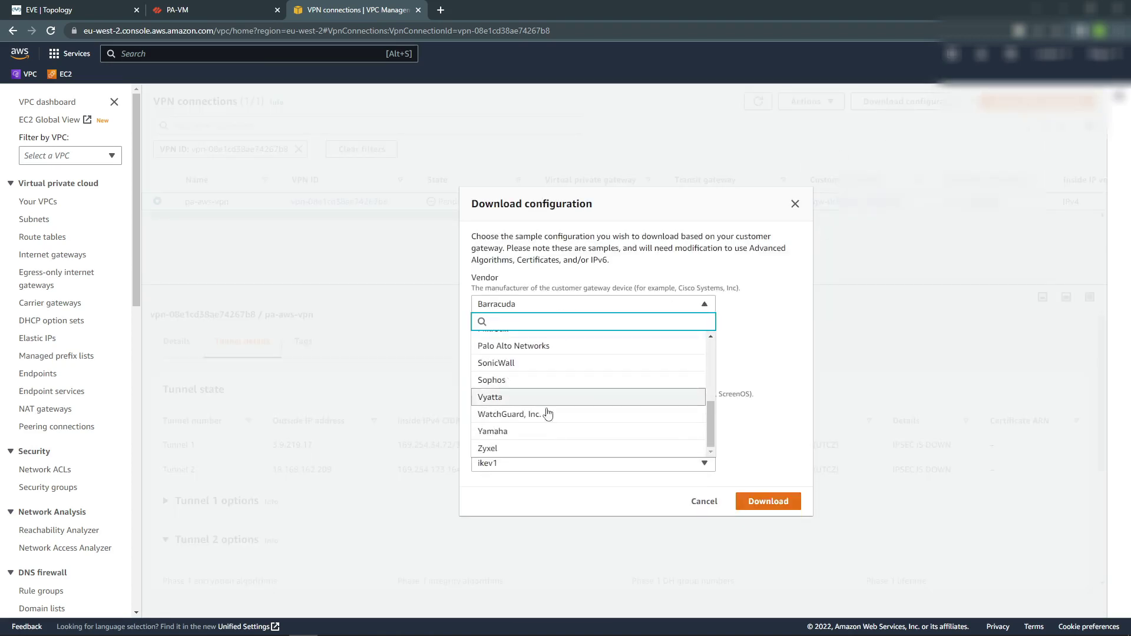
{"action": "scroll", "coordinate": [540, 422], "scroll_direction": "up", "scroll_amount": 3}
{"action": "left_click", "coordinate": [495, 398]}
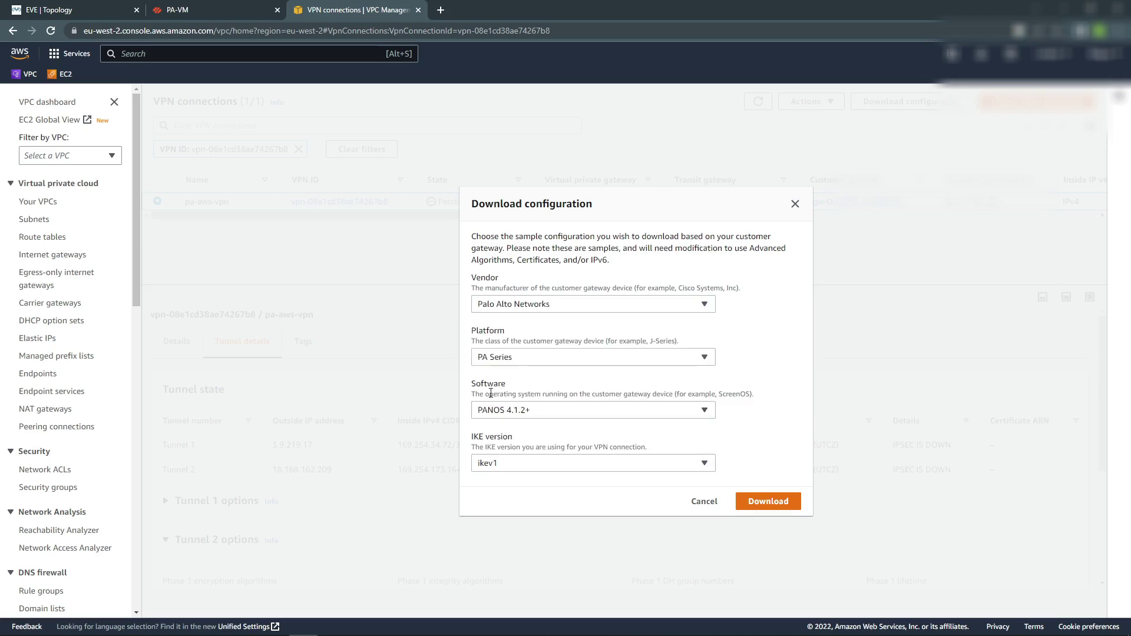
{"action": "left_click", "coordinate": [702, 358]}
{"action": "left_click", "coordinate": [704, 358]}
Select PANOS 7.0+ with ikev2, download the configuration file and open it.
{"action": "left_click", "coordinate": [705, 411]}
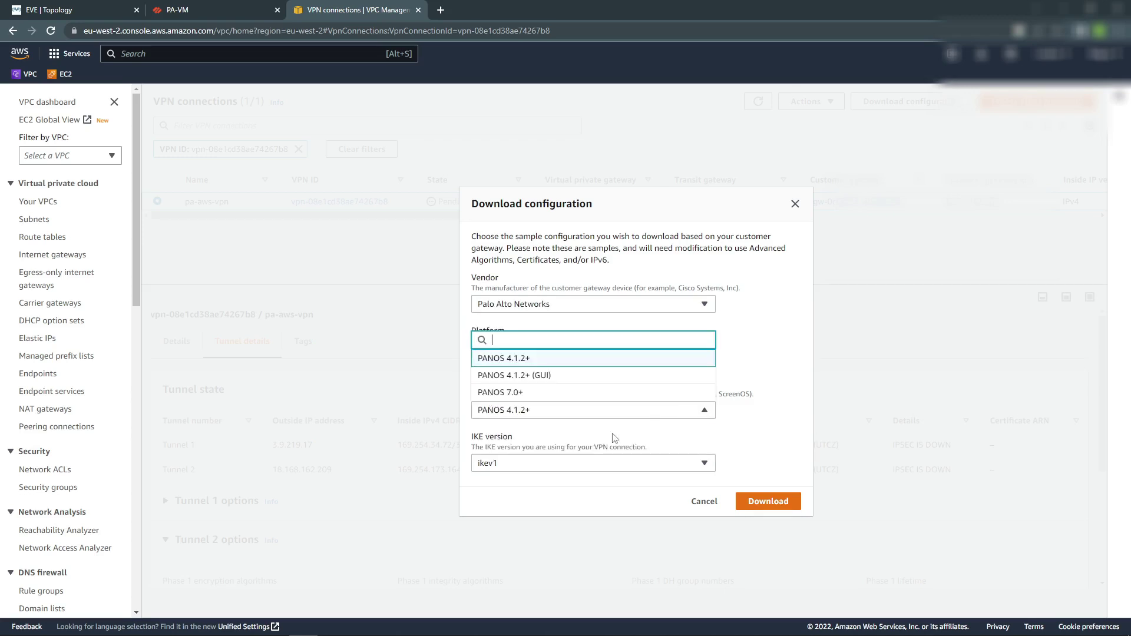
{"action": "left_click", "coordinate": [516, 393]}
{"action": "left_click", "coordinate": [605, 469]}
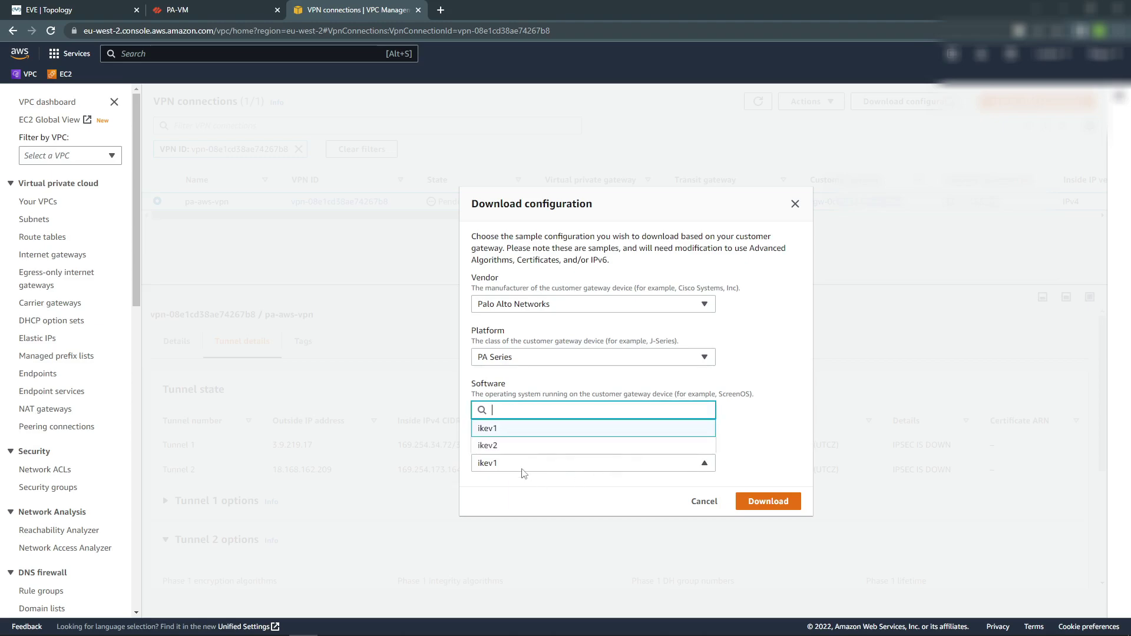
{"action": "left_click", "coordinate": [521, 445]}
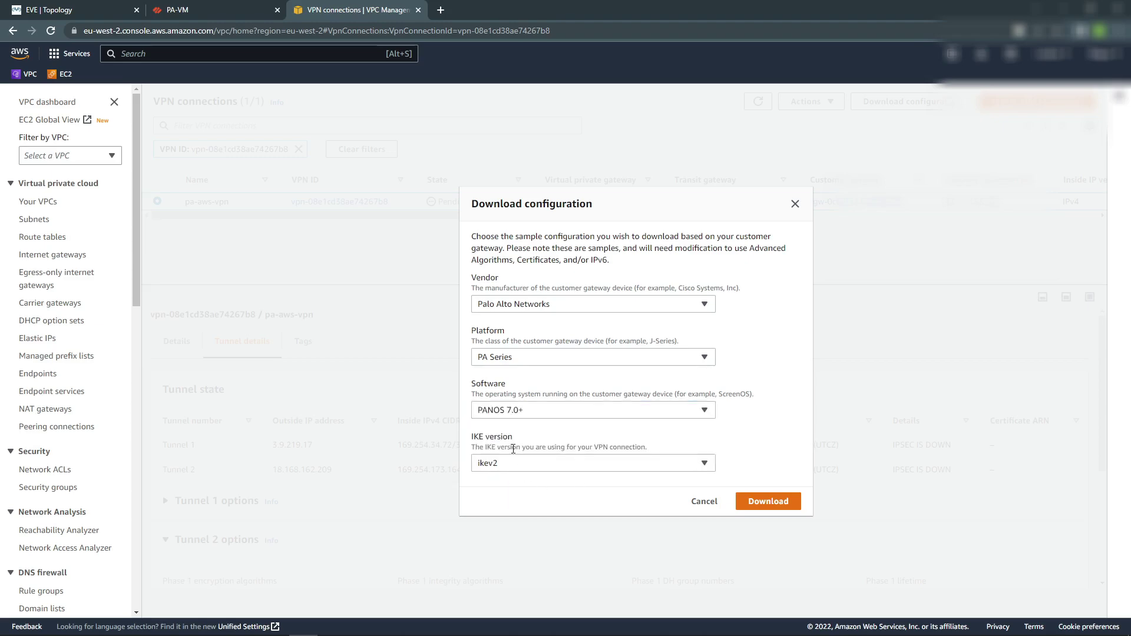
{"action": "left_click", "coordinate": [750, 501]}
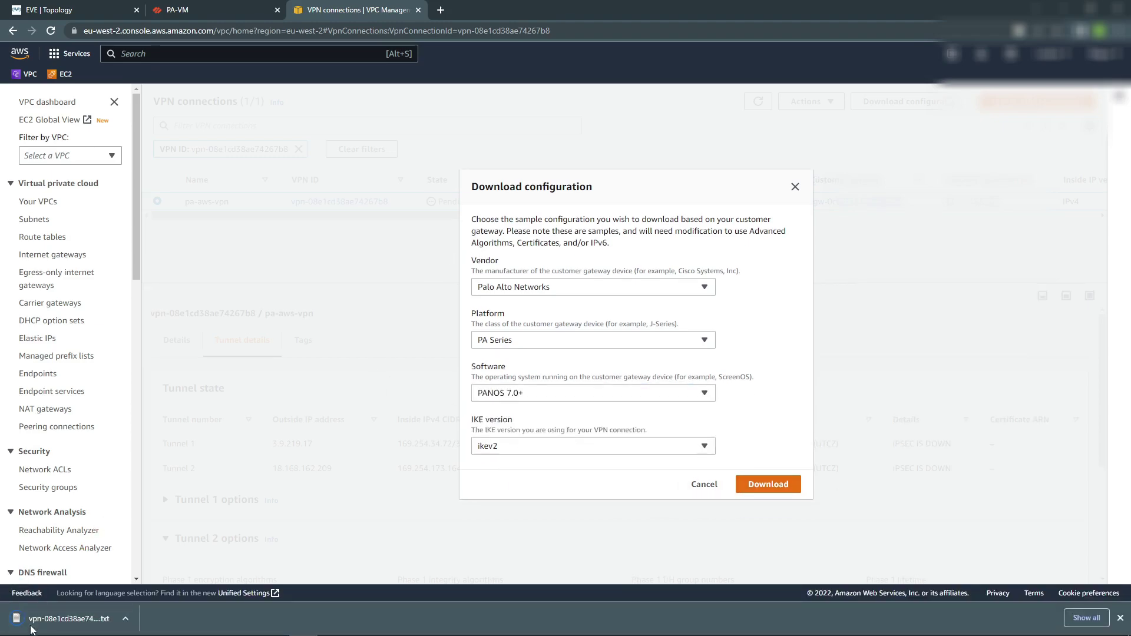
{"action": "left_click", "coordinate": [66, 624]}
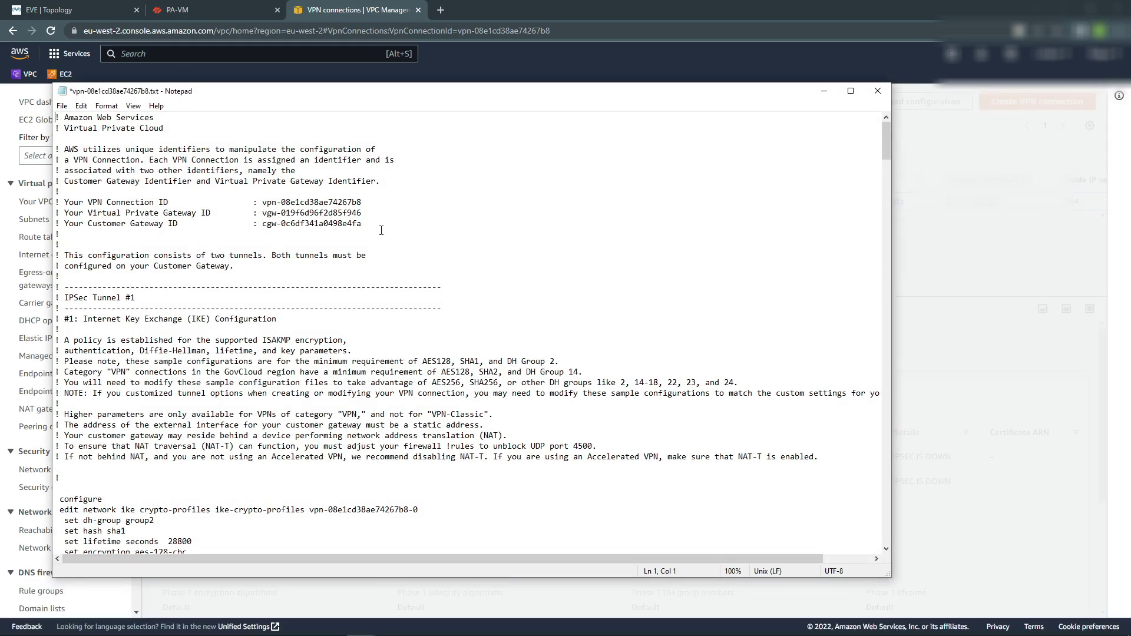
Change 'set dh-group group2' to group20 in the downloaded AWS configuration file.
{"action": "scroll", "coordinate": [461, 391], "scroll_direction": "down", "scroll_amount": 6}
{"action": "scroll", "coordinate": [461, 392], "scroll_direction": "up", "scroll_amount": 6}
{"action": "scroll", "coordinate": [209, 350], "scroll_direction": "down", "scroll_amount": 5}
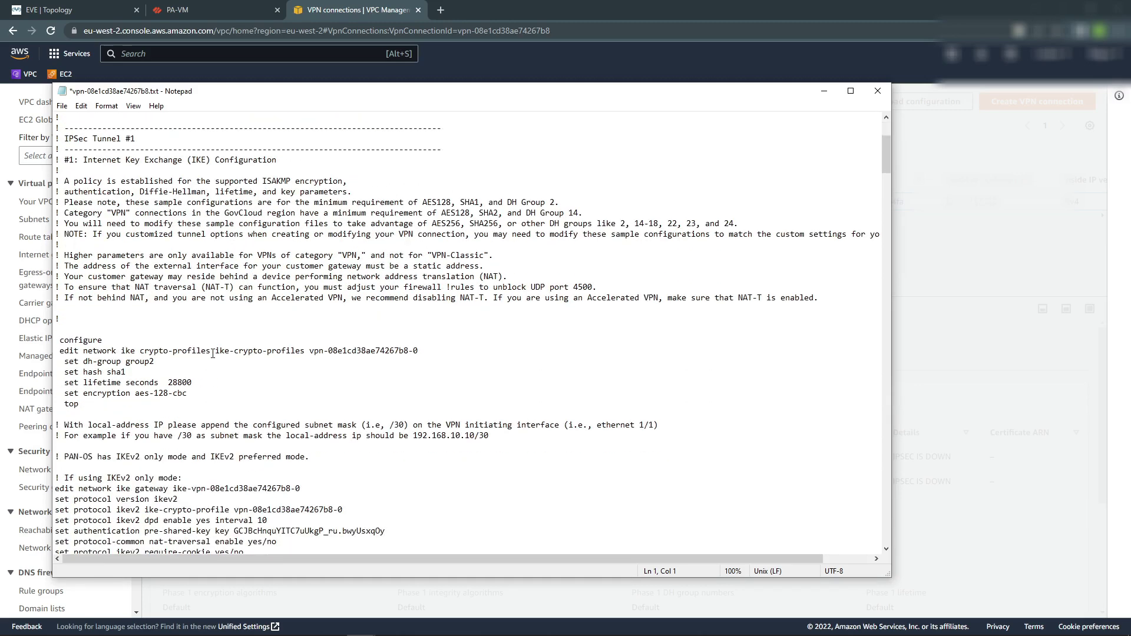
{"action": "scroll", "coordinate": [471, 354], "scroll_direction": "up", "scroll_amount": 4}
{"action": "scroll", "coordinate": [767, 367], "scroll_direction": "down", "scroll_amount": 1}
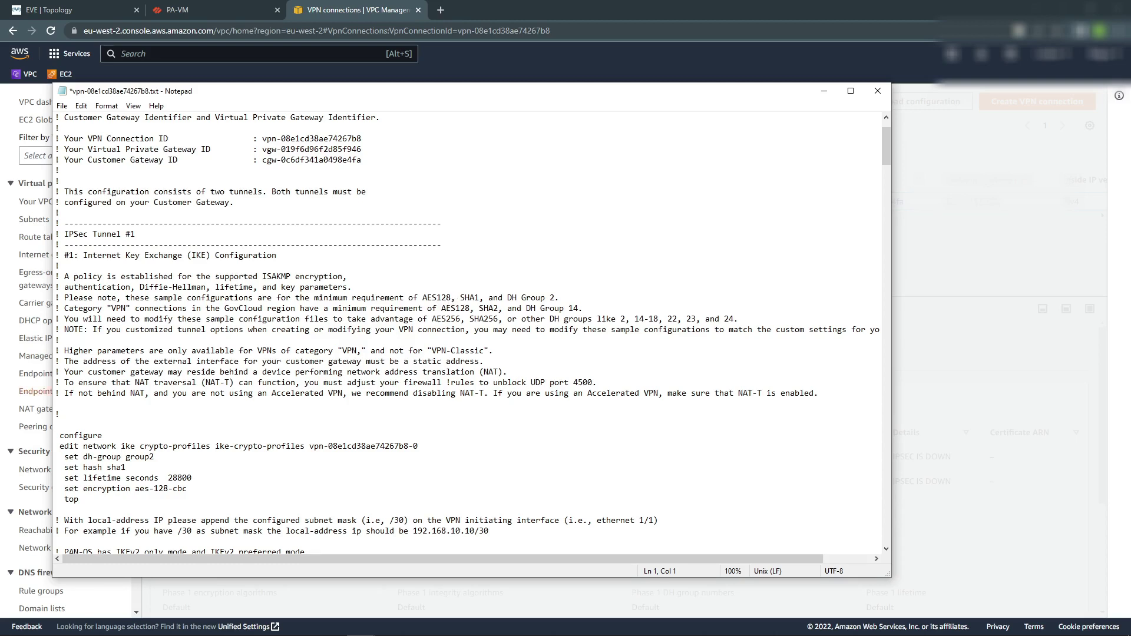
{"action": "left_click_drag", "start_coordinate": [83, 458], "coordinate": [156, 458]}
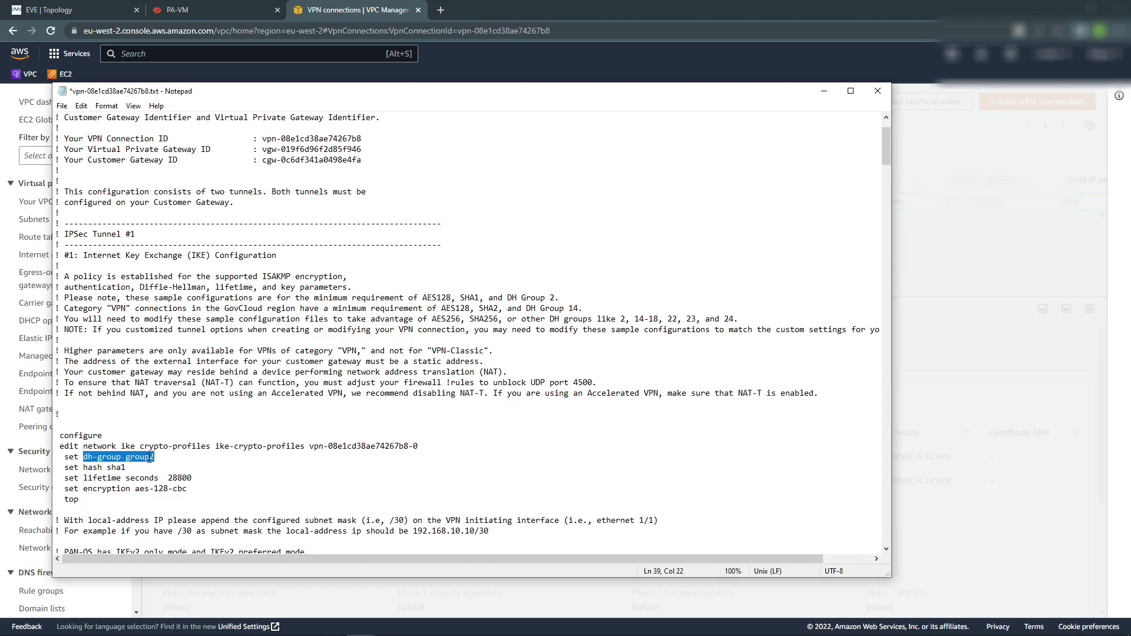
{"action": "left_click_drag", "start_coordinate": [106, 468], "coordinate": [195, 490]}
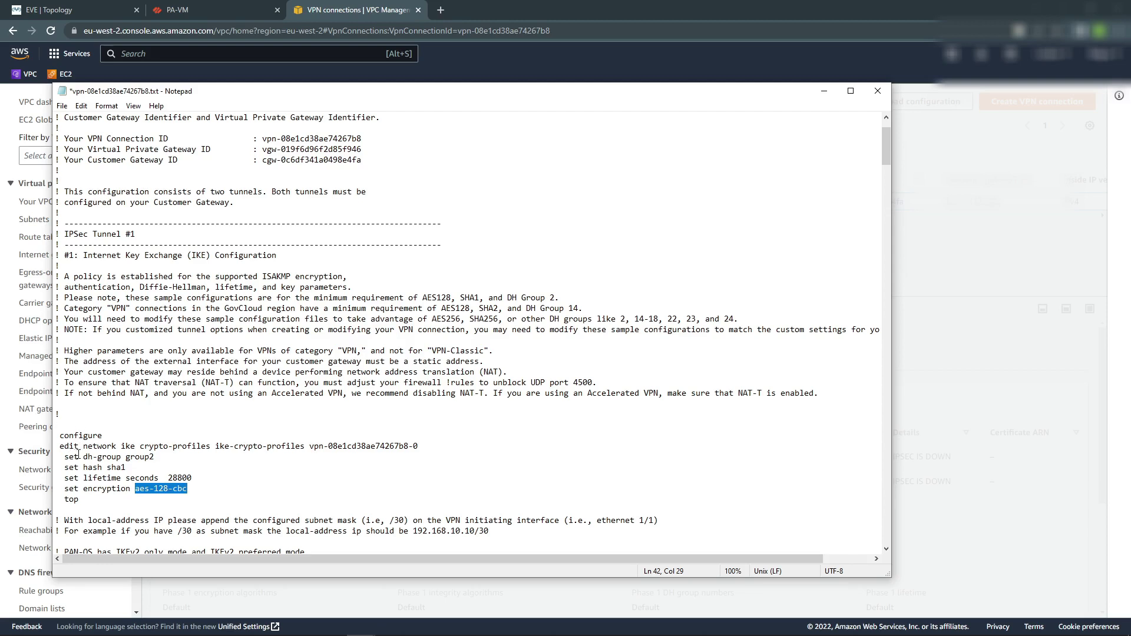
{"action": "left_click", "coordinate": [160, 457]}
{"action": "type", "text": "0"}
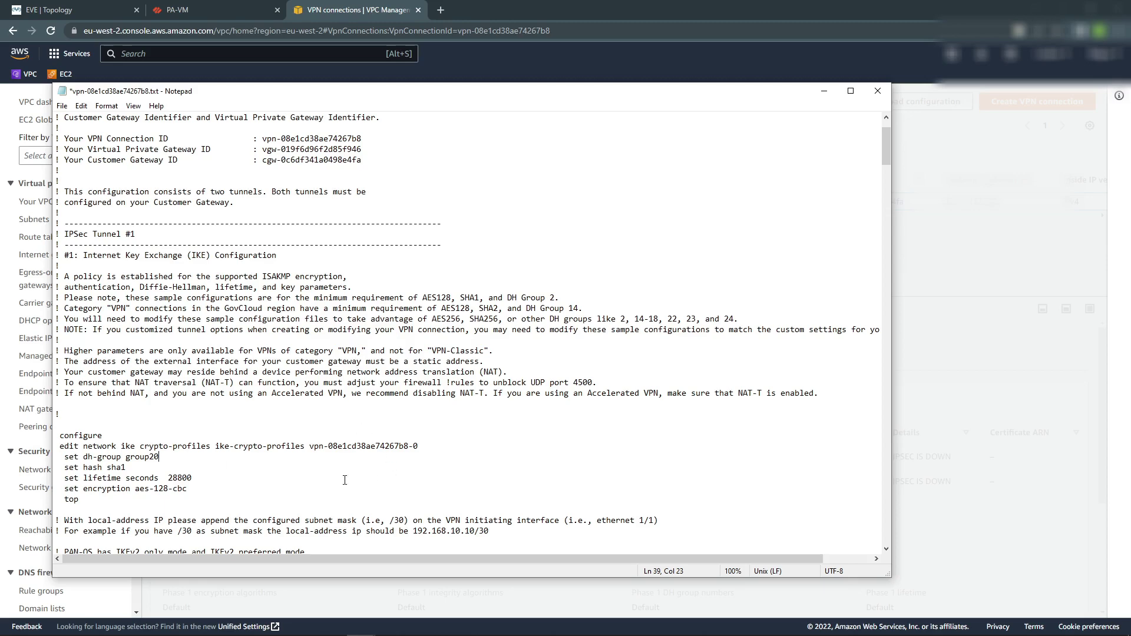
Select the pre-shared key in the configuration file, then return to the AWS console.
{"action": "scroll", "coordinate": [344, 480], "scroll_direction": "down", "scroll_amount": 6}
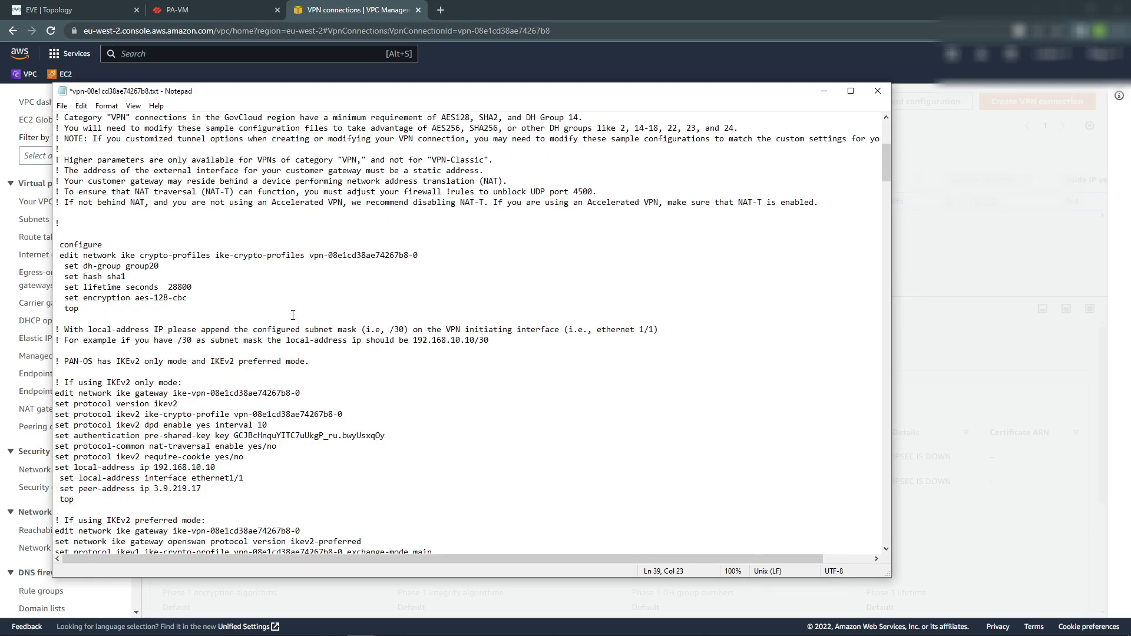
{"action": "scroll", "coordinate": [282, 427], "scroll_direction": "down", "scroll_amount": 3}
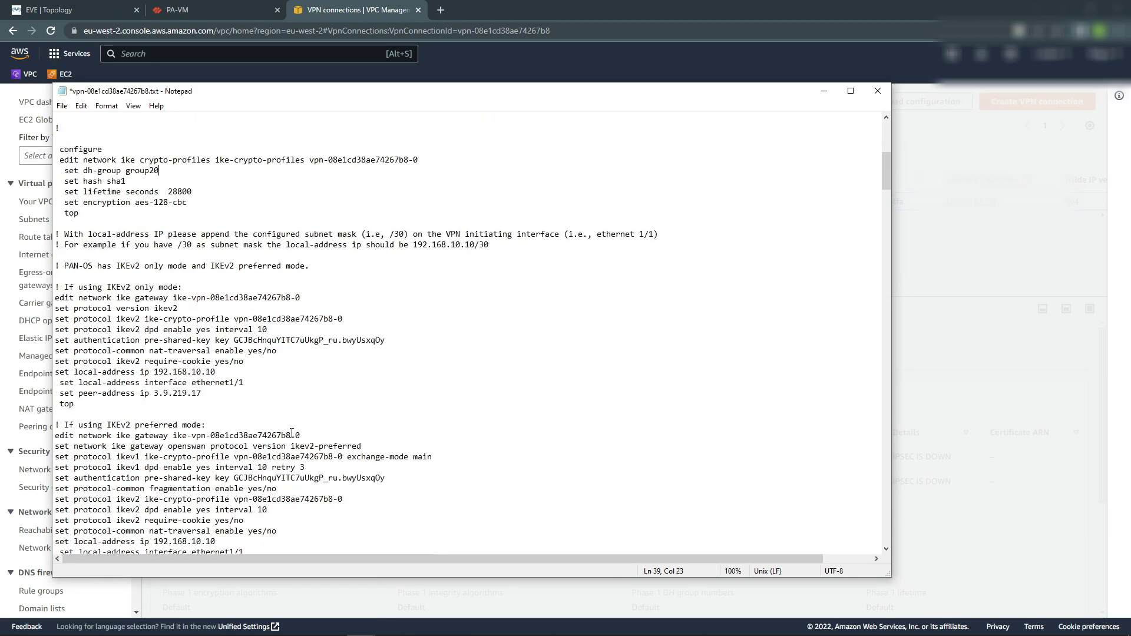
{"action": "left_click", "coordinate": [238, 340]}
{"action": "key", "text": "shift+End"}
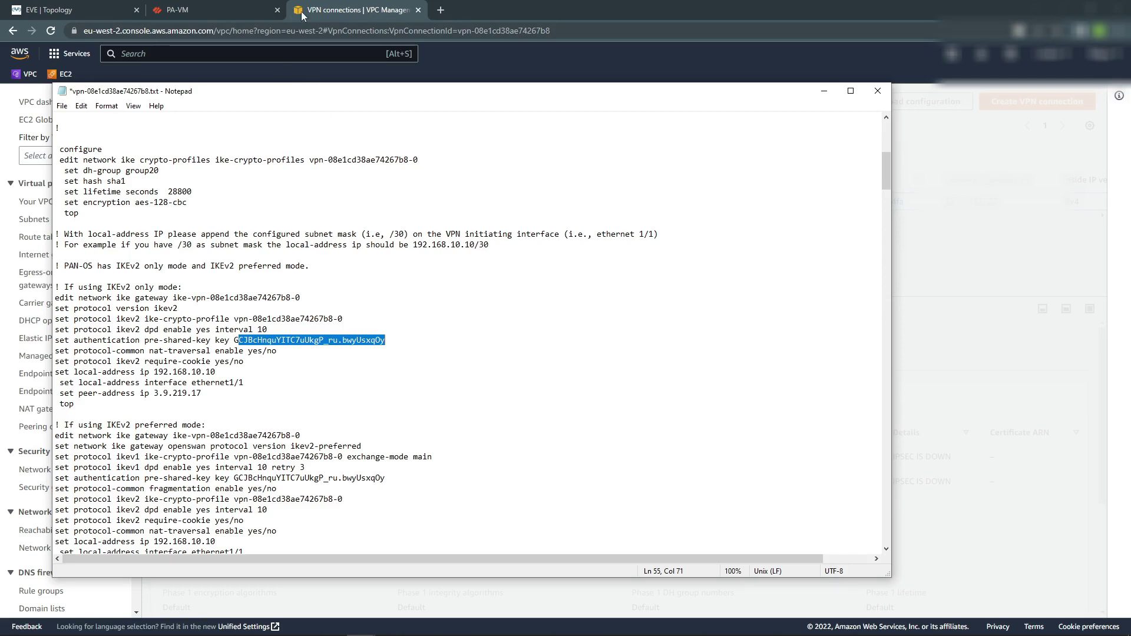
{"action": "left_click", "coordinate": [323, 10]}
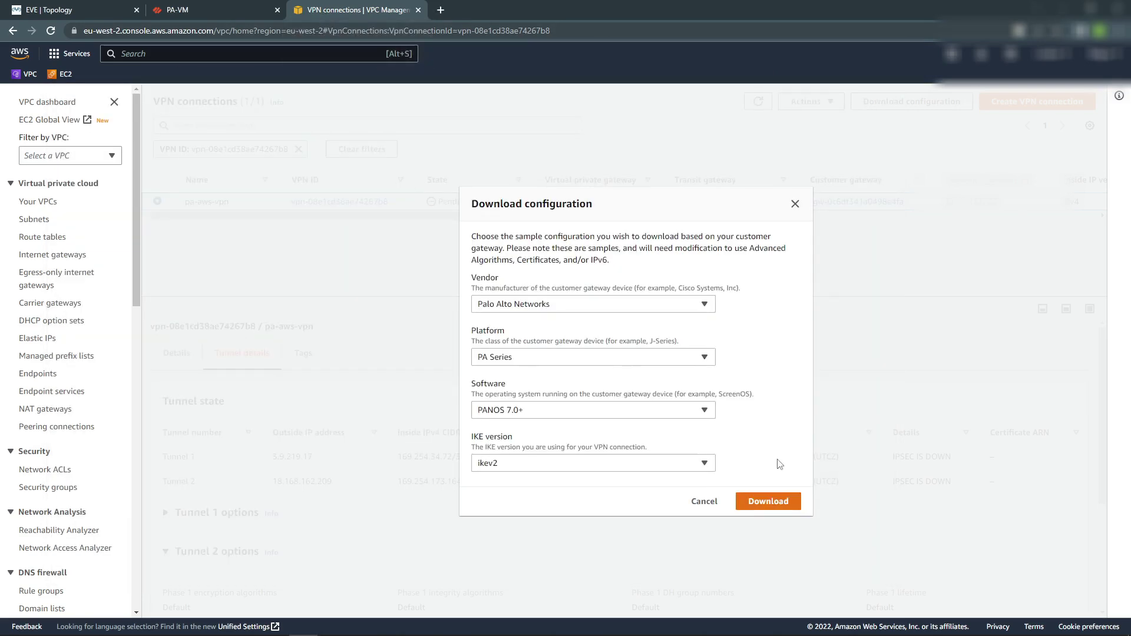
Enable and save route propagation from pa-vpg on the my-vpc route table.
{"action": "left_click", "coordinate": [704, 502]}
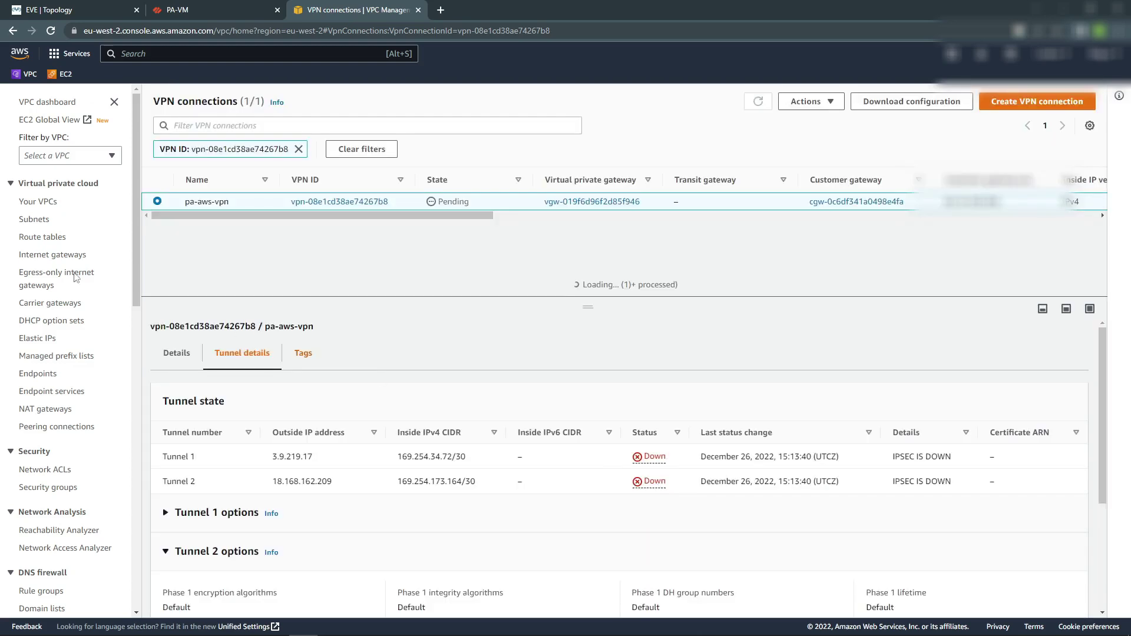
{"action": "left_click", "coordinate": [35, 239]}
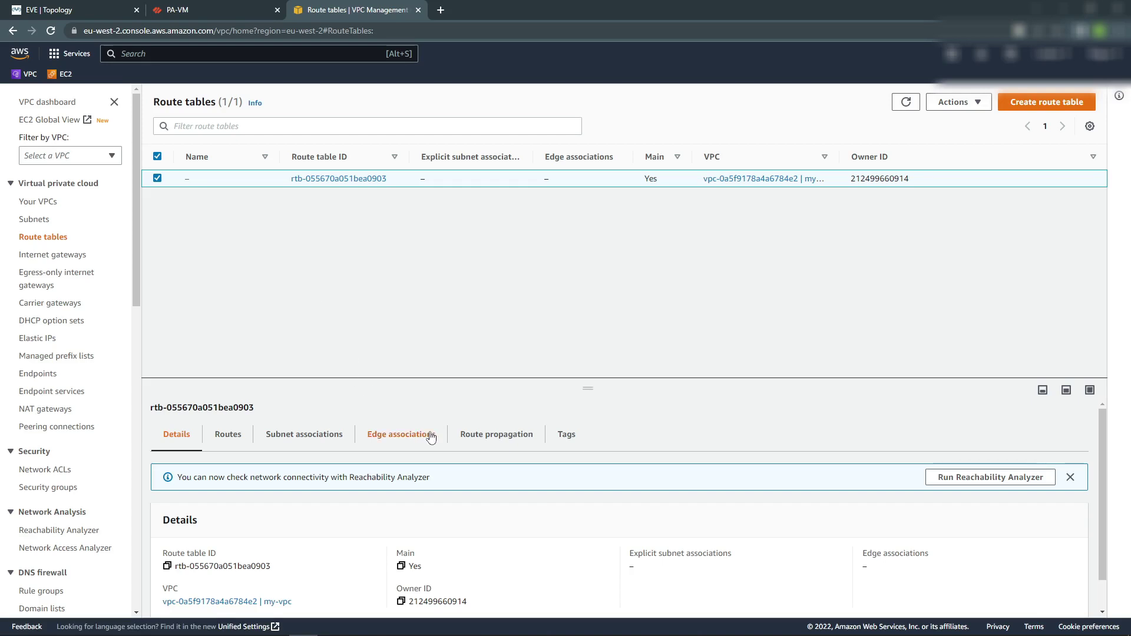
{"action": "left_click", "coordinate": [488, 435]}
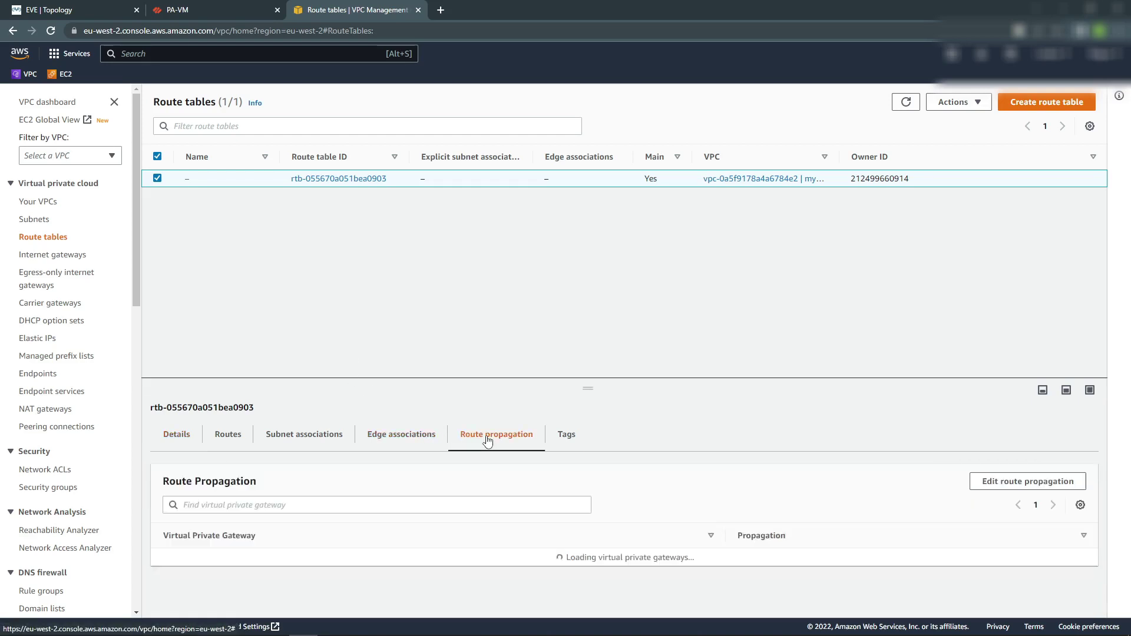
{"action": "left_click", "coordinate": [1008, 483]}
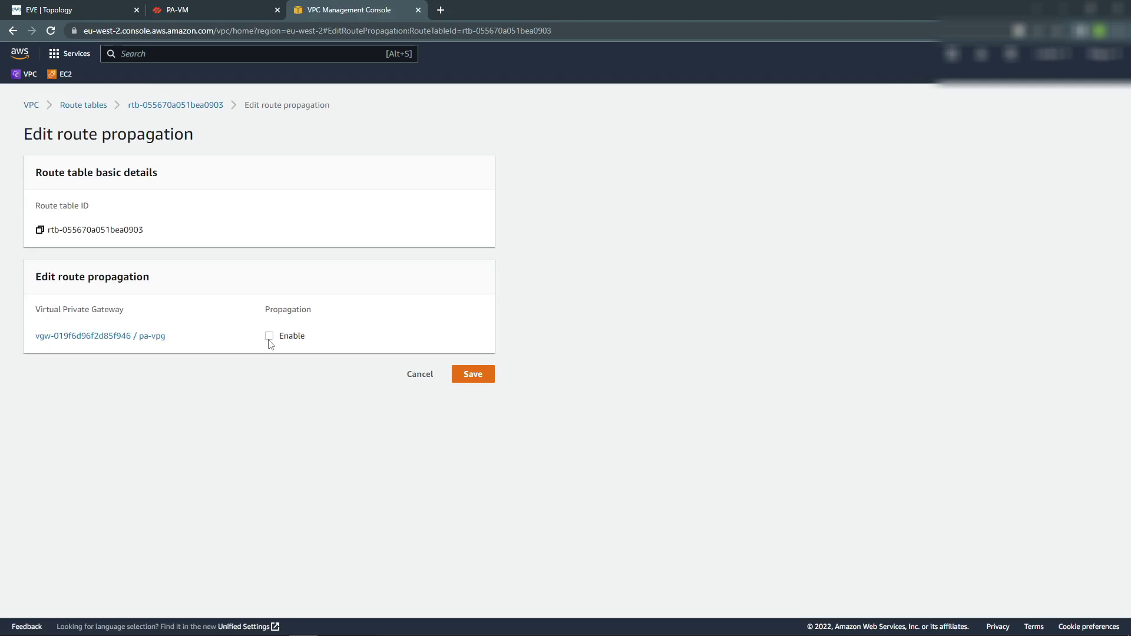
{"action": "left_click", "coordinate": [269, 335]}
{"action": "left_click", "coordinate": [470, 373]}
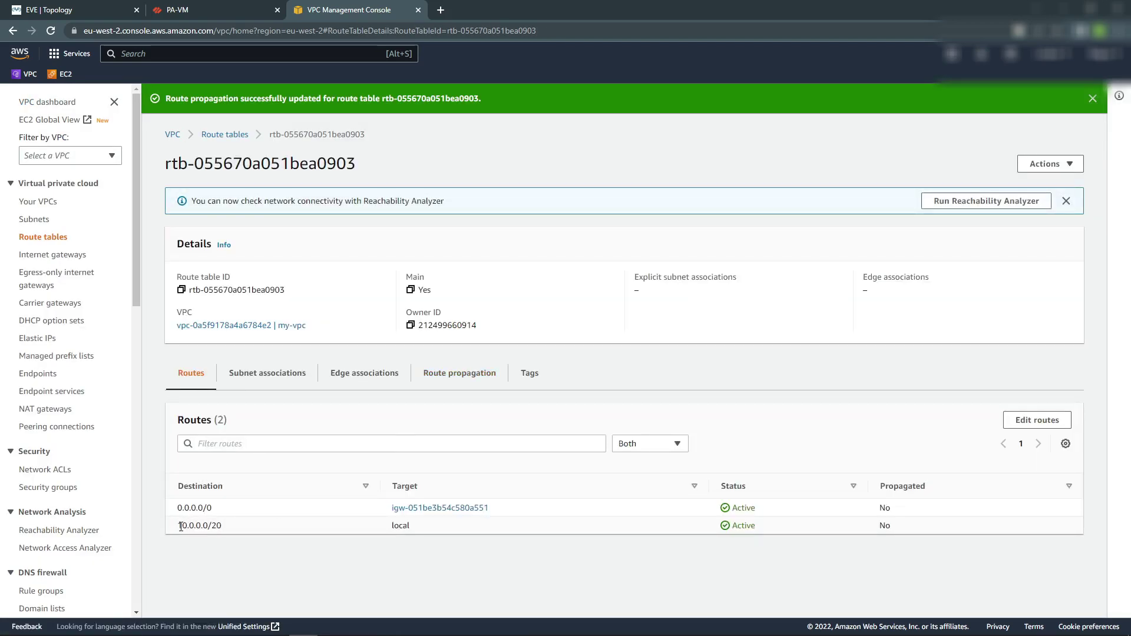
{"action": "left_click_drag", "start_coordinate": [179, 526], "coordinate": [246, 530]}
{"action": "left_click", "coordinate": [220, 529]}
Open the PA-VM Network Zones page and review the AWS VPN configuration file in Notepad.
{"action": "left_click", "coordinate": [182, 10]}
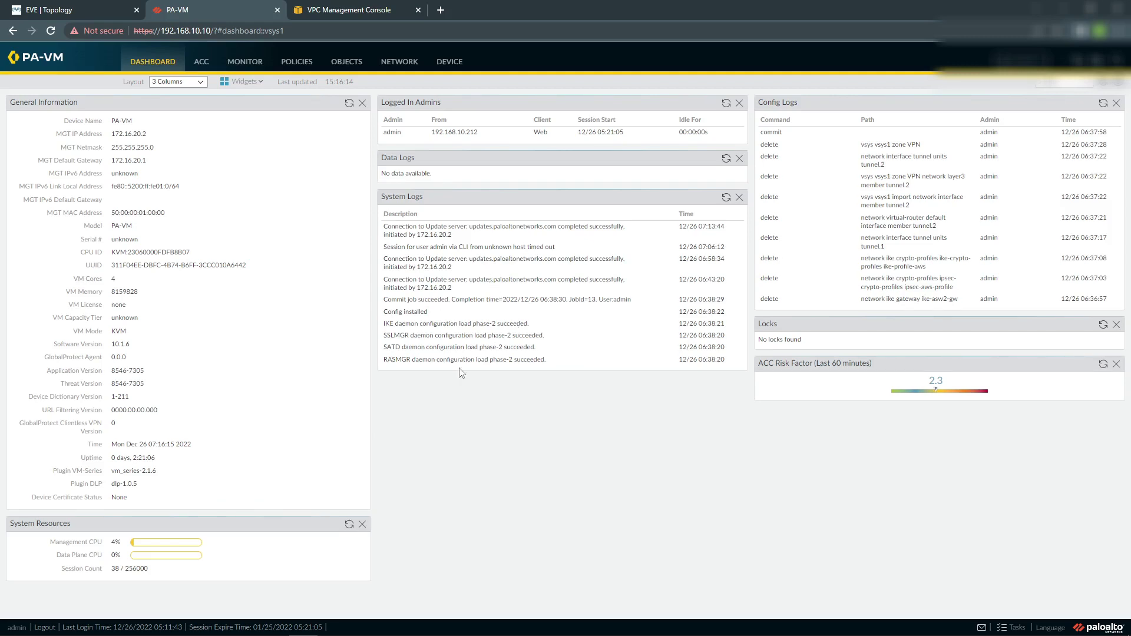
{"action": "left_click", "coordinate": [403, 68]}
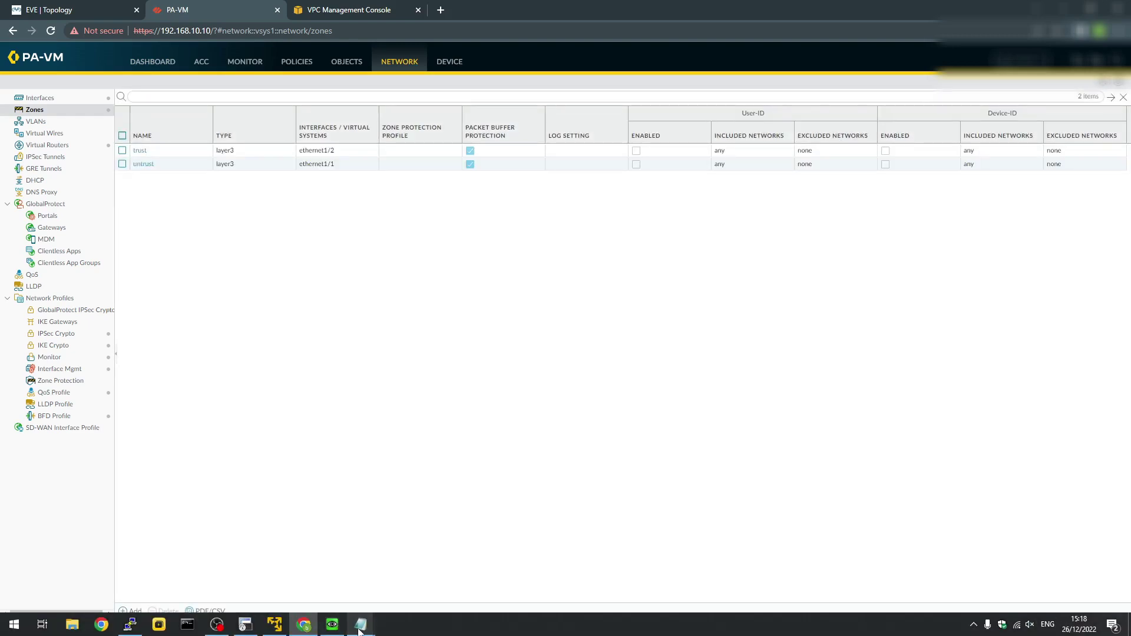
{"action": "mouse_move", "coordinate": [359, 629]}
{"action": "left_click", "coordinate": [393, 553]}
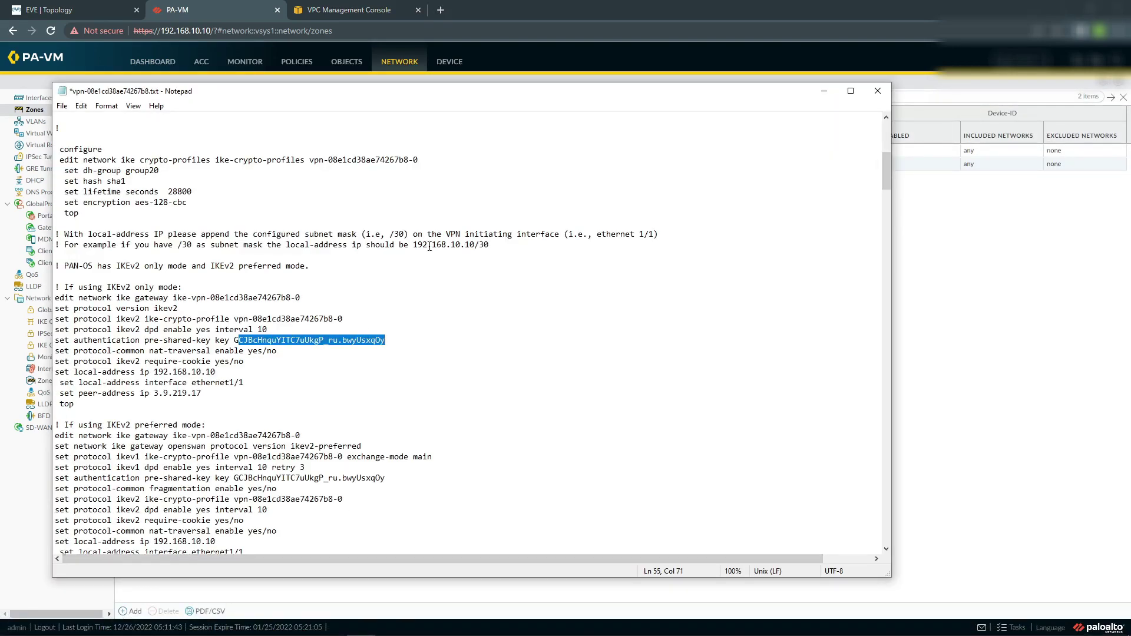
{"action": "scroll", "coordinate": [271, 375], "scroll_direction": "up", "scroll_amount": 3}
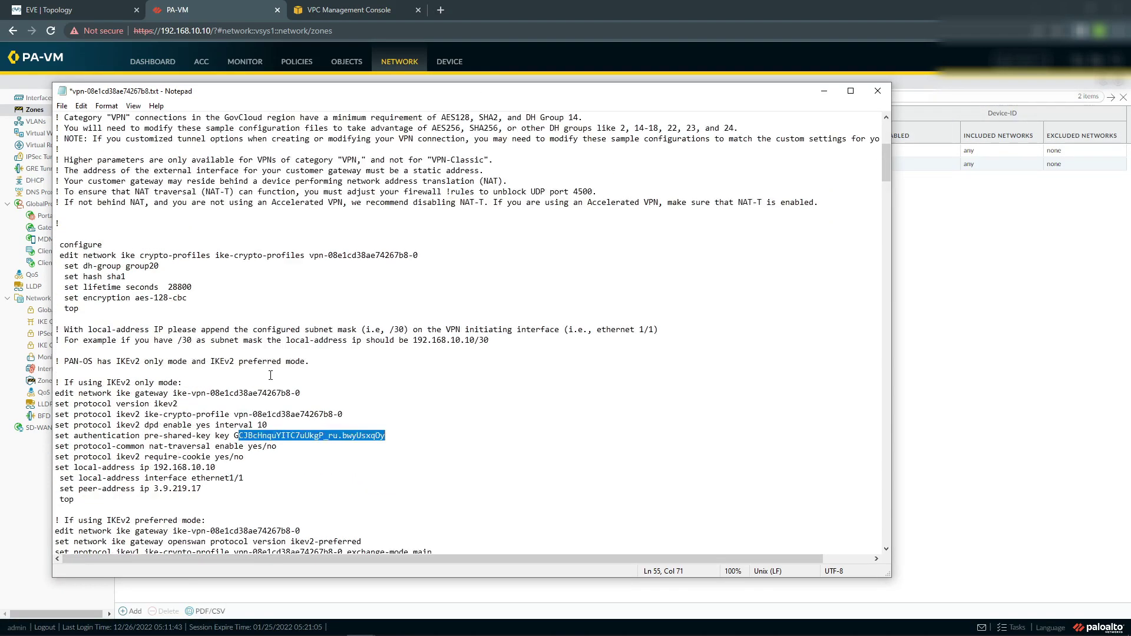
{"action": "scroll", "coordinate": [270, 375], "scroll_direction": "up", "scroll_amount": 8}
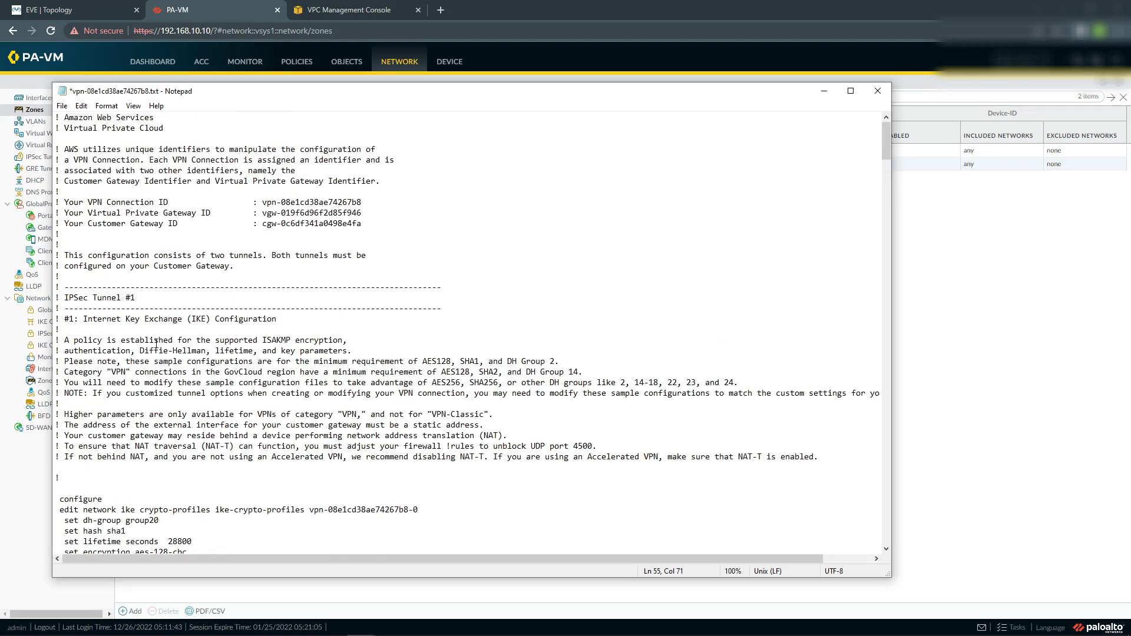
{"action": "scroll", "coordinate": [156, 344], "scroll_direction": "down", "scroll_amount": 7}
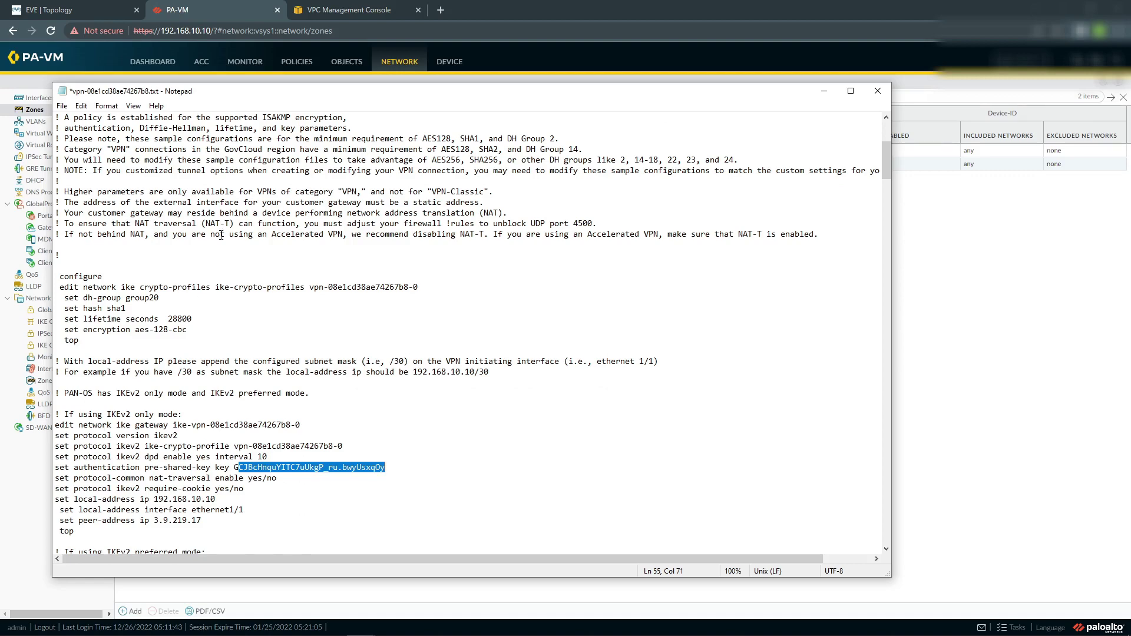
{"action": "left_click", "coordinate": [241, 10]}
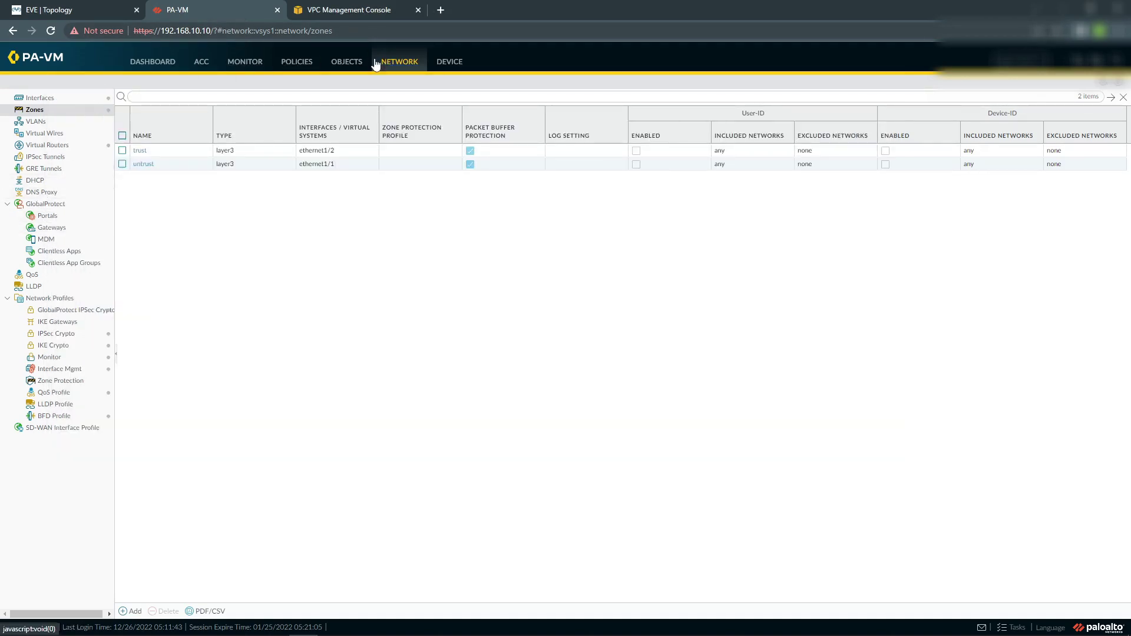
Start a new IKE crypto profile named ike-profile-aws.
{"action": "left_click", "coordinate": [46, 345]}
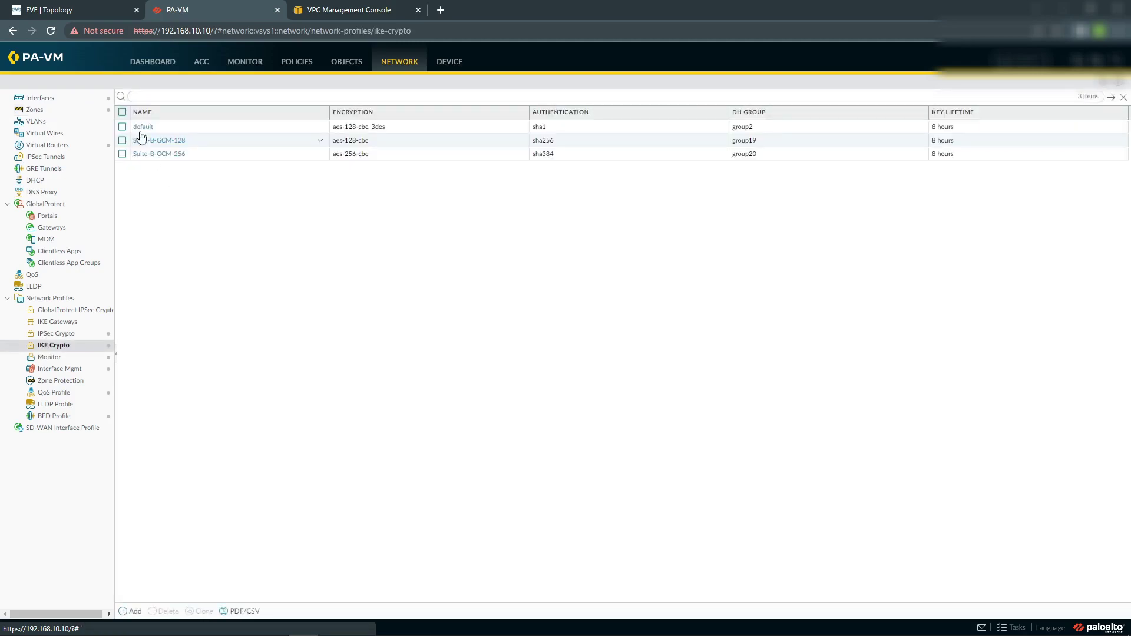
{"action": "left_click", "coordinate": [127, 611]}
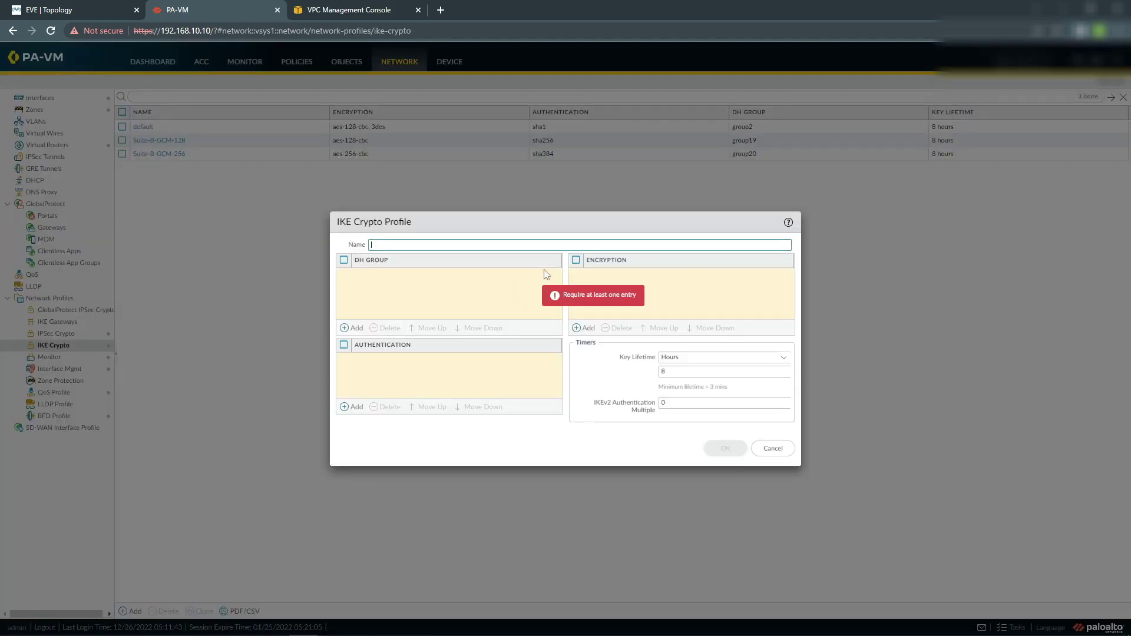
{"action": "type", "text": "ike-cr"}
{"action": "key", "text": "BackSpace"}
{"action": "type", "text": "pro"}
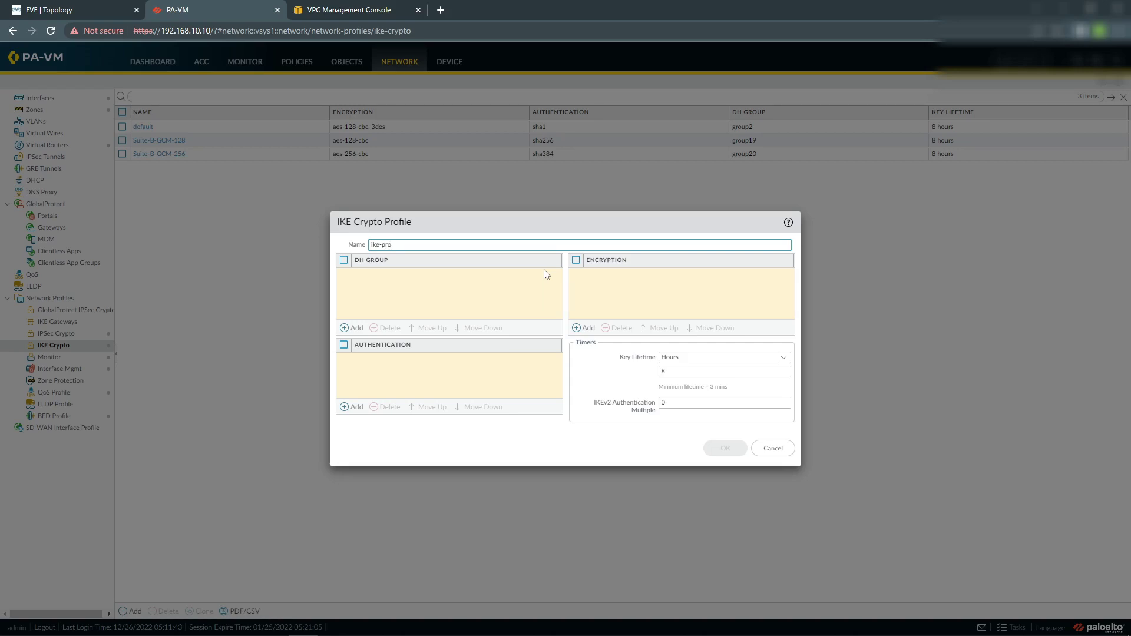
{"action": "type", "text": "file-aws"}
Add DH group20, non-auth authentication and aes-256-gcm encryption to the profile.
{"action": "left_click", "coordinate": [355, 329]}
{"action": "left_click", "coordinate": [383, 356]}
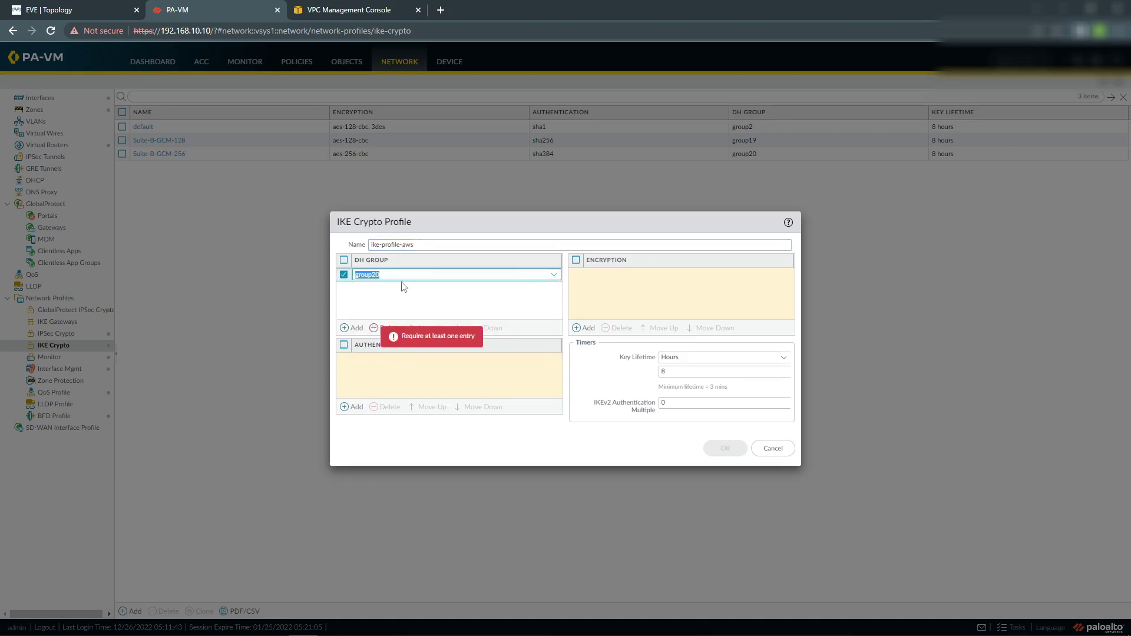
{"action": "left_click", "coordinate": [352, 407]}
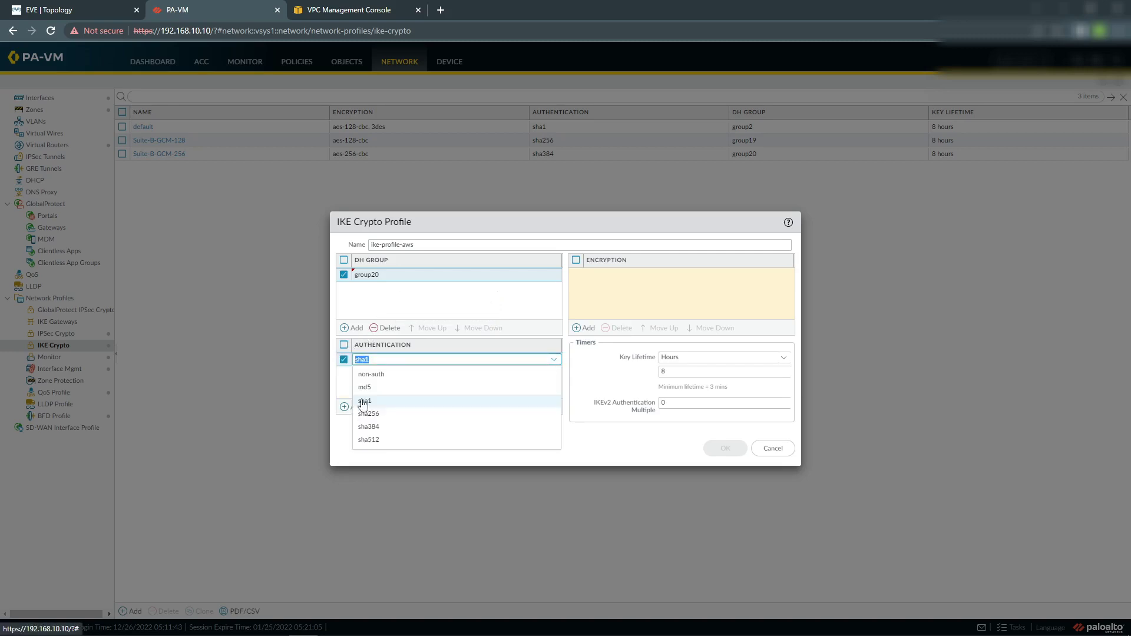
{"action": "left_click", "coordinate": [381, 375]}
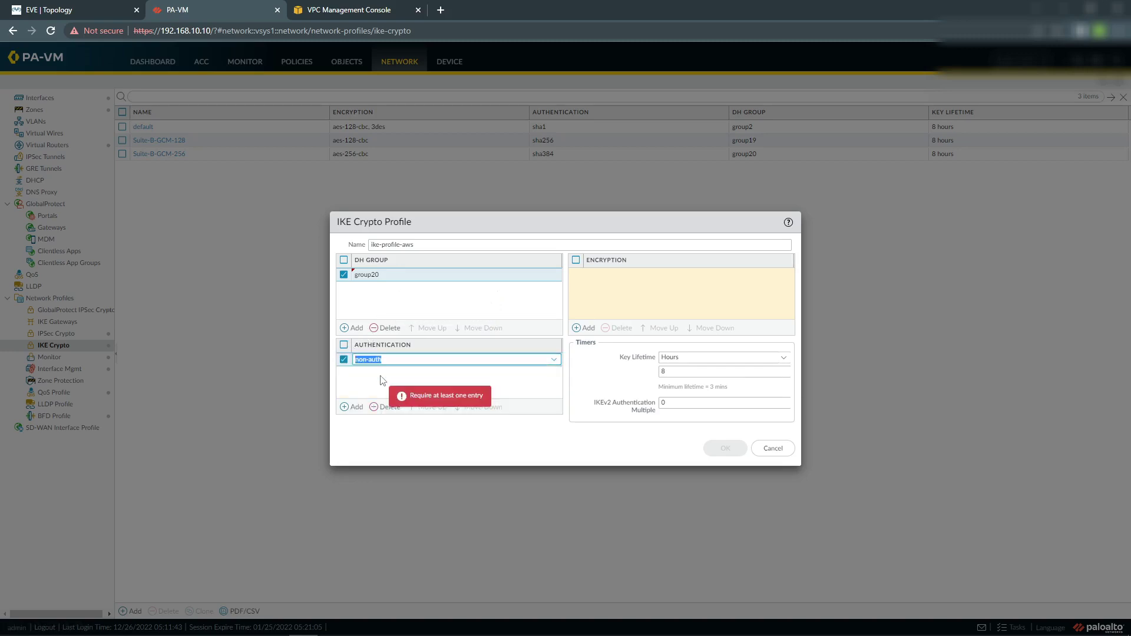
{"action": "left_click", "coordinate": [583, 328]}
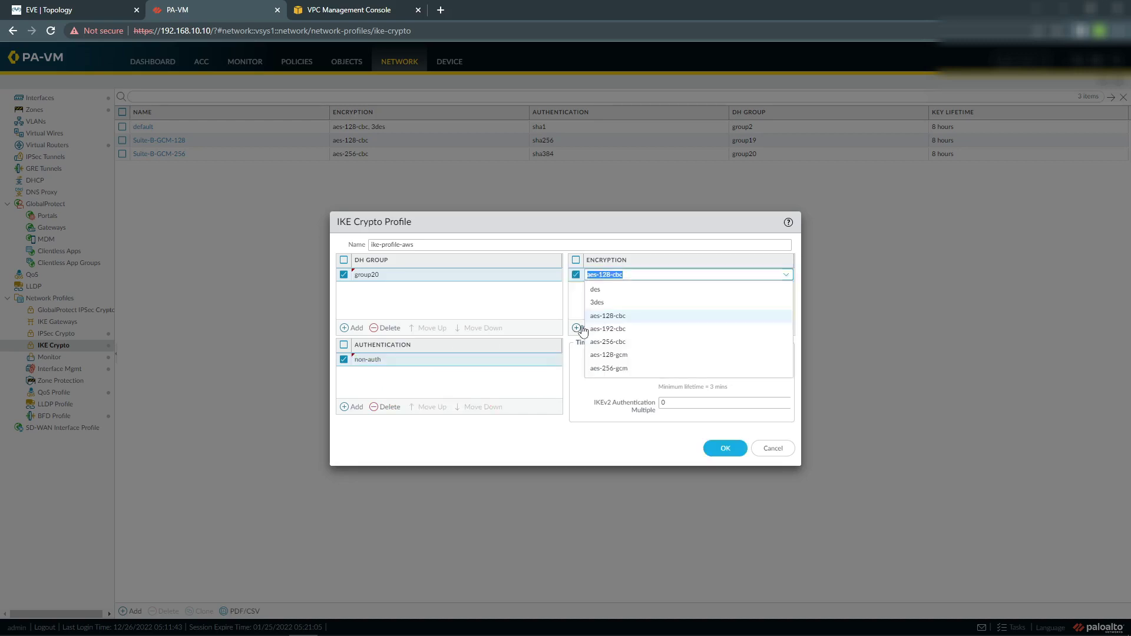
{"action": "left_click", "coordinate": [622, 370]}
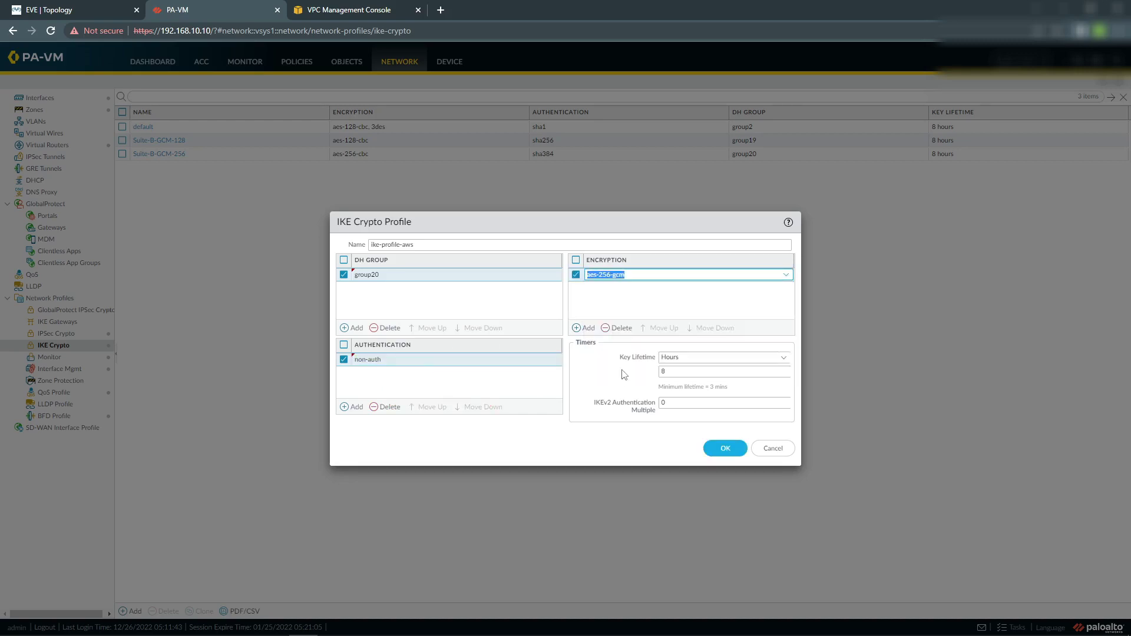
{"action": "left_click", "coordinate": [603, 306]}
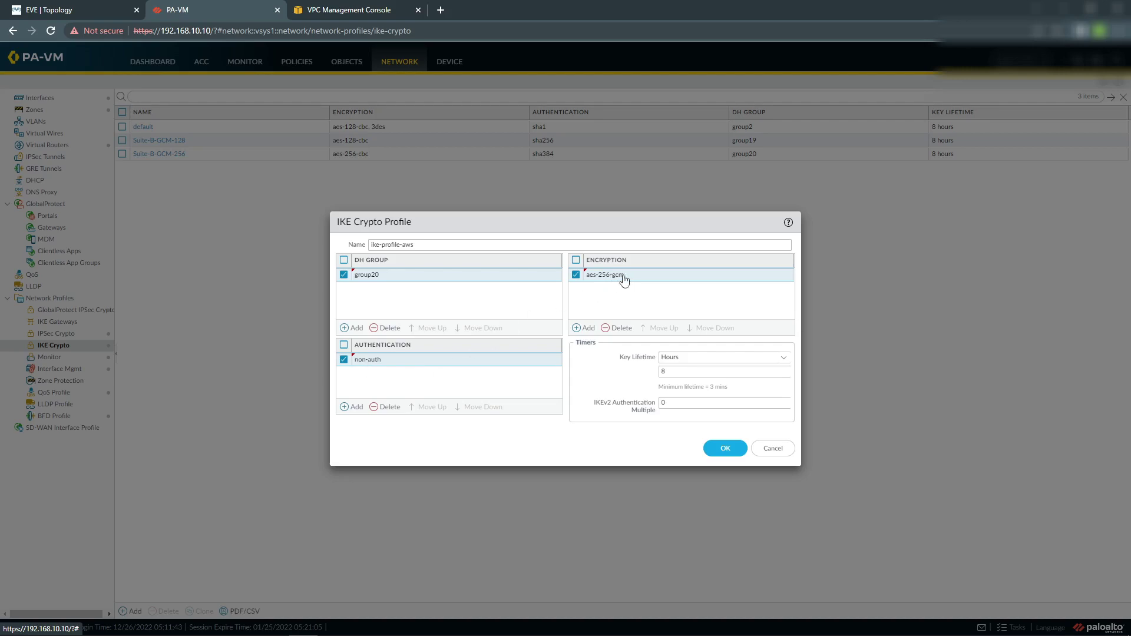
Keep non-auth authentication and save the ike-profile-aws profile.
{"action": "left_click", "coordinate": [374, 365]}
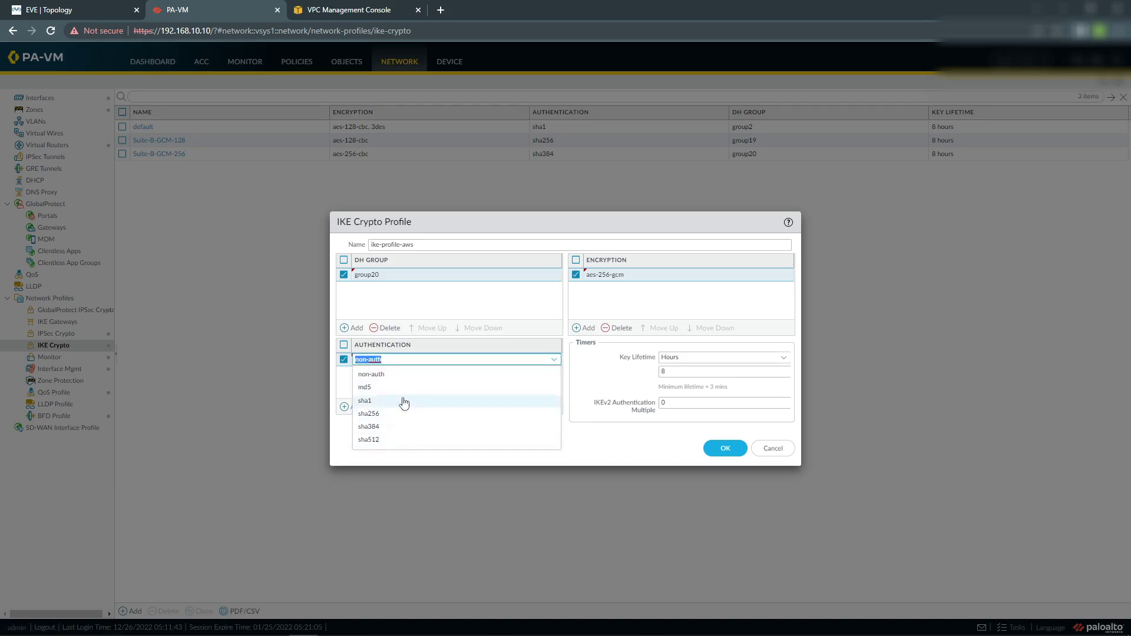
{"action": "left_click", "coordinate": [543, 311]}
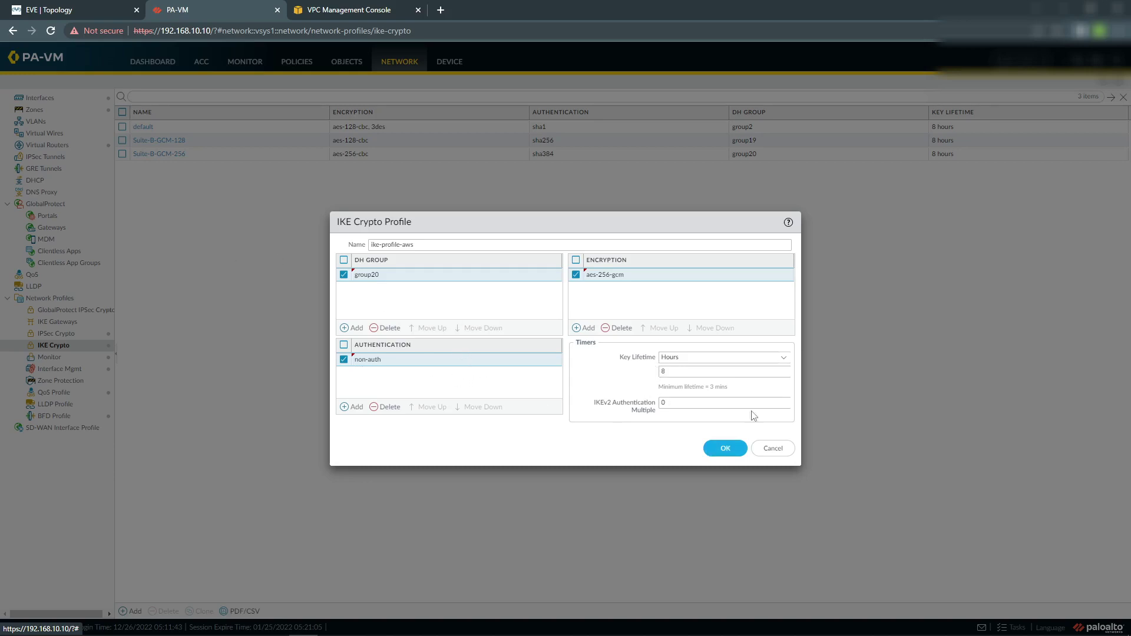
{"action": "left_click", "coordinate": [724, 449]}
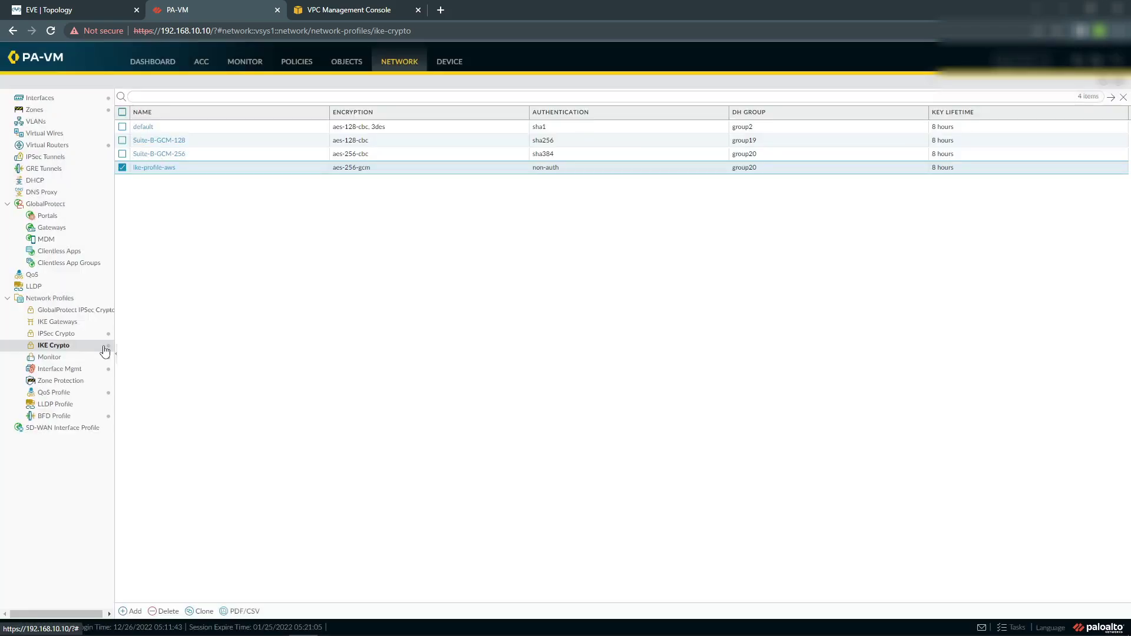
{"action": "left_click", "coordinate": [50, 334]}
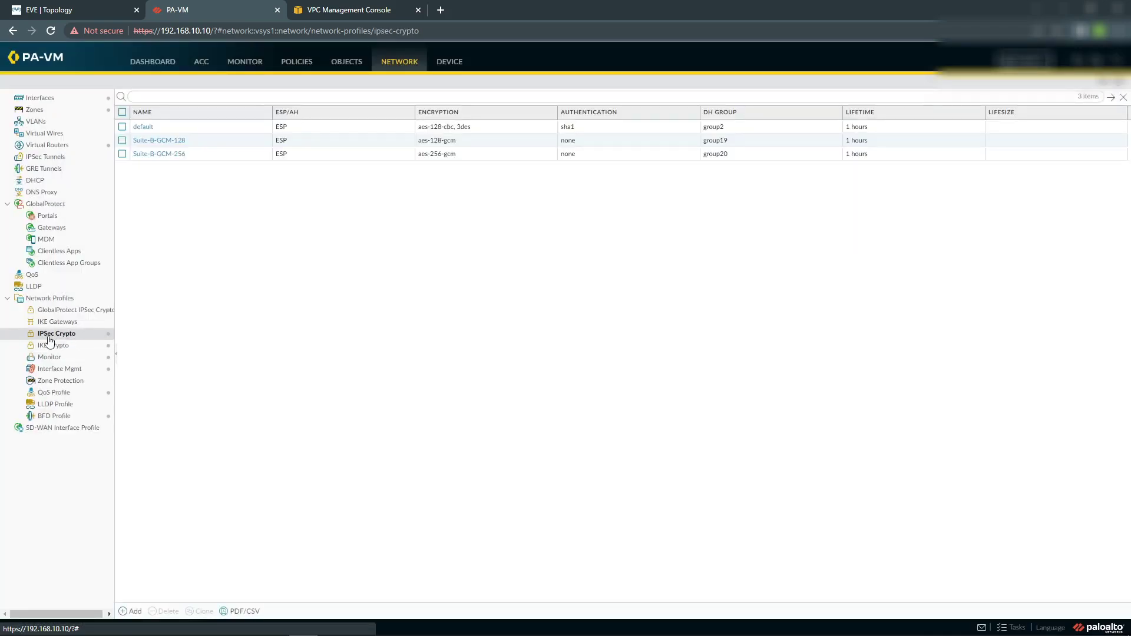
Create IPSec crypto profile ipsec-aws-profile with aes-256-gcm, sha256 and DH group20.
{"action": "left_click", "coordinate": [135, 611]}
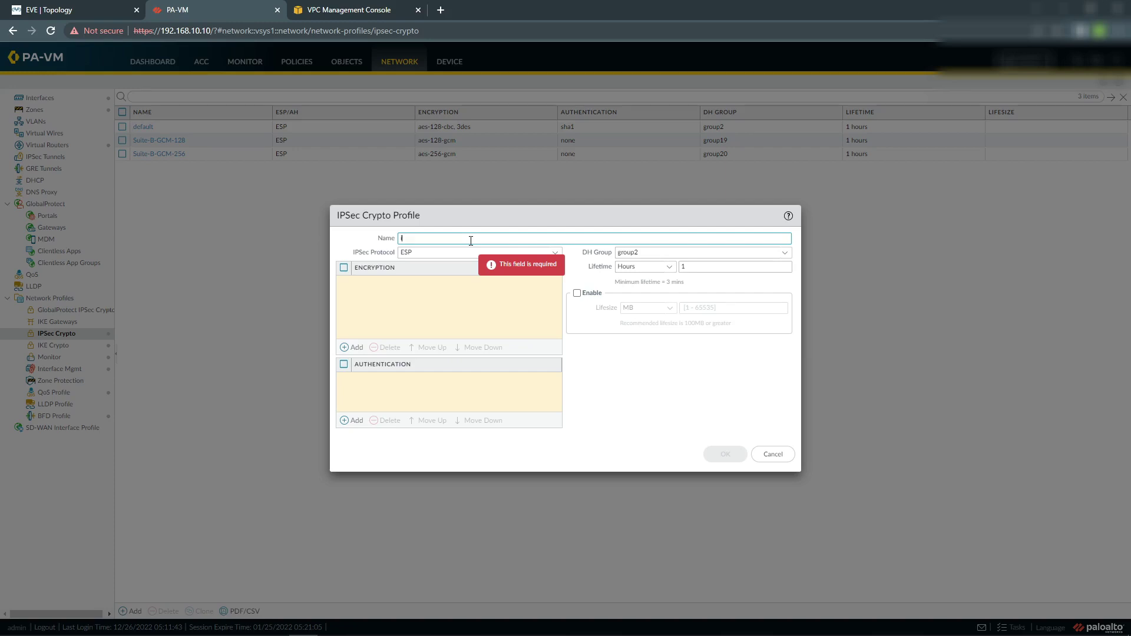
{"action": "type", "text": "ipsec-aws-profile"}
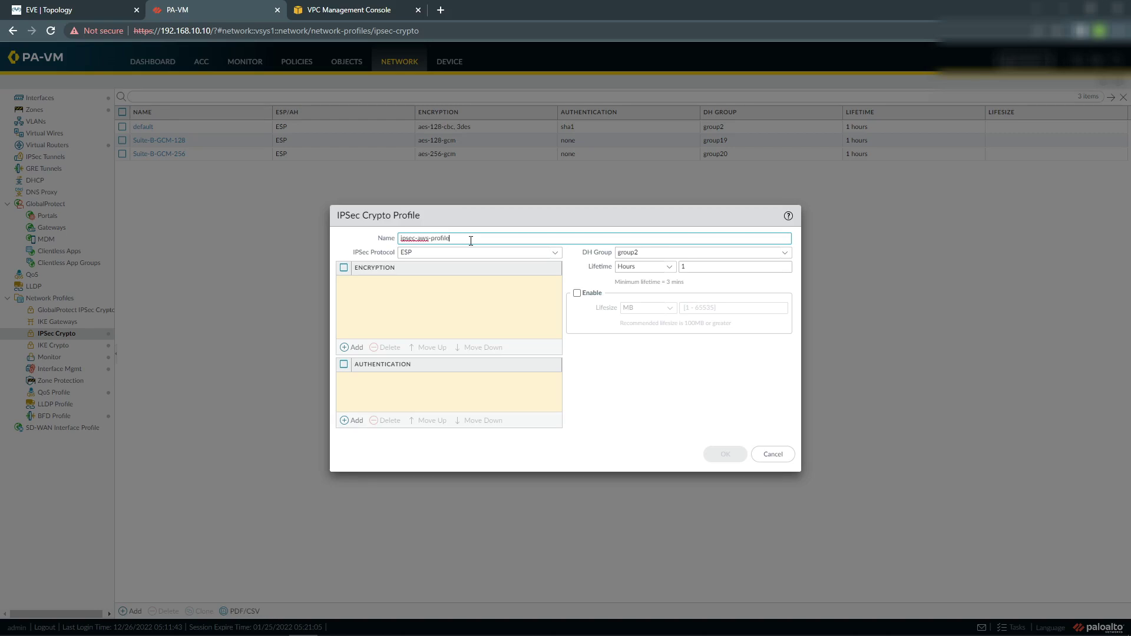
{"action": "left_click", "coordinate": [352, 347]}
{"action": "left_click", "coordinate": [356, 377]}
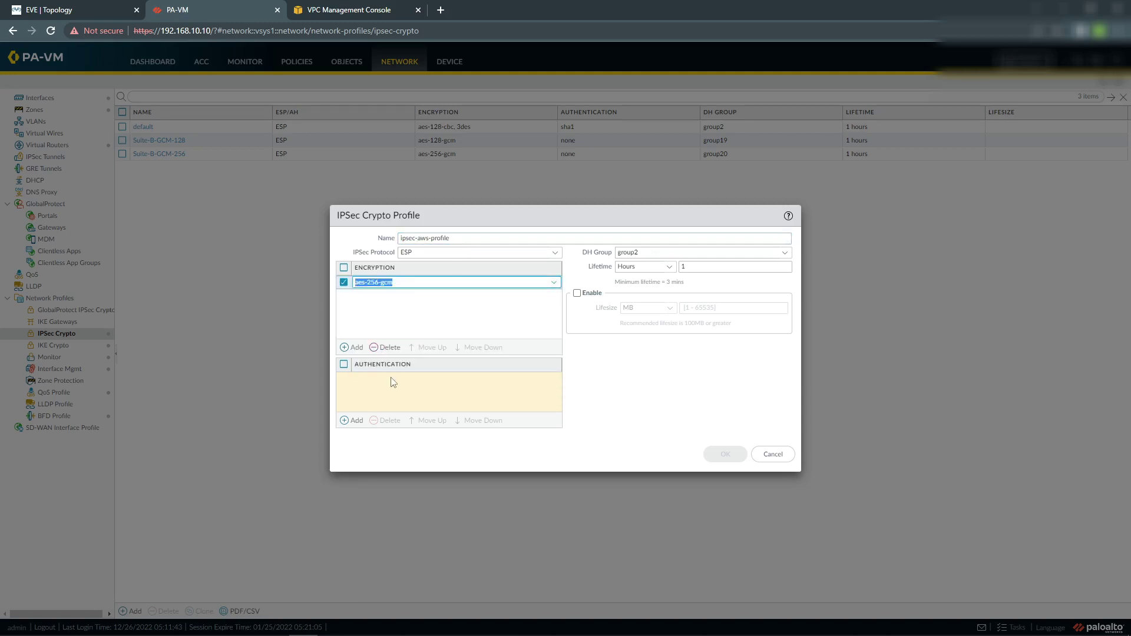
{"action": "left_click", "coordinate": [355, 419]}
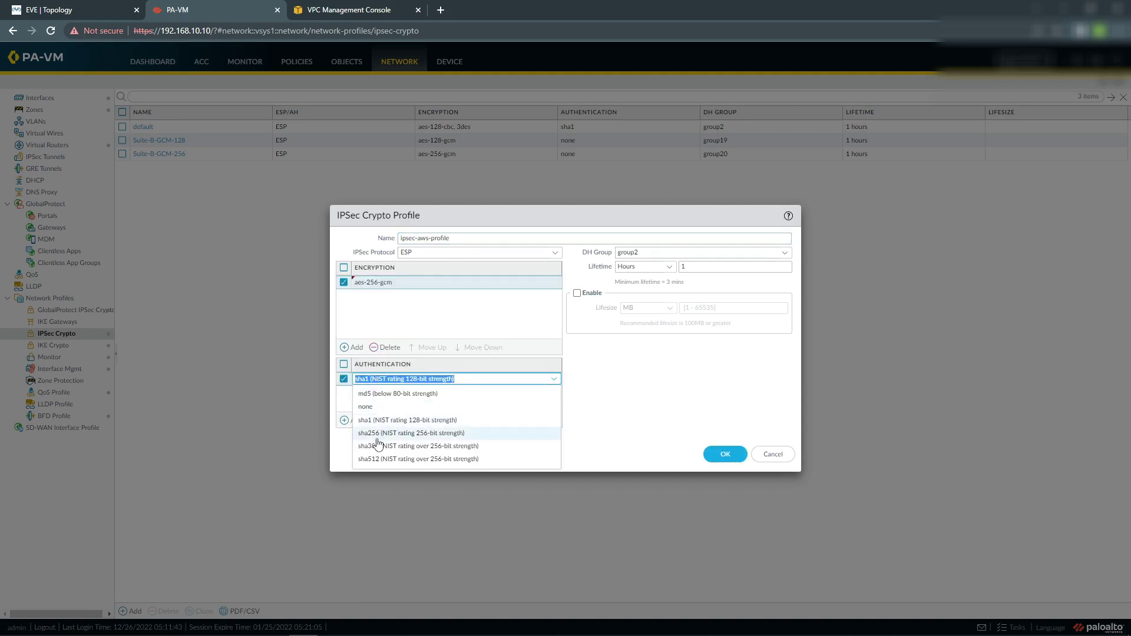
{"action": "left_click", "coordinate": [376, 441]}
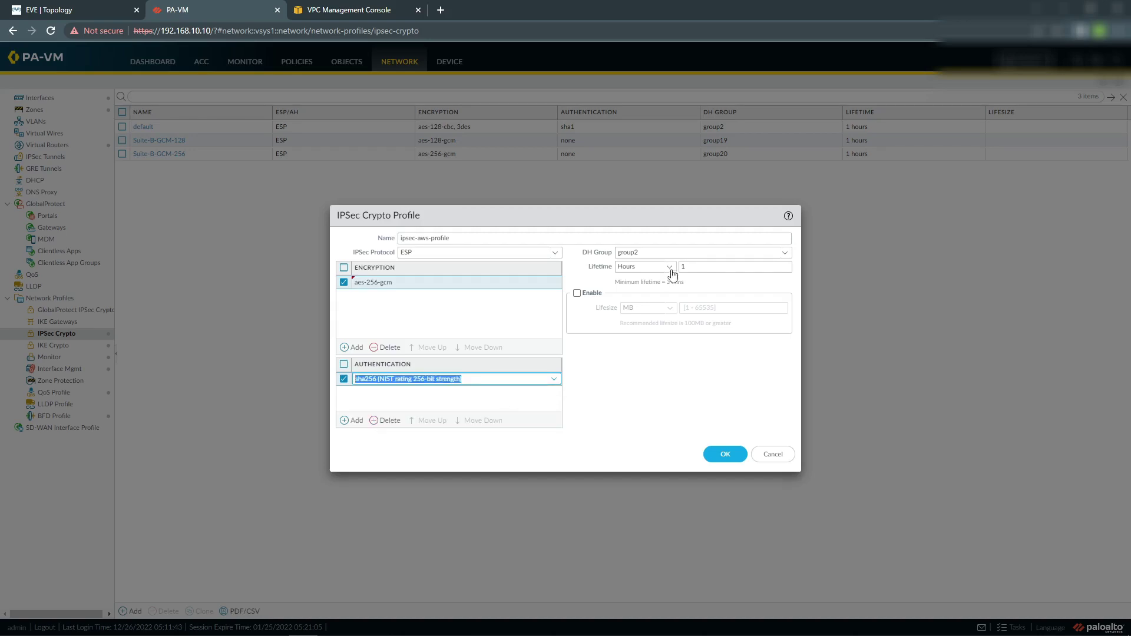
{"action": "left_click", "coordinate": [785, 253]}
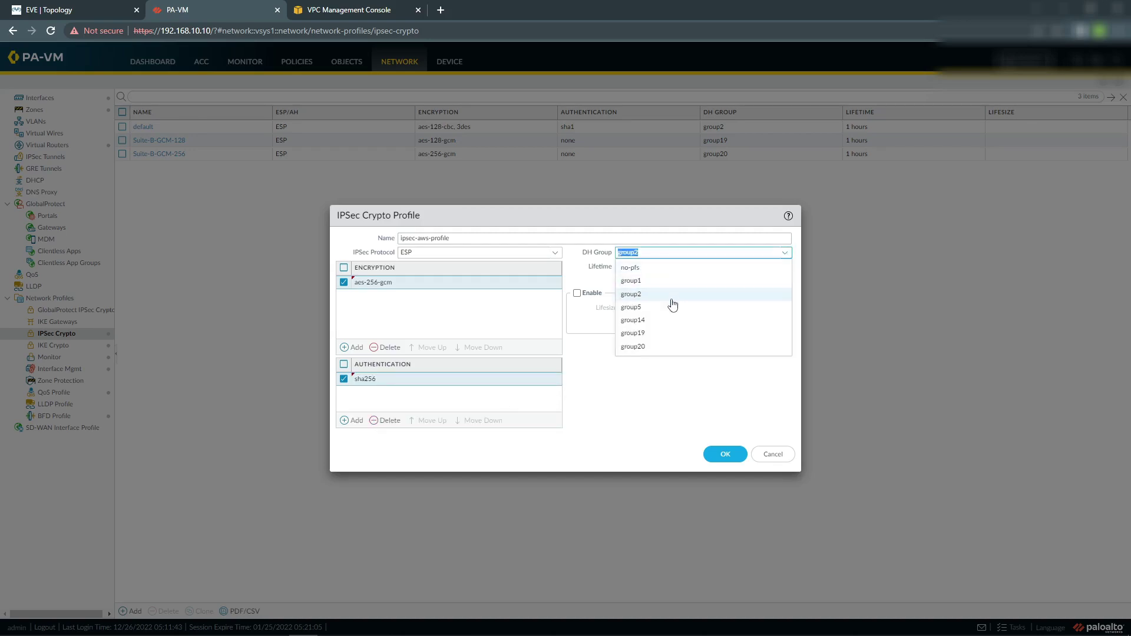
{"action": "left_click", "coordinate": [652, 346]}
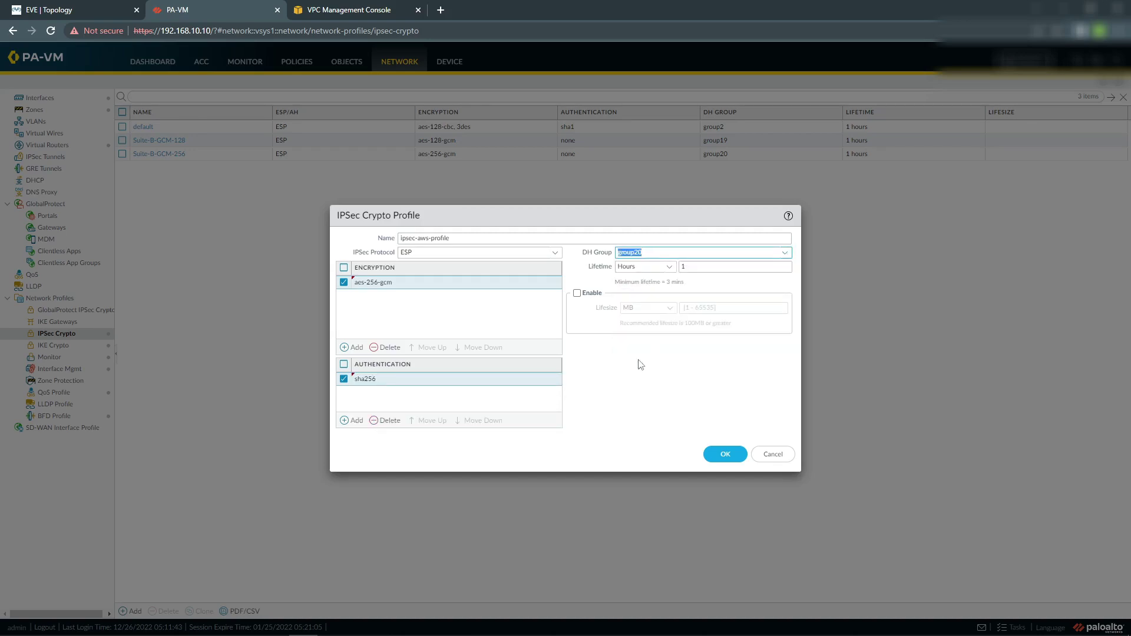
{"action": "left_click", "coordinate": [731, 454]}
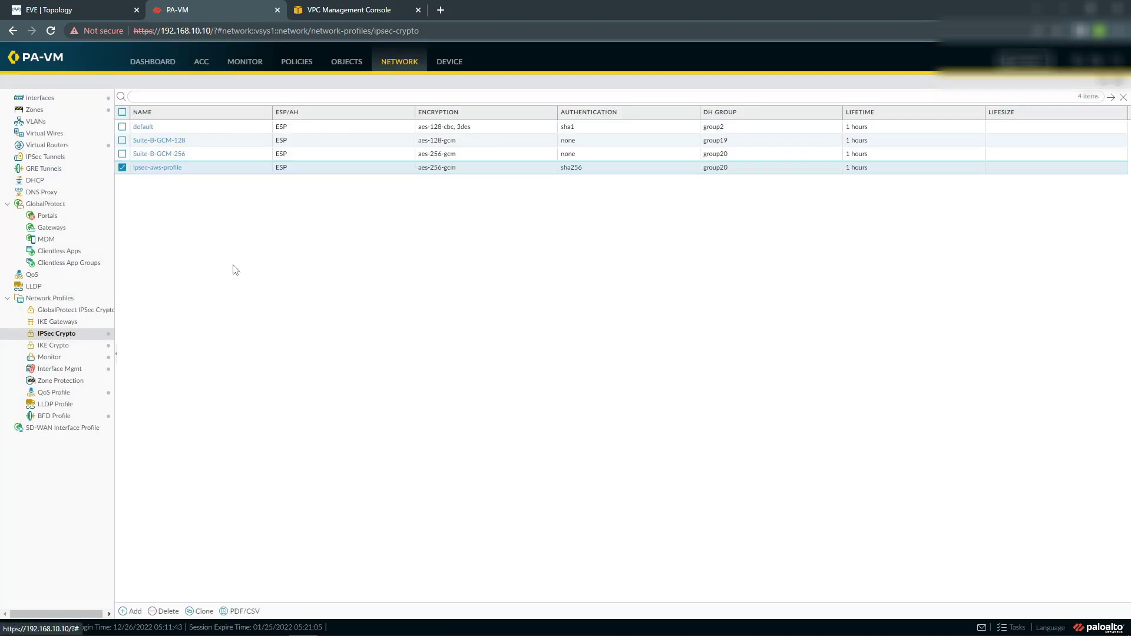
{"action": "left_click", "coordinate": [52, 333]}
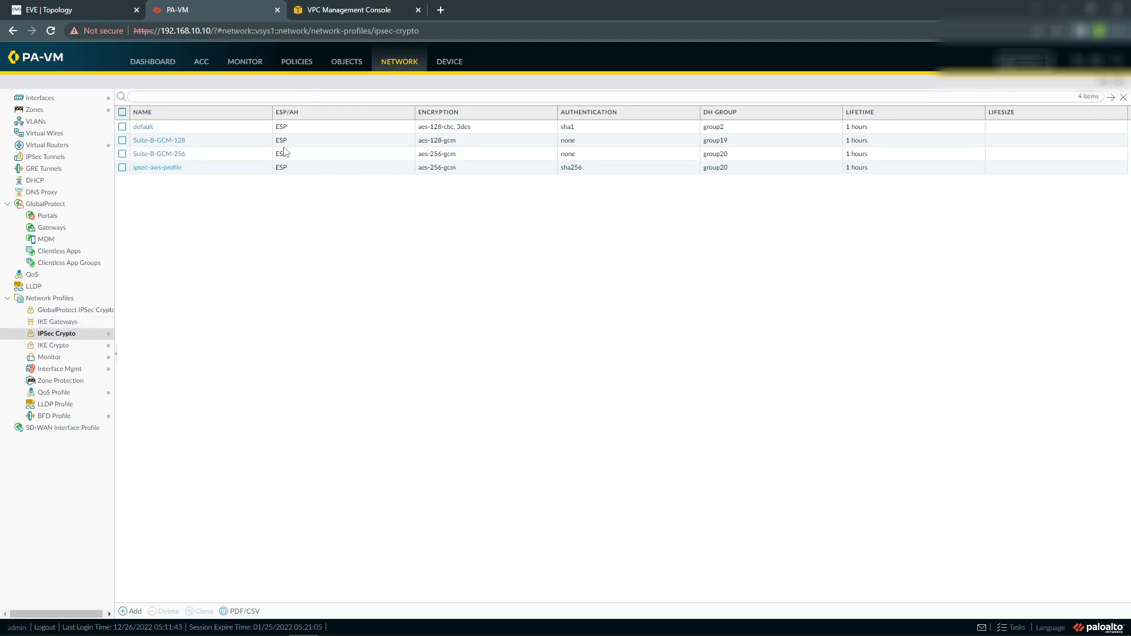
Create address object aws1-untrust using Tunnel 1's outside IP 3.9.219.17.
{"action": "left_click", "coordinate": [354, 66]}
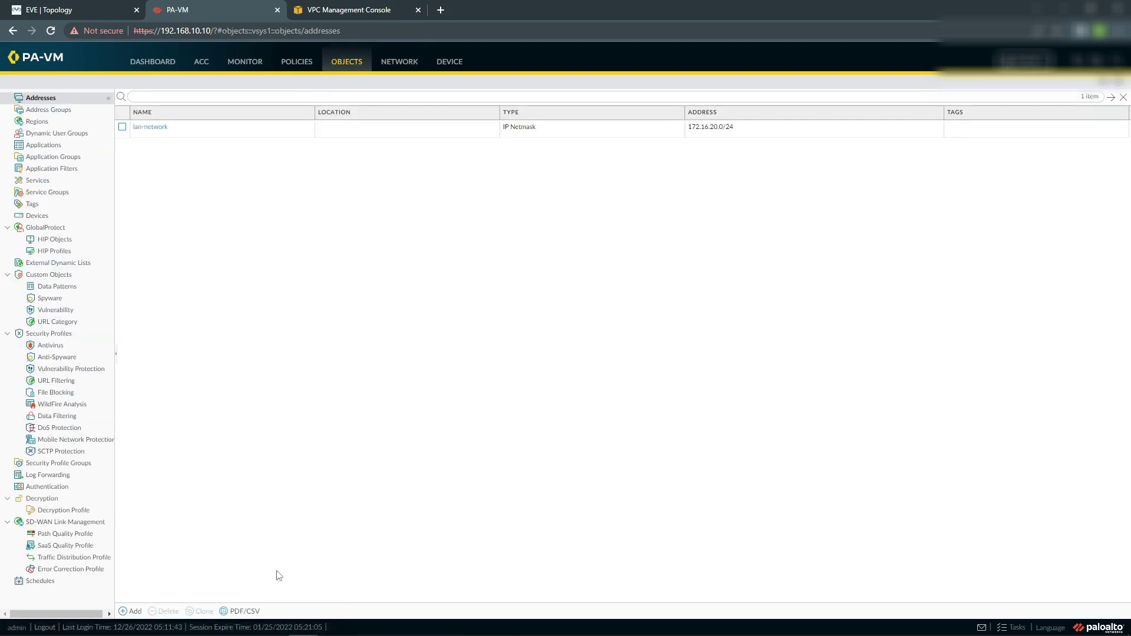
{"action": "left_click", "coordinate": [128, 611]}
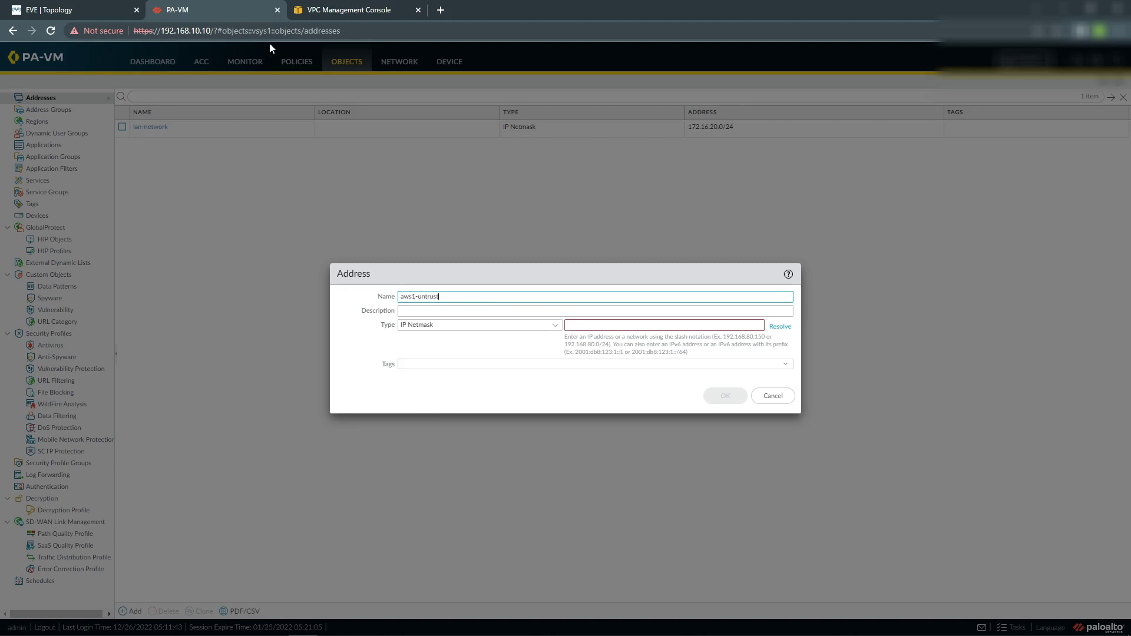
{"action": "left_click", "coordinate": [330, 17]}
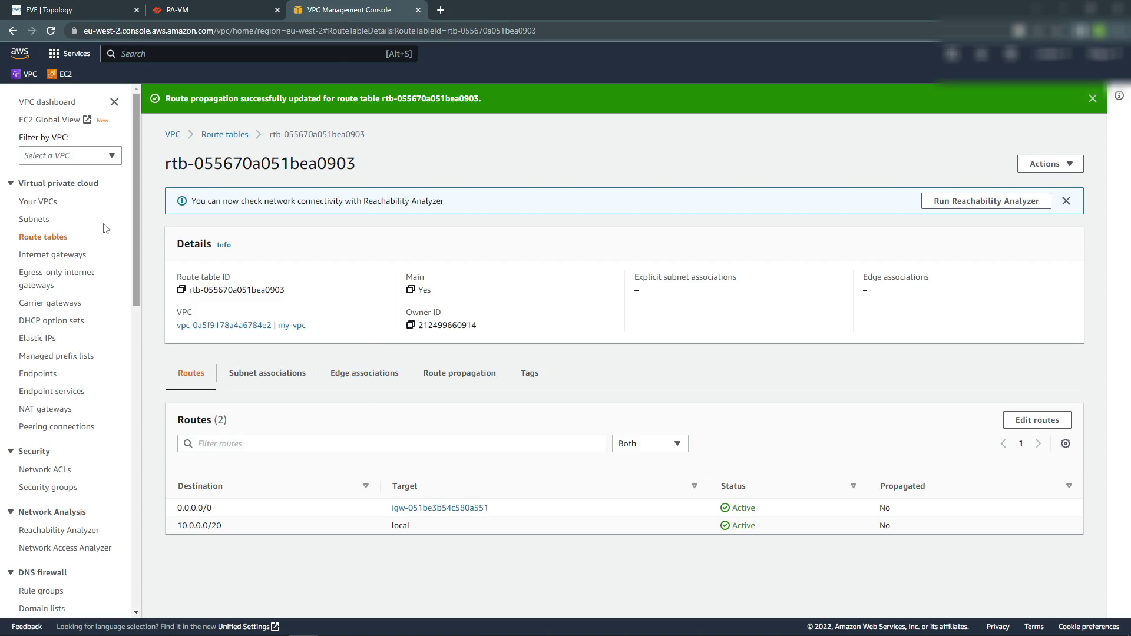
{"action": "scroll", "coordinate": [36, 482], "scroll_direction": "down", "scroll_amount": 9}
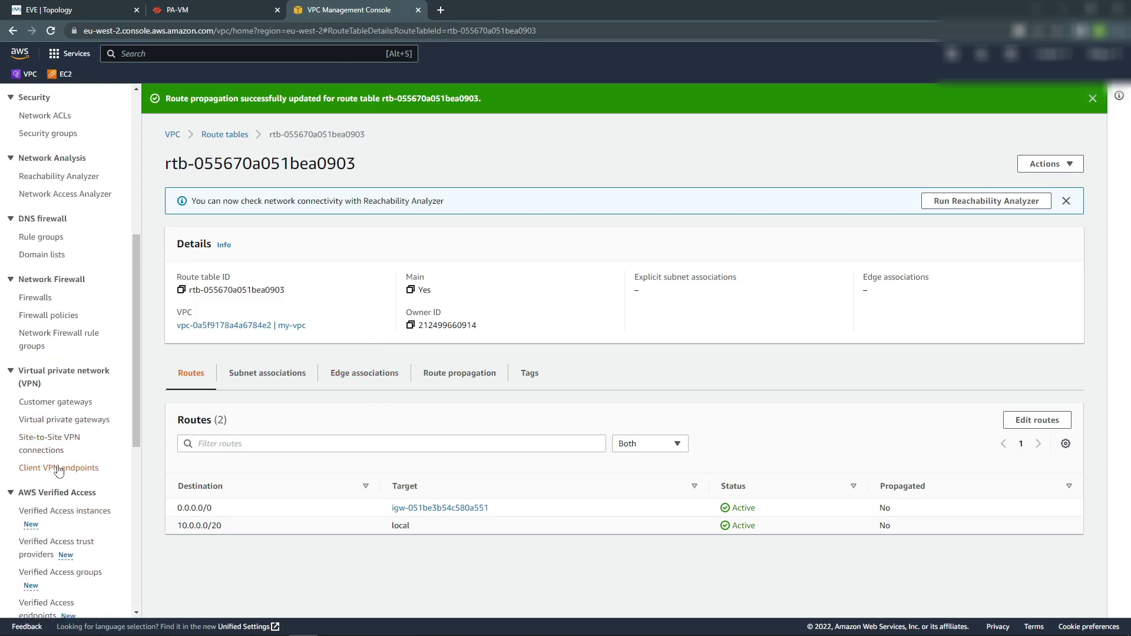
{"action": "left_click", "coordinate": [50, 266]}
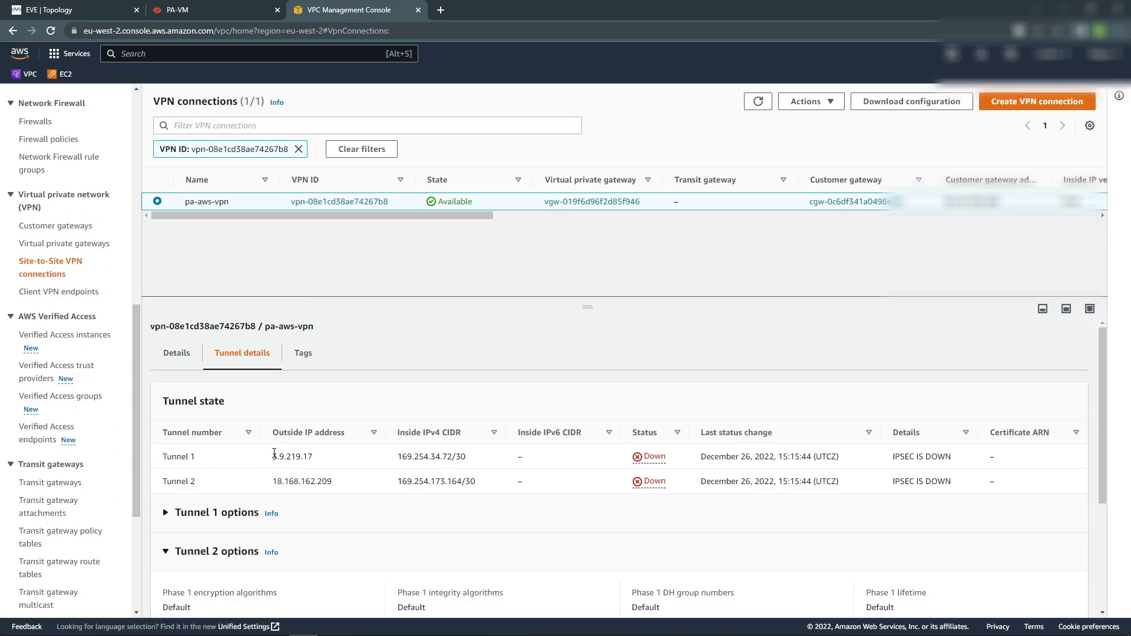
{"action": "left_click_drag", "start_coordinate": [274, 454], "coordinate": [313, 456]}
{"action": "key", "text": "ctrl+c"}
{"action": "left_click", "coordinate": [182, 9]}
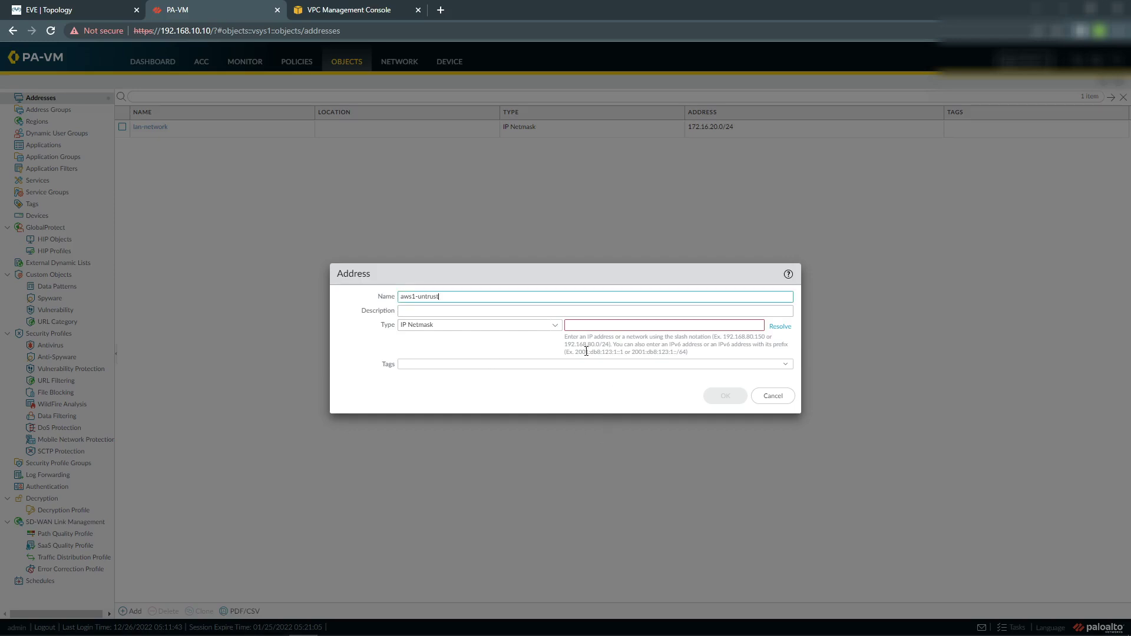
{"action": "left_click", "coordinate": [595, 324]}
{"action": "key", "text": "ctrl+v"}
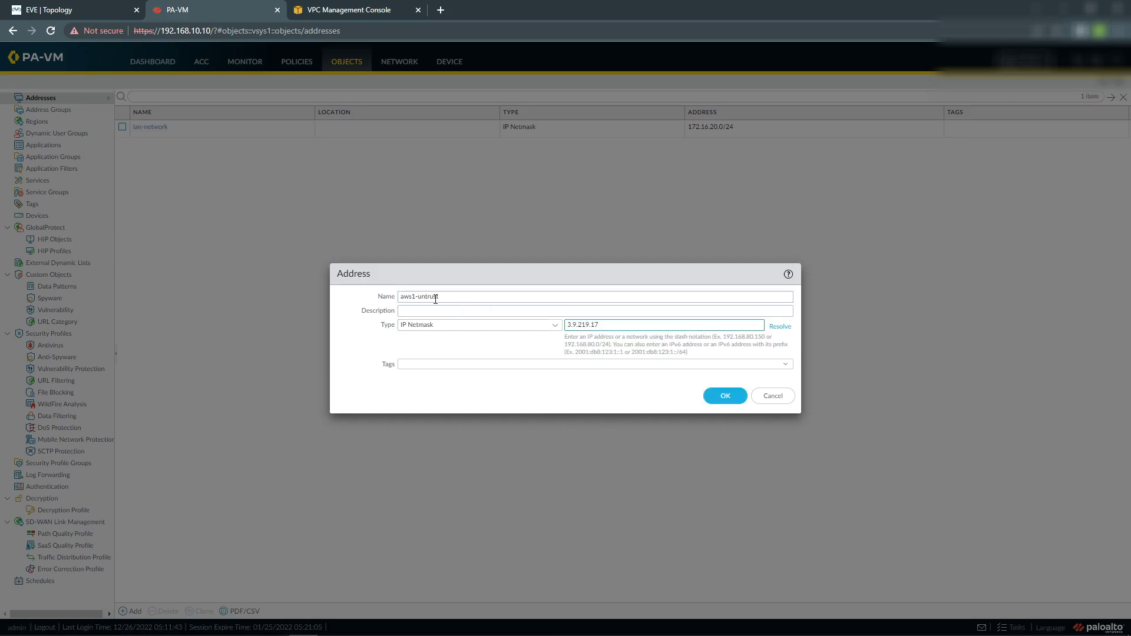
{"action": "left_click", "coordinate": [728, 398]}
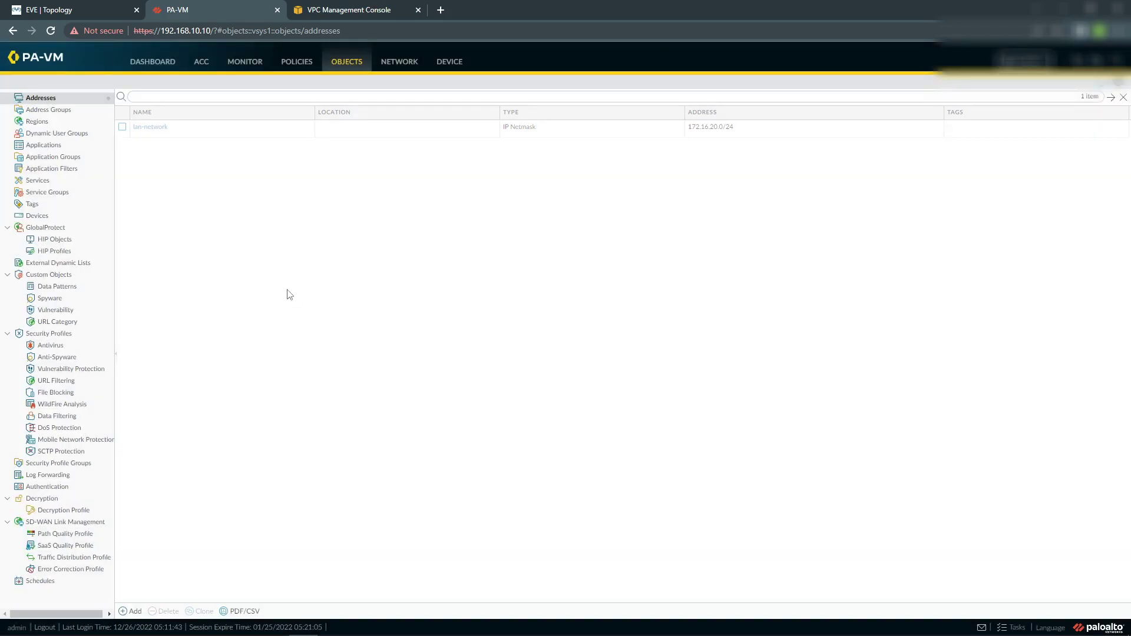
Create address object aws2-untrust using Tunnel 2's outside IP 18.168.162.209.
{"action": "left_click", "coordinate": [131, 611]}
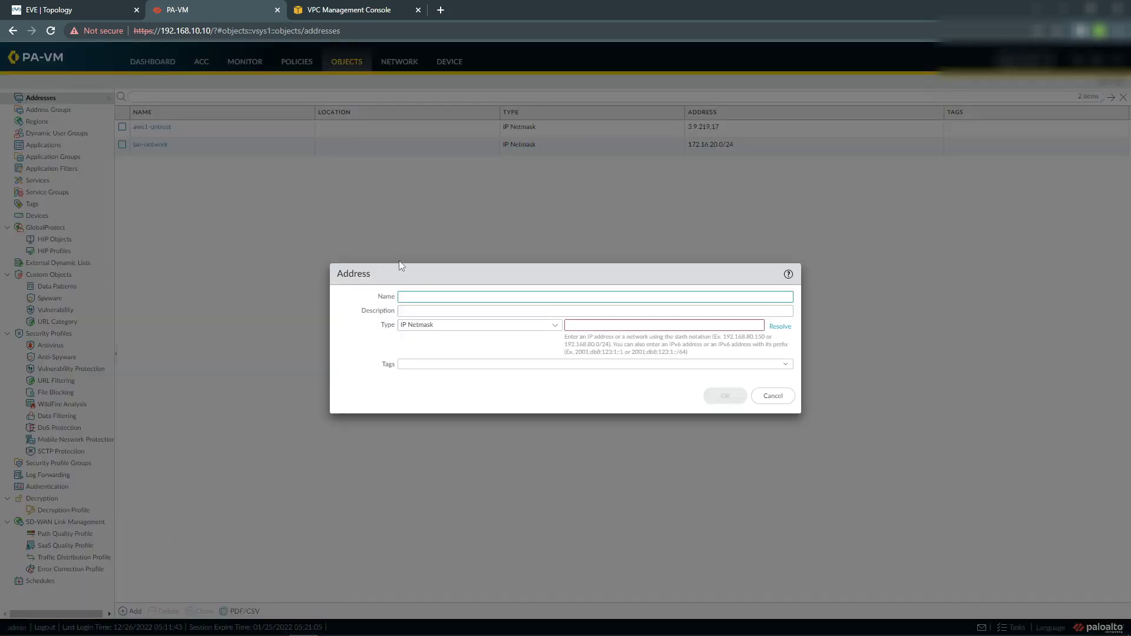
{"action": "type", "text": "aws2-untrust"}
{"action": "left_click", "coordinate": [390, 10]}
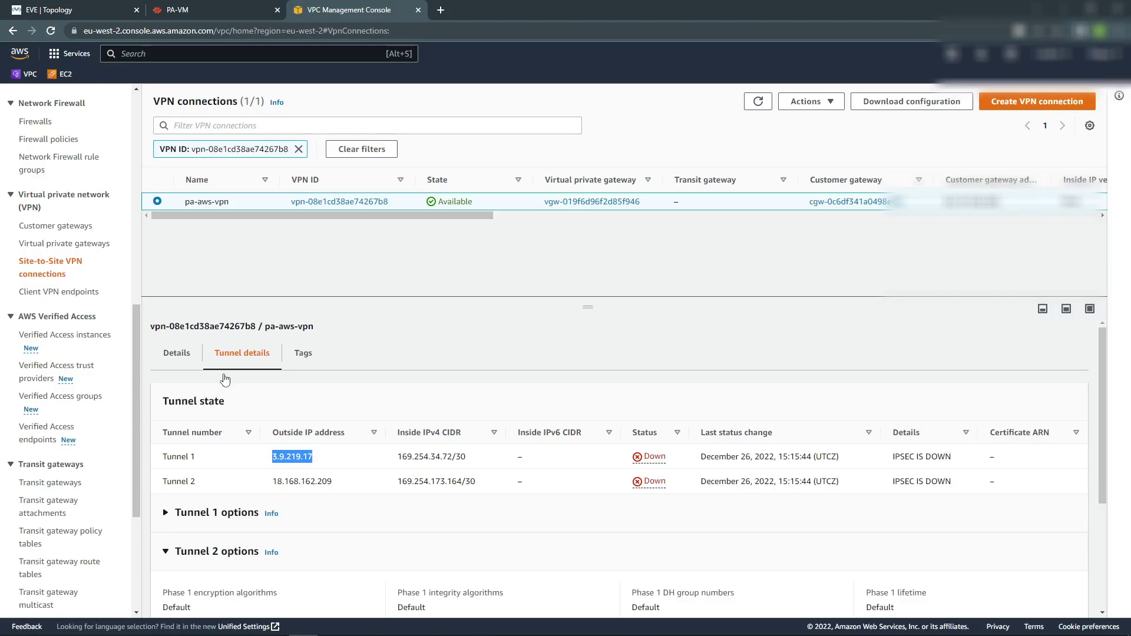
{"action": "left_click_drag", "start_coordinate": [272, 482], "coordinate": [331, 483]}
{"action": "key", "text": "ctrl+c"}
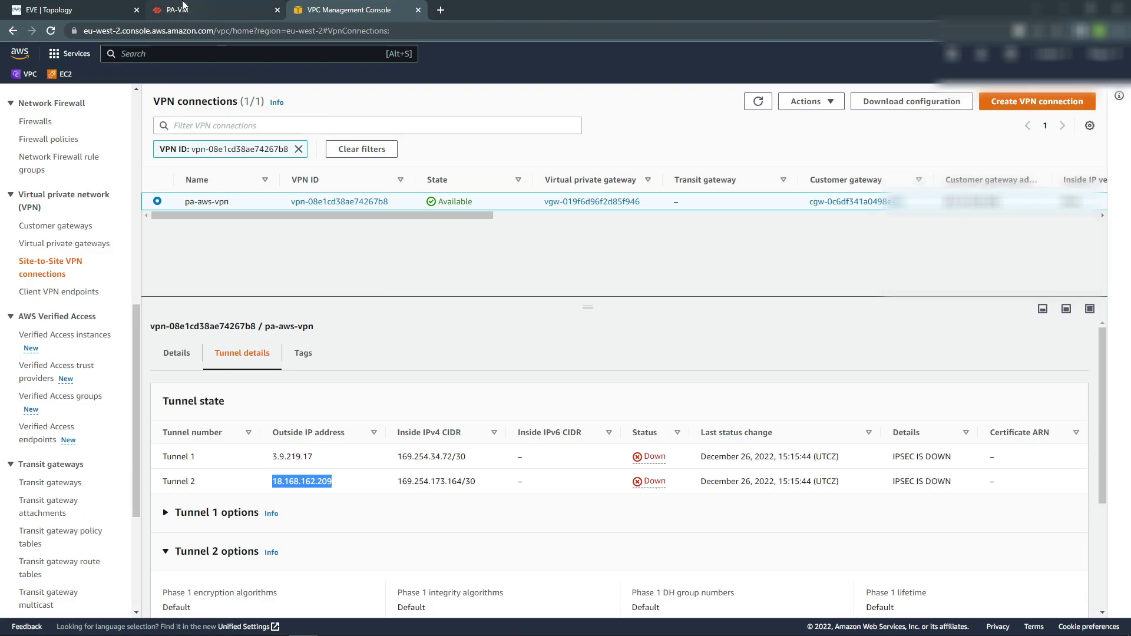
{"action": "left_click", "coordinate": [194, 11]}
{"action": "left_click", "coordinate": [619, 321]}
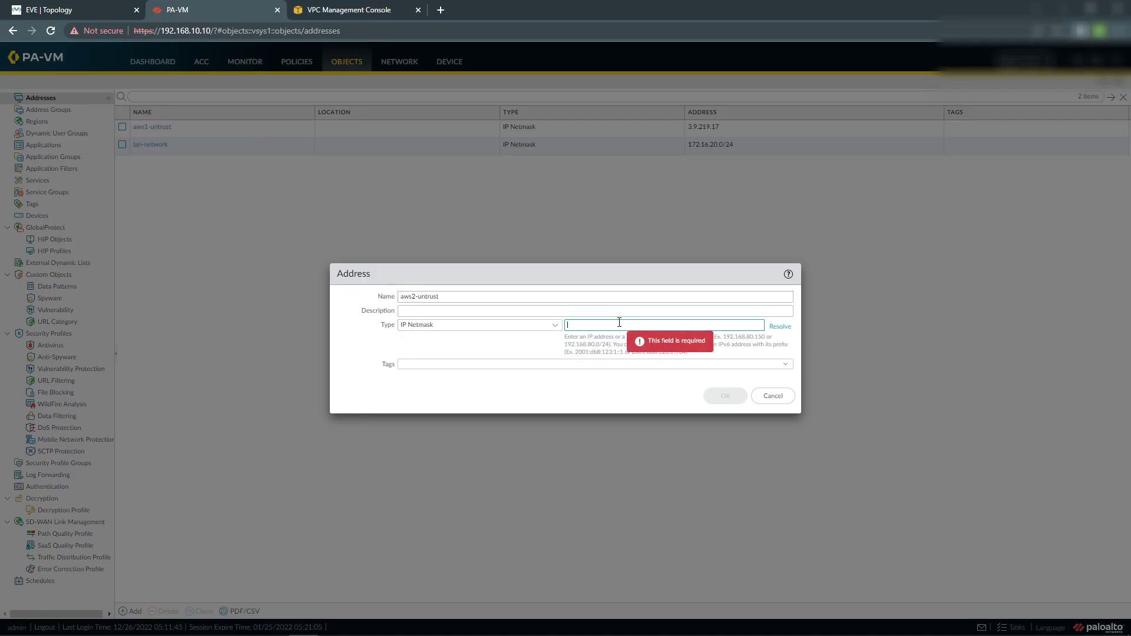
{"action": "key", "text": "ctrl+v"}
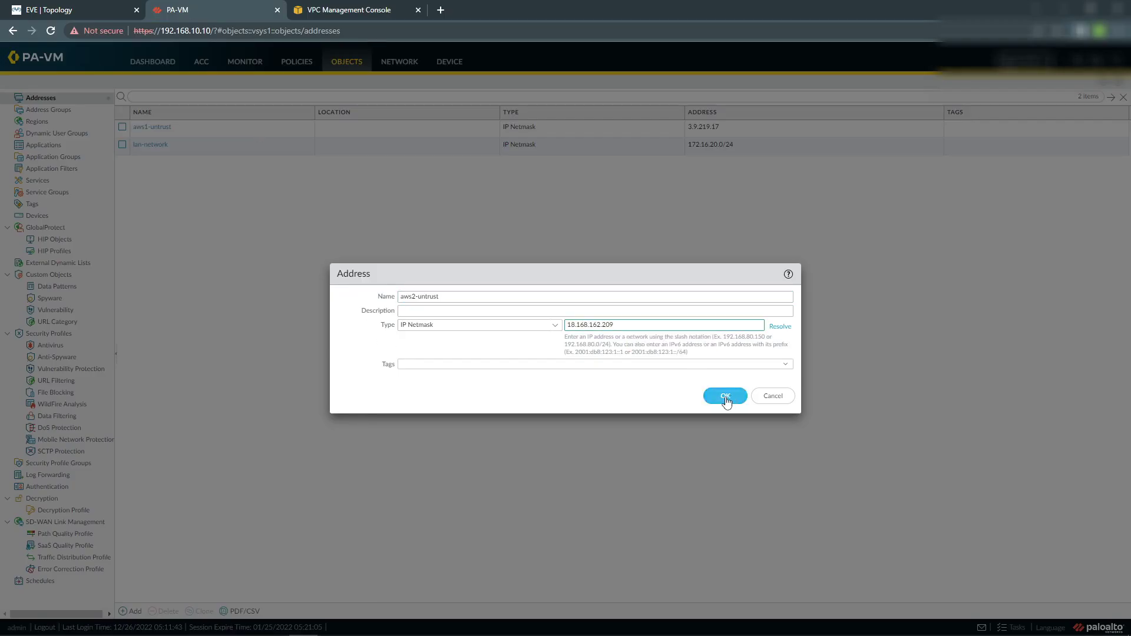
{"action": "left_click", "coordinate": [725, 396]}
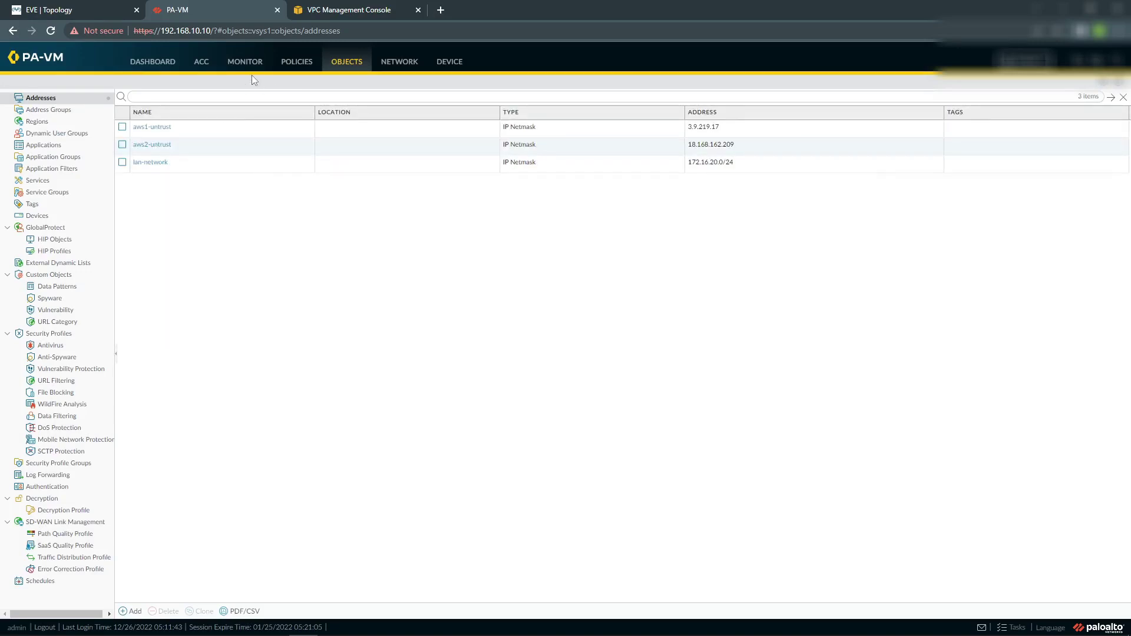
{"action": "left_click", "coordinate": [136, 612]}
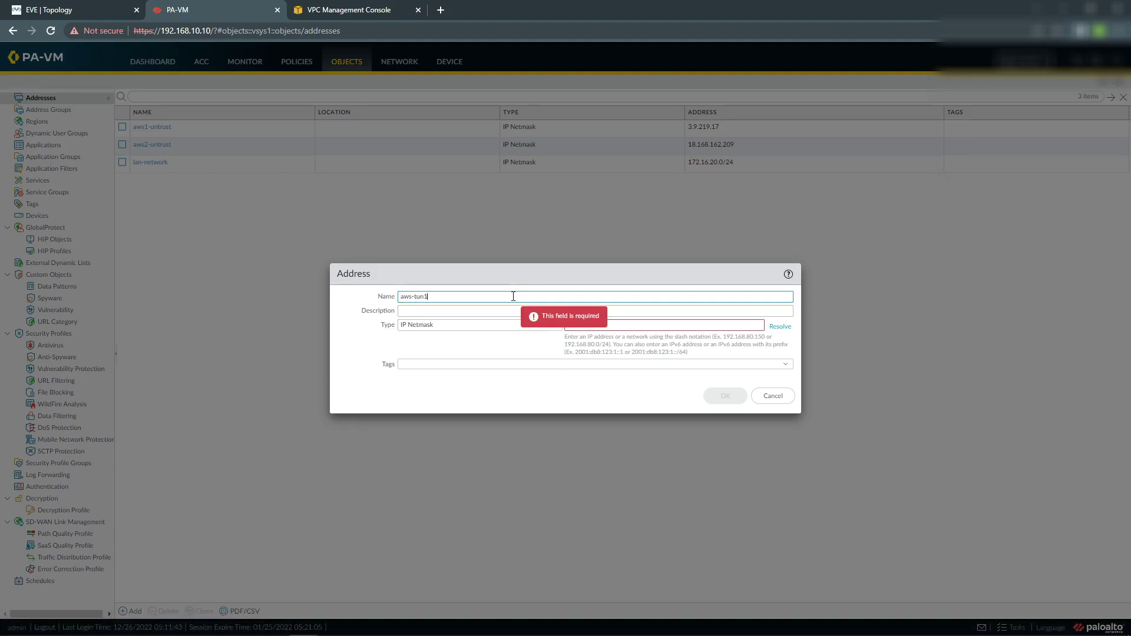
Create address object aws-tun1 with Tunnel 1's inside IP 169.254.34.73.
{"action": "left_click", "coordinate": [399, 18]}
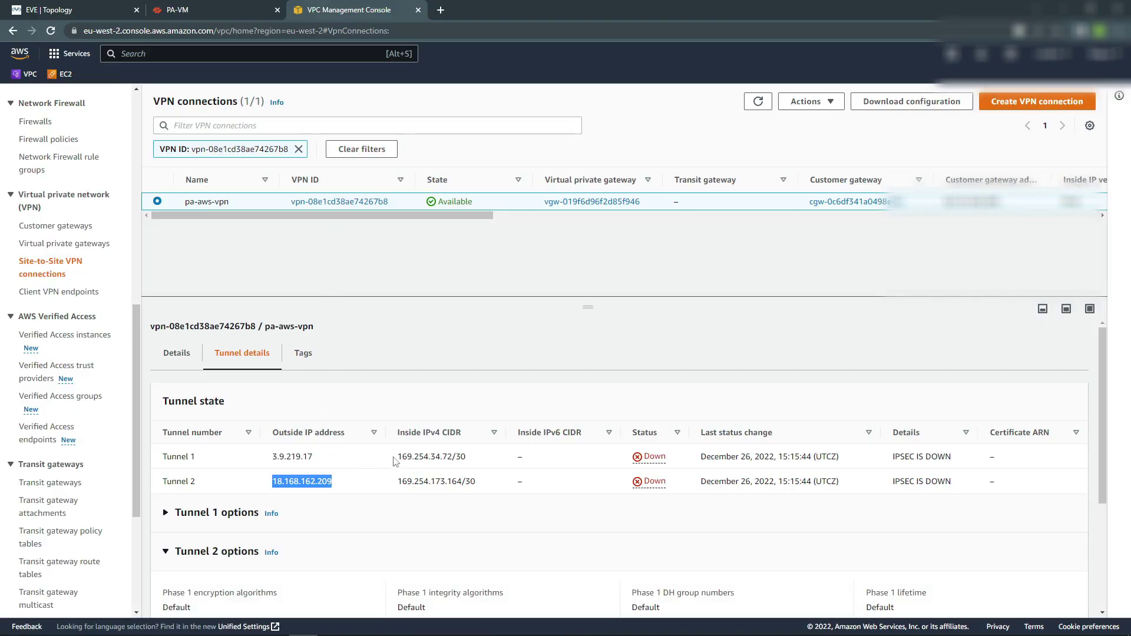
{"action": "left_click_drag", "start_coordinate": [397, 457], "coordinate": [449, 459]}
{"action": "key", "text": "ctrl+c"}
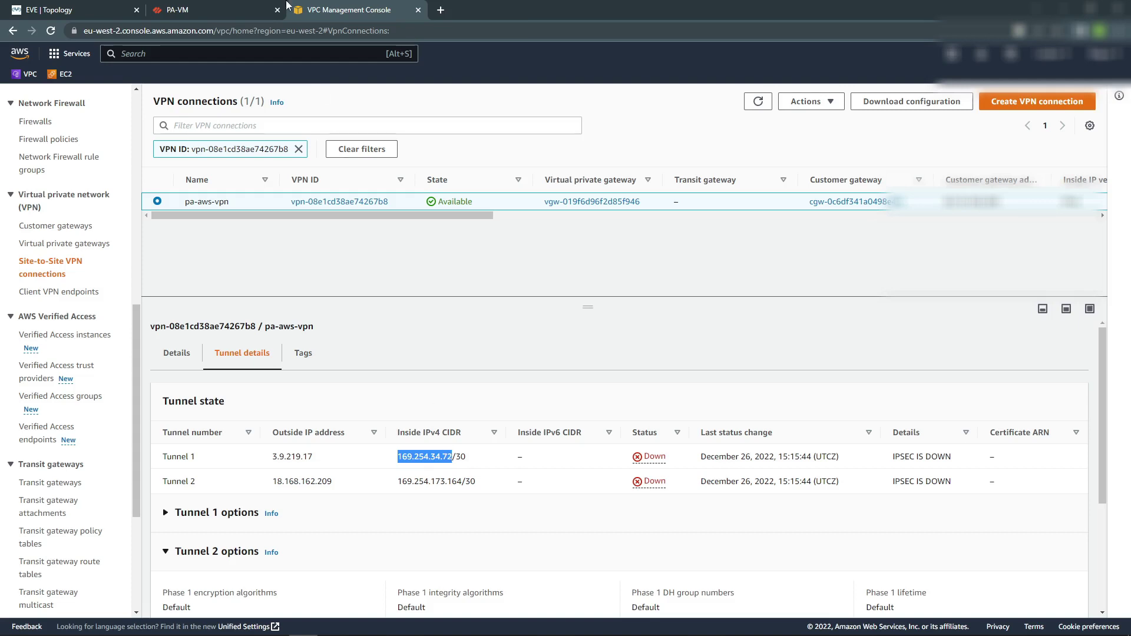
{"action": "left_click", "coordinate": [235, 10]}
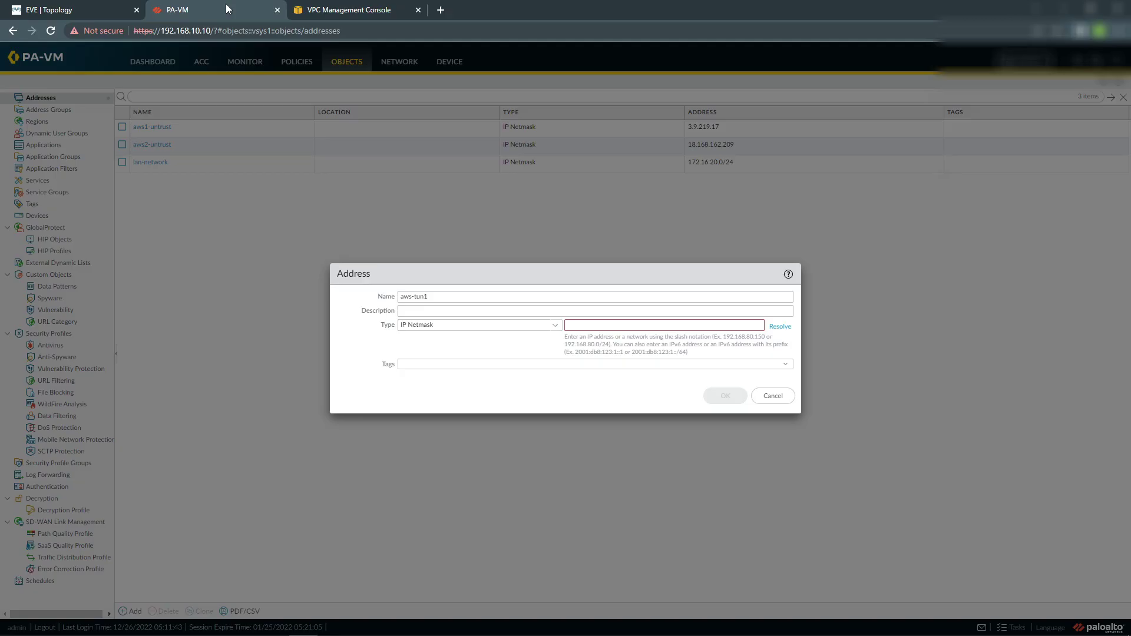
{"action": "left_click", "coordinate": [582, 326]}
{"action": "key", "text": "ctrl+v"}
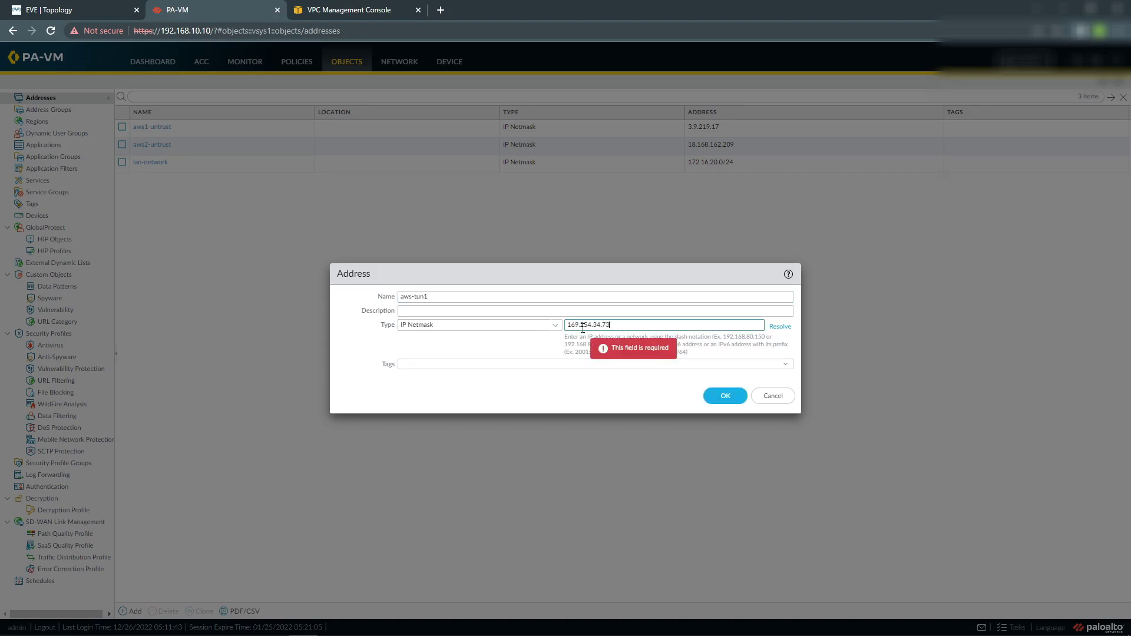
{"action": "left_click", "coordinate": [725, 396]}
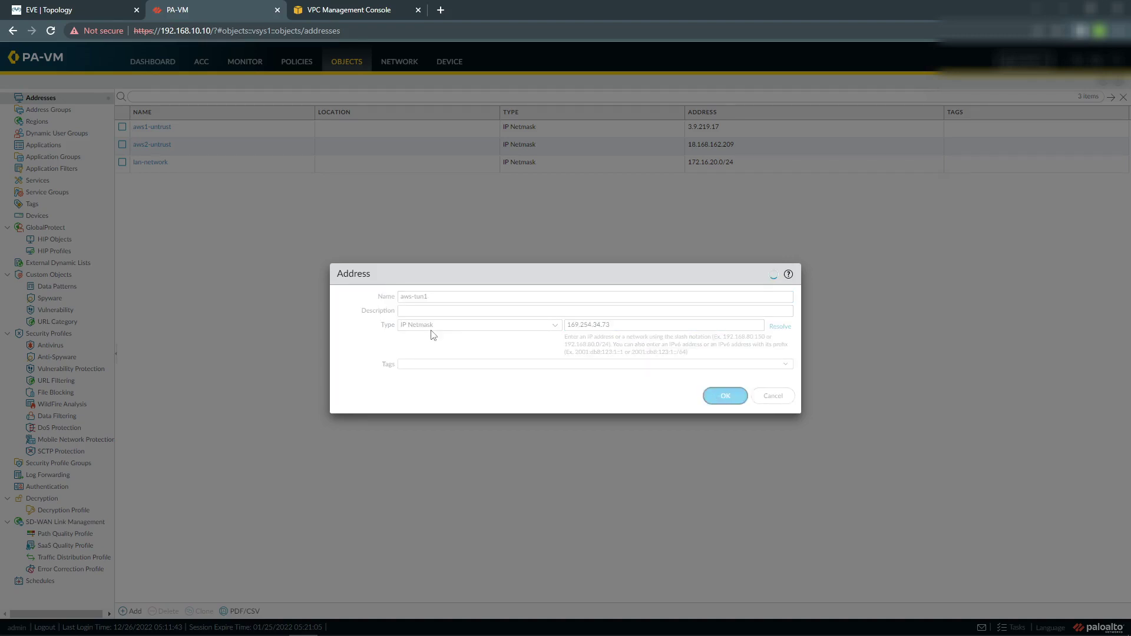
Create address object pa-tun1 with IP 169.254.34.74.
{"action": "left_click", "coordinate": [131, 610]}
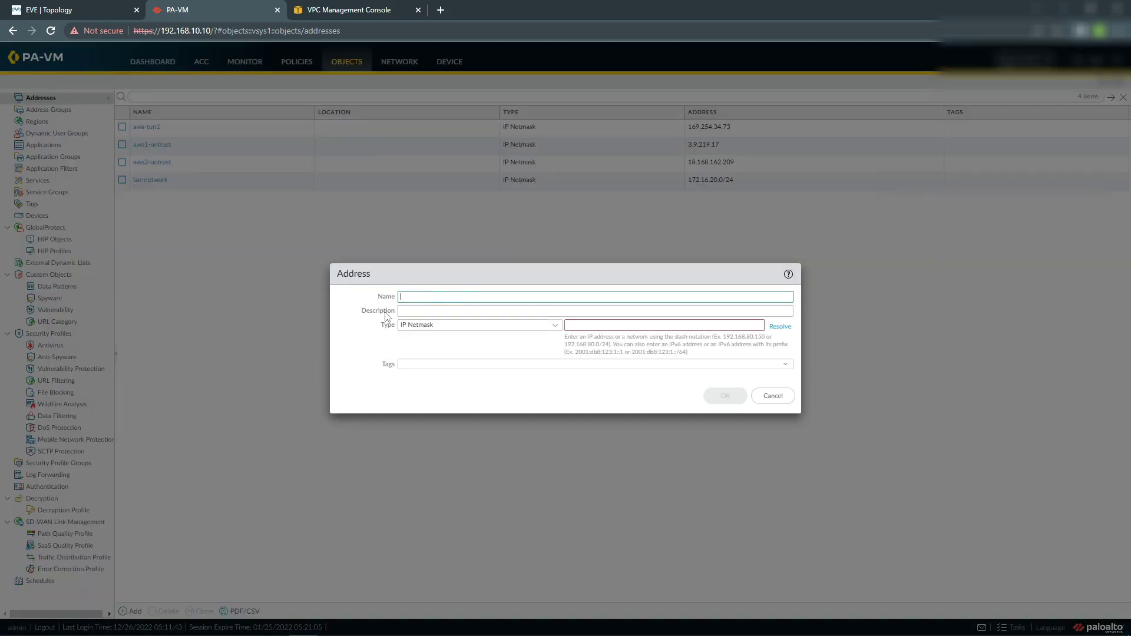
{"action": "left_click", "coordinate": [452, 296]}
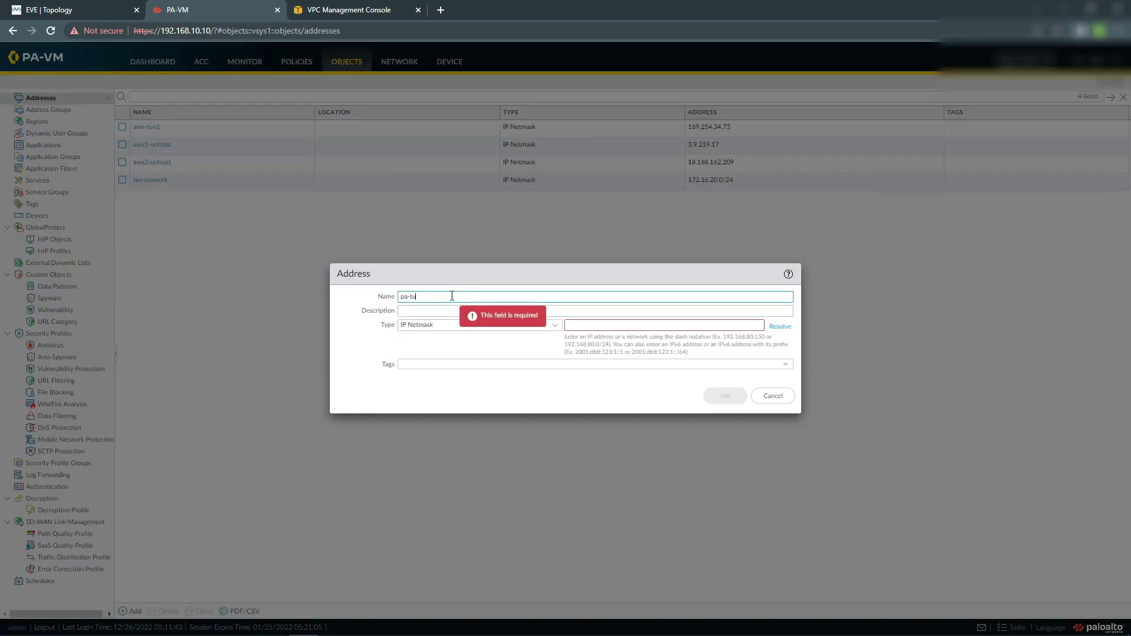
{"action": "left_click", "coordinate": [582, 326]}
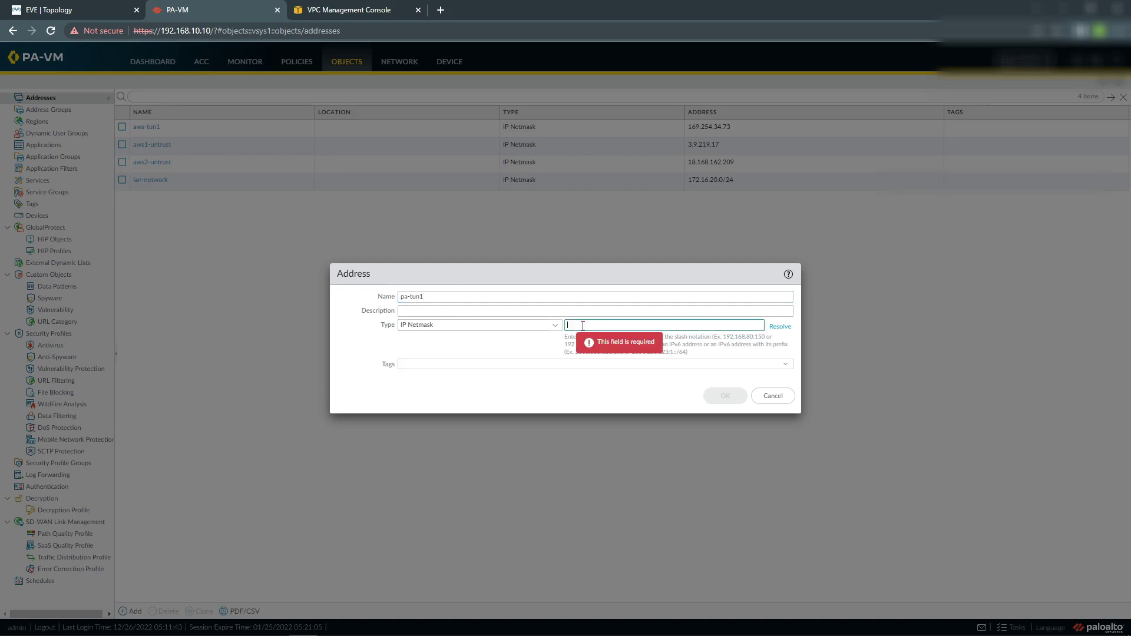
{"action": "key", "text": "ctrl+v"}
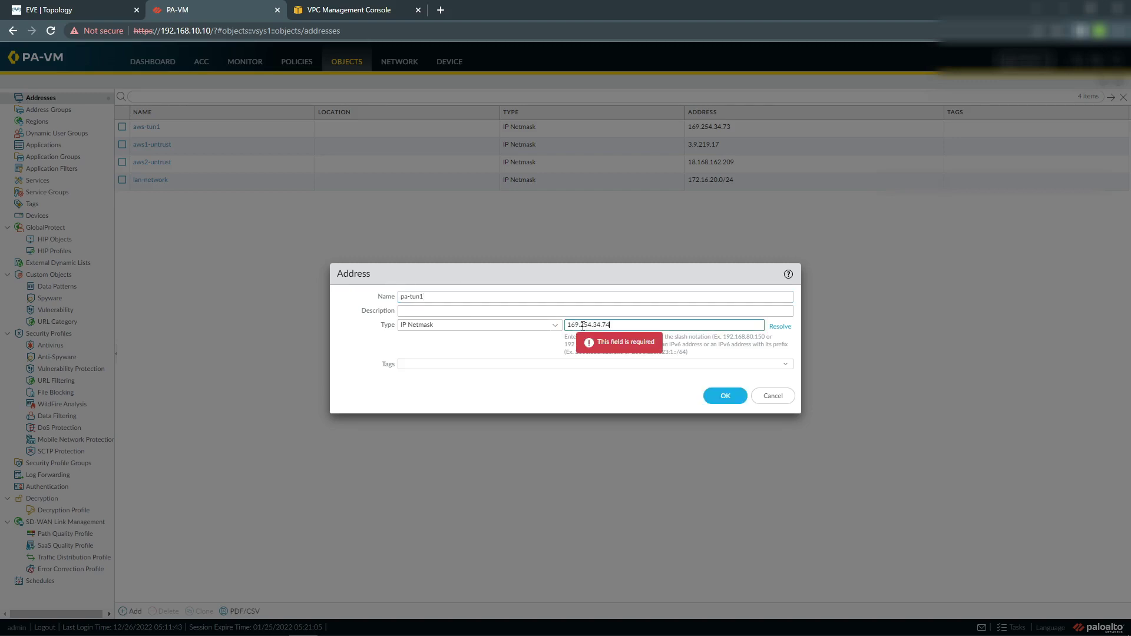
{"action": "left_click", "coordinate": [722, 401]}
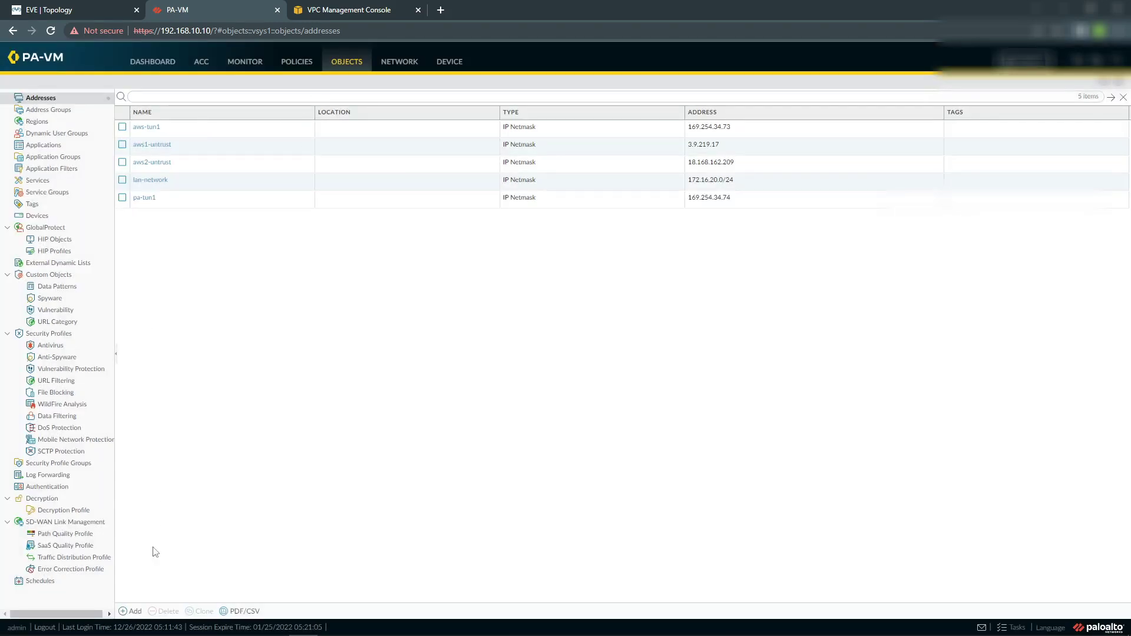
{"action": "left_click", "coordinate": [125, 610]}
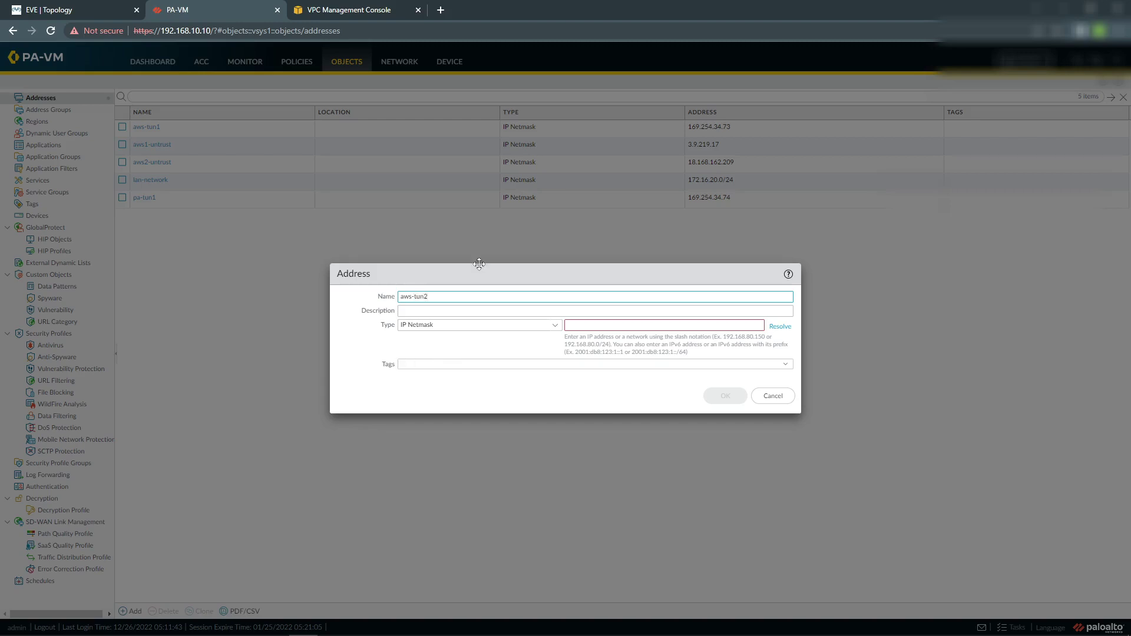
Create address object aws-tun2 with Tunnel 2's inside IP 169.254.173.165.
{"action": "left_click", "coordinate": [391, 11]}
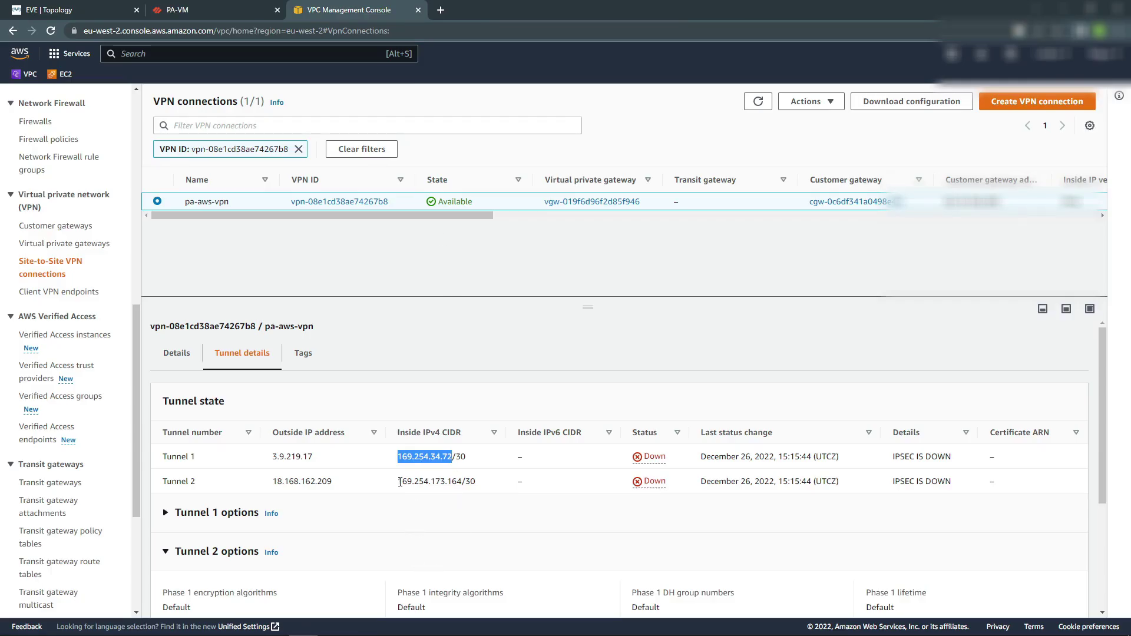
{"action": "left_click_drag", "start_coordinate": [397, 481], "coordinate": [460, 481]}
{"action": "key", "text": "ctrl+c"}
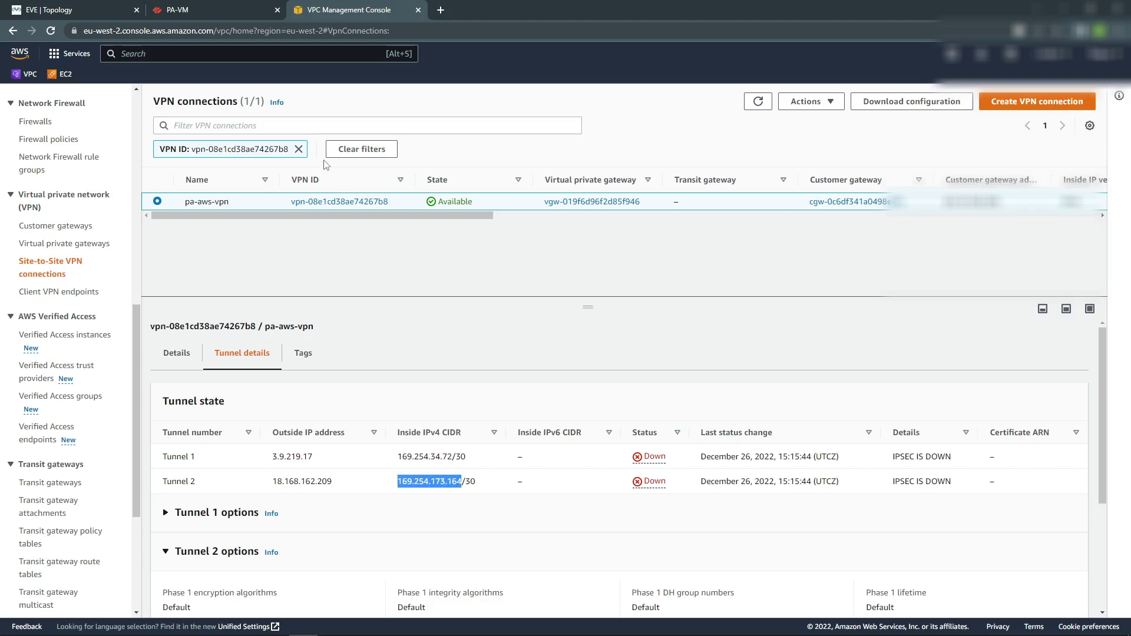
{"action": "left_click", "coordinate": [239, 12]}
{"action": "key", "text": "ctrl+v"}
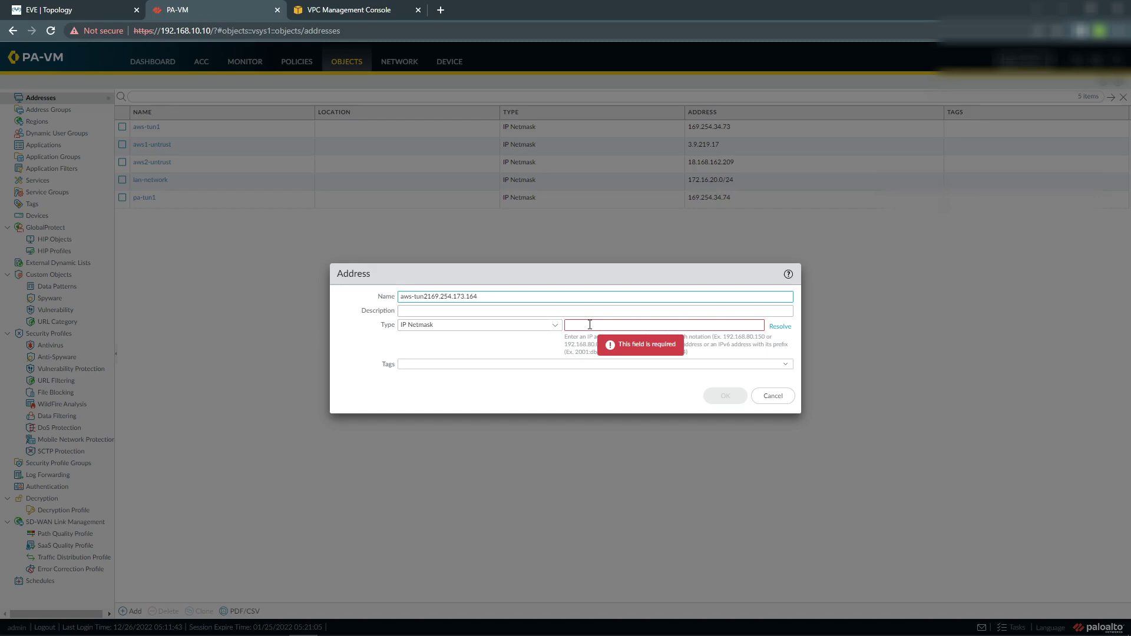
{"action": "key", "text": "BackSpace"}
{"action": "key", "text": "BackSpace"}
{"action": "key", "text": "BackSpace"}
{"action": "key", "text": "BackSpace"}
{"action": "key", "text": "BackSpace"}
{"action": "key", "text": "BackSpace"}
{"action": "key", "text": "BackSpace"}
{"action": "key", "text": "BackSpace"}
{"action": "key", "text": "BackSpace"}
{"action": "left_click", "coordinate": [613, 329]}
{"action": "key", "text": "ctrl+v"}
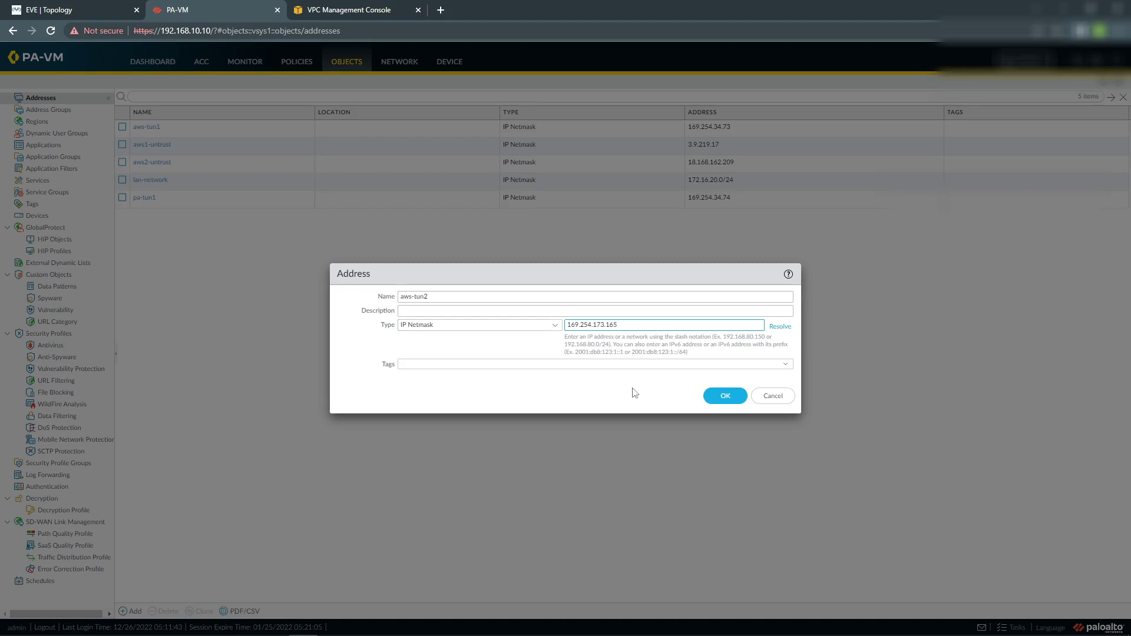
{"action": "left_click", "coordinate": [725, 396]}
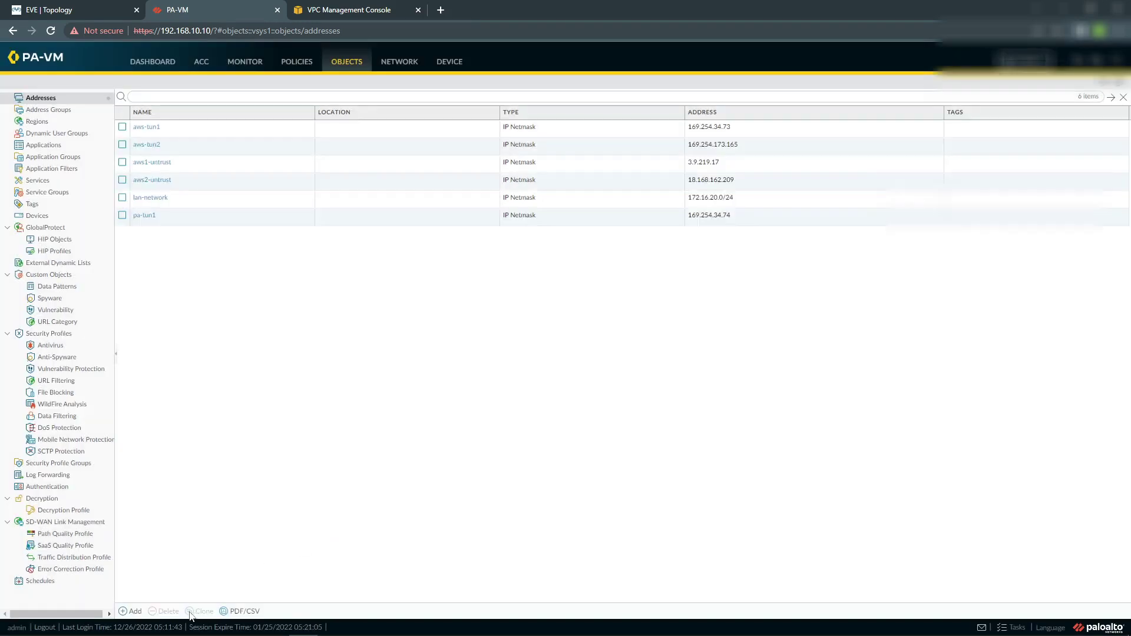
Create address object pa-tun2 with IP 169.254.173.166.
{"action": "left_click", "coordinate": [131, 611]}
{"action": "type", "text": "pla"}
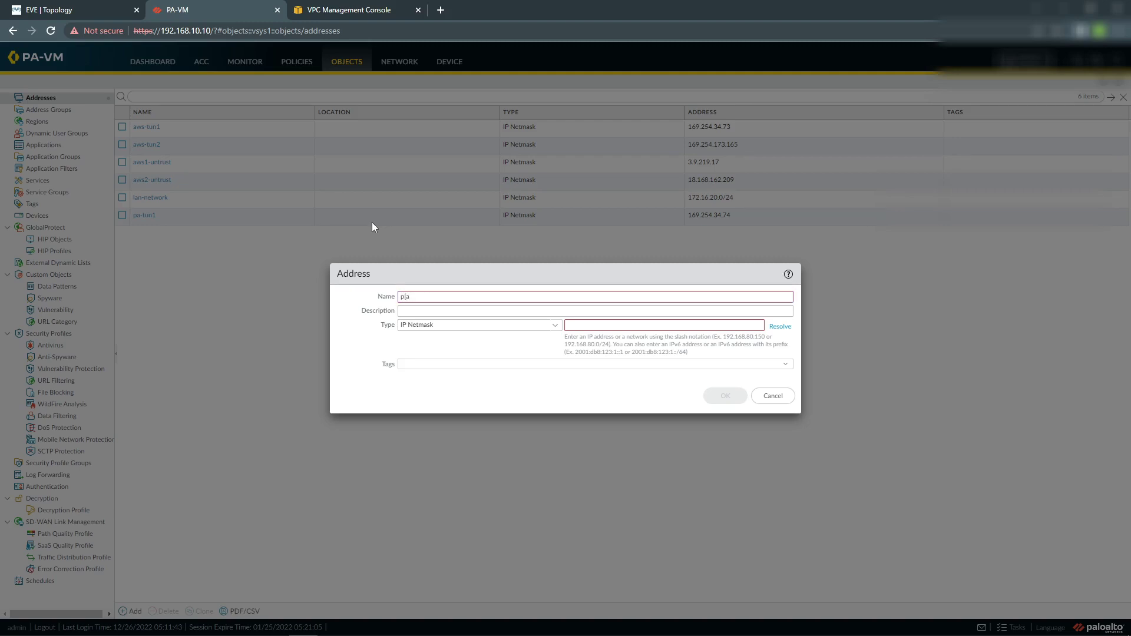
{"action": "key", "text": "BackSpace"}
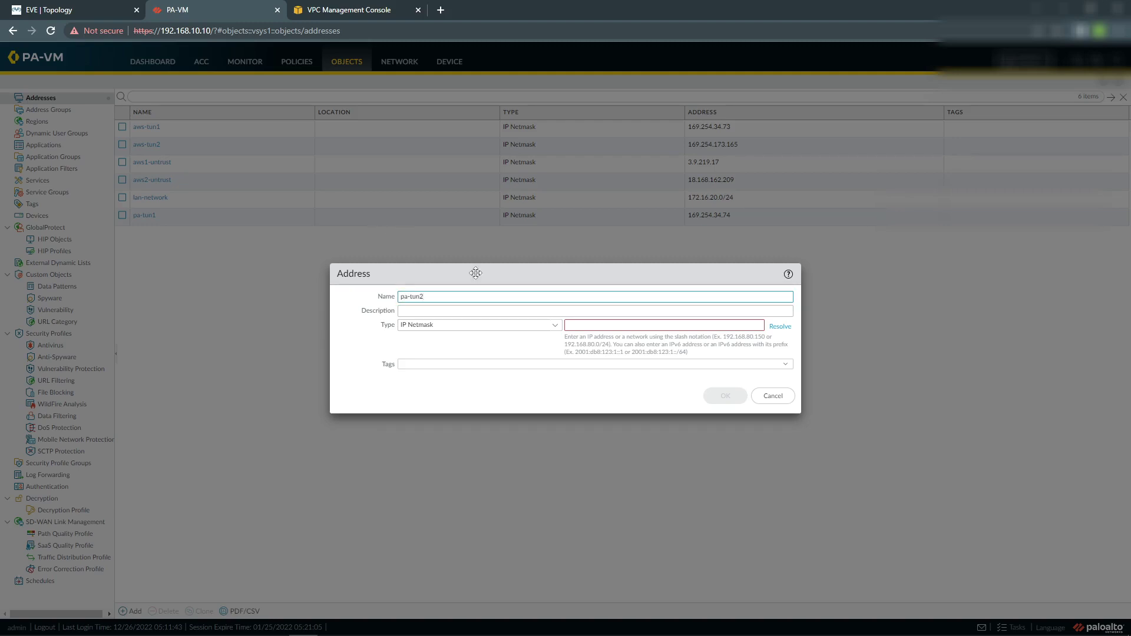
{"action": "left_click", "coordinate": [596, 325]}
{"action": "key", "text": "ctrl+v"}
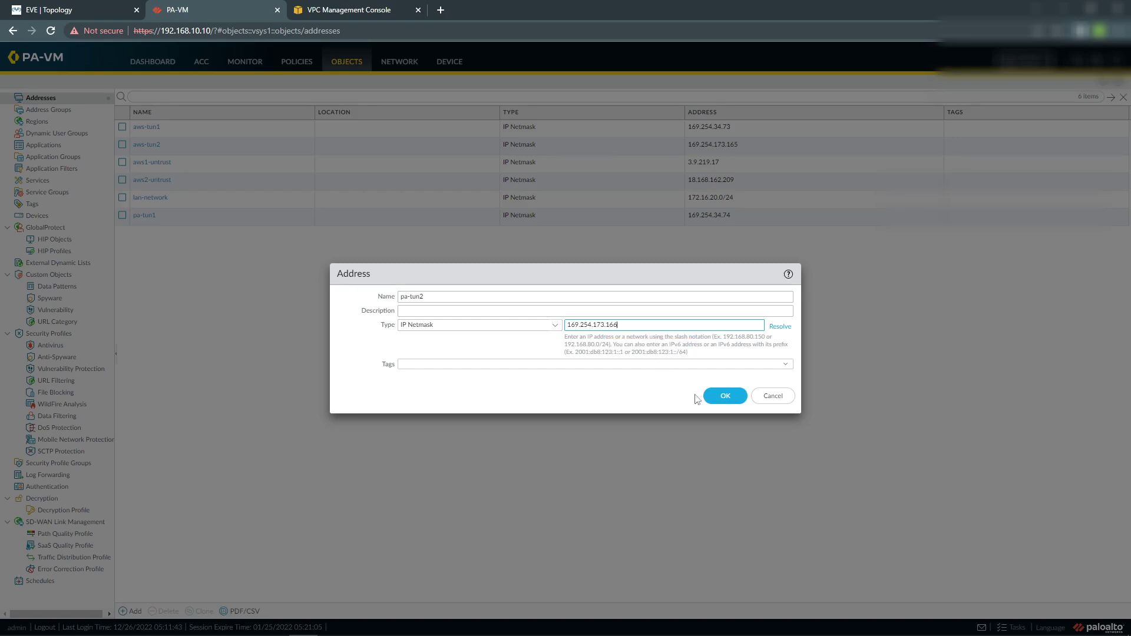
{"action": "left_click", "coordinate": [716, 395]}
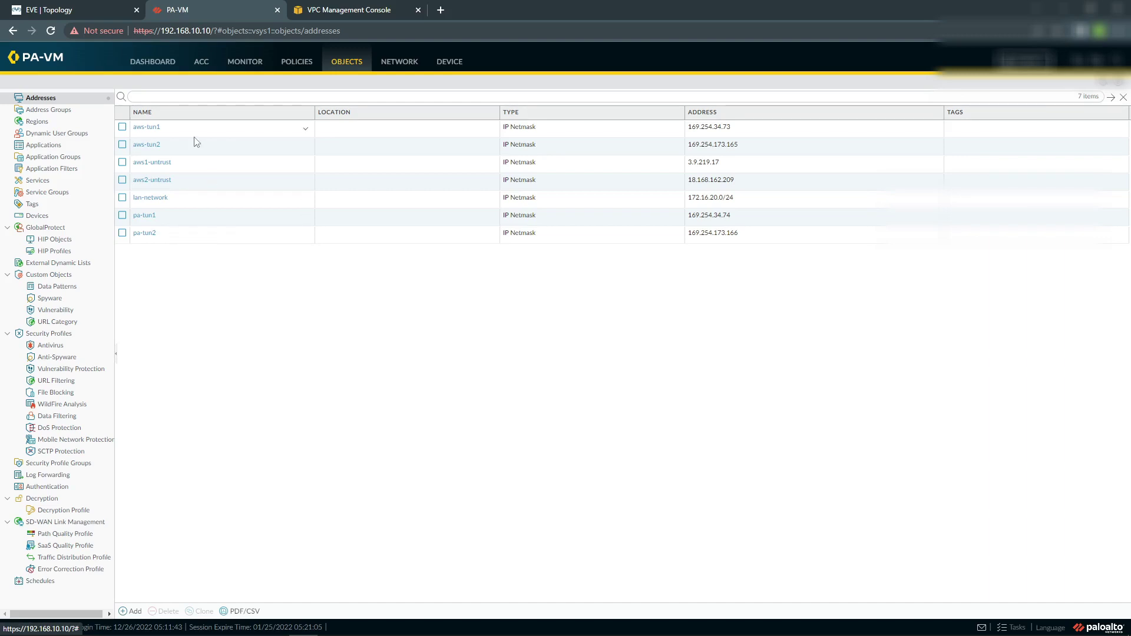
Start a new IKE gateway named aws-ike-gw in IKEv2 only mode.
{"action": "left_click", "coordinate": [399, 61]}
{"action": "left_click", "coordinate": [64, 323]}
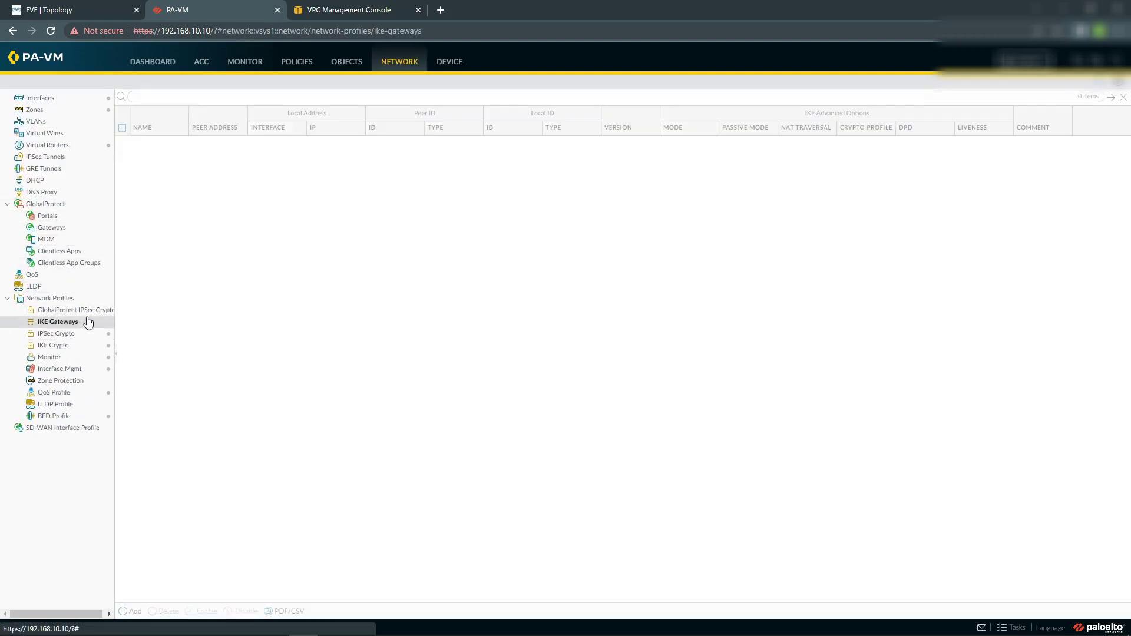
{"action": "left_click", "coordinate": [132, 611]}
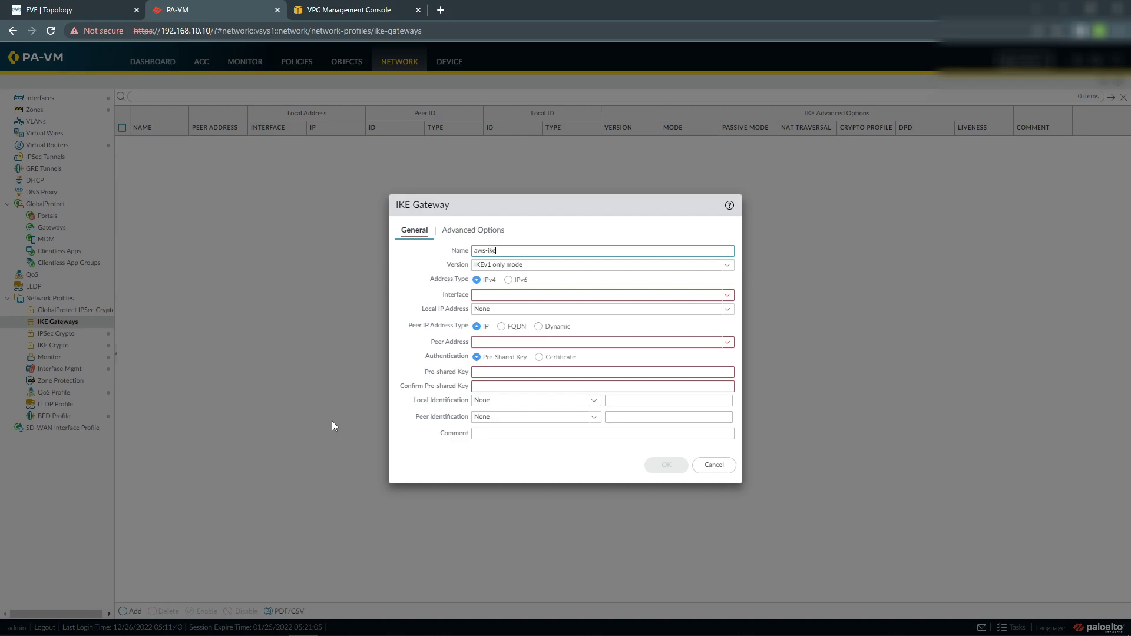
{"action": "type", "text": "aws-ike-gw"}
{"action": "left_click", "coordinate": [724, 265]}
{"action": "left_click", "coordinate": [559, 293]}
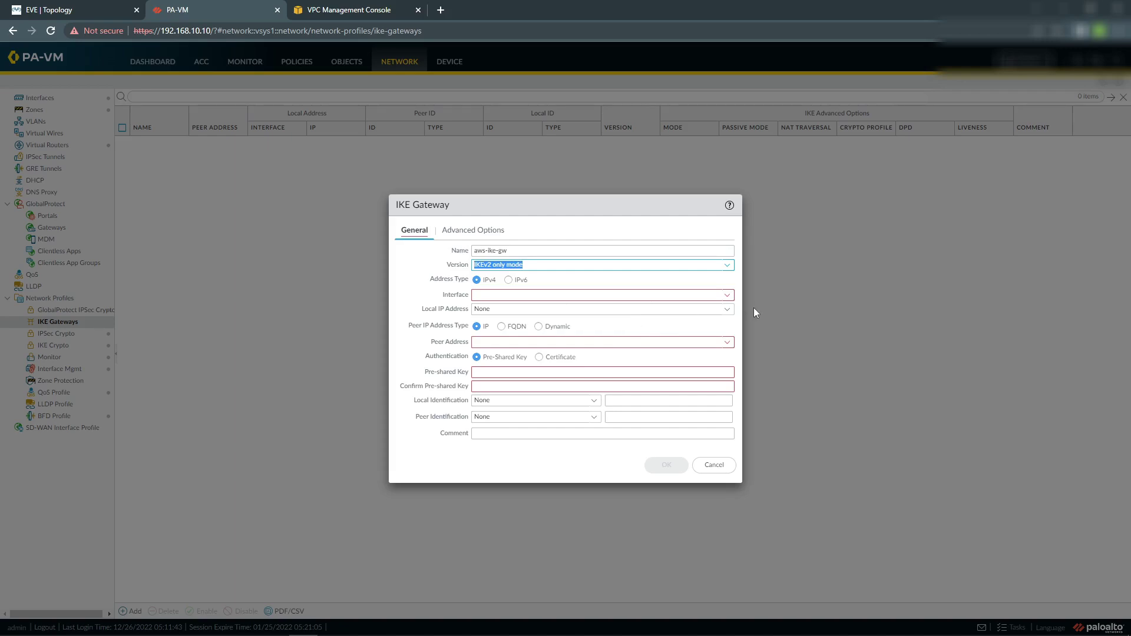
Bind the gateway to ethernet1/1 with local IP 192.168.10.10/24.
{"action": "left_click", "coordinate": [727, 295]}
{"action": "left_click", "coordinate": [570, 308]}
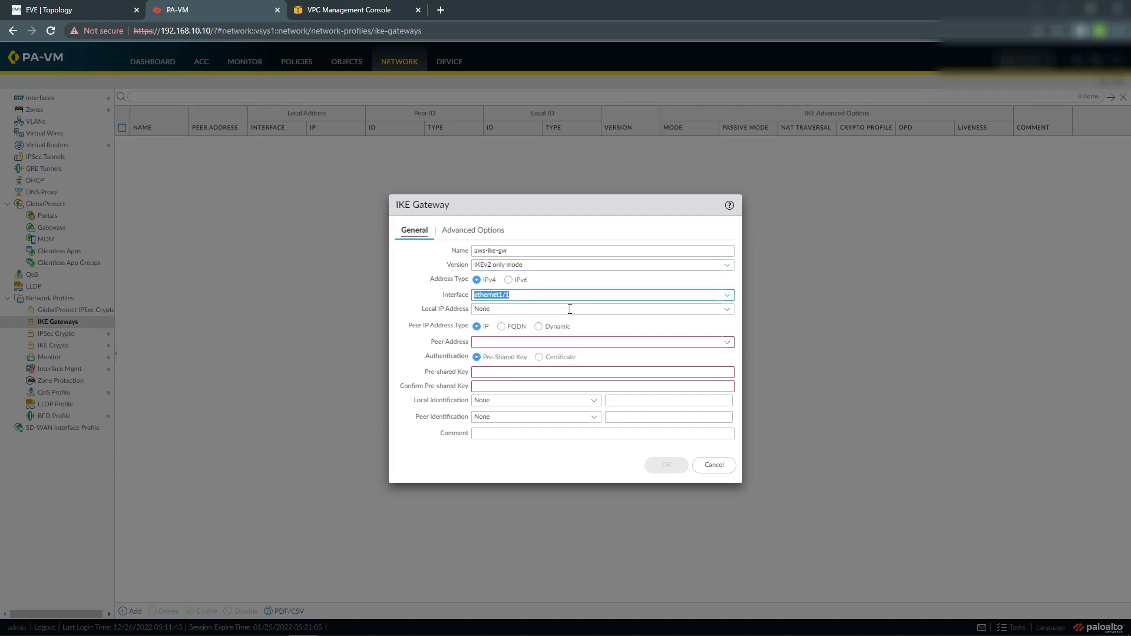
{"action": "left_click", "coordinate": [726, 310]}
{"action": "left_click", "coordinate": [528, 336]}
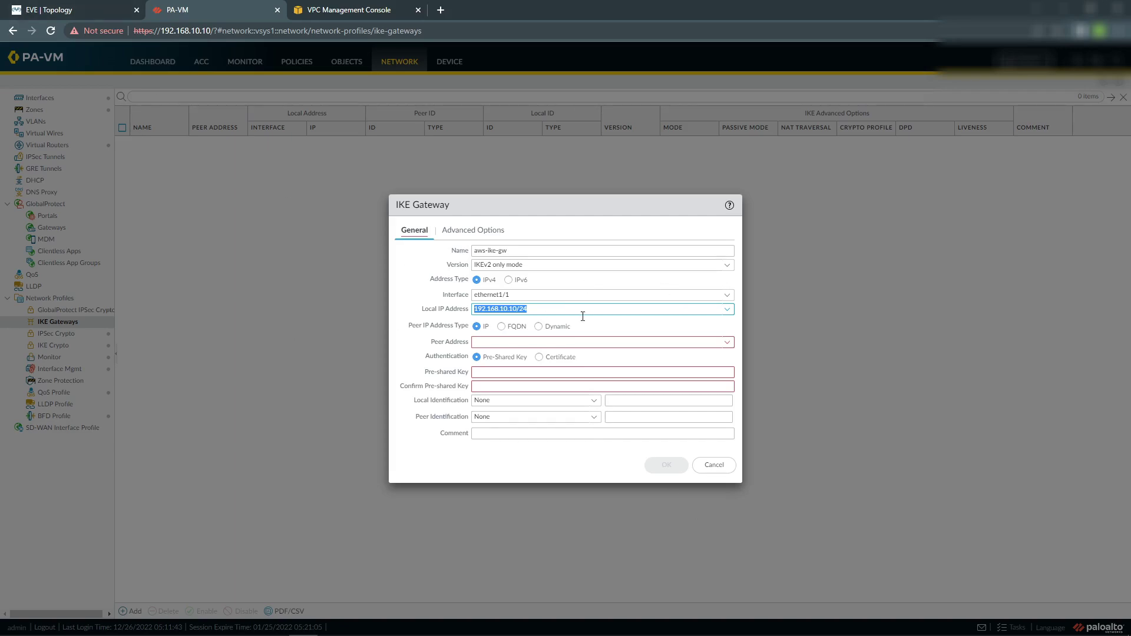
Check the topology diagram and set the gateway's peer address to aws1-untrust.
{"action": "left_click", "coordinate": [62, 12]}
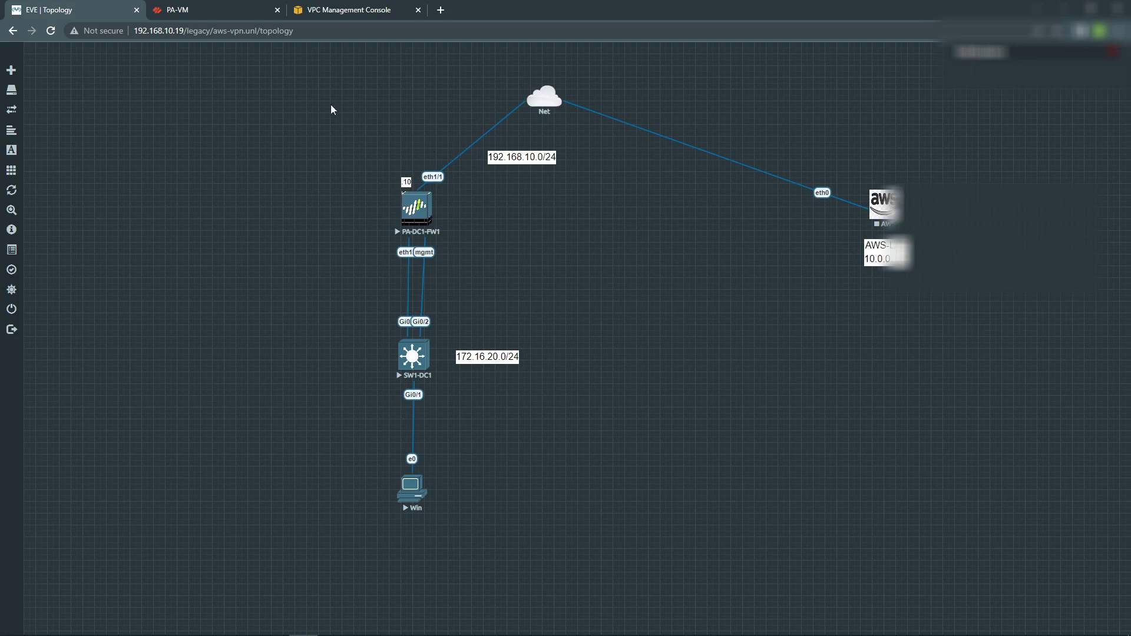
{"action": "left_click", "coordinate": [259, 9]}
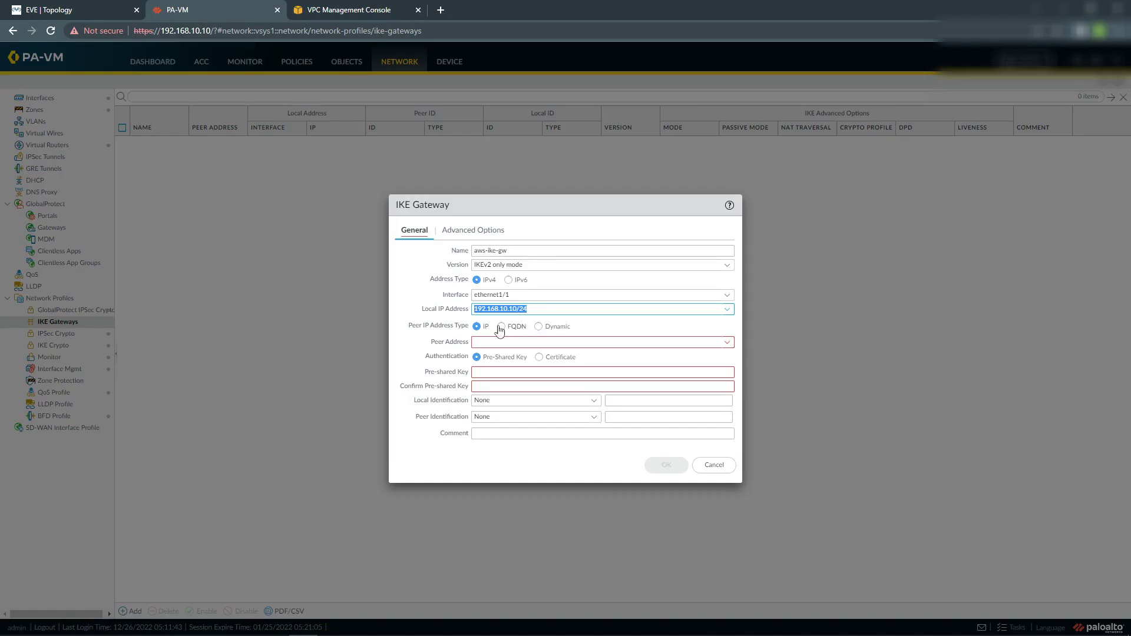
{"action": "left_click", "coordinate": [729, 343]}
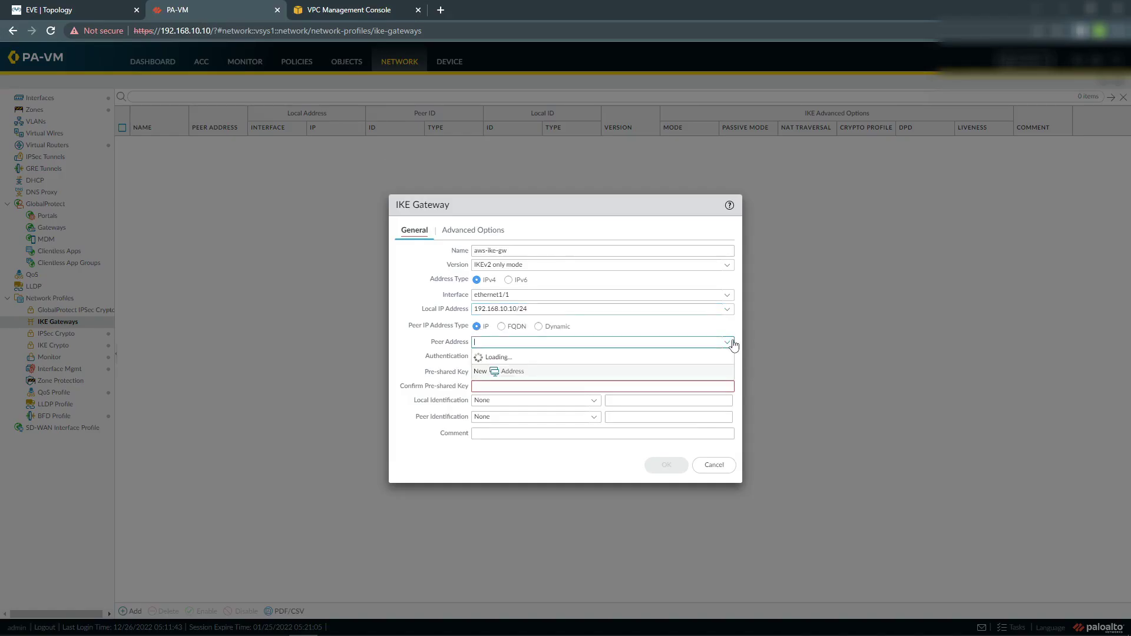
{"action": "left_click", "coordinate": [511, 384]}
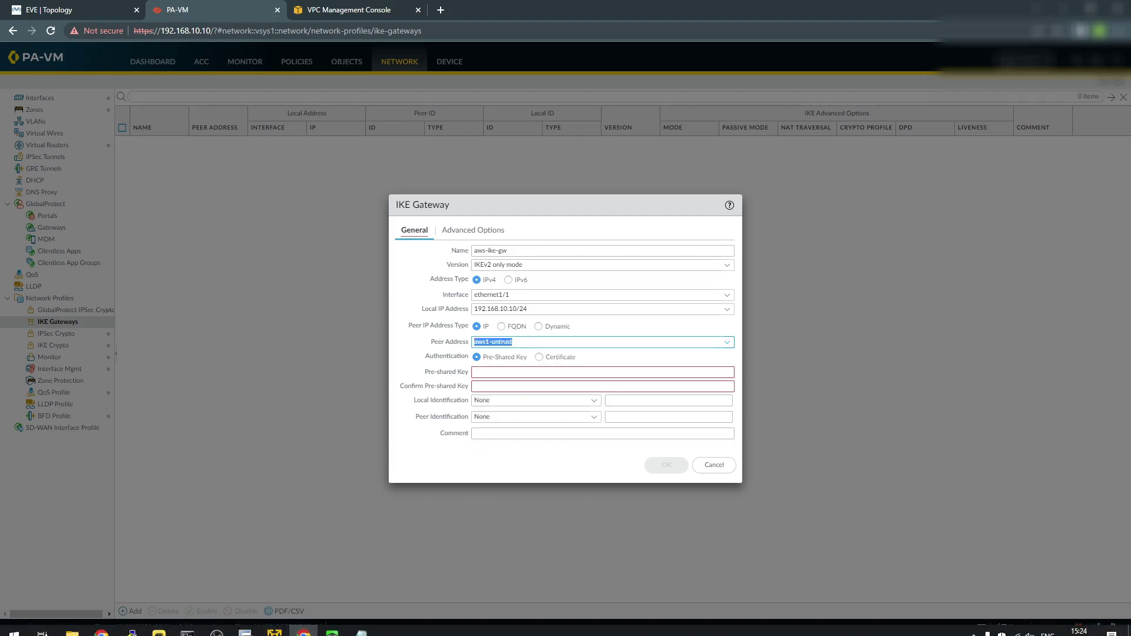
{"action": "left_click", "coordinate": [361, 624]}
Copy the full pre-shared key from the AWS VPN configuration file in Notepad.
{"action": "left_click", "coordinate": [374, 564]}
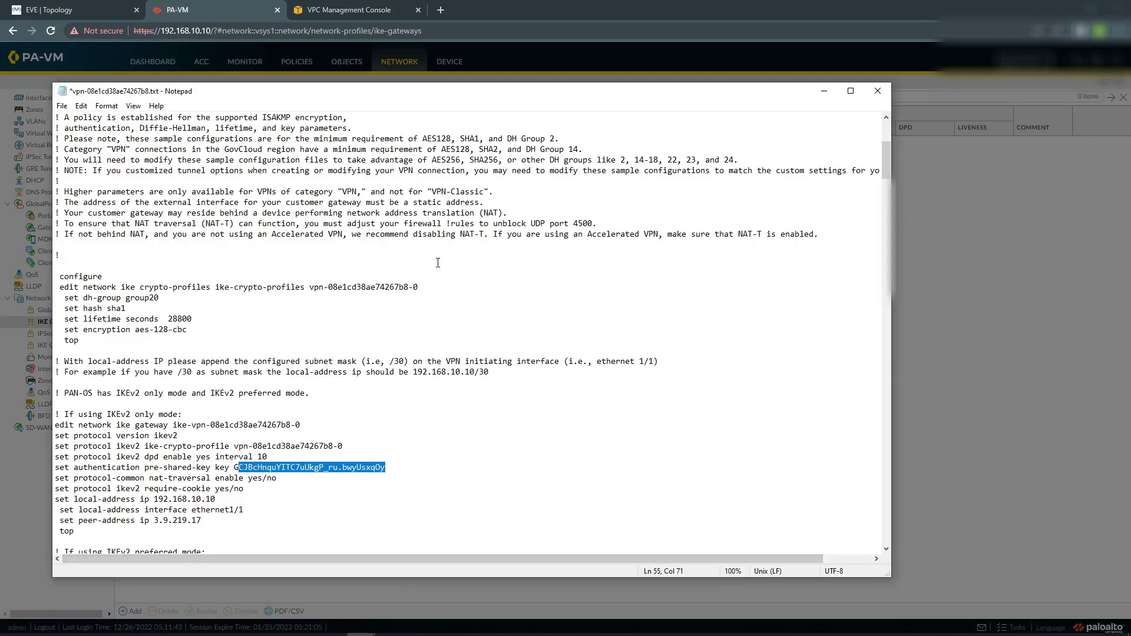
{"action": "left_click", "coordinate": [271, 477]}
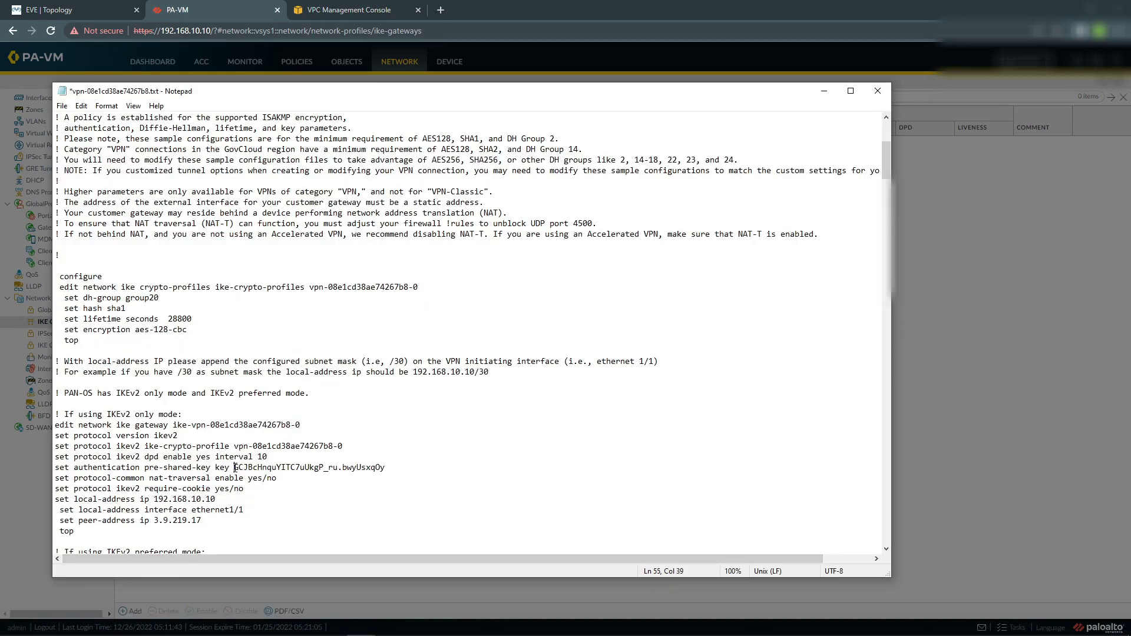
{"action": "left_click_drag", "start_coordinate": [234, 467], "coordinate": [384, 470]}
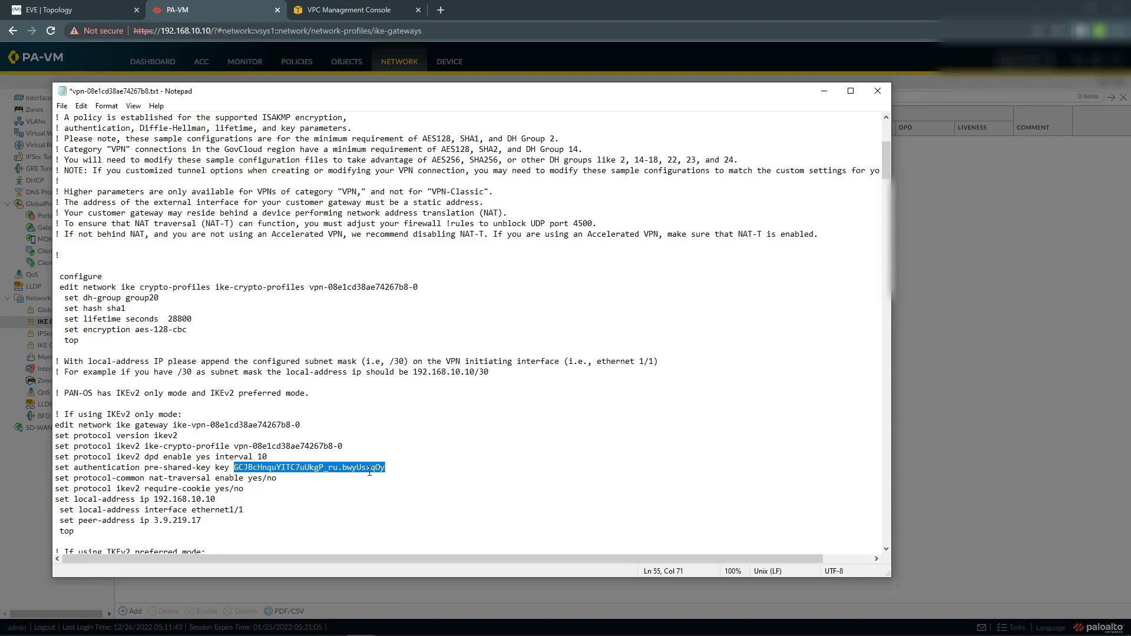
{"action": "scroll", "coordinate": [247, 450], "scroll_direction": "up", "scroll_amount": 5}
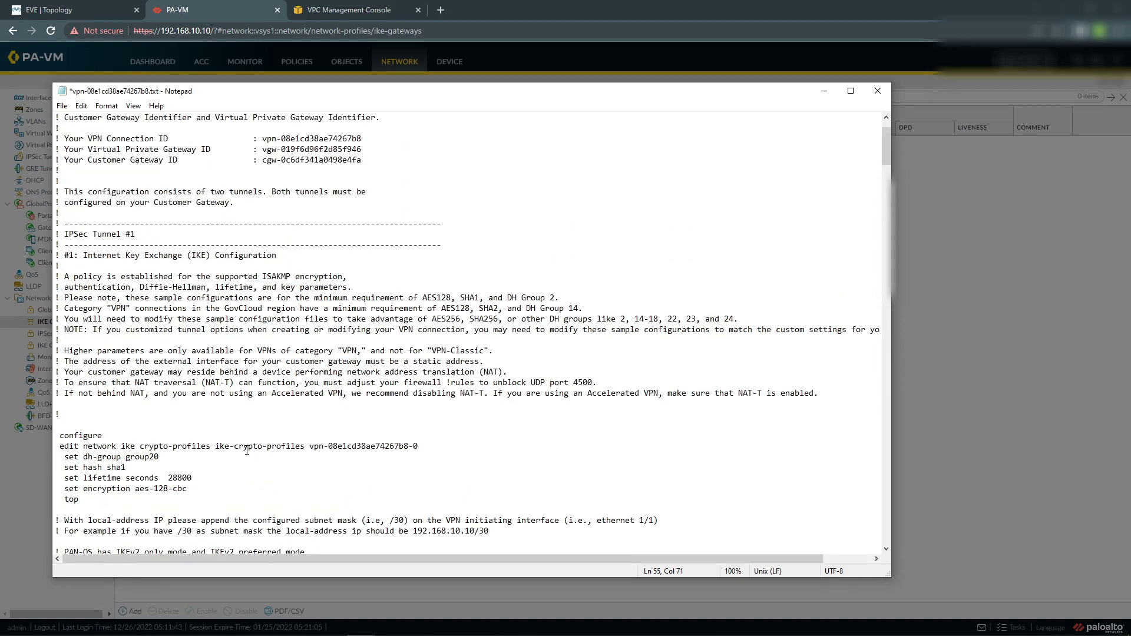
{"action": "scroll", "coordinate": [246, 449], "scroll_direction": "down", "scroll_amount": 2}
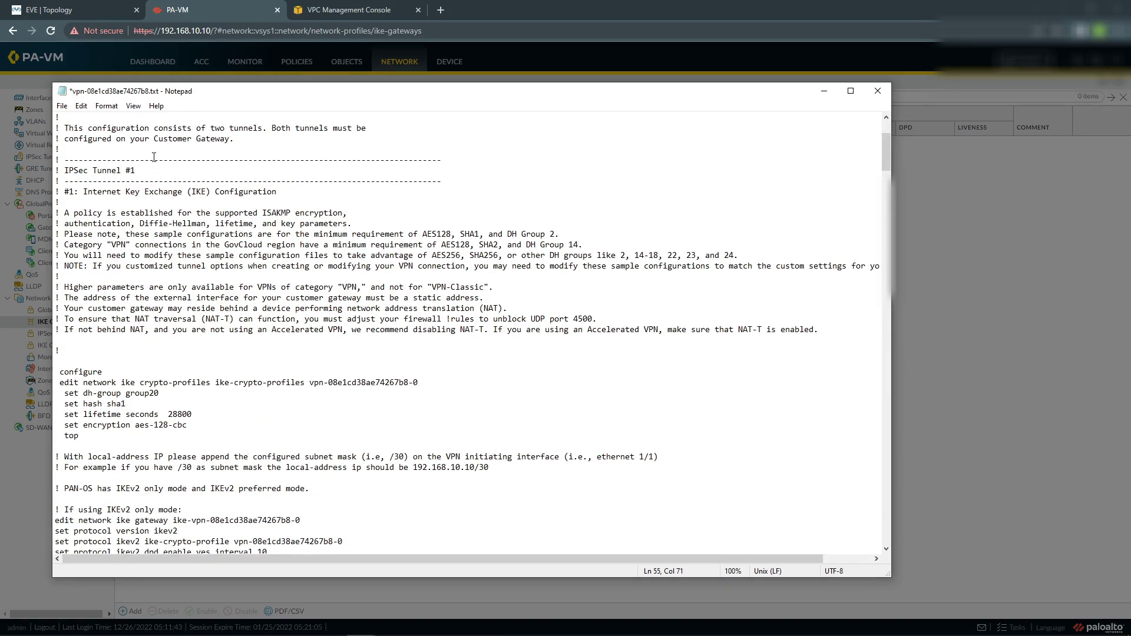
{"action": "left_click", "coordinate": [162, 12]}
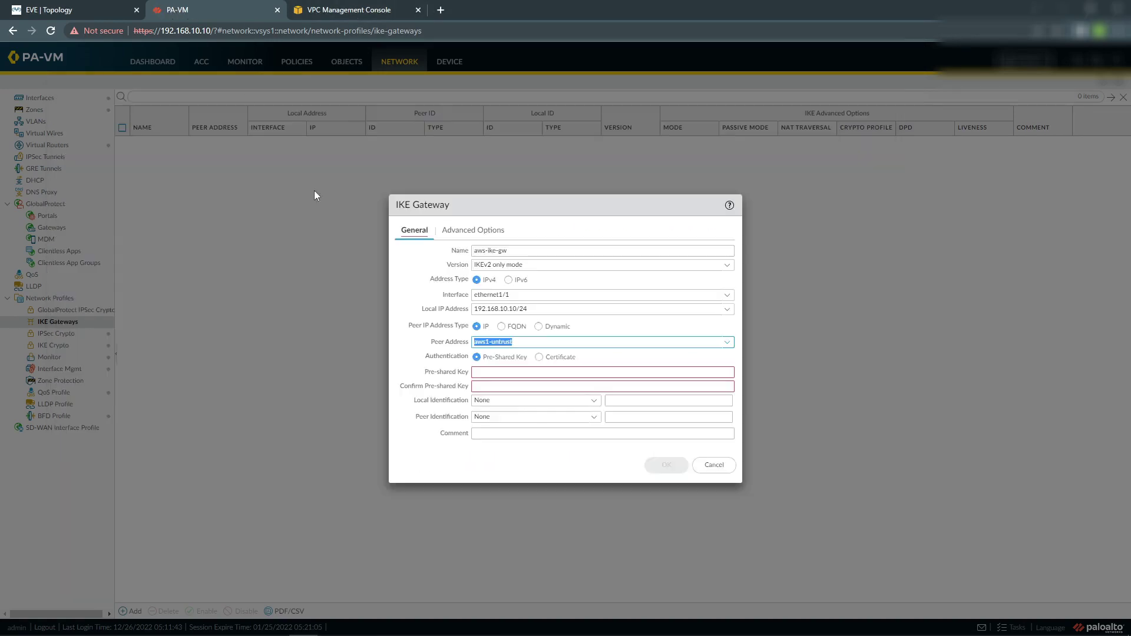
Paste the AWS pre-shared key into the Pre-shared Key and Confirm fields.
{"action": "left_click", "coordinate": [524, 372]}
{"action": "key", "text": "ctrl+v"}
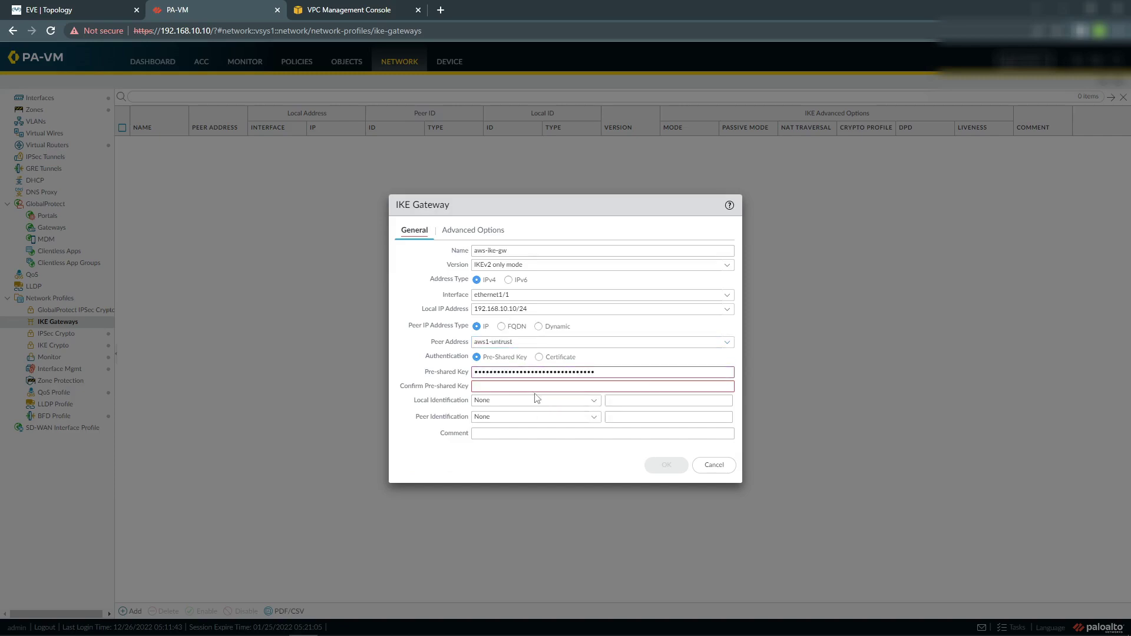
{"action": "left_click", "coordinate": [533, 385]}
{"action": "key", "text": "ctrl+v"}
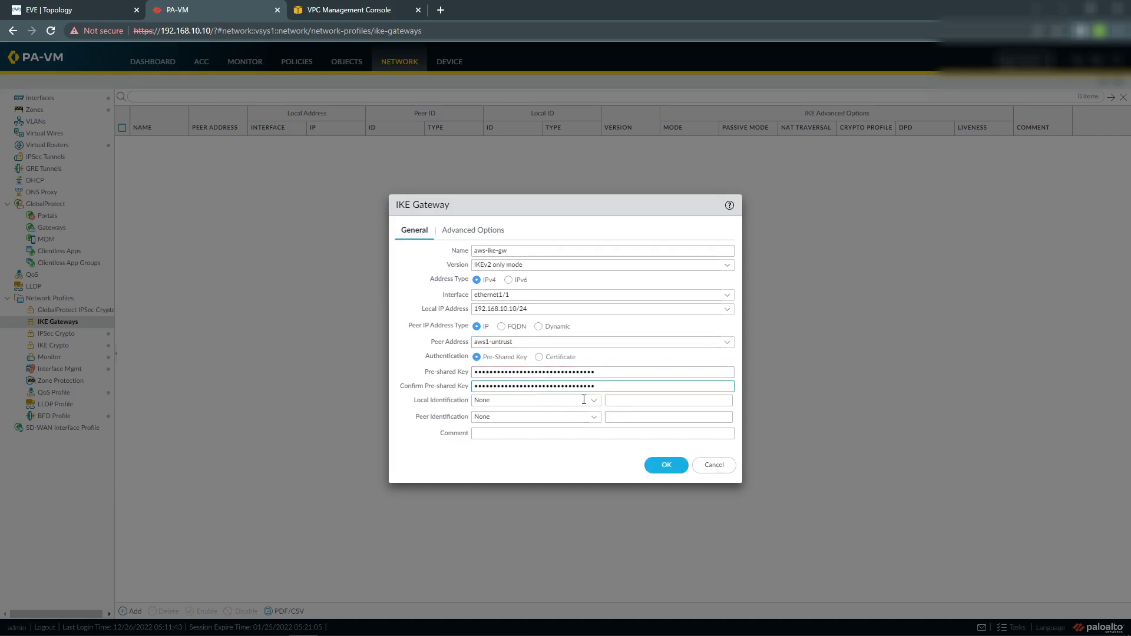
Set local and peer identification to IP address, with local ID 192.168.10.10.
{"action": "left_click", "coordinate": [584, 400]}
{"action": "left_click", "coordinate": [583, 439]}
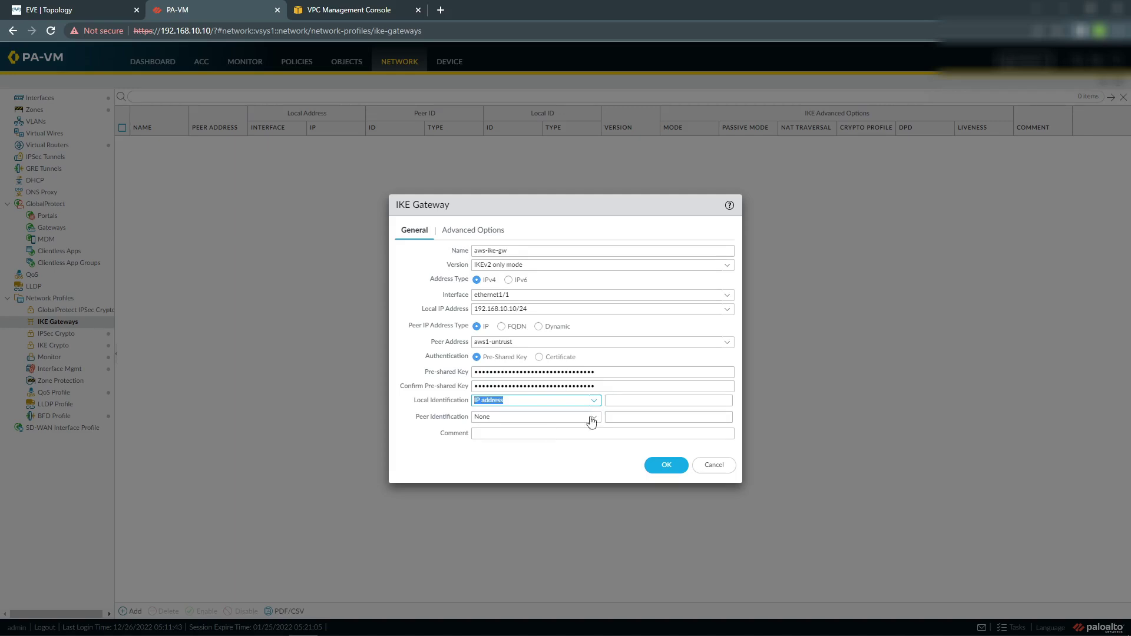
{"action": "left_click", "coordinate": [591, 421]}
{"action": "left_click", "coordinate": [524, 457]}
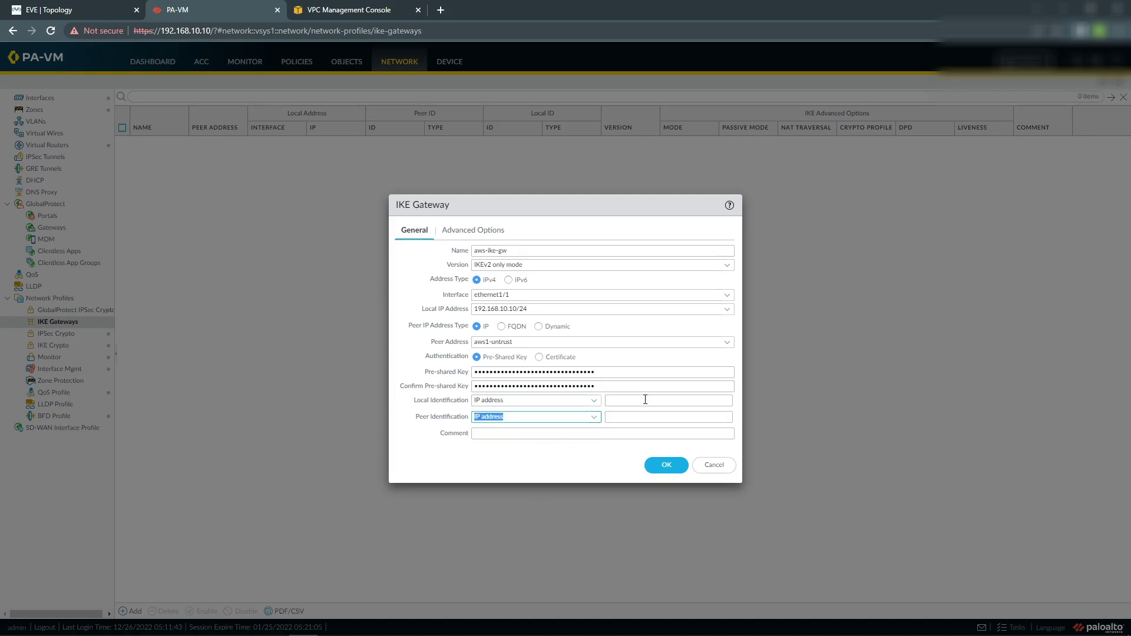
{"action": "left_click", "coordinate": [645, 399]}
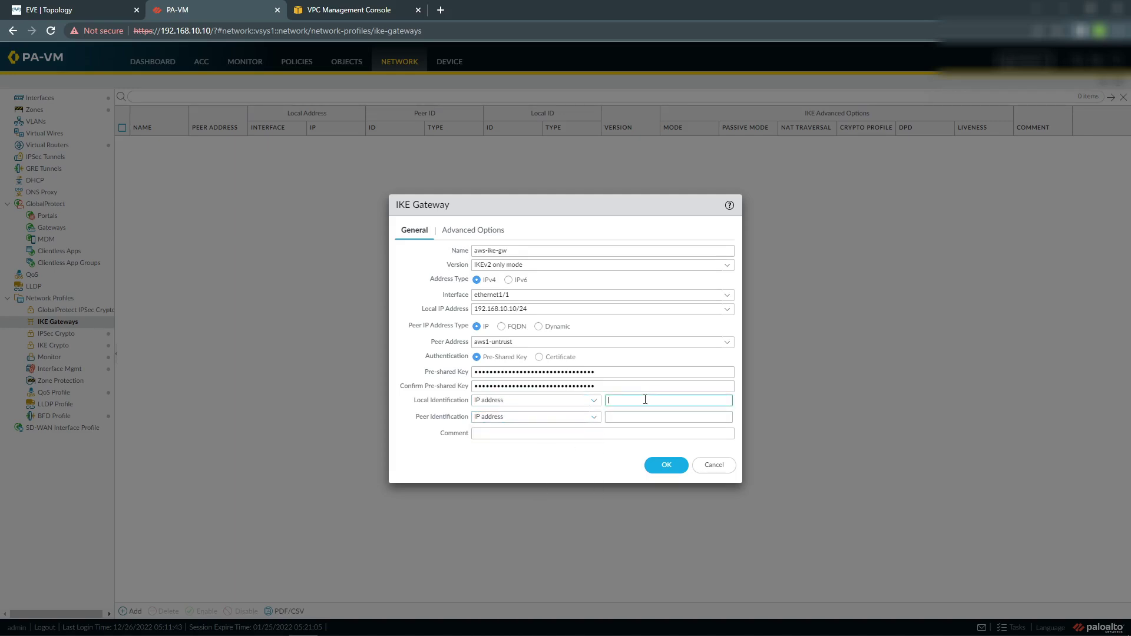
{"action": "type", "text": "192.168.10.10"}
Copy Tunnel 1's outside IP 3.9.219.17 from AWS and paste it as peer identification.
{"action": "left_click", "coordinate": [621, 418]}
{"action": "left_click", "coordinate": [320, 17]}
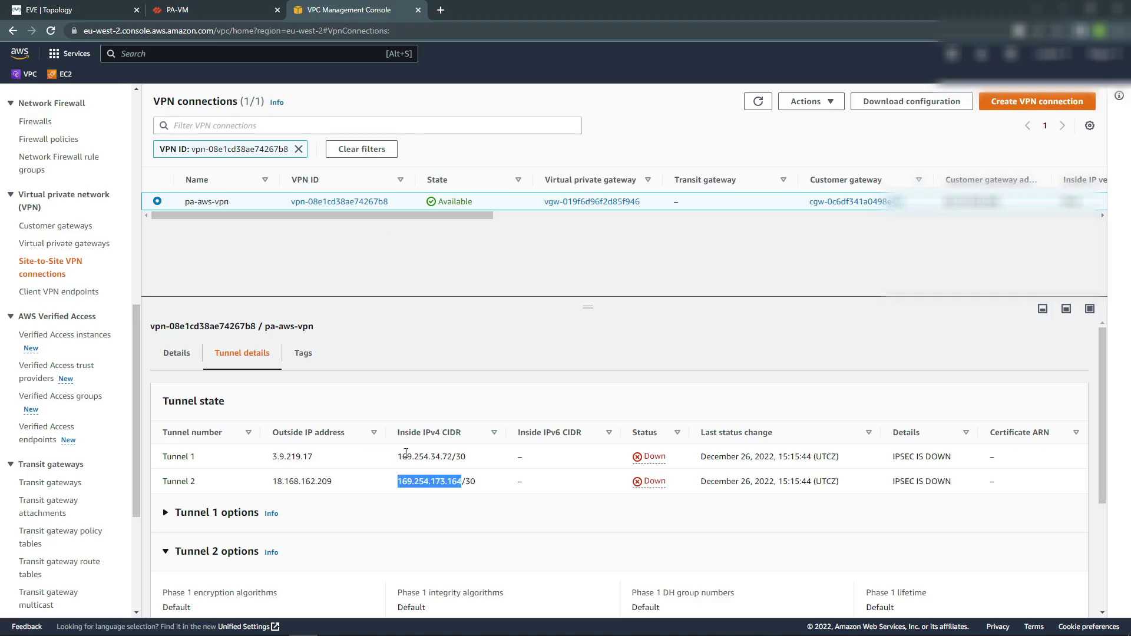
{"action": "left_click_drag", "start_coordinate": [272, 457], "coordinate": [318, 459]}
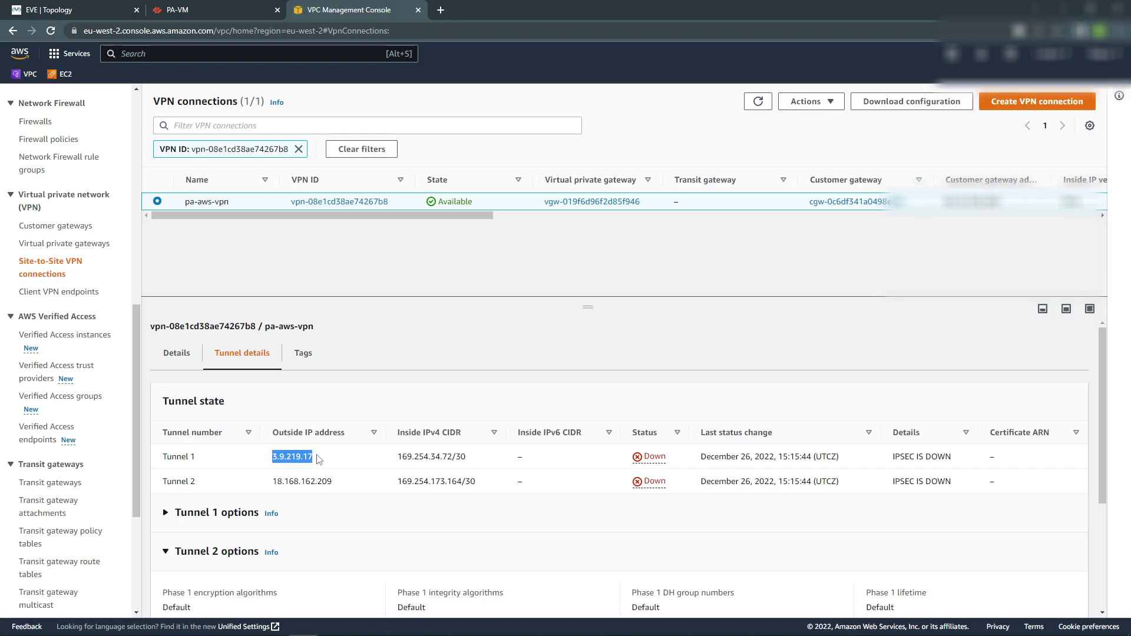
{"action": "left_click", "coordinate": [186, 16]}
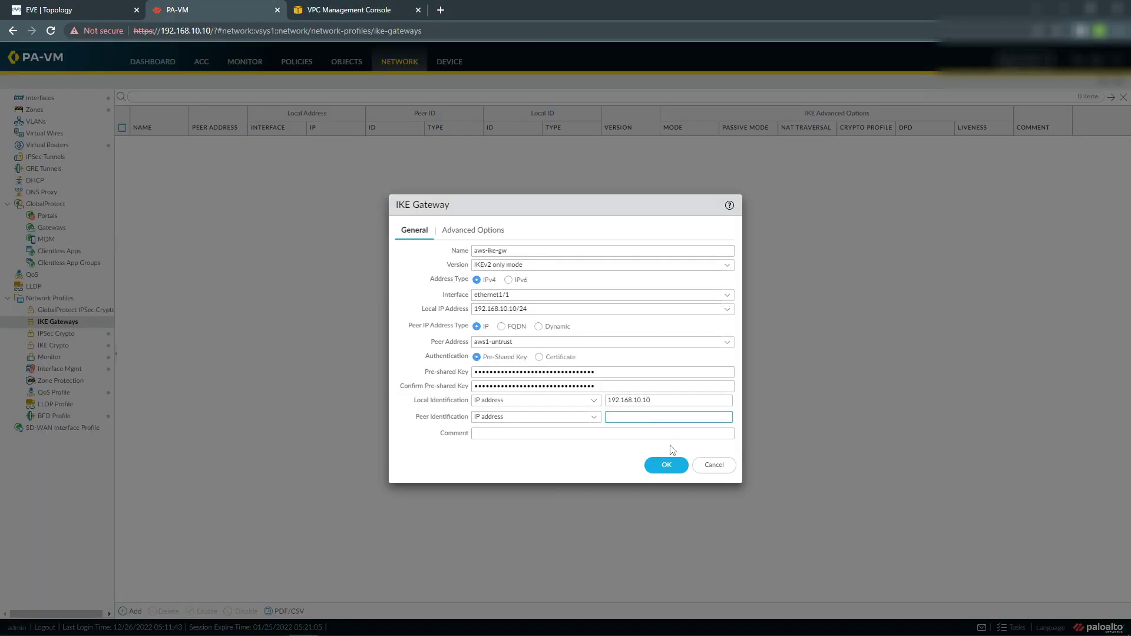
{"action": "type", "text": "3.9.219.17"}
{"action": "left_click", "coordinate": [469, 234]}
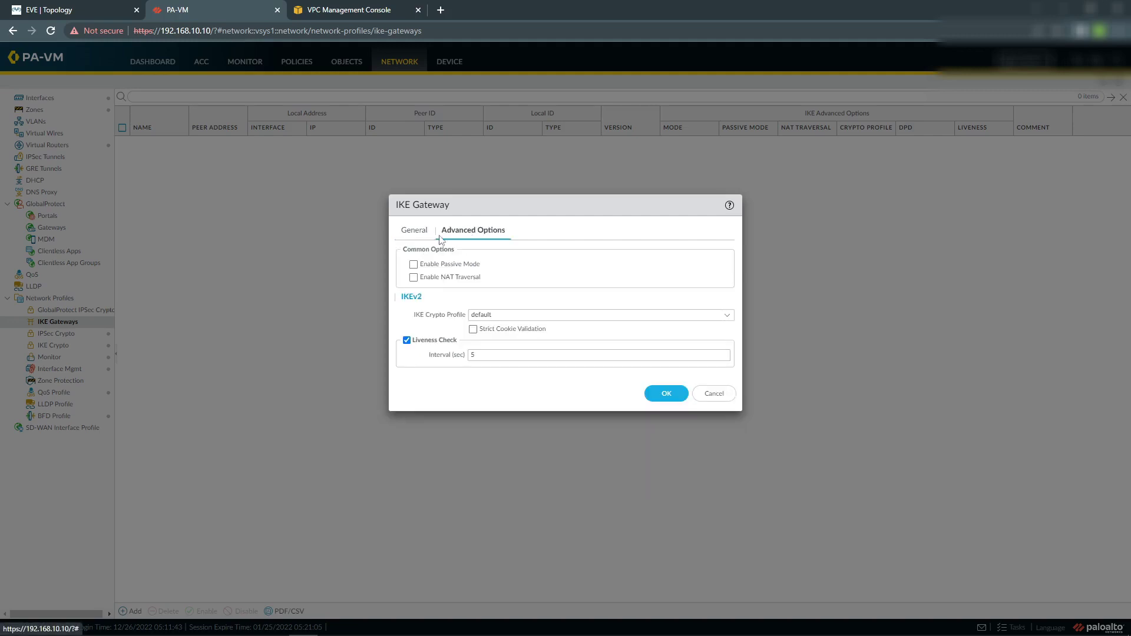
Enable NAT traversal, choose the ike-profile-aws crypto profile, and save aws-ike-gw.
{"action": "left_click", "coordinate": [414, 278]}
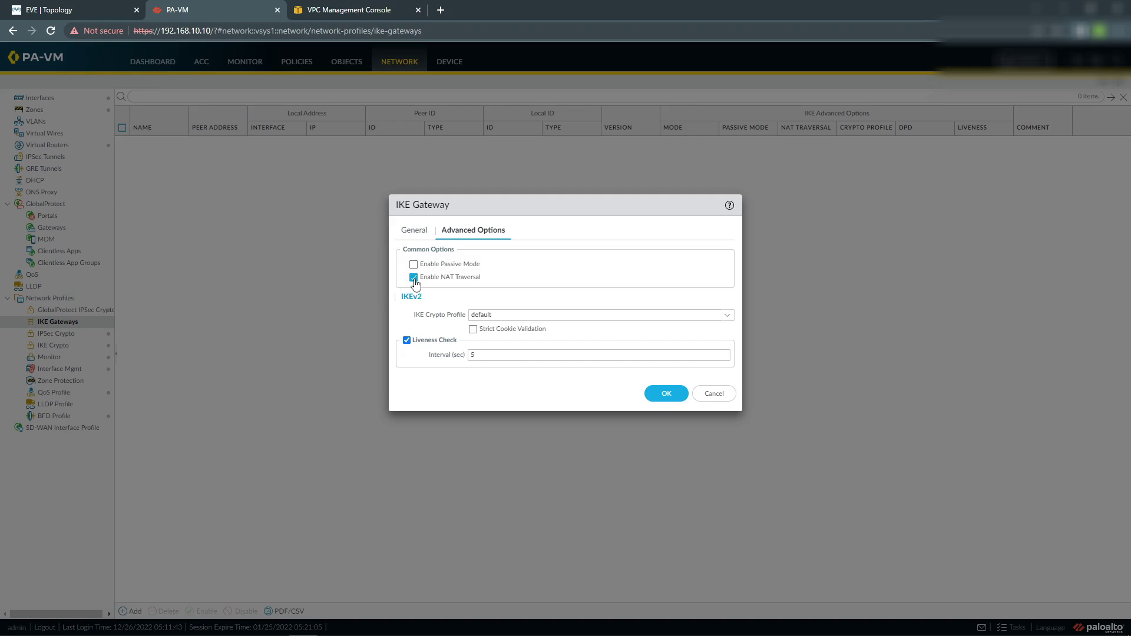
{"action": "left_click", "coordinate": [725, 317]}
{"action": "left_click", "coordinate": [524, 347]}
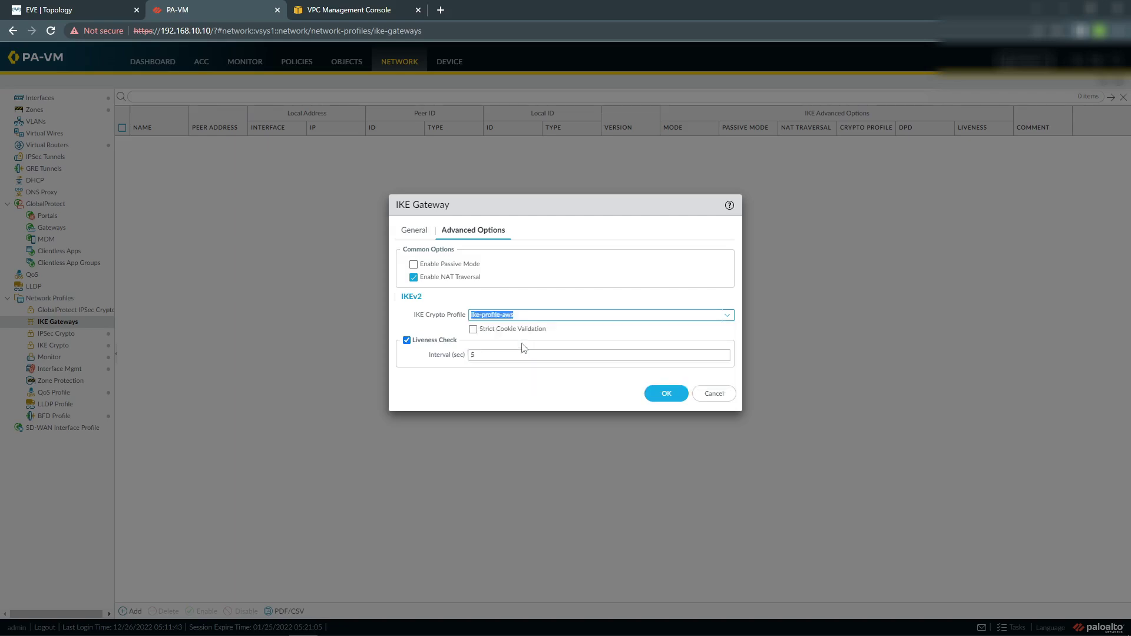
{"action": "left_click", "coordinate": [666, 395]}
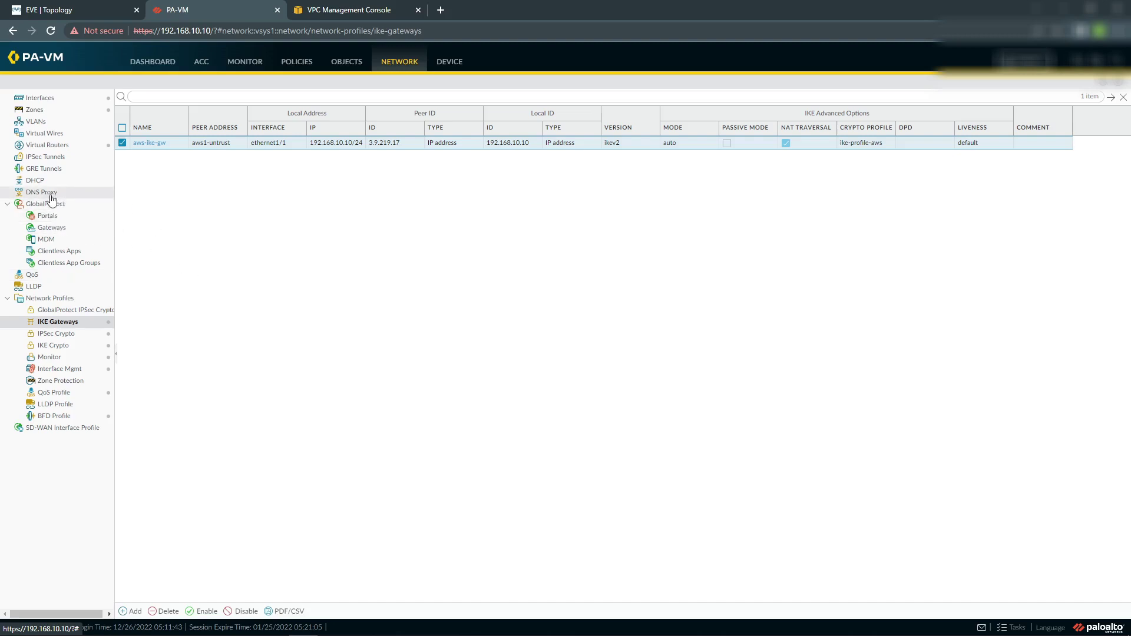
Add an IPsec tunnel named aws-vpn-tunnel and choose New Tunnel Interface.
{"action": "left_click", "coordinate": [58, 158]}
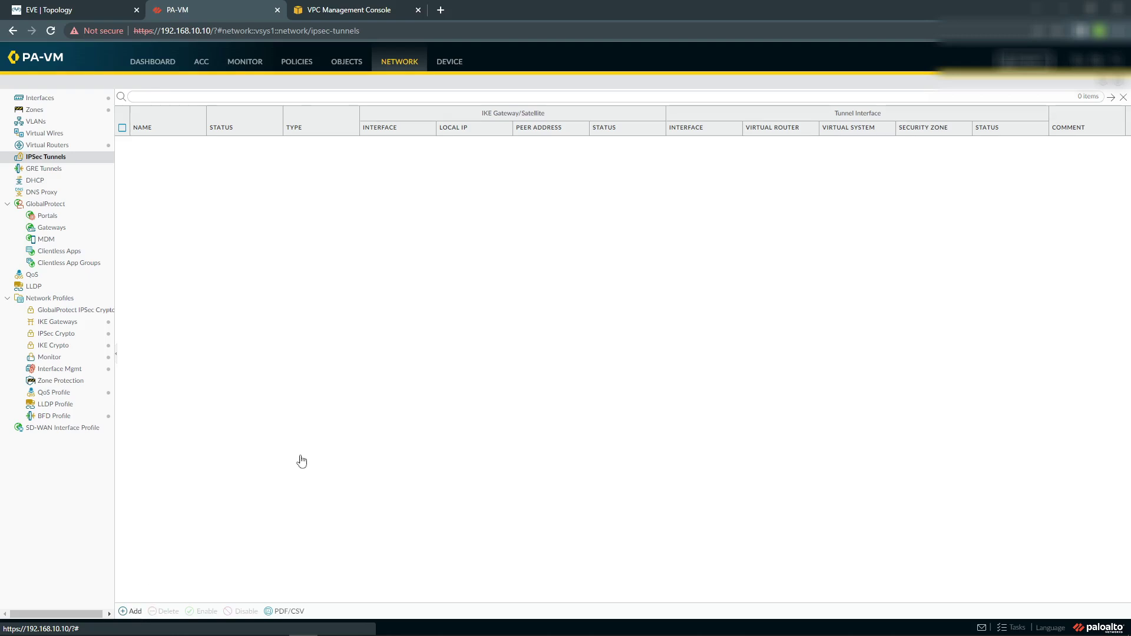
{"action": "left_click", "coordinate": [130, 611]}
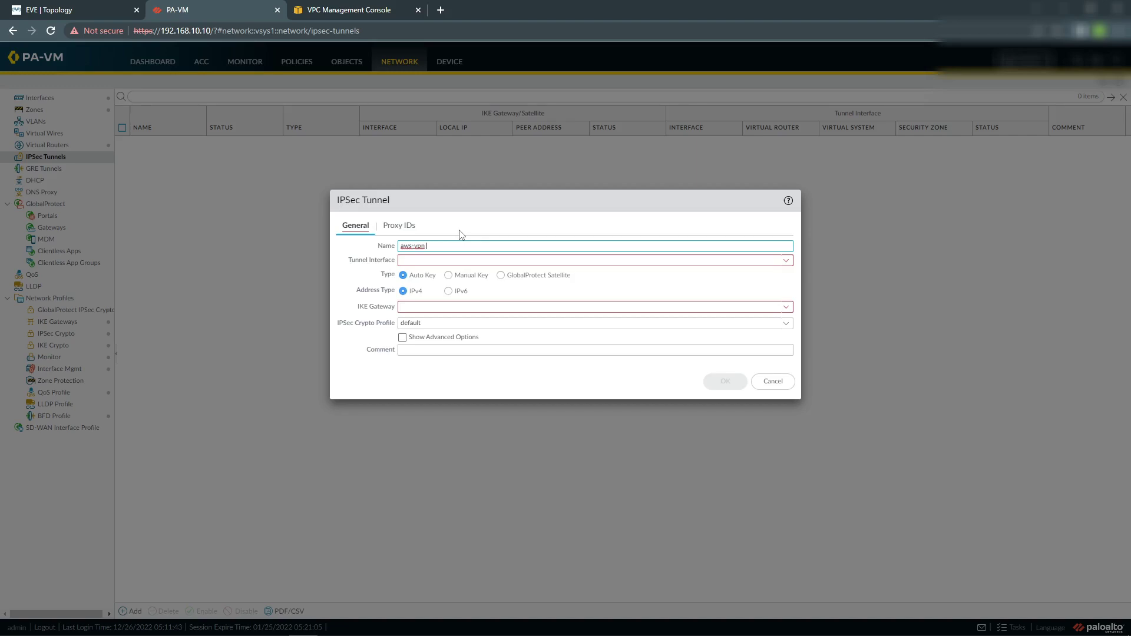
{"action": "left_click", "coordinate": [461, 234]}
{"action": "type", "text": "nnel"}
{"action": "left_click", "coordinate": [785, 260]}
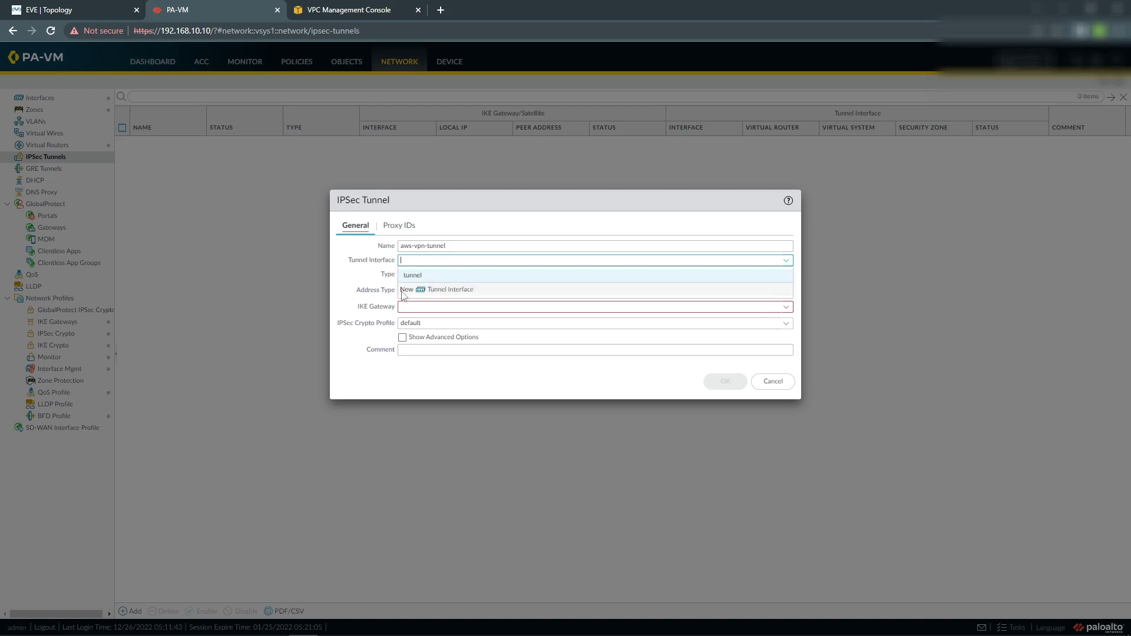
{"action": "left_click", "coordinate": [442, 291]}
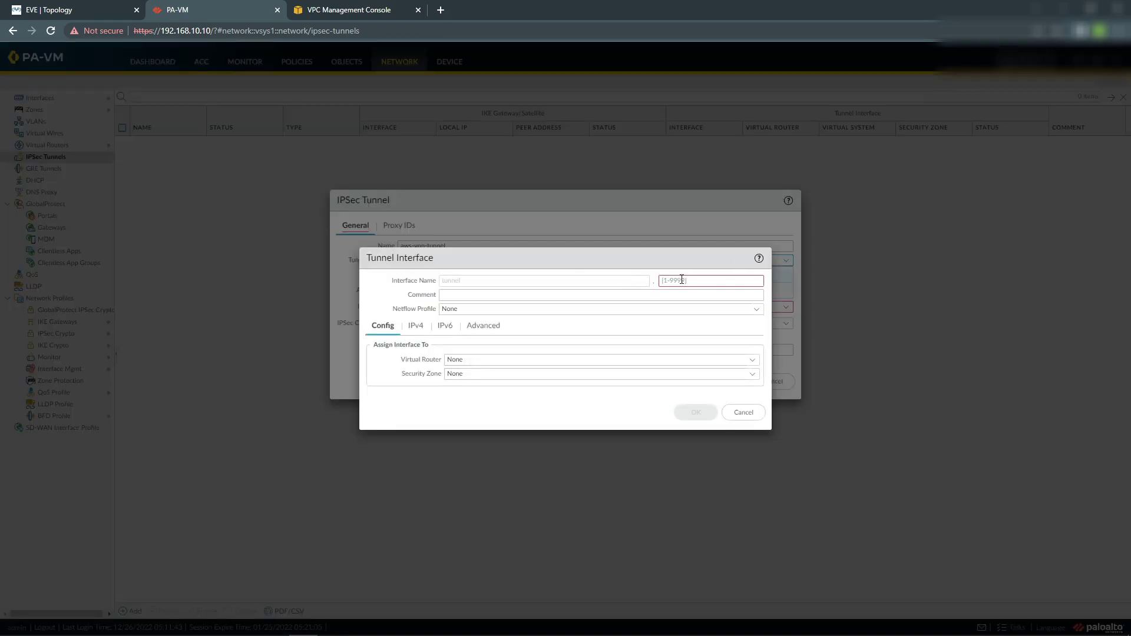
Number the tunnel interface 1, assign the default virtual router, and create the vpn zone.
{"action": "left_click", "coordinate": [683, 281]}
{"action": "type", "text": "1"}
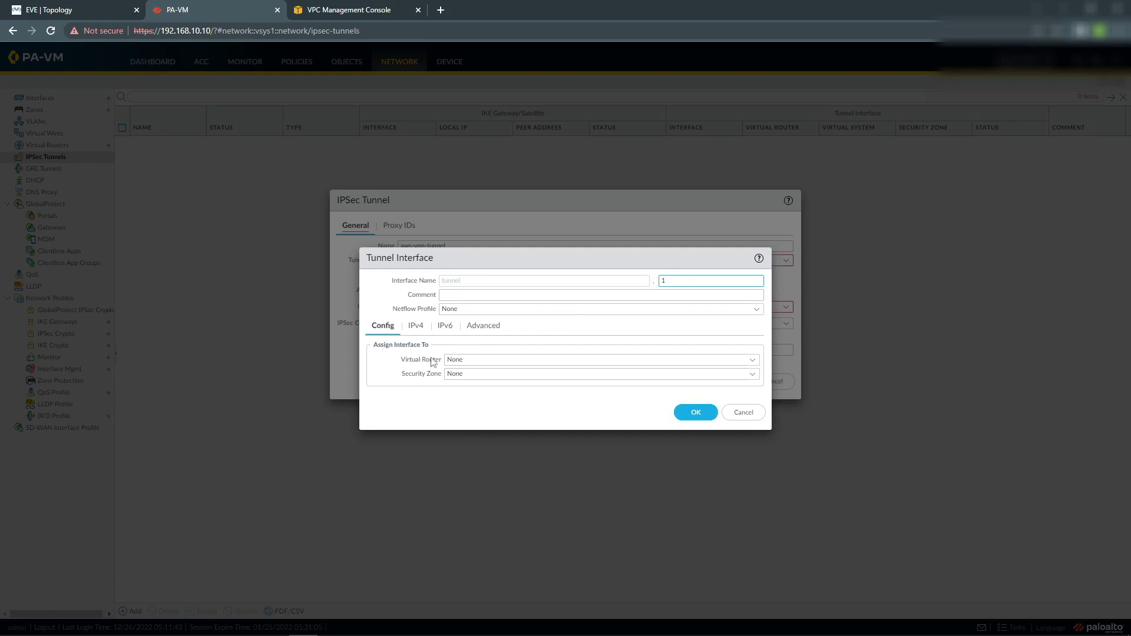
{"action": "left_click", "coordinate": [752, 361]}
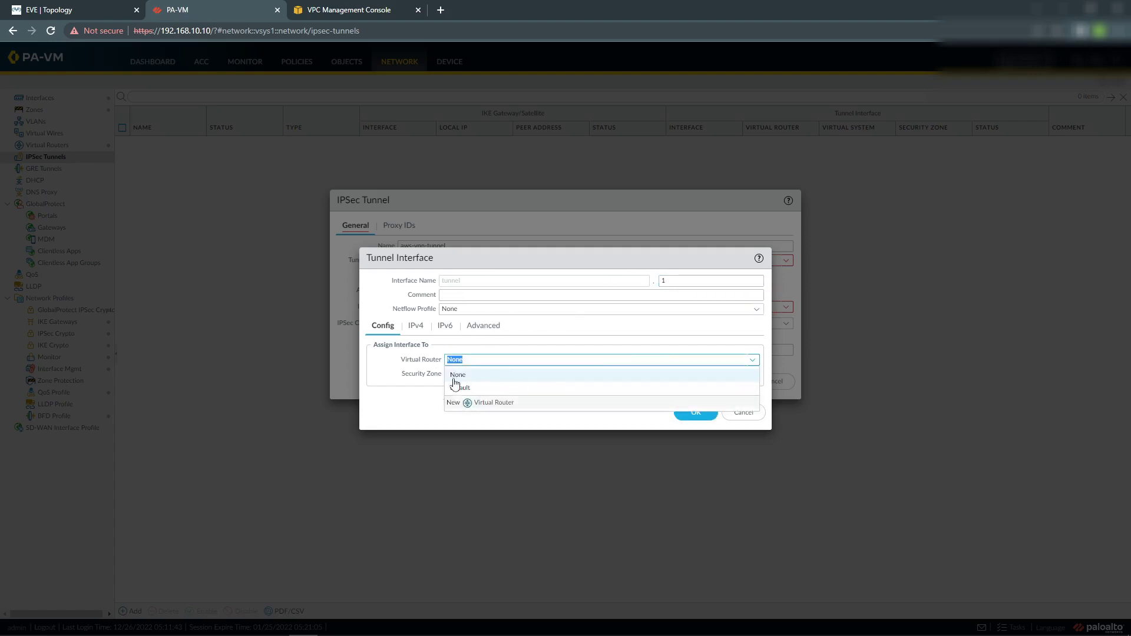
{"action": "left_click", "coordinate": [483, 388]}
{"action": "left_click", "coordinate": [749, 377]}
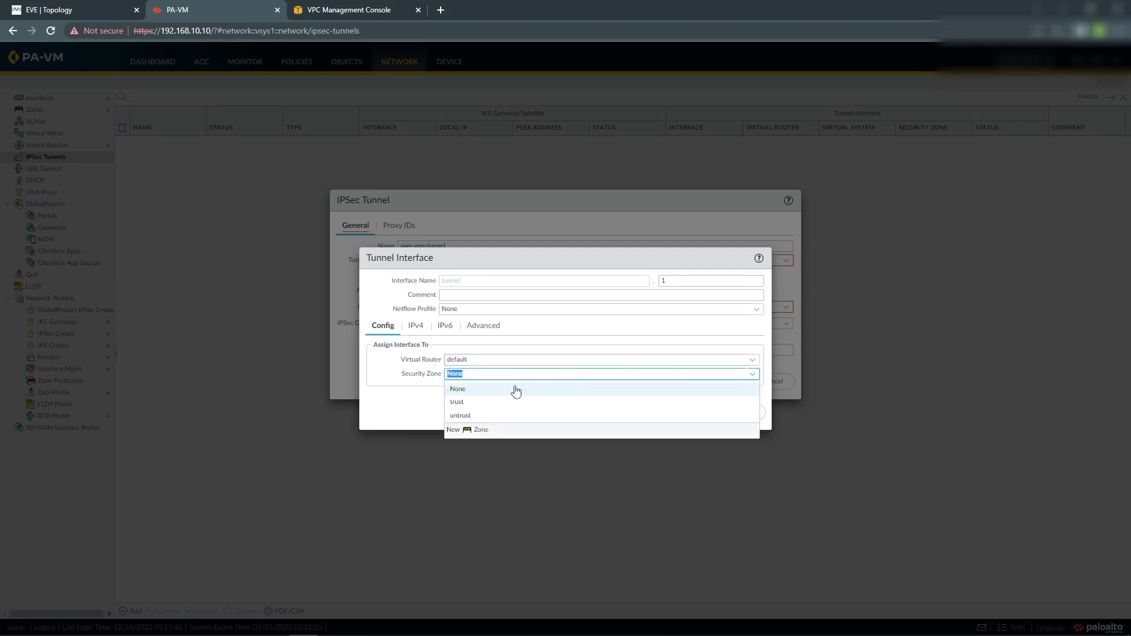
{"action": "left_click", "coordinate": [476, 434]}
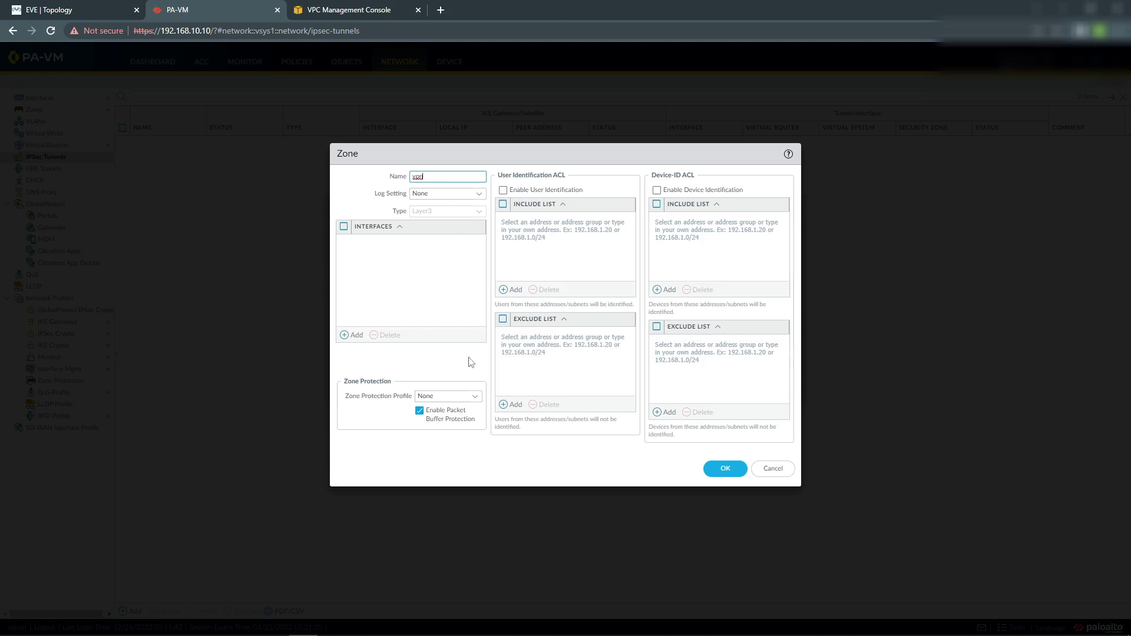
{"action": "left_click", "coordinate": [725, 468]}
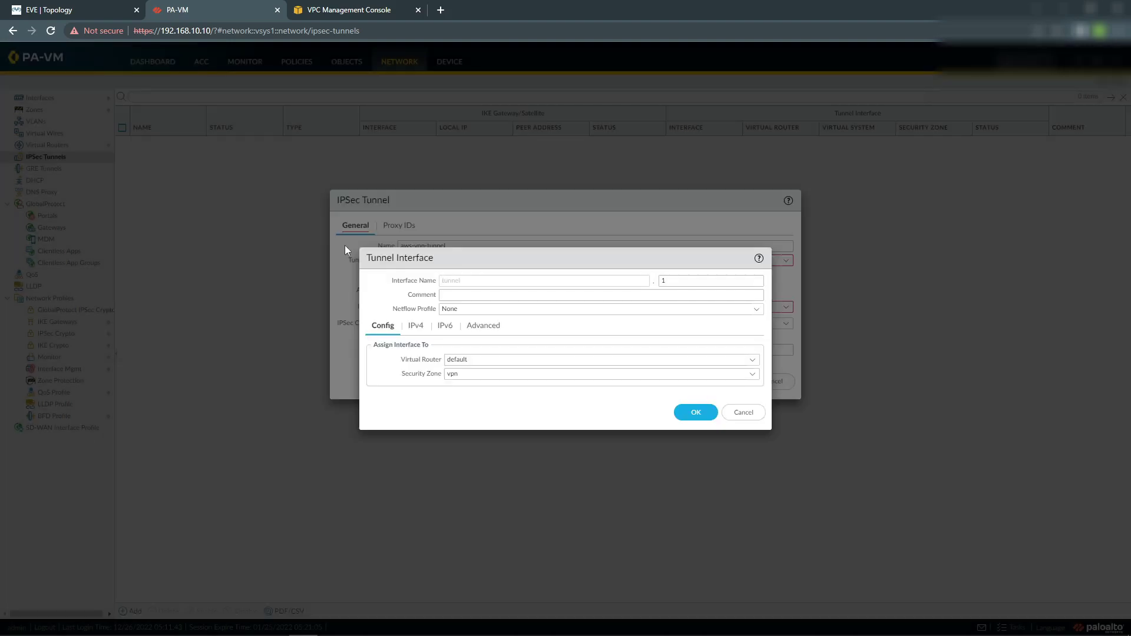
Add a blank IPv4 address entry to the tunnel interface.
{"action": "left_click", "coordinate": [415, 328]}
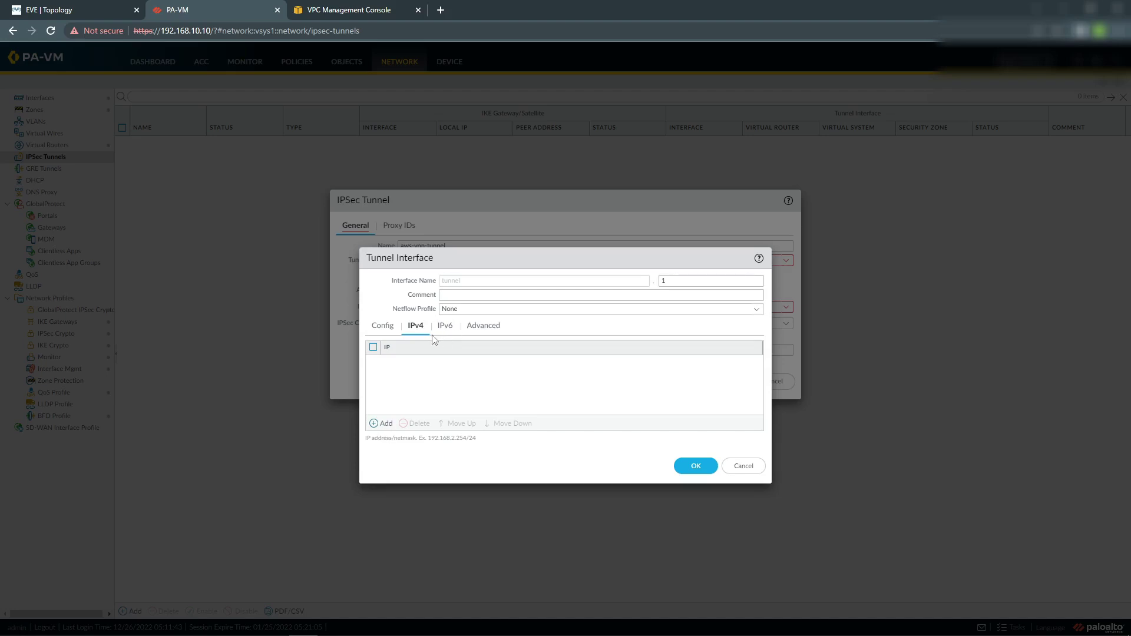
{"action": "left_click", "coordinate": [377, 423]}
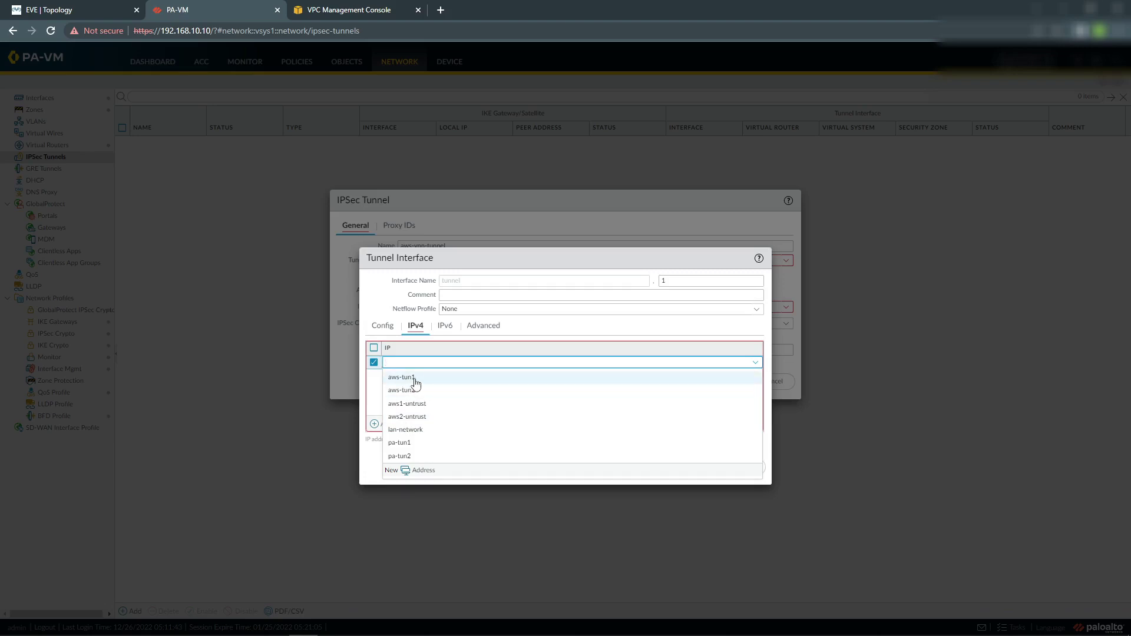
{"action": "left_click", "coordinate": [289, 379]}
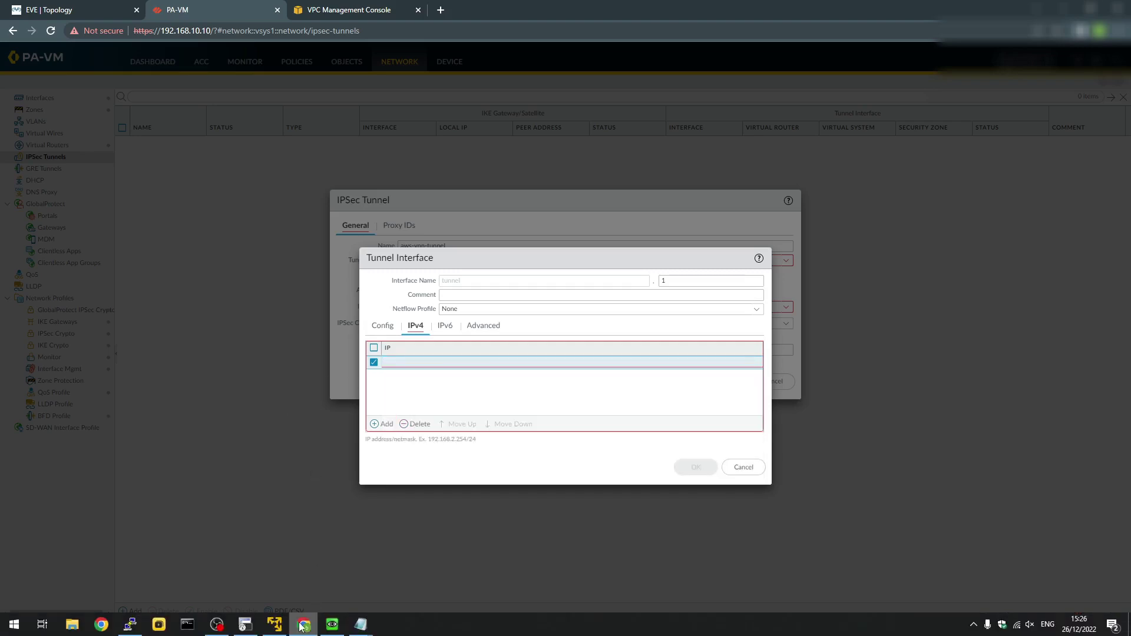
In the AWS notes, find #3 Tunnel Interface Configuration and select 169.254.34.74/30.
{"action": "left_click", "coordinate": [360, 624]}
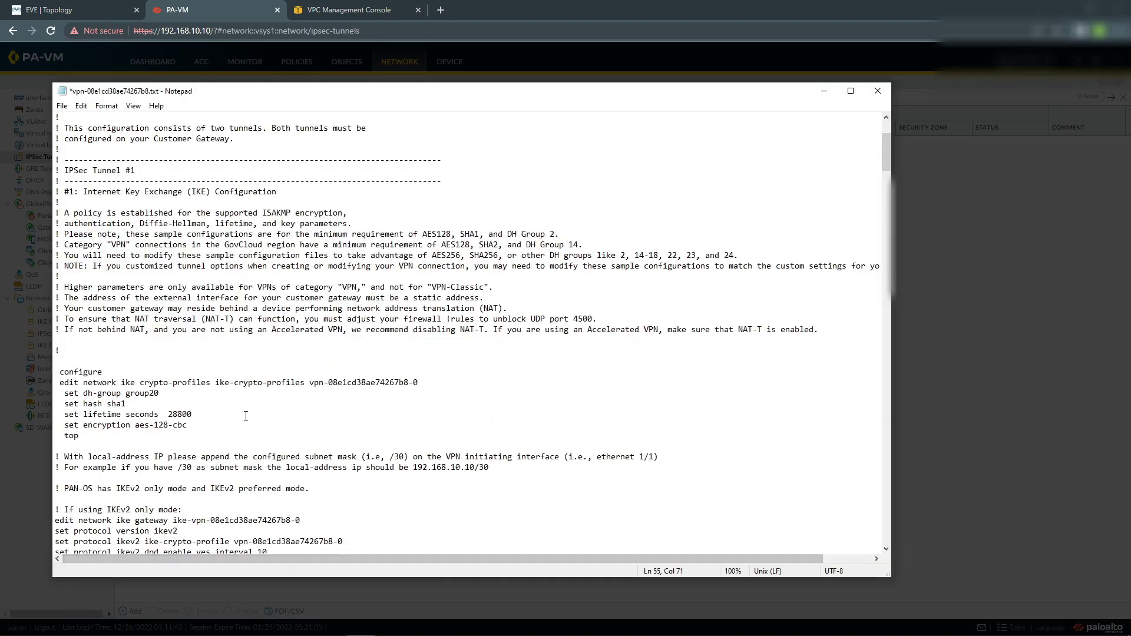
{"action": "scroll", "coordinate": [245, 415], "scroll_direction": "down", "scroll_amount": 6}
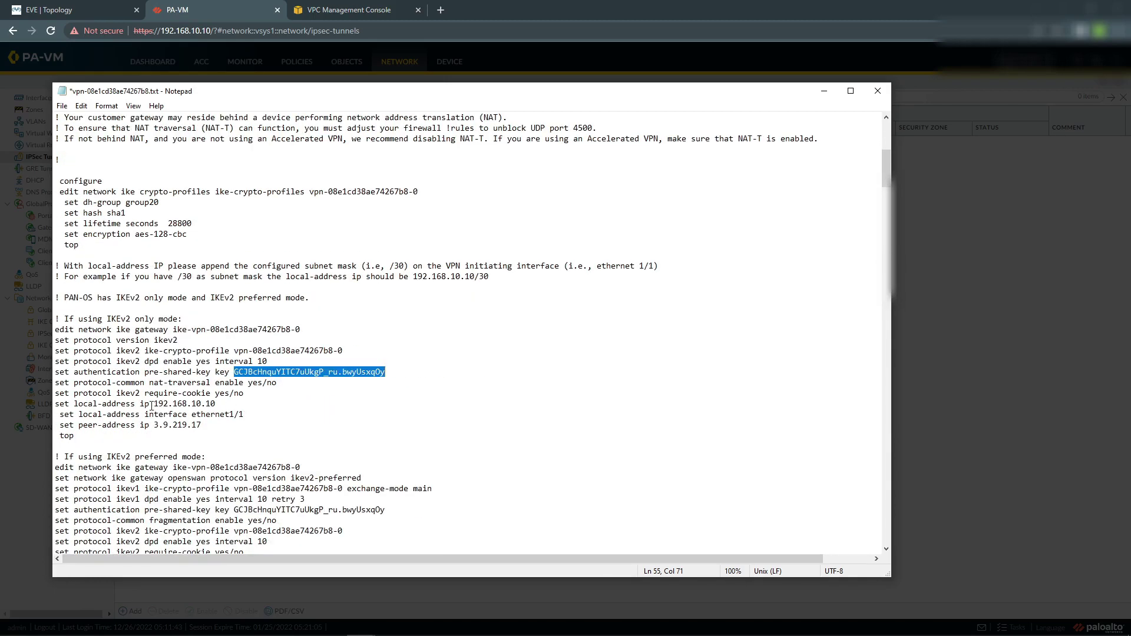
{"action": "scroll", "coordinate": [152, 406], "scroll_direction": "up", "scroll_amount": 5}
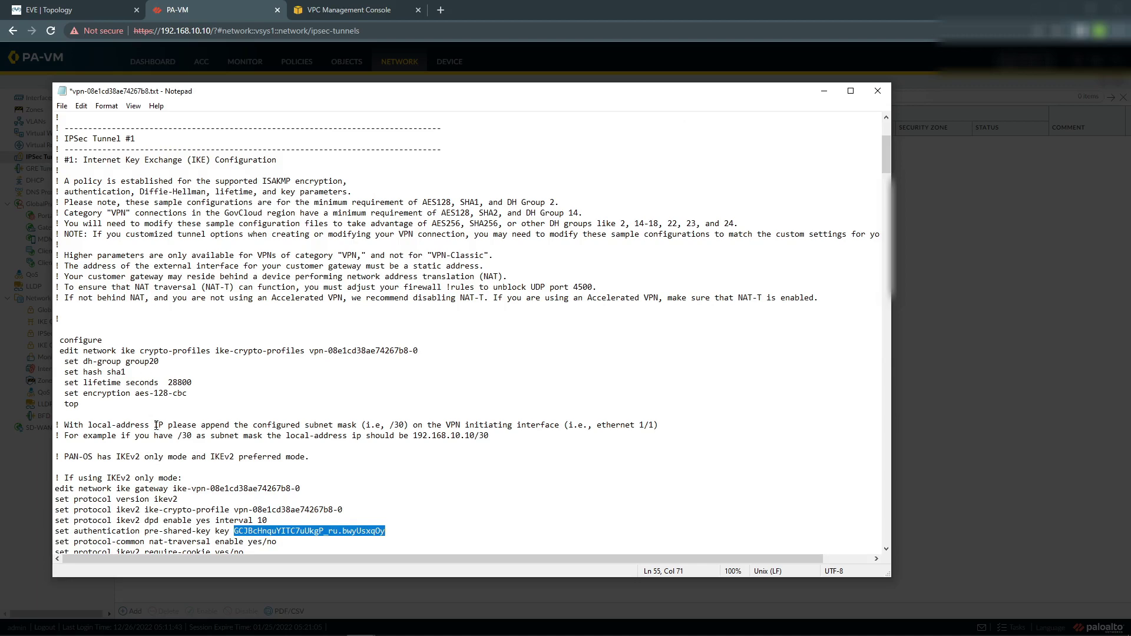
{"action": "scroll", "coordinate": [156, 425], "scroll_direction": "down", "scroll_amount": 4}
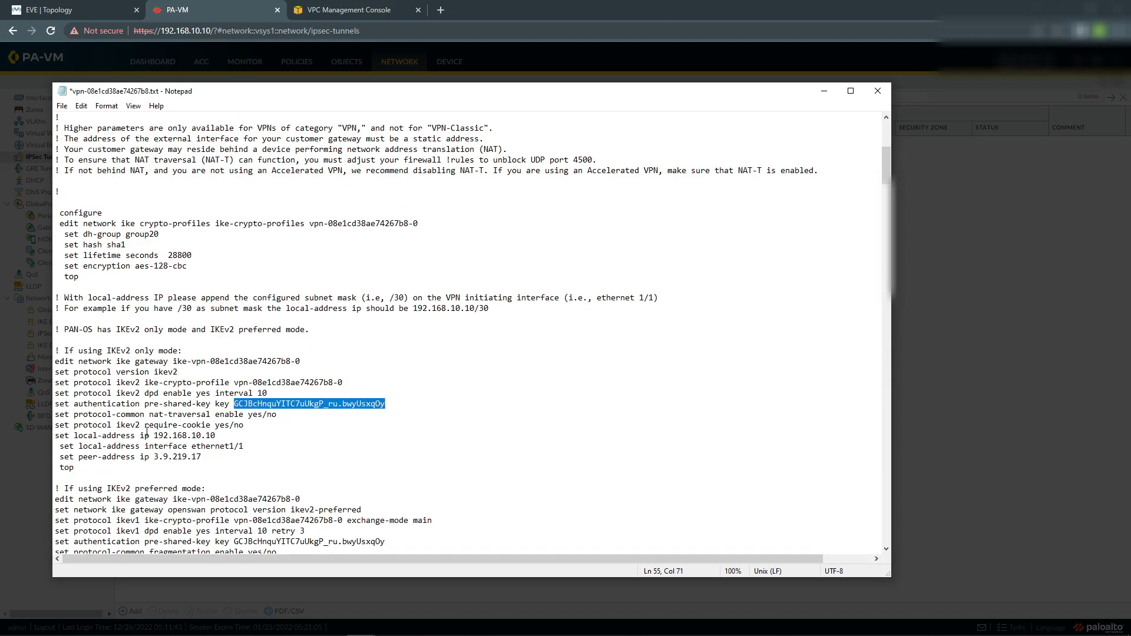
{"action": "scroll", "coordinate": [158, 451], "scroll_direction": "down", "scroll_amount": 6}
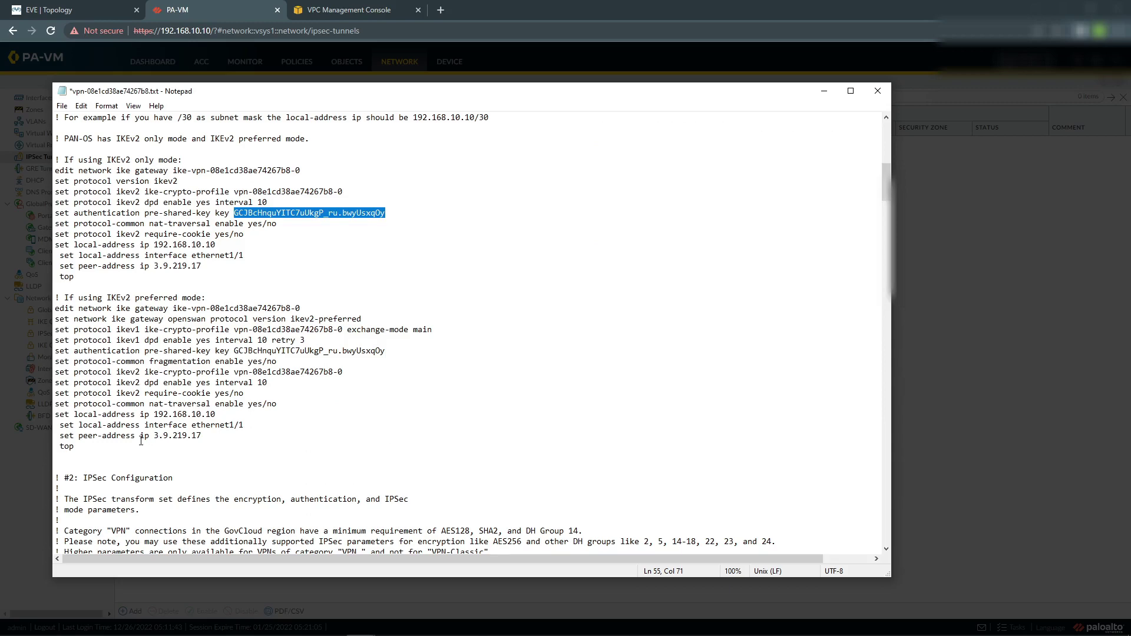
{"action": "scroll", "coordinate": [141, 441], "scroll_direction": "down", "scroll_amount": 3}
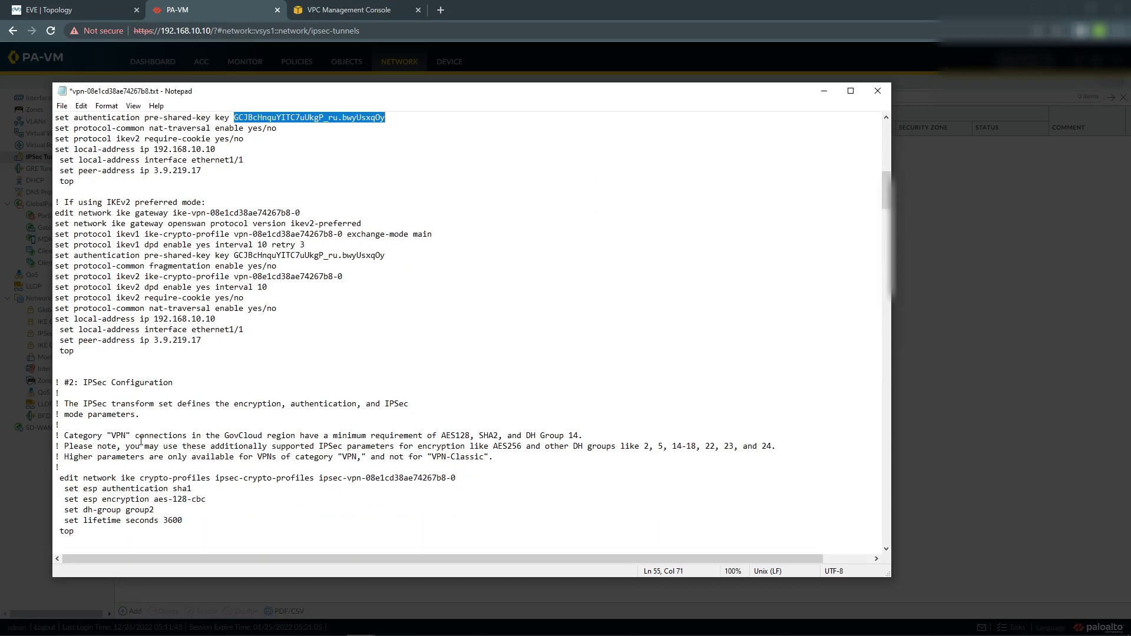
{"action": "scroll", "coordinate": [141, 441], "scroll_direction": "down", "scroll_amount": 8}
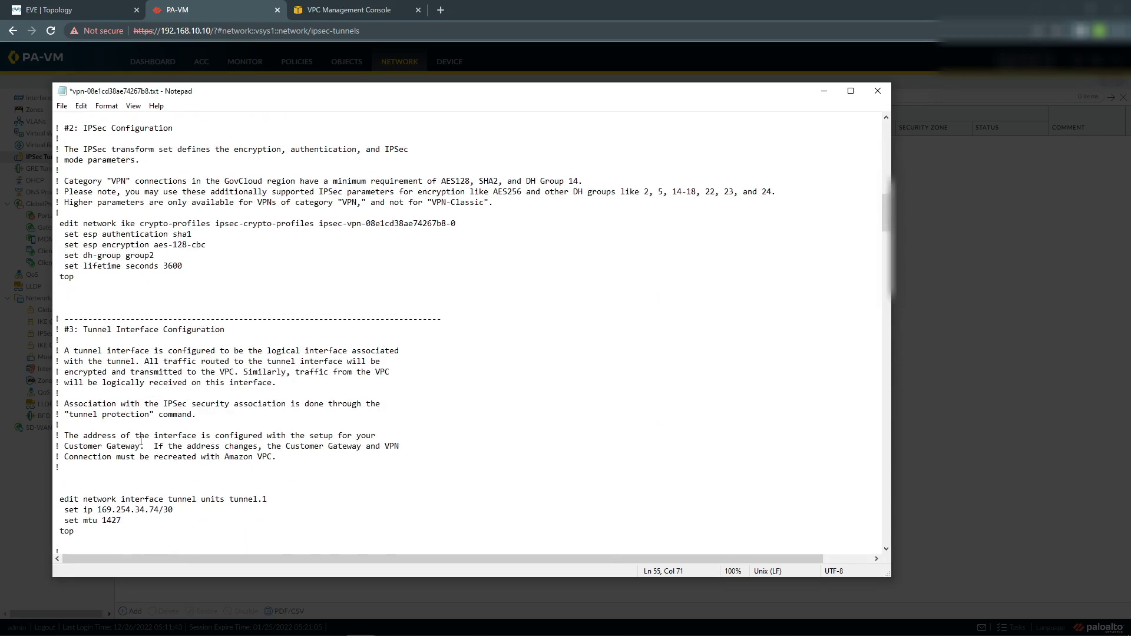
{"action": "scroll", "coordinate": [141, 440], "scroll_direction": "down", "scroll_amount": 4}
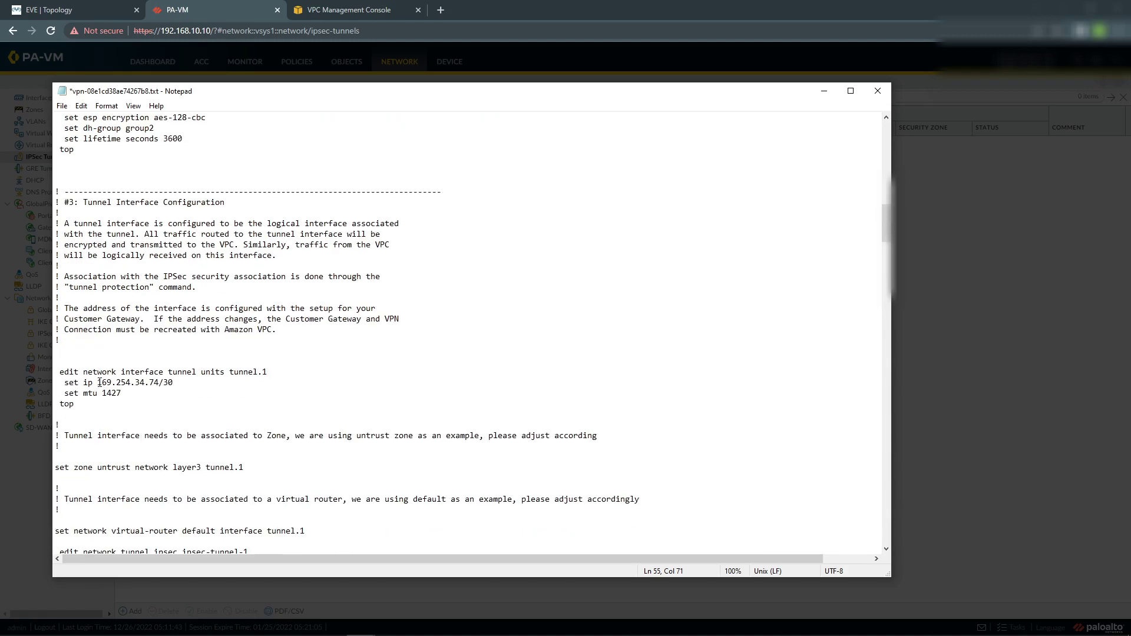
{"action": "left_click_drag", "start_coordinate": [98, 382], "coordinate": [173, 382]}
{"action": "key", "text": "ctrl+c"}
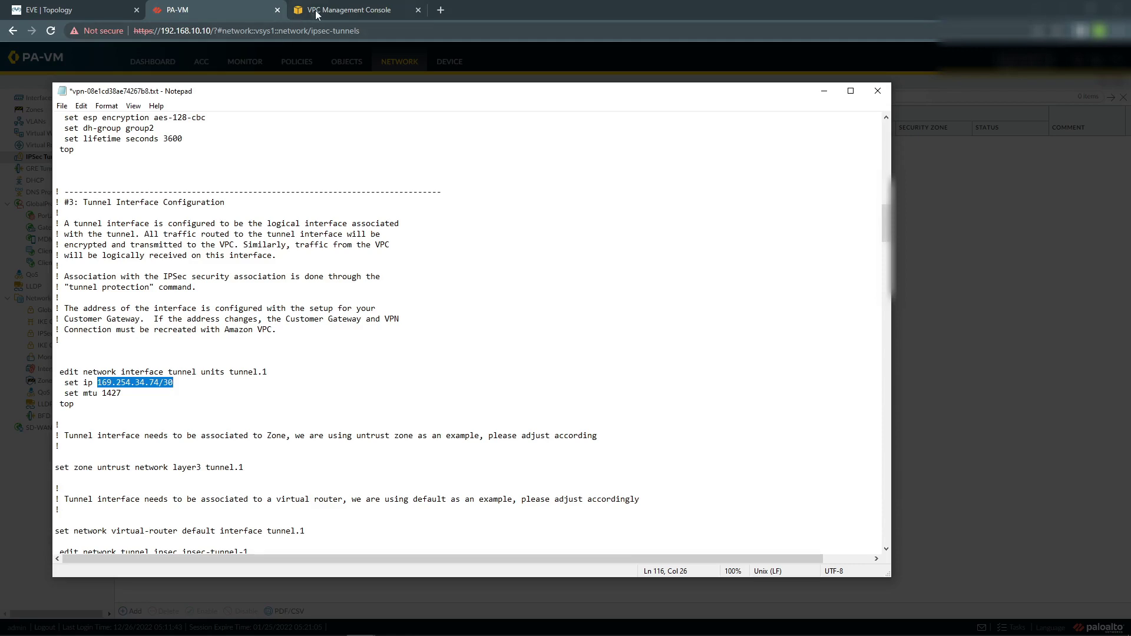
Paste 169.254.34.74/30 into the tunnel interface's empty IPv4 entry.
{"action": "left_click", "coordinate": [193, 8]}
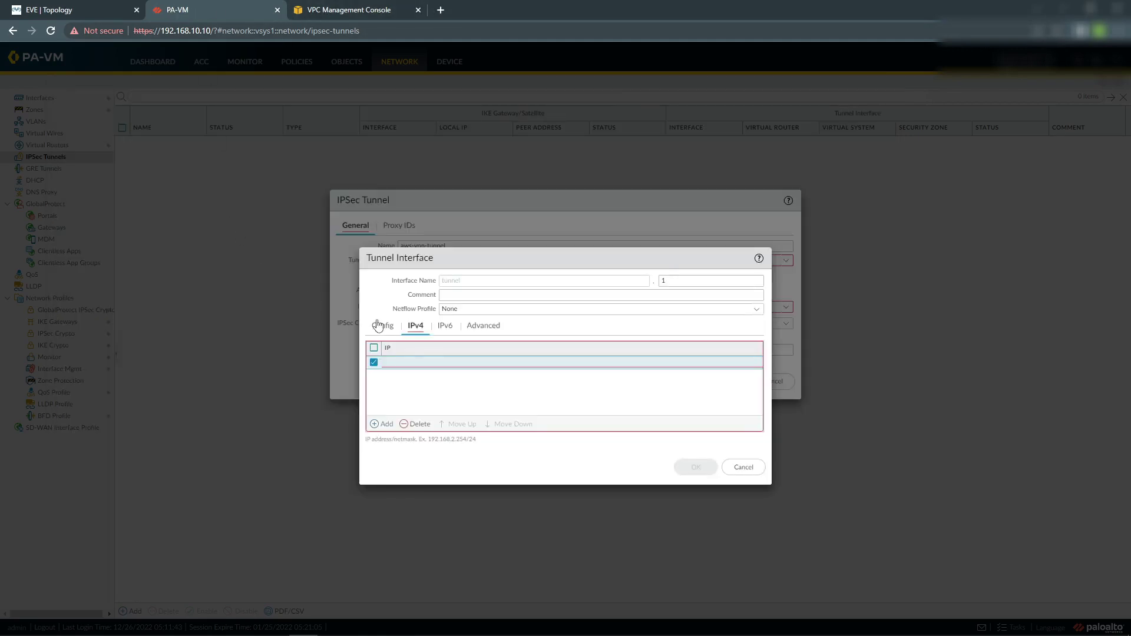
{"action": "left_click", "coordinate": [419, 361]}
{"action": "key", "text": "ctrl+v"}
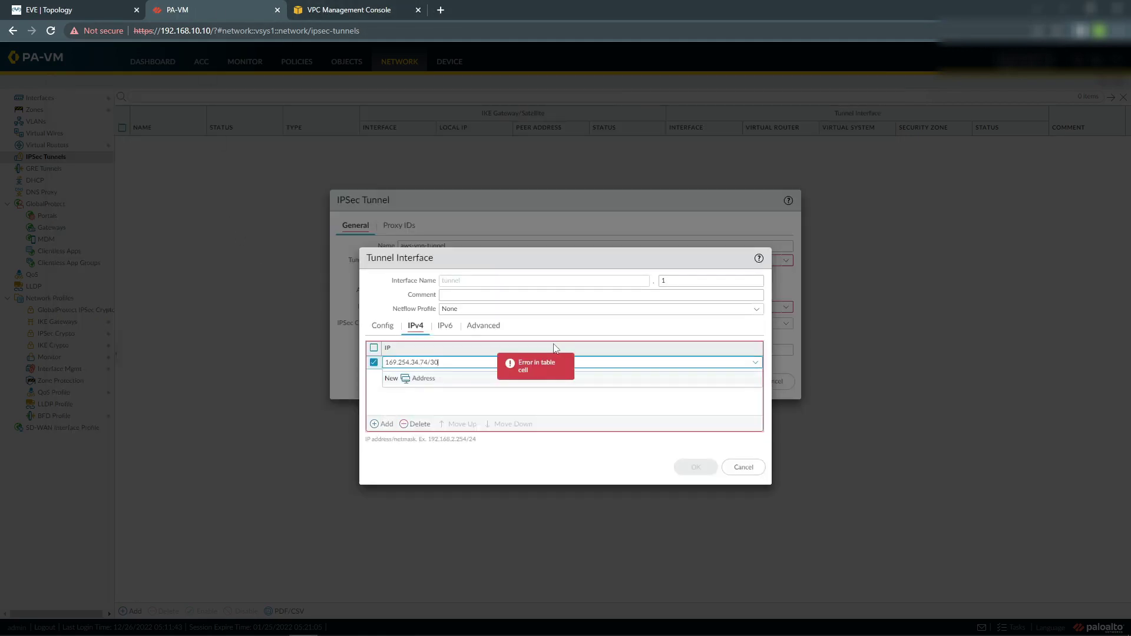
{"action": "left_click", "coordinate": [562, 333]}
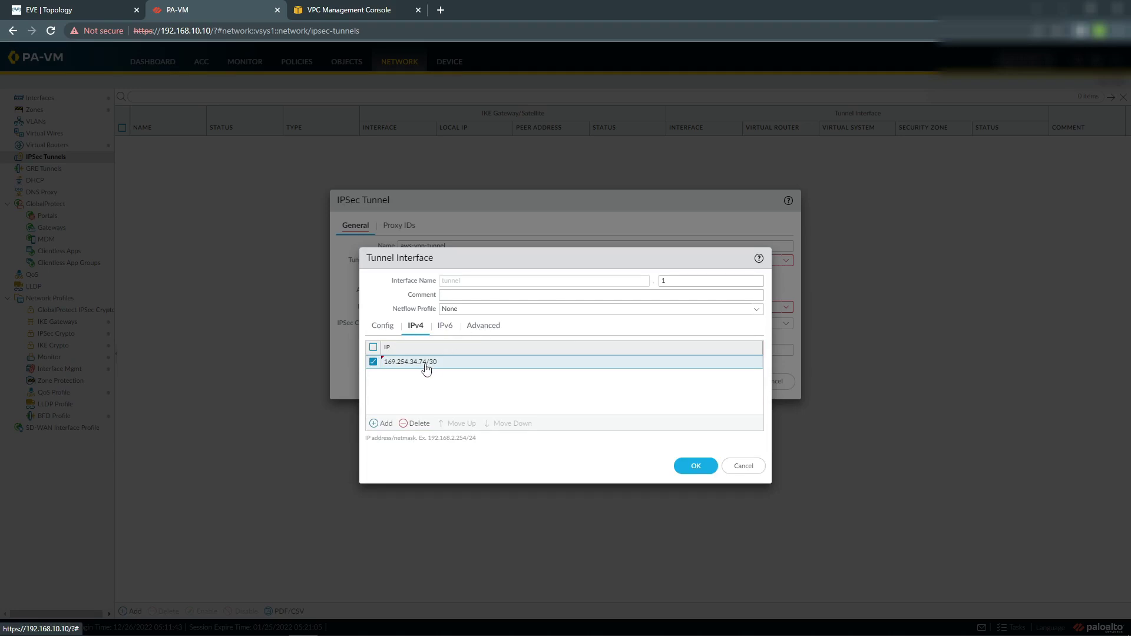
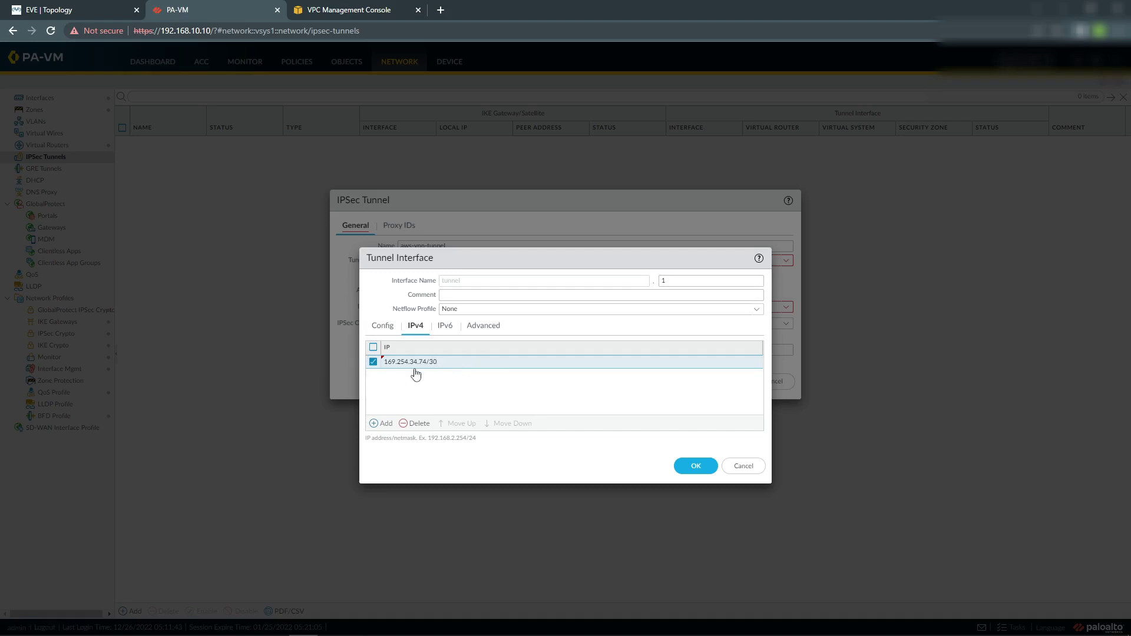
On tunnel.1's Advanced settings, choose the ping management profile and MTU 1427, then save.
{"action": "left_click", "coordinate": [494, 332]}
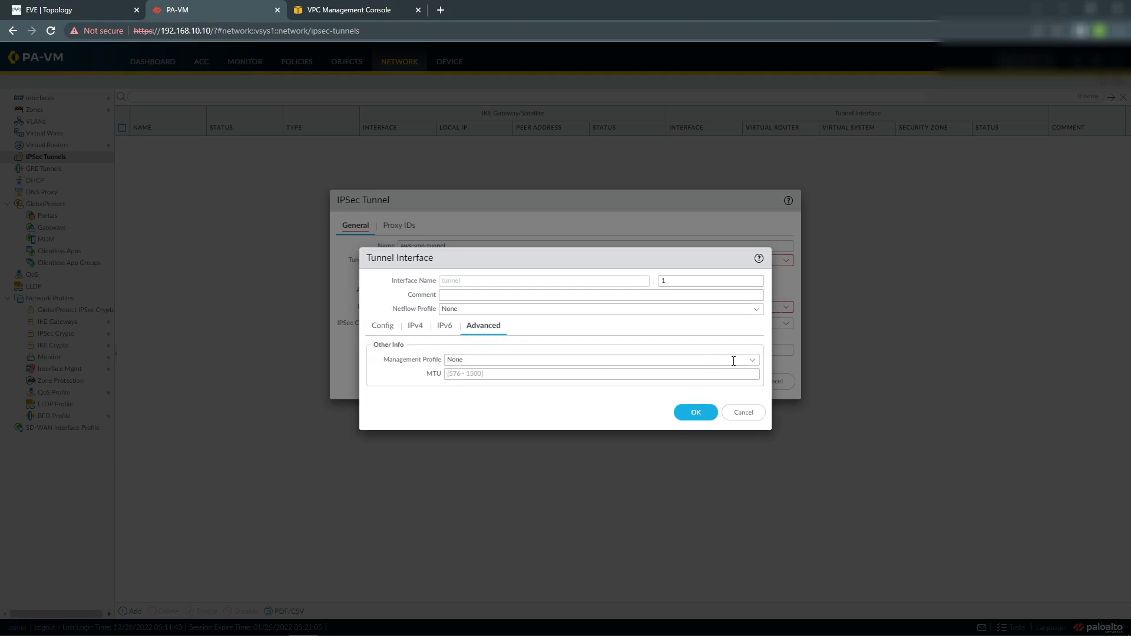
{"action": "left_click", "coordinate": [752, 359]}
{"action": "left_click", "coordinate": [458, 401]}
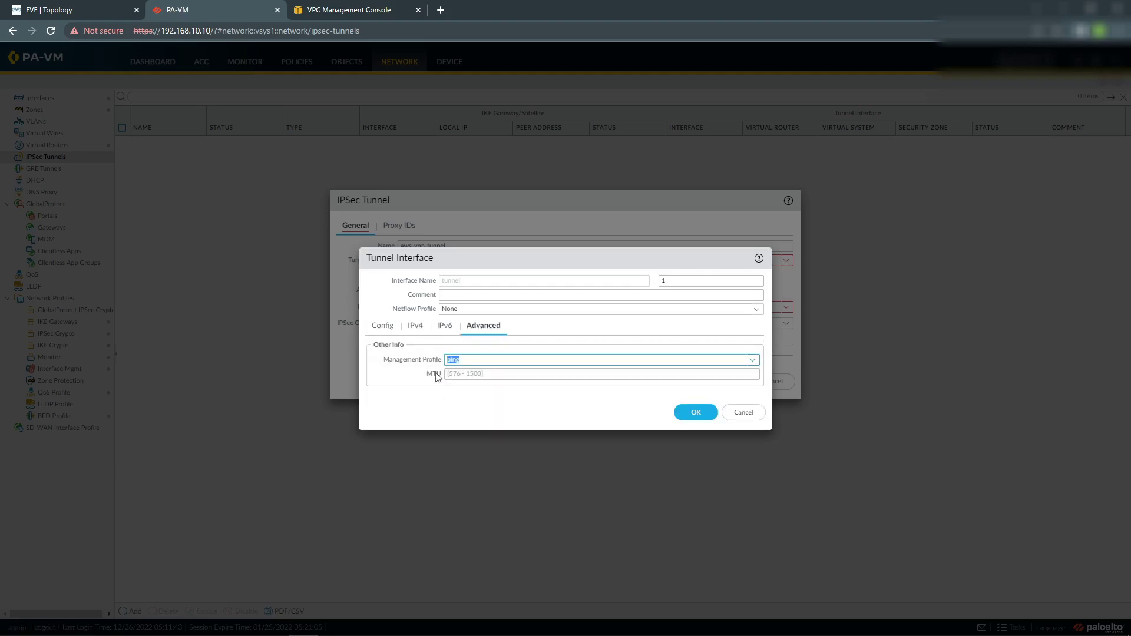
{"action": "left_click", "coordinate": [585, 374]}
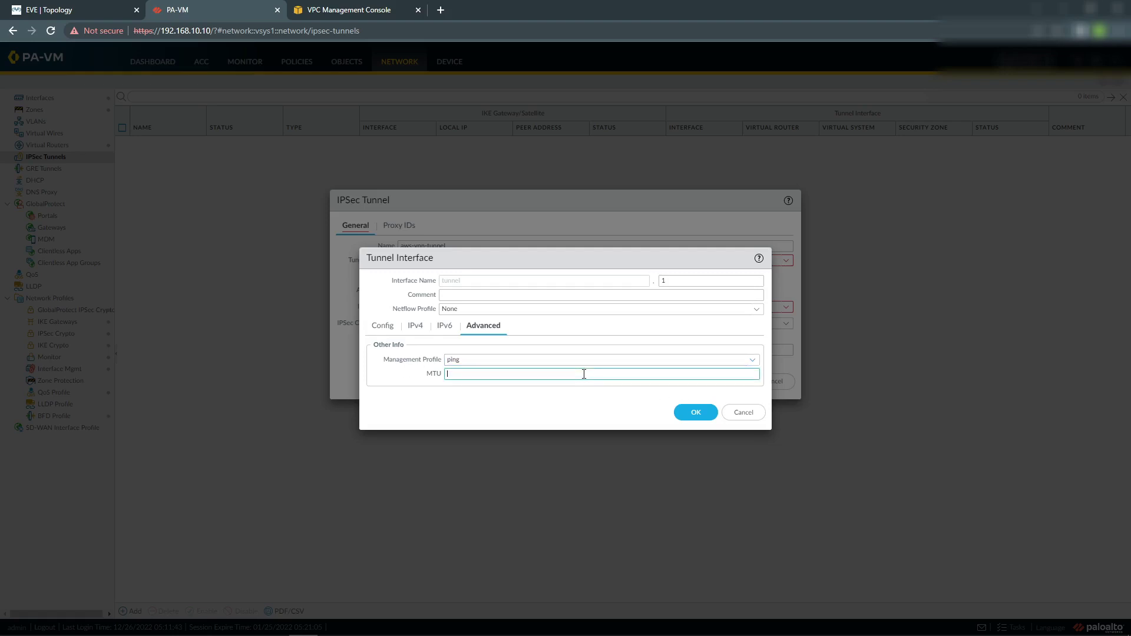
{"action": "type", "text": "1427"}
{"action": "left_click", "coordinate": [699, 412]}
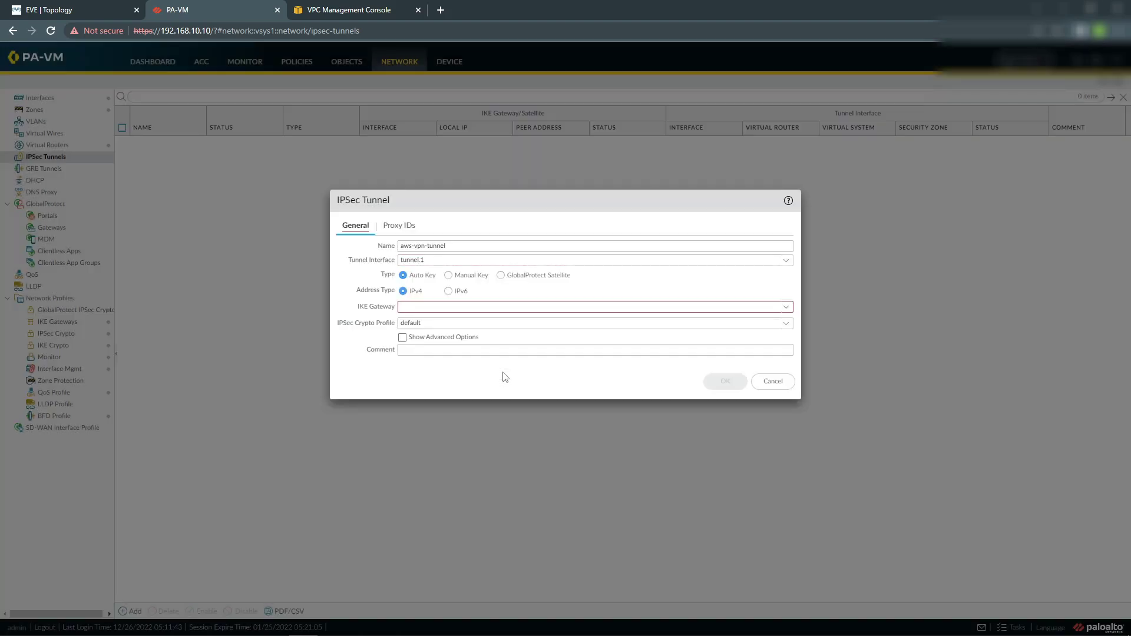
Select IKE gateway aws-ike-gw and IPSec crypto profile ipsec-aws-profile, and enable Tunnel Monitor.
{"action": "left_click", "coordinate": [785, 307]}
{"action": "left_click", "coordinate": [437, 323]}
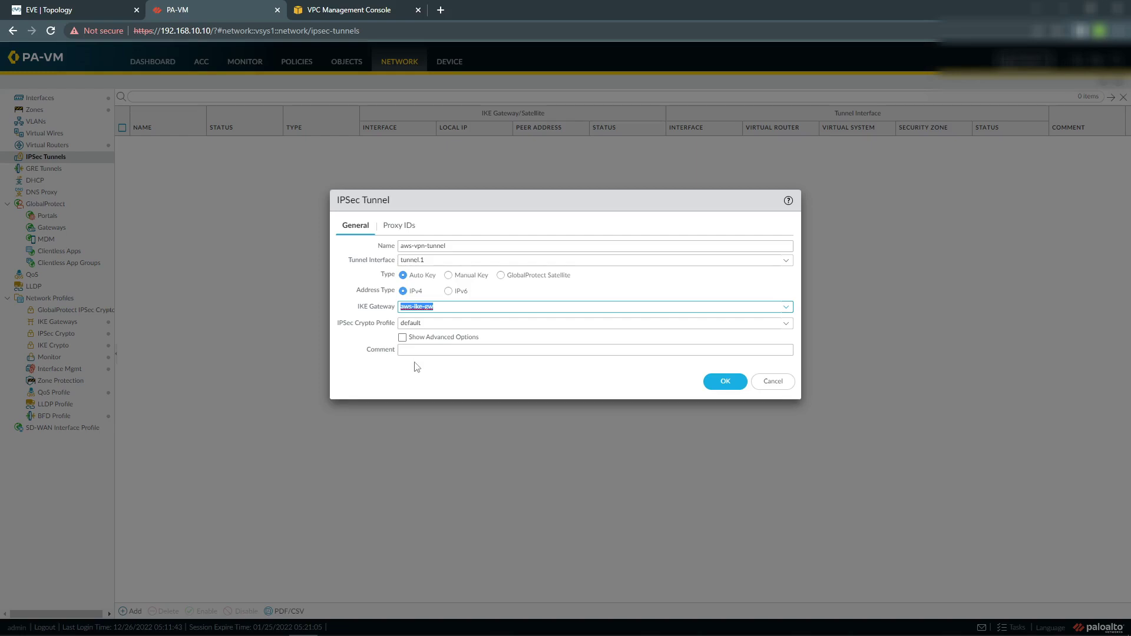
{"action": "left_click", "coordinate": [786, 323]}
{"action": "left_click", "coordinate": [462, 354]}
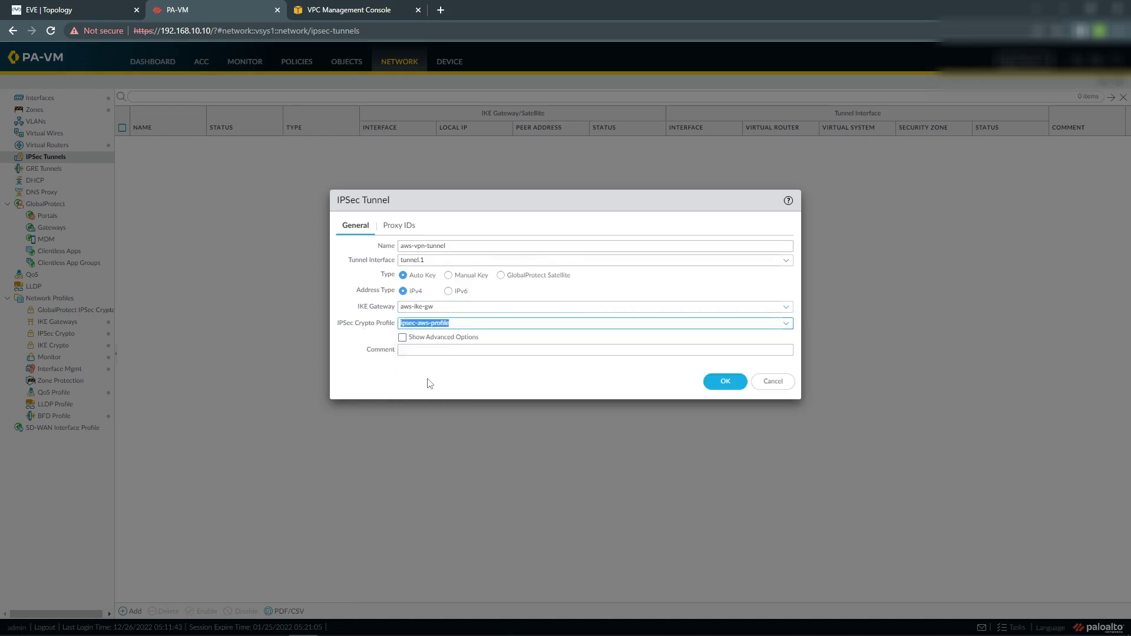
{"action": "left_click", "coordinate": [403, 337]}
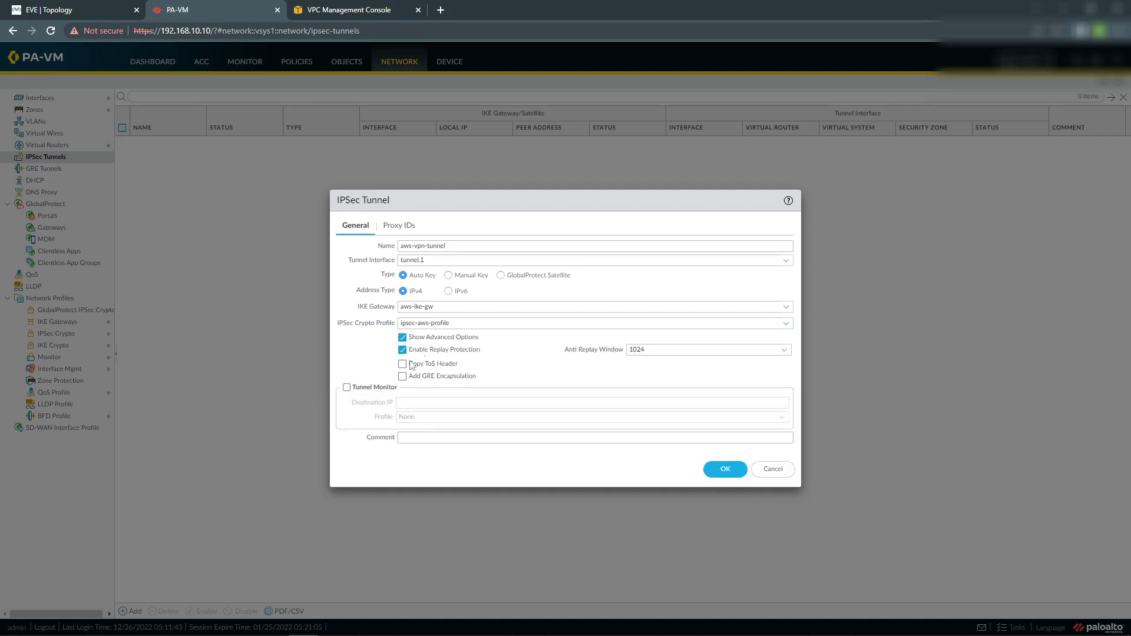
{"action": "left_click", "coordinate": [347, 387]}
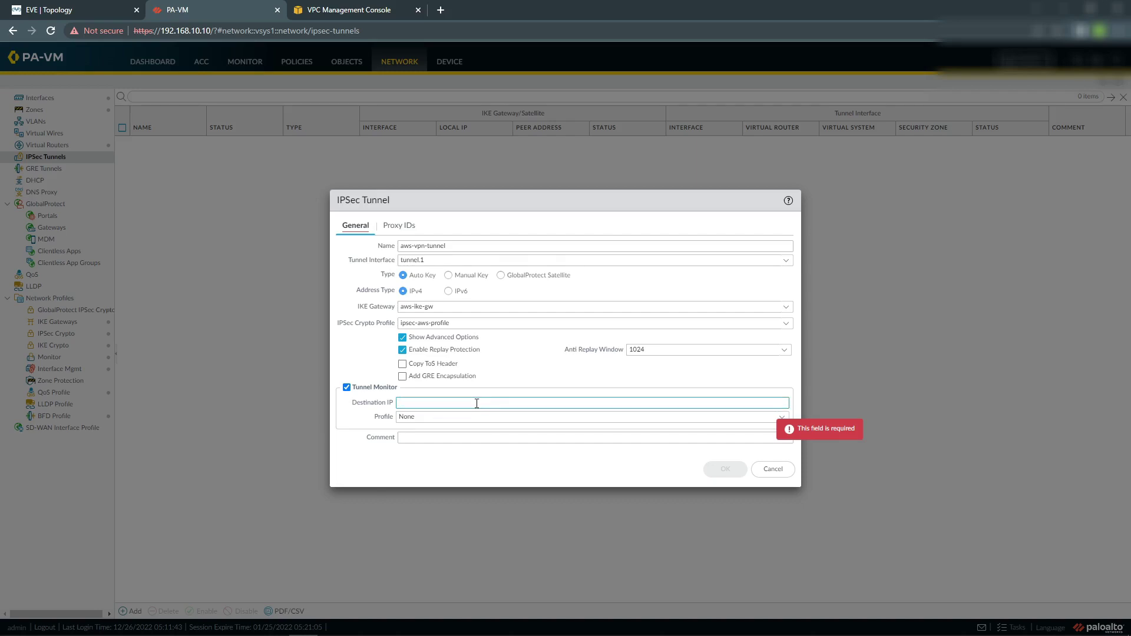
Copy Tunnel 1's inside IP 169.254.34.73 from AWS into the monitor Destination IP.
{"action": "left_click", "coordinate": [476, 404]}
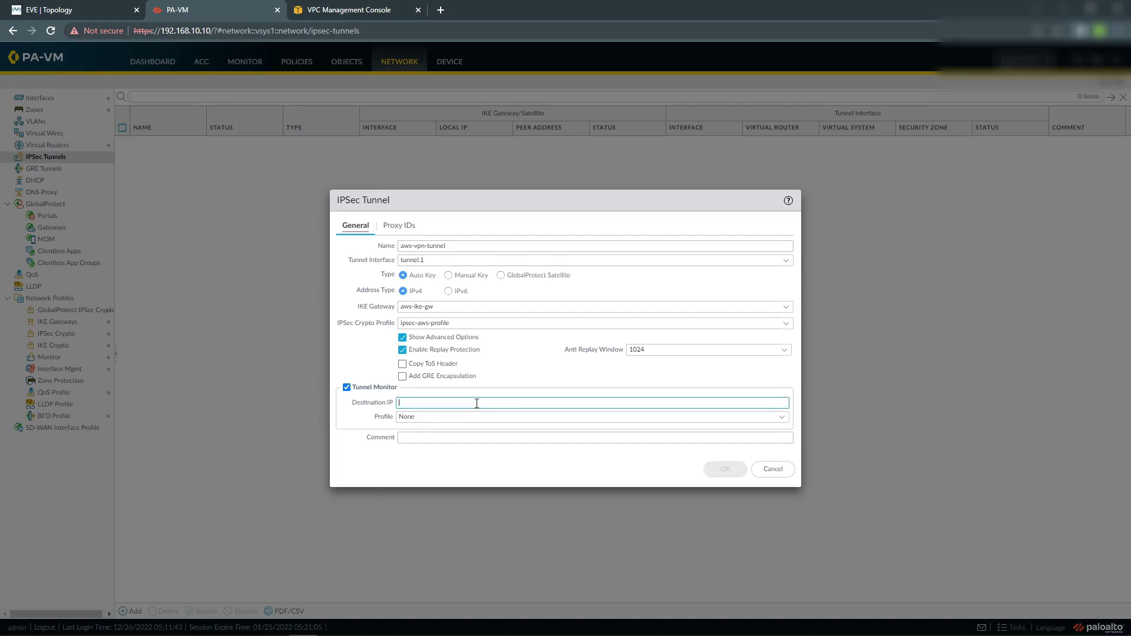
{"action": "left_click", "coordinate": [351, 13]}
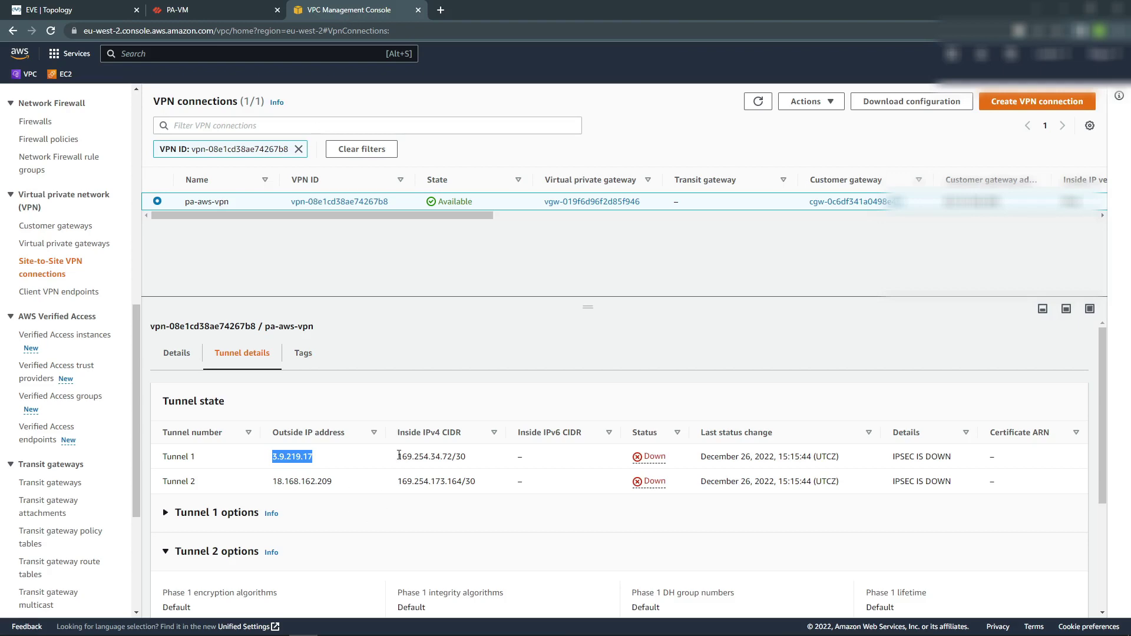
{"action": "left_click_drag", "start_coordinate": [399, 456], "coordinate": [453, 458]}
{"action": "key", "text": "ctrl+c"}
{"action": "key", "text": "ctrl+Page_Up"}
{"action": "left_click", "coordinate": [514, 403]}
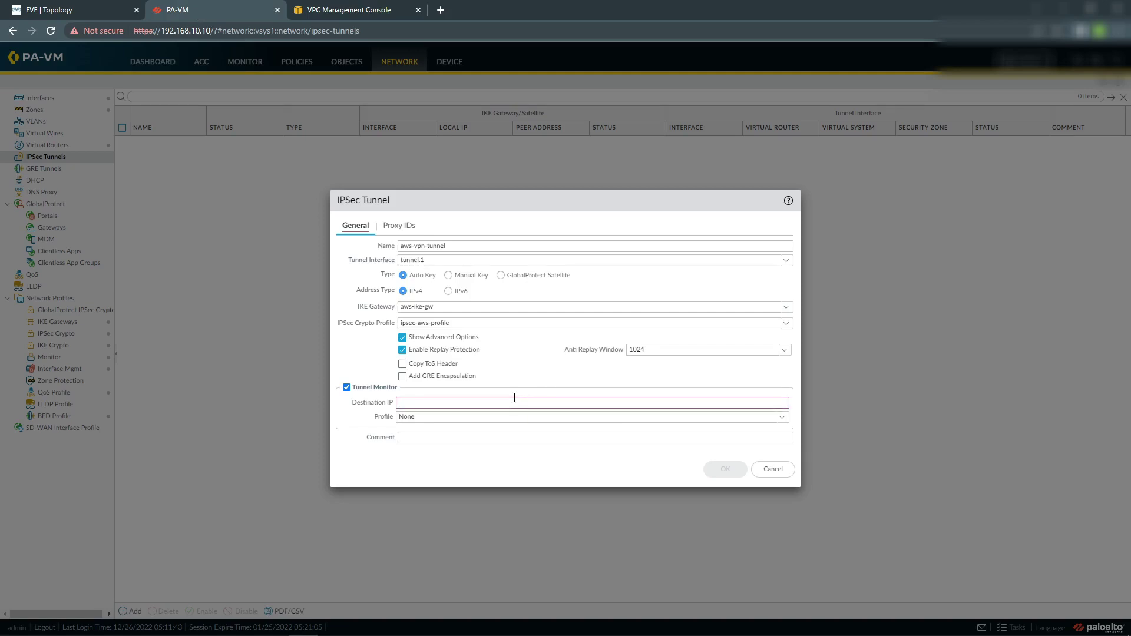
{"action": "key", "text": "ctrl+v"}
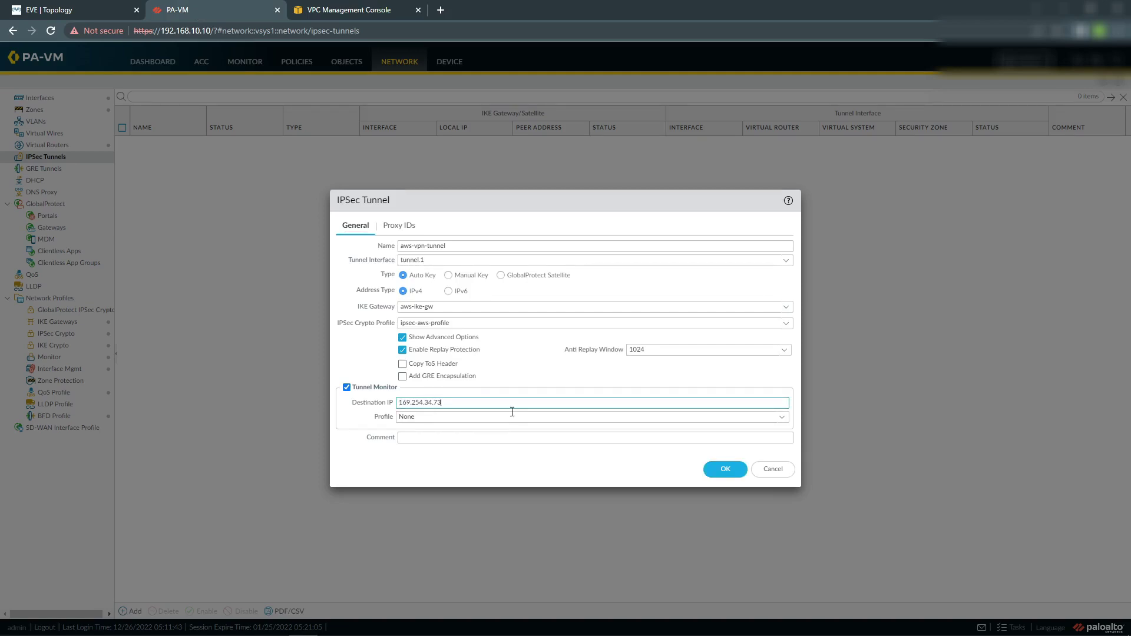
Set the monitor profile to fail-over and save the aws-vpn-tunnel IPSec tunnel.
{"action": "left_click", "coordinate": [771, 417]}
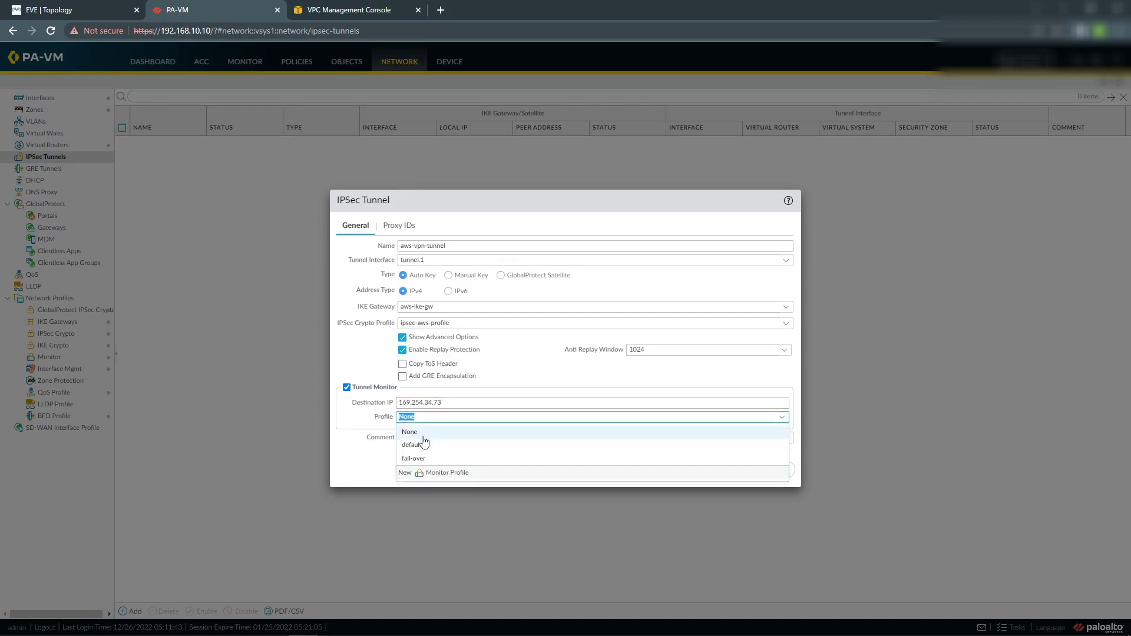
{"action": "left_click", "coordinate": [443, 461]}
{"action": "left_click", "coordinate": [435, 460]}
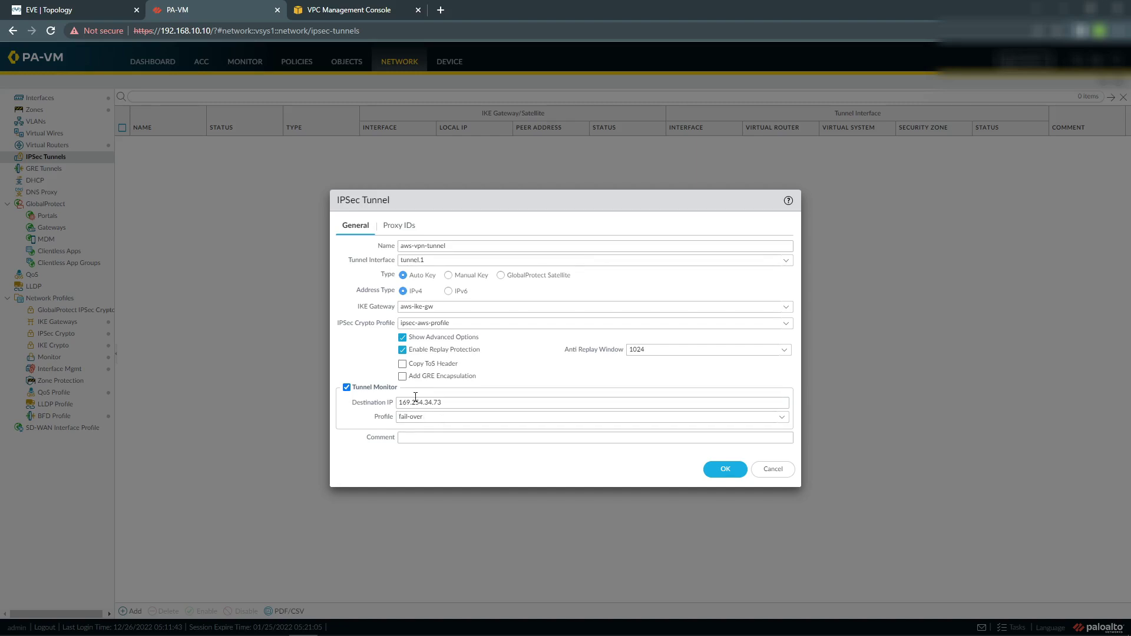
{"action": "left_click", "coordinate": [729, 471]}
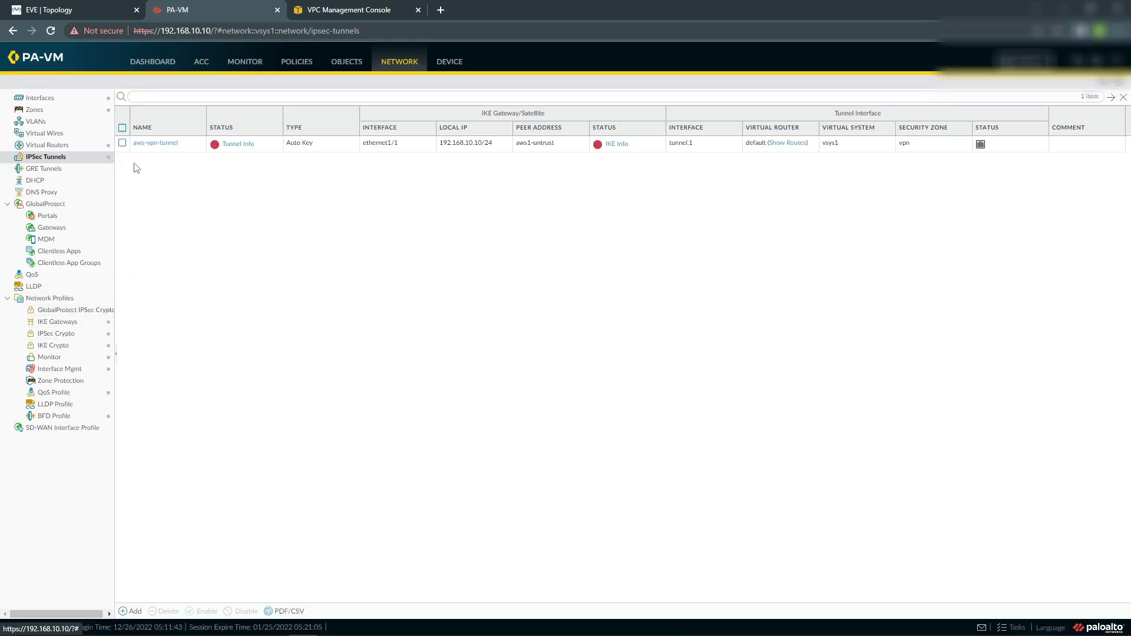
Rename IKE gateway aws-ike-gw to aws1-ike-gw, then add a new gateway named aws2-ike-gw.
{"action": "left_click", "coordinate": [63, 322]}
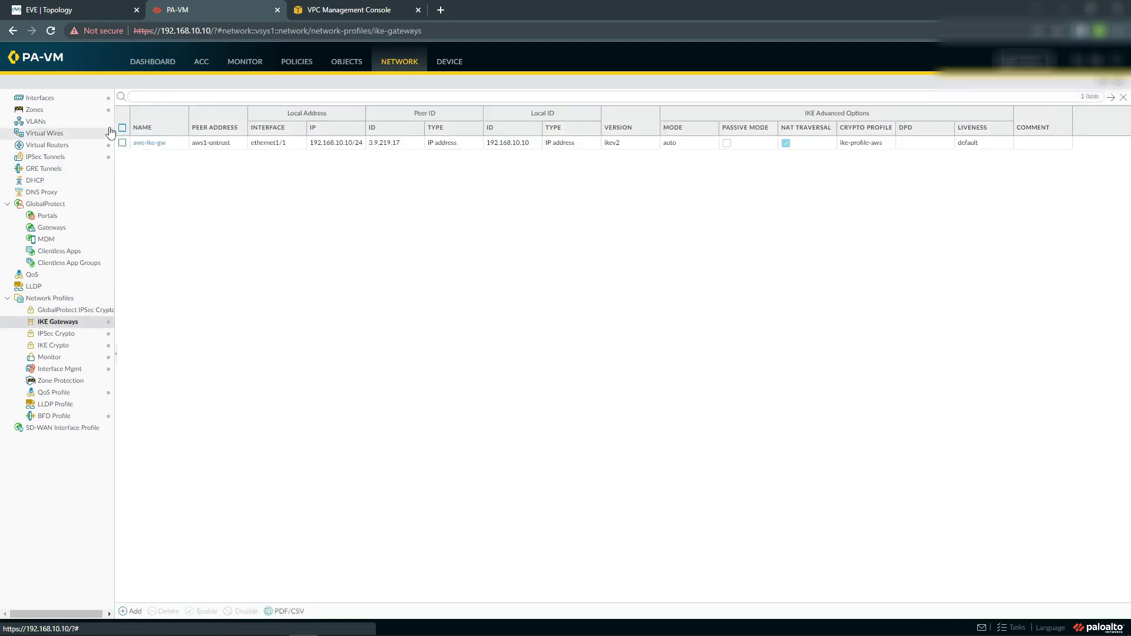
{"action": "left_click", "coordinate": [155, 145]}
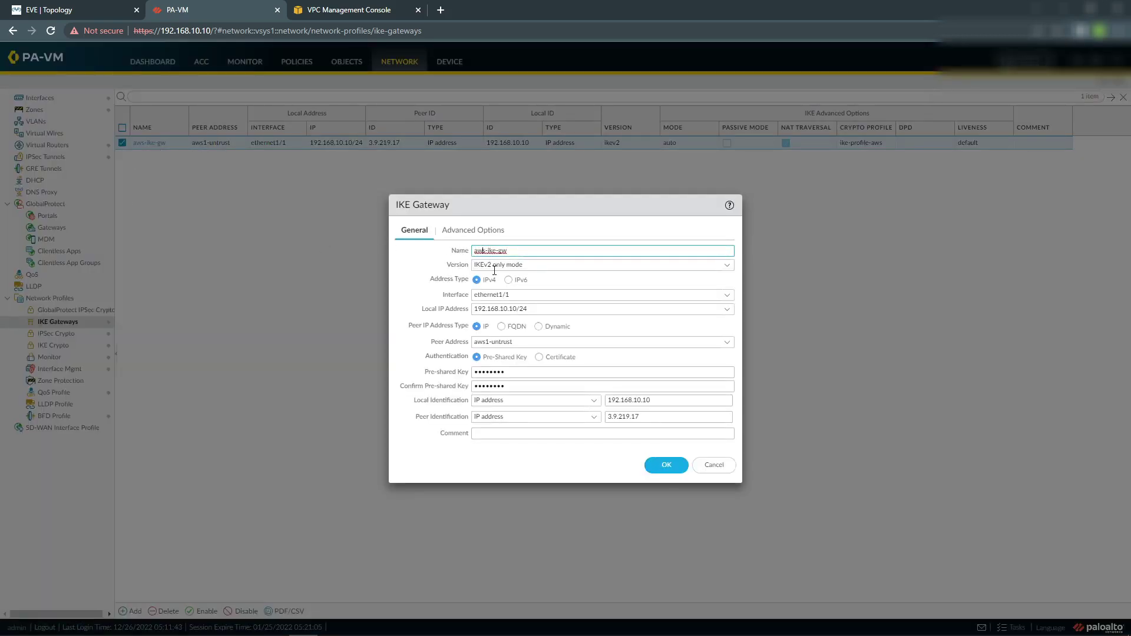
{"action": "type", "text": "1"}
{"action": "left_click", "coordinate": [671, 465]}
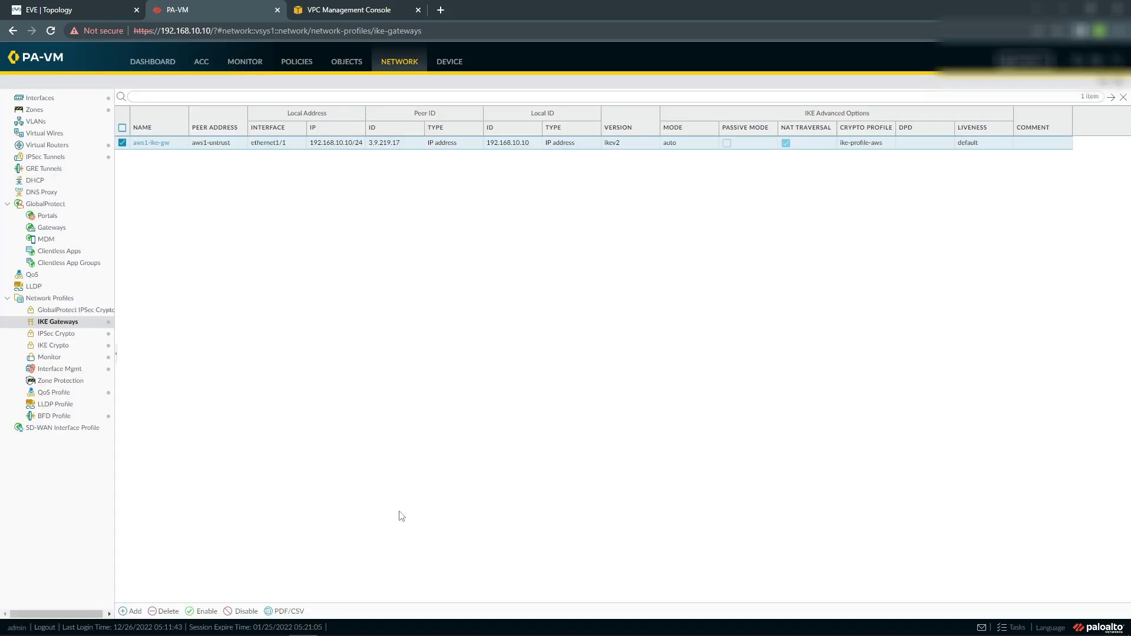
{"action": "left_click", "coordinate": [132, 611]}
{"action": "type", "text": "aws2-ike-gw"}
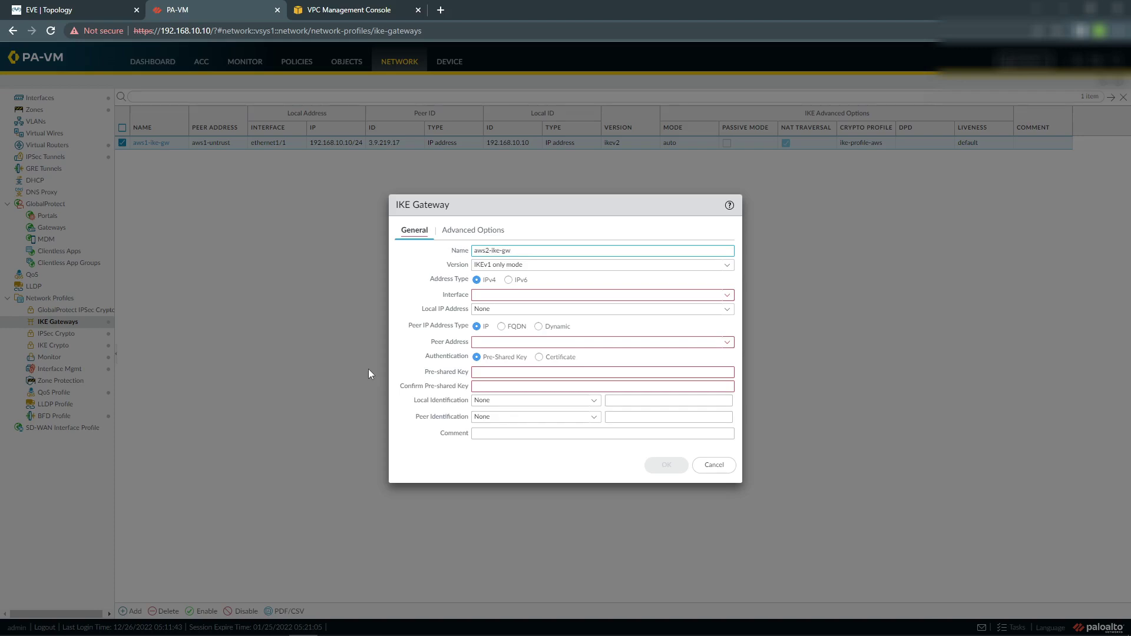
Configure aws2-ike-gw: IKEv2 only mode, ethernet1/1, local IP 192.168.10.10/24, peer aws2-untrust.
{"action": "left_click", "coordinate": [725, 265]}
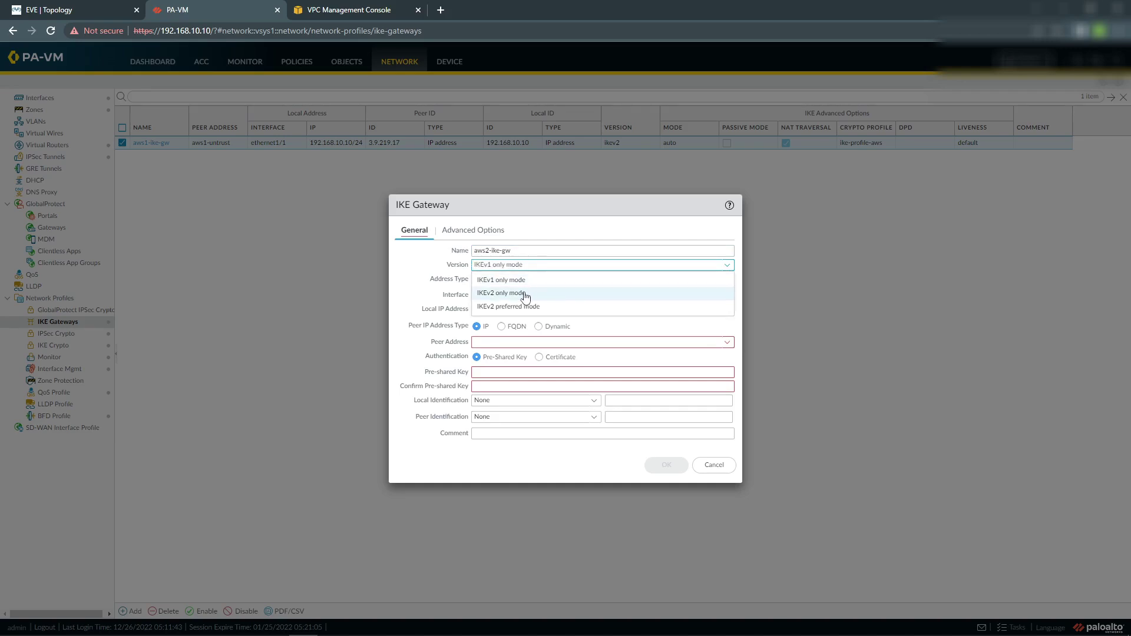
{"action": "left_click", "coordinate": [564, 291]}
{"action": "left_click", "coordinate": [728, 294]}
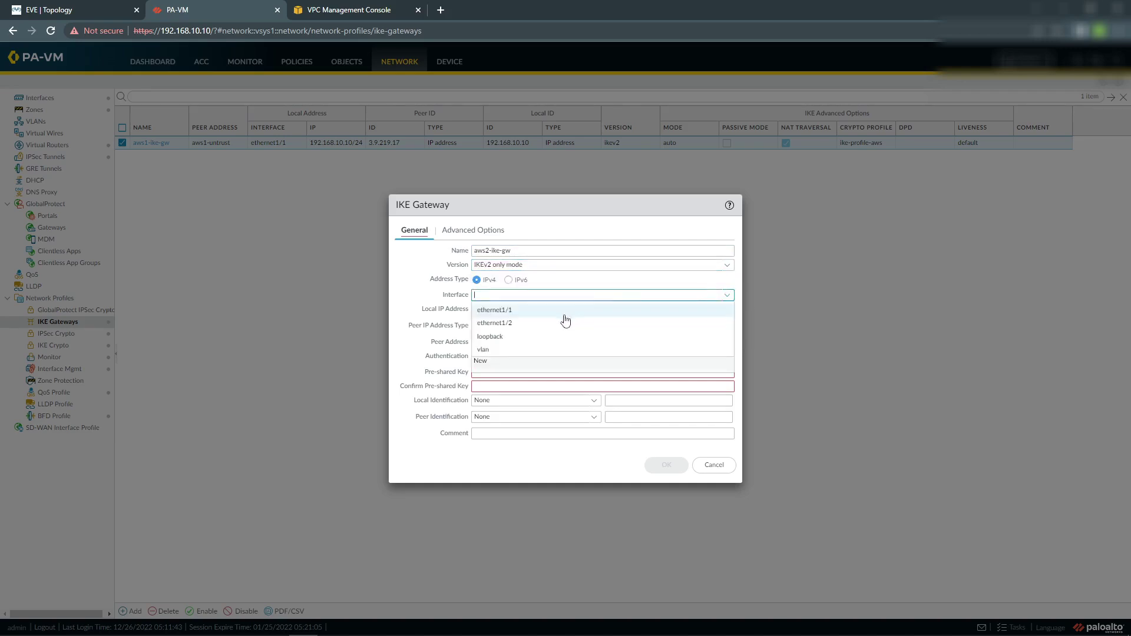
{"action": "left_click", "coordinate": [539, 315]}
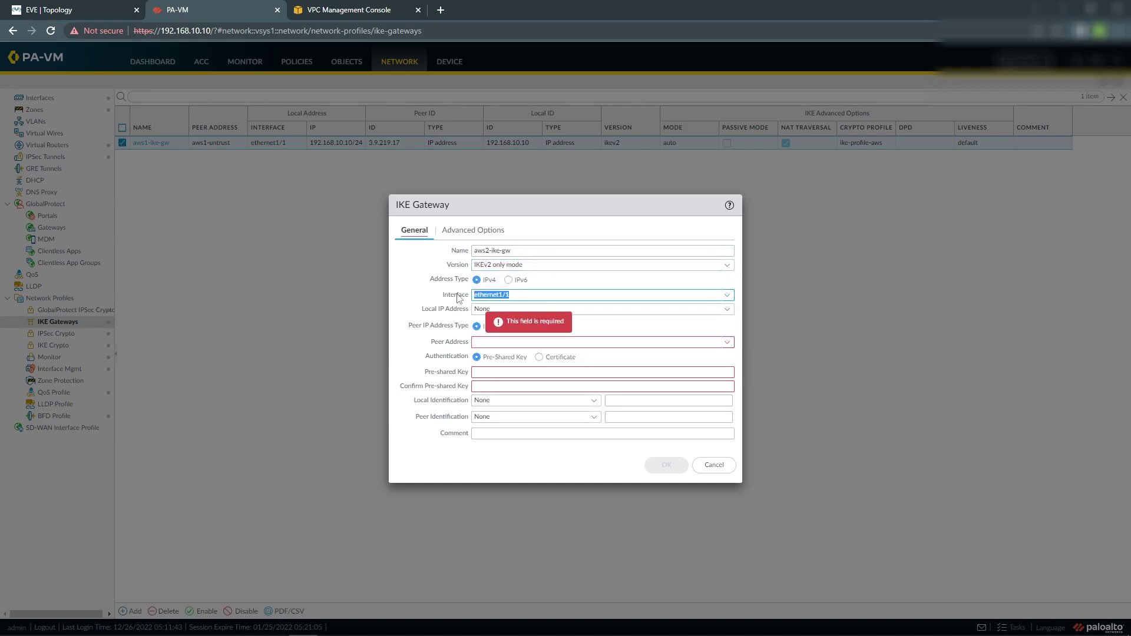
{"action": "left_click", "coordinate": [728, 311]}
{"action": "left_click", "coordinate": [583, 335]}
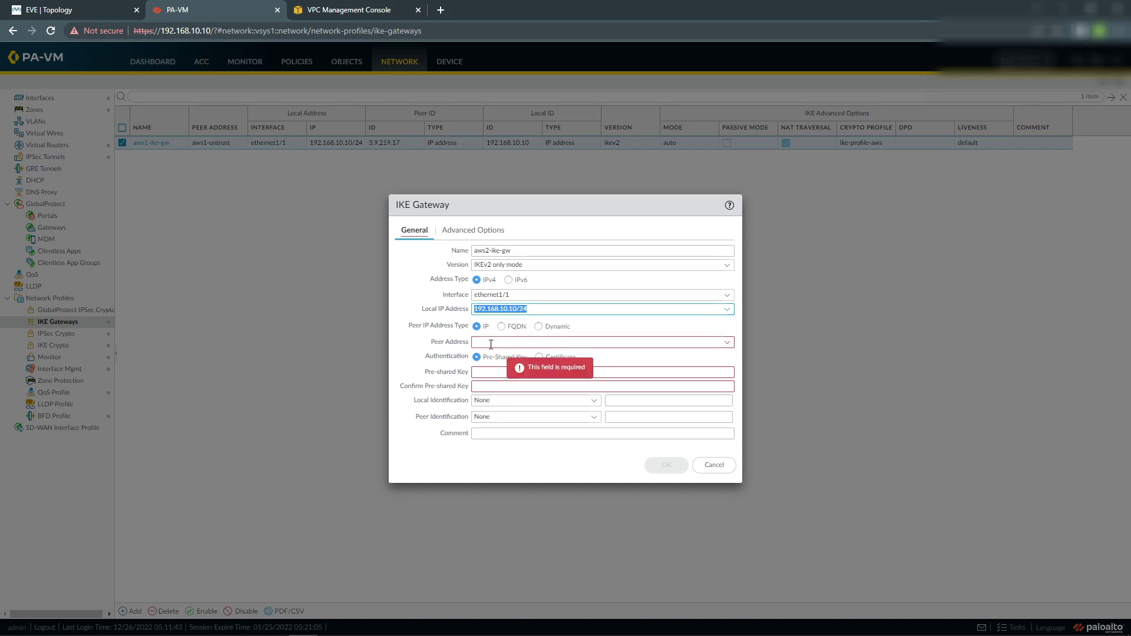
{"action": "left_click", "coordinate": [728, 342]}
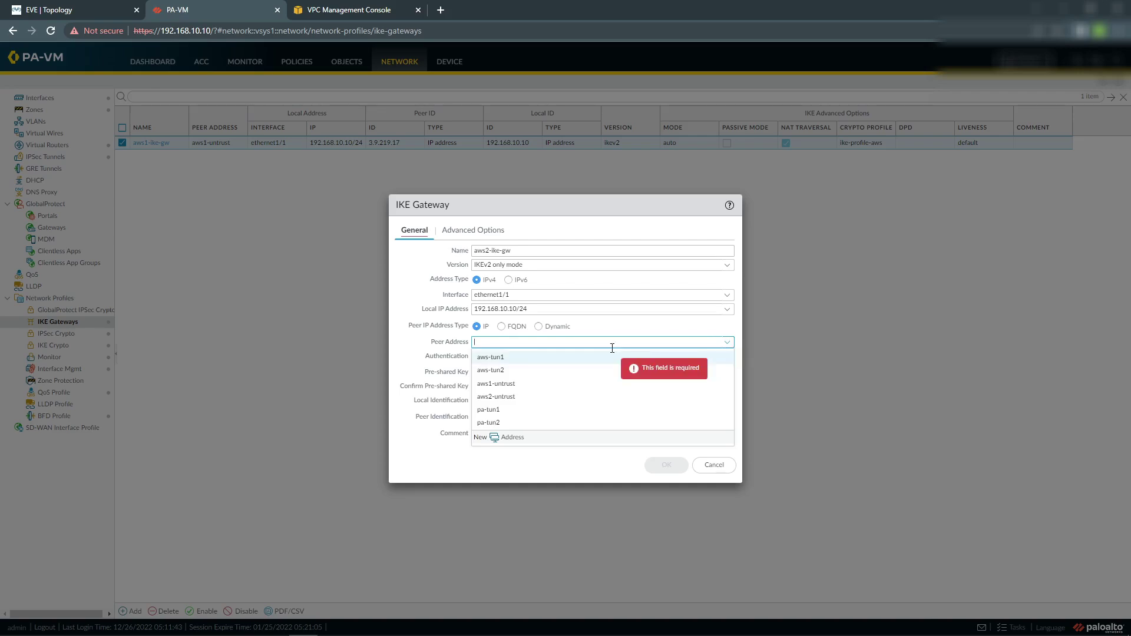
{"action": "left_click", "coordinate": [498, 396]}
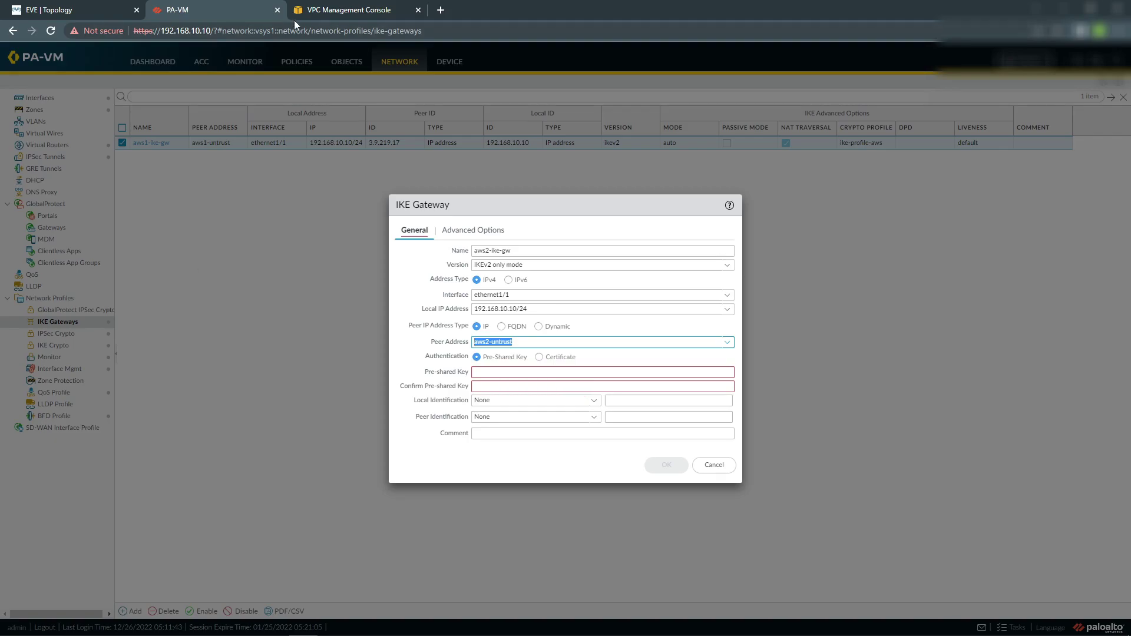
{"action": "left_click", "coordinate": [335, 13]}
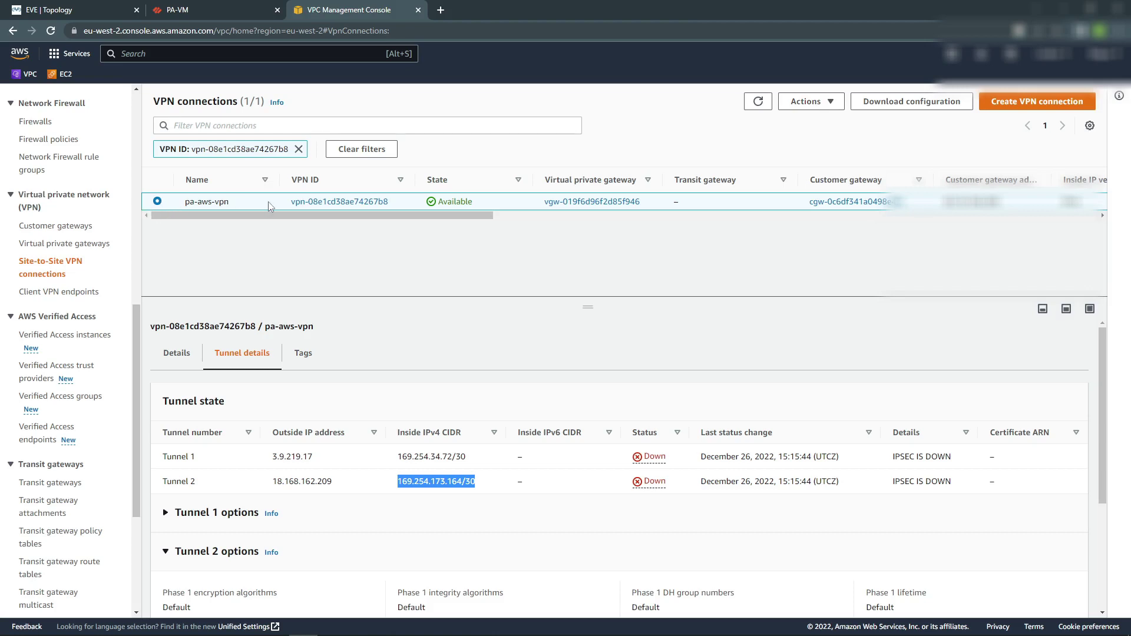
Open Modify VPN tunnel options for tunnel 18.168.162.209 and copy its pre-shared key.
{"action": "left_click", "coordinate": [829, 102]}
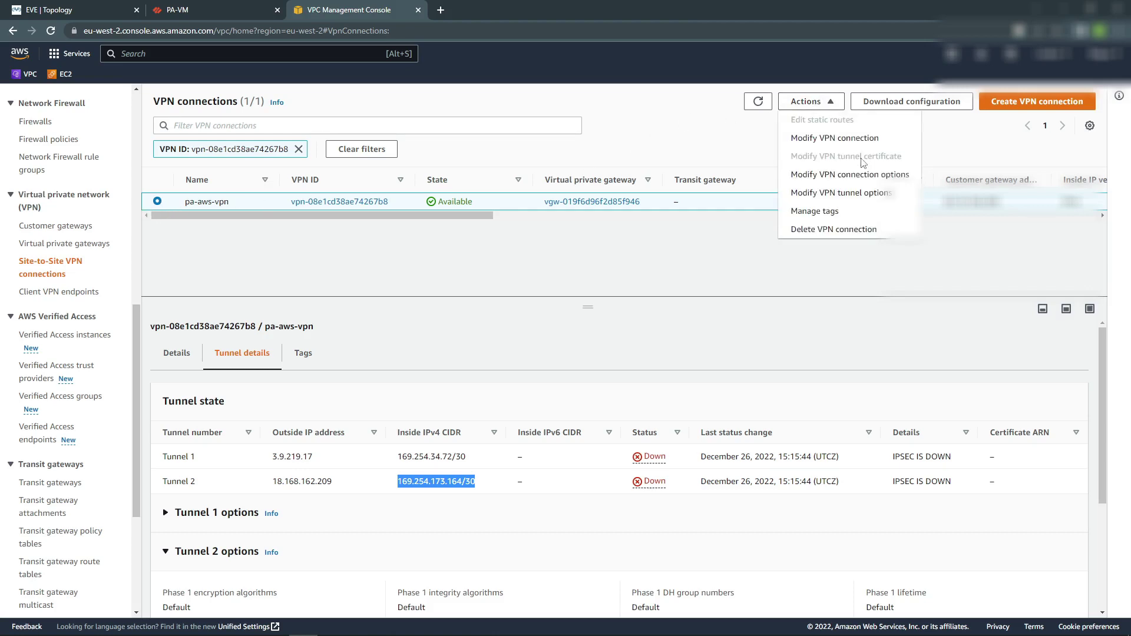
{"action": "left_click", "coordinate": [842, 194]}
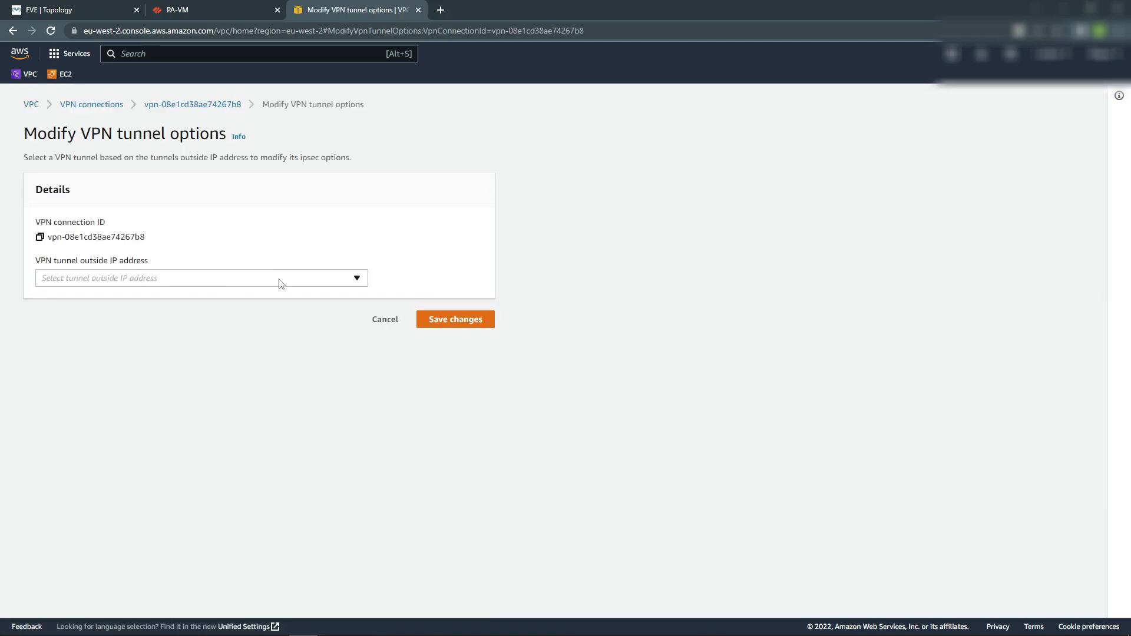
{"action": "left_click", "coordinate": [356, 279]}
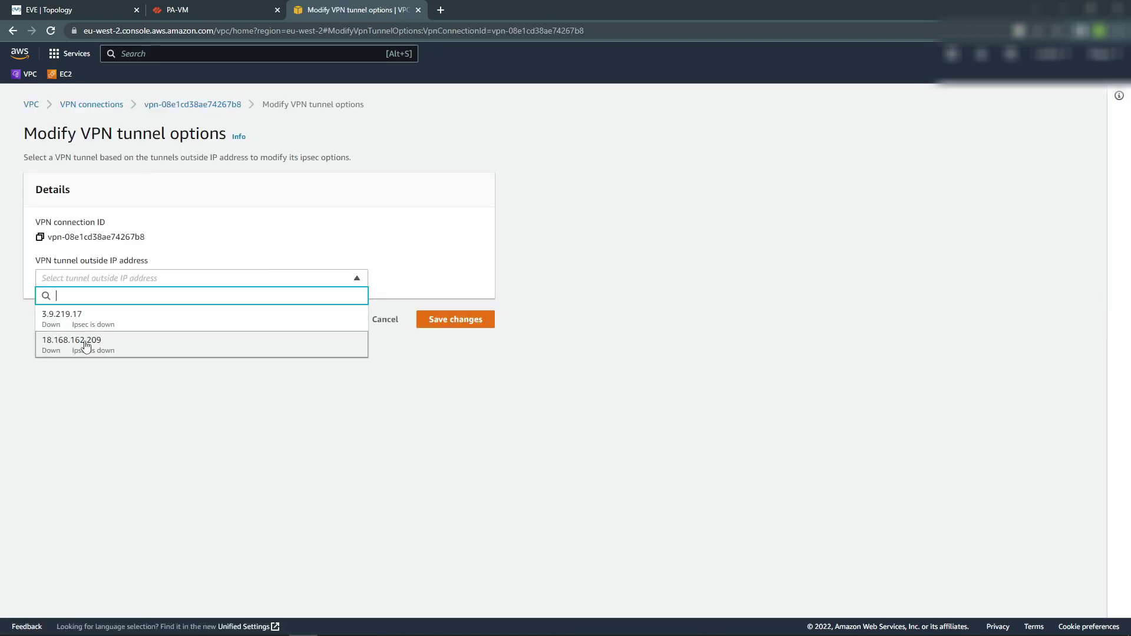
{"action": "left_click", "coordinate": [86, 346]}
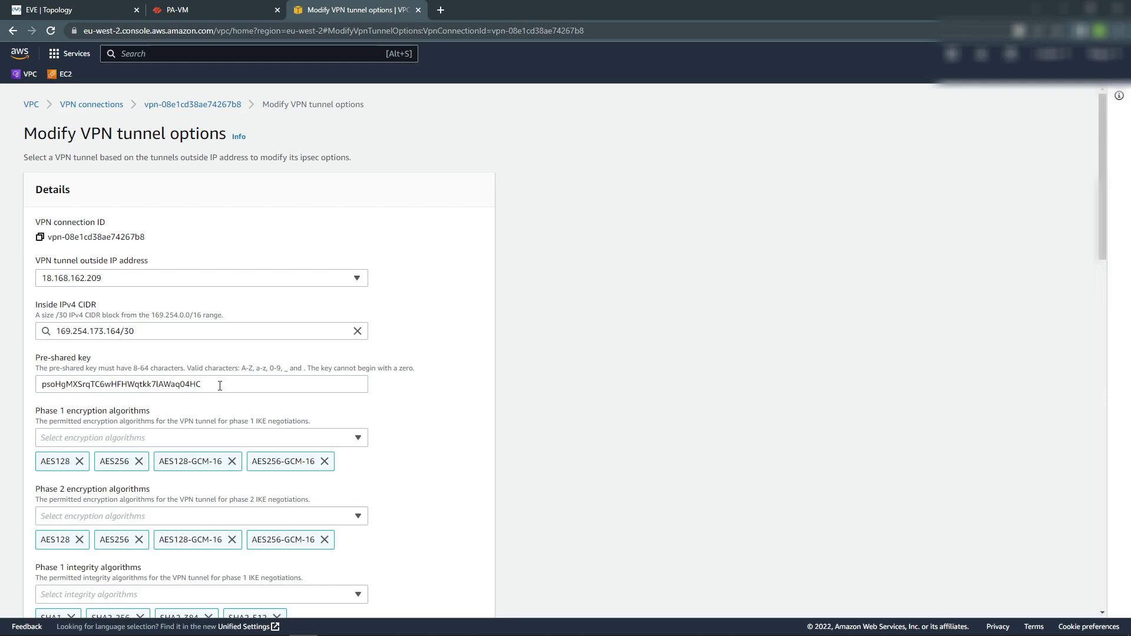
{"action": "left_click_drag", "start_coordinate": [220, 386], "coordinate": [40, 386]}
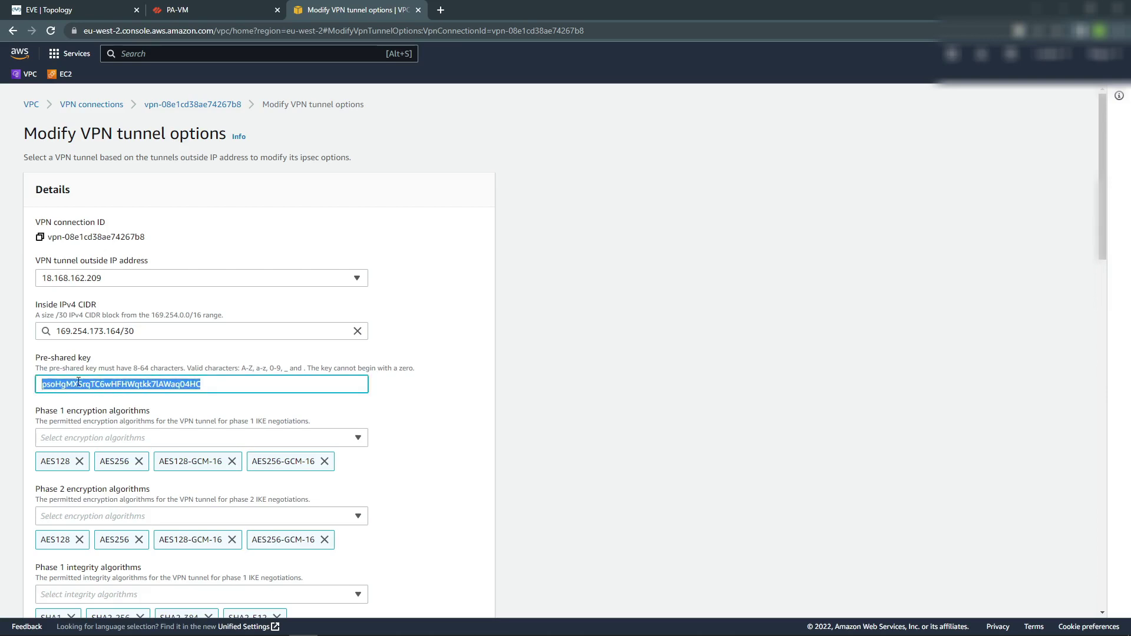
{"action": "left_click", "coordinate": [195, 10]}
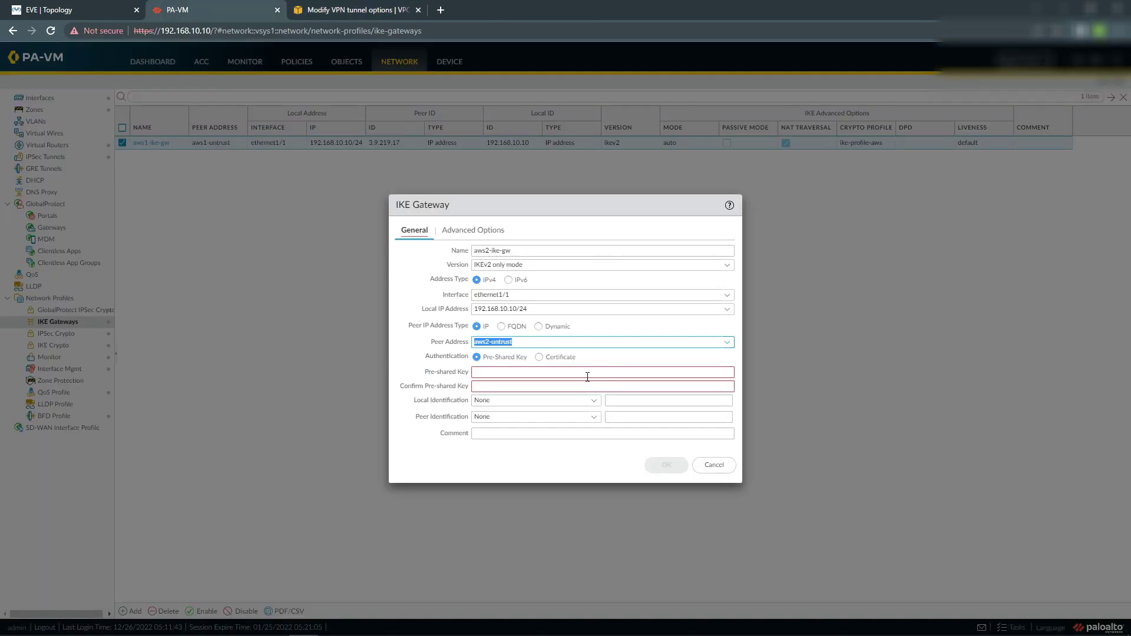
Paste the AWS pre-shared key into both Pre-shared Key and Confirm fields.
{"action": "left_click", "coordinate": [587, 373]}
{"action": "key", "text": "ctrl+v"}
{"action": "left_click", "coordinate": [577, 387]}
{"action": "key", "text": "ctrl+v"}
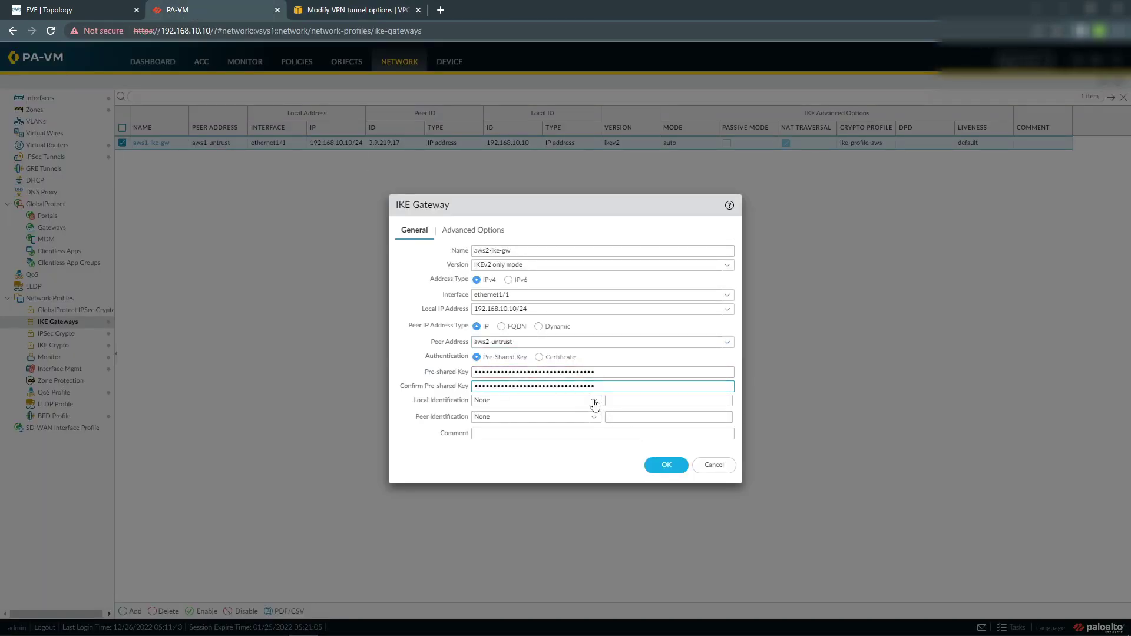
Set local and peer identification types to IP address, with local ID 192.168.10.10.
{"action": "left_click", "coordinate": [594, 404]}
{"action": "left_click", "coordinate": [509, 443]}
{"action": "left_click", "coordinate": [591, 417]}
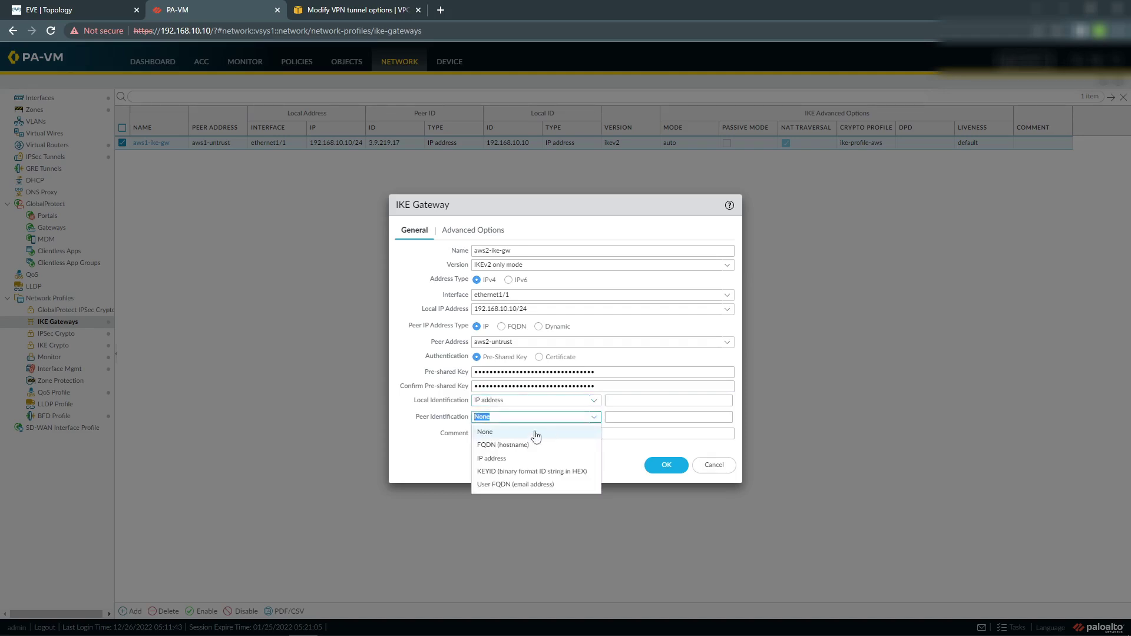
{"action": "left_click", "coordinate": [512, 460]}
{"action": "left_click", "coordinate": [626, 400]}
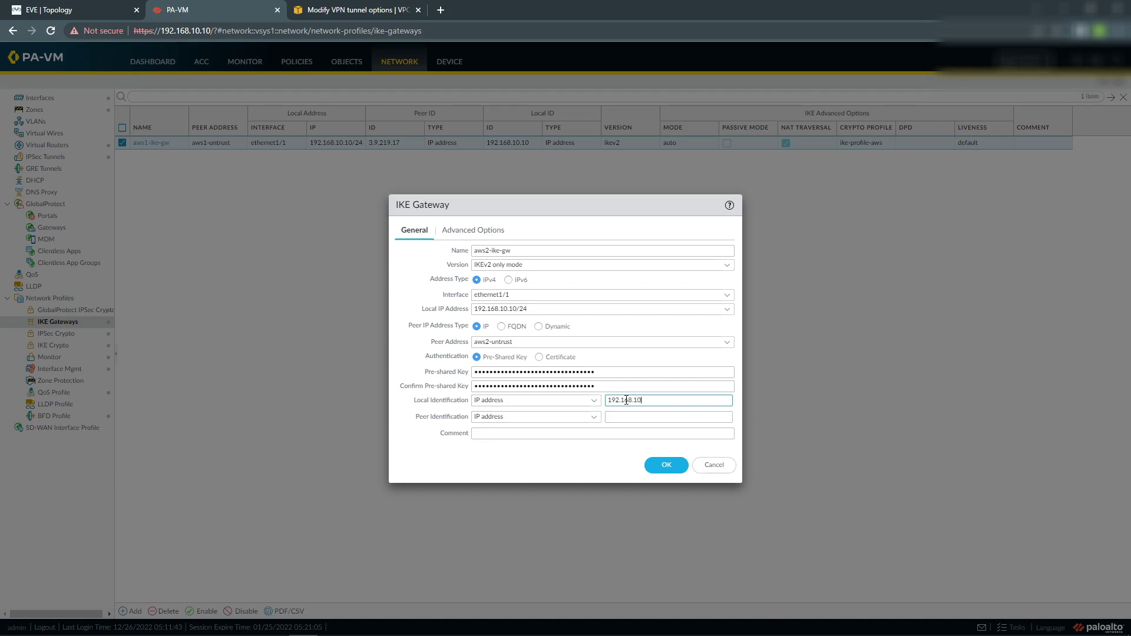
{"action": "left_click", "coordinate": [356, 12]}
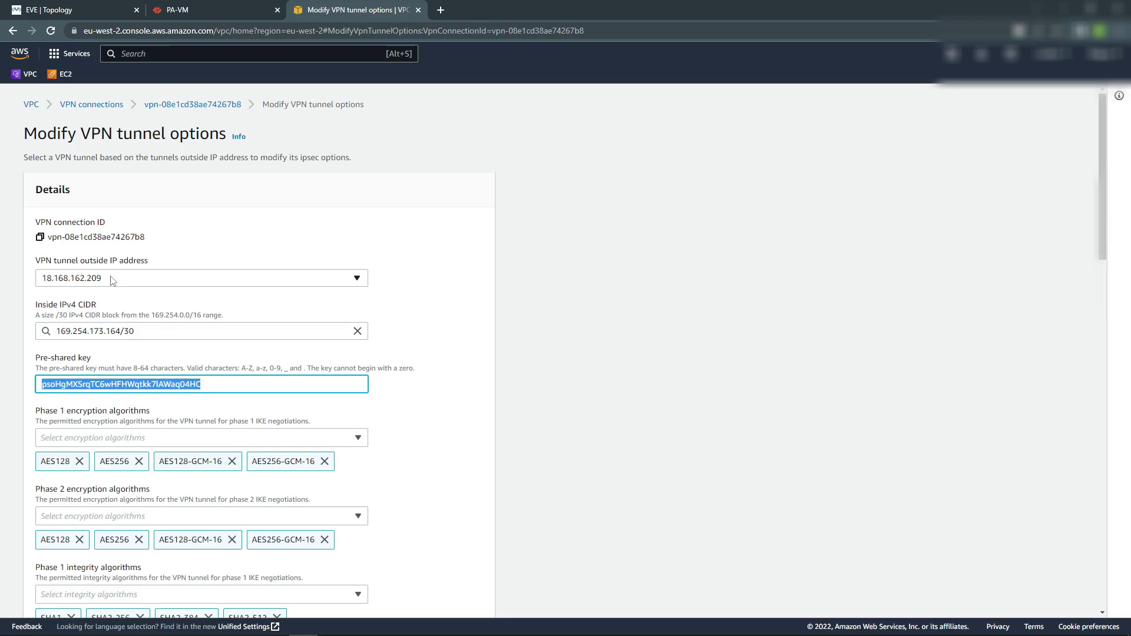
Cancel the unfinished edit of tunnel 18.168.162.209's options in the AWS console.
{"action": "left_click", "coordinate": [112, 281]}
{"action": "left_click", "coordinate": [349, 253]}
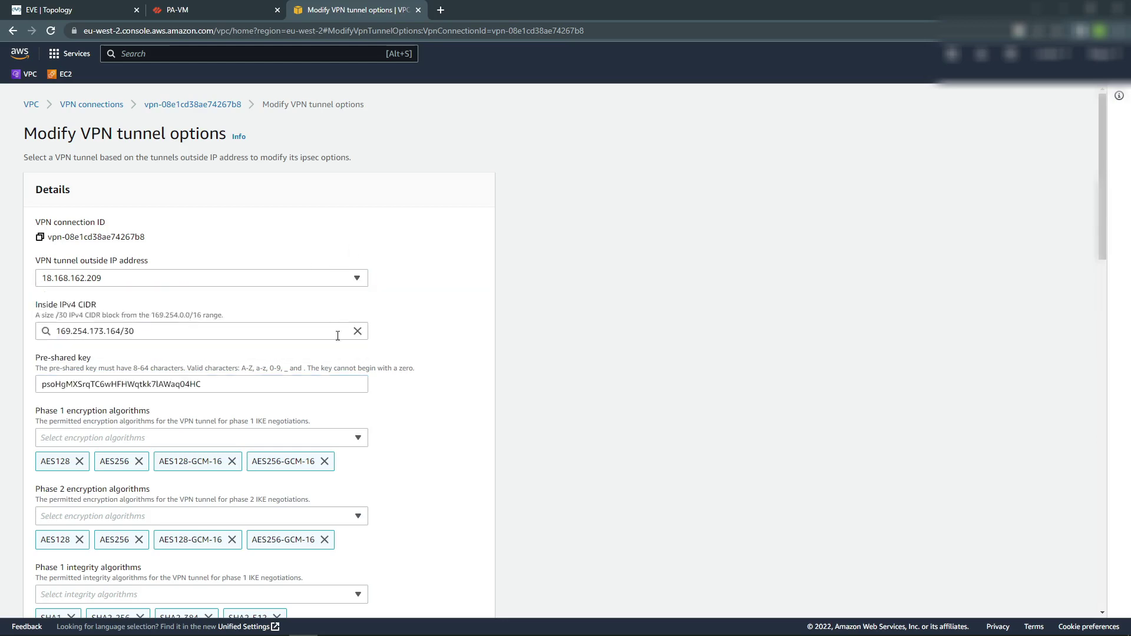
{"action": "scroll", "coordinate": [328, 406], "scroll_direction": "down", "scroll_amount": 17}
{"action": "scroll", "coordinate": [289, 436], "scroll_direction": "down", "scroll_amount": 3}
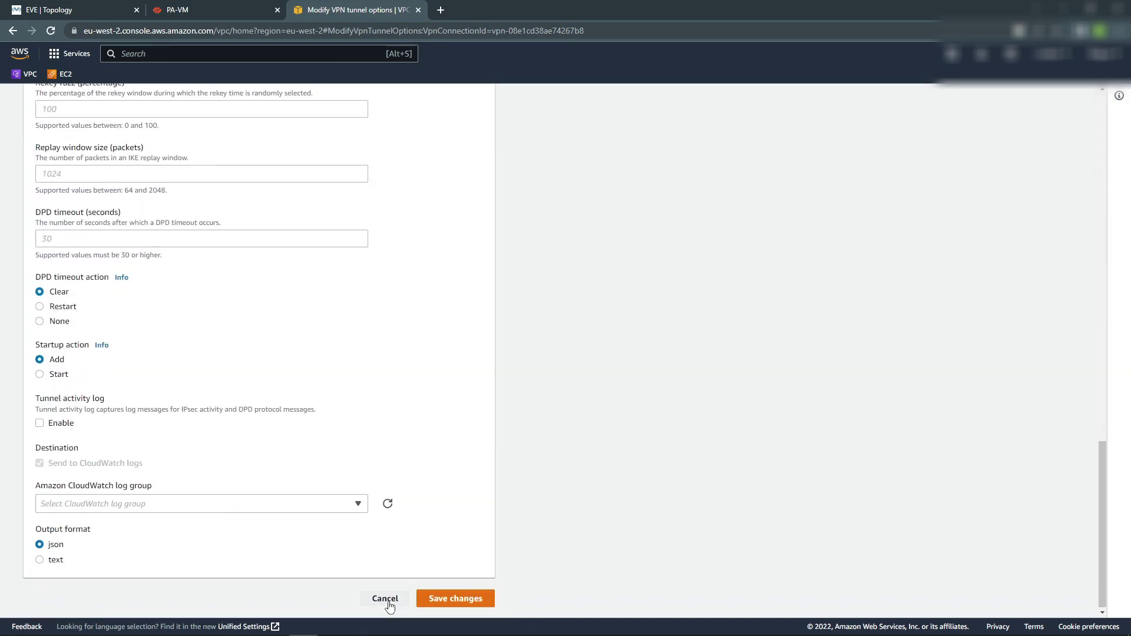
{"action": "left_click", "coordinate": [386, 600]}
Copy Tunnel 2's outside IP 18.168.162.209 from Tunnel details and paste it as peer identification.
{"action": "left_click", "coordinate": [242, 354]}
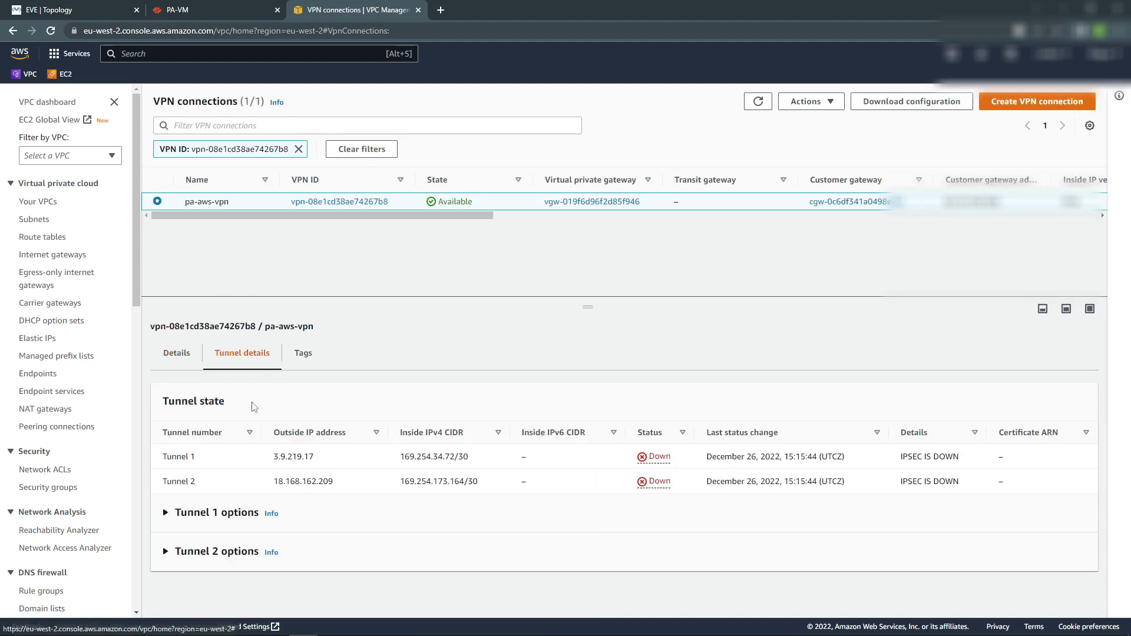
{"action": "left_click_drag", "start_coordinate": [274, 483], "coordinate": [325, 483]}
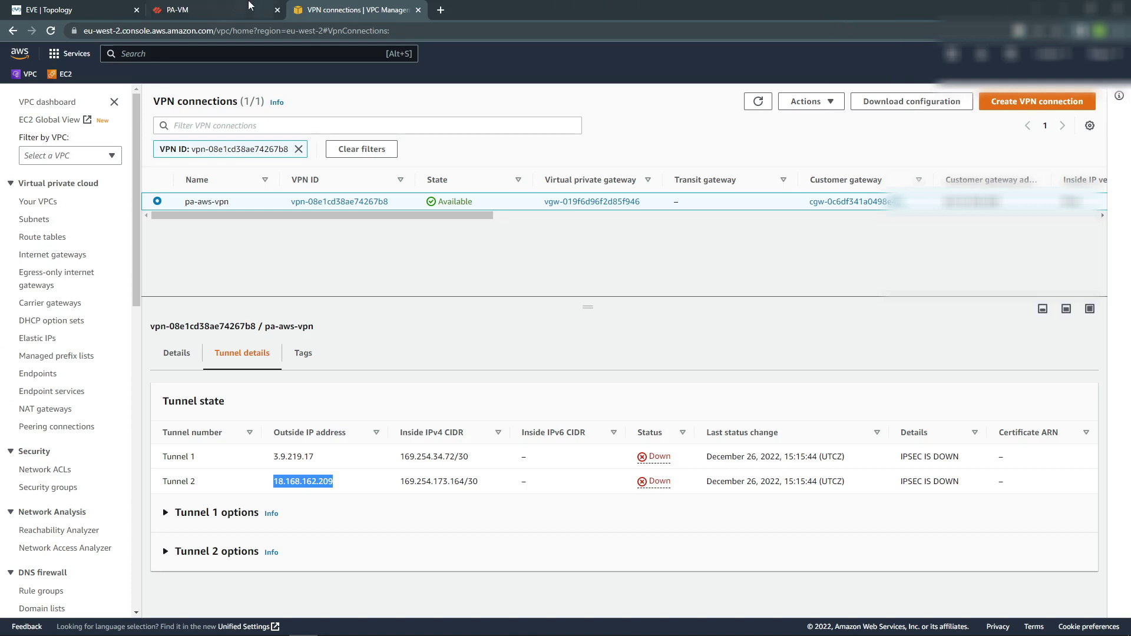
{"action": "left_click", "coordinate": [262, 9]}
{"action": "key", "text": "ctrl+v"}
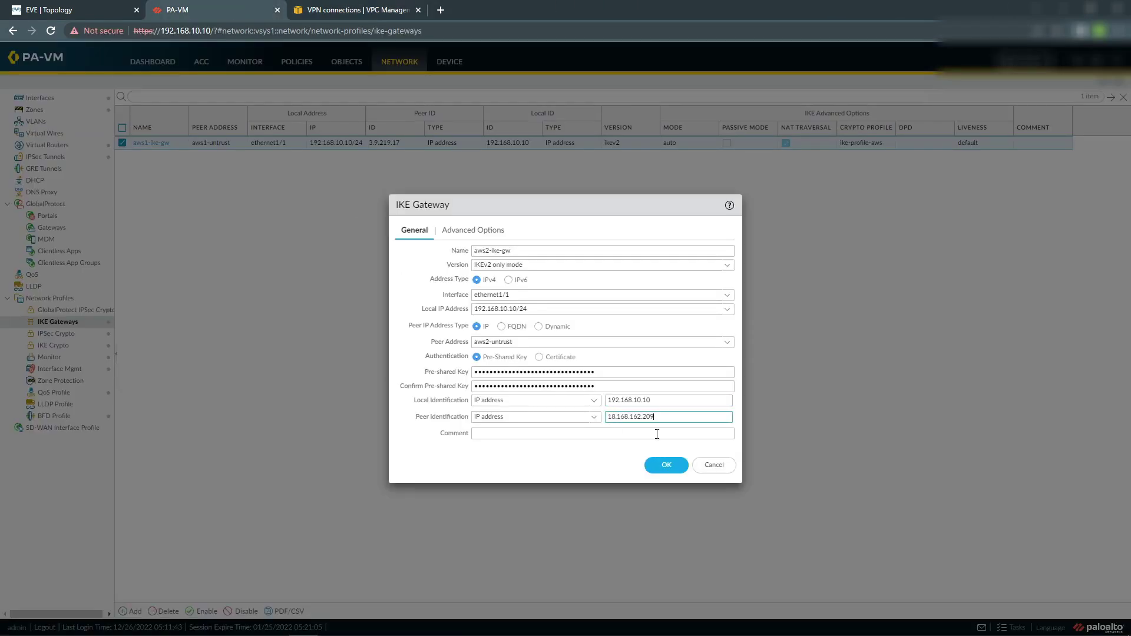
Enable NAT traversal and IKE crypto profile ike-profile-aws, then save aws2-ike-gw.
{"action": "left_click", "coordinate": [473, 231]}
{"action": "left_click", "coordinate": [414, 277]}
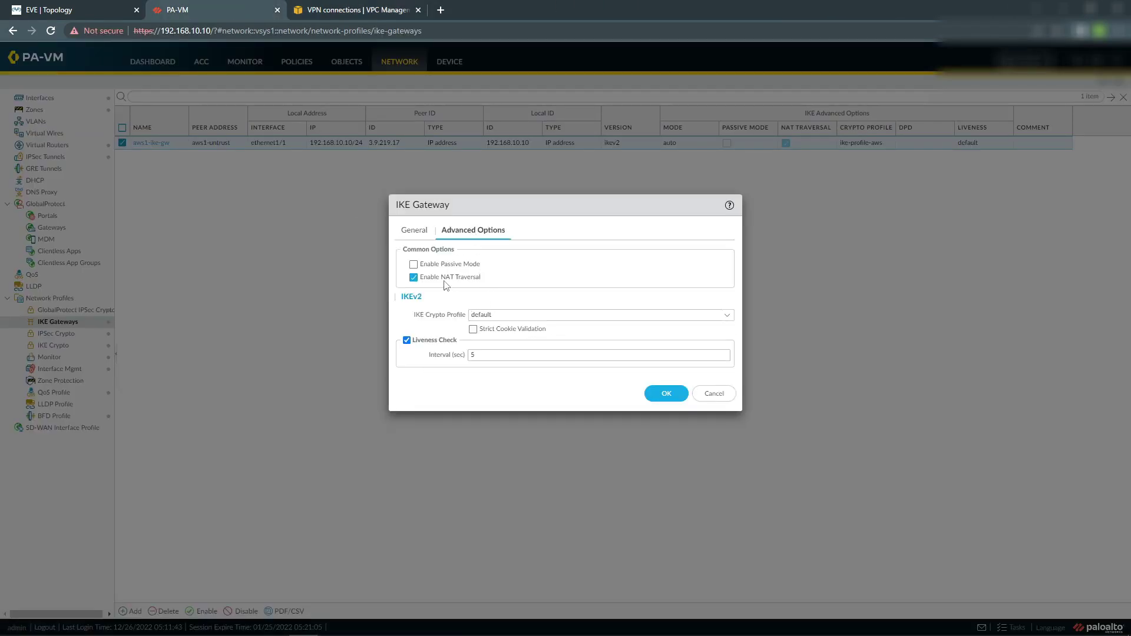
{"action": "left_click", "coordinate": [726, 315]}
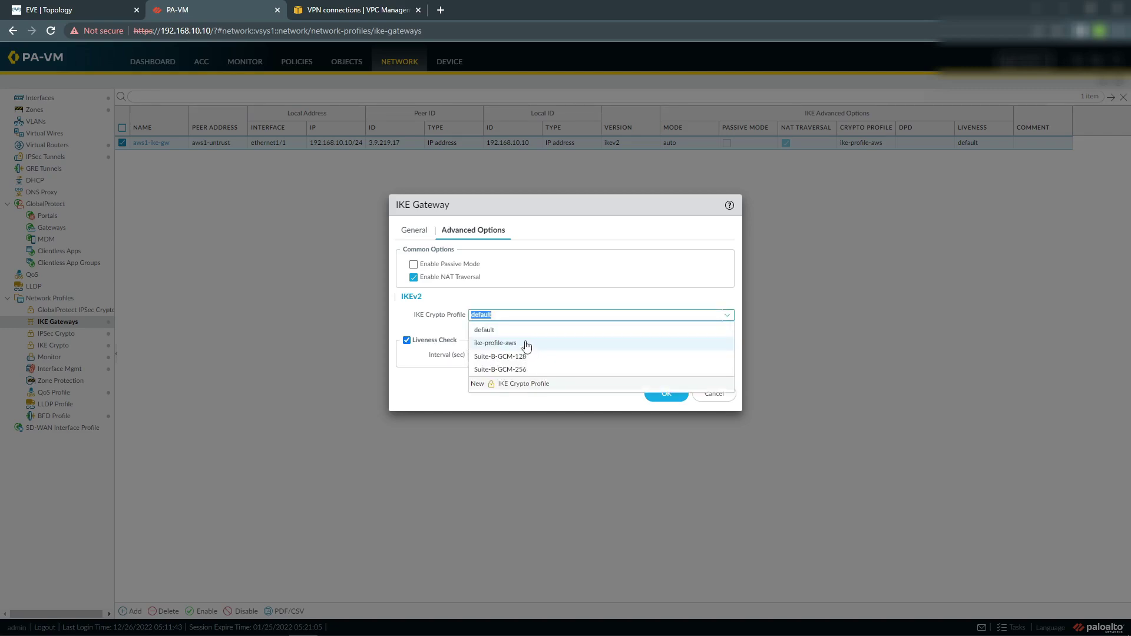
{"action": "left_click", "coordinate": [526, 343]}
{"action": "left_click", "coordinate": [655, 394]}
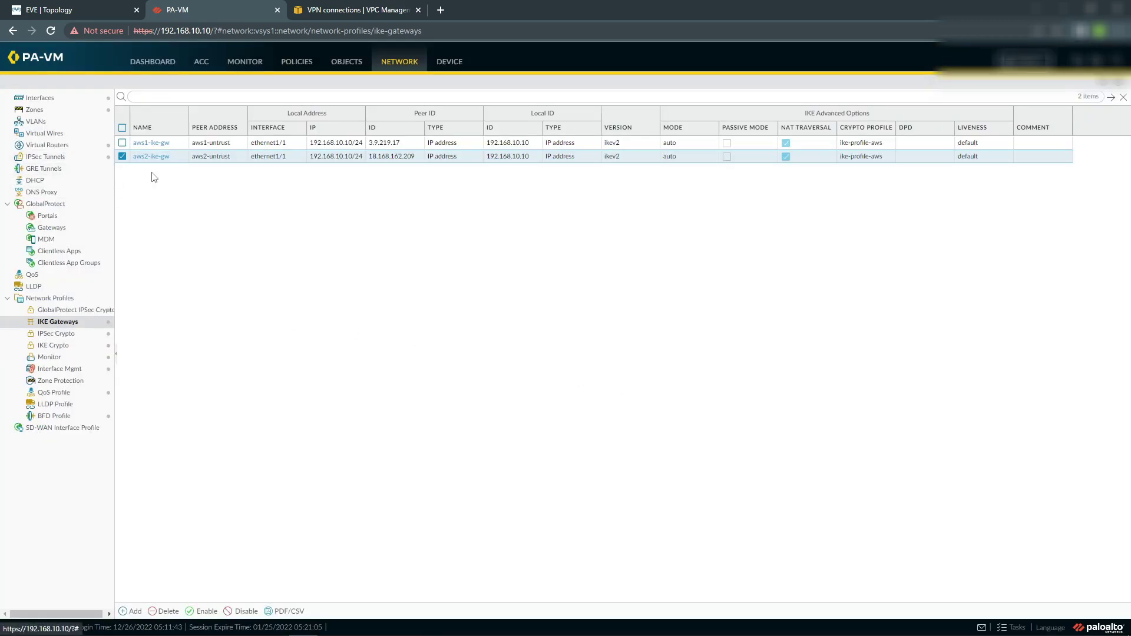
Rename IPSec tunnel aws-vpn-tunnel to aws-vpn-tunnel1 and start adding a new tunnel.
{"action": "left_click", "coordinate": [47, 158]}
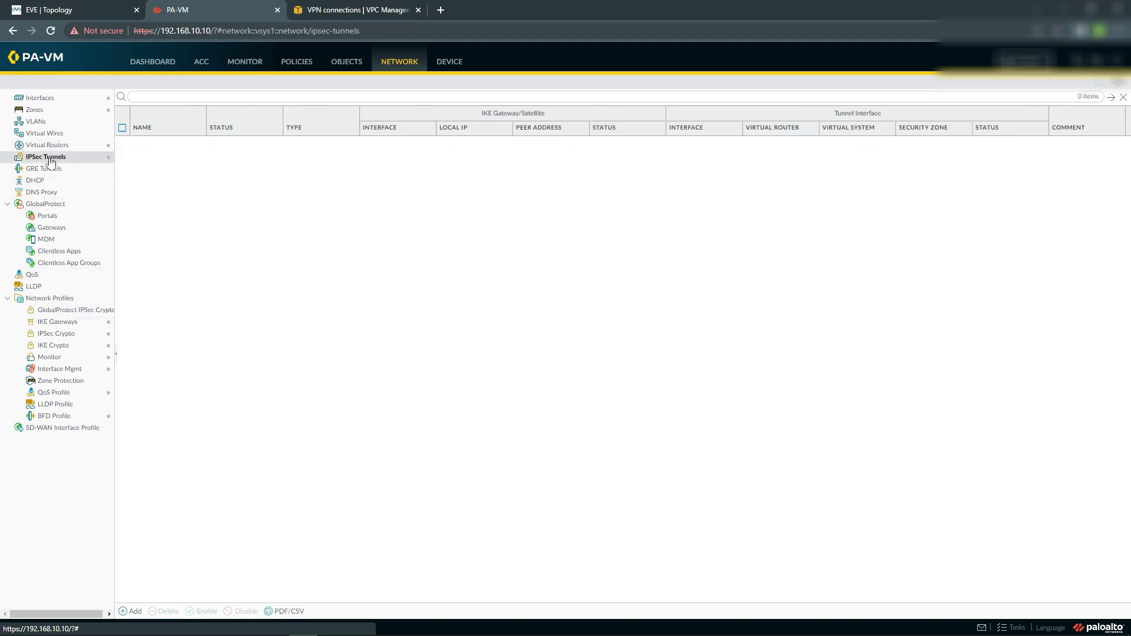
{"action": "left_click", "coordinate": [154, 143]}
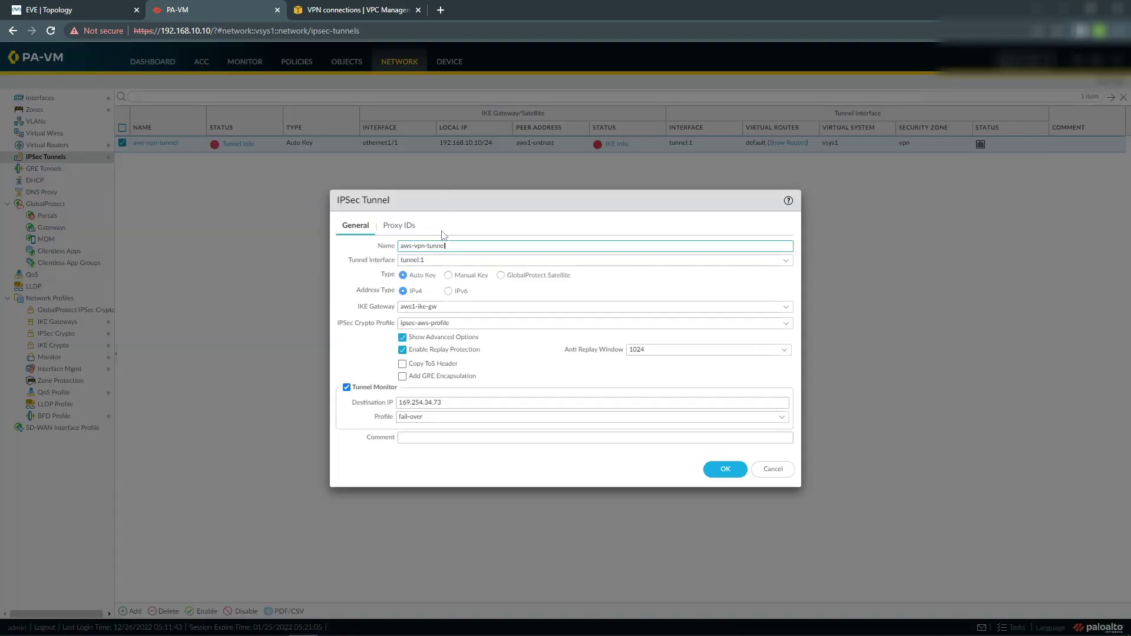
{"action": "type", "text": "1"}
{"action": "left_click", "coordinate": [725, 469]}
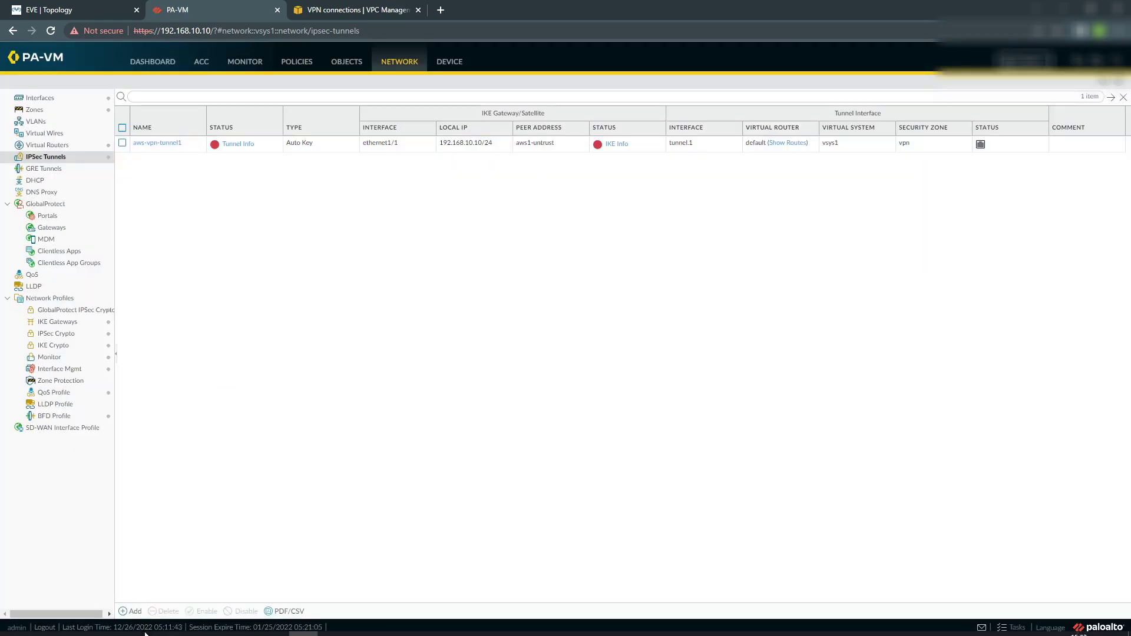
{"action": "left_click", "coordinate": [134, 610]}
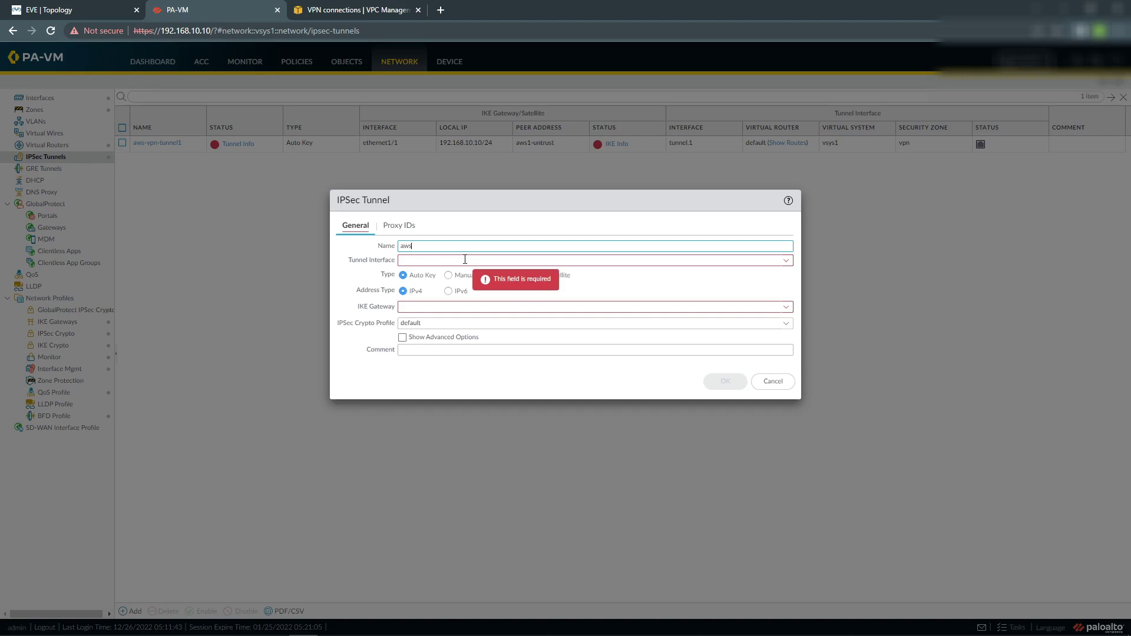
Name the tunnel aws-vpn-tunnel2 and create interface tunnel.2 on the default virtual router in zone vpn.
{"action": "type", "text": "aws-vpn-tunnel2"}
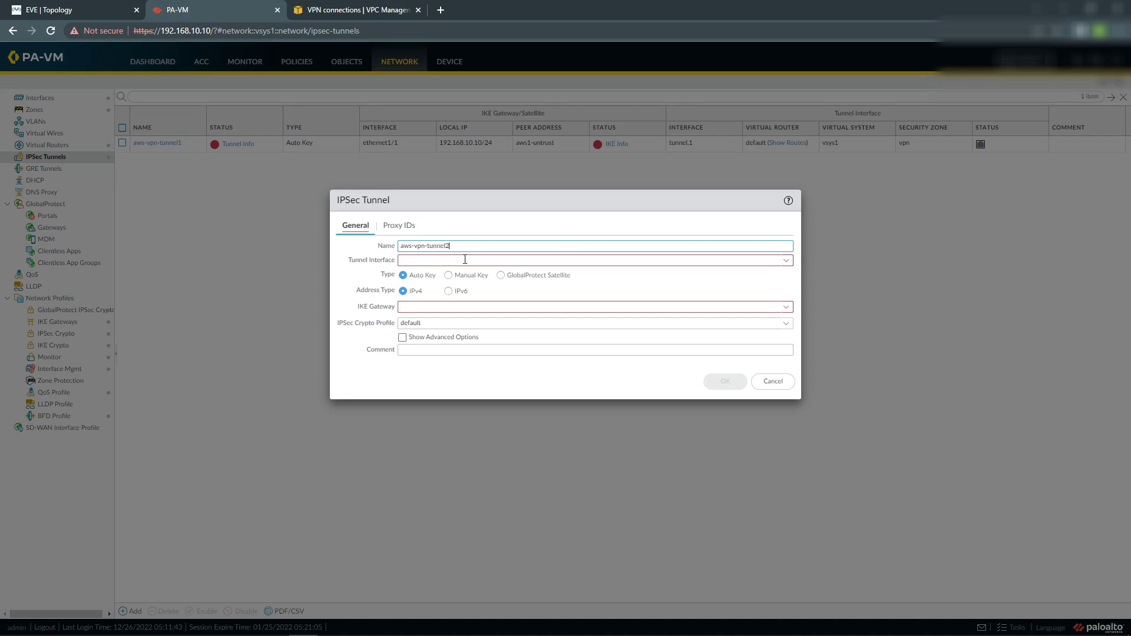
{"action": "left_click", "coordinate": [785, 260]}
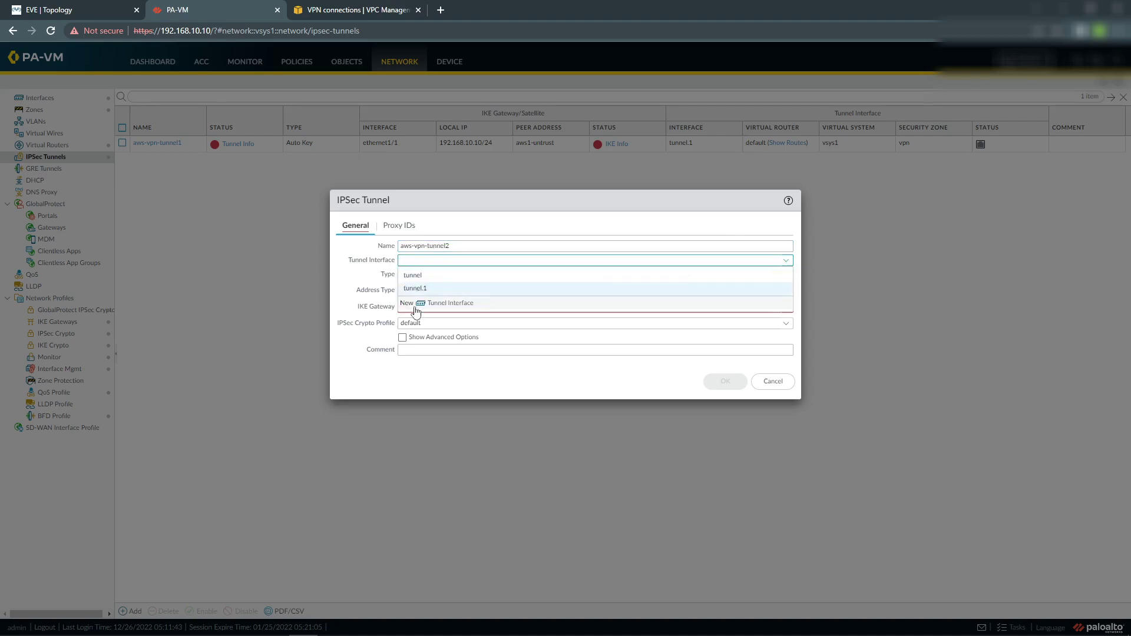
{"action": "left_click", "coordinate": [441, 304]}
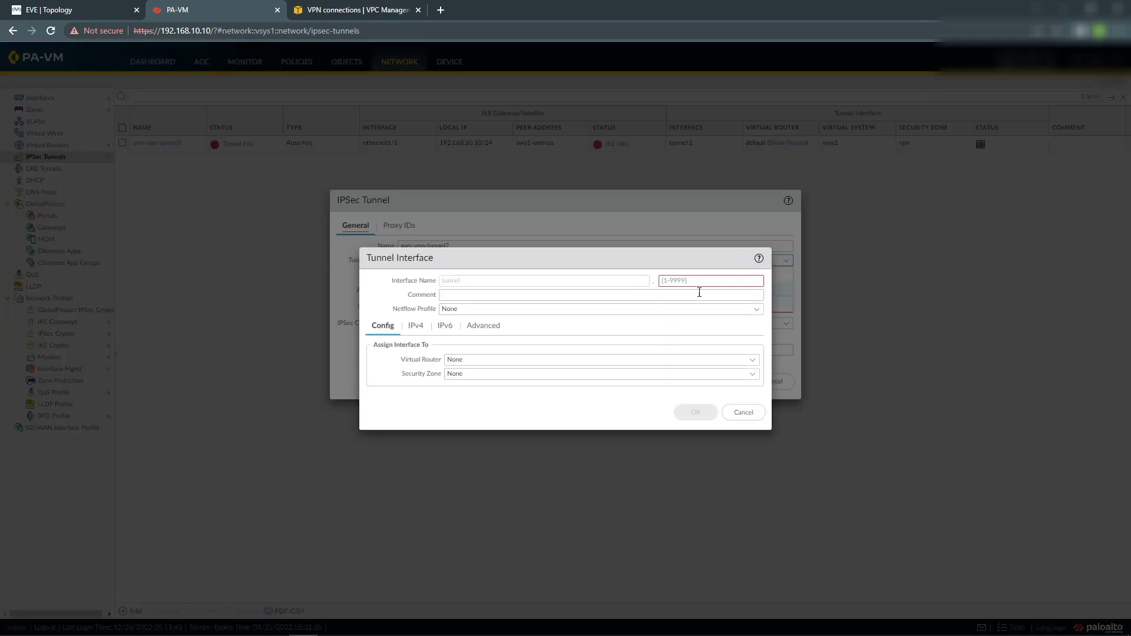
{"action": "left_click", "coordinate": [683, 279]}
{"action": "type", "text": "2"}
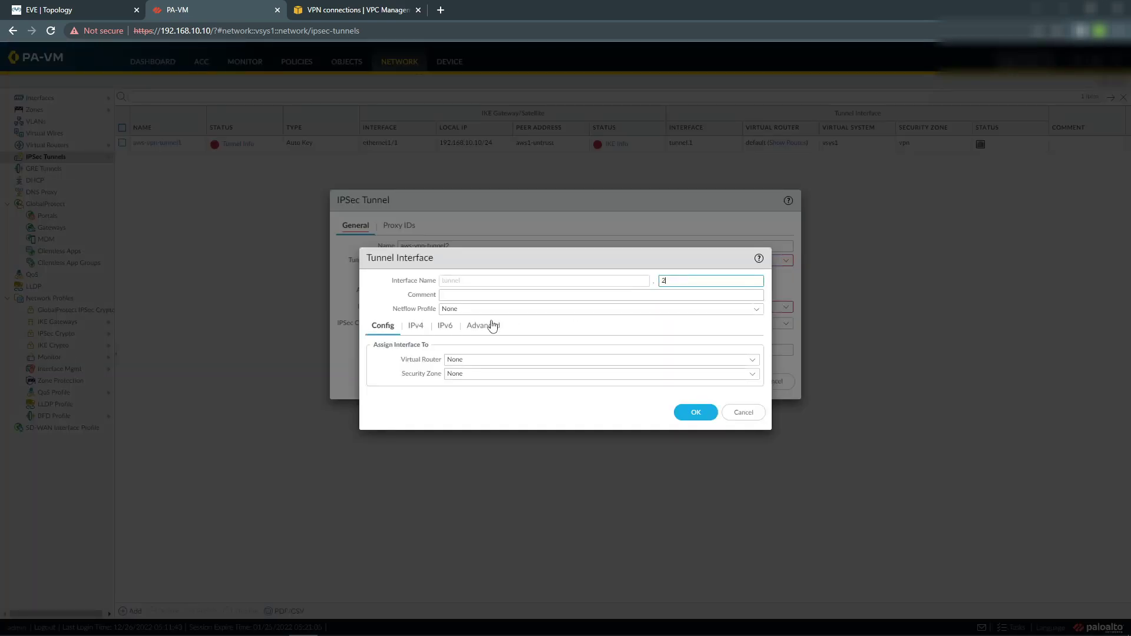
{"action": "left_click", "coordinate": [752, 360]}
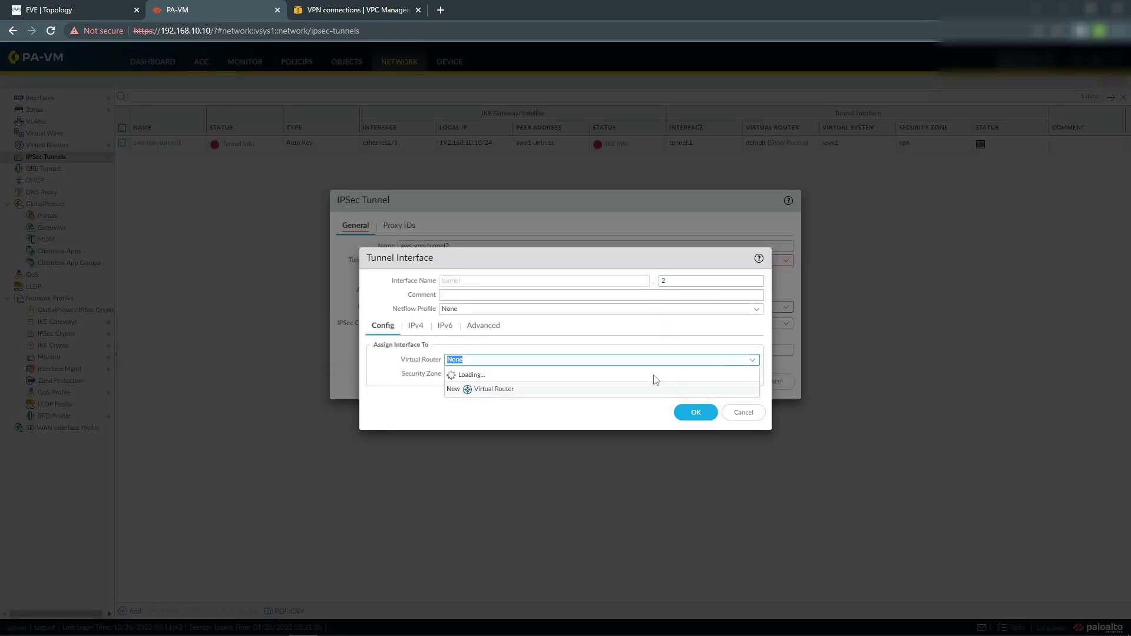
{"action": "left_click", "coordinate": [512, 388]}
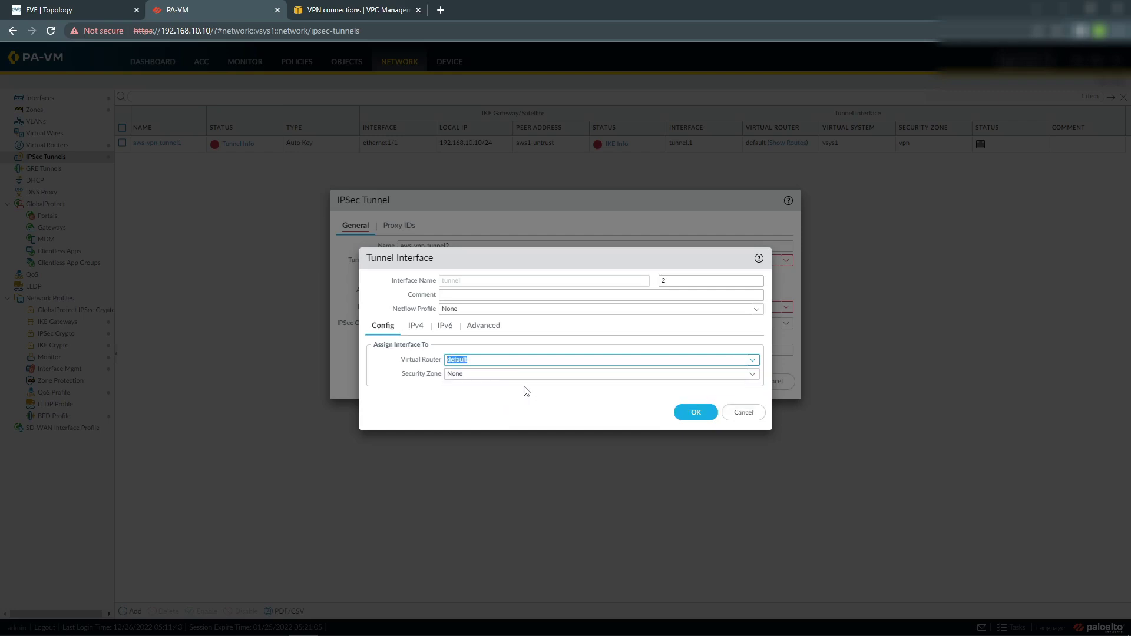
{"action": "left_click", "coordinate": [752, 376]}
{"action": "left_click", "coordinate": [500, 428]}
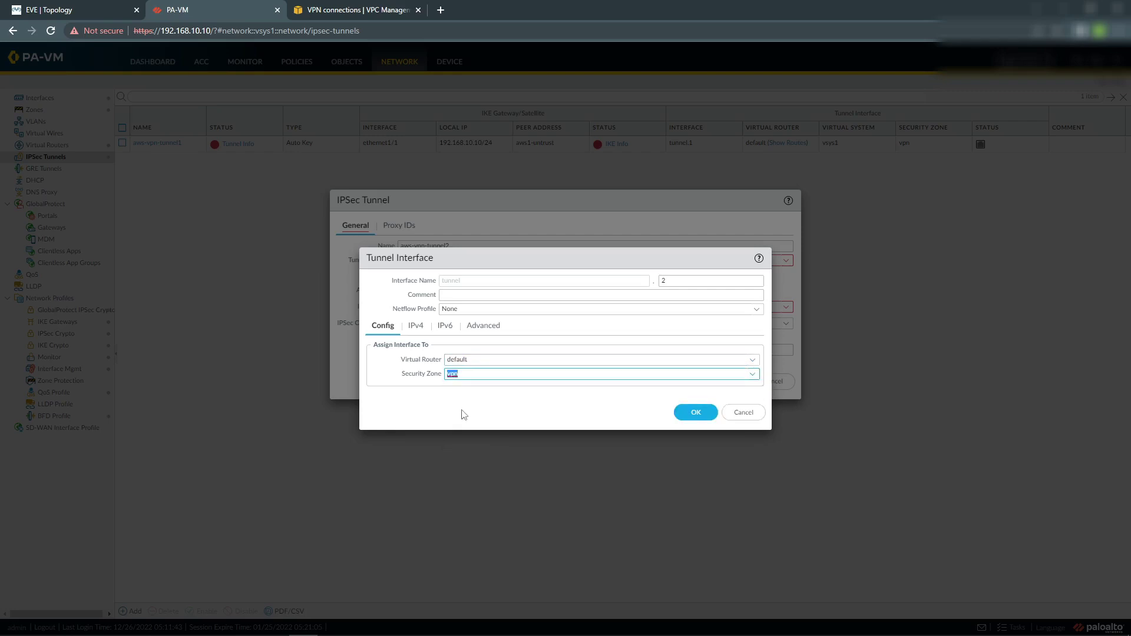
Give tunnel.2 the IPv4 address 169.254.173.166/30, adapted from AWS Tunnel 2's inside CIDR.
{"action": "left_click", "coordinate": [419, 333]}
{"action": "left_click", "coordinate": [312, 13]}
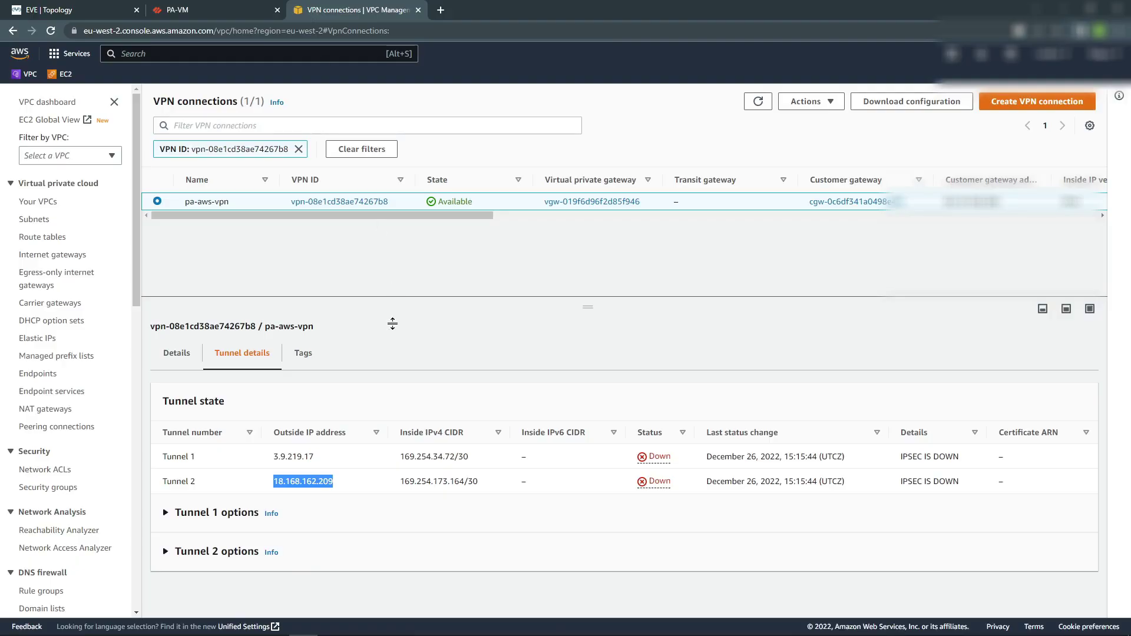
{"action": "left_click_drag", "start_coordinate": [400, 481], "coordinate": [481, 487]}
{"action": "key", "text": "ctrl+c"}
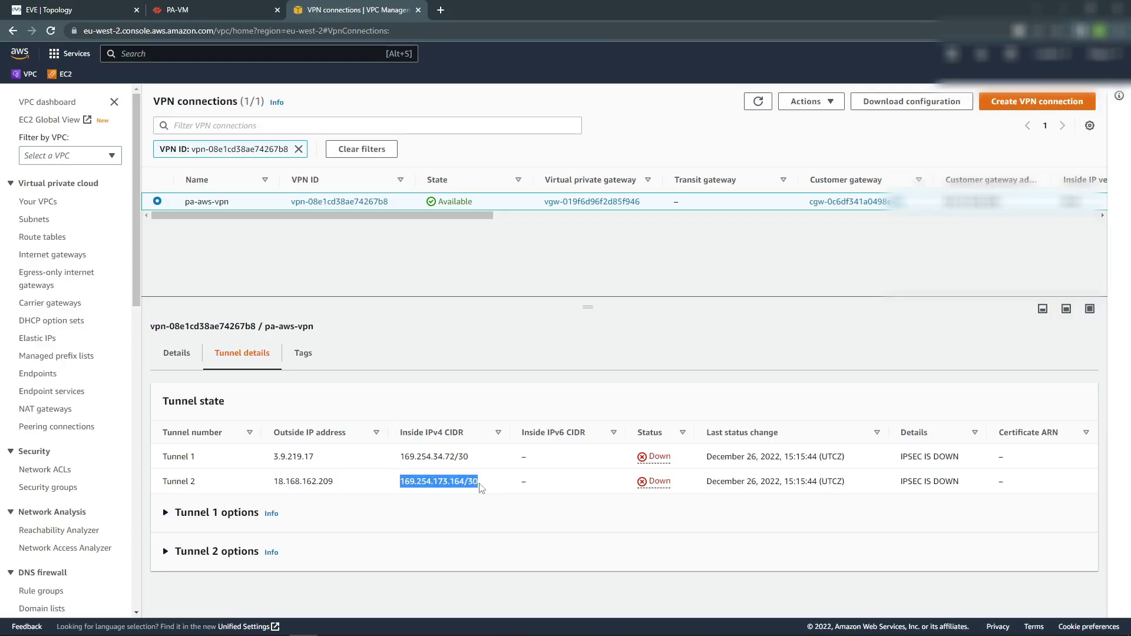
{"action": "left_click", "coordinate": [235, 10]}
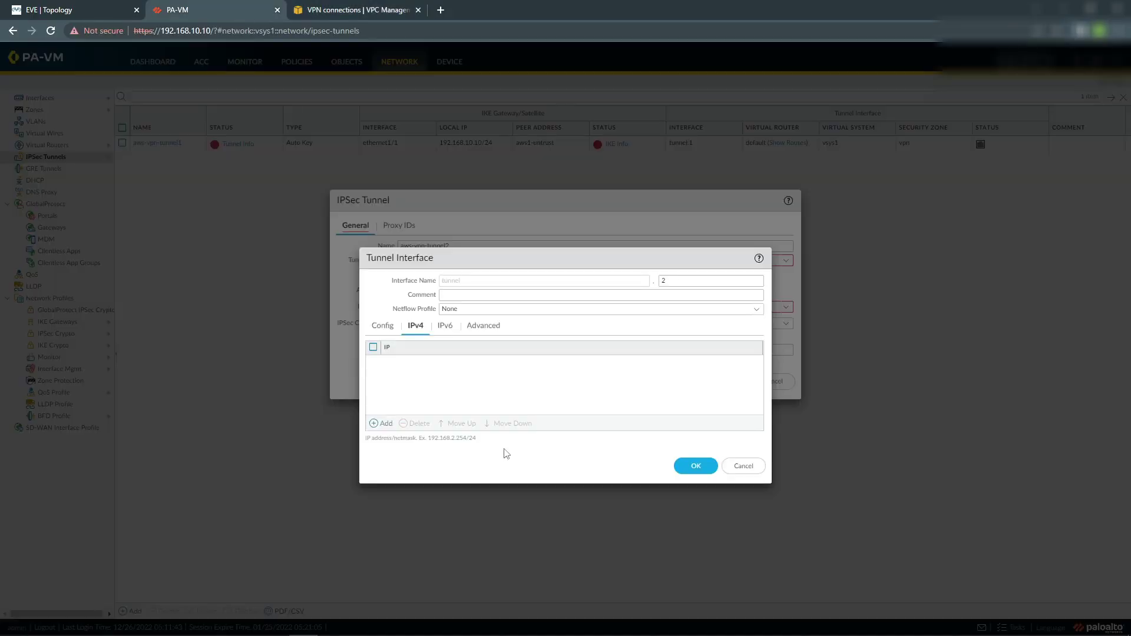
{"action": "left_click", "coordinate": [379, 423]}
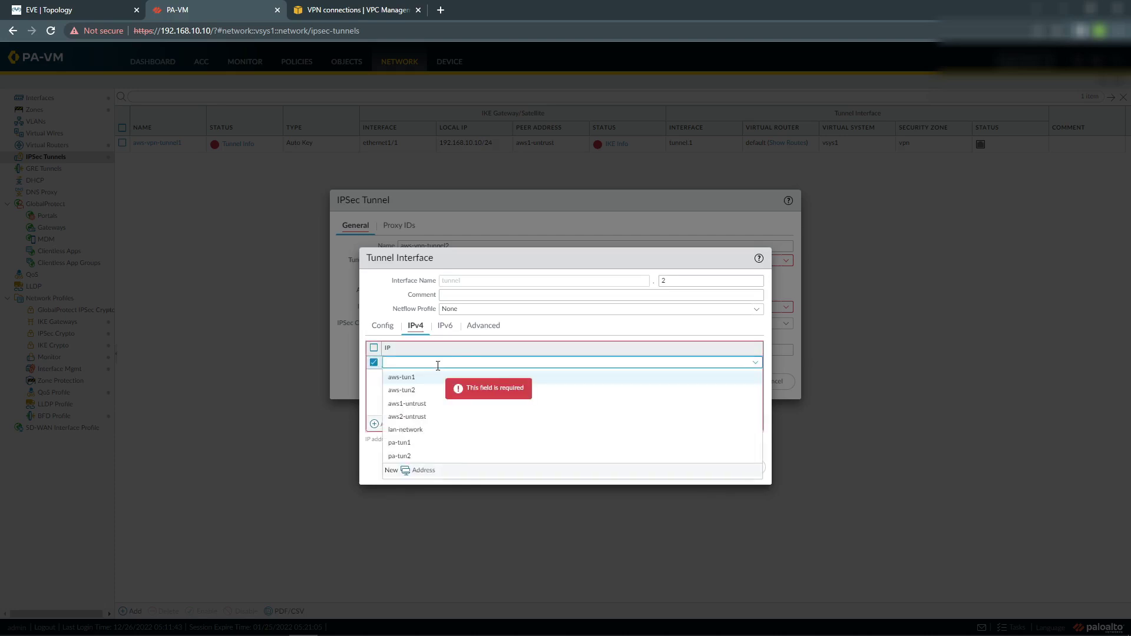
{"action": "key", "text": "ctrl+v"}
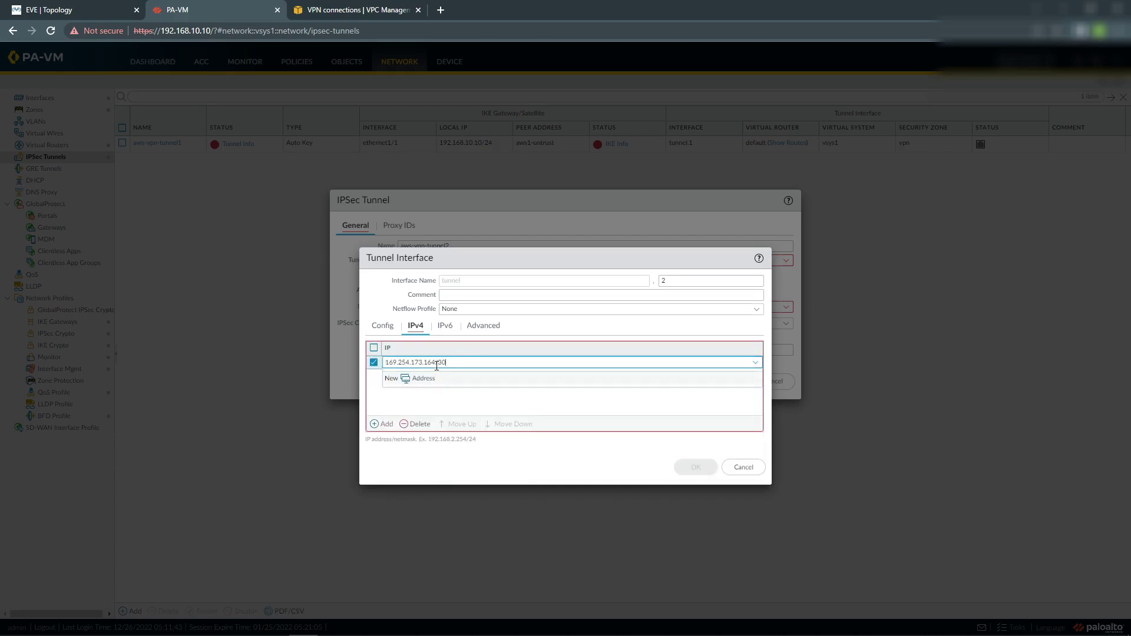
{"action": "key", "text": "Left"}
{"action": "key", "text": "Left"}
{"action": "key", "text": "Left"}
{"action": "key", "text": "BackSpace"}
{"action": "type", "text": "6"}
{"action": "left_click", "coordinate": [428, 401]}
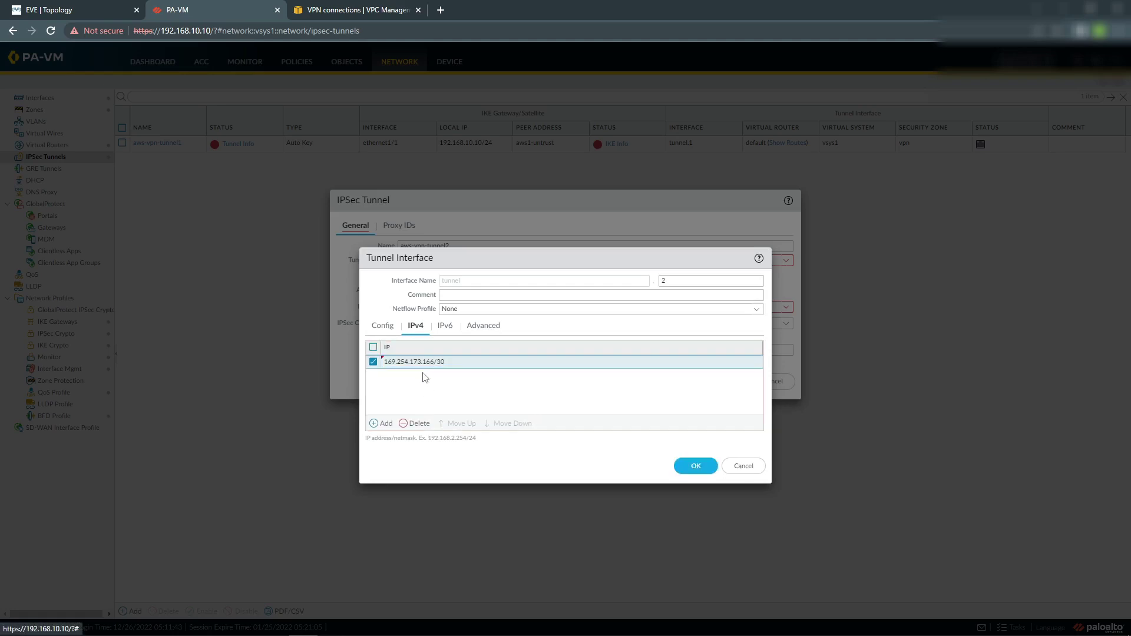
Set tunnel.2's management profile to ping and MTU to 1427, and save the interface.
{"action": "left_click", "coordinate": [483, 327]}
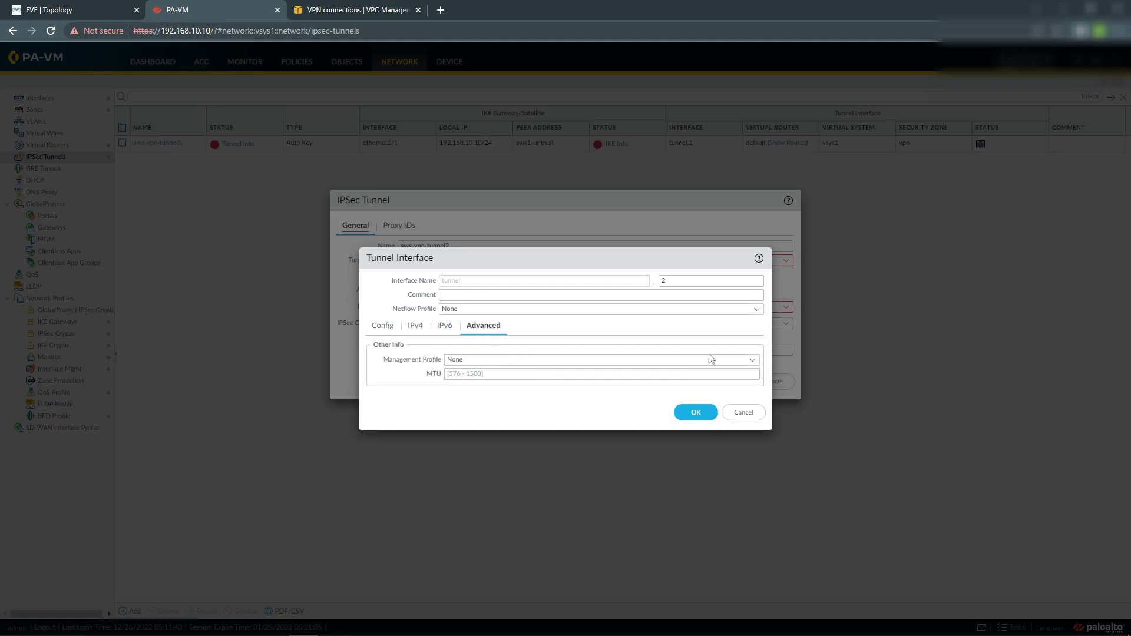
{"action": "left_click", "coordinate": [751, 361]}
{"action": "left_click", "coordinate": [488, 401]}
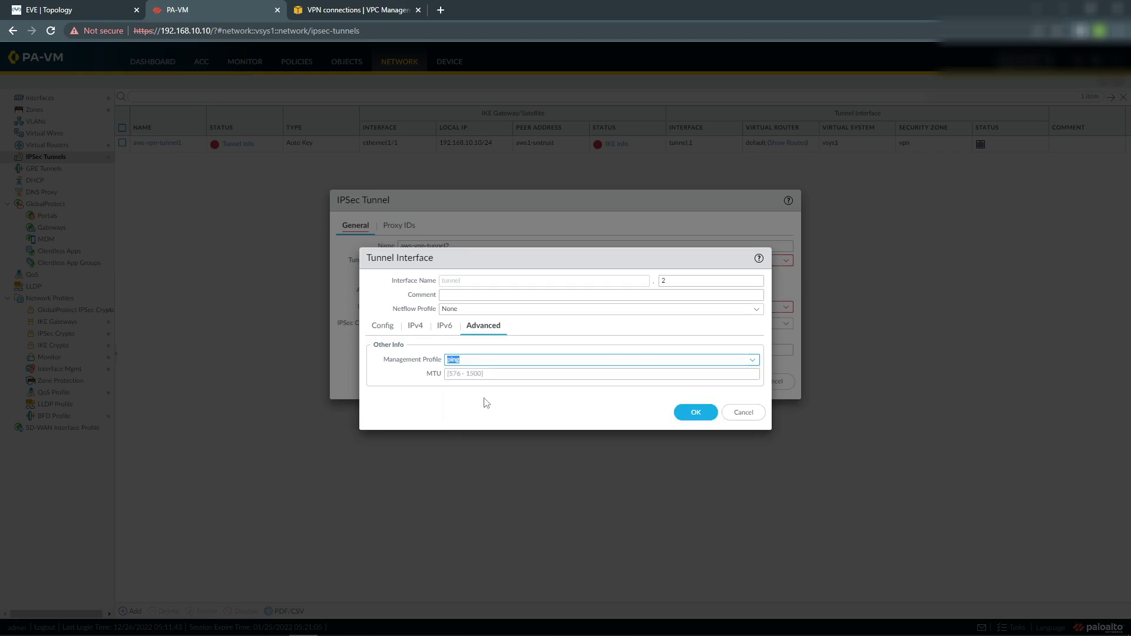
{"action": "left_click", "coordinate": [655, 374]}
{"action": "type", "text": "1427"}
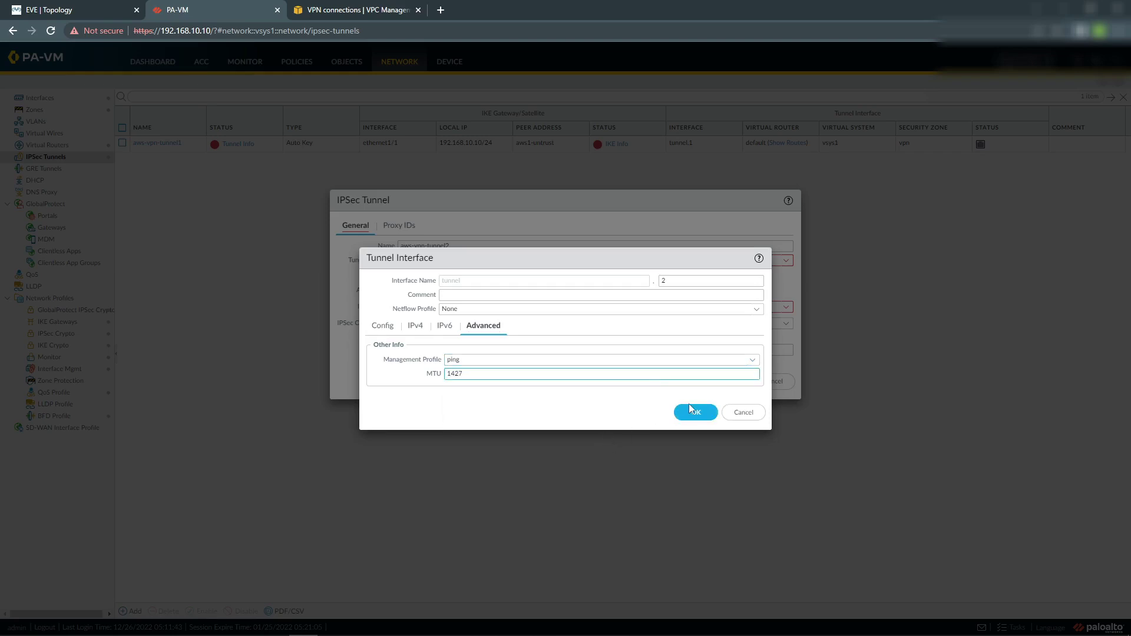
{"action": "left_click", "coordinate": [693, 412]}
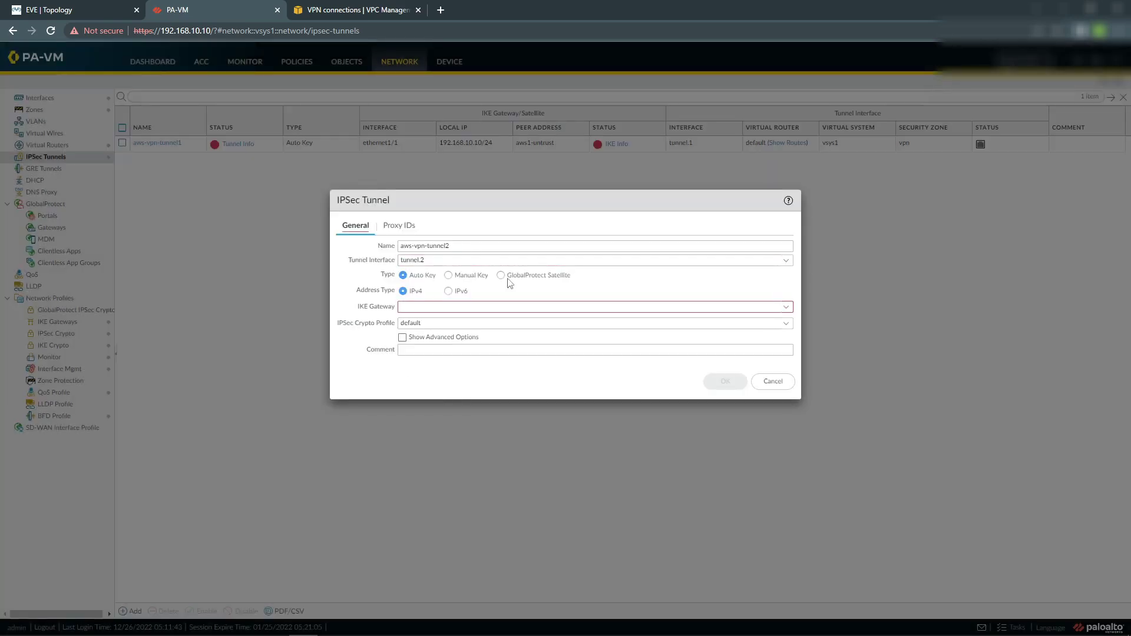
Use IKE gateway aws2-ike-gw and crypto profile ipsec-aws-profile, and turn on tunnel monitoring.
{"action": "left_click", "coordinate": [785, 307]}
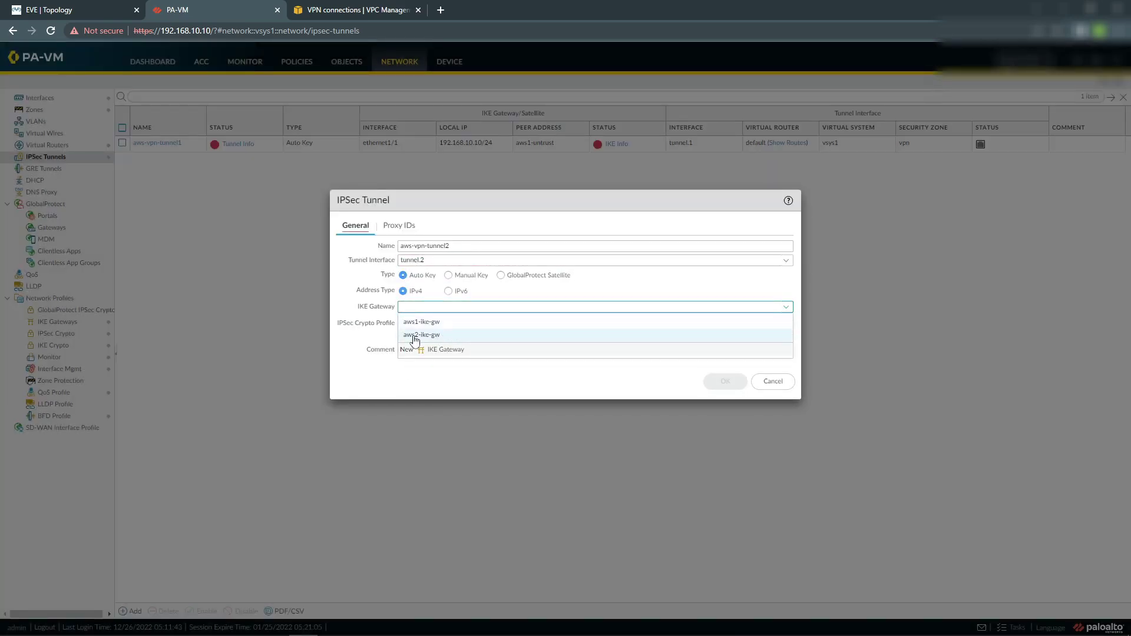
{"action": "left_click", "coordinate": [414, 335]}
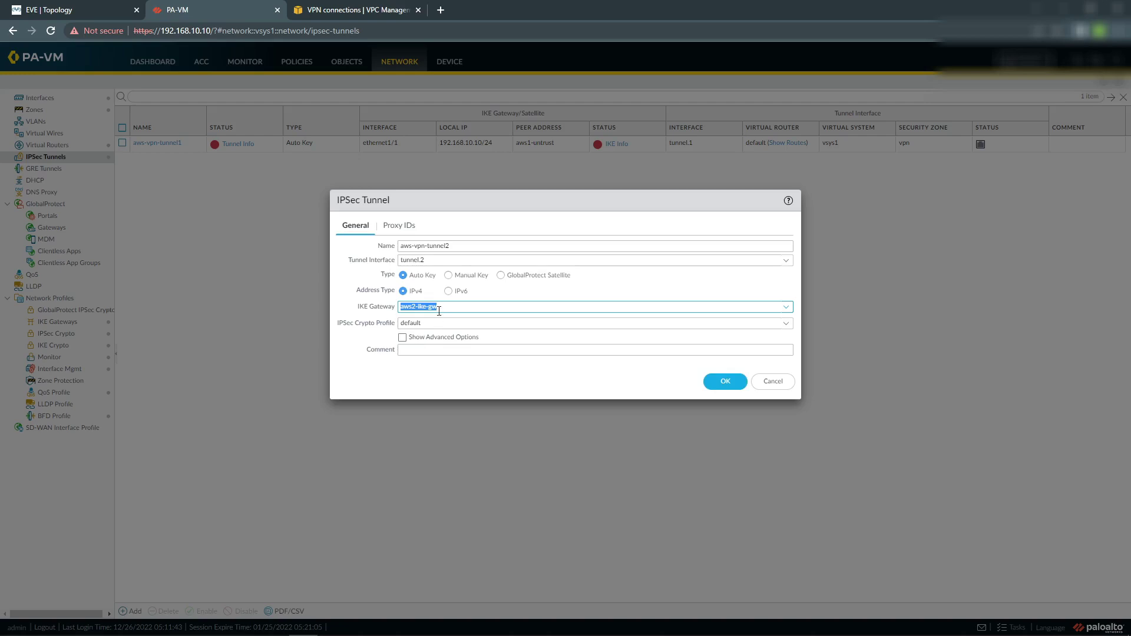
{"action": "left_click", "coordinate": [784, 323]}
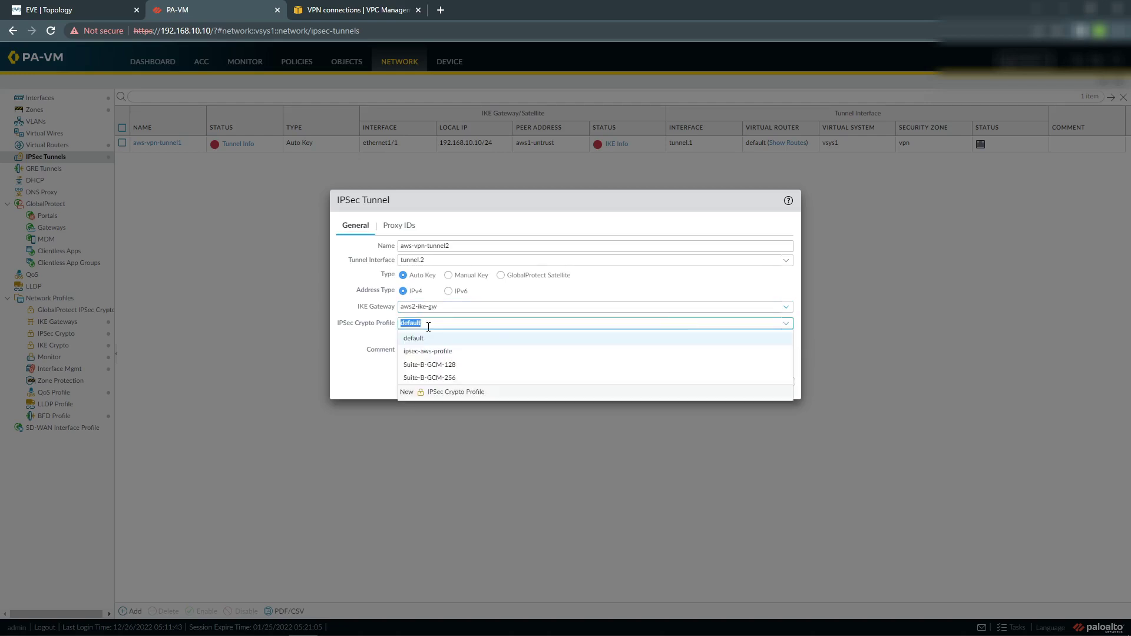
{"action": "left_click", "coordinate": [447, 352]}
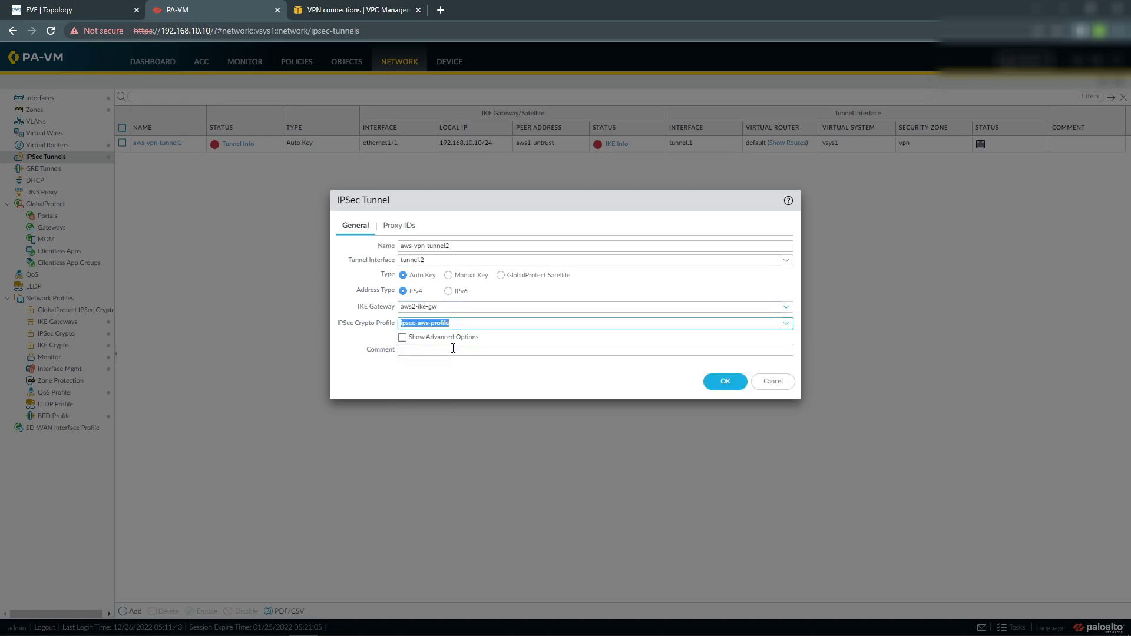
{"action": "left_click", "coordinate": [402, 337]}
{"action": "left_click", "coordinate": [346, 387]}
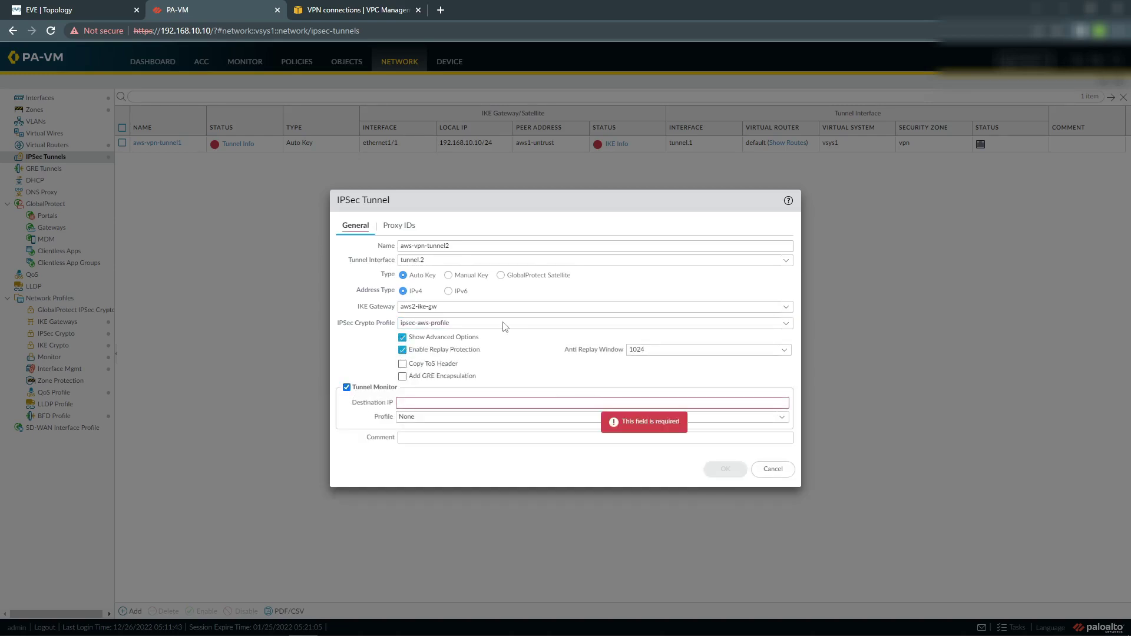
Monitor Tunnel 2's inside address 169.254.173.165 with the fail-over profile and save the tunnel.
{"action": "left_click", "coordinate": [342, 15]}
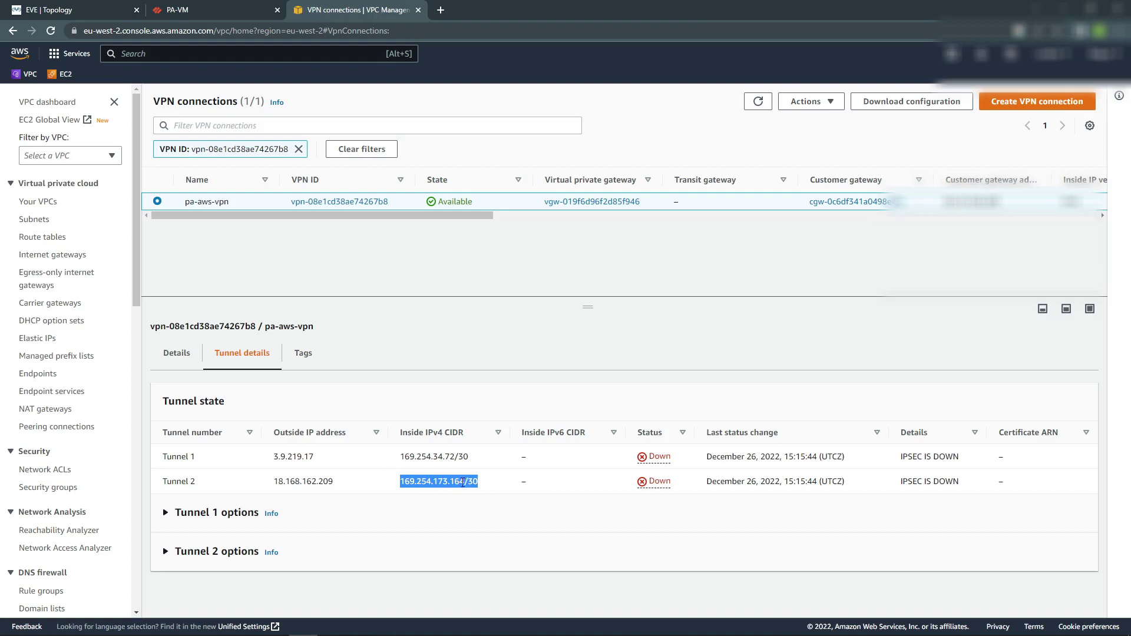
{"action": "left_click_drag", "start_coordinate": [465, 482], "coordinate": [399, 484]}
{"action": "key", "text": "ctrl+c"}
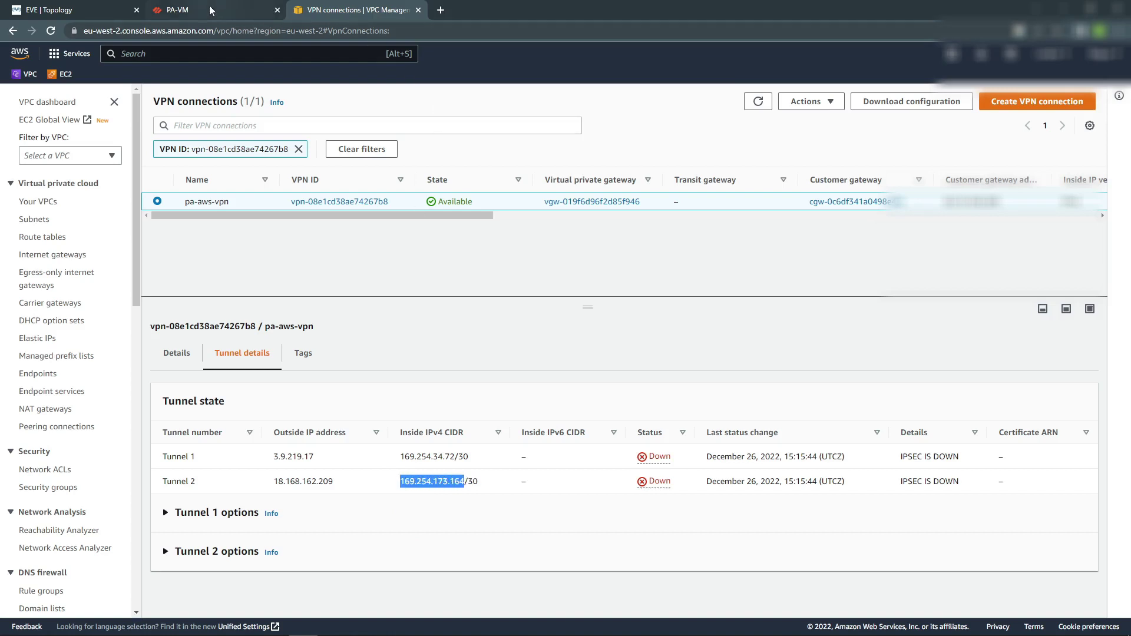
{"action": "left_click", "coordinate": [213, 10]}
{"action": "left_click", "coordinate": [433, 401]}
{"action": "key", "text": "ctrl+v"}
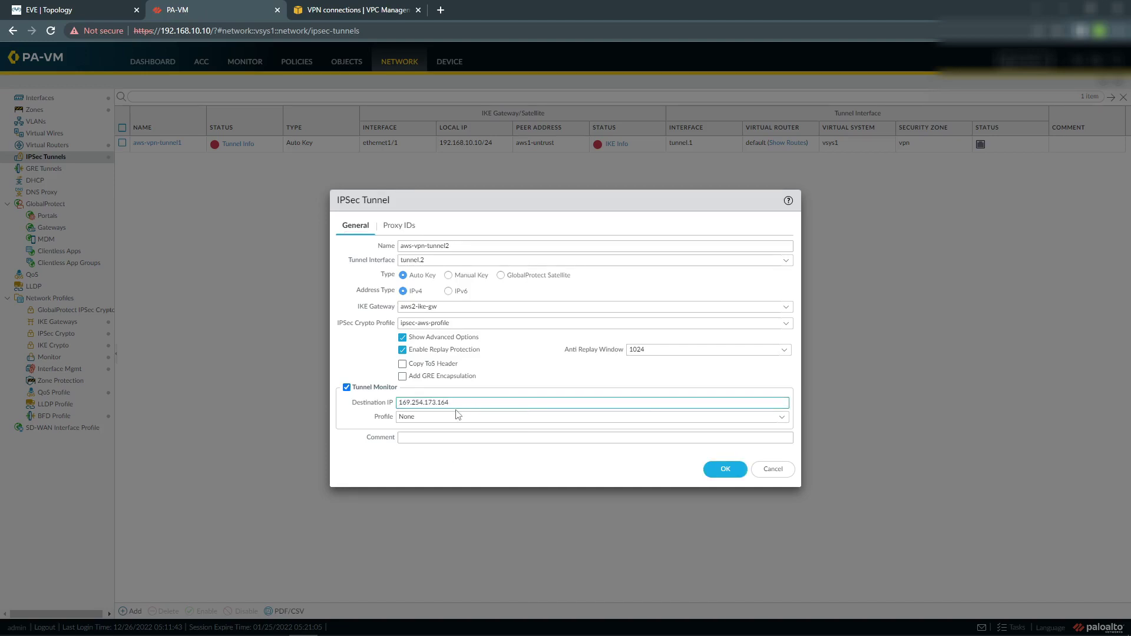
{"action": "left_click", "coordinate": [749, 420]}
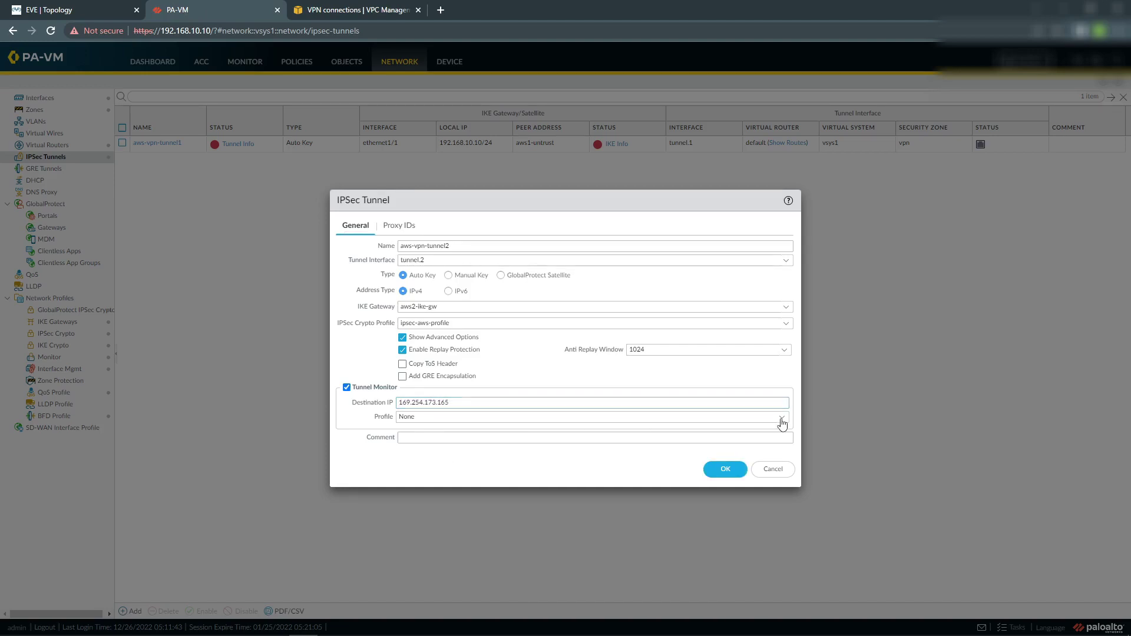
{"action": "left_click", "coordinate": [479, 458]}
{"action": "left_click", "coordinate": [723, 471]}
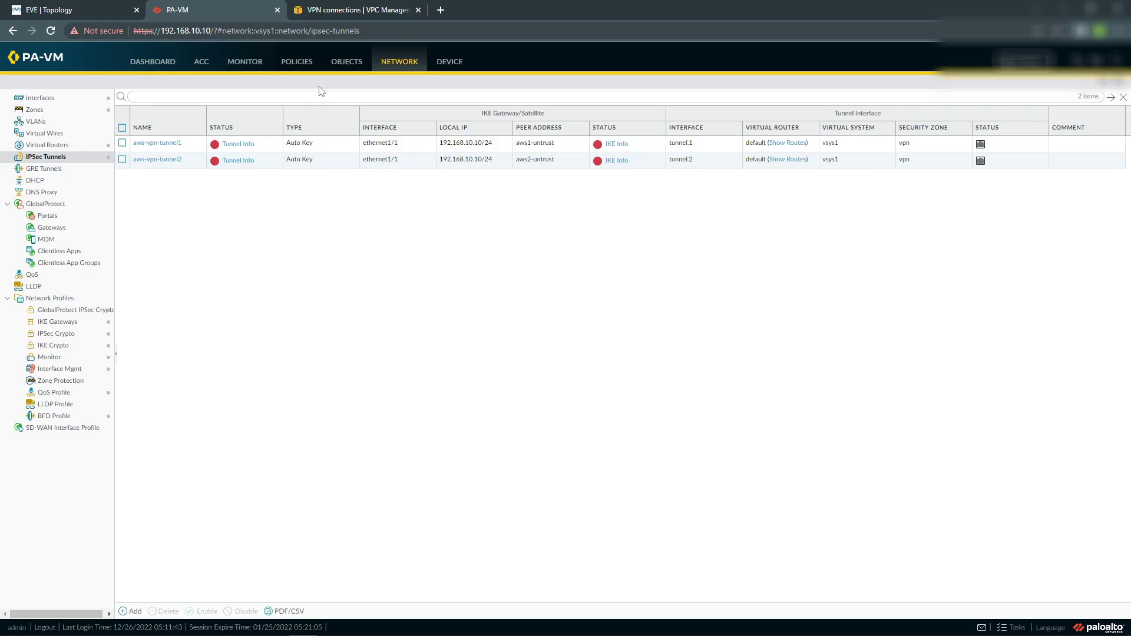
On the default virtual router, add redistribution profile 'connected': priority 10, connected routes from ethernet1/2, redistribute.
{"action": "left_click", "coordinate": [50, 148]}
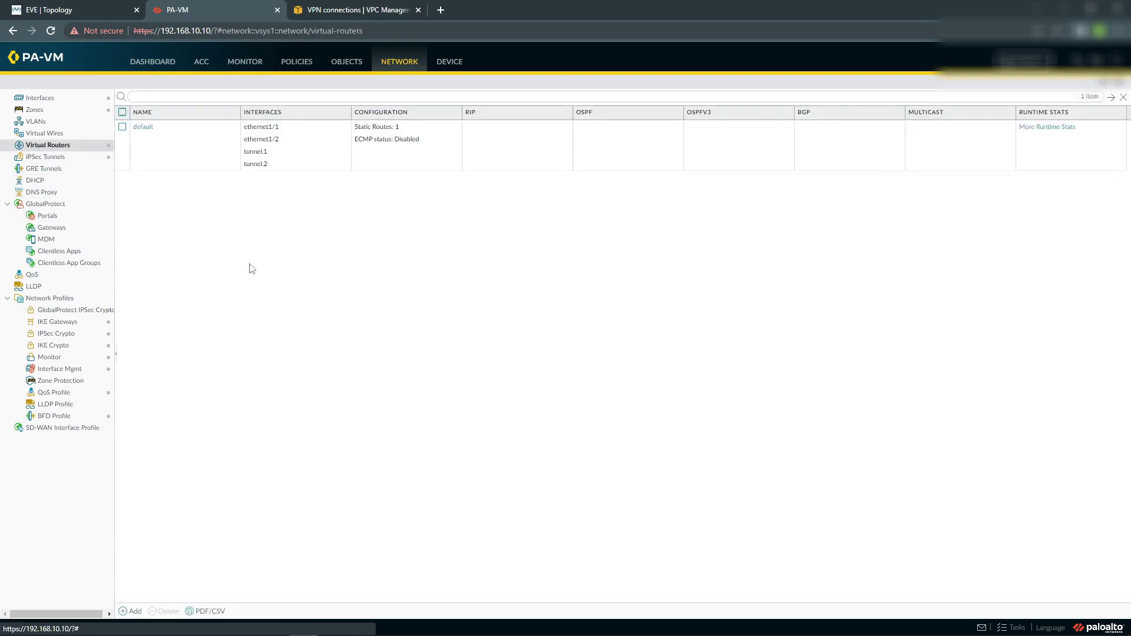
{"action": "left_click", "coordinate": [143, 127]}
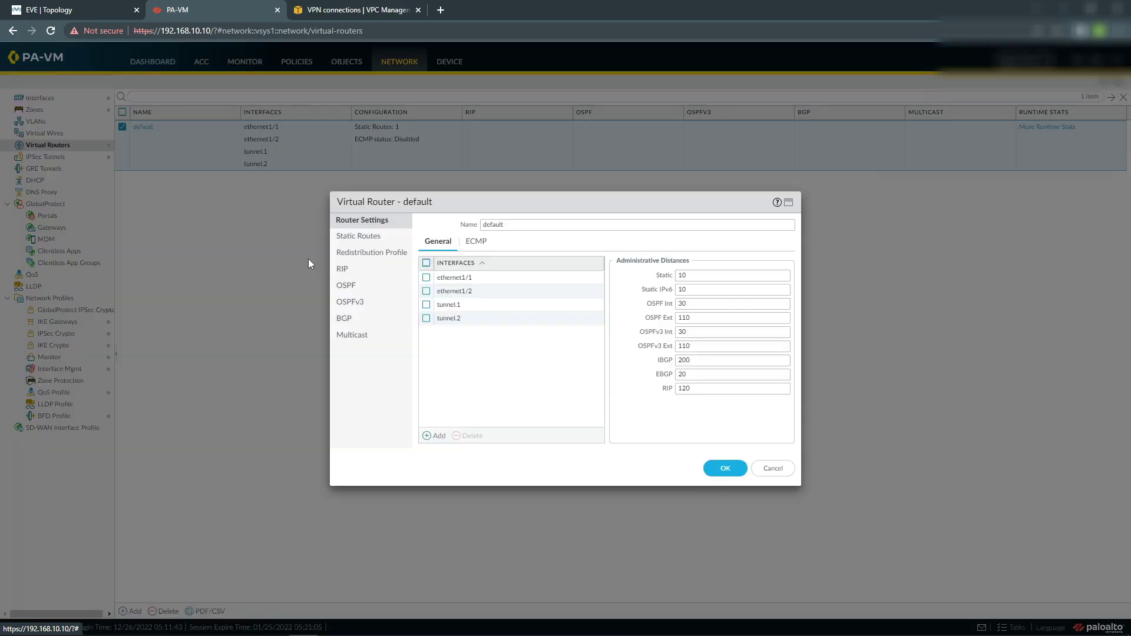
{"action": "left_click", "coordinate": [357, 258]}
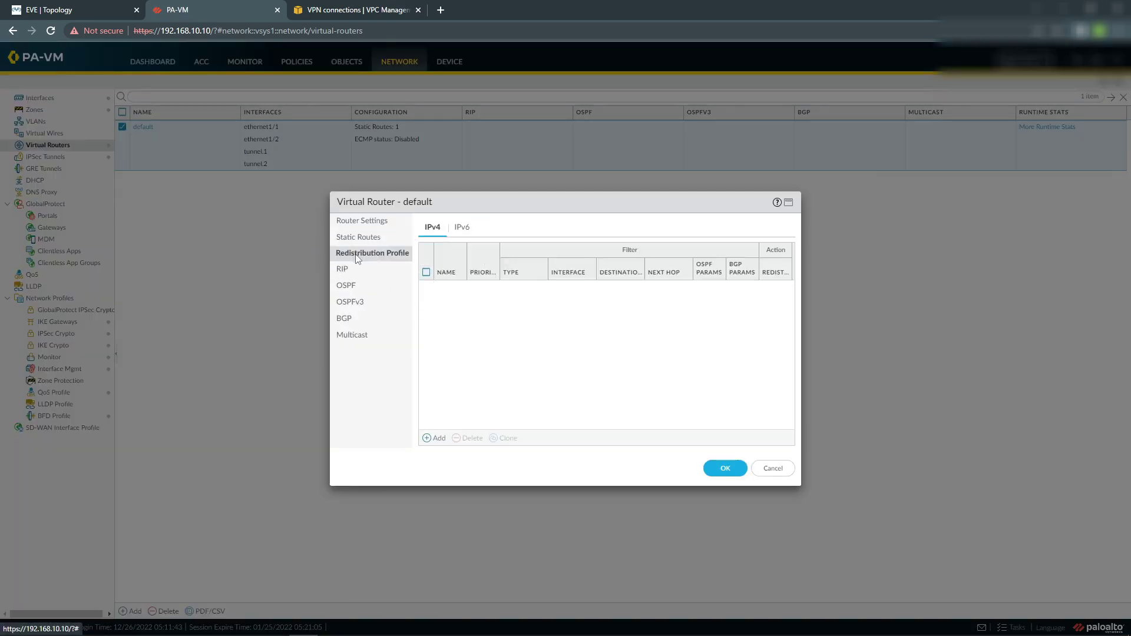
{"action": "left_click", "coordinate": [435, 438]}
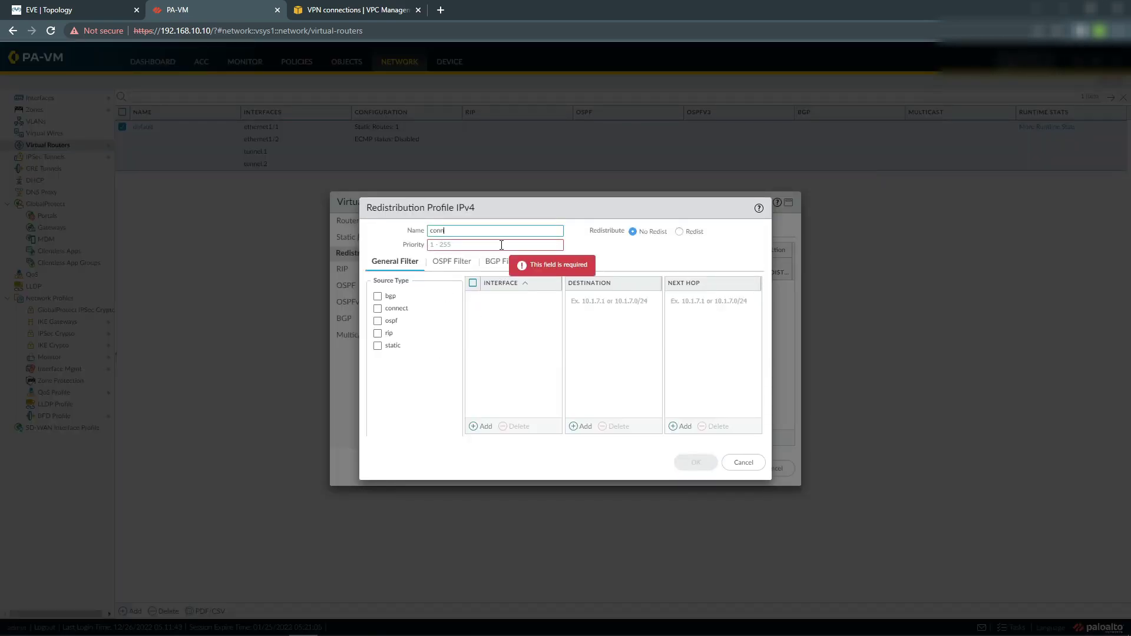
{"action": "left_click", "coordinate": [453, 243]}
{"action": "type", "text": "10"}
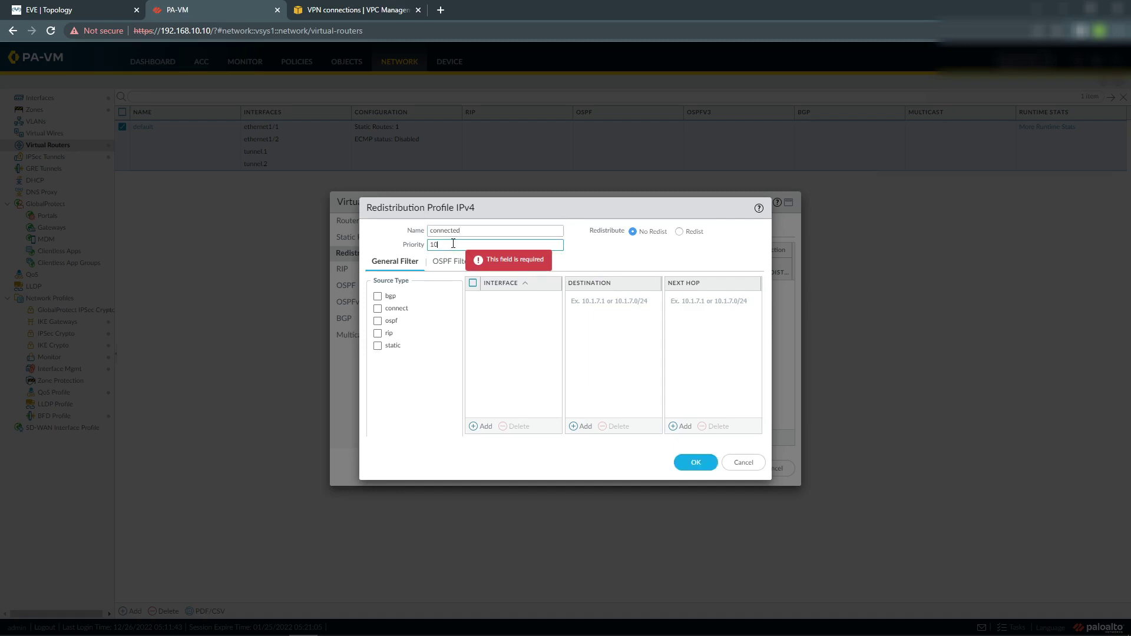
{"action": "left_click", "coordinate": [378, 308]}
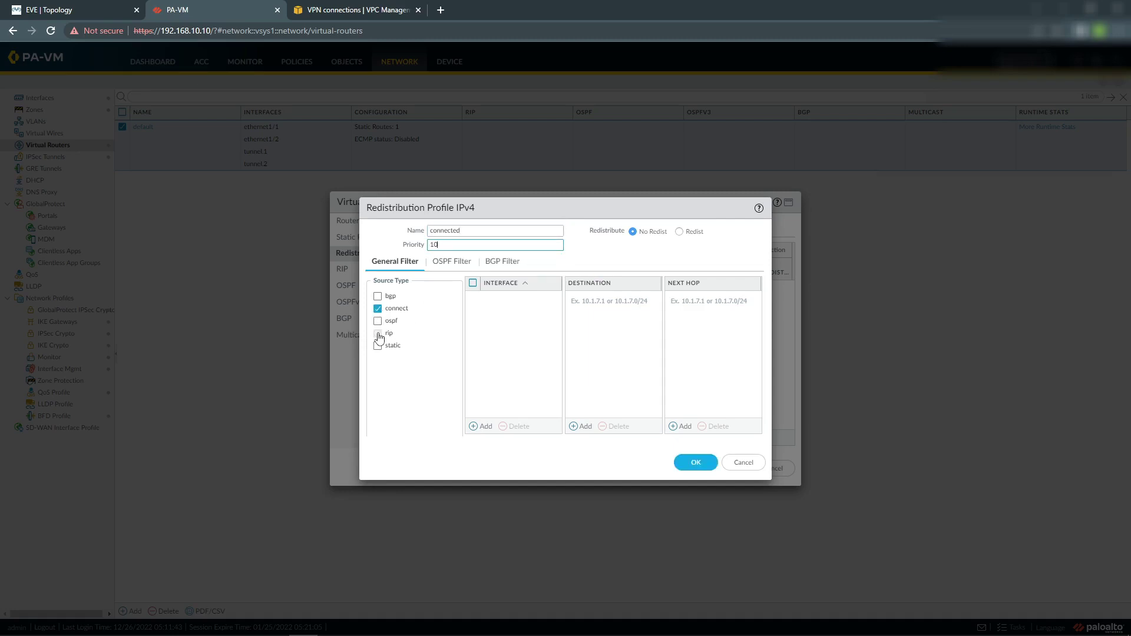
{"action": "left_click", "coordinate": [480, 425]}
{"action": "left_click", "coordinate": [504, 325]}
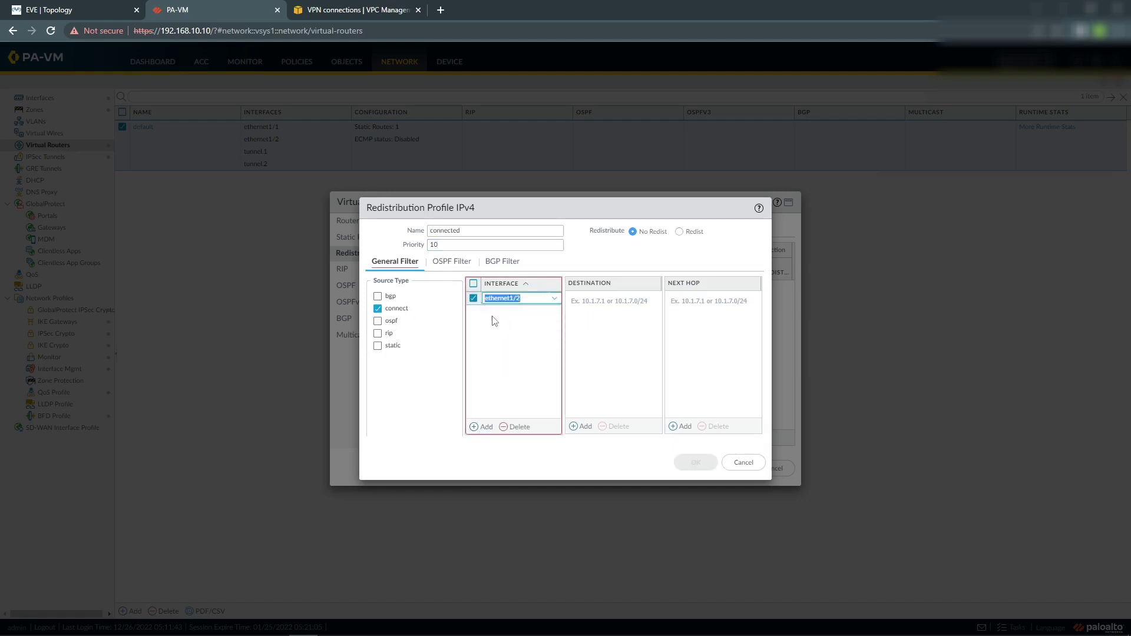
{"action": "left_click", "coordinate": [494, 320]}
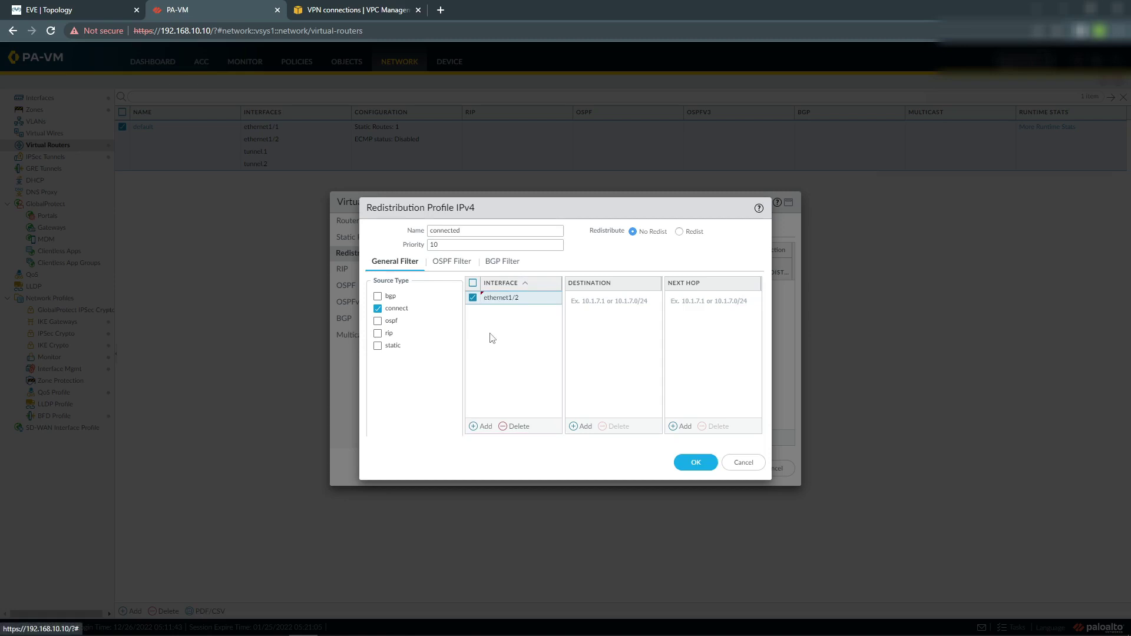
{"action": "left_click", "coordinate": [681, 231]}
{"action": "left_click", "coordinate": [696, 462]}
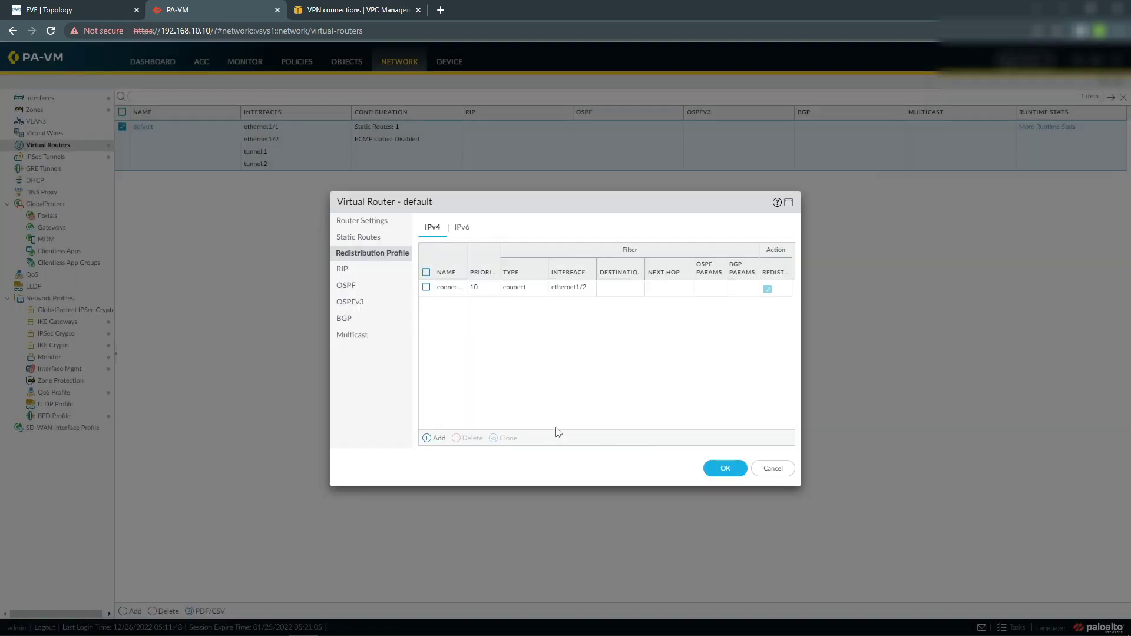
Turn on BGP for the default virtual router and set its router ID to 192.168.10.10.
{"action": "left_click", "coordinate": [351, 318]}
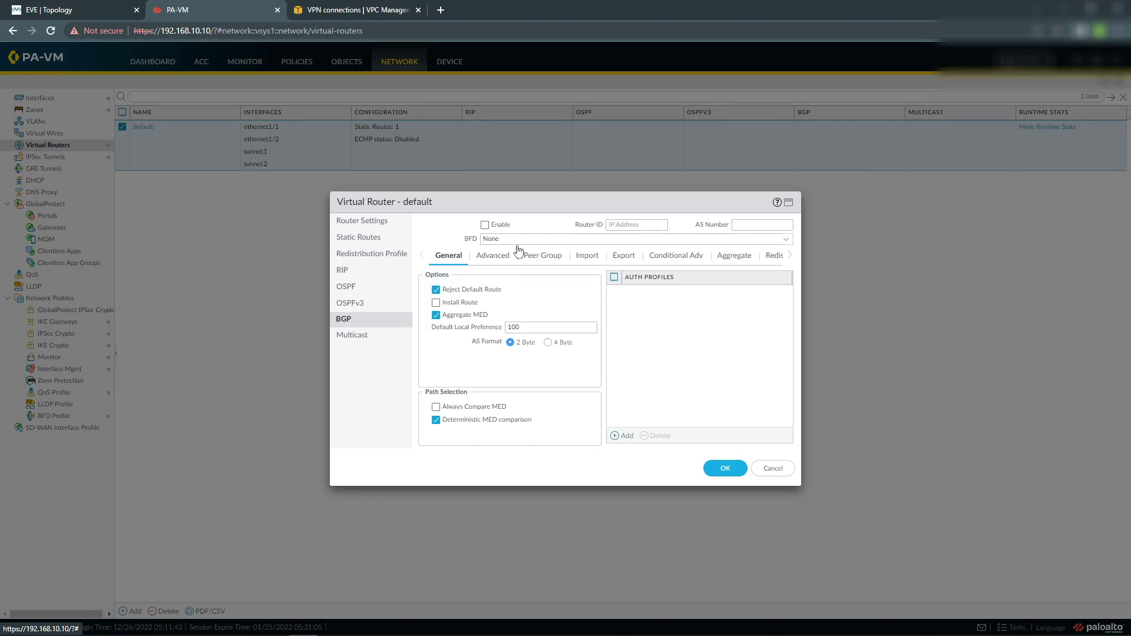
{"action": "left_click", "coordinate": [485, 225]}
{"action": "left_click", "coordinate": [618, 224]}
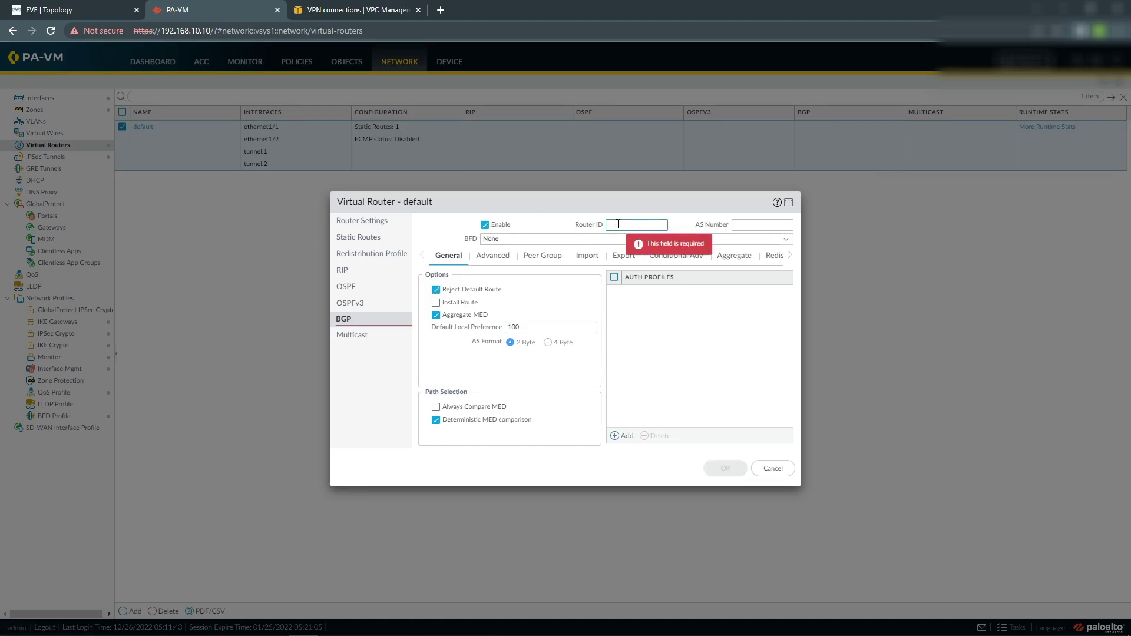
{"action": "type", "text": "192.168.10.10"}
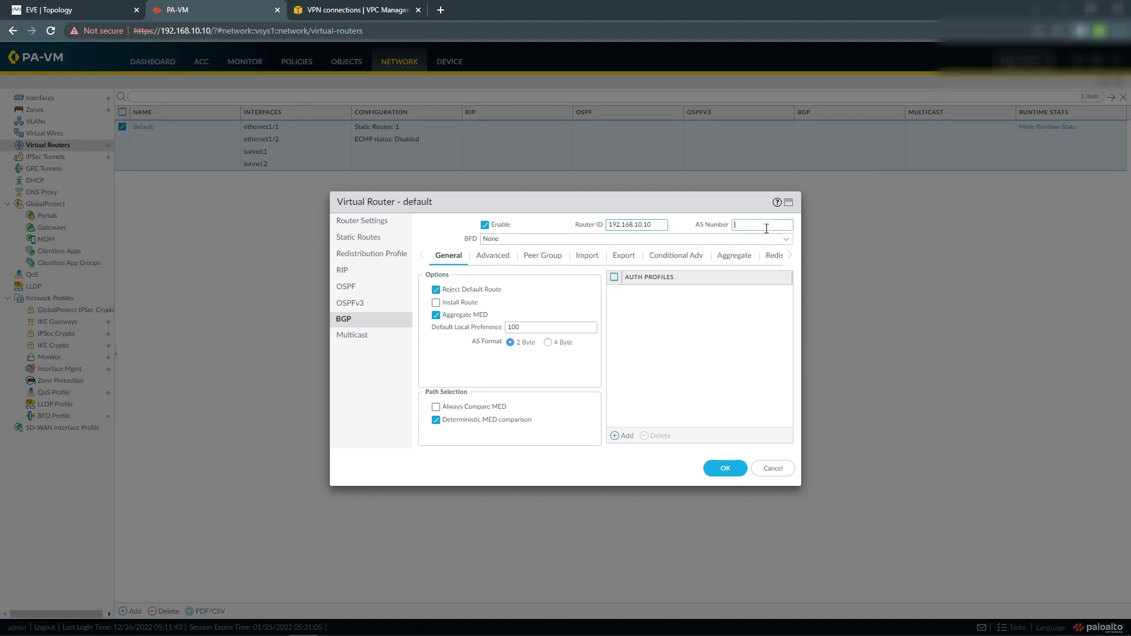
{"action": "left_click", "coordinate": [769, 225]}
Find local AS 65000 in the #4 BGP Configuration section of the Notepad config.
{"action": "mouse_move", "coordinate": [276, 625]}
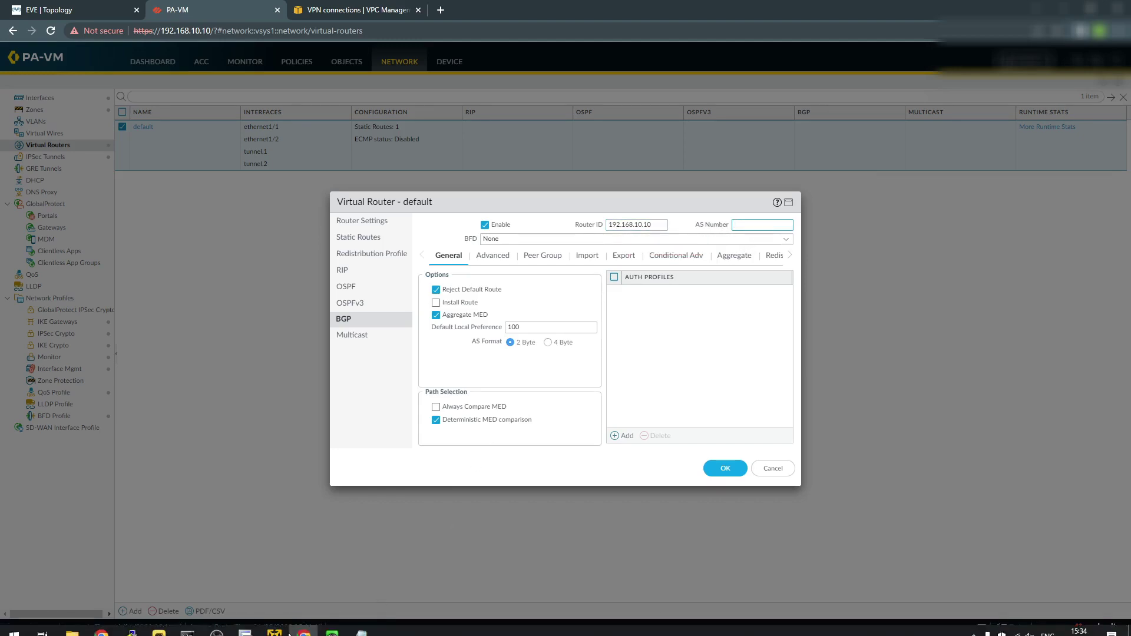
{"action": "mouse_move", "coordinate": [356, 625]}
{"action": "left_click", "coordinate": [422, 568]}
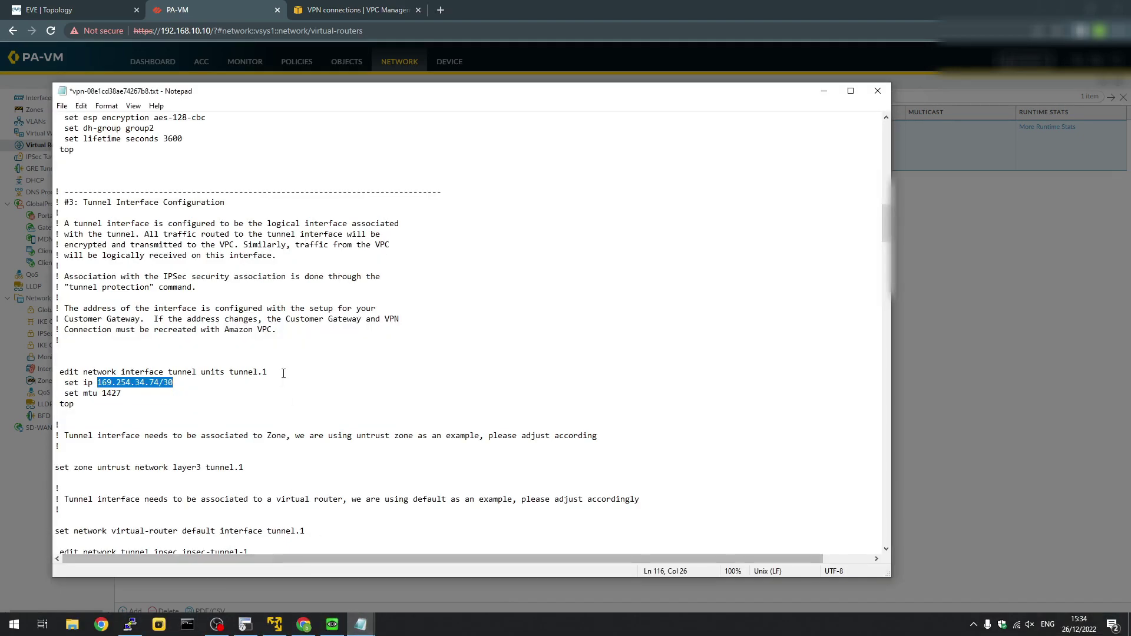
{"action": "scroll", "coordinate": [284, 375], "scroll_direction": "down", "scroll_amount": 18}
{"action": "scroll", "coordinate": [284, 375], "scroll_direction": "up", "scroll_amount": 4}
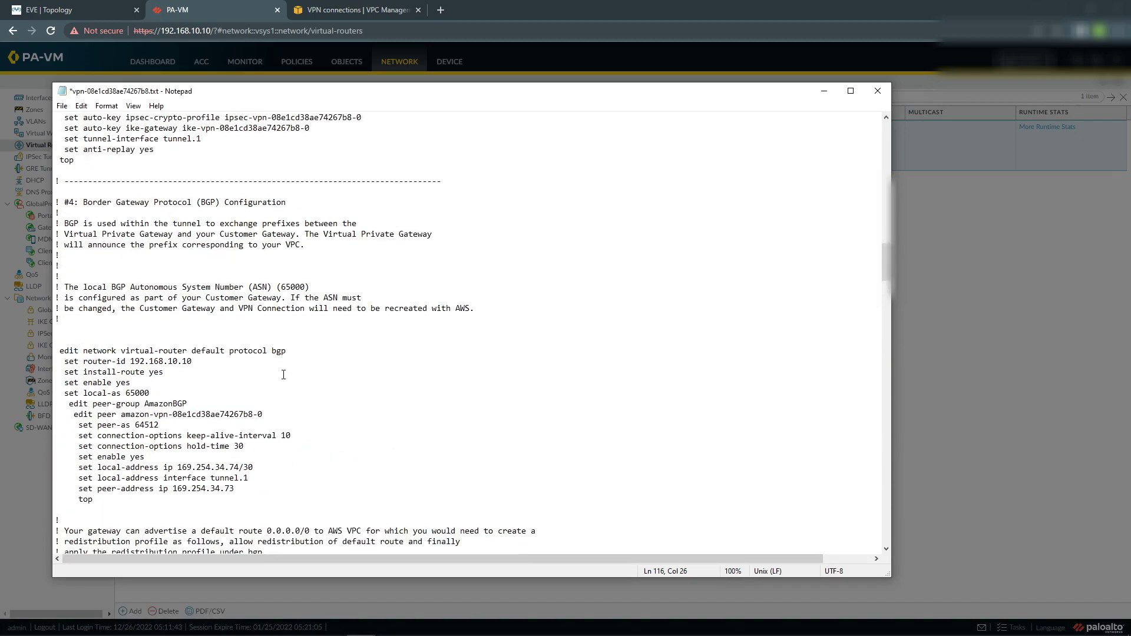
{"action": "scroll", "coordinate": [181, 382], "scroll_direction": "down", "scroll_amount": 1}
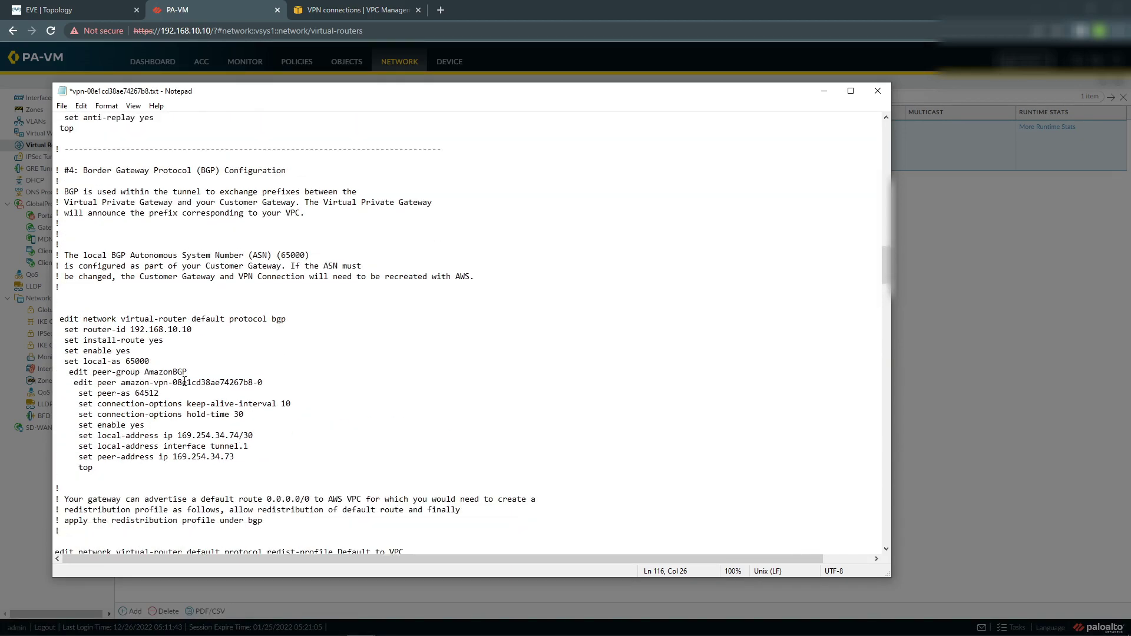
{"action": "left_click_drag", "start_coordinate": [125, 361], "coordinate": [158, 360]}
Enable Install Route, then create peer group aws-bgp and start adding its first peer.
{"action": "key", "text": "alt+Tab"}
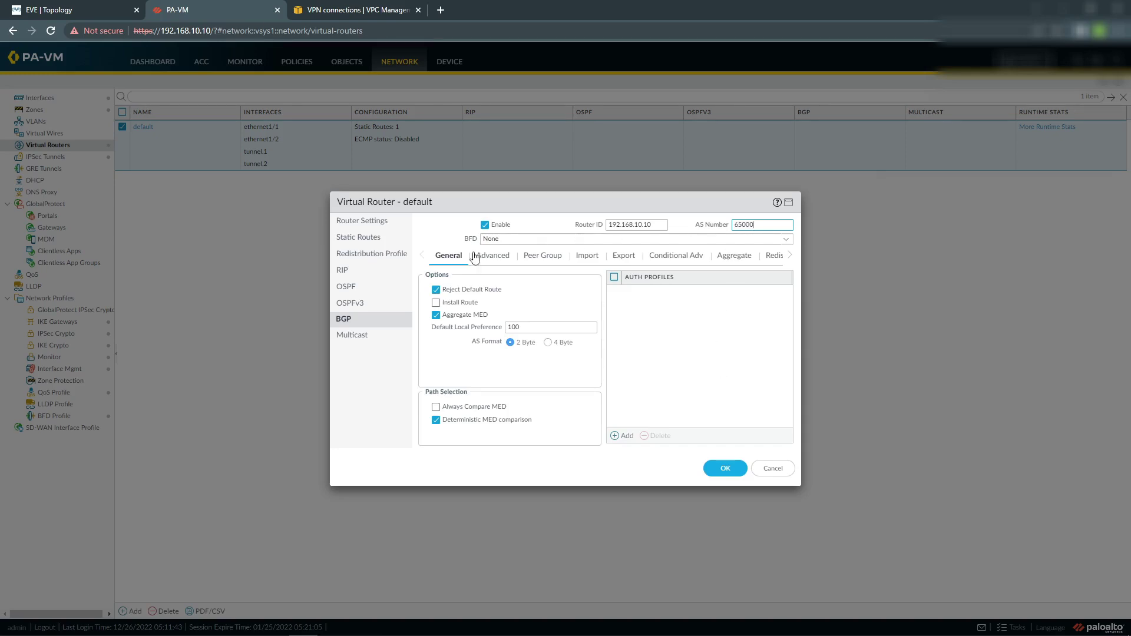
{"action": "left_click", "coordinate": [436, 302]}
{"action": "left_click", "coordinate": [559, 258]}
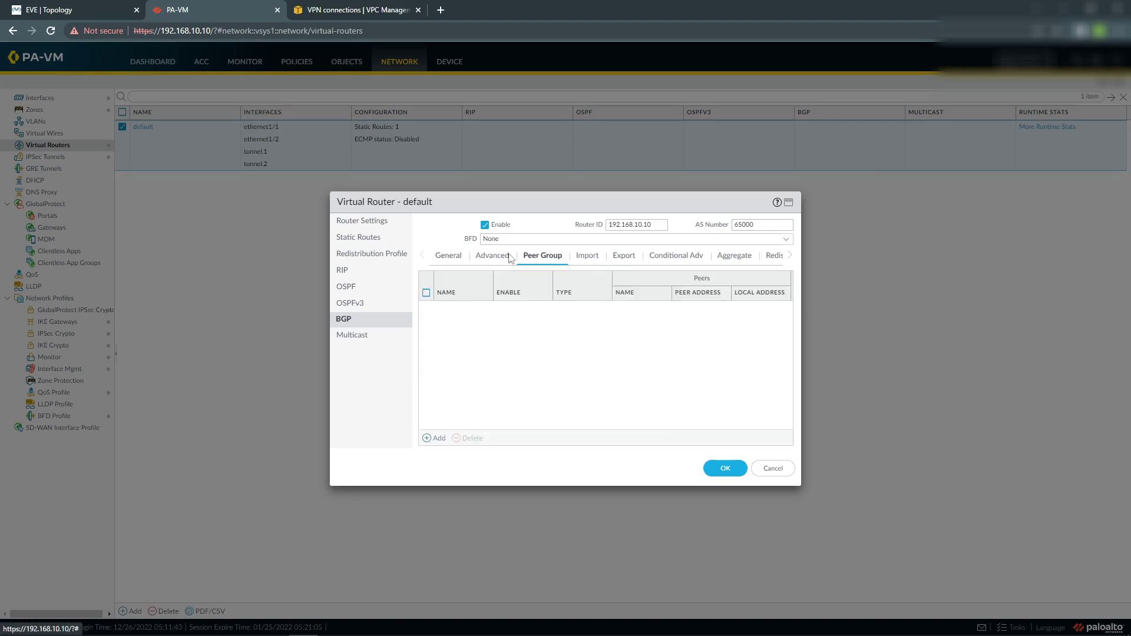
{"action": "left_click", "coordinate": [437, 439]}
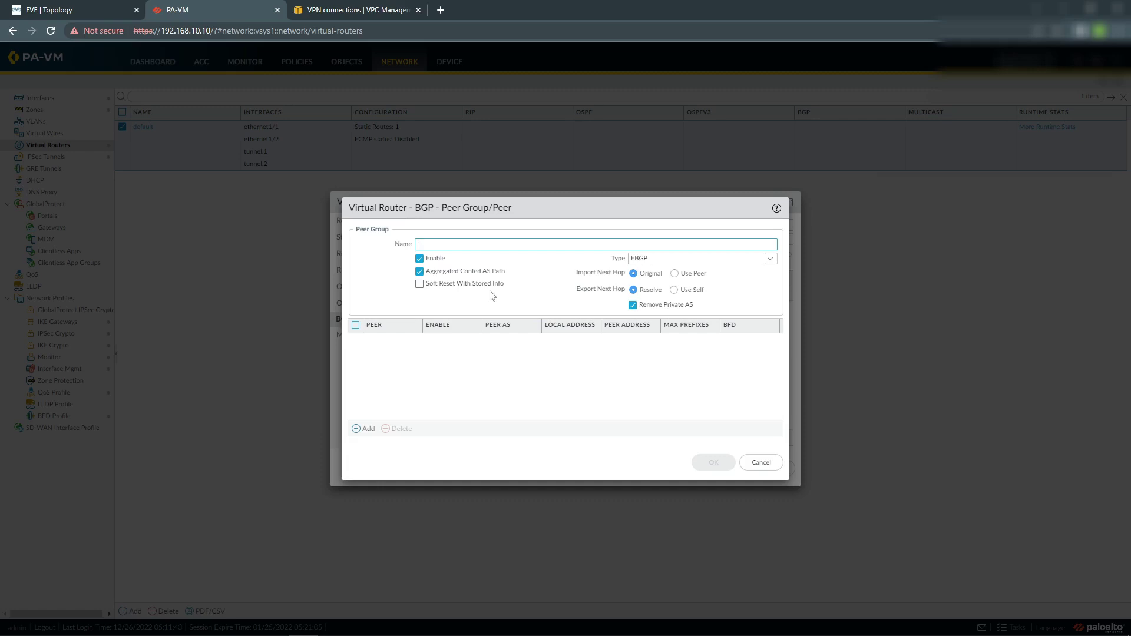
{"action": "type", "text": "aws-bgp"}
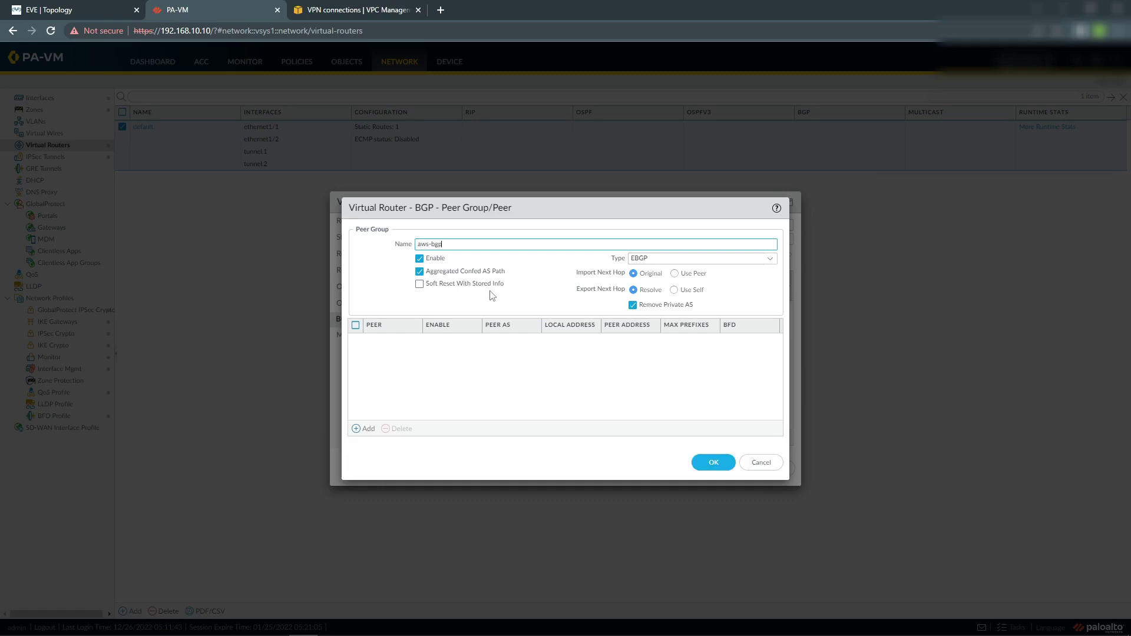
{"action": "left_click", "coordinate": [371, 429]}
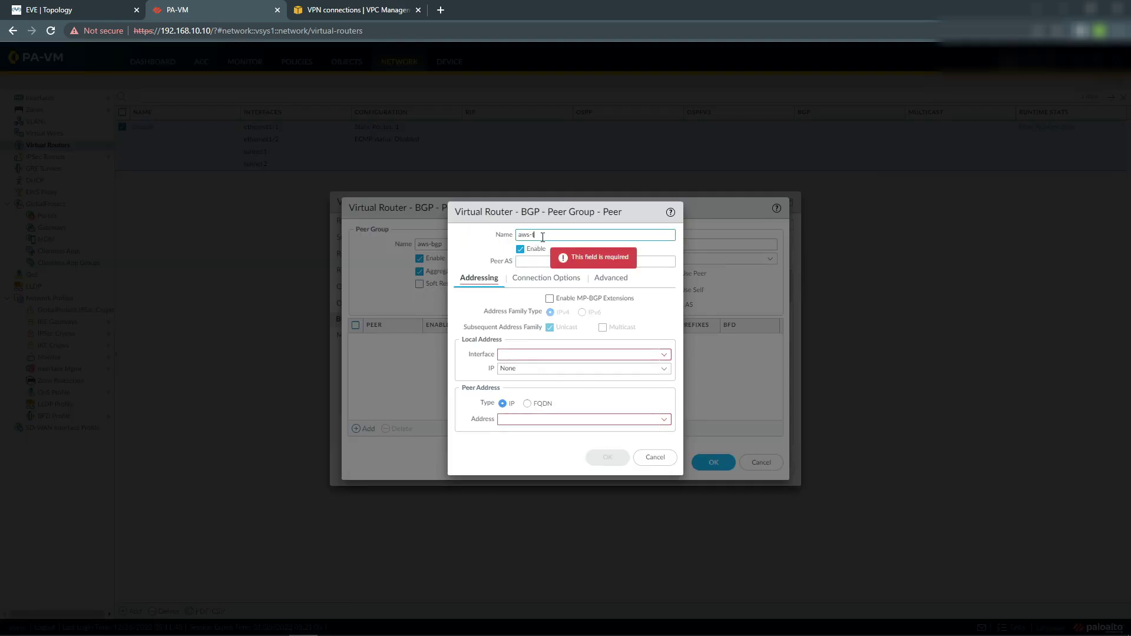
Name the peer aws-tun1 and give it peer AS 64512, copied from the VPN config.
{"action": "type", "text": "aws-tun1"}
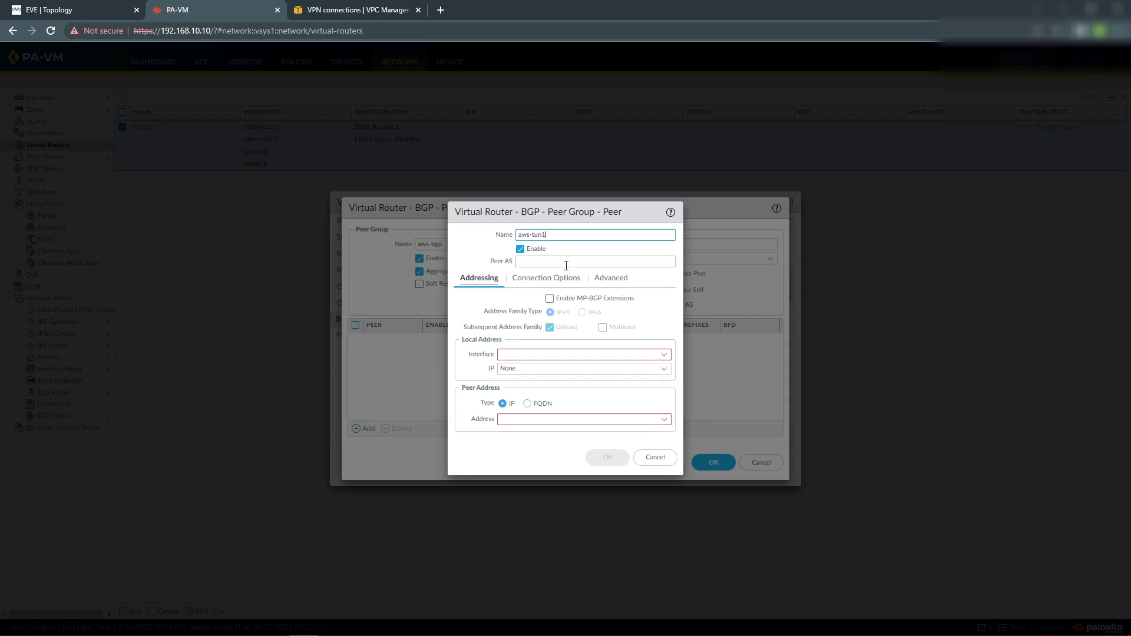
{"action": "left_click", "coordinate": [567, 263]}
{"action": "key", "text": "alt+Tab"}
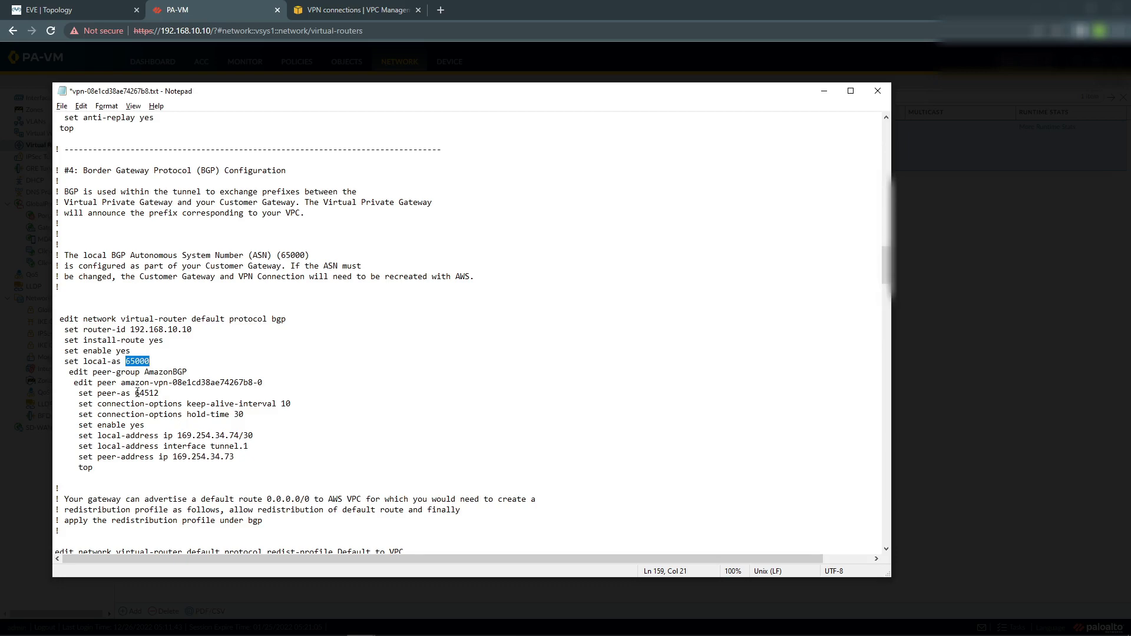
{"action": "left_click_drag", "start_coordinate": [135, 392], "coordinate": [164, 392]}
{"action": "key", "text": "ctrl+c"}
{"action": "key", "text": "alt+Tab"}
{"action": "key", "text": "ctrl+v"}
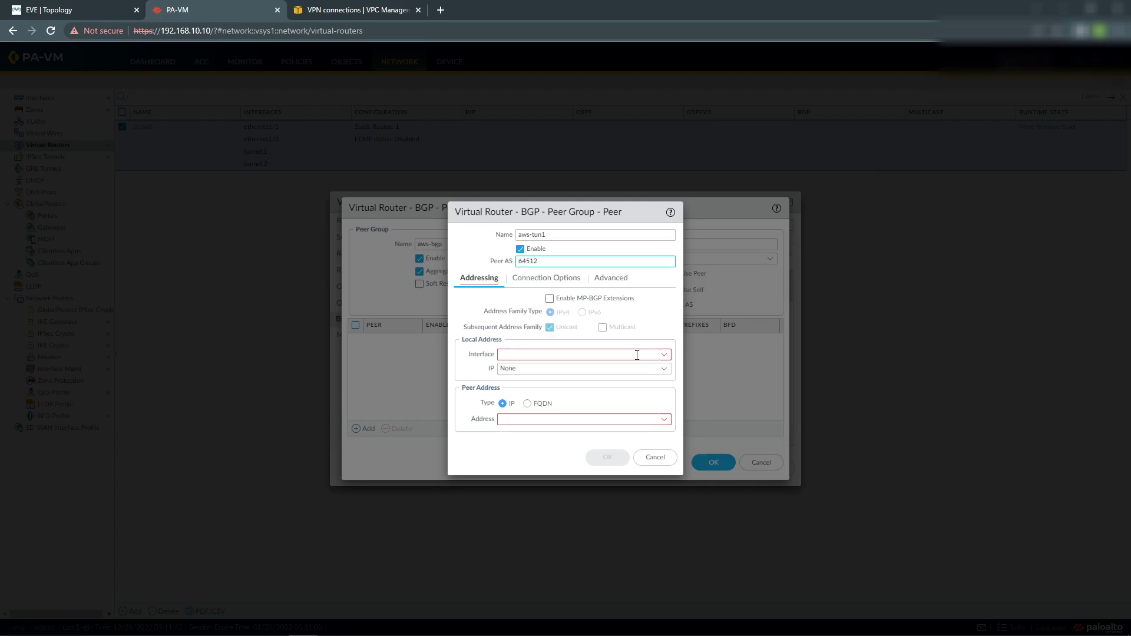
Use interface tunnel.1, local address 169.254.34.74/30, and peer address 169.254.34.73.
{"action": "left_click", "coordinate": [660, 354]}
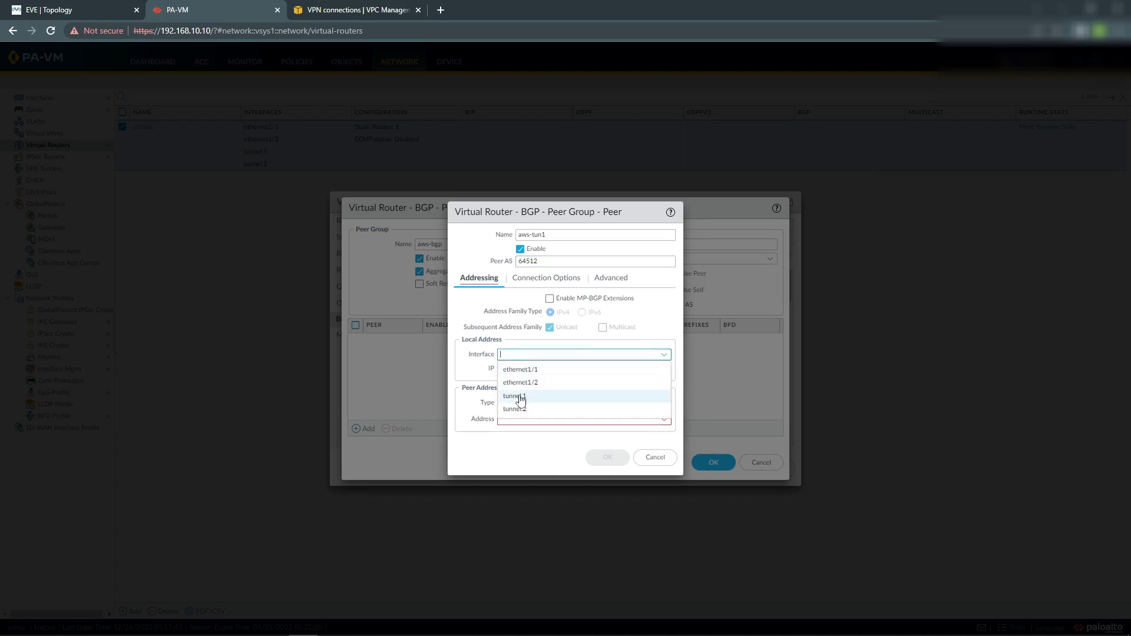
{"action": "left_click", "coordinate": [515, 395]}
{"action": "left_click", "coordinate": [664, 369]}
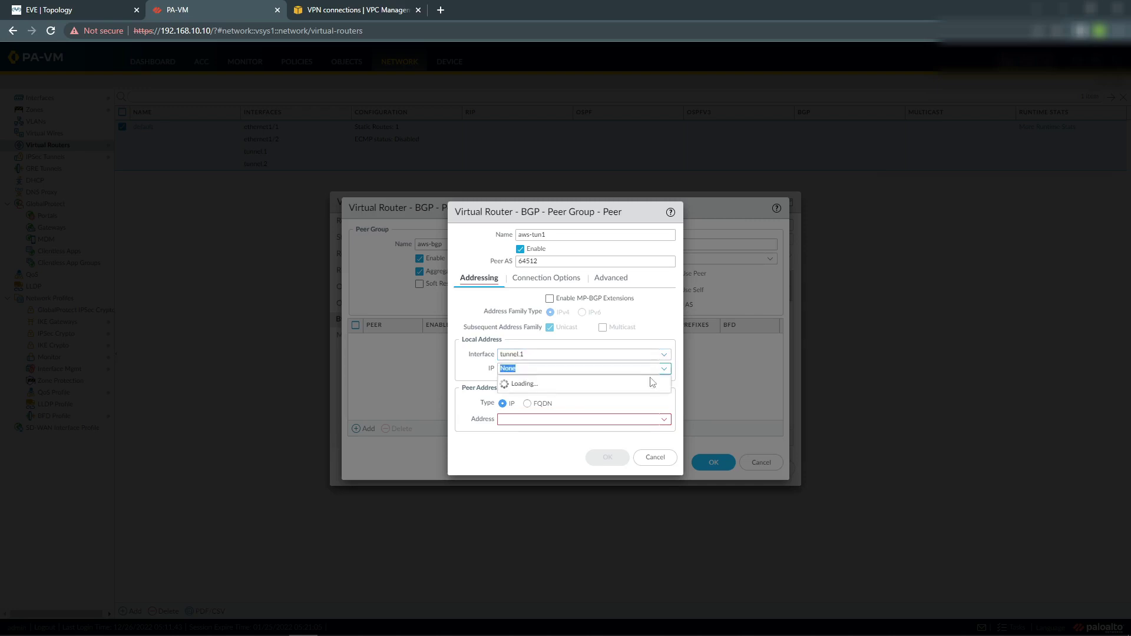
{"action": "left_click", "coordinate": [537, 395]}
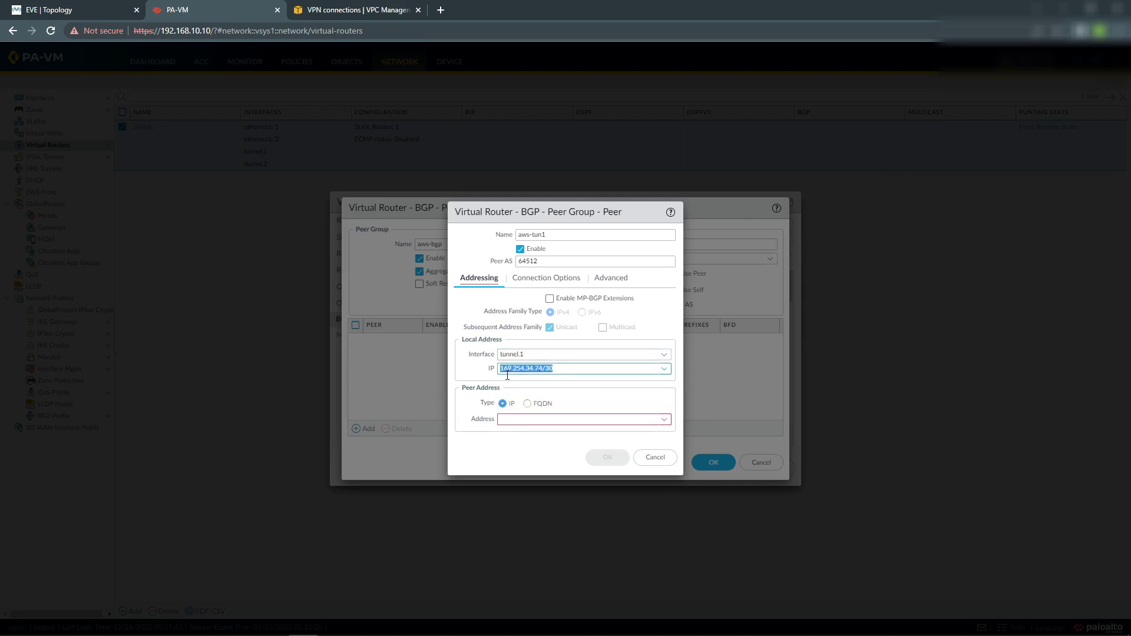
{"action": "left_click", "coordinate": [312, 13]}
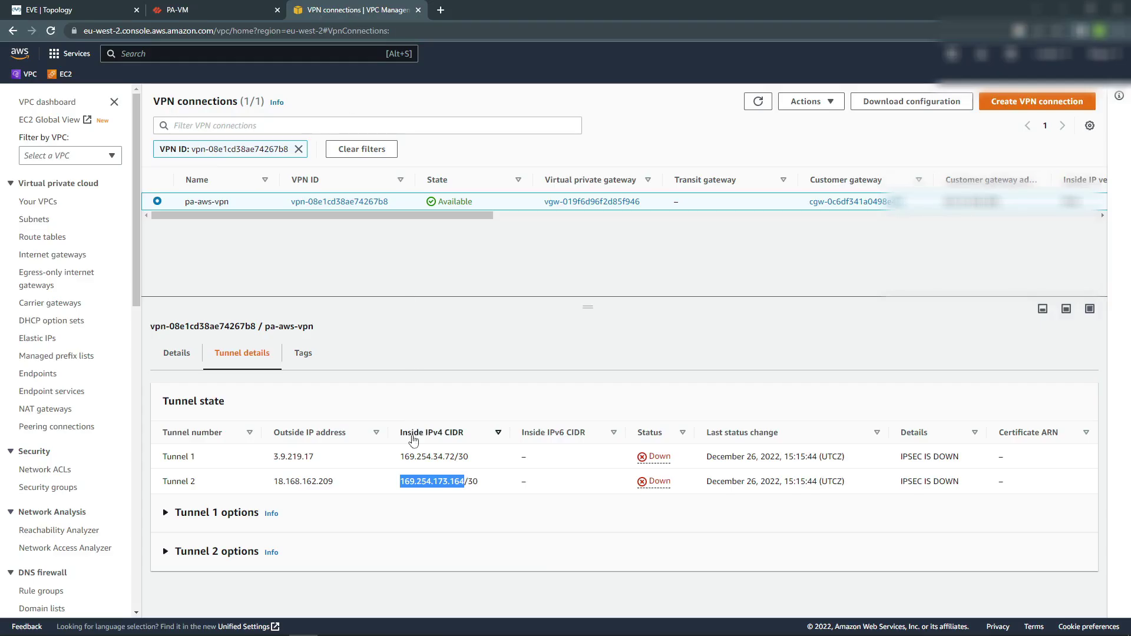
{"action": "left_click", "coordinate": [212, 10]}
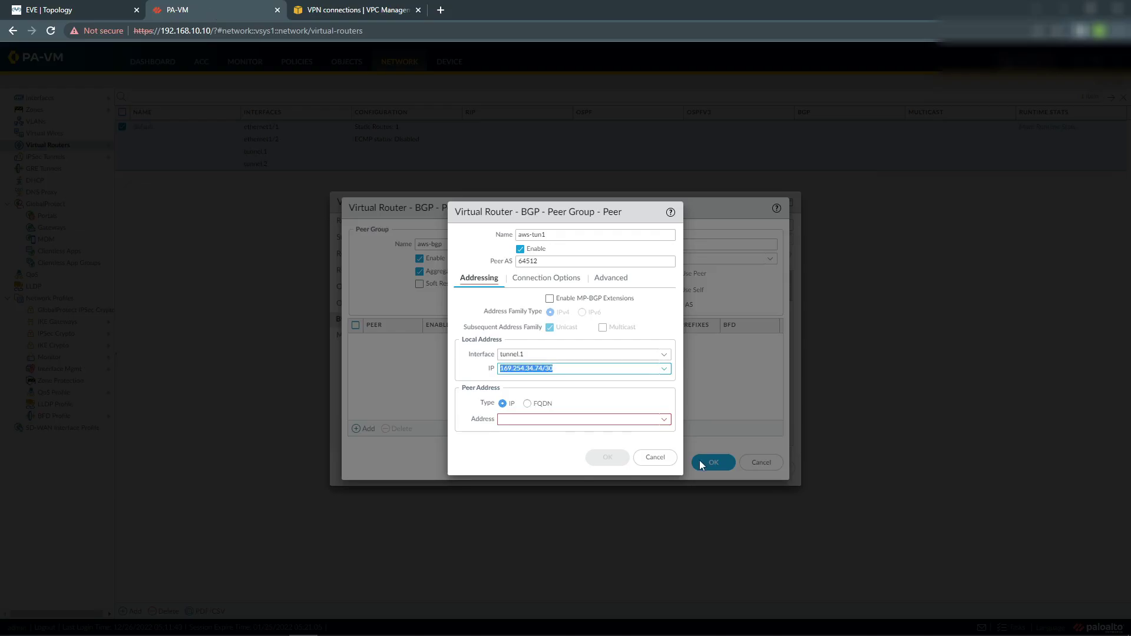
{"action": "left_click", "coordinate": [533, 420]}
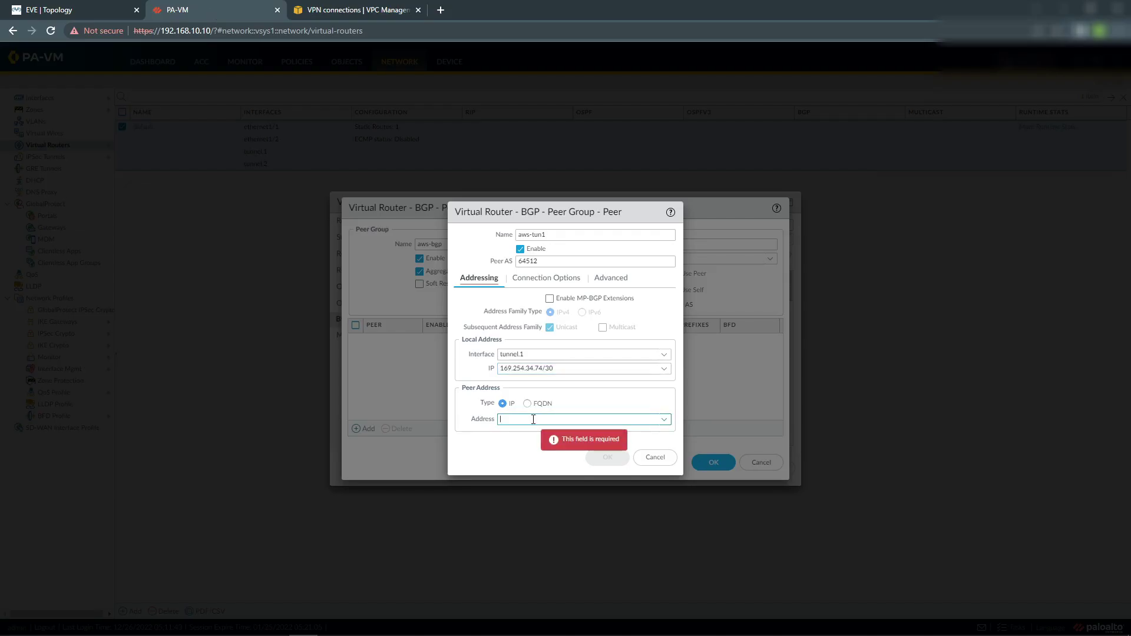
{"action": "type", "text": "169"}
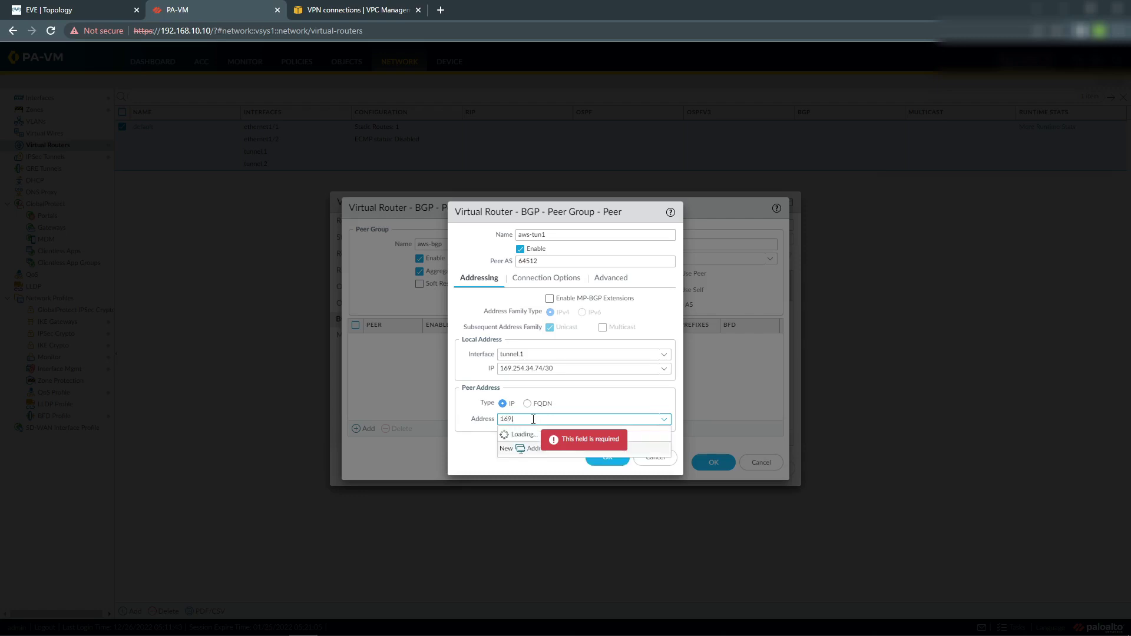
{"action": "type", "text": ".254"}
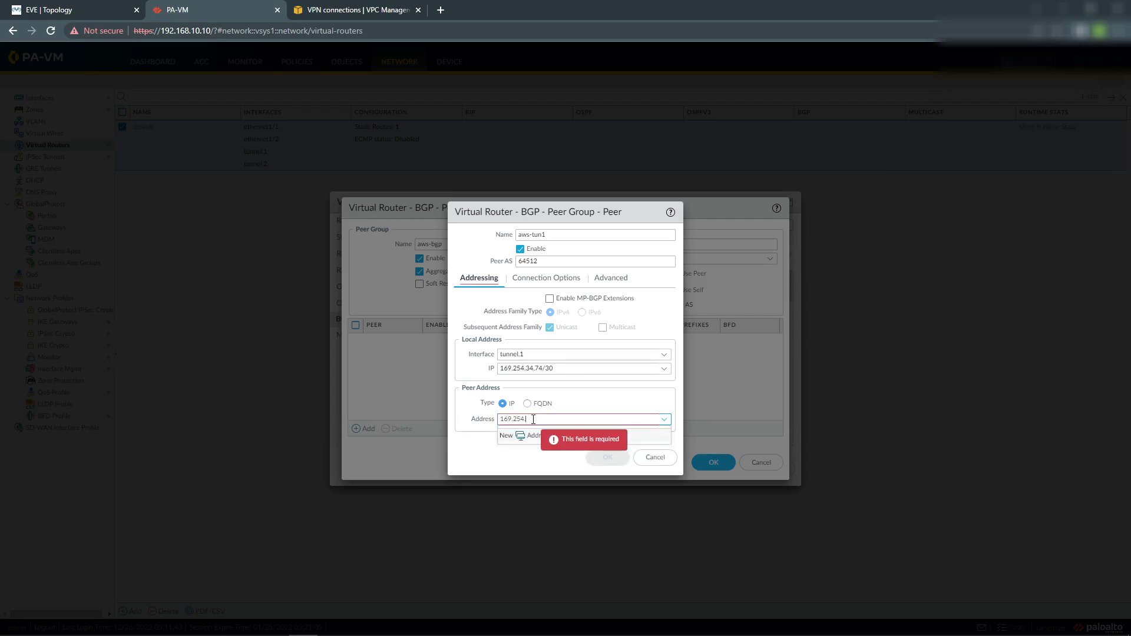
{"action": "type", "text": ".34.73"}
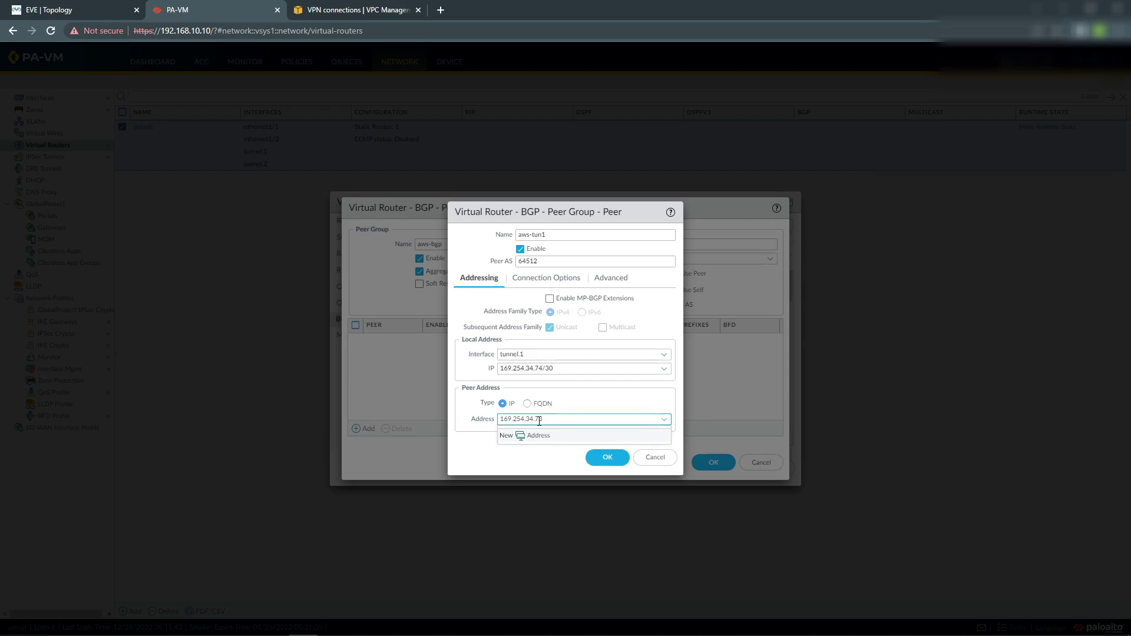
{"action": "left_click", "coordinate": [539, 370]}
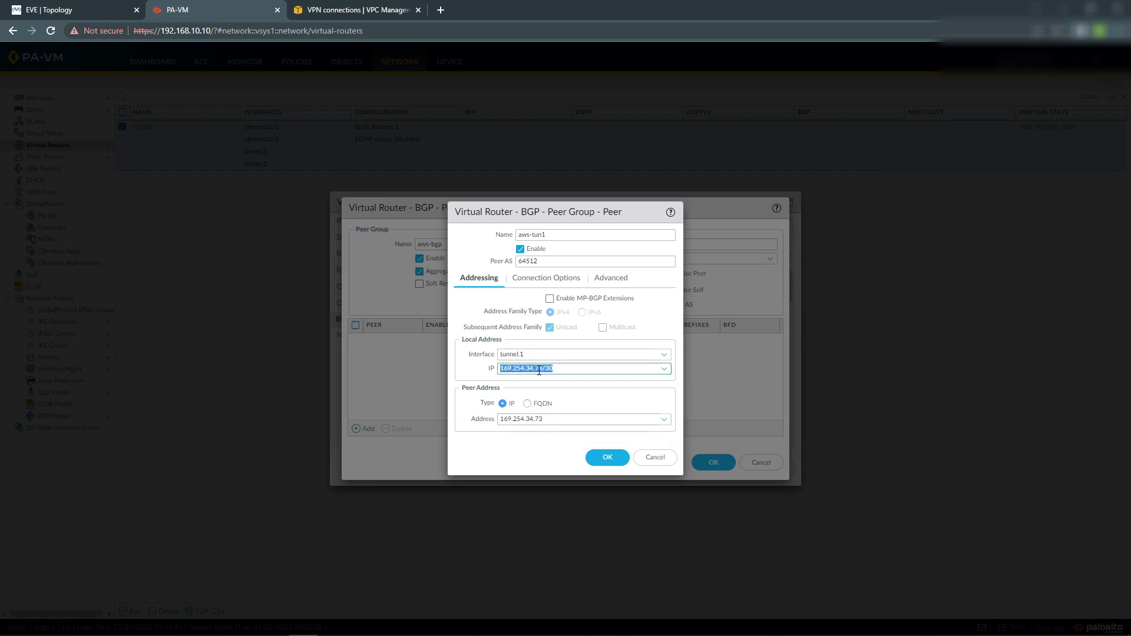
{"action": "left_click", "coordinate": [576, 391]}
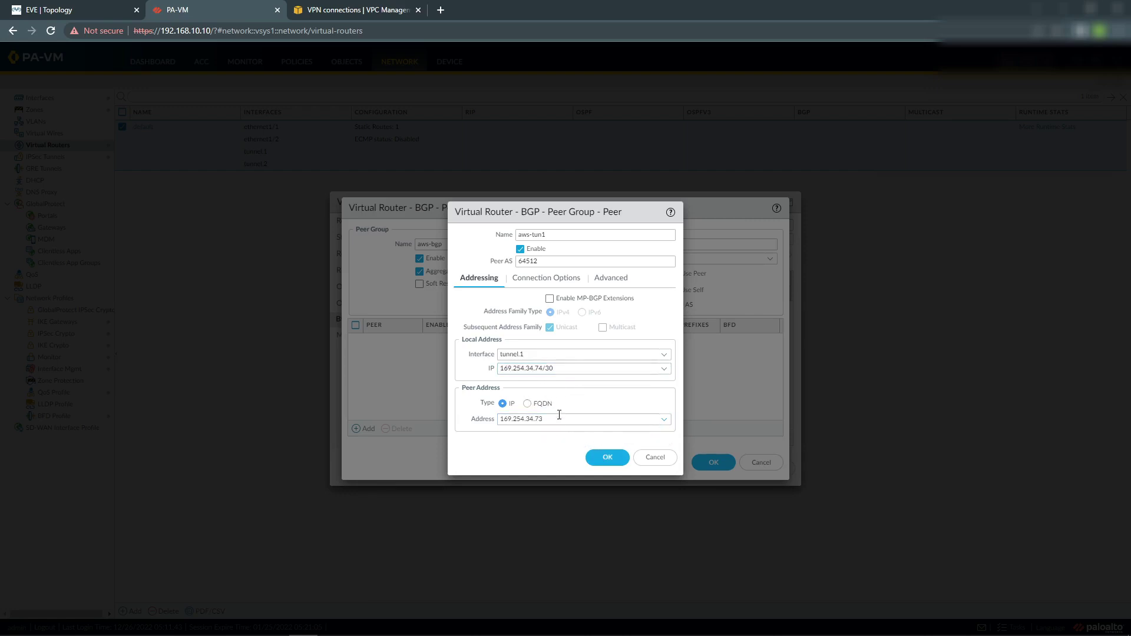
Save the peer, checking its keep-alive 10 and hold time 30 against the VPN config.
{"action": "left_click", "coordinate": [558, 278]}
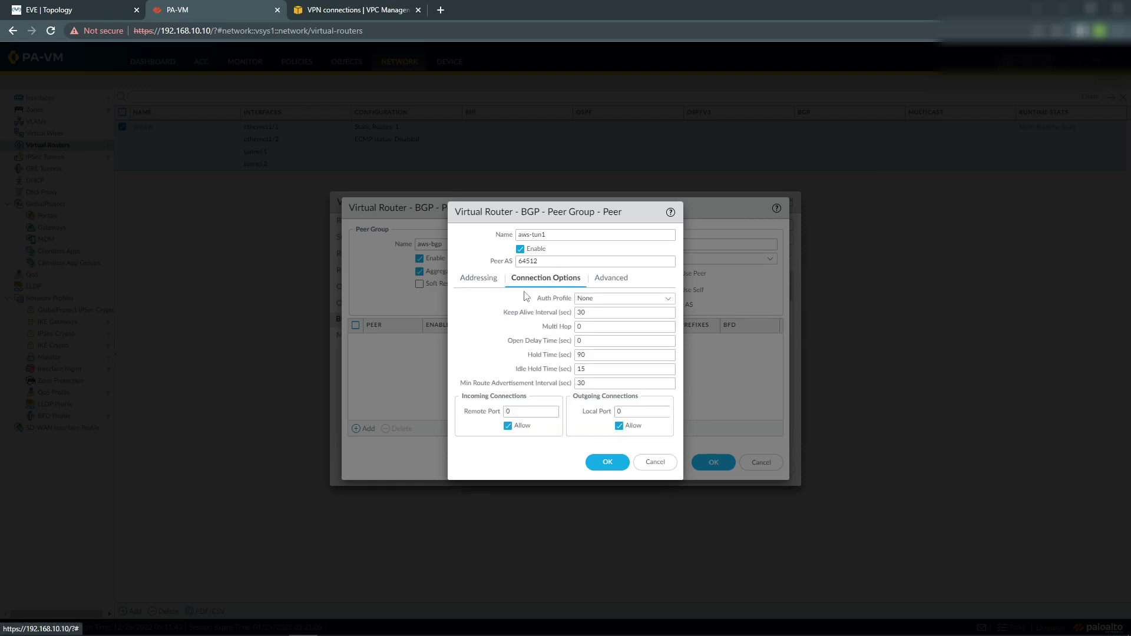
{"action": "double_click", "coordinate": [586, 312]}
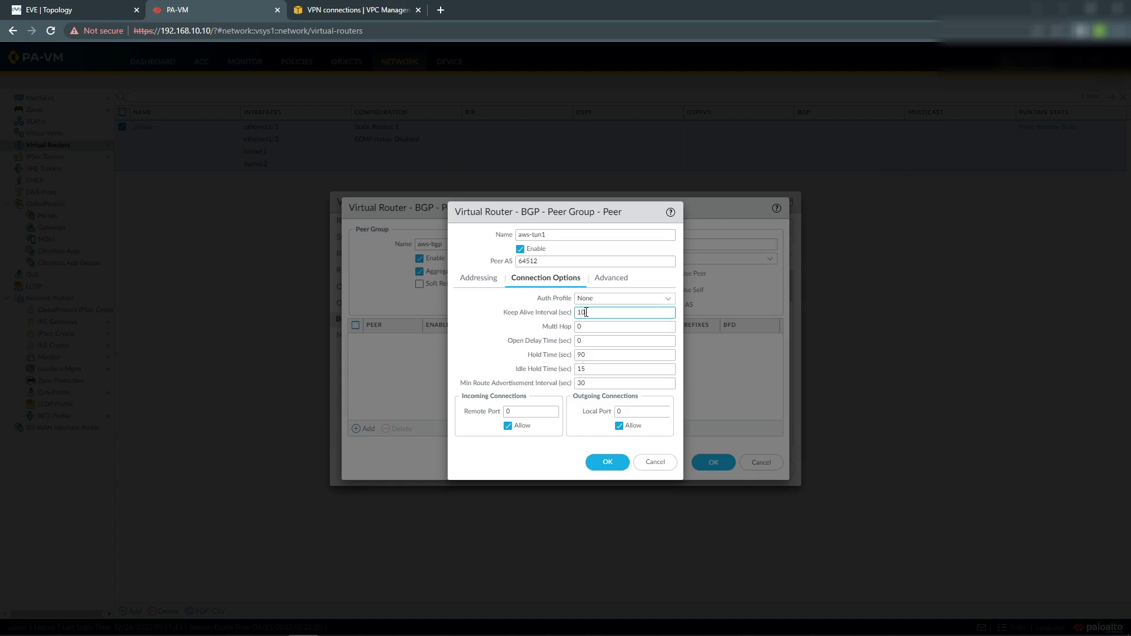
{"action": "double_click", "coordinate": [586, 356]}
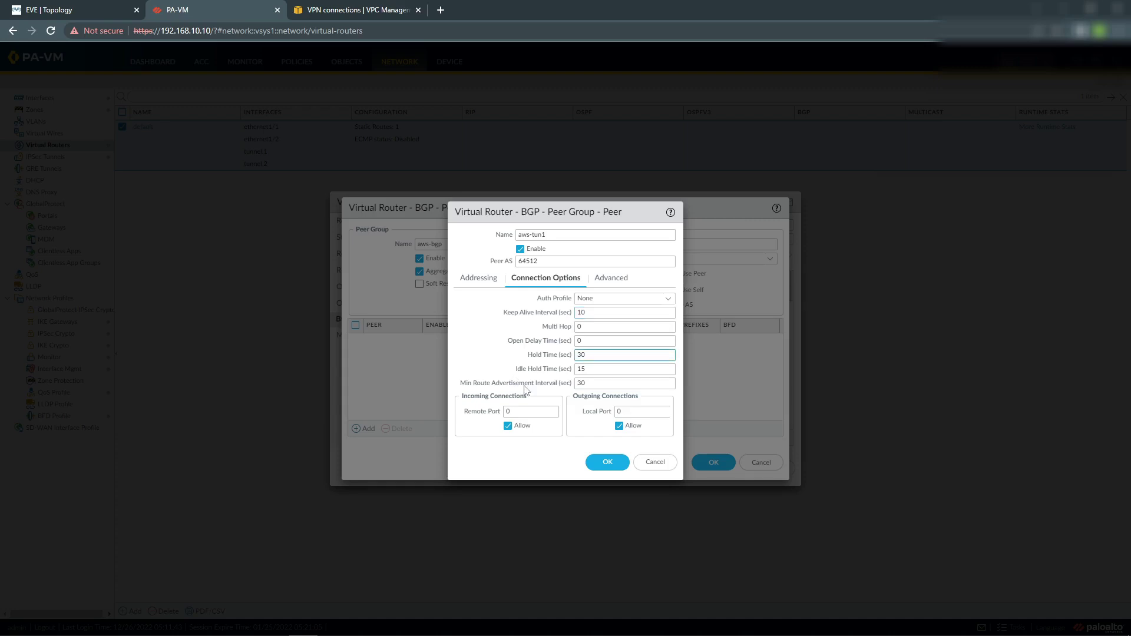
{"action": "left_click", "coordinate": [613, 463]}
{"action": "key", "text": "alt+Tab"}
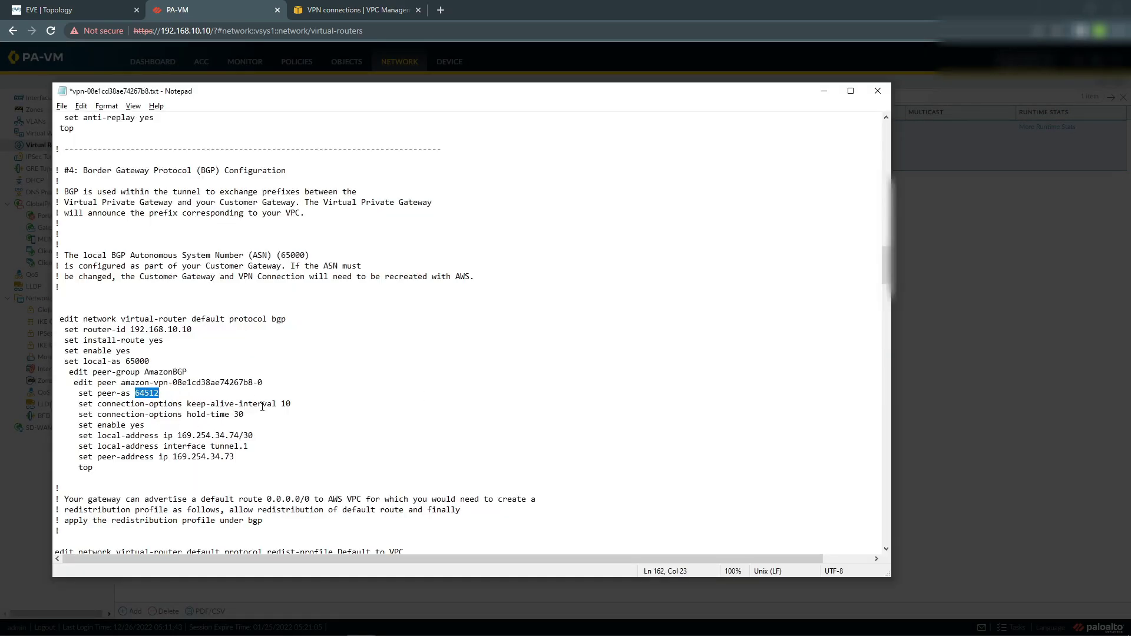
{"action": "double_click", "coordinate": [283, 404]}
{"action": "left_click_drag", "start_coordinate": [239, 415], "coordinate": [268, 418]}
{"action": "key", "text": "alt+Tab"}
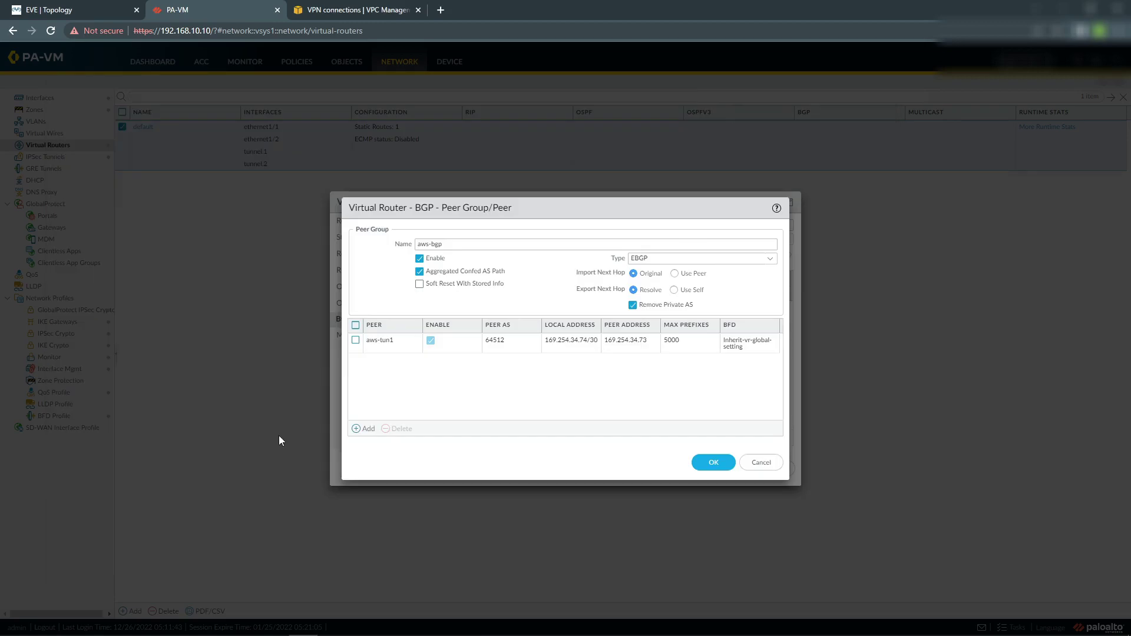
Add second peer aws-tun2 with AS 64512, interface tunnel.2, and local address 169.254.173.166/30.
{"action": "left_click", "coordinate": [359, 429]}
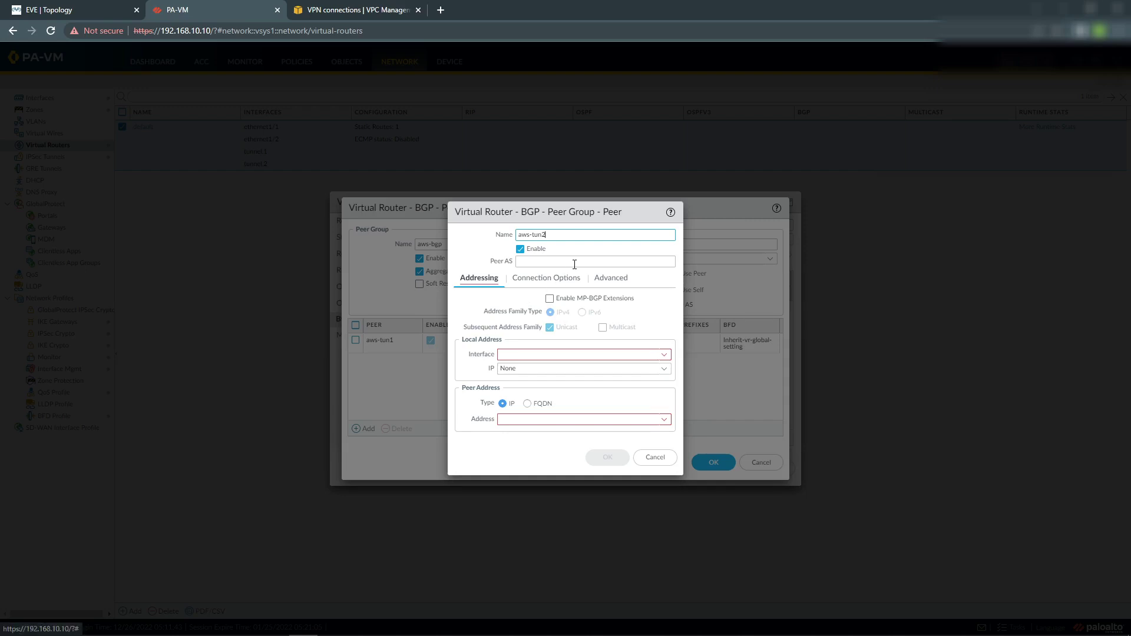
{"action": "left_click_drag", "start_coordinate": [572, 213], "coordinate": [686, 210]}
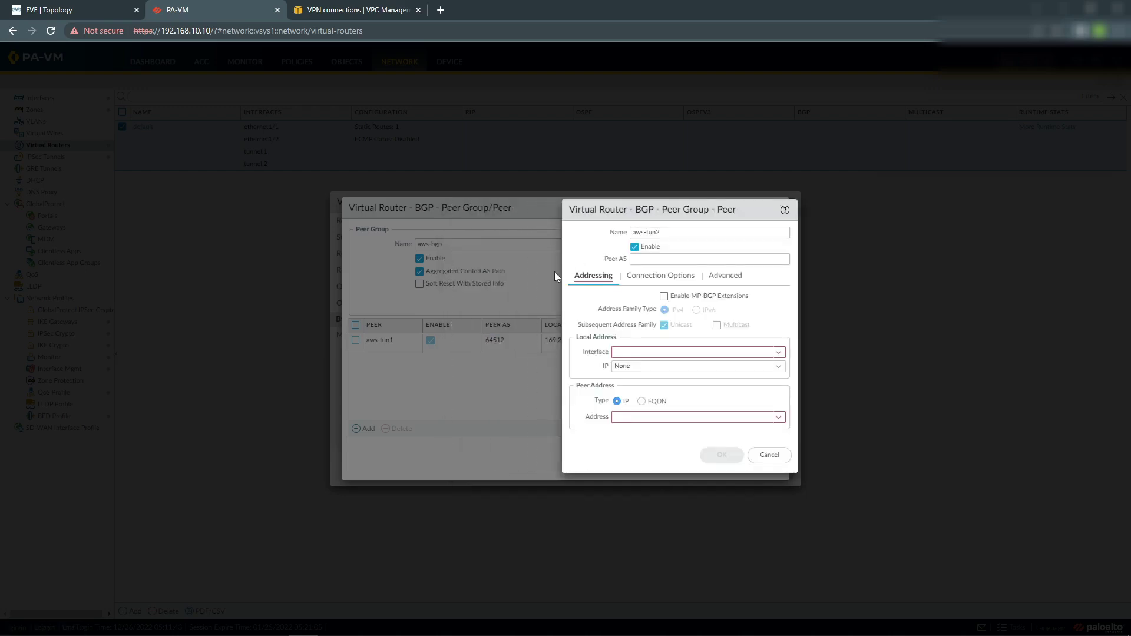
{"action": "left_click", "coordinate": [691, 259]}
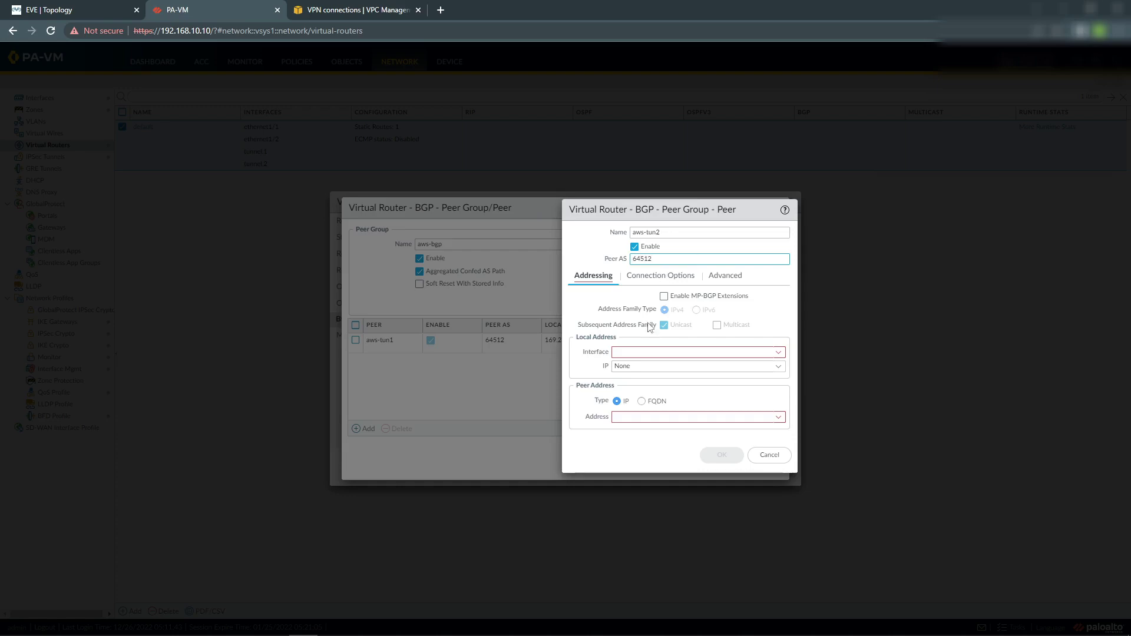
{"action": "left_click", "coordinate": [672, 353]}
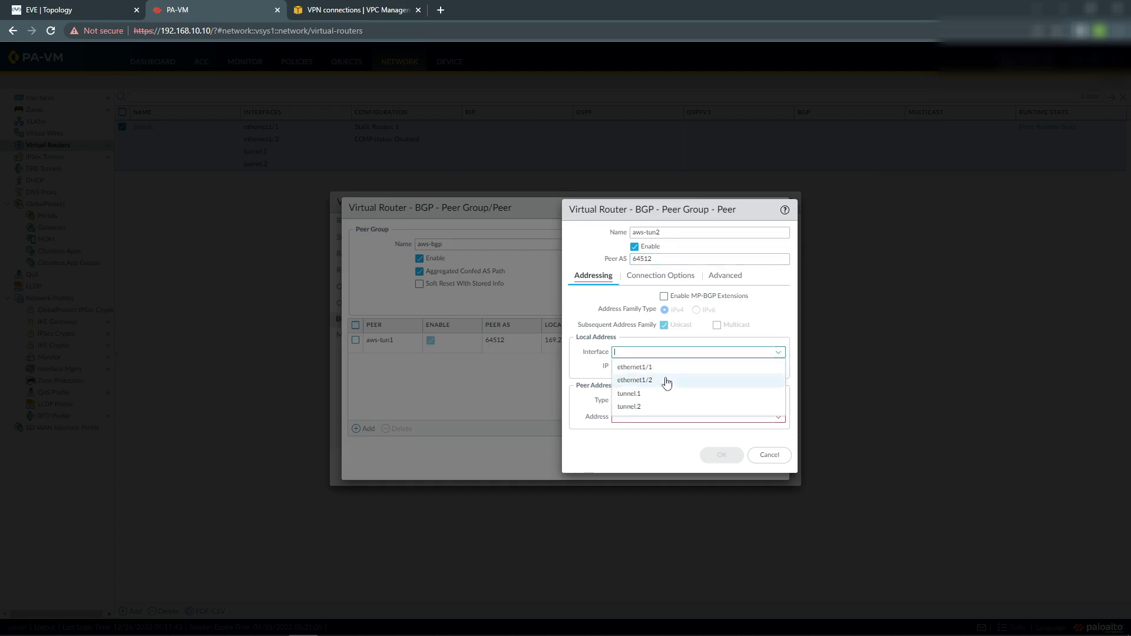
{"action": "left_click", "coordinate": [649, 400]}
{"action": "left_click", "coordinate": [778, 367]}
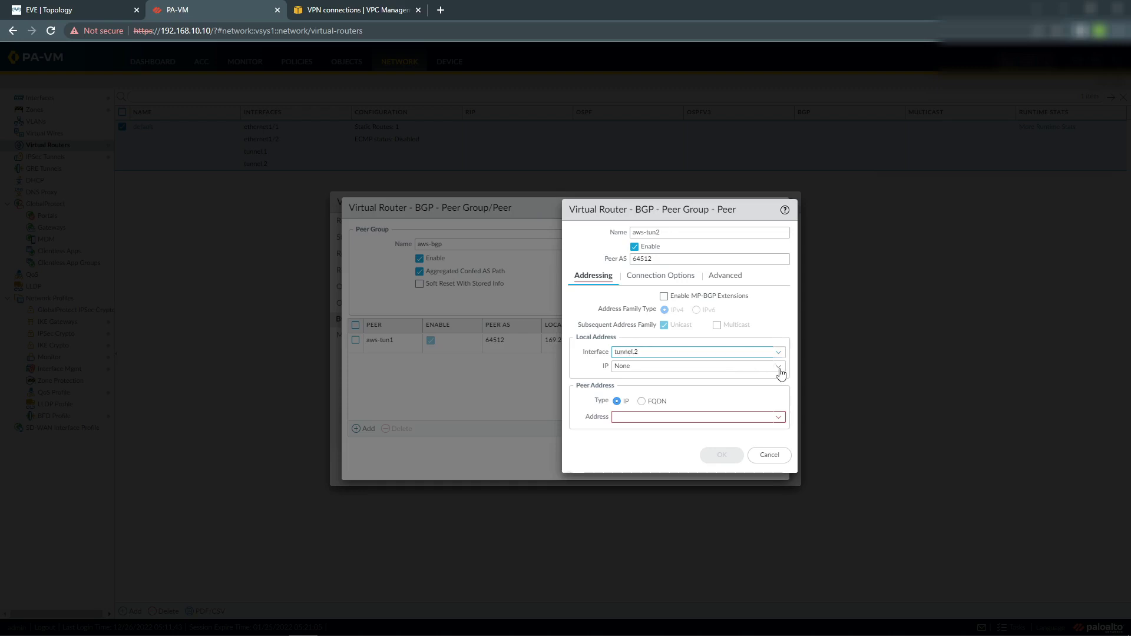
{"action": "left_click", "coordinate": [624, 397]}
Set the peer address to the aws-tun2 object (169.254.173.165), keep-alive 10, and save the peer.
{"action": "left_click", "coordinate": [630, 419]}
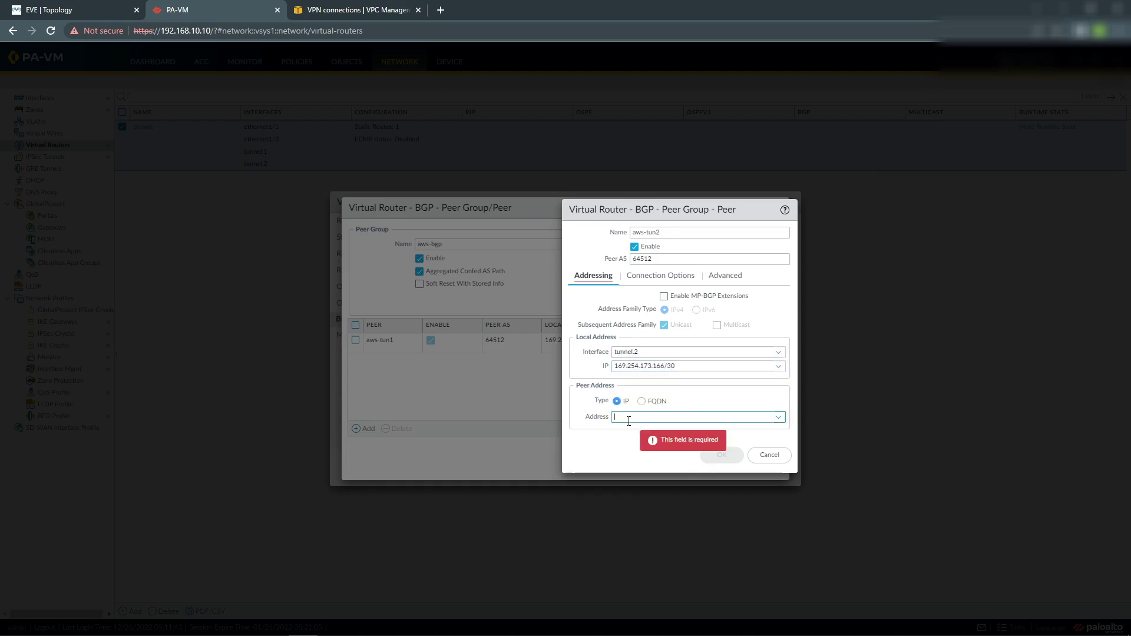
{"action": "type", "text": "169.254.173.1"}
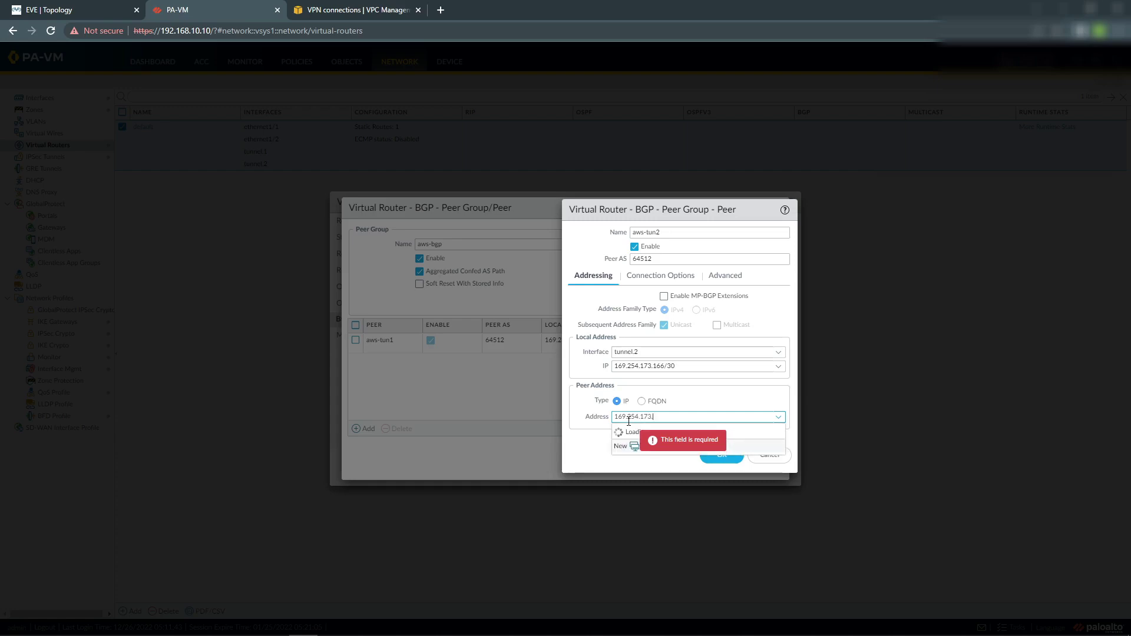
{"action": "type", "text": "65"}
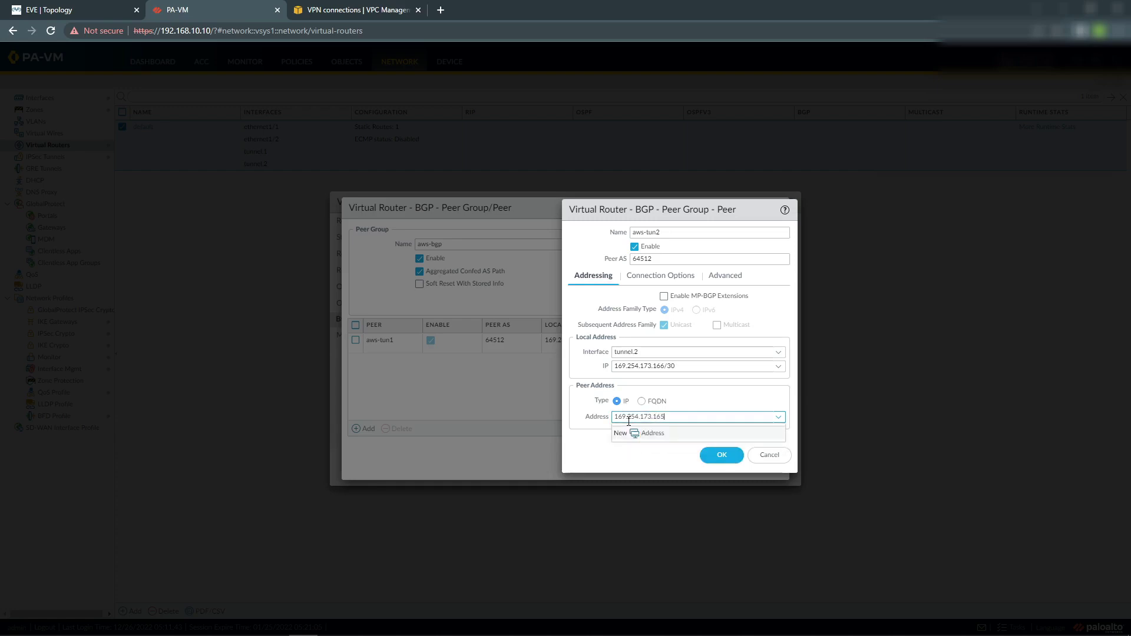
{"action": "left_click", "coordinate": [587, 455]}
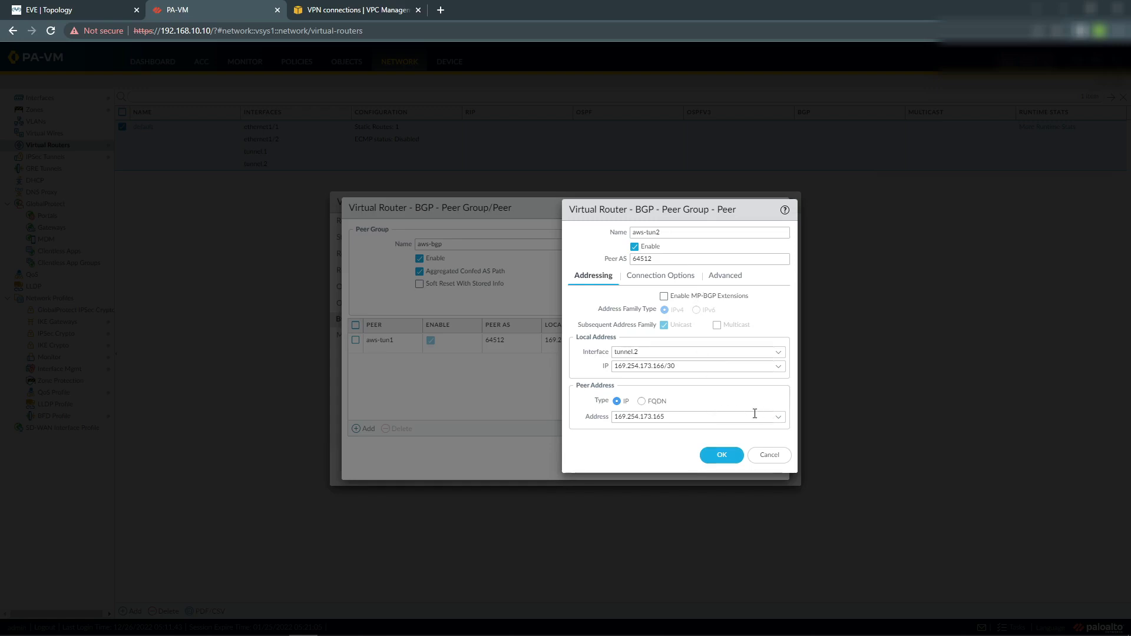
{"action": "left_click", "coordinate": [775, 417]}
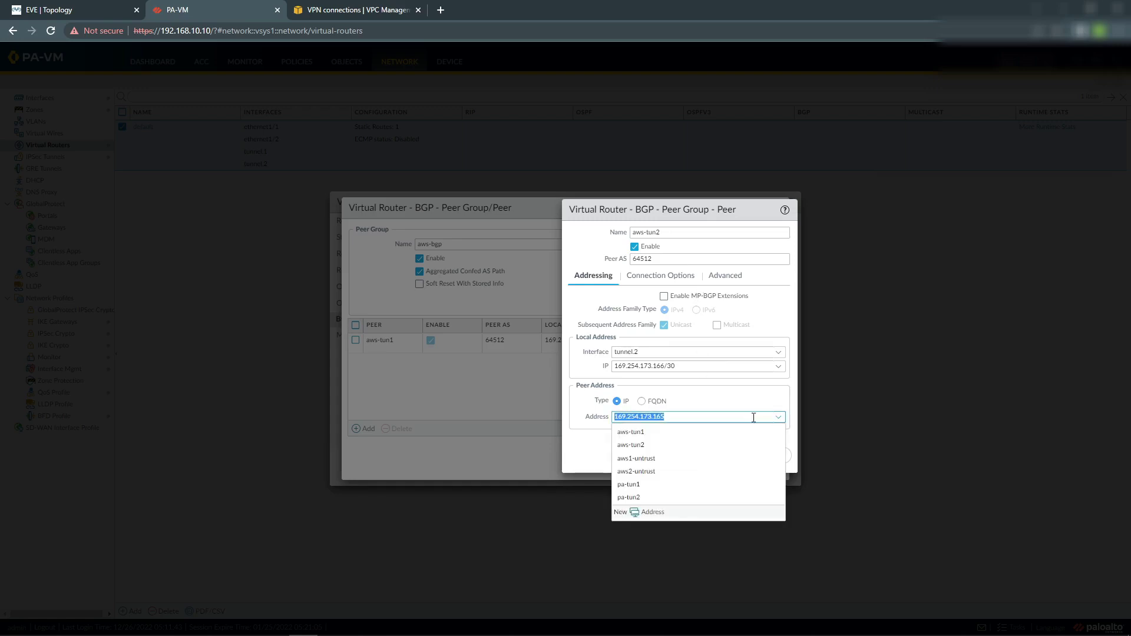
{"action": "left_click", "coordinate": [672, 448]}
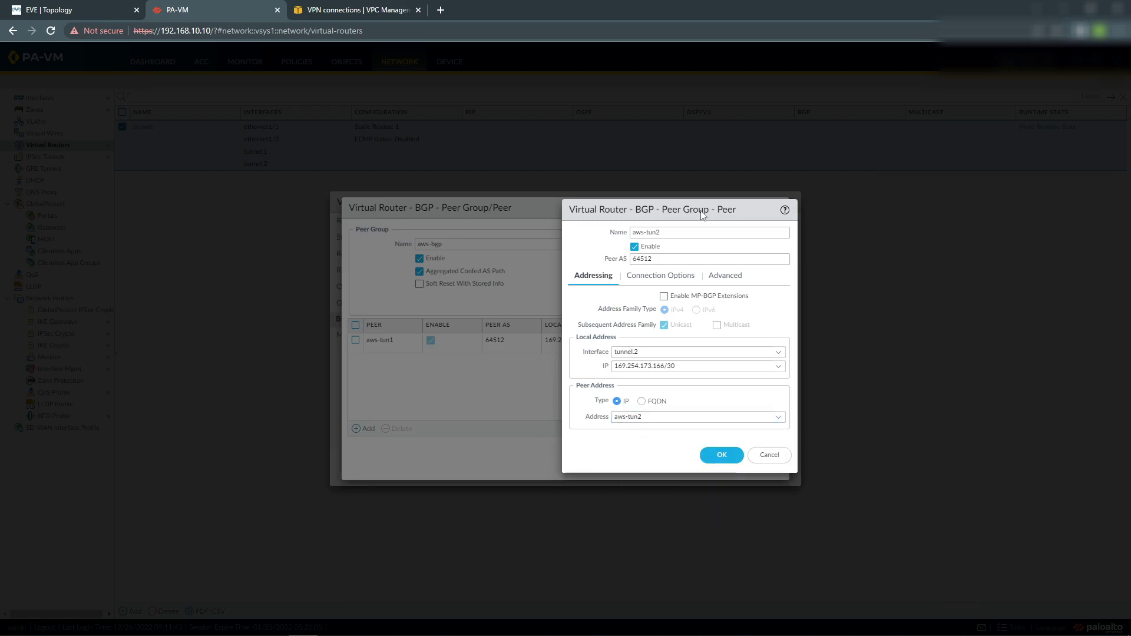
{"action": "left_click", "coordinate": [652, 277]}
{"action": "double_click", "coordinate": [714, 311]}
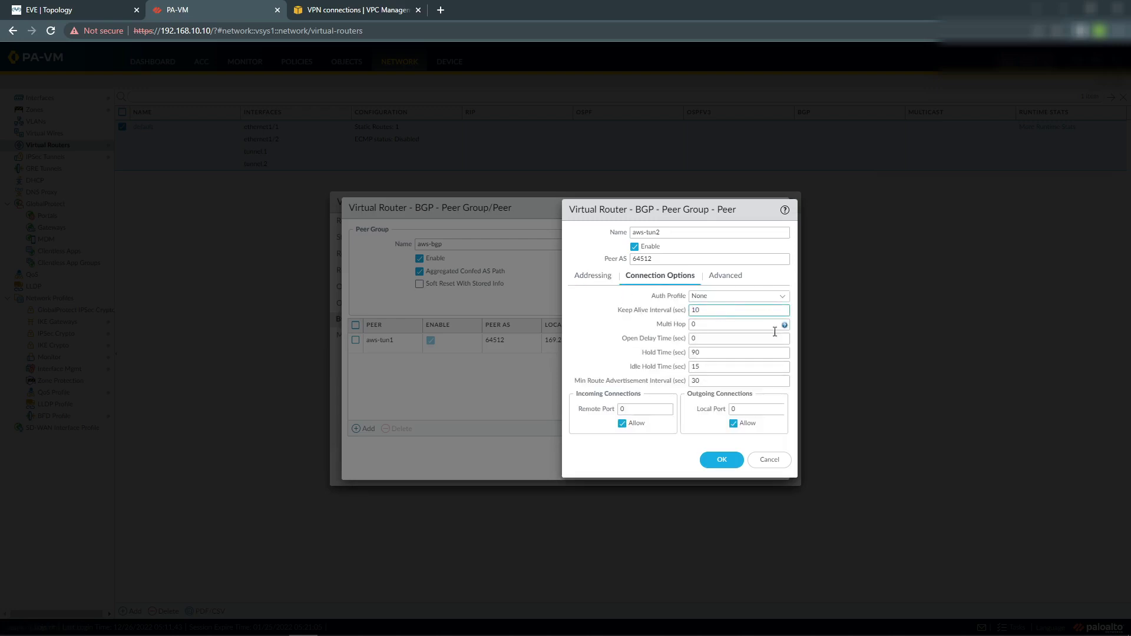
{"action": "double_click", "coordinate": [708, 352]}
{"action": "left_click", "coordinate": [721, 463]}
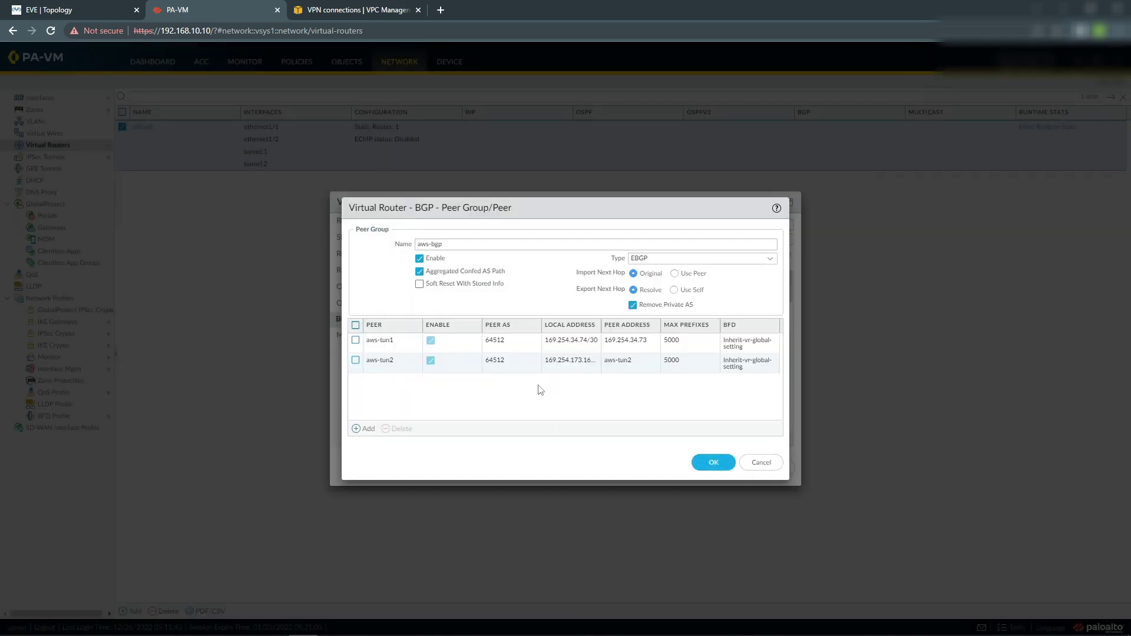
Save the aws-bgp peer group and add import rule 'imporet aws' used by aws-bgp.
{"action": "left_click", "coordinate": [715, 462]}
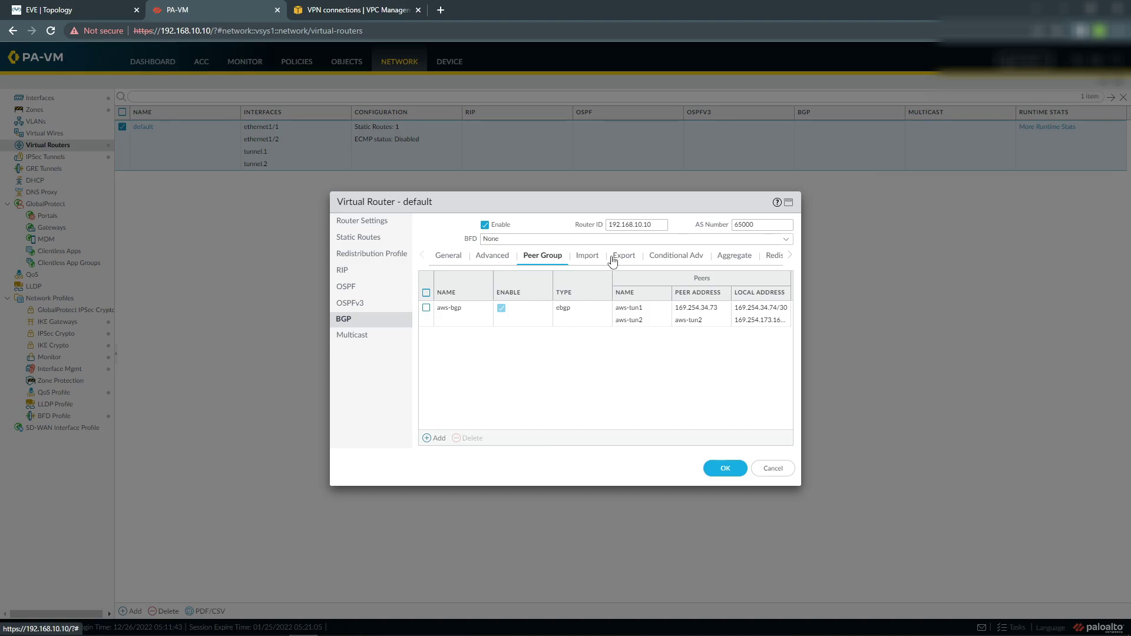
{"action": "left_click", "coordinate": [588, 259]}
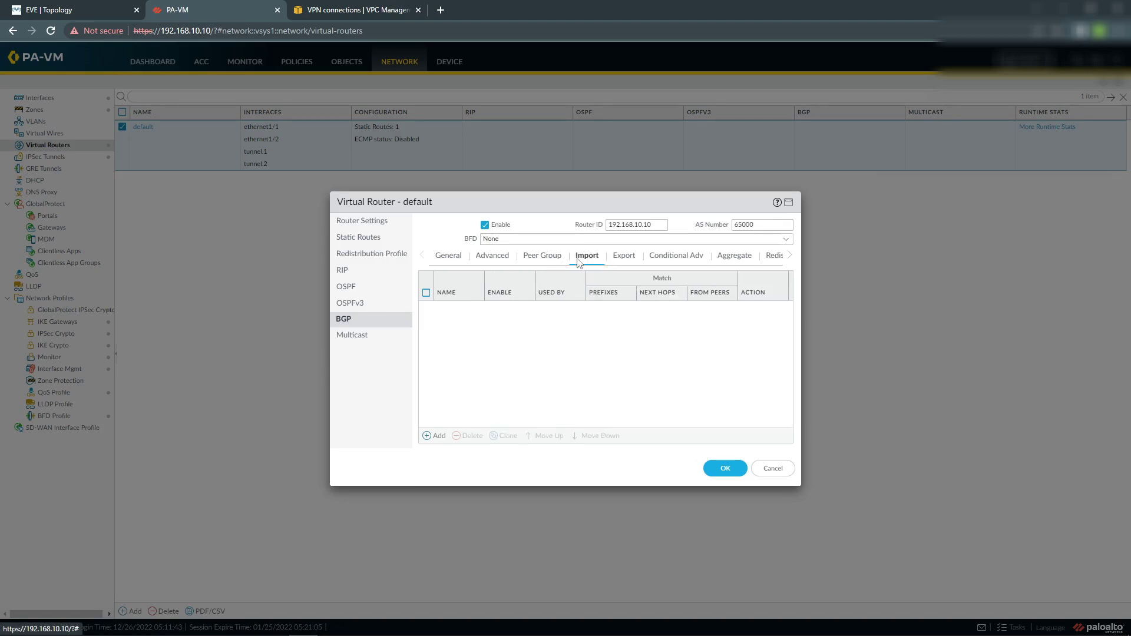
{"action": "left_click", "coordinate": [436, 439]}
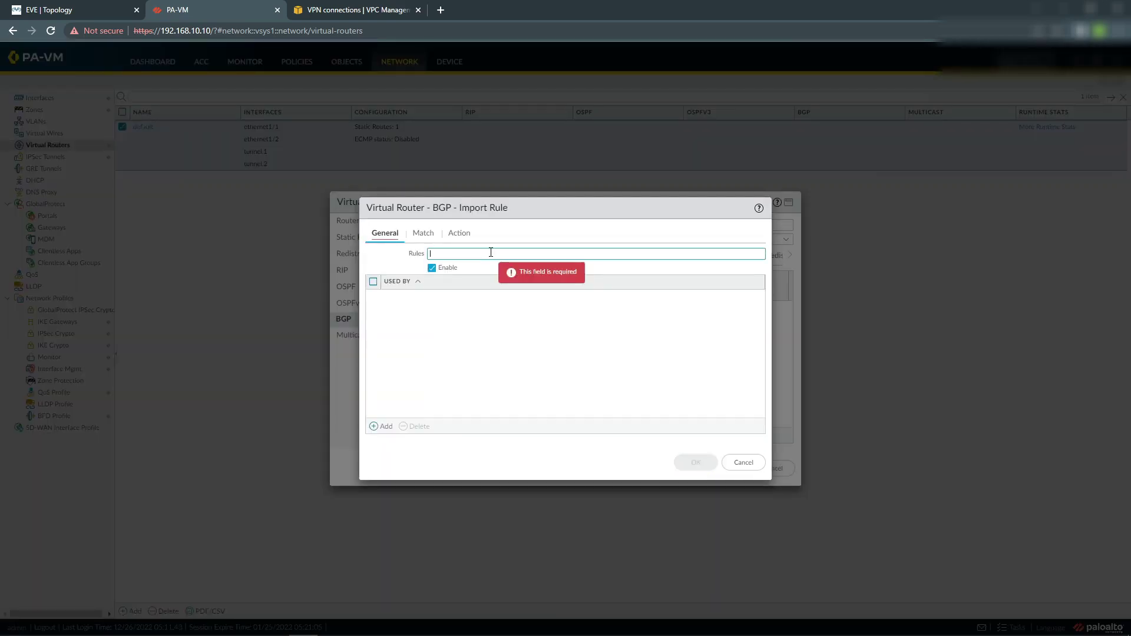
{"action": "type", "text": "imporet aws"}
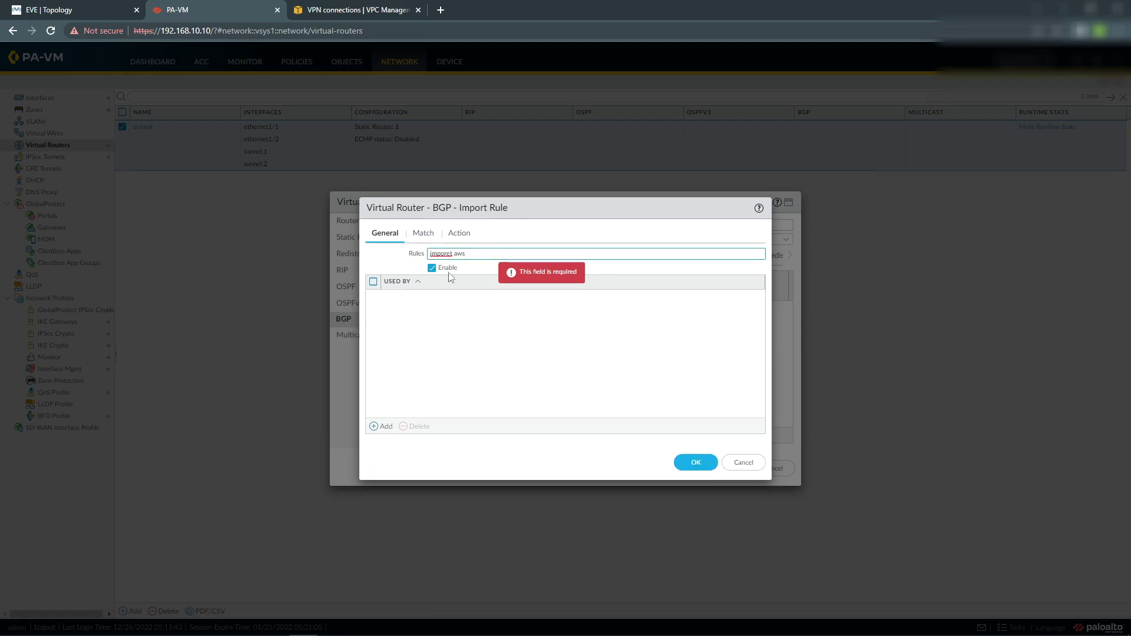
{"action": "left_click", "coordinate": [383, 425]}
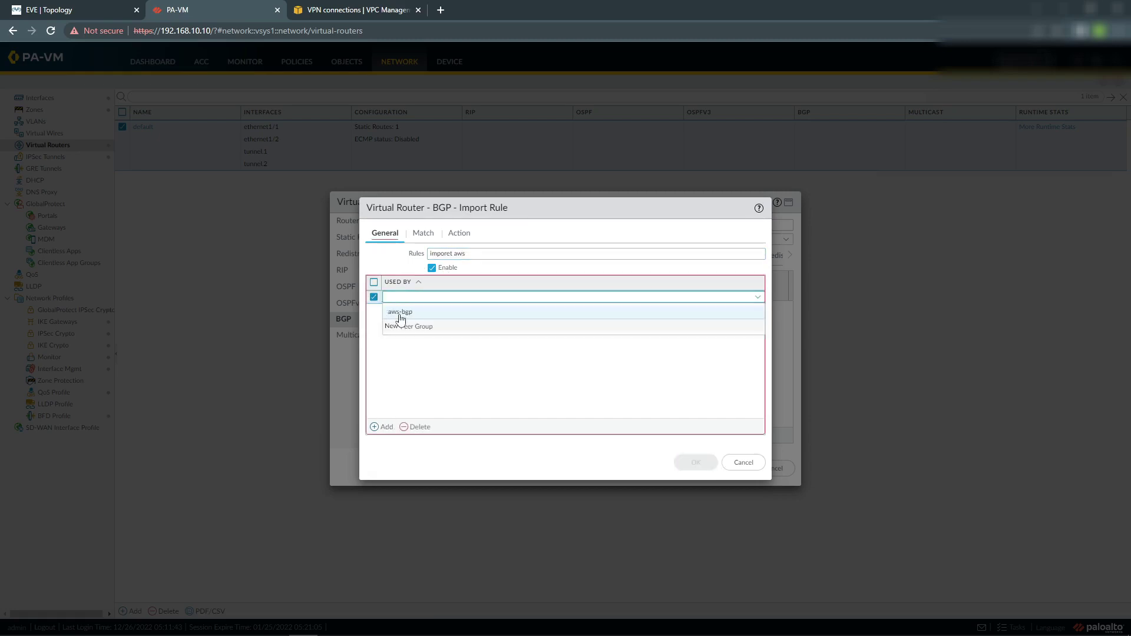
{"action": "left_click", "coordinate": [410, 313]}
{"action": "left_click", "coordinate": [401, 373]}
Add 10.0.0.0/20 as the import rule's matching address prefix.
{"action": "left_click", "coordinate": [423, 233]}
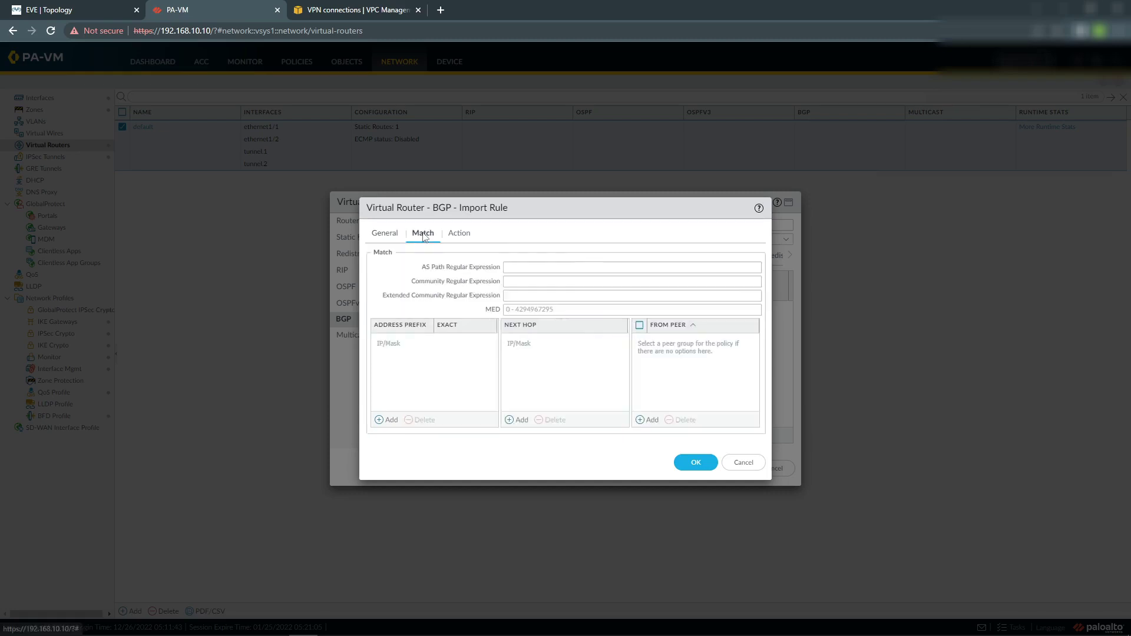
{"action": "left_click", "coordinate": [388, 420]}
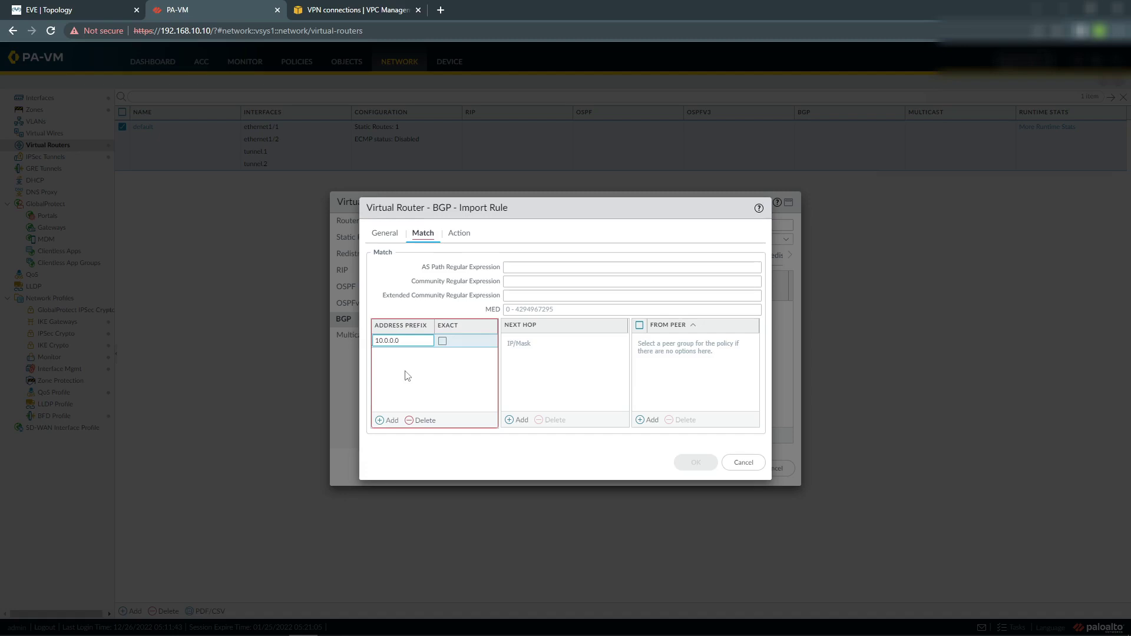
{"action": "left_click", "coordinate": [405, 375]}
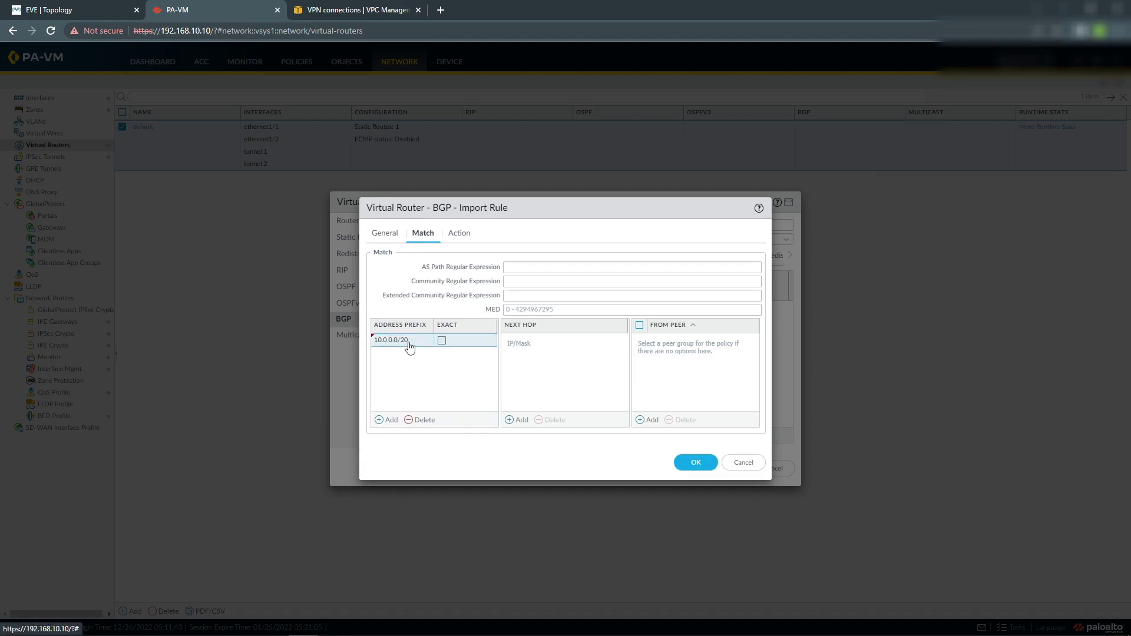
{"action": "left_click", "coordinate": [345, 10]}
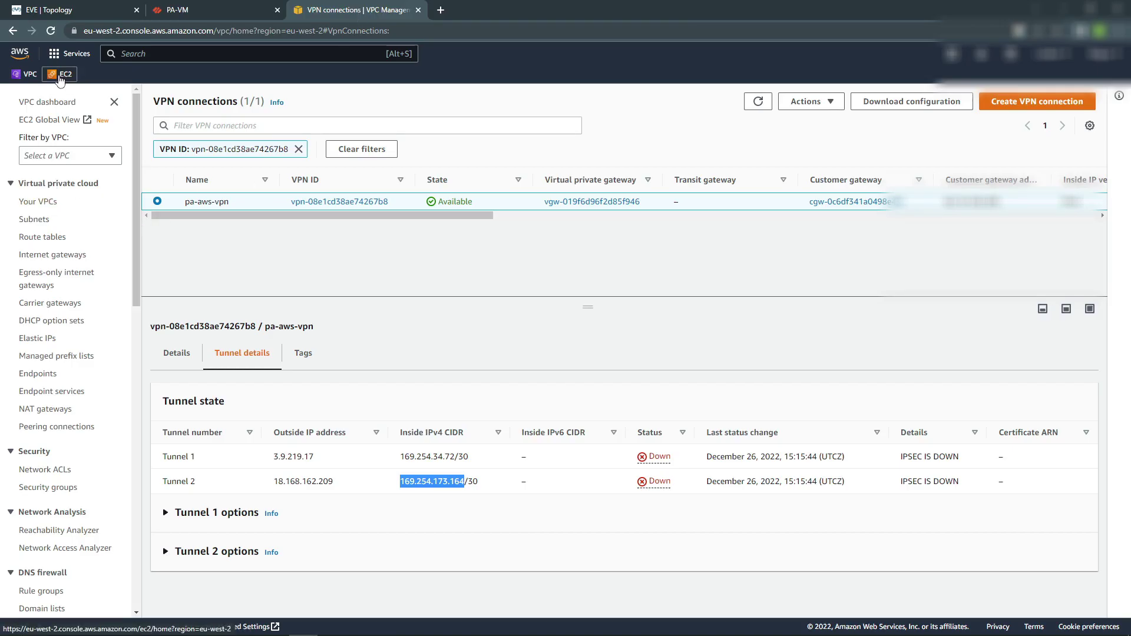
Open route table rtb-055670a051bea0903's routes and select the local 10.0.0.0/20 destination.
{"action": "left_click", "coordinate": [43, 236]}
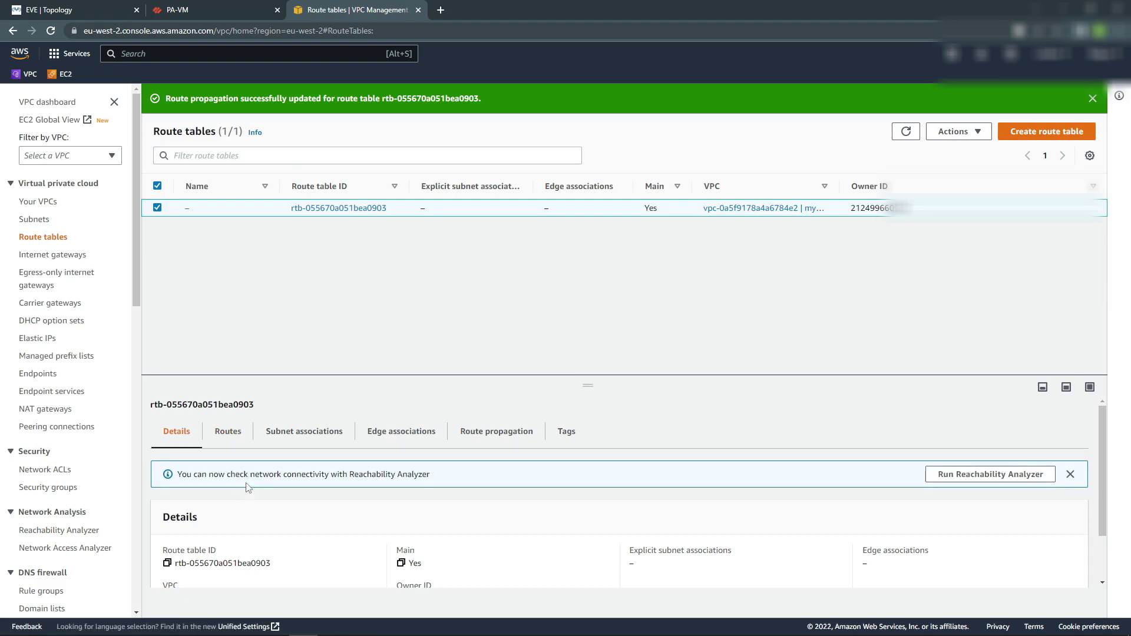
{"action": "left_click", "coordinate": [228, 431]}
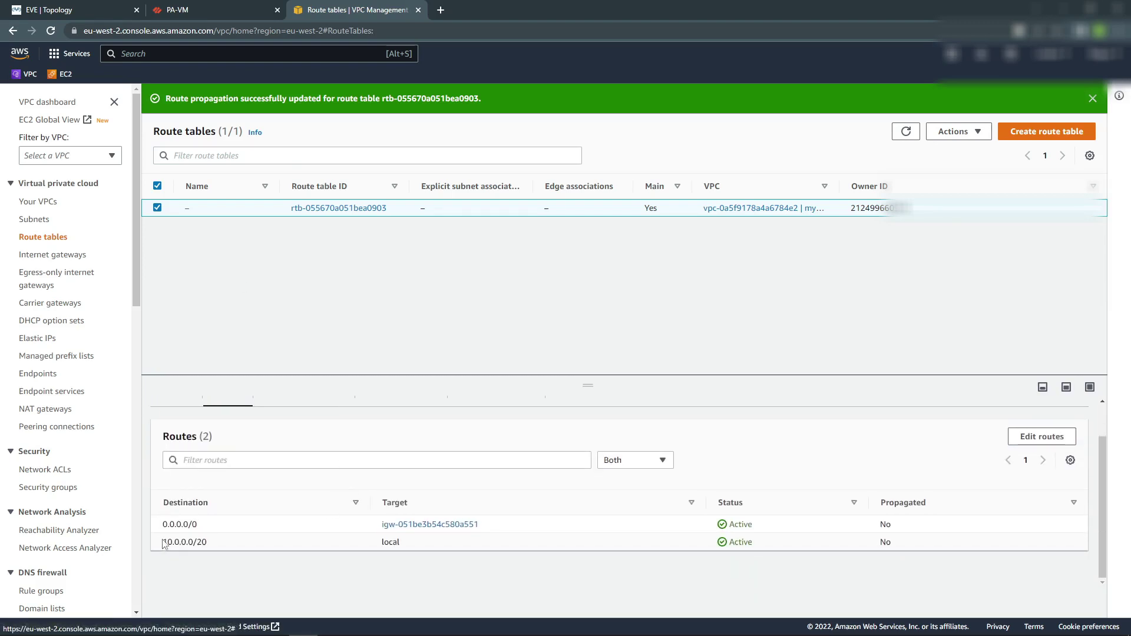
{"action": "left_click_drag", "start_coordinate": [163, 542], "coordinate": [203, 542]}
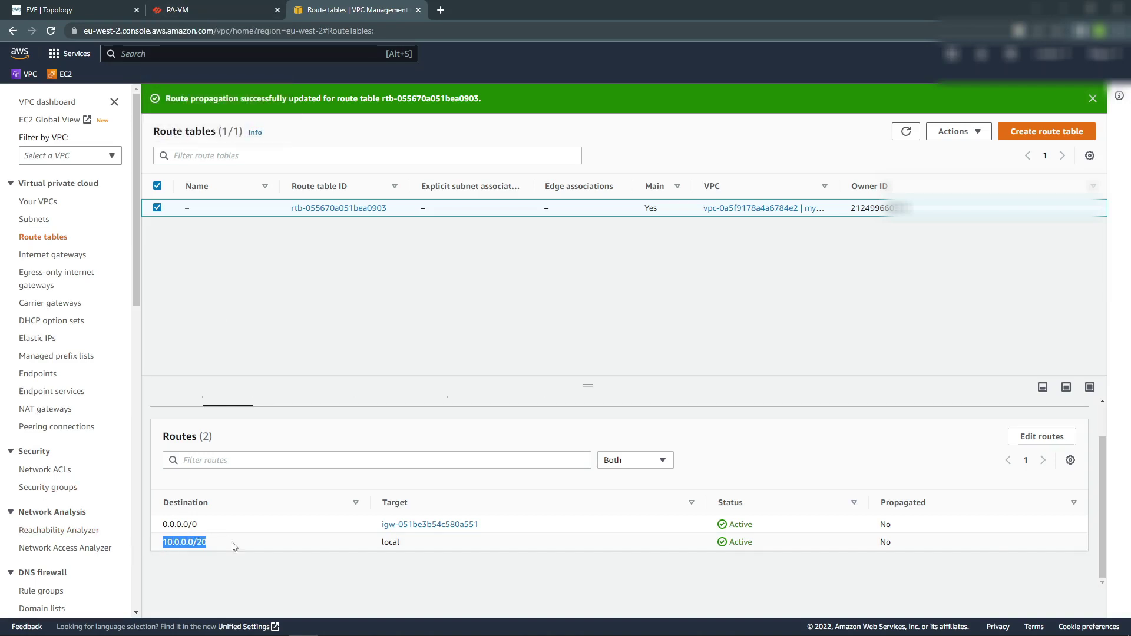
Make the imporet aws rule match peers aws-tun1 and aws-tun2, then save it.
{"action": "left_click", "coordinate": [172, 10]}
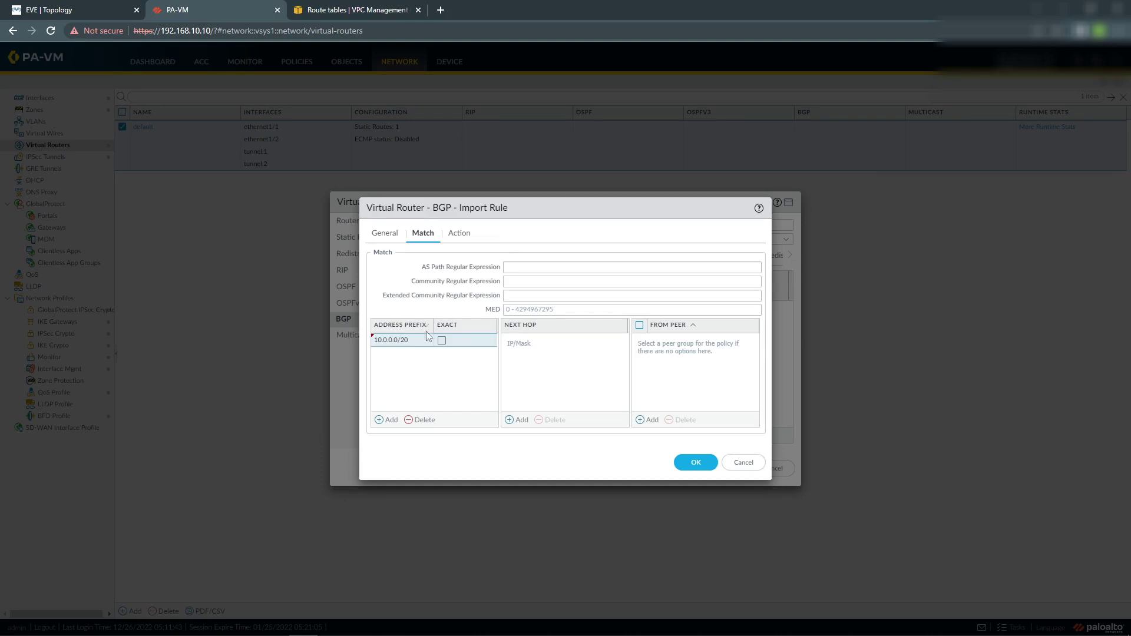
{"action": "left_click", "coordinate": [652, 420]}
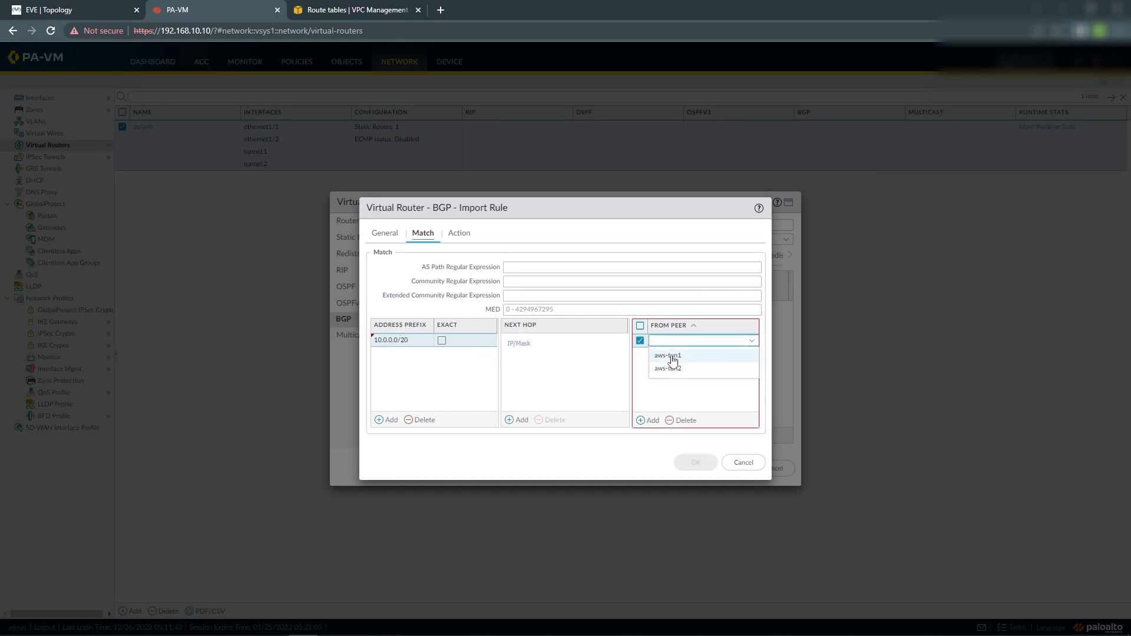
{"action": "left_click", "coordinate": [668, 357]}
{"action": "left_click", "coordinate": [652, 420]}
{"action": "left_click", "coordinate": [666, 384]}
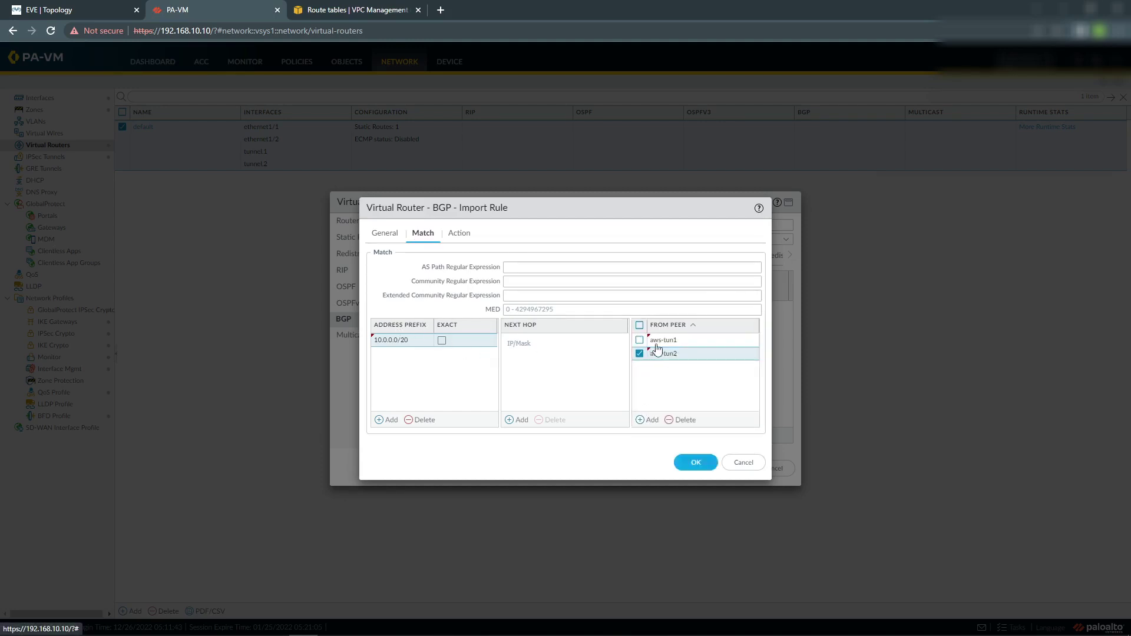
{"action": "left_click", "coordinate": [694, 464]}
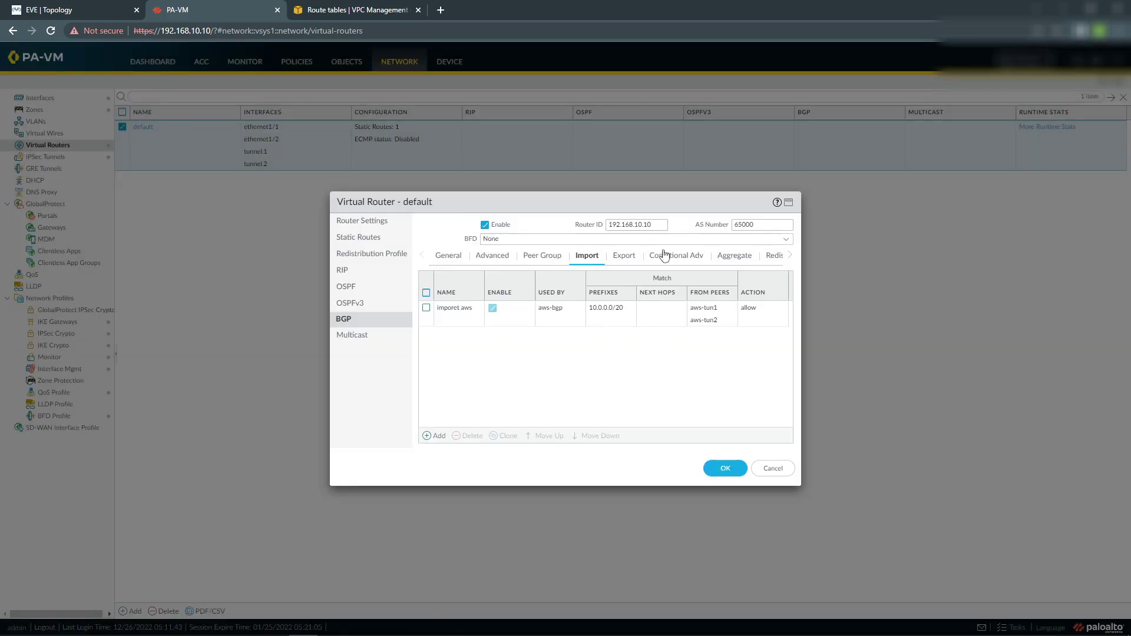
Add the IPv4 BGP redistribution rule 'connected' and save the default virtual router.
{"action": "left_click", "coordinate": [775, 257]}
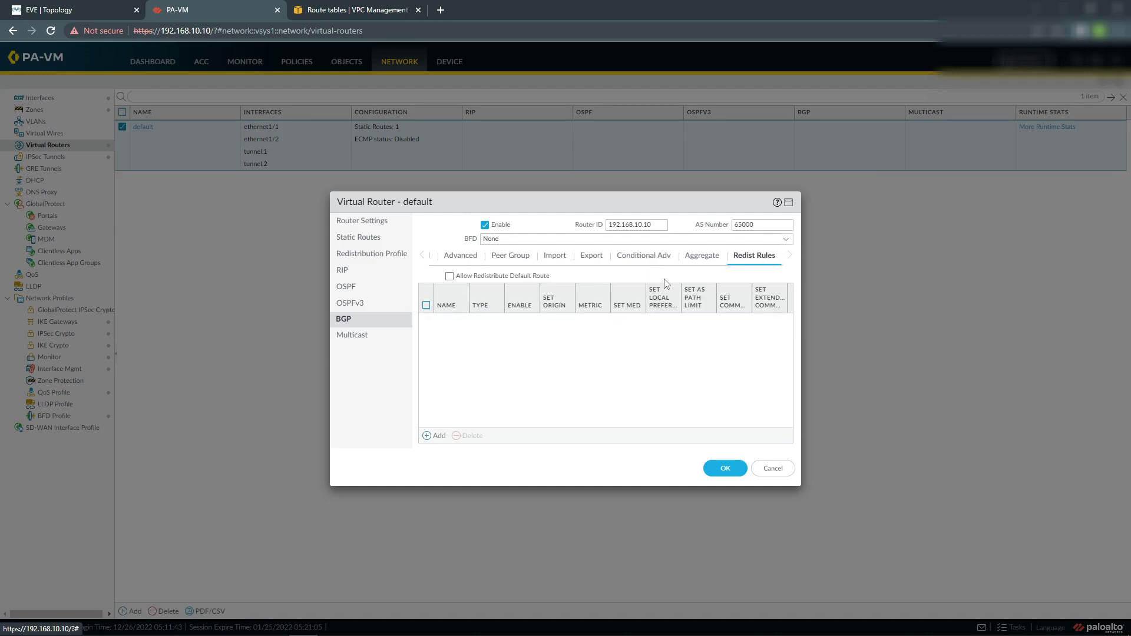
{"action": "left_click", "coordinate": [436, 436]}
{"action": "left_click", "coordinate": [728, 247]}
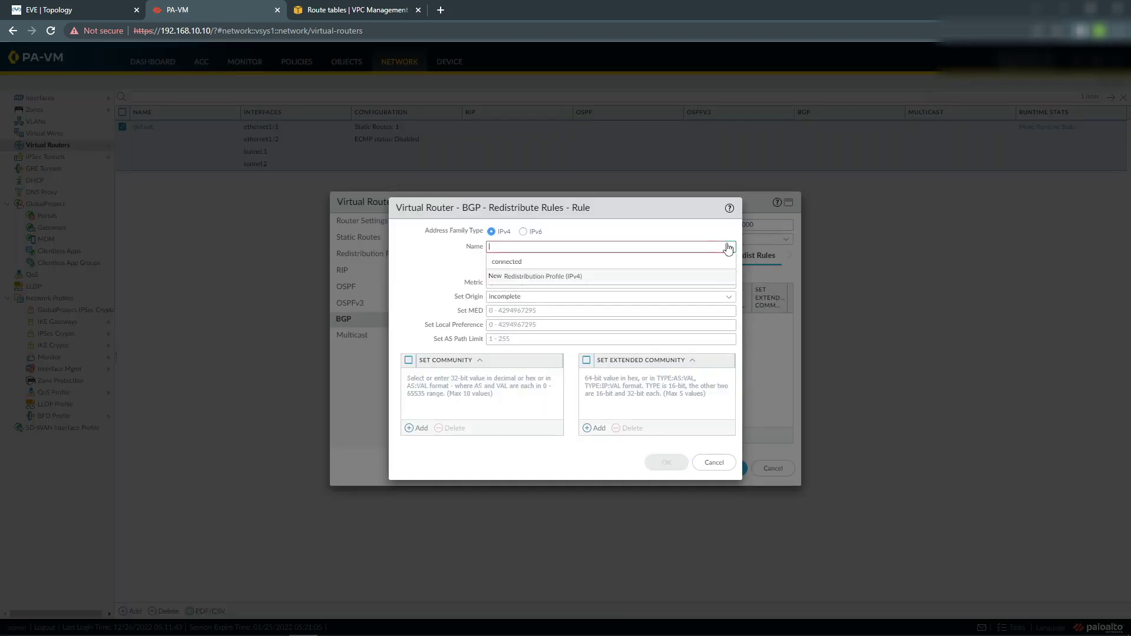
{"action": "left_click", "coordinate": [535, 261]}
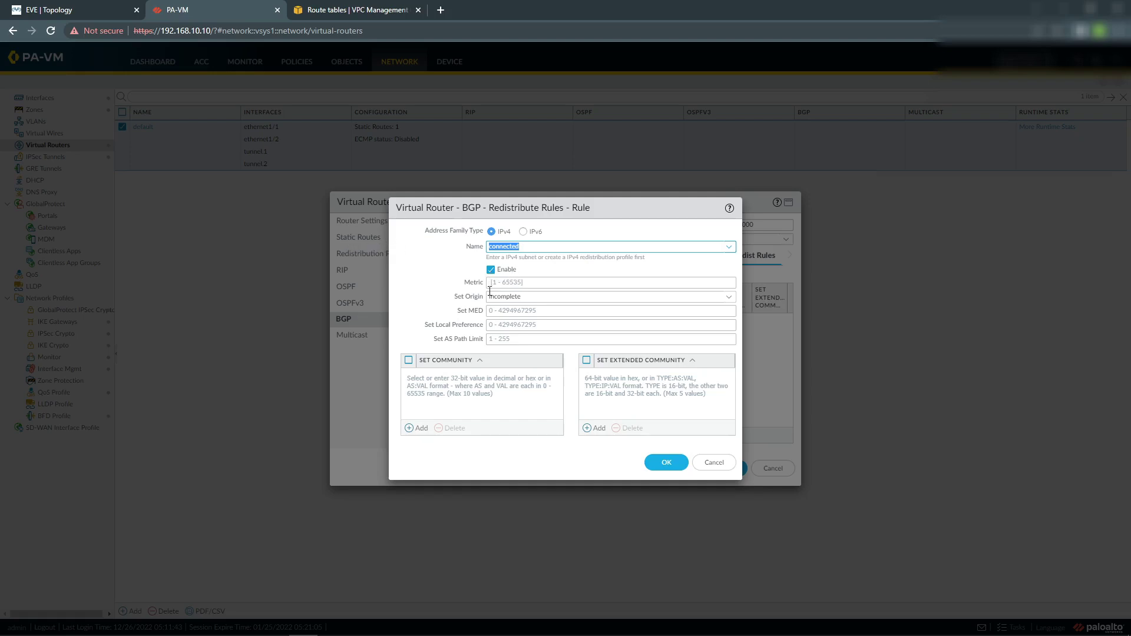
{"action": "left_click", "coordinate": [662, 464]}
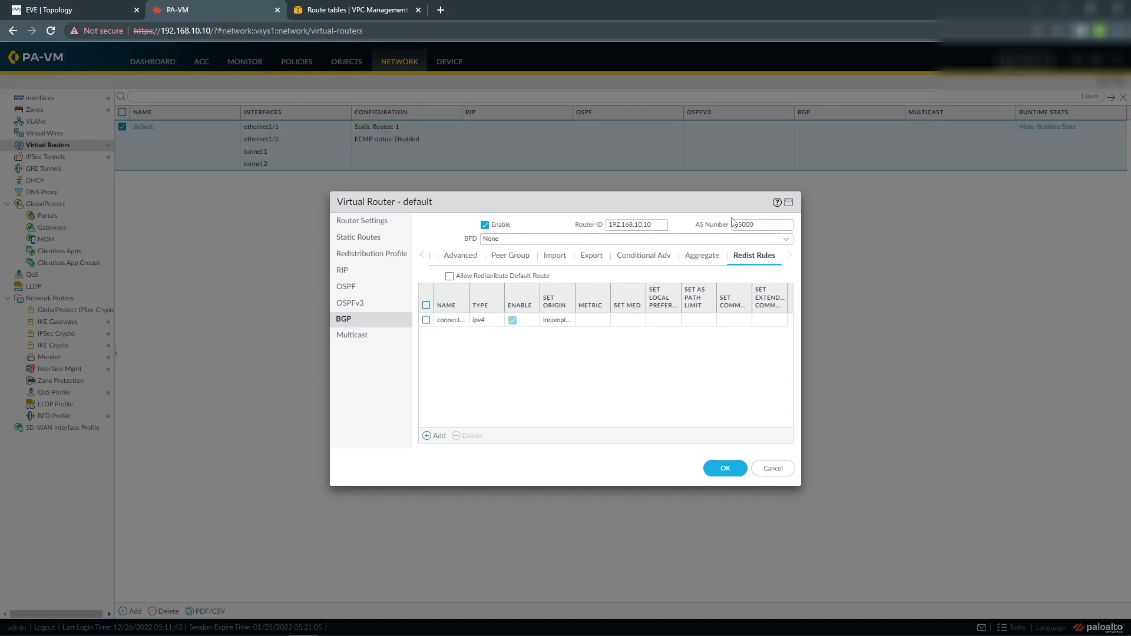
{"action": "left_click", "coordinate": [725, 468]}
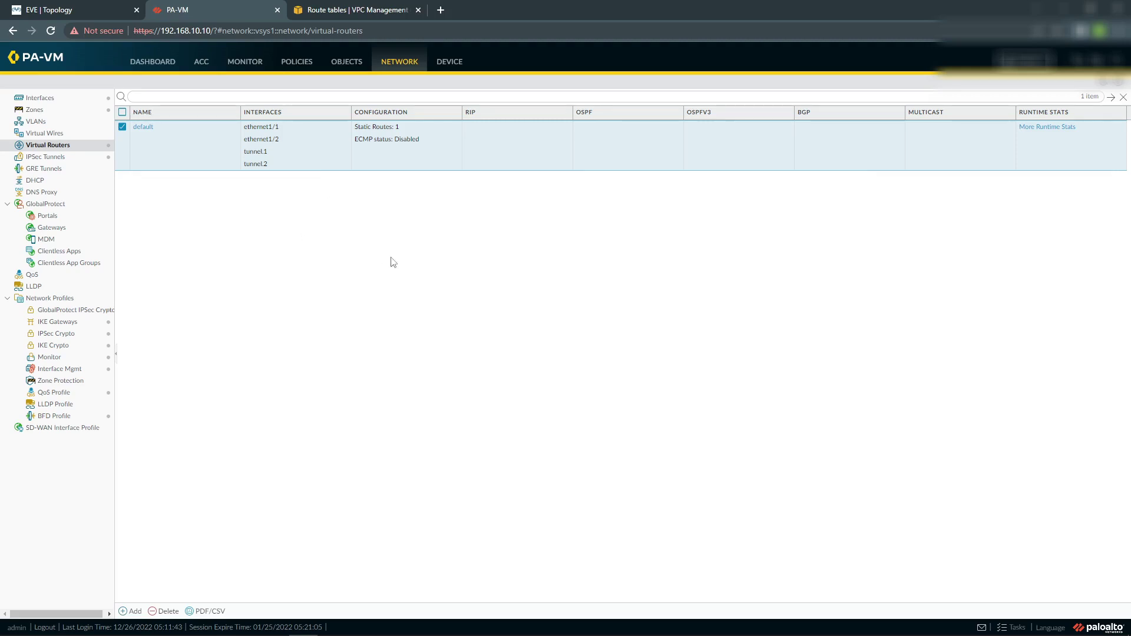
Start a new NAT rule named no-nat-lan-aws and show its Original Packet match settings.
{"action": "left_click", "coordinate": [299, 63]}
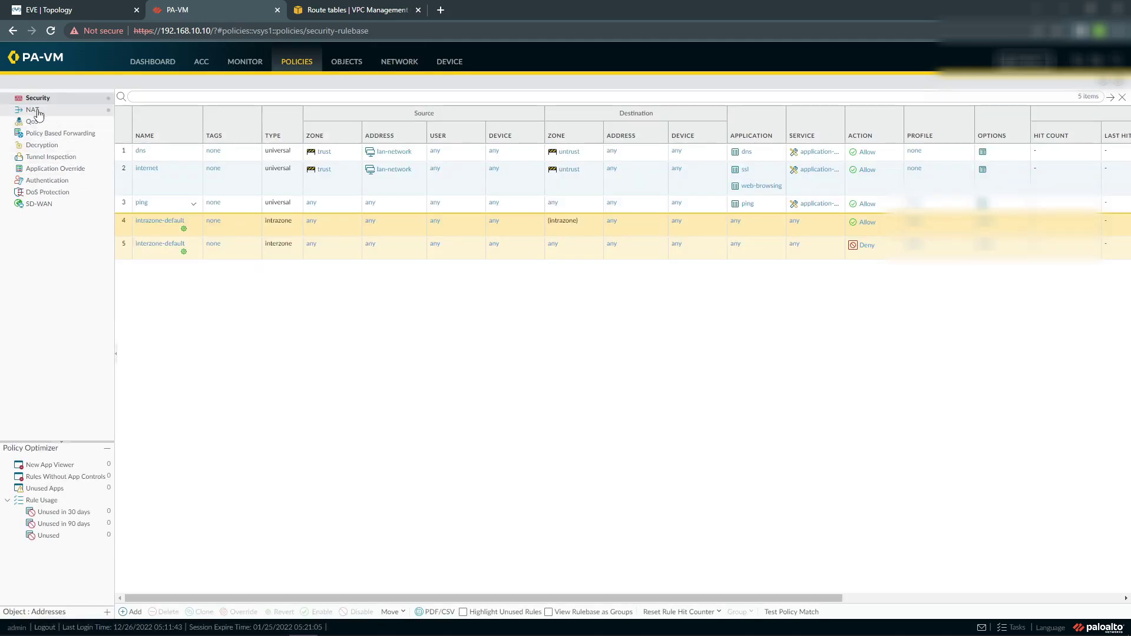
{"action": "left_click", "coordinate": [33, 110]}
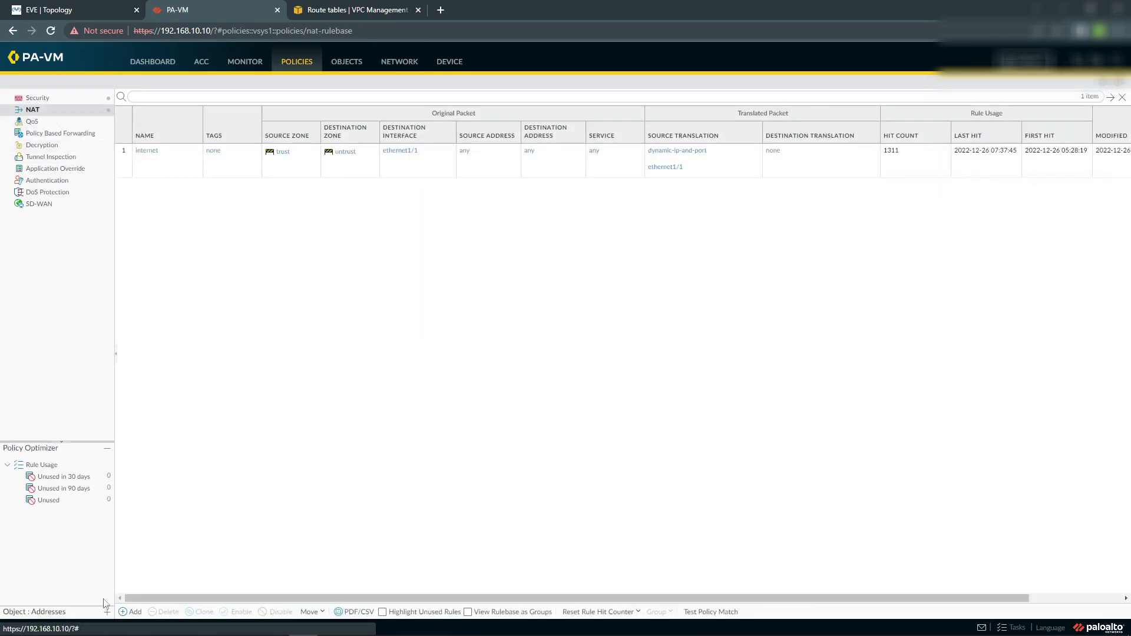
{"action": "left_click", "coordinate": [131, 612]}
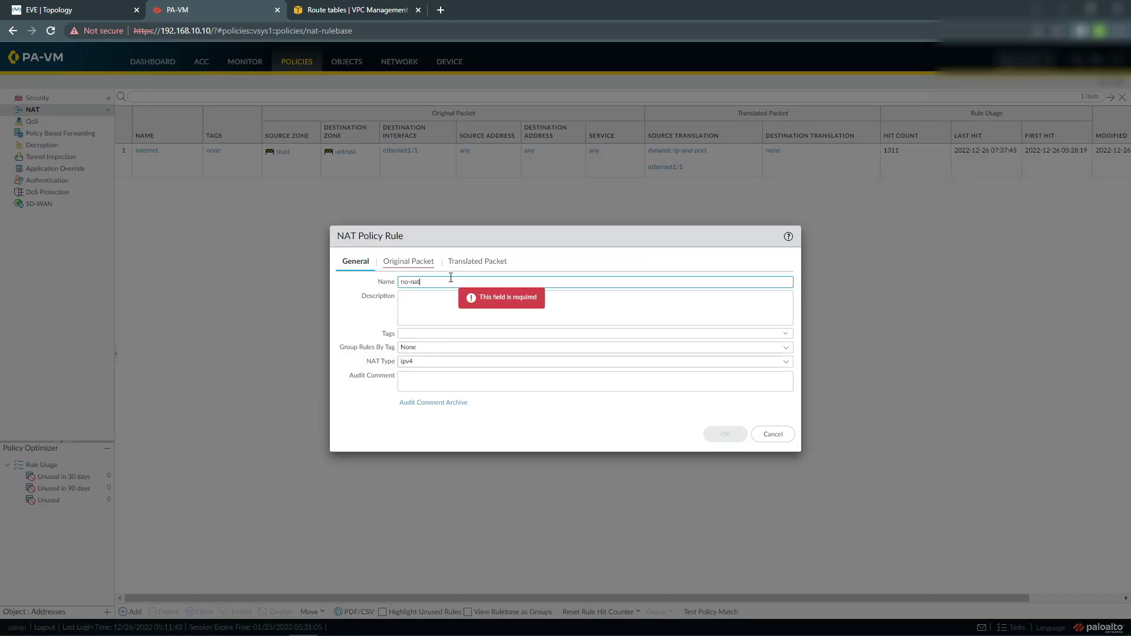
{"action": "type", "text": "no-nat-lan-aws"}
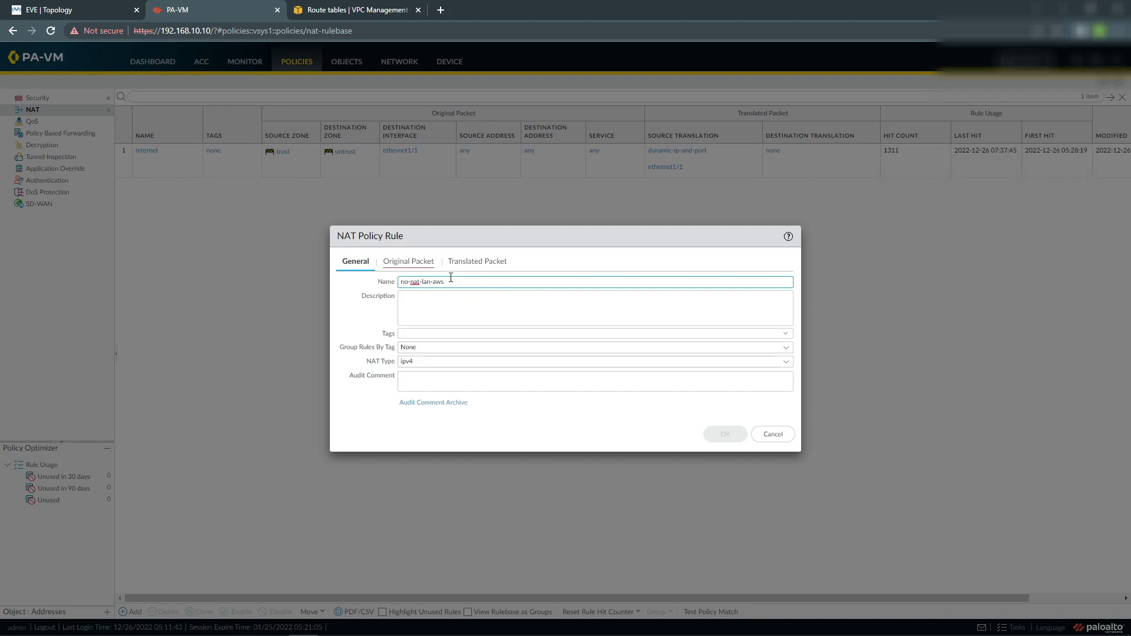
{"action": "left_click", "coordinate": [406, 262]}
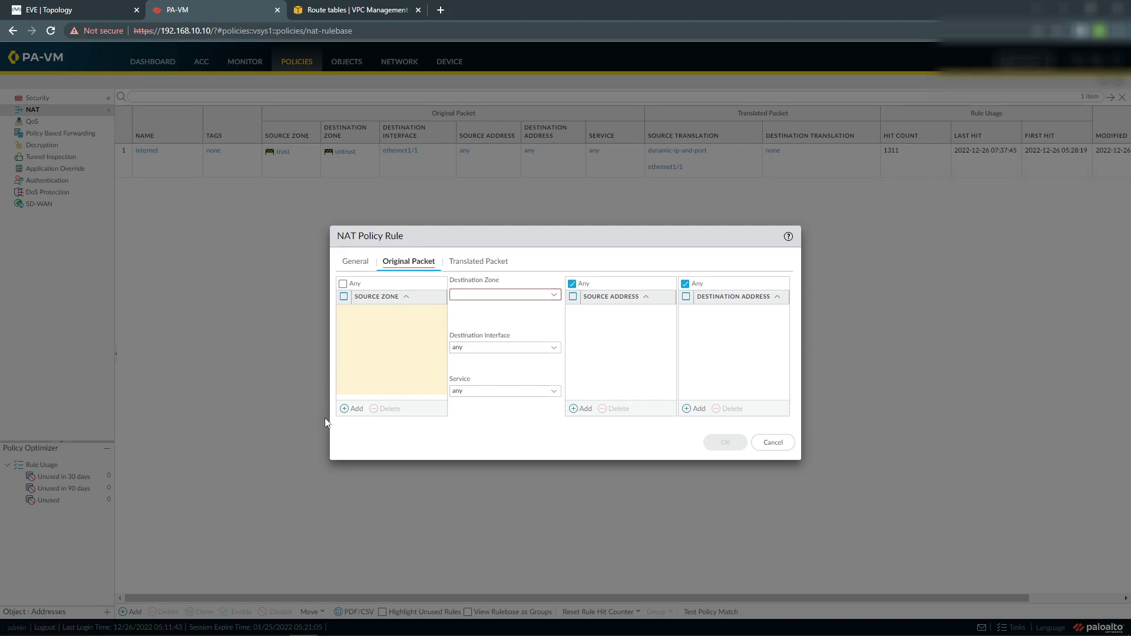
Match source zone trust and destination zone vpn in the NAT rule.
{"action": "left_click", "coordinate": [355, 411]}
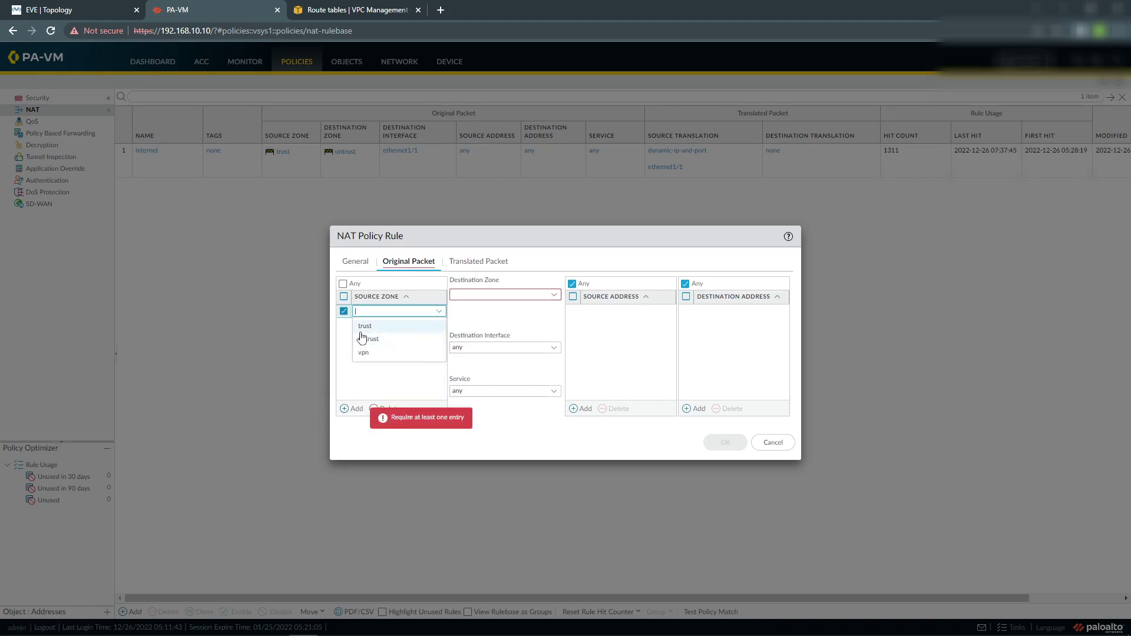
{"action": "left_click", "coordinate": [370, 334]}
{"action": "left_click", "coordinate": [554, 295]}
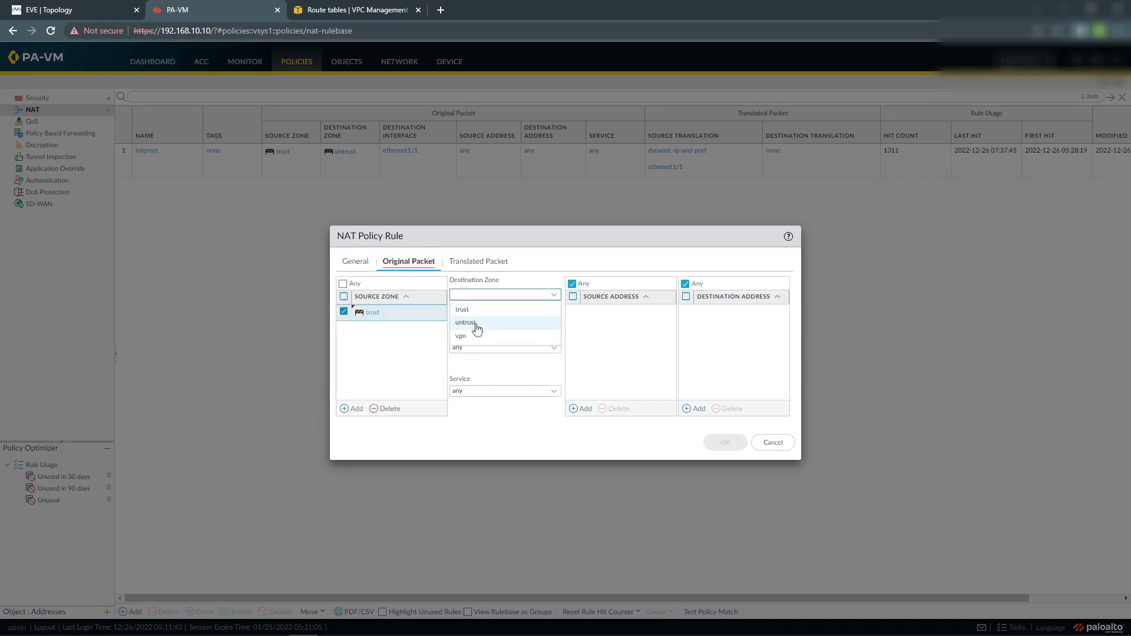
{"action": "left_click", "coordinate": [477, 340]}
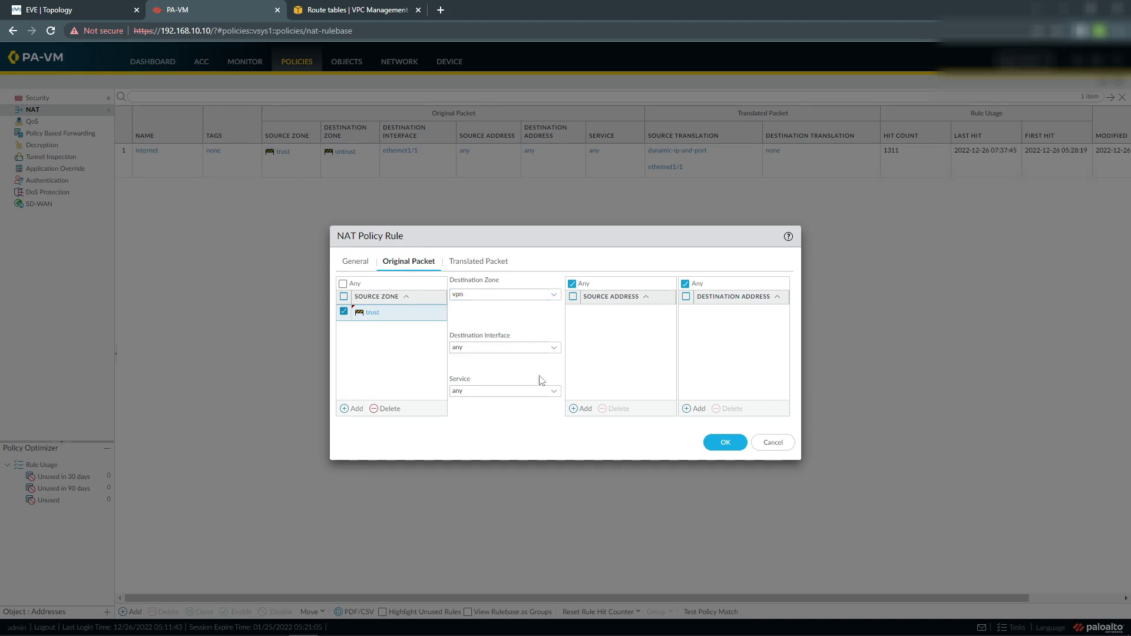
Add lan-network as the source address and begin a new destination address object.
{"action": "left_click", "coordinate": [582, 409]}
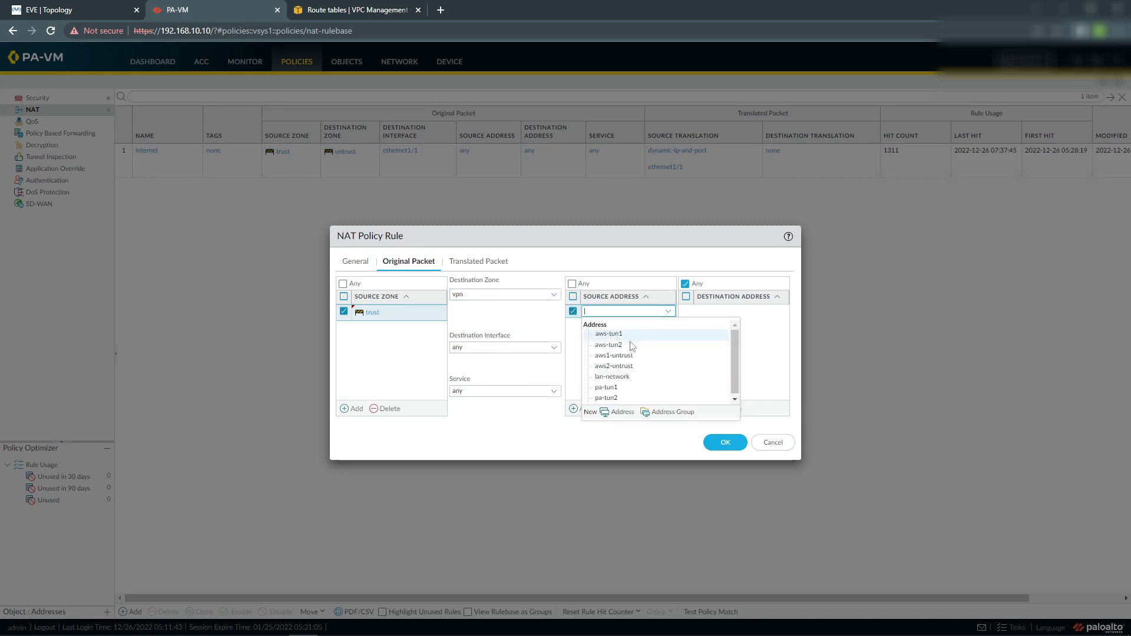
{"action": "left_click", "coordinate": [625, 376]}
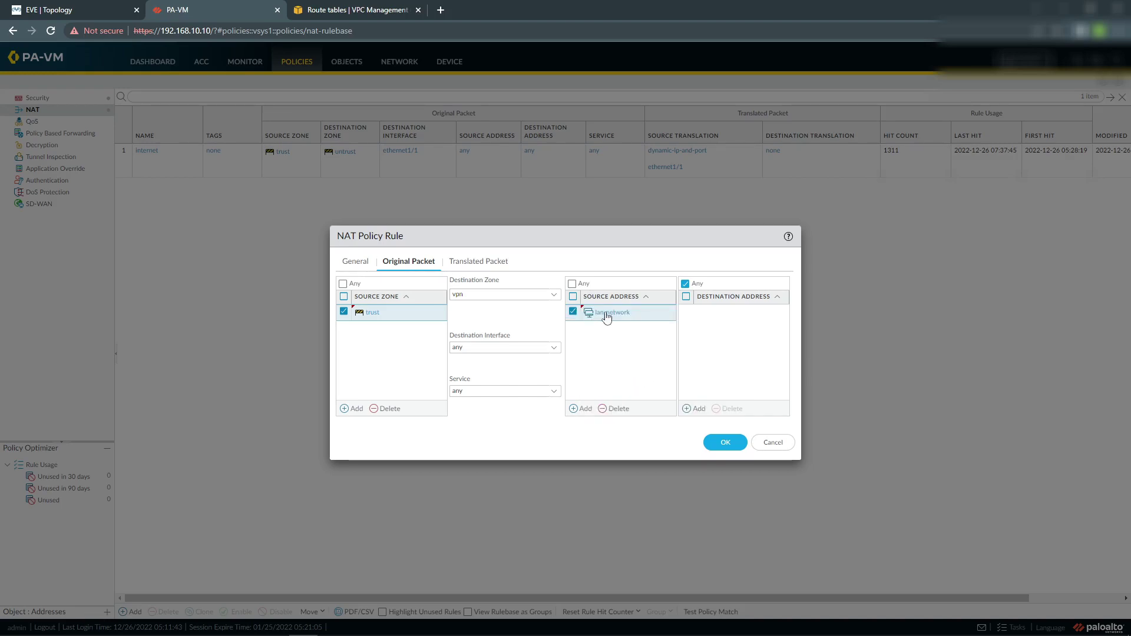
{"action": "left_click", "coordinate": [696, 409]}
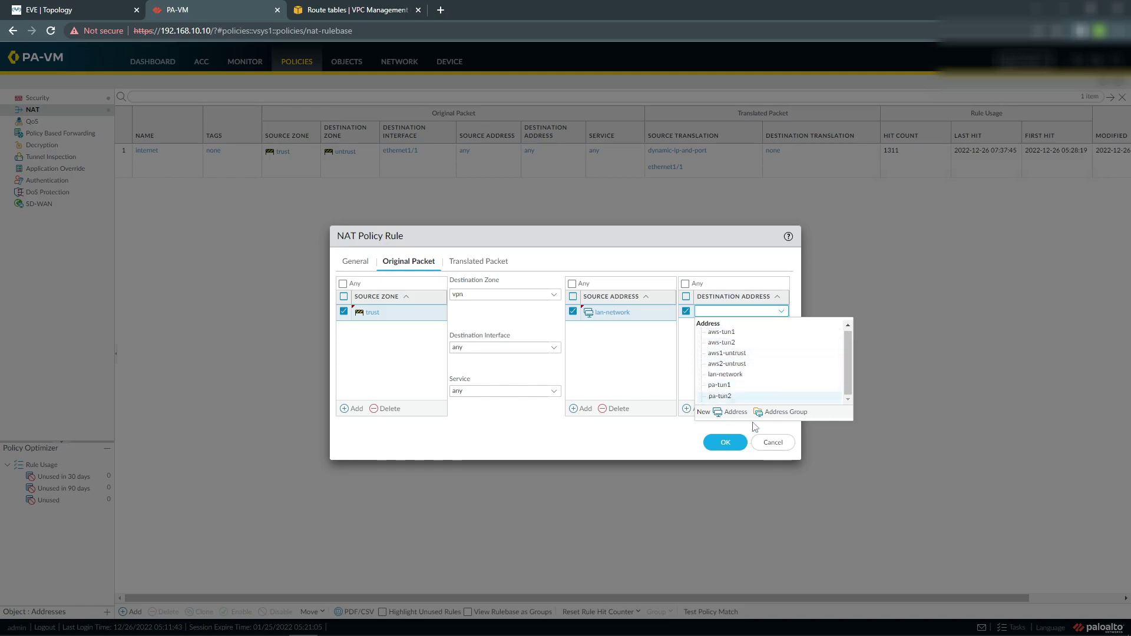
{"action": "left_click", "coordinate": [735, 412]}
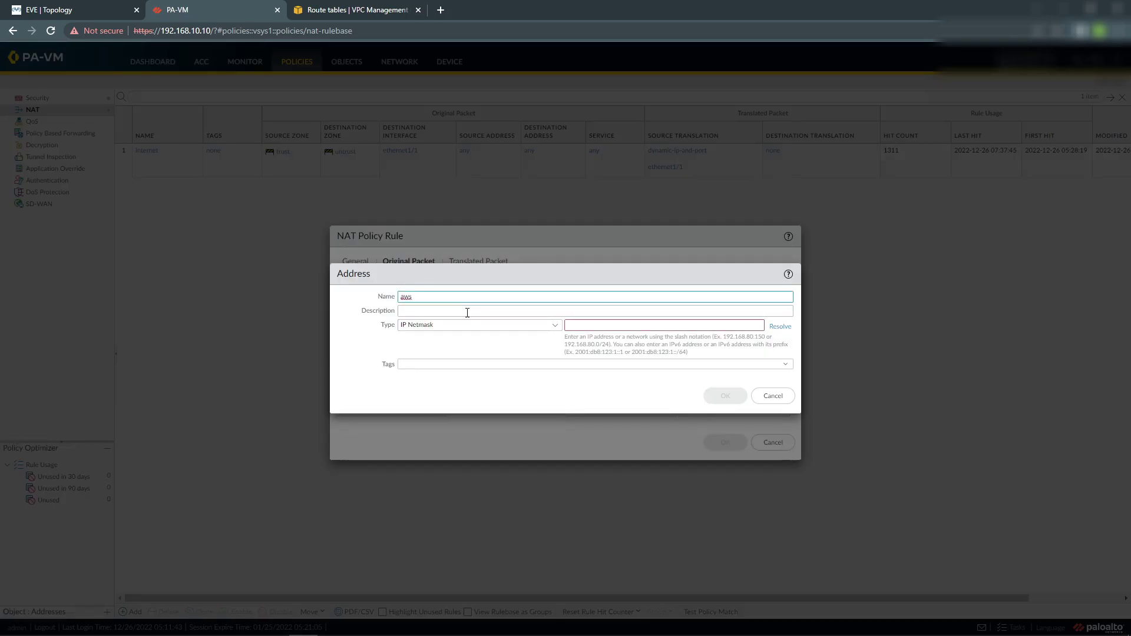
Create address aws-subnet as 10.0.0.0/20 for the destination and save the no-nat-lan-aws rule.
{"action": "type", "text": "-subnet"}
{"action": "left_click", "coordinate": [579, 324]}
{"action": "type", "text": "10"}
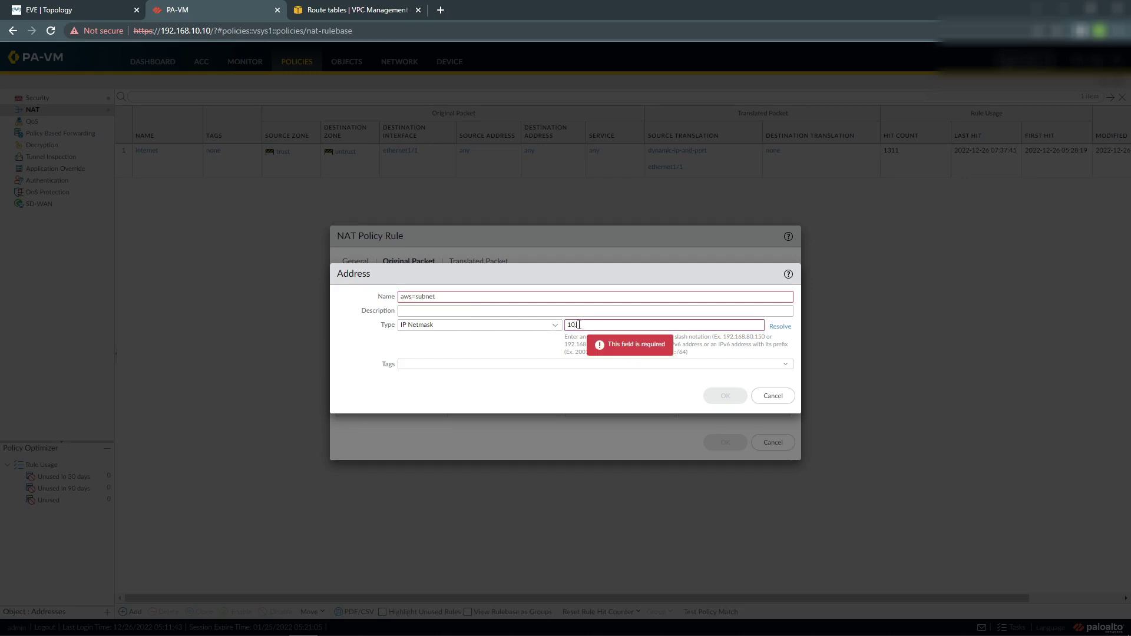
{"action": "type", "text": ".0.0.0/20"}
{"action": "left_click", "coordinate": [491, 349]}
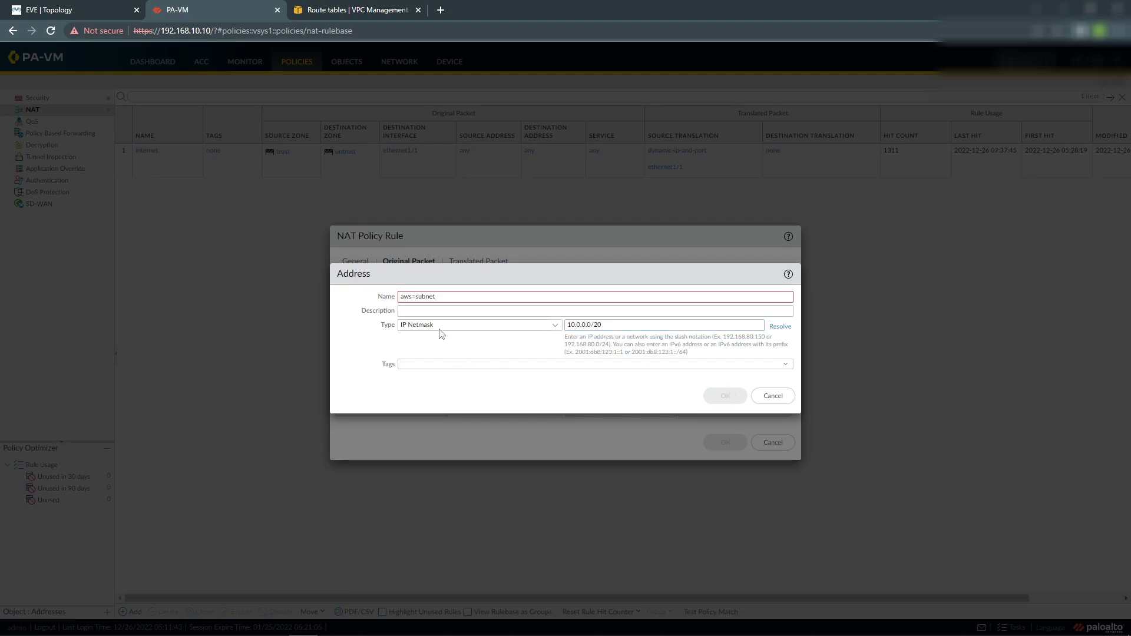
{"action": "left_click", "coordinate": [412, 297]}
{"action": "key", "text": "BackSpace"}
{"action": "type", "text": "-"}
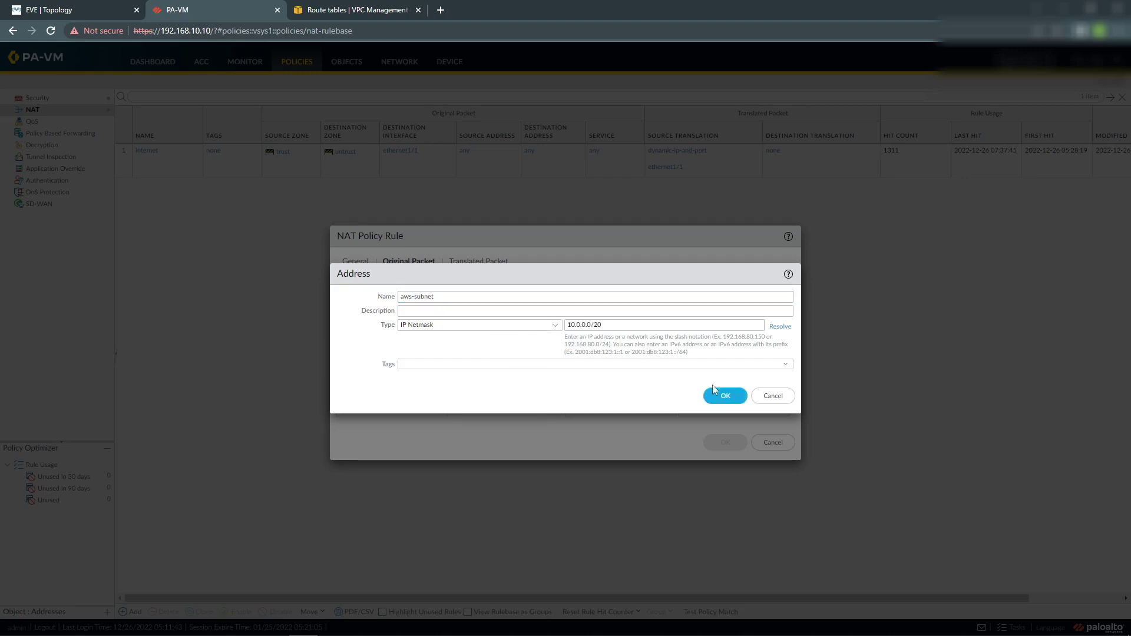
{"action": "left_click", "coordinate": [707, 396]}
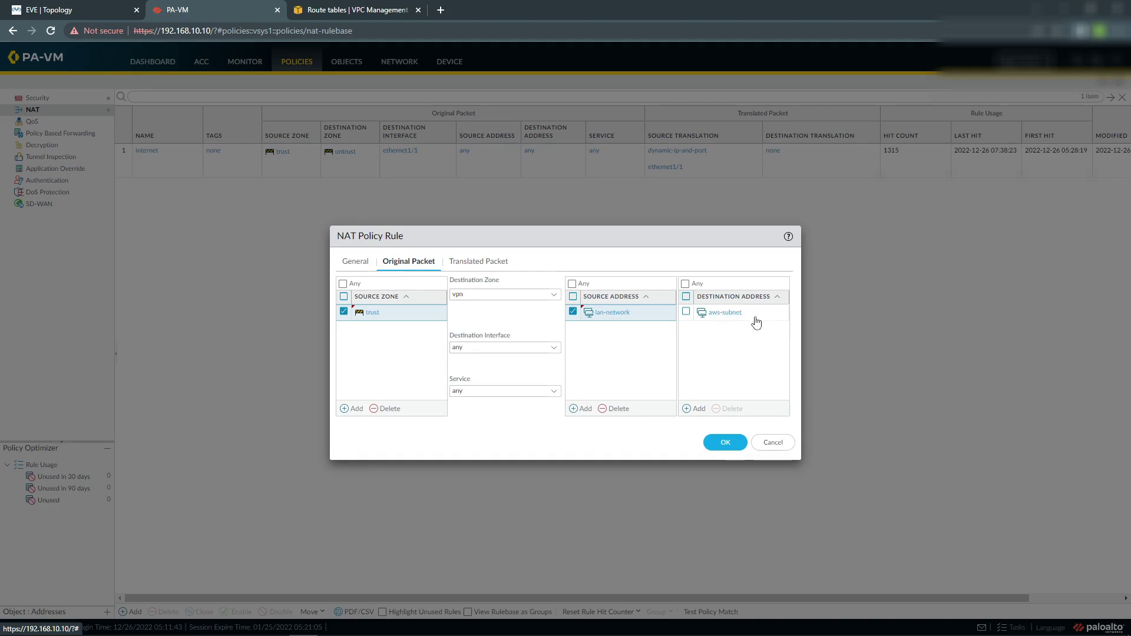
{"action": "left_click", "coordinate": [725, 442]}
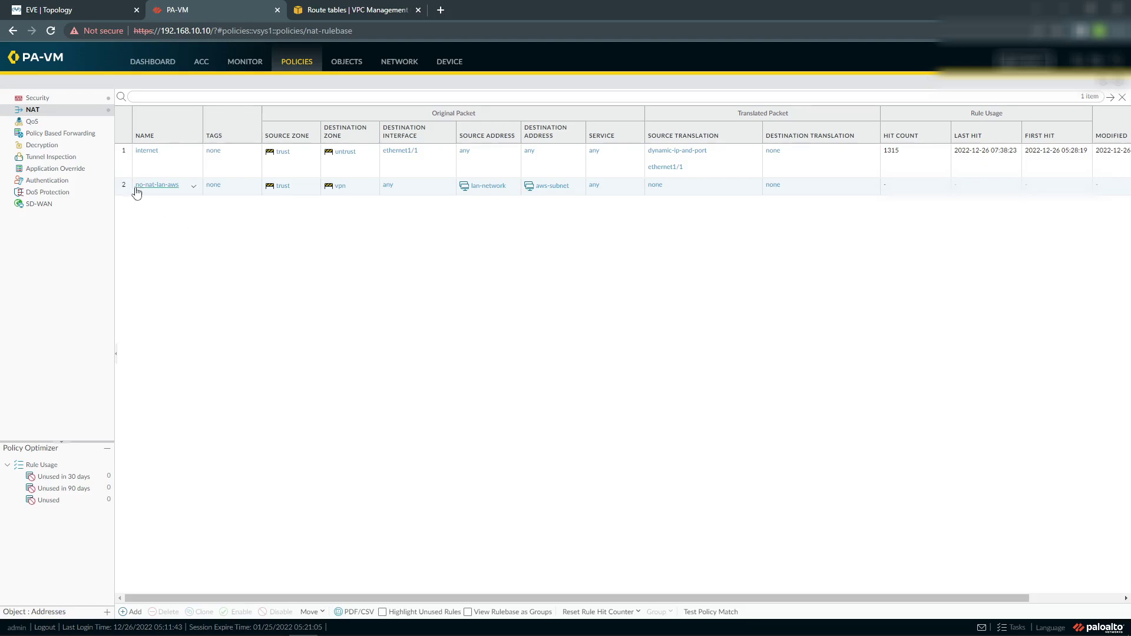
Move no-nat-lan-aws above the internet NAT rule, then view the Security rulebase.
{"action": "left_click", "coordinate": [126, 186]}
{"action": "left_click_drag", "start_coordinate": [127, 149], "coordinate": [128, 150]}
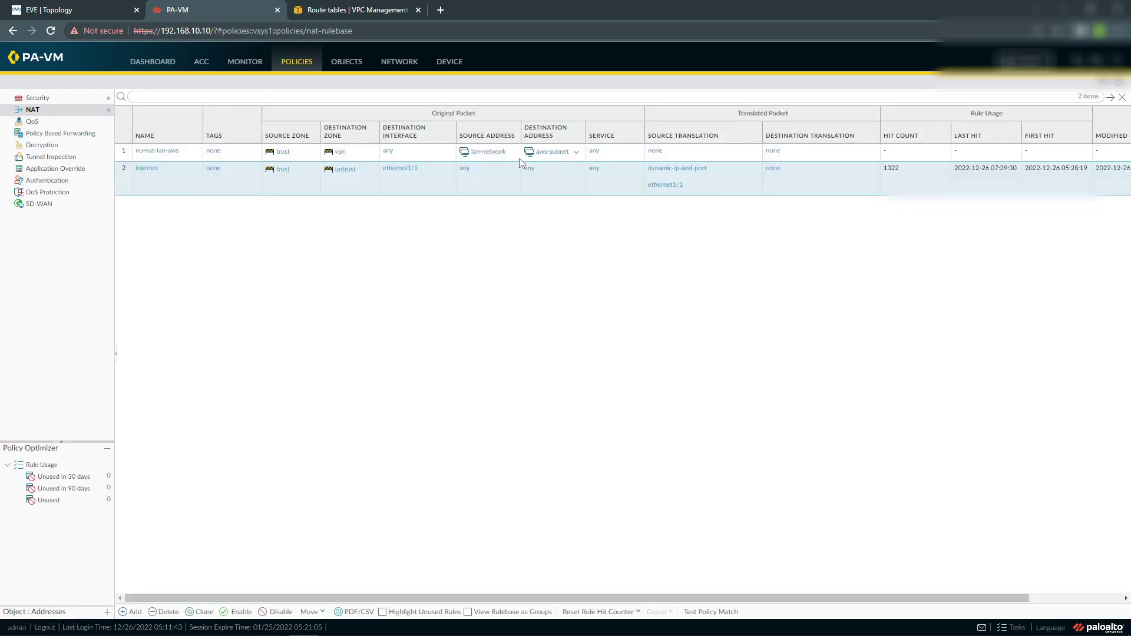
{"action": "left_click", "coordinate": [343, 64]}
{"action": "left_click", "coordinate": [304, 63]}
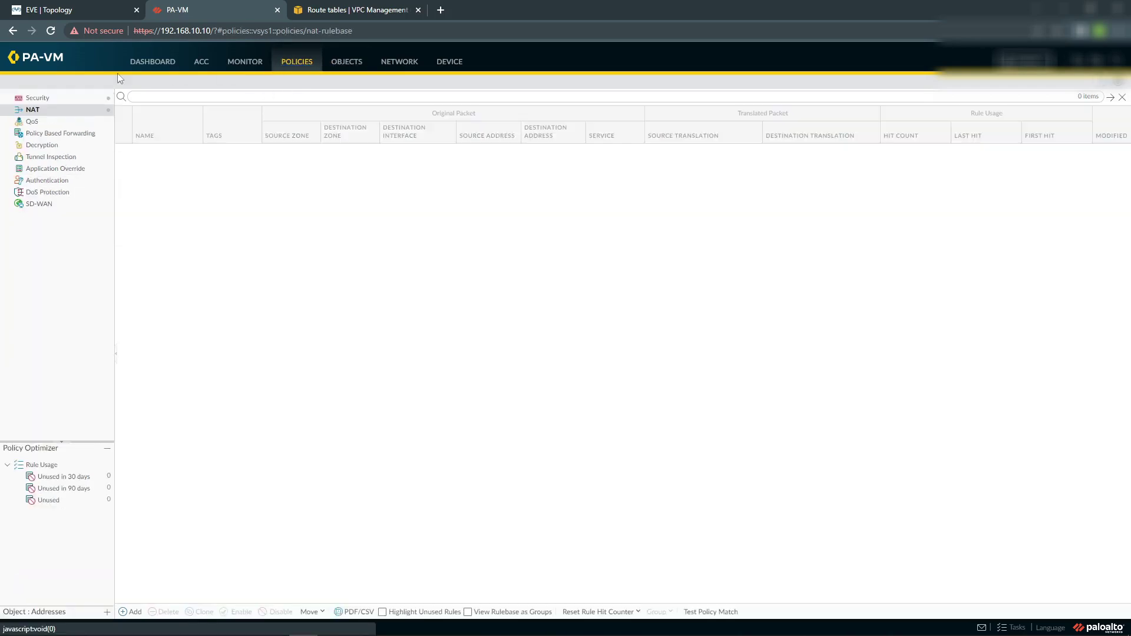
{"action": "left_click", "coordinate": [46, 101]}
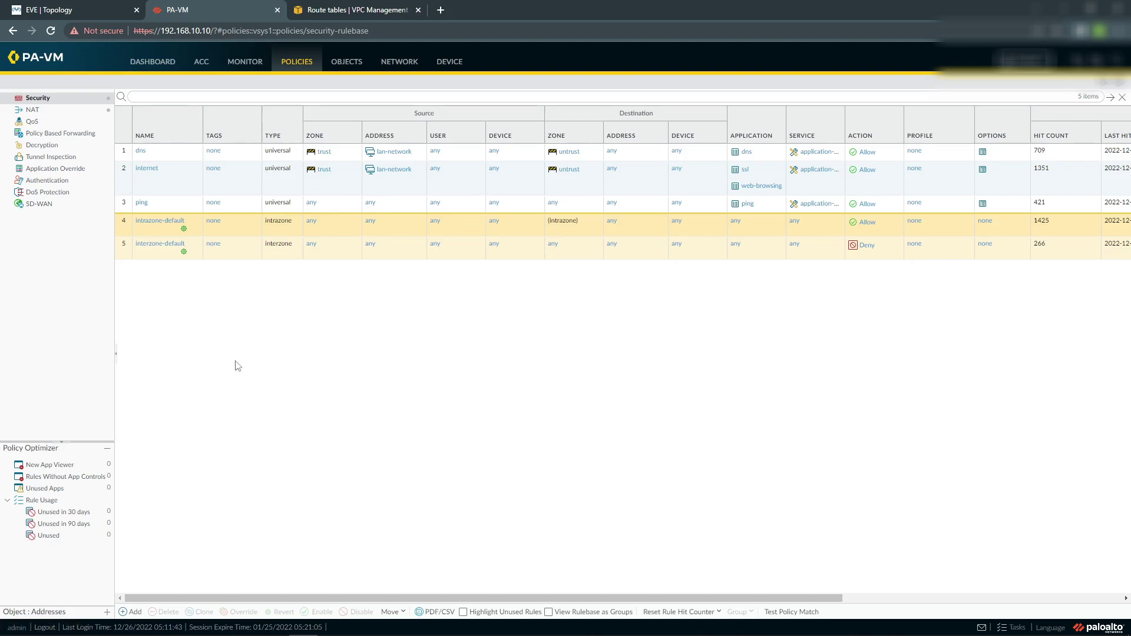
Start a new security rule and set untrust as its only source zone.
{"action": "left_click", "coordinate": [130, 612]}
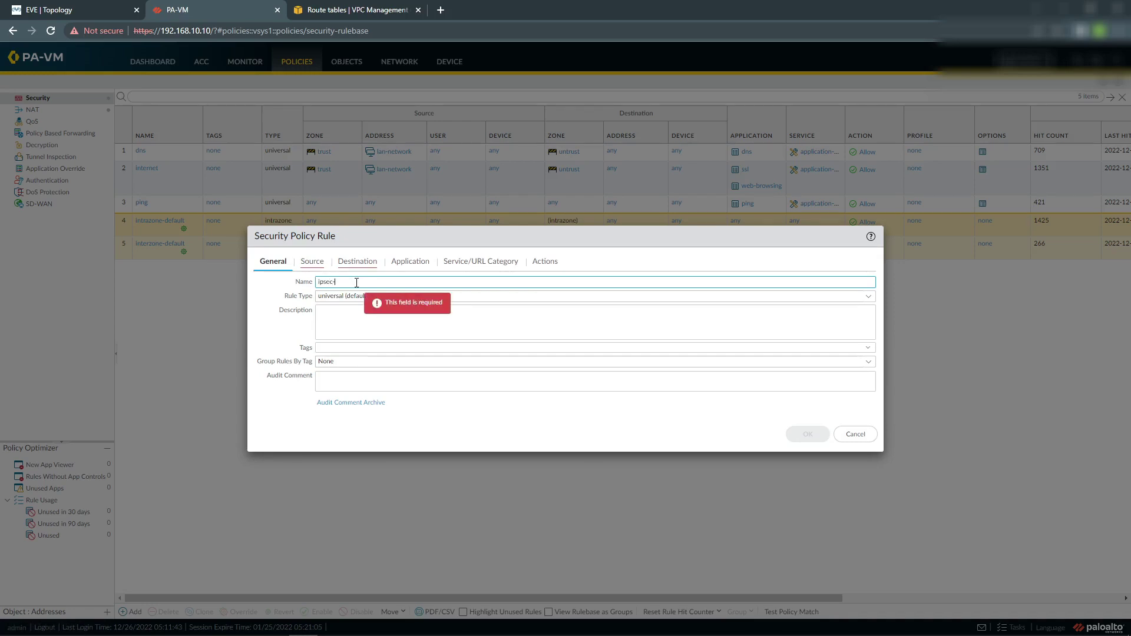
{"action": "left_click", "coordinate": [312, 261]}
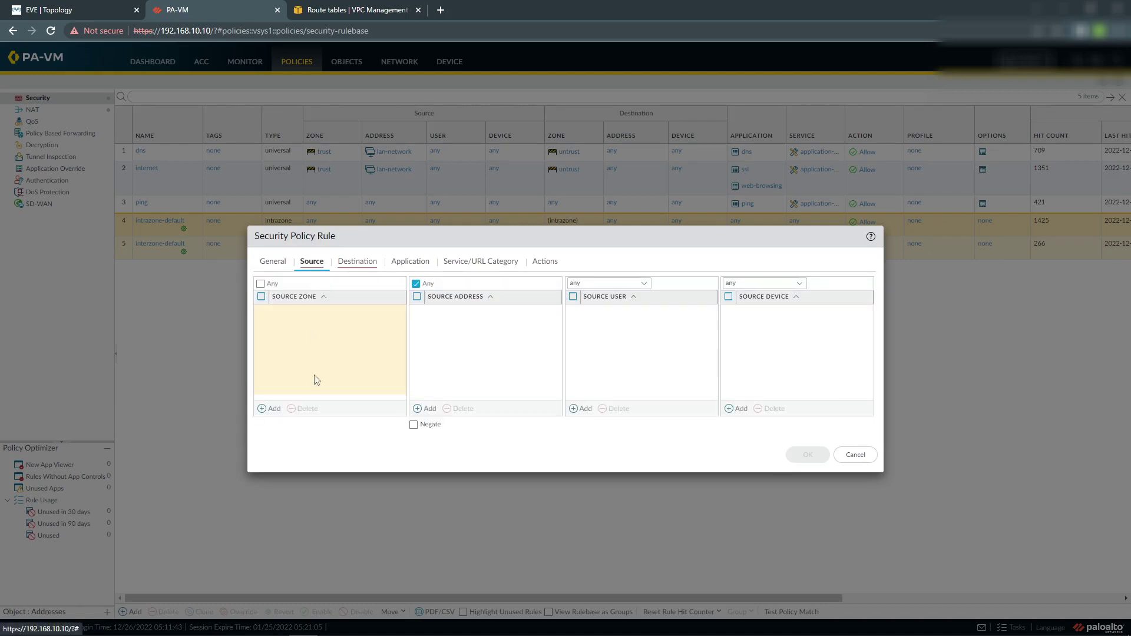
{"action": "left_click", "coordinate": [273, 411]}
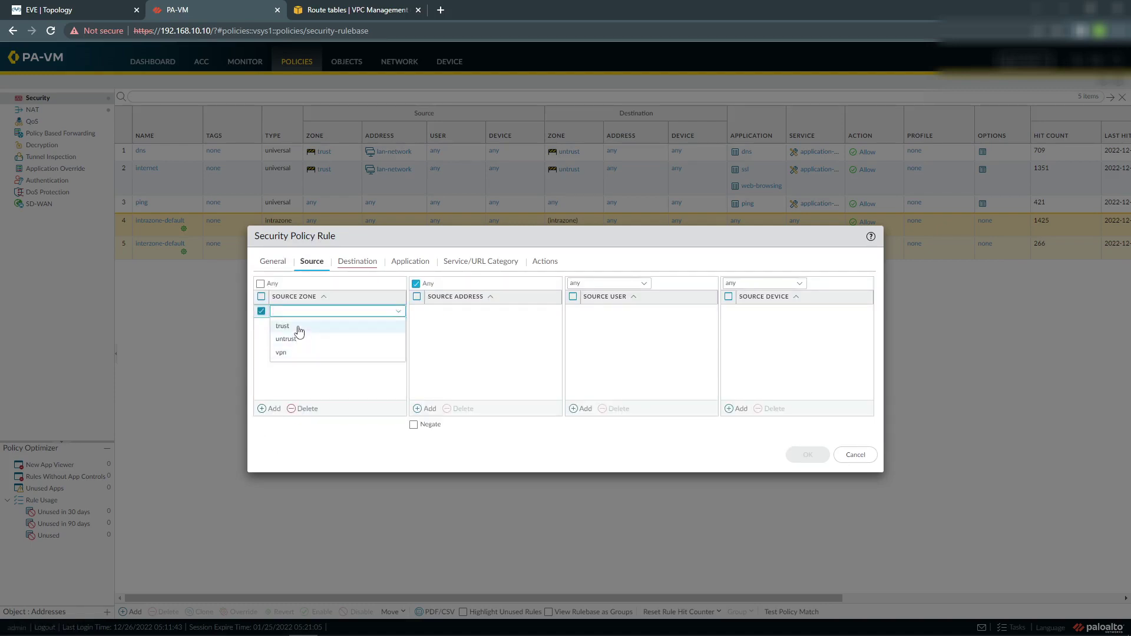
{"action": "left_click", "coordinate": [300, 328]}
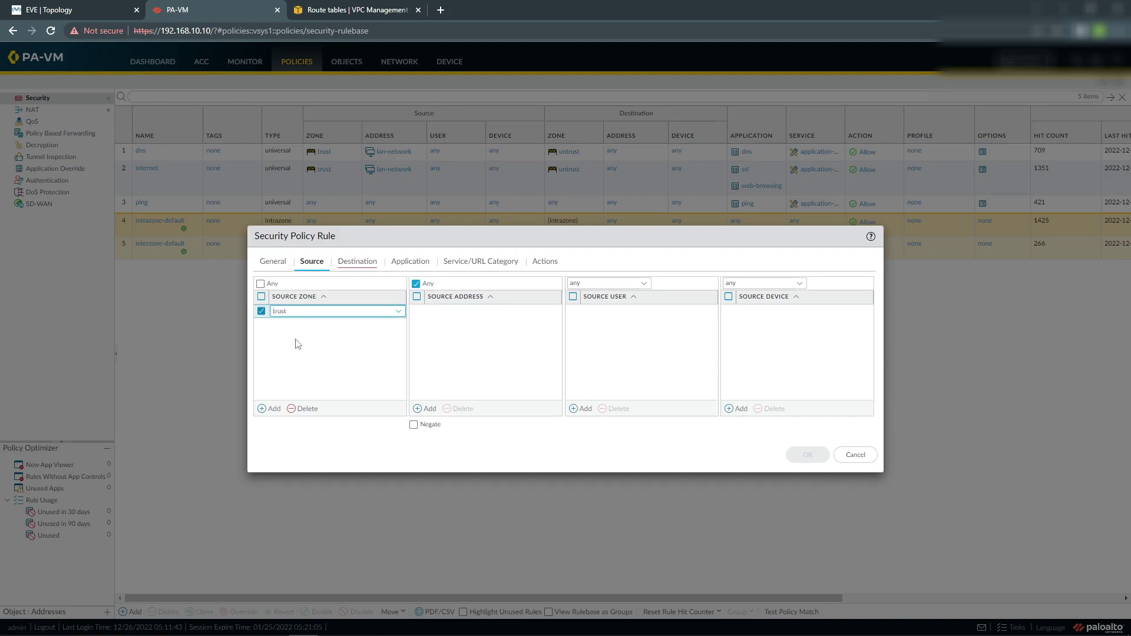
{"action": "left_click", "coordinate": [268, 409]}
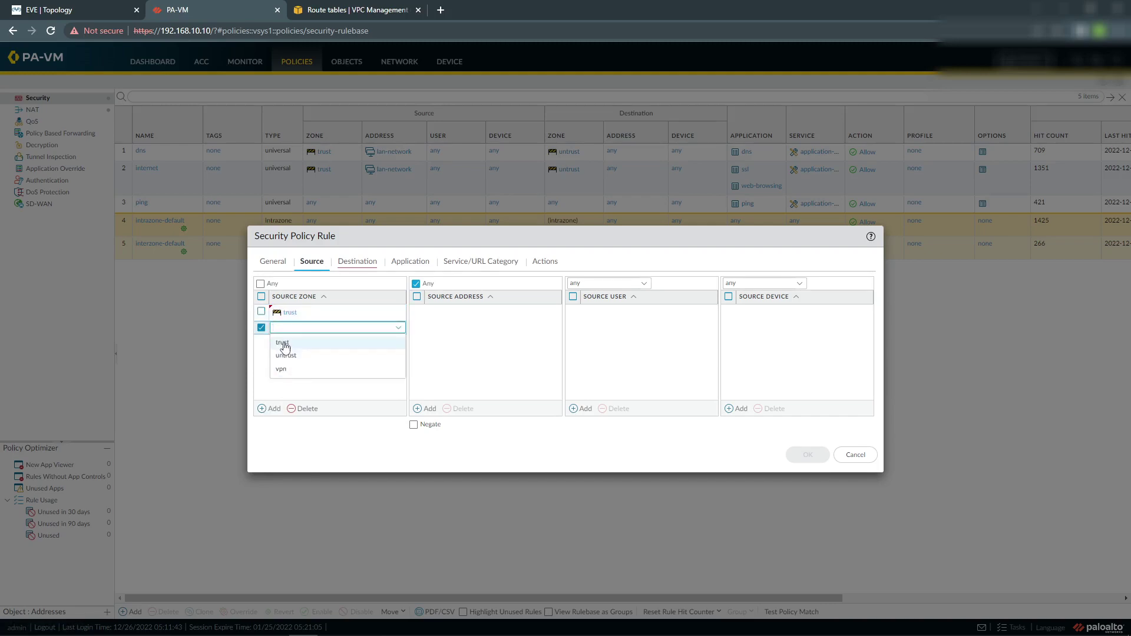
{"action": "left_click", "coordinate": [262, 313]}
{"action": "left_click", "coordinate": [308, 410]}
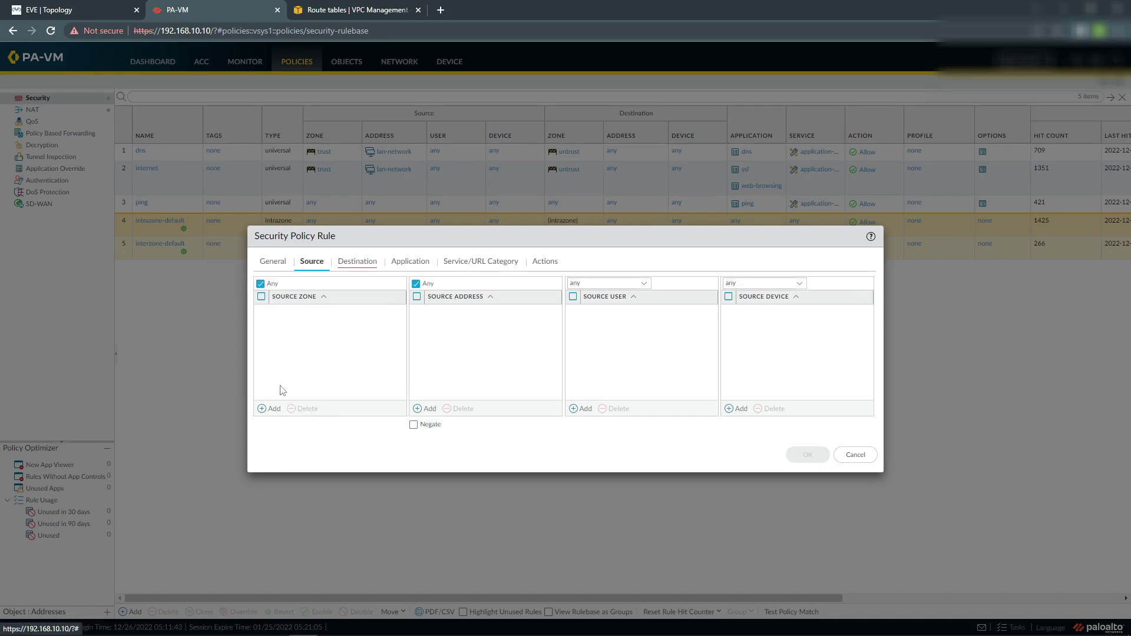
{"action": "left_click", "coordinate": [274, 409]}
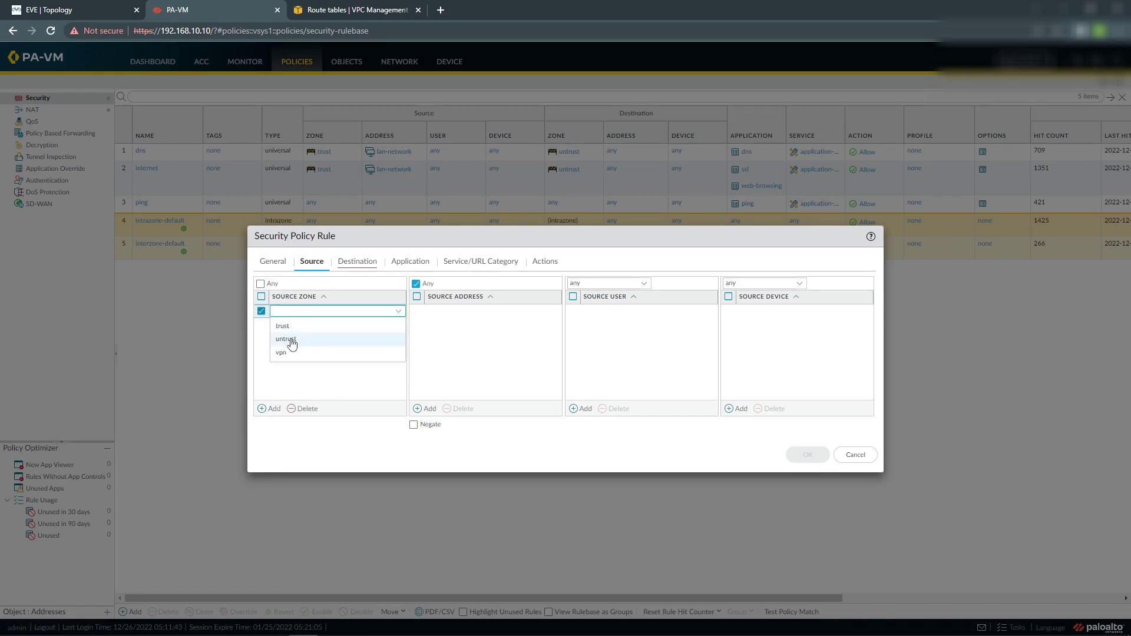
{"action": "left_click", "coordinate": [292, 347]}
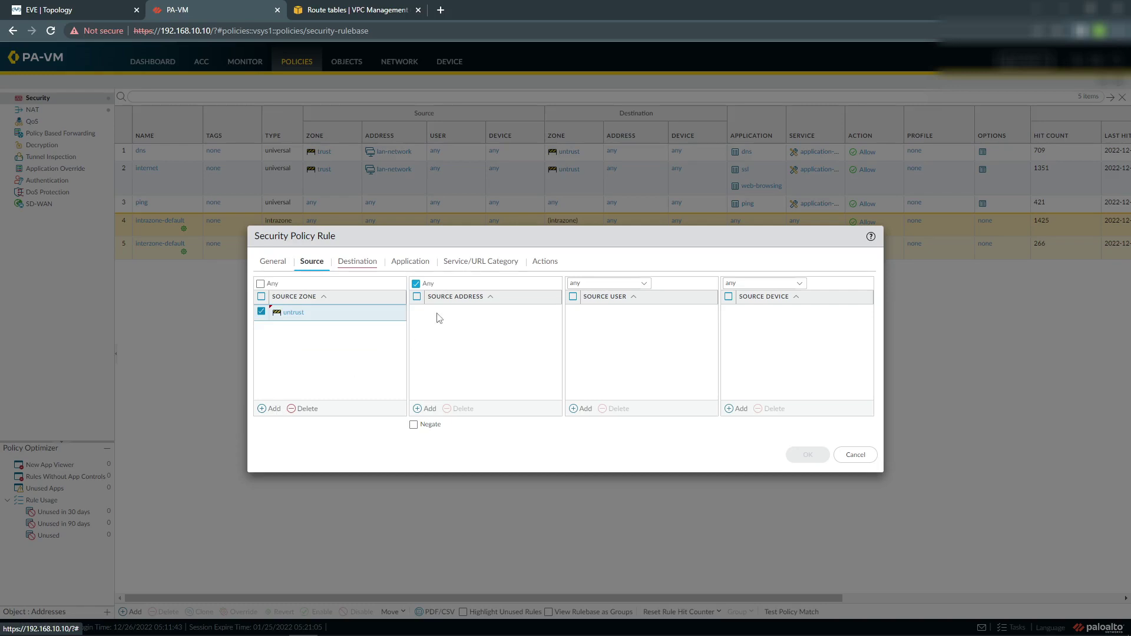
Add aws1-untrust and aws2-untrust as source addresses and begin a new address object.
{"action": "left_click", "coordinate": [425, 409]}
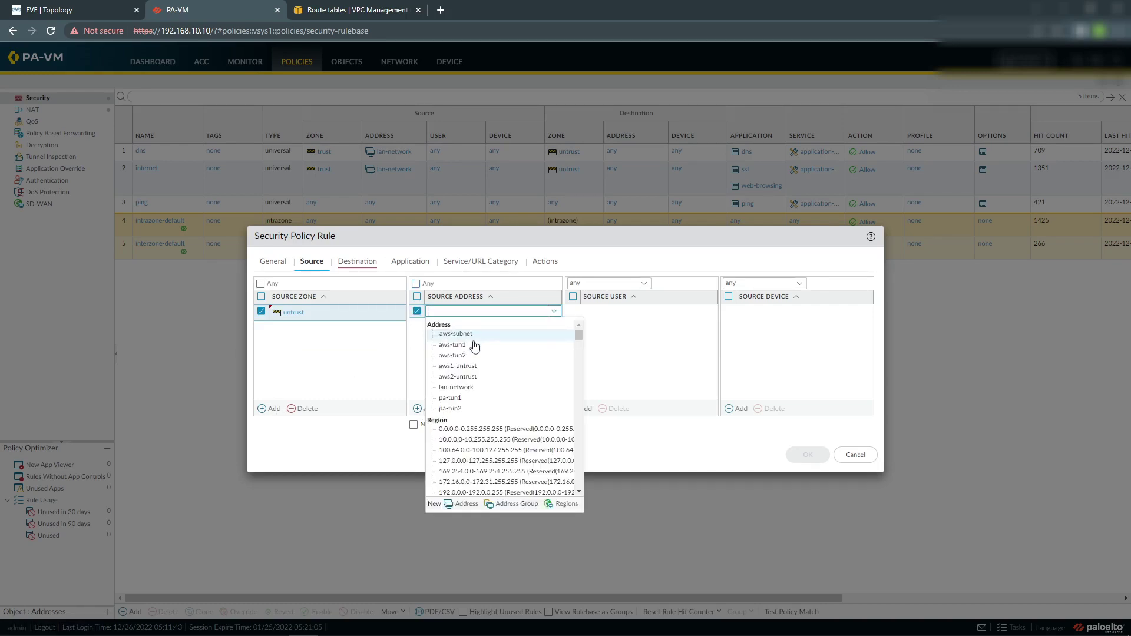
{"action": "left_click", "coordinate": [471, 366]}
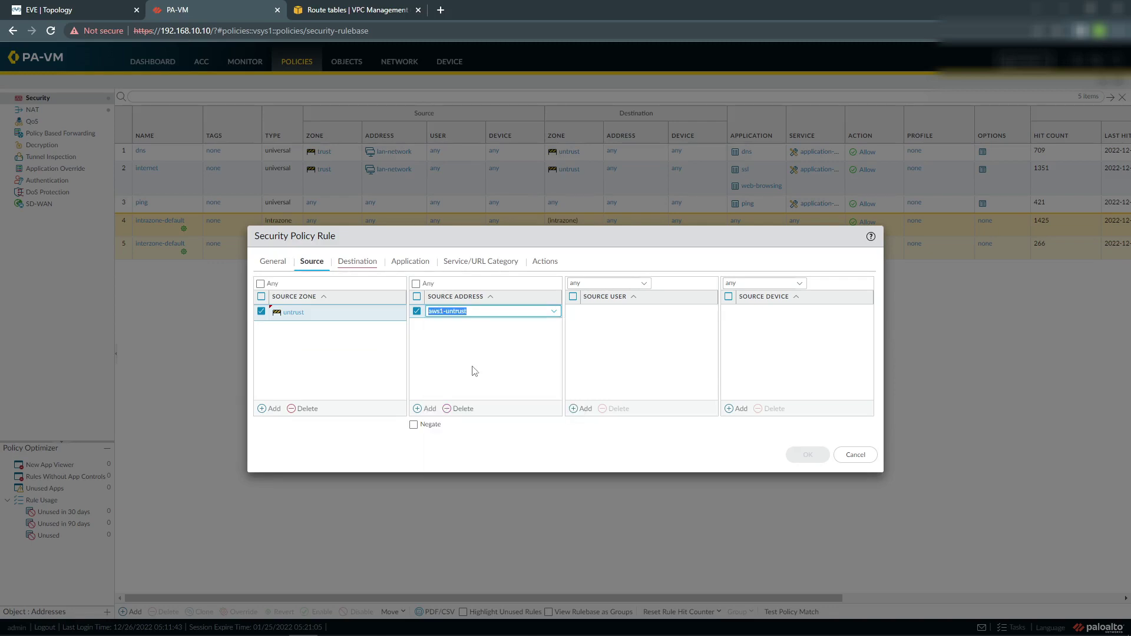
{"action": "left_click", "coordinate": [426, 409]}
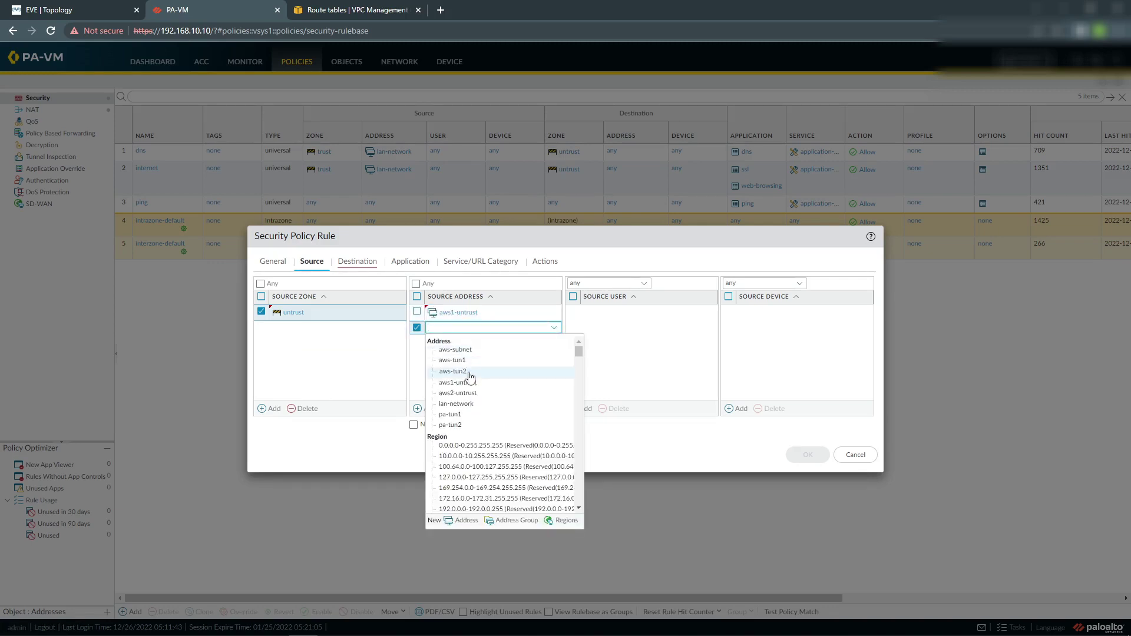
{"action": "left_click", "coordinate": [462, 391]}
{"action": "left_click", "coordinate": [426, 408]}
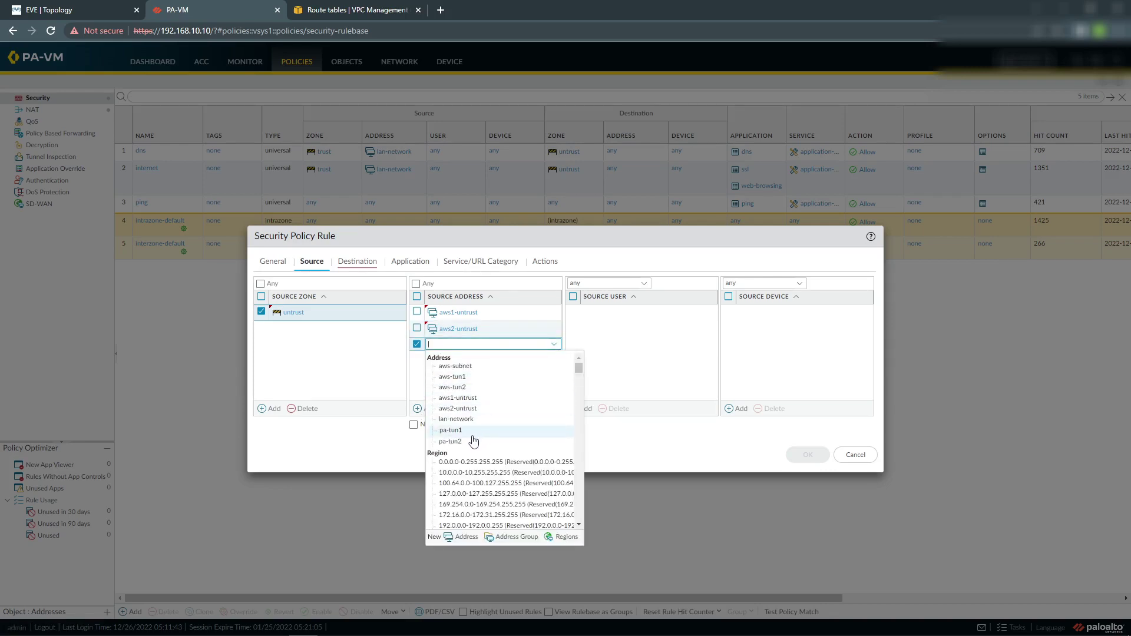
{"action": "left_click", "coordinate": [456, 537]}
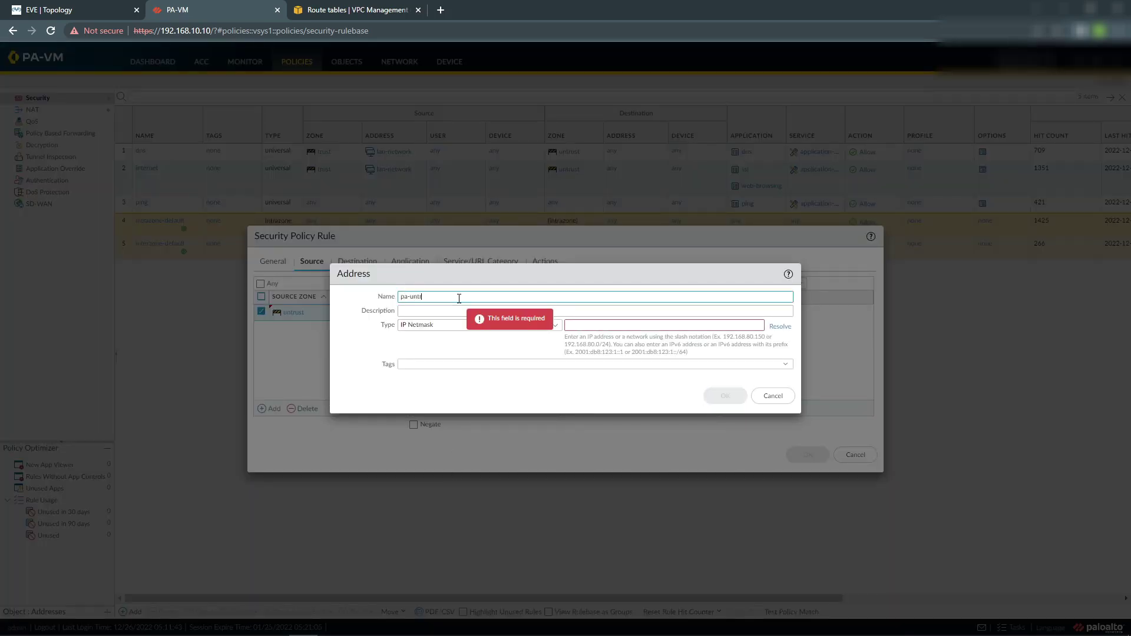
Give pa-untrust the IP netmask 192.168.10.10/24 and save the address.
{"action": "left_click", "coordinate": [580, 324]}
{"action": "left_click", "coordinate": [580, 325]}
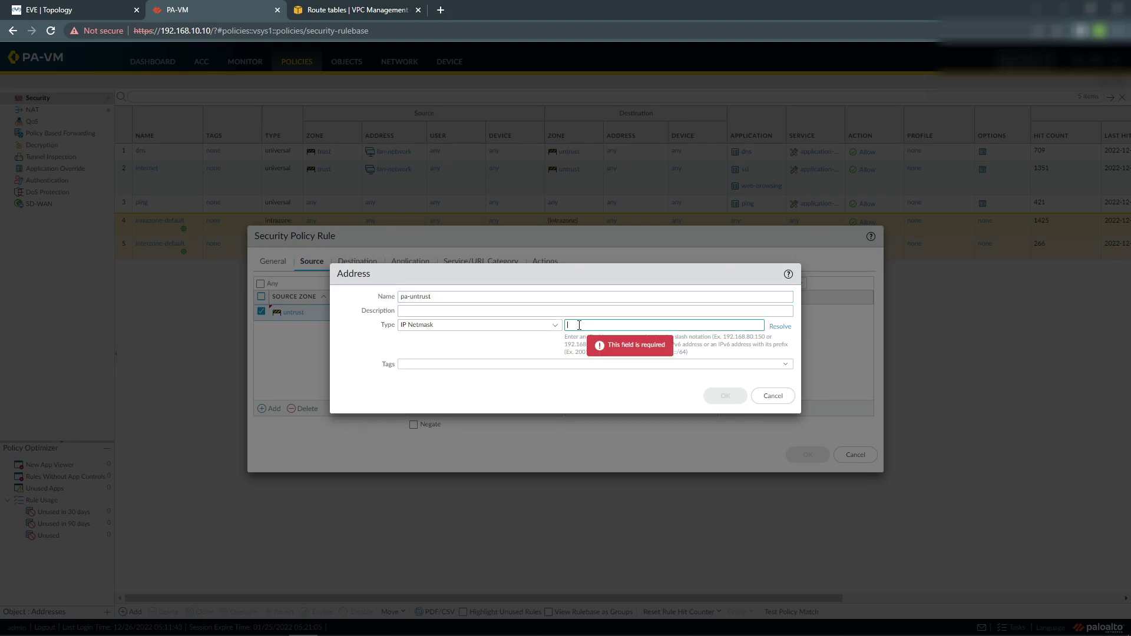
{"action": "type", "text": "192.168.10.10/24"}
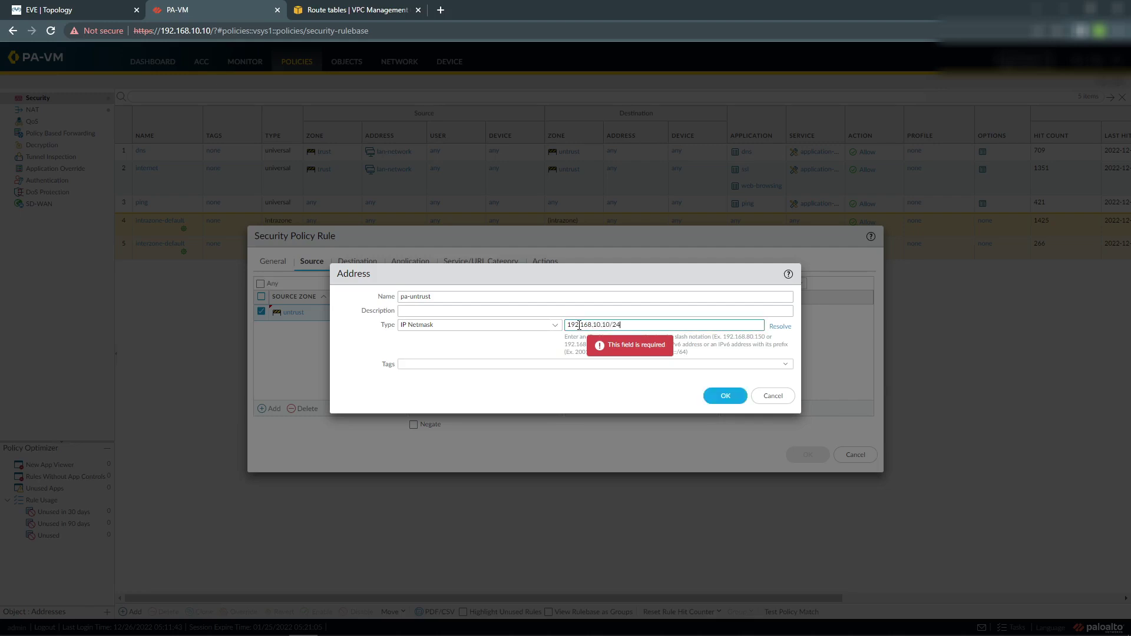
{"action": "left_click", "coordinate": [725, 396]}
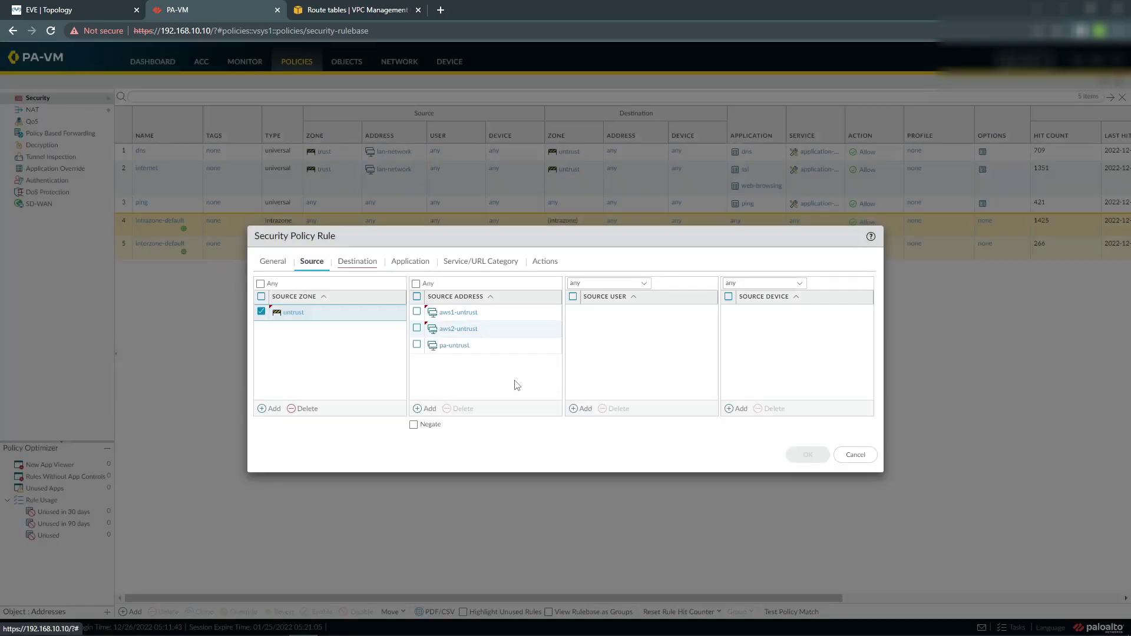
Set destination zone untrust with addresses aws1-untrust, aws2-untrust and pa-untrust.
{"action": "left_click", "coordinate": [360, 263]}
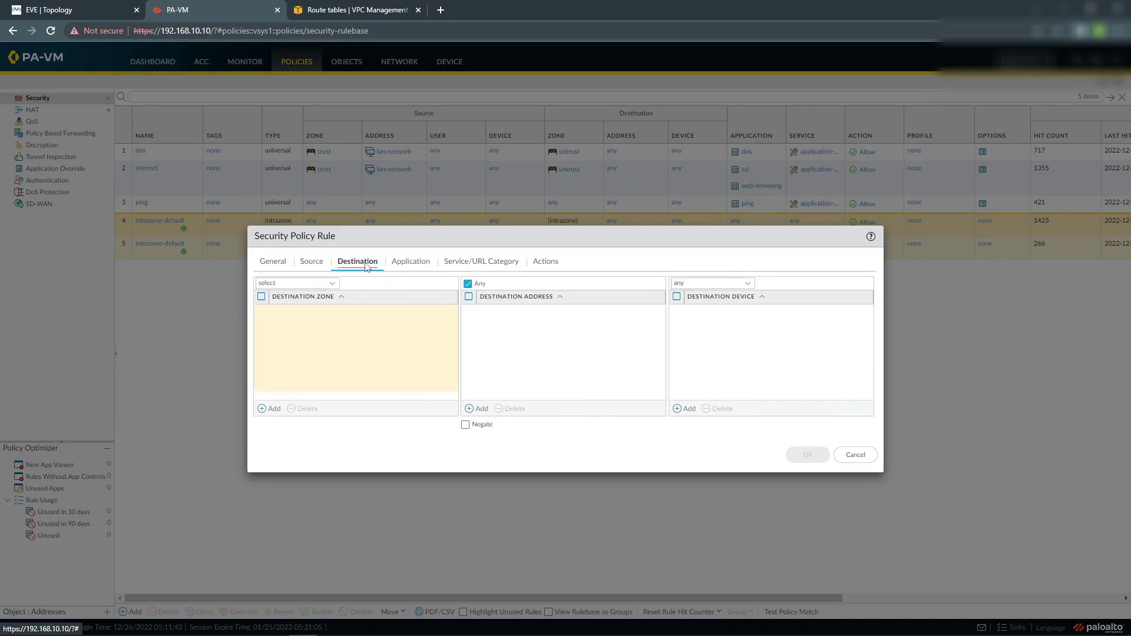
{"action": "left_click", "coordinate": [265, 408]}
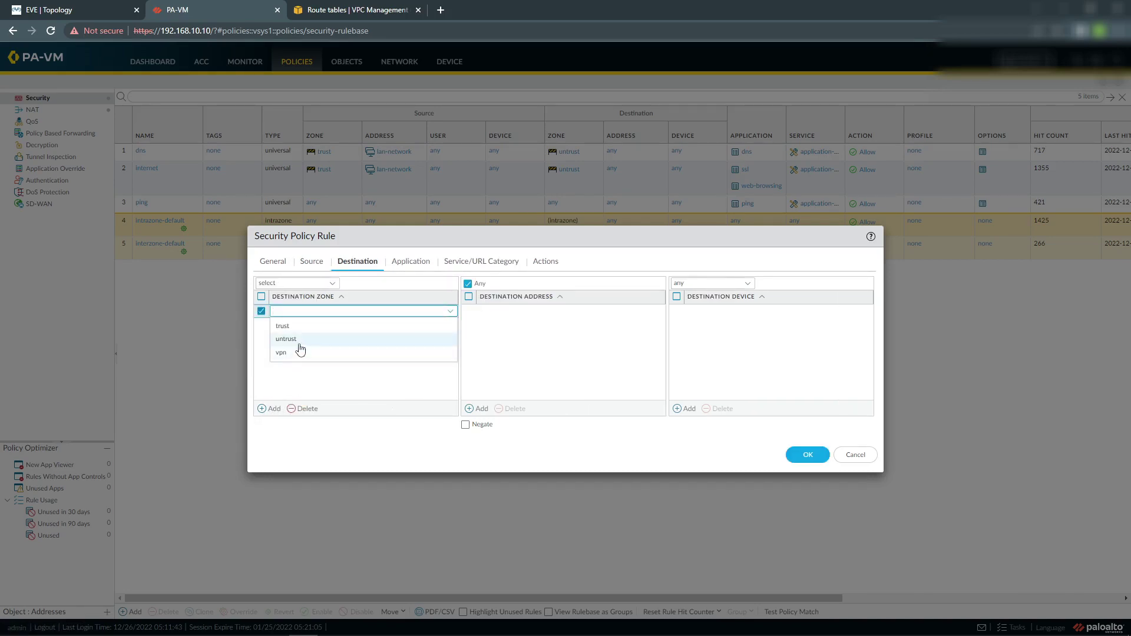
{"action": "left_click", "coordinate": [298, 345]}
{"action": "left_click", "coordinate": [330, 361]}
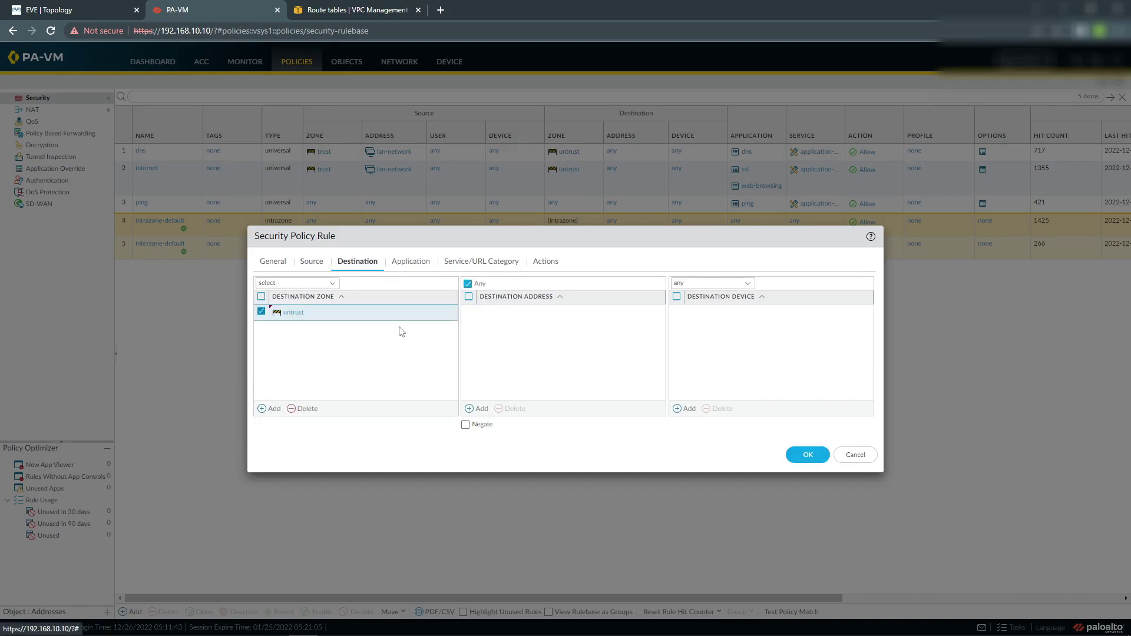
{"action": "left_click", "coordinate": [478, 408]}
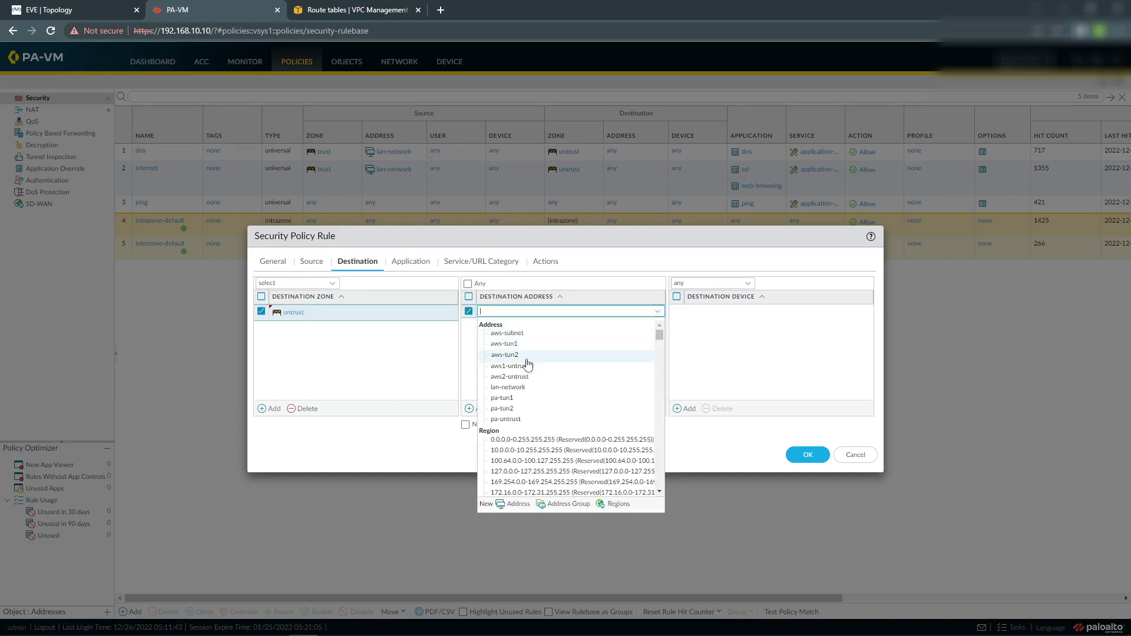
{"action": "left_click", "coordinate": [512, 366]}
{"action": "left_click", "coordinate": [471, 408]}
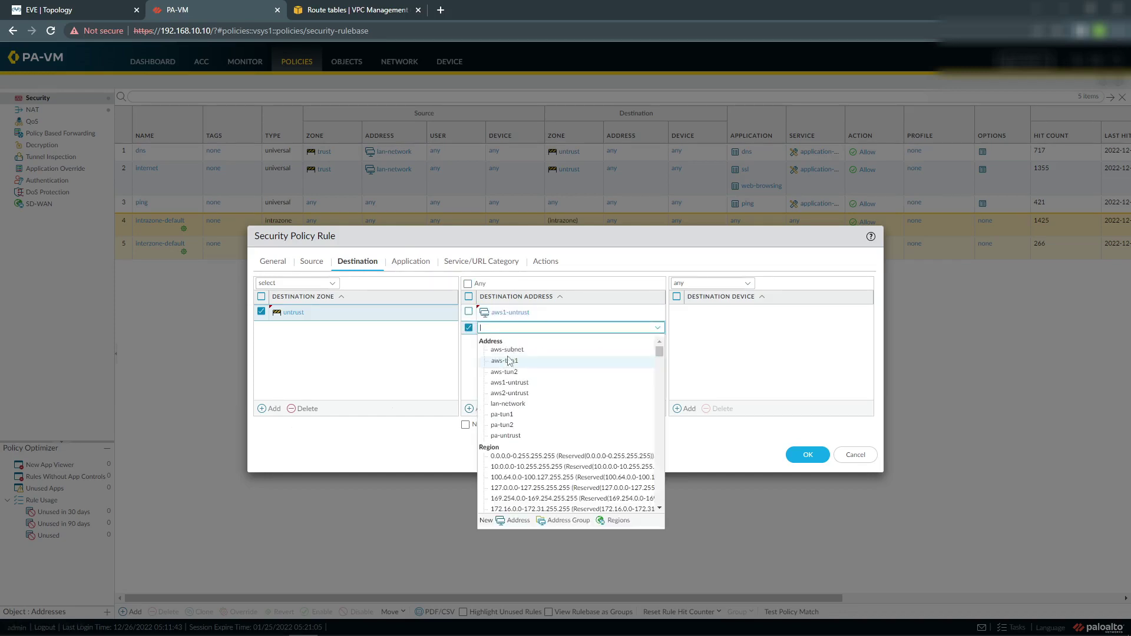
{"action": "left_click", "coordinate": [509, 393]}
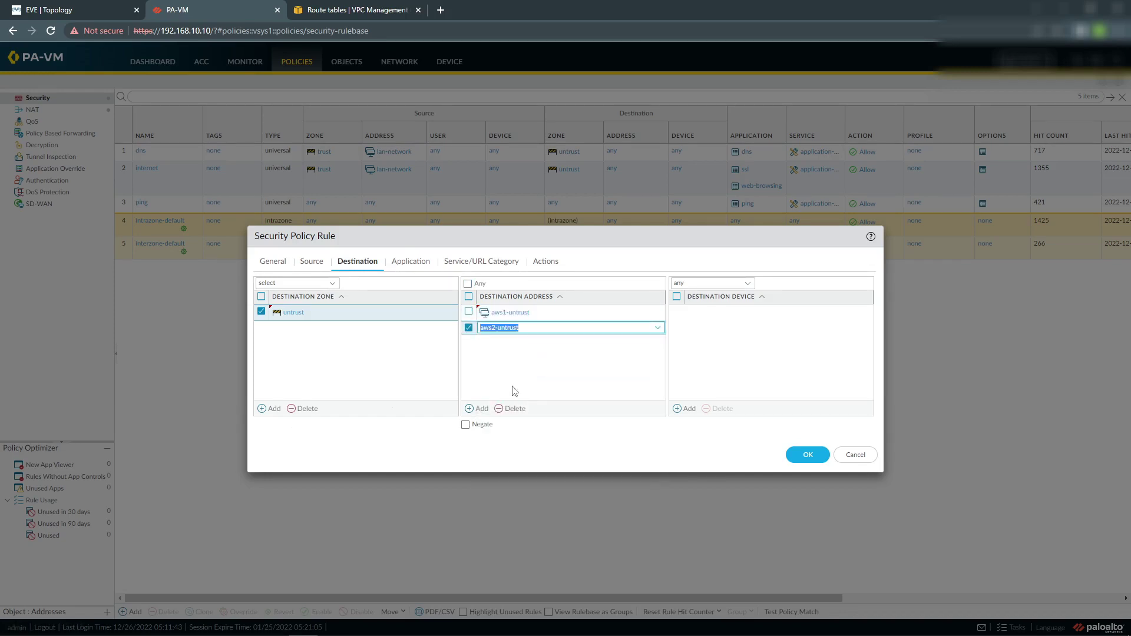
{"action": "left_click", "coordinate": [479, 408]}
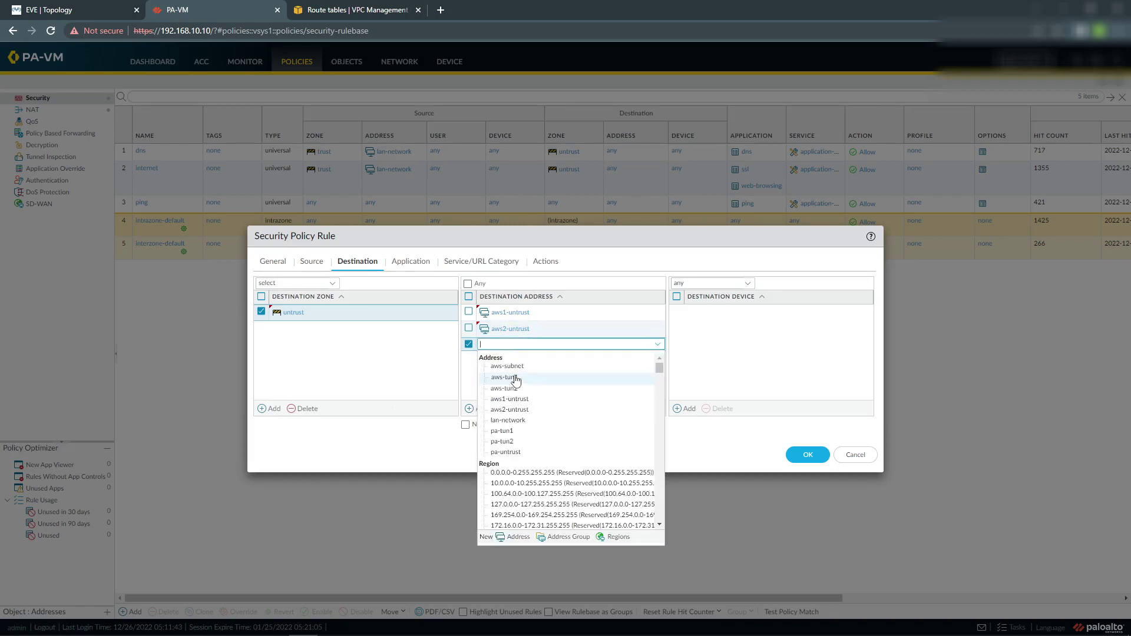
{"action": "left_click", "coordinate": [529, 452]}
Allow the ipsec and ike applications, save ipsec-aws, and move it to the top.
{"action": "left_click", "coordinate": [411, 261]}
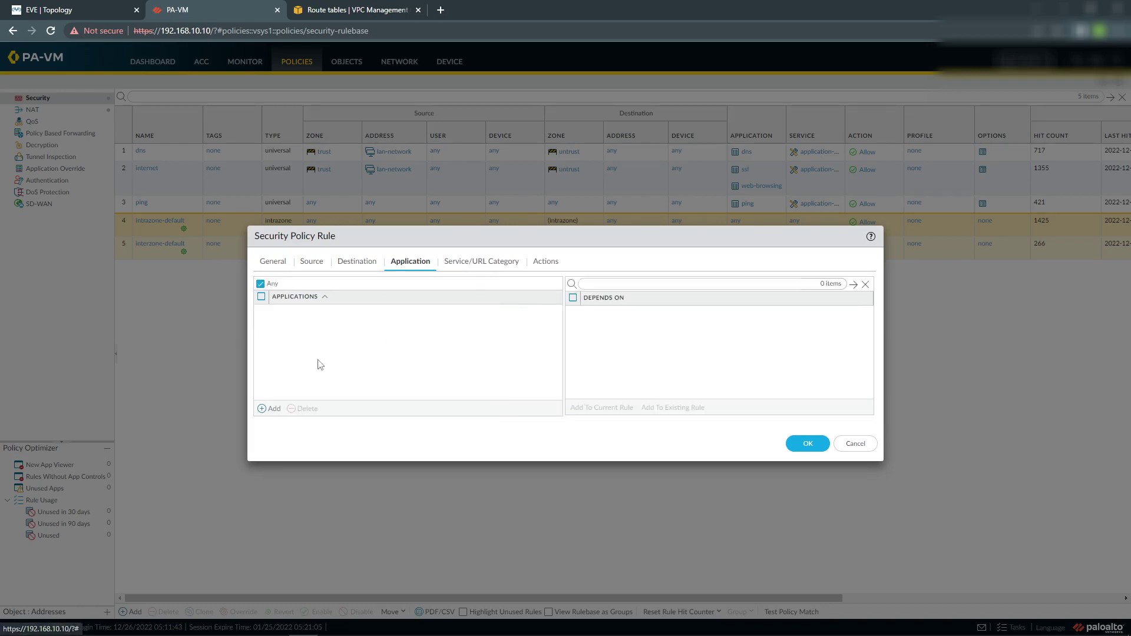
{"action": "left_click", "coordinate": [268, 408]}
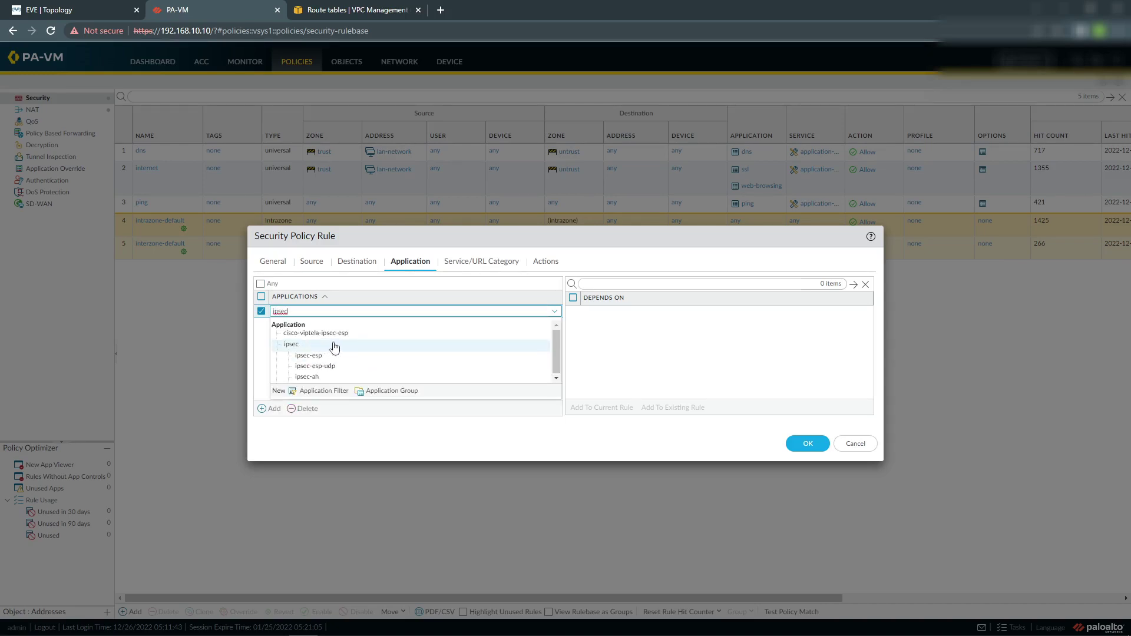
{"action": "left_click", "coordinate": [334, 348]}
{"action": "left_click", "coordinate": [277, 409]}
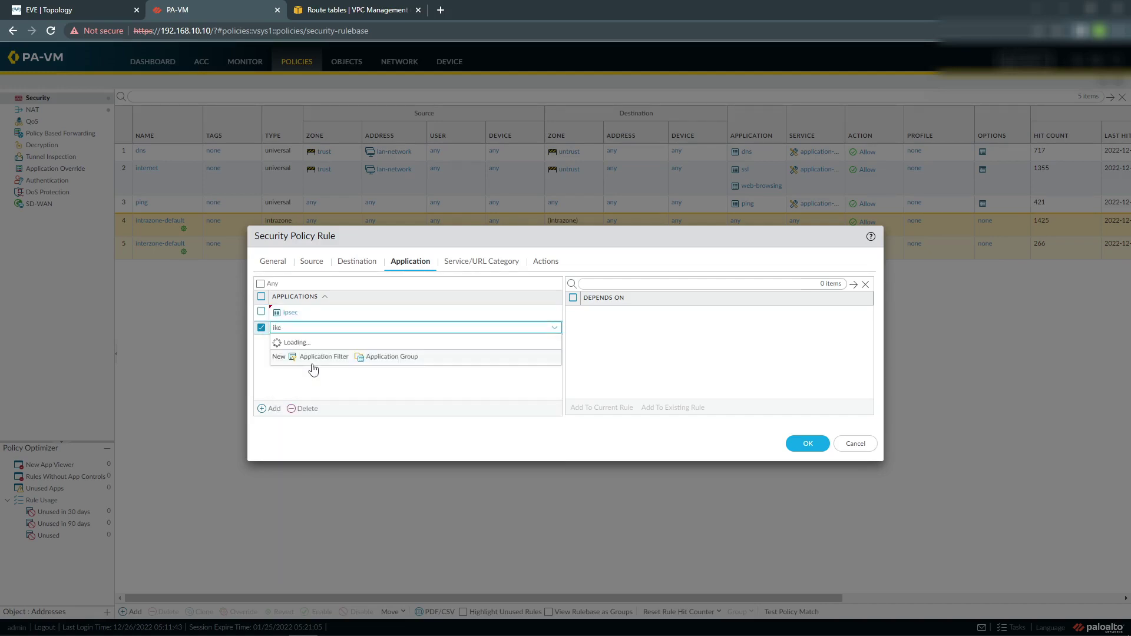
{"action": "left_click", "coordinate": [307, 372]}
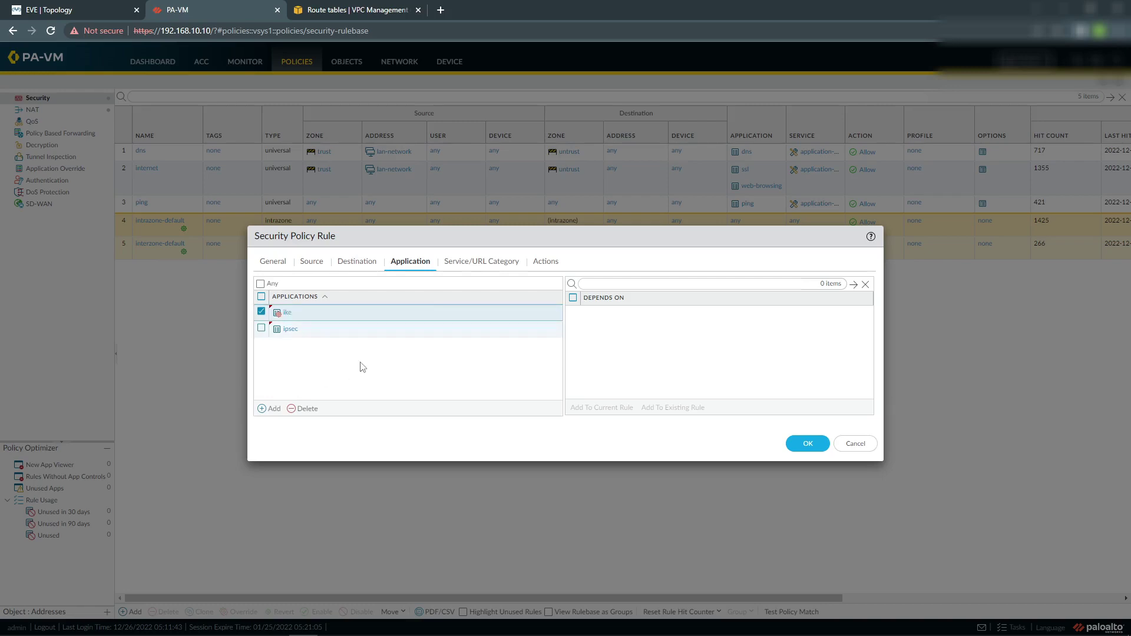
{"action": "left_click", "coordinate": [478, 261]}
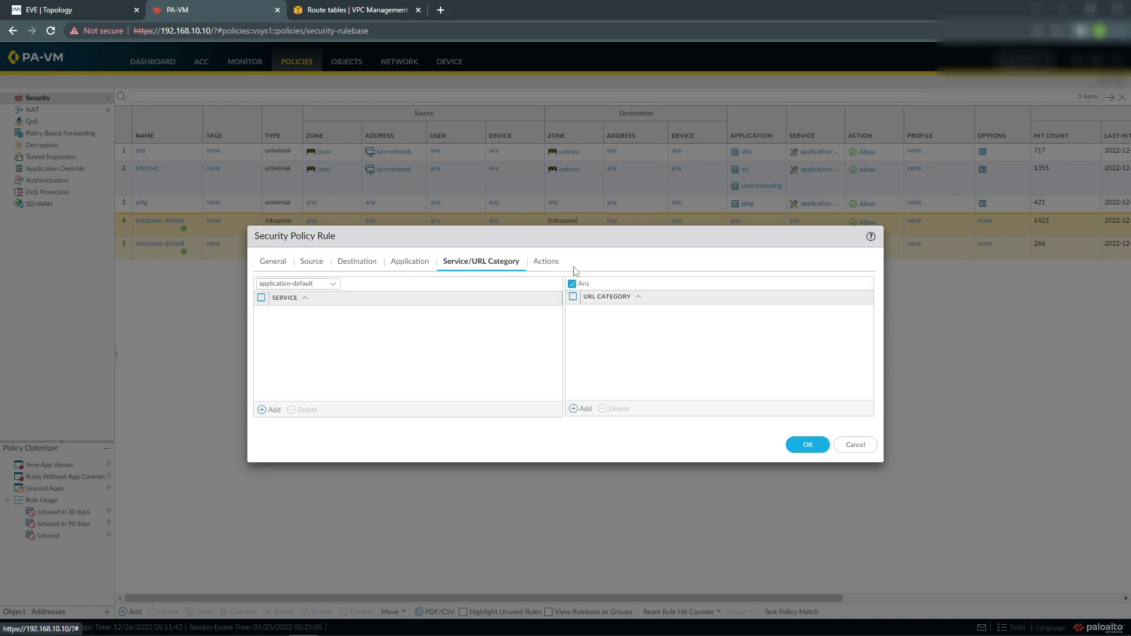
{"action": "left_click", "coordinate": [807, 445]}
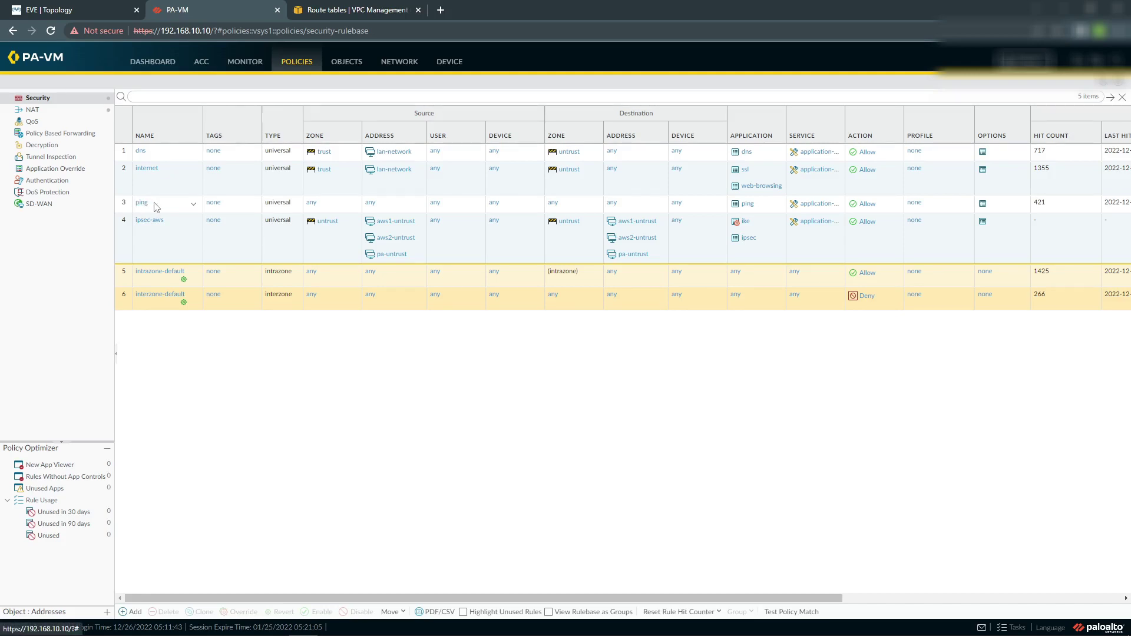
{"action": "left_click_drag", "start_coordinate": [126, 225], "coordinate": [130, 144]}
{"action": "left_click", "coordinate": [132, 612]}
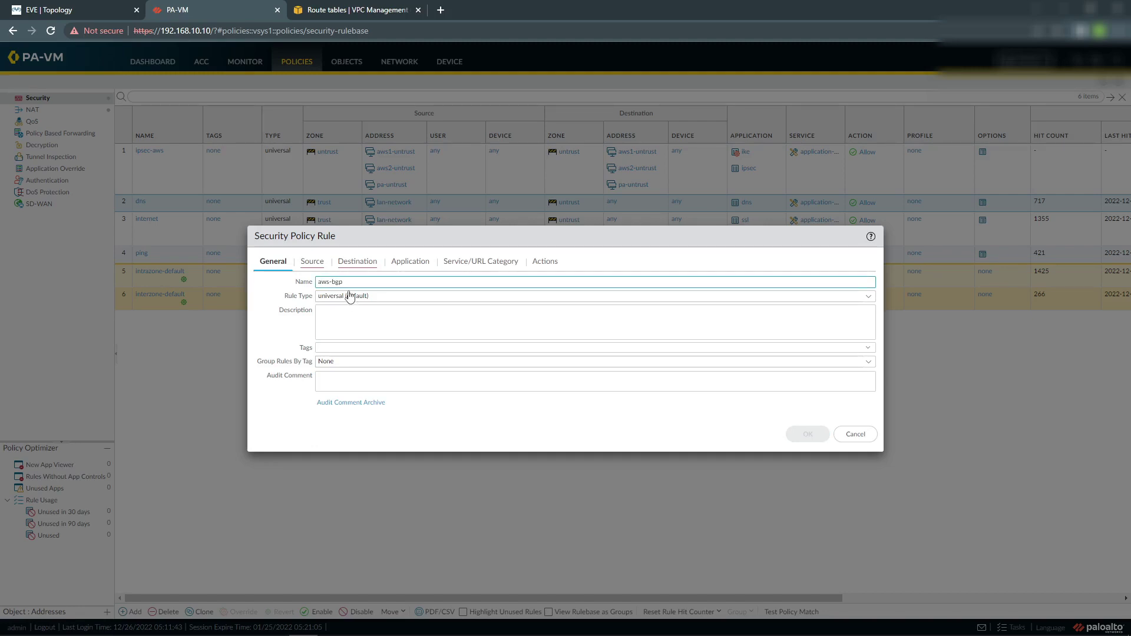
Set vpn as the new rule's source zone.
{"action": "left_click", "coordinate": [312, 261]}
{"action": "left_click", "coordinate": [271, 408]}
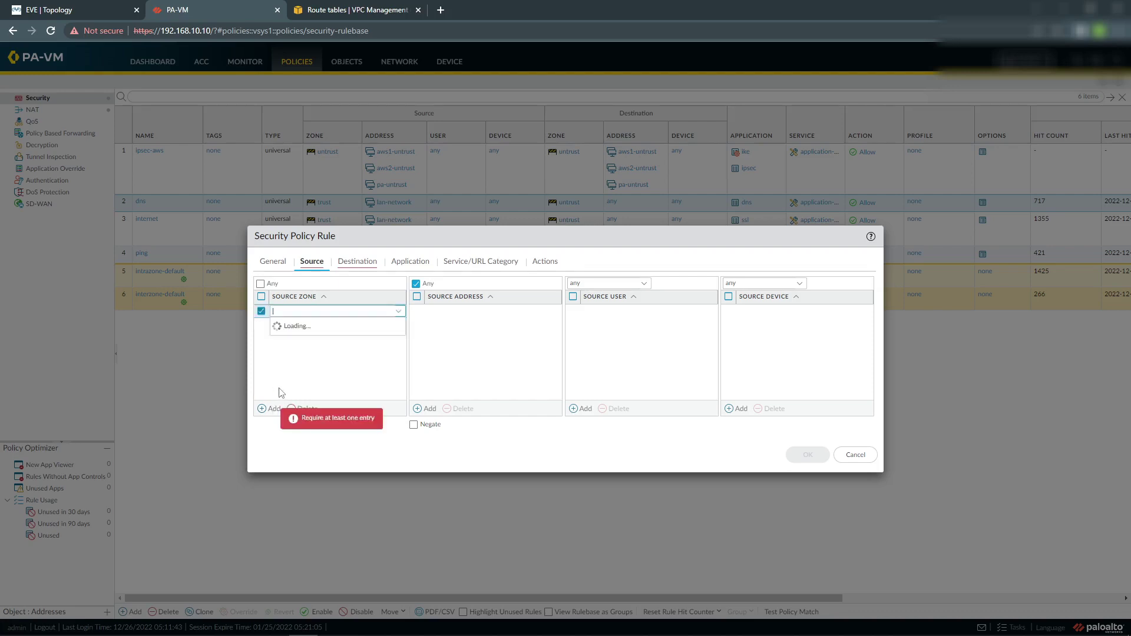
{"action": "left_click", "coordinate": [279, 362]}
{"action": "left_click", "coordinate": [272, 409]}
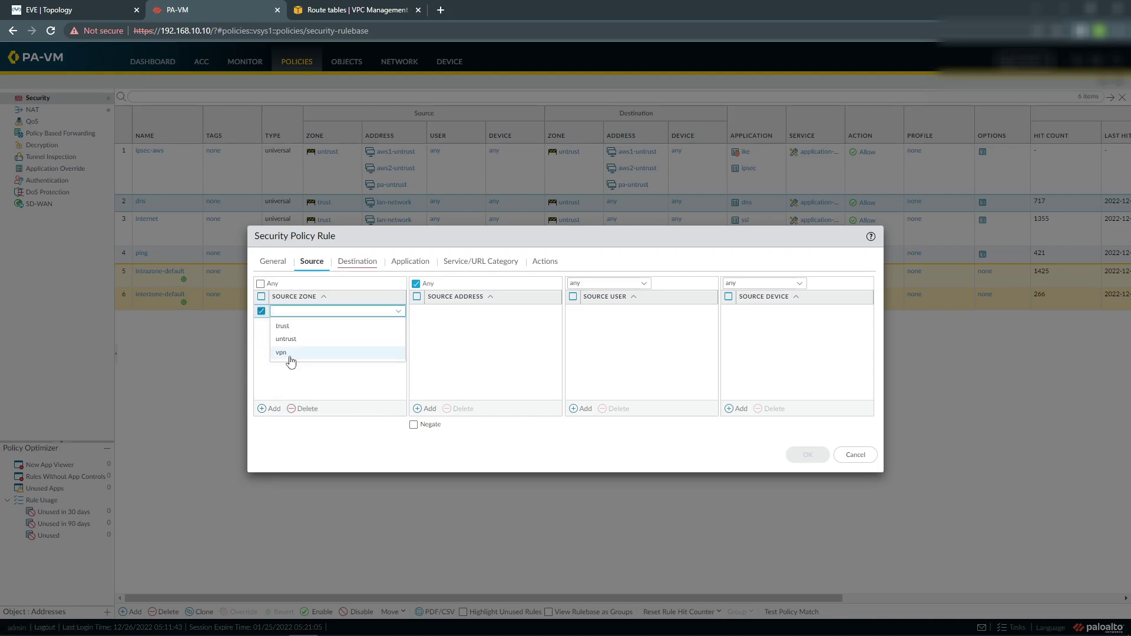
{"action": "left_click", "coordinate": [289, 356]}
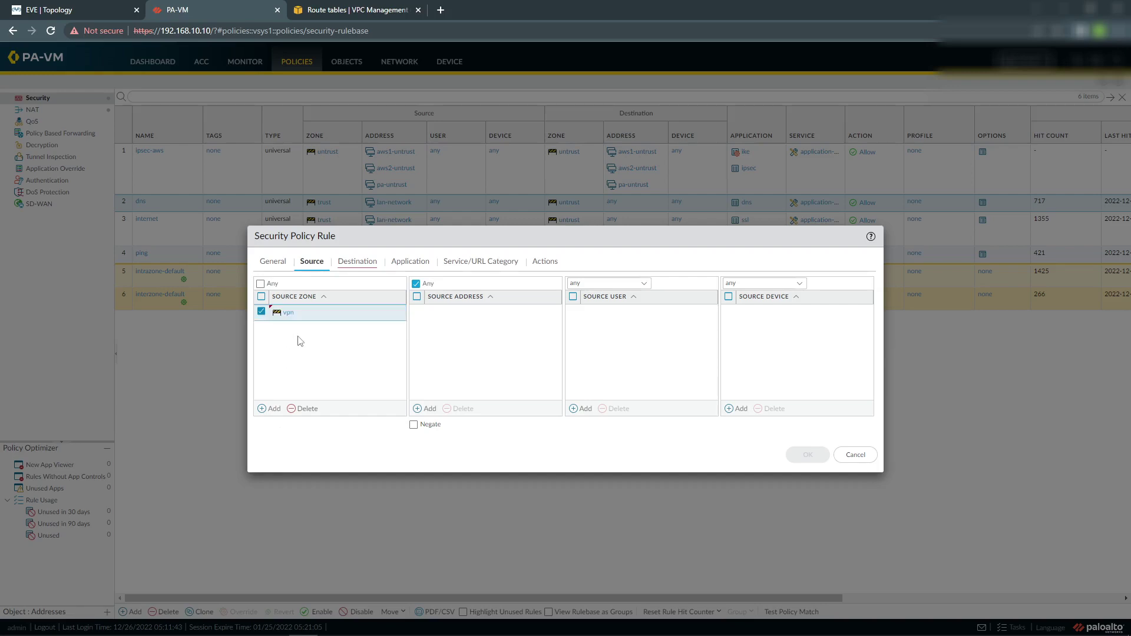
Add aws-tun1, aws-tun2, pa-tun1 and pa-tun2 as source addresses.
{"action": "left_click", "coordinate": [430, 408]}
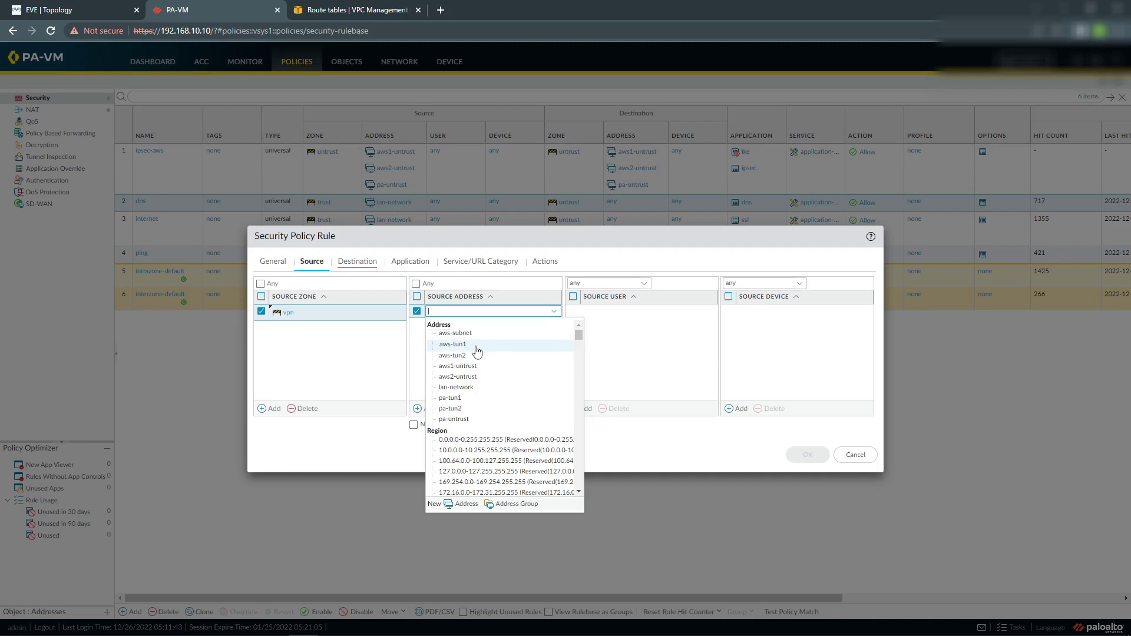
{"action": "left_click", "coordinate": [476, 348]}
{"action": "left_click", "coordinate": [428, 408]}
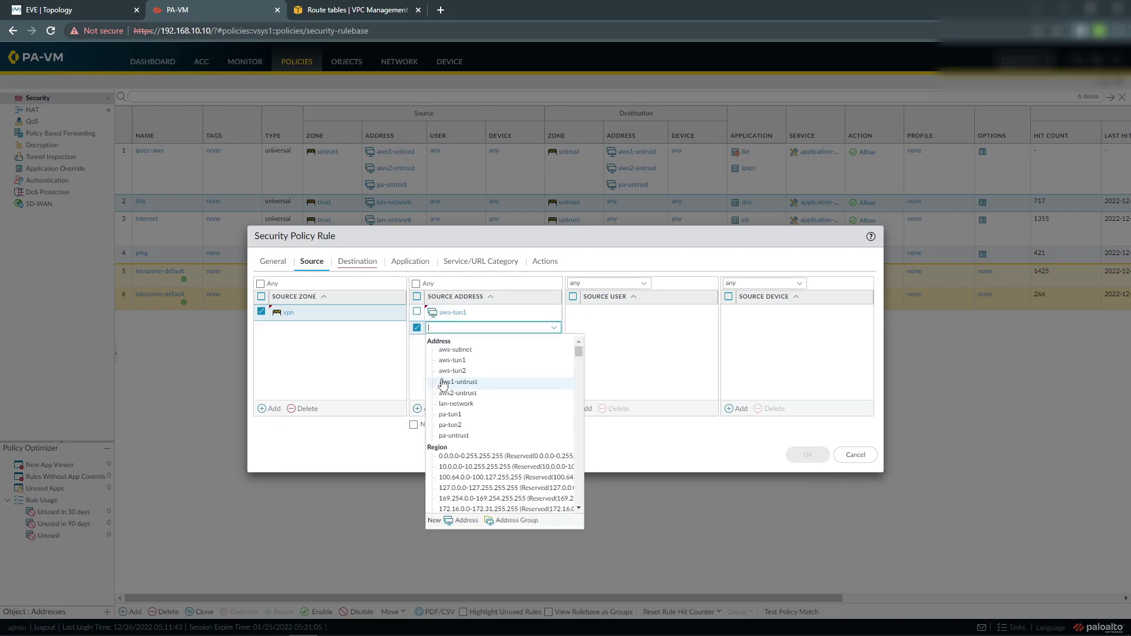
{"action": "left_click", "coordinate": [457, 370]}
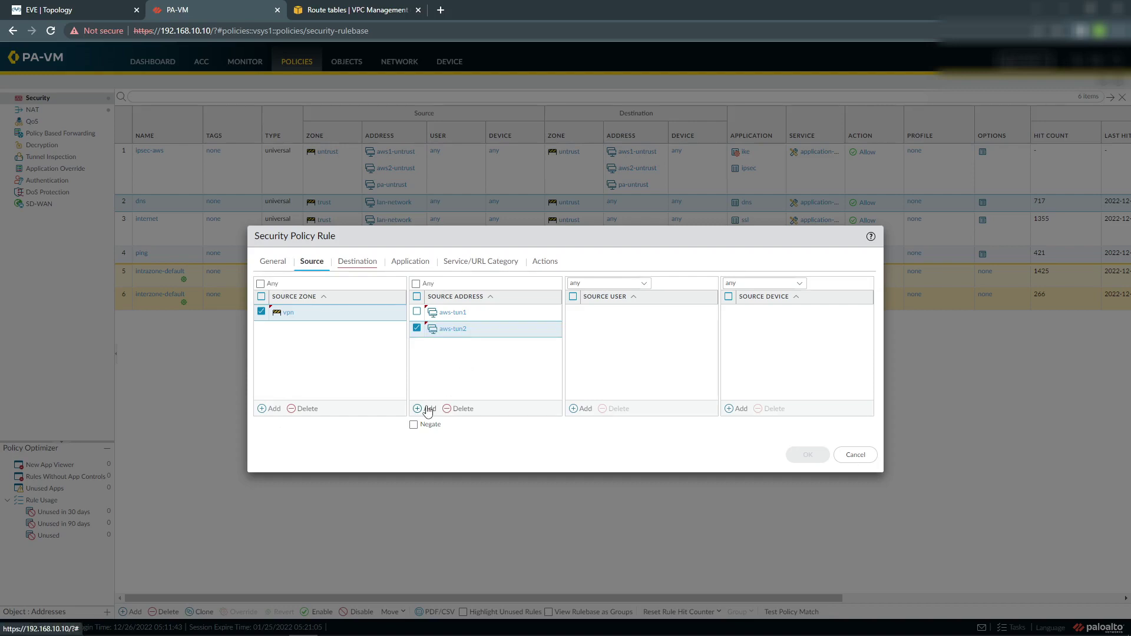
{"action": "left_click", "coordinate": [428, 408]}
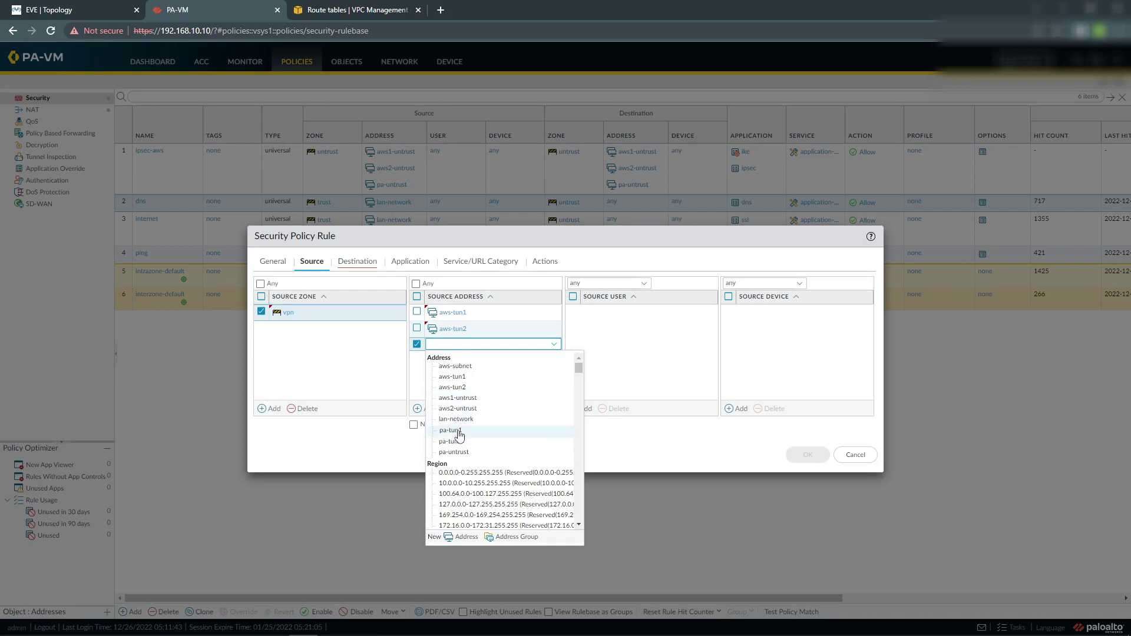
{"action": "left_click", "coordinate": [460, 430]}
{"action": "left_click", "coordinate": [429, 408]}
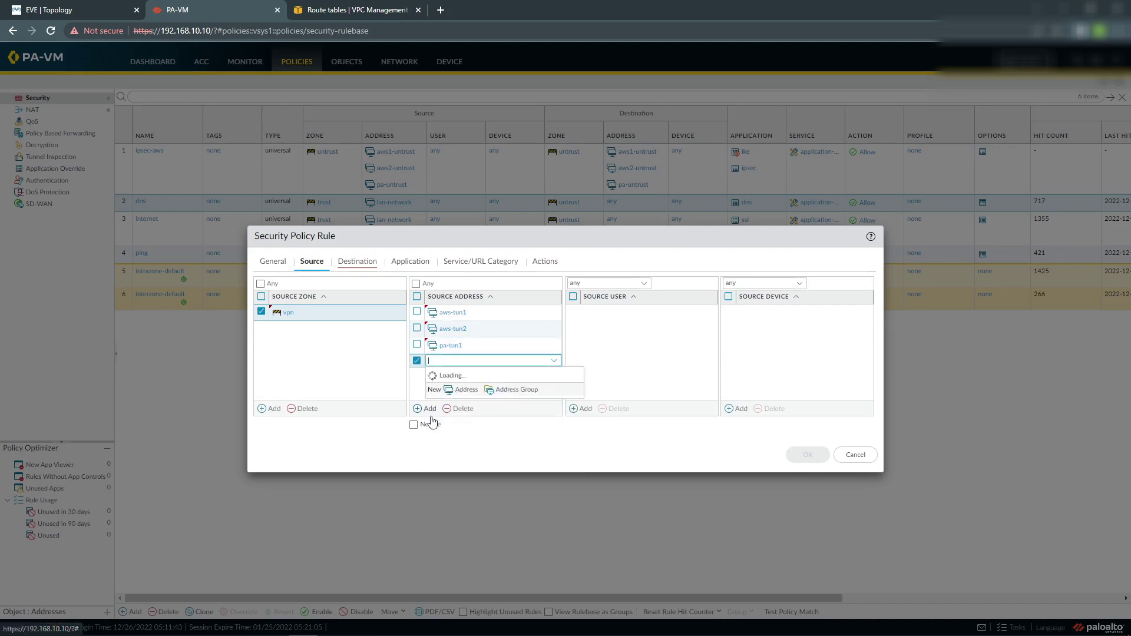
{"action": "left_click", "coordinate": [457, 465]}
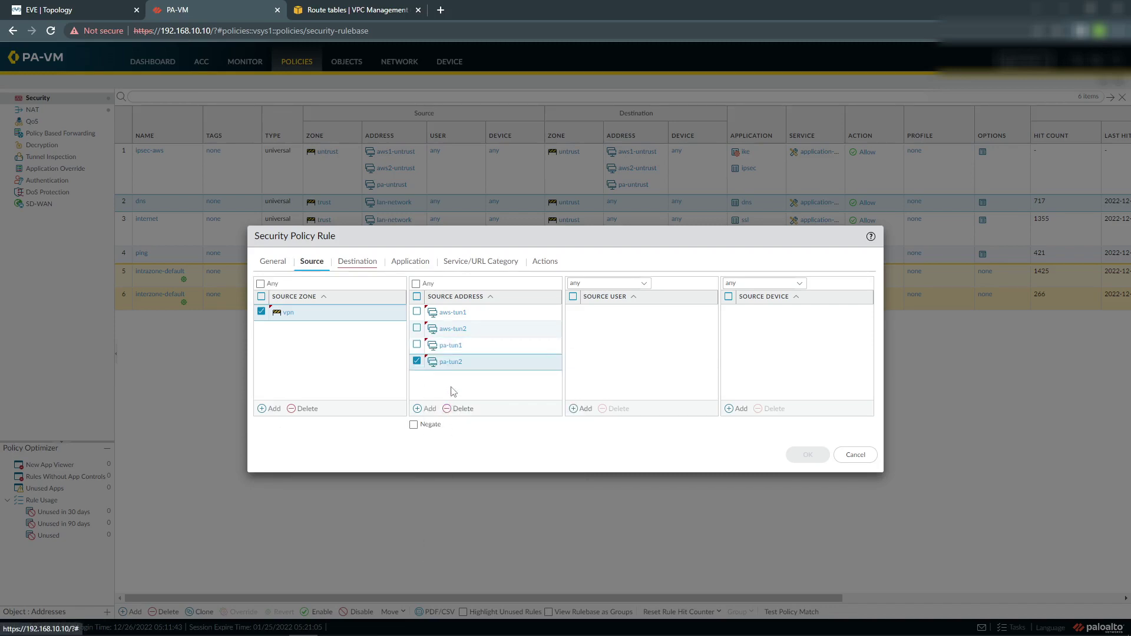
{"action": "left_click", "coordinate": [354, 262]}
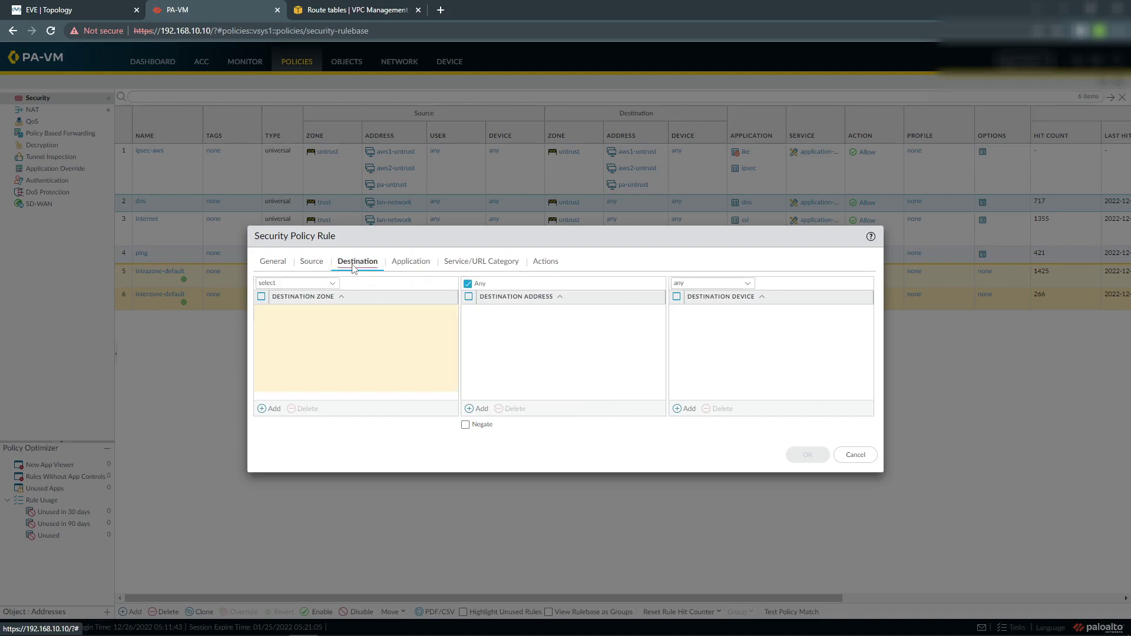
Set destination zone vpn with addresses aws-tun1, aws-tun2, pa-tun1 and pa-tun2.
{"action": "left_click", "coordinate": [274, 411]}
{"action": "left_click", "coordinate": [293, 354]}
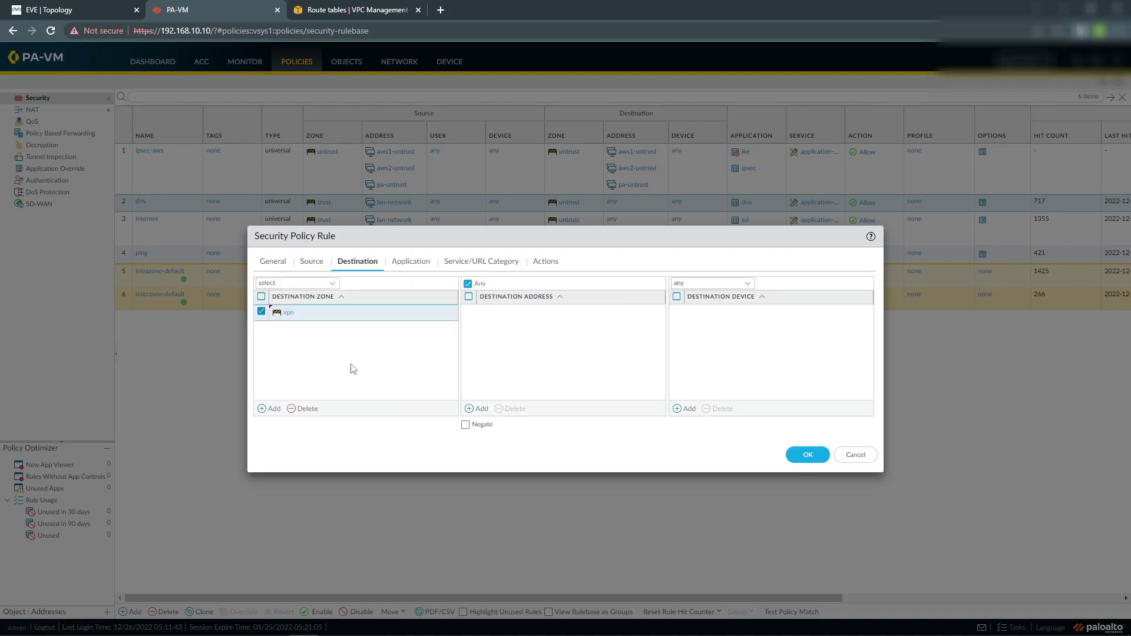
{"action": "left_click", "coordinate": [480, 408]}
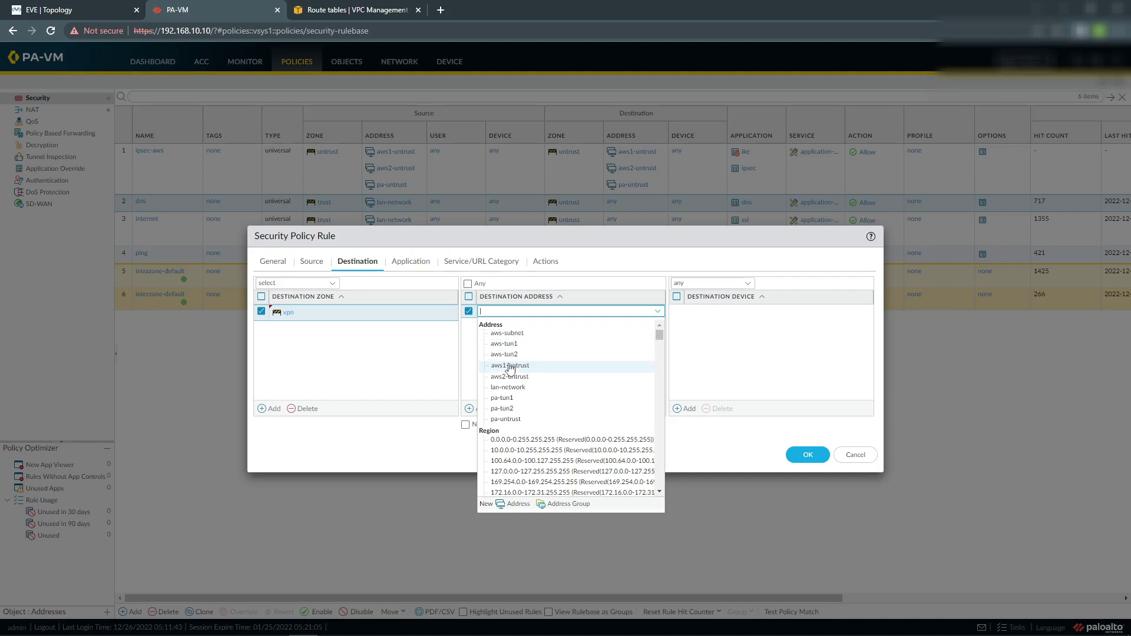
{"action": "left_click", "coordinate": [503, 345]}
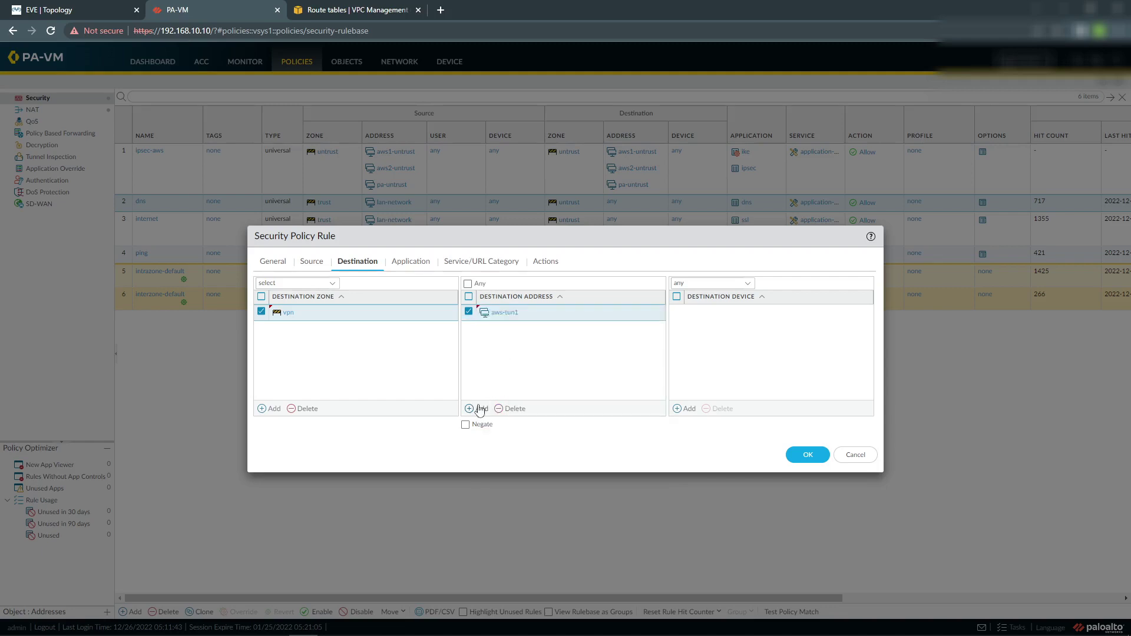
{"action": "left_click", "coordinate": [471, 408]}
{"action": "left_click", "coordinate": [503, 371]}
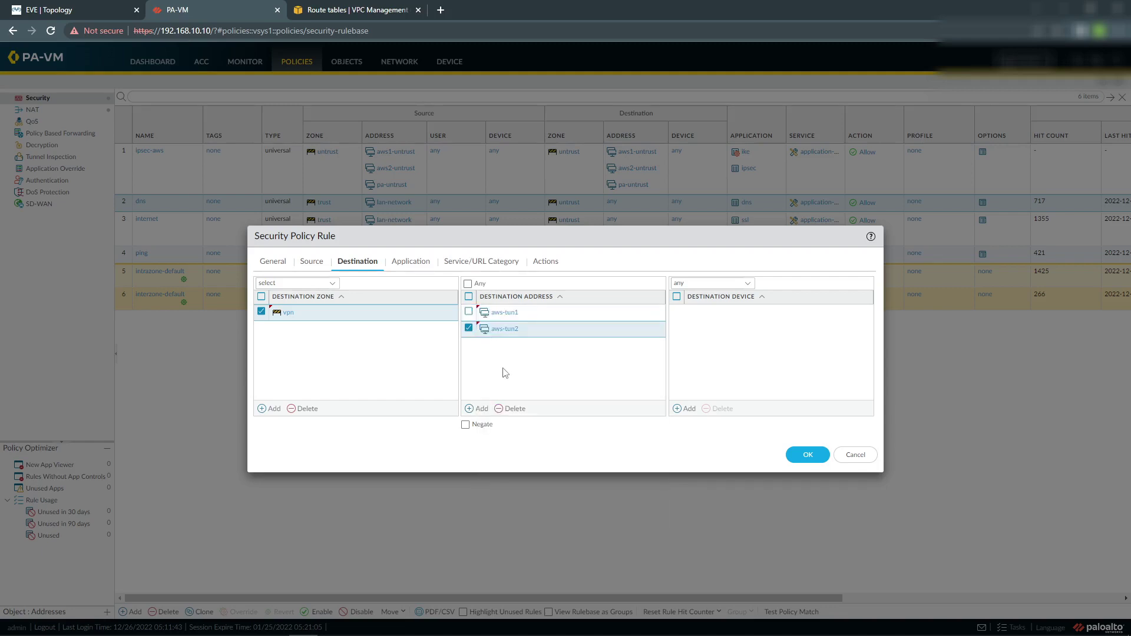
{"action": "left_click", "coordinate": [478, 409]}
{"action": "left_click", "coordinate": [508, 434]}
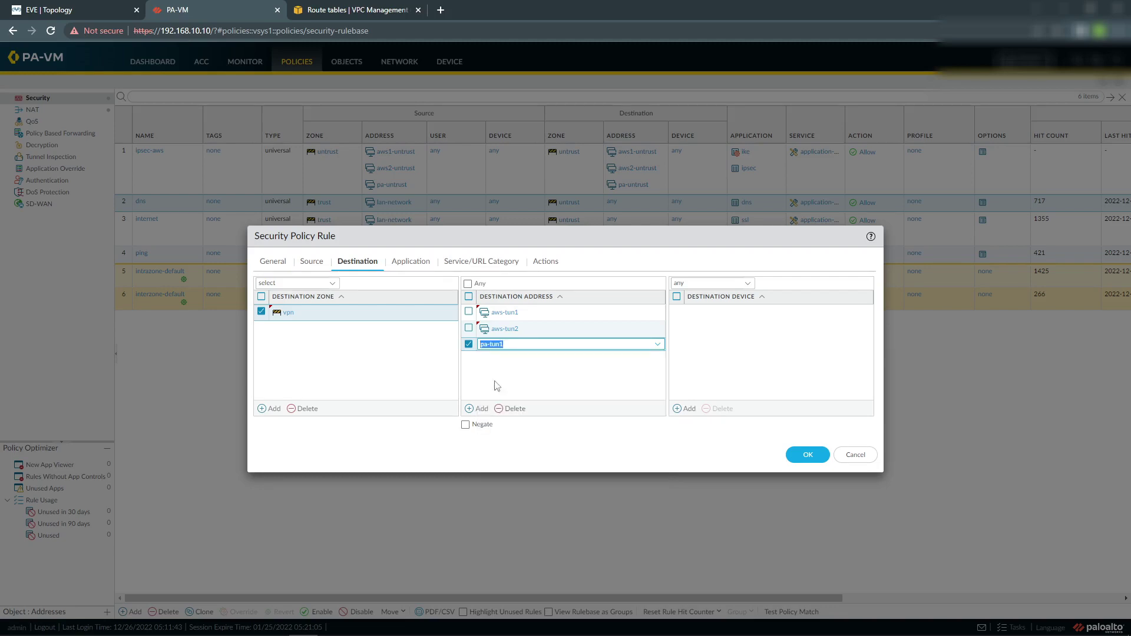
{"action": "left_click", "coordinate": [479, 408]}
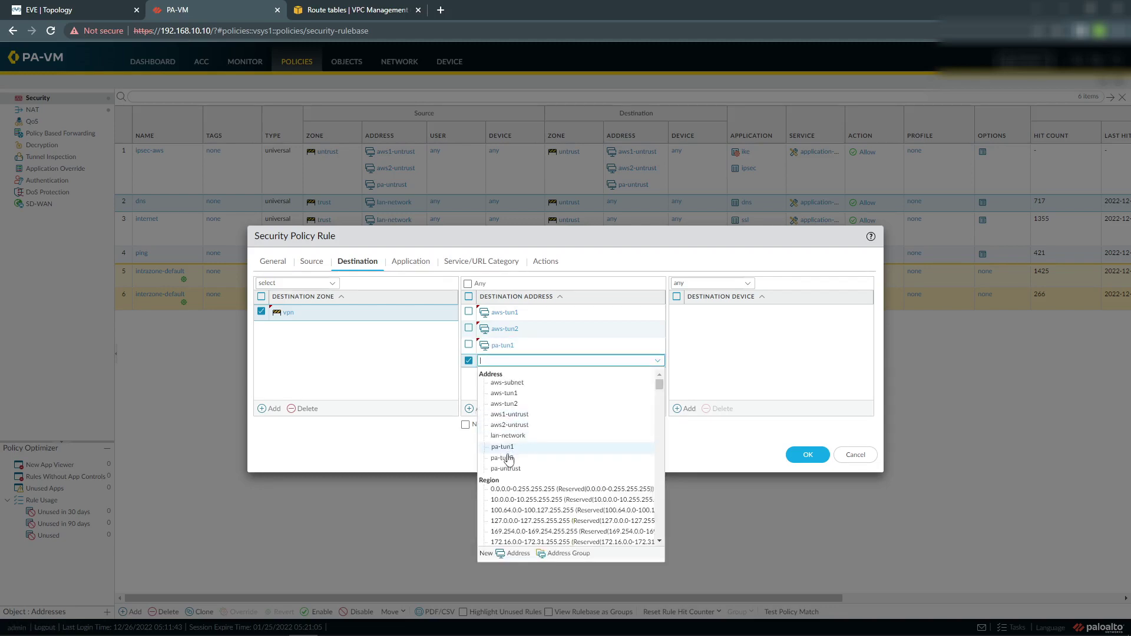
{"action": "left_click", "coordinate": [505, 439]}
{"action": "left_click", "coordinate": [478, 409]}
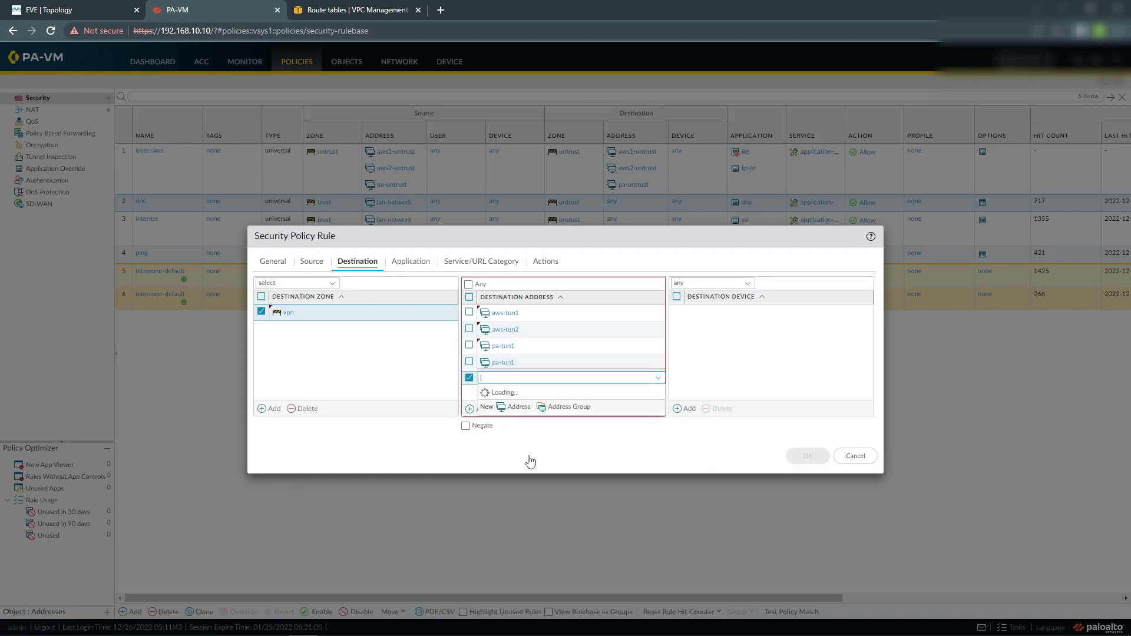
{"action": "left_click", "coordinate": [503, 475]}
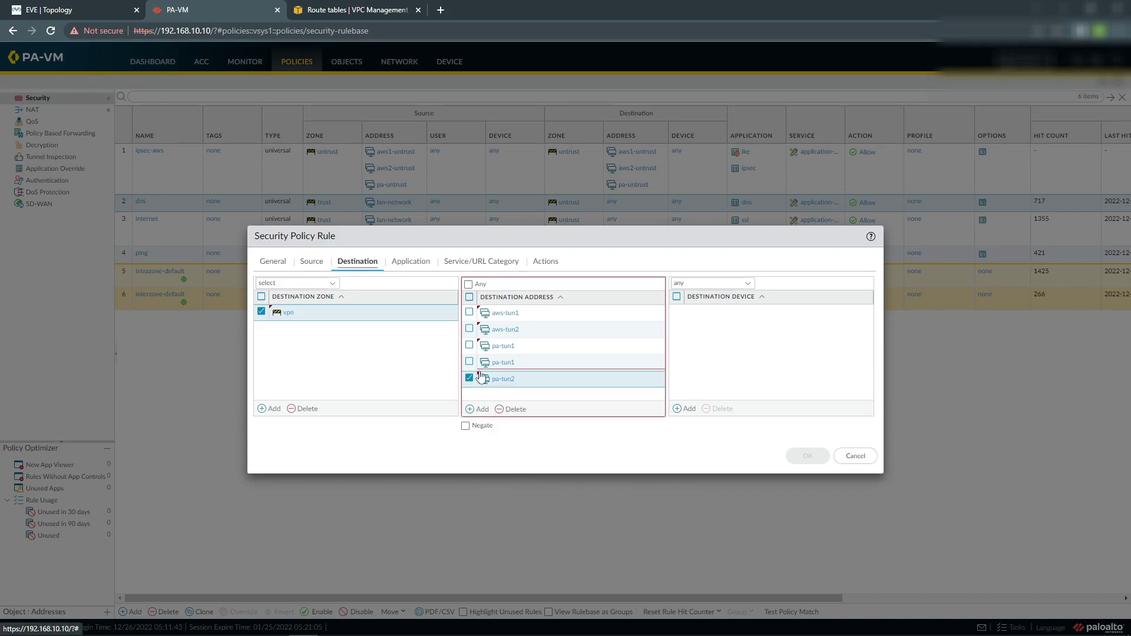
Allow the bgp application and review the Service/URL Category and Actions settings.
{"action": "left_click", "coordinate": [406, 262]}
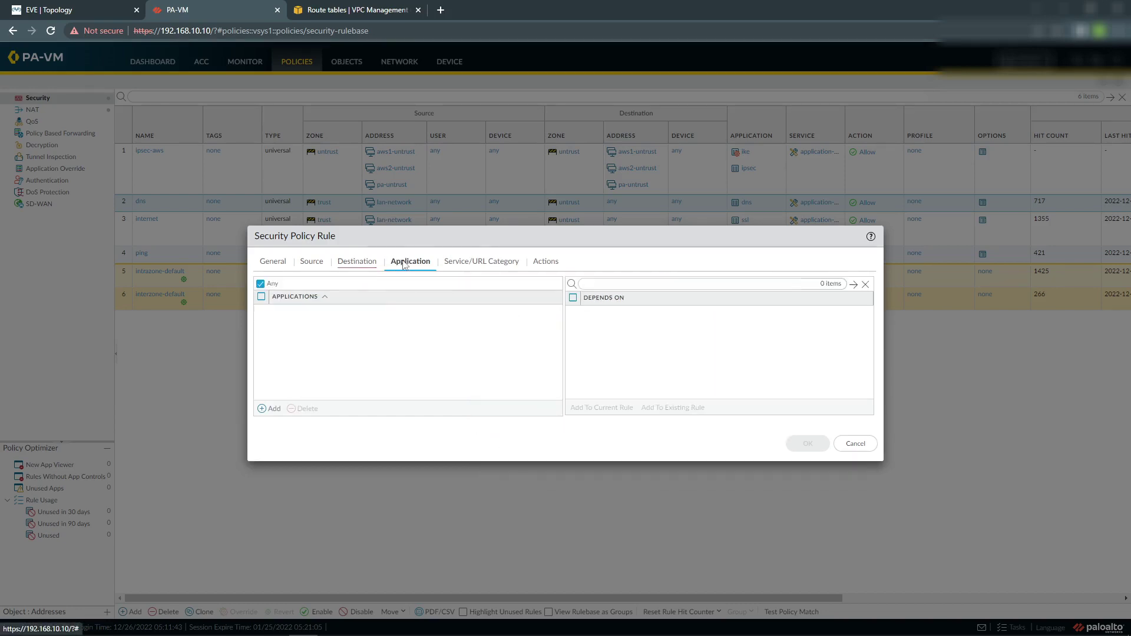
{"action": "left_click", "coordinate": [263, 409]}
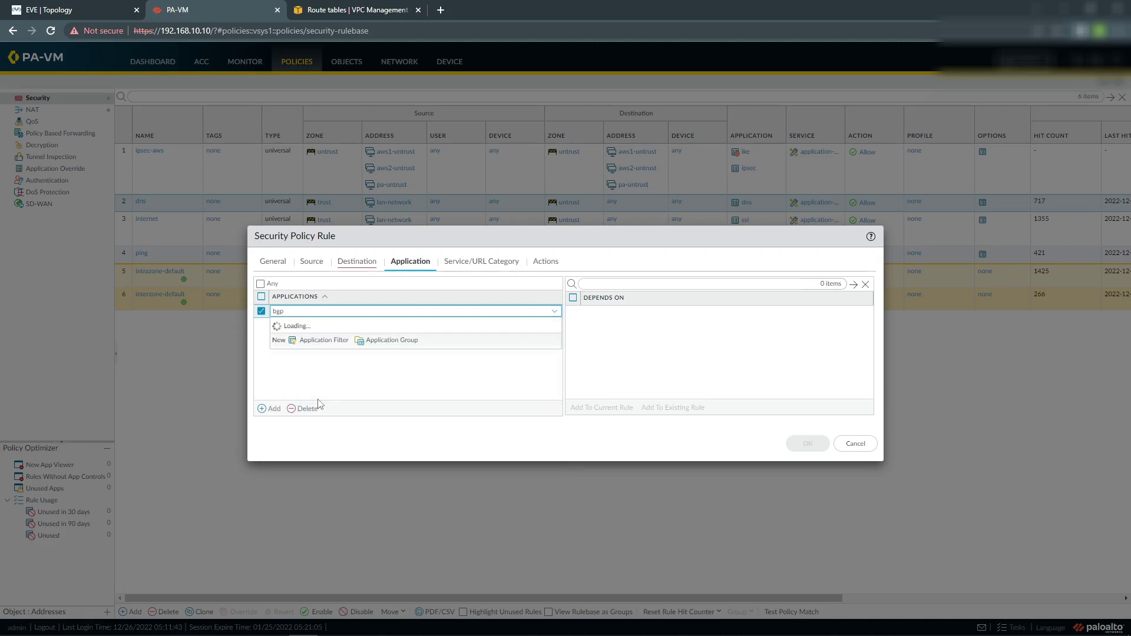
{"action": "left_click", "coordinate": [297, 335]}
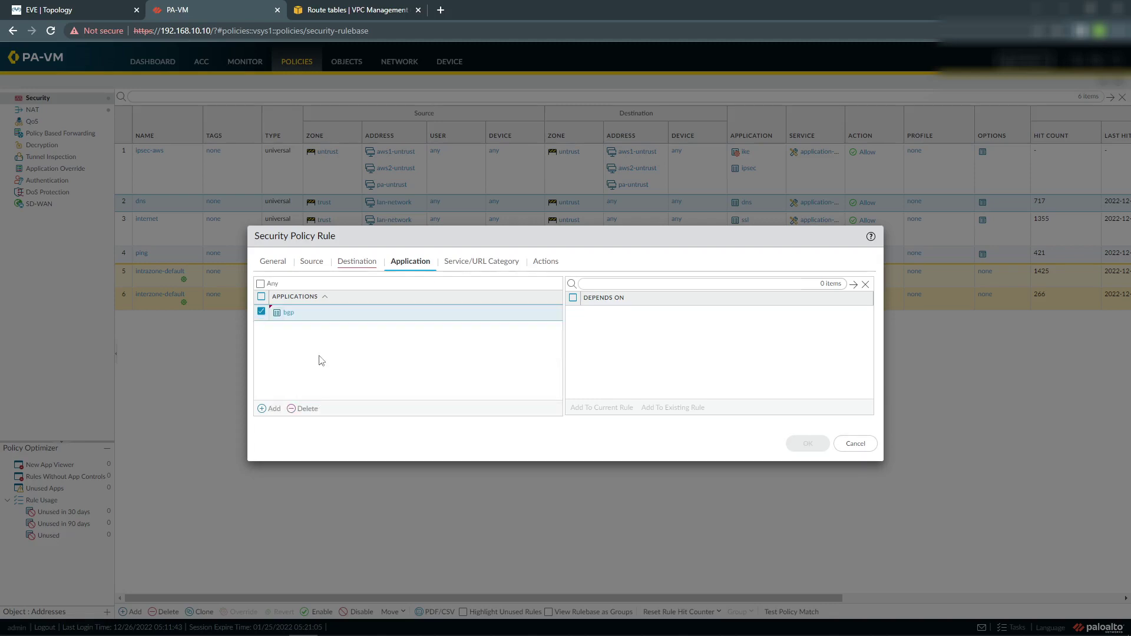
{"action": "left_click", "coordinate": [496, 262]}
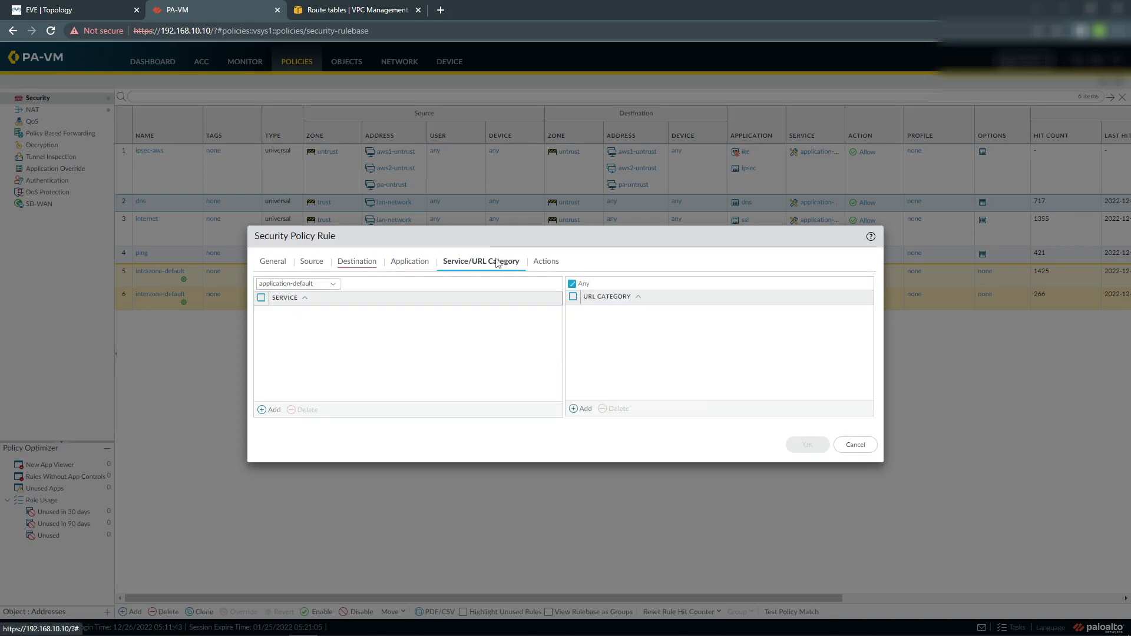
{"action": "left_click", "coordinate": [552, 266]}
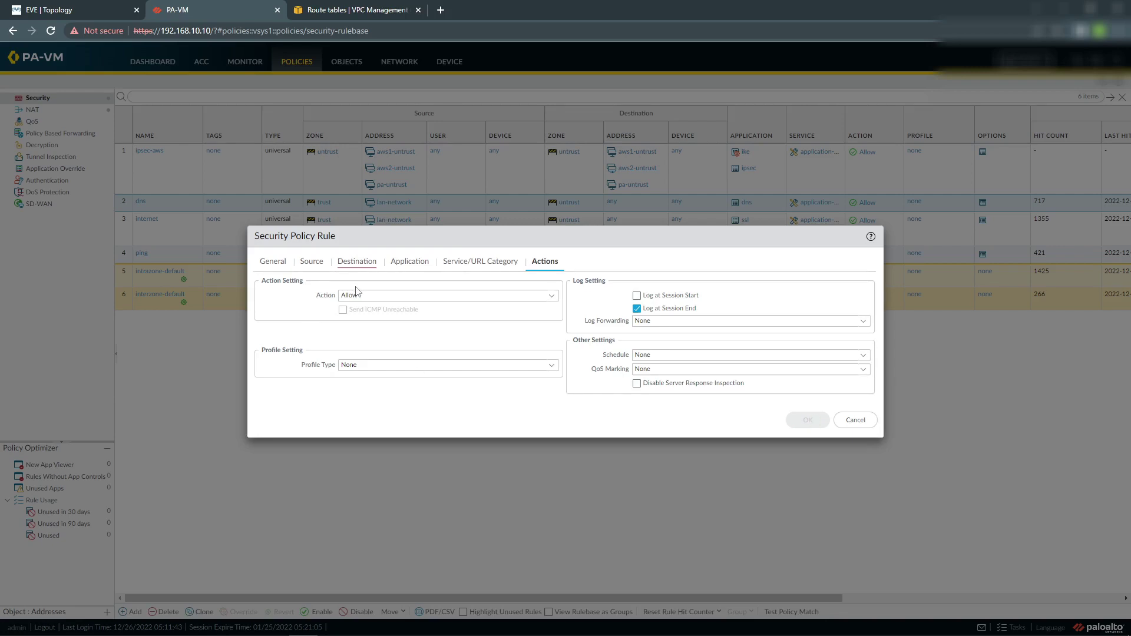
Remove the duplicate pa-tun1 destination entry and save the aws-bgp rule.
{"action": "left_click", "coordinate": [361, 264]}
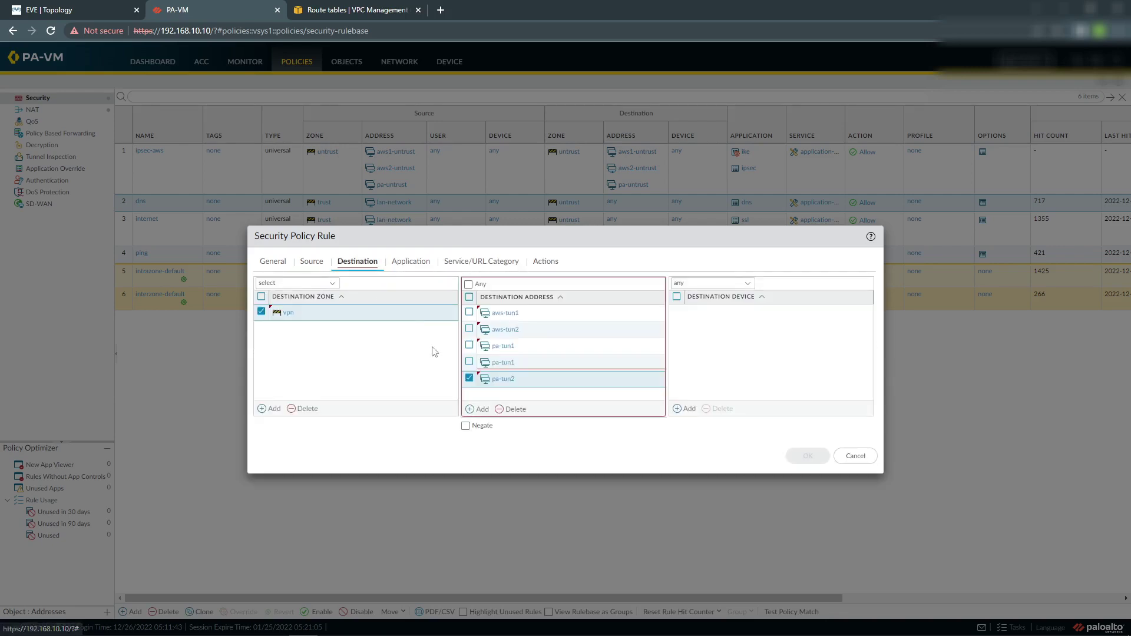
{"action": "left_click", "coordinate": [521, 381]}
{"action": "left_click", "coordinate": [510, 363]}
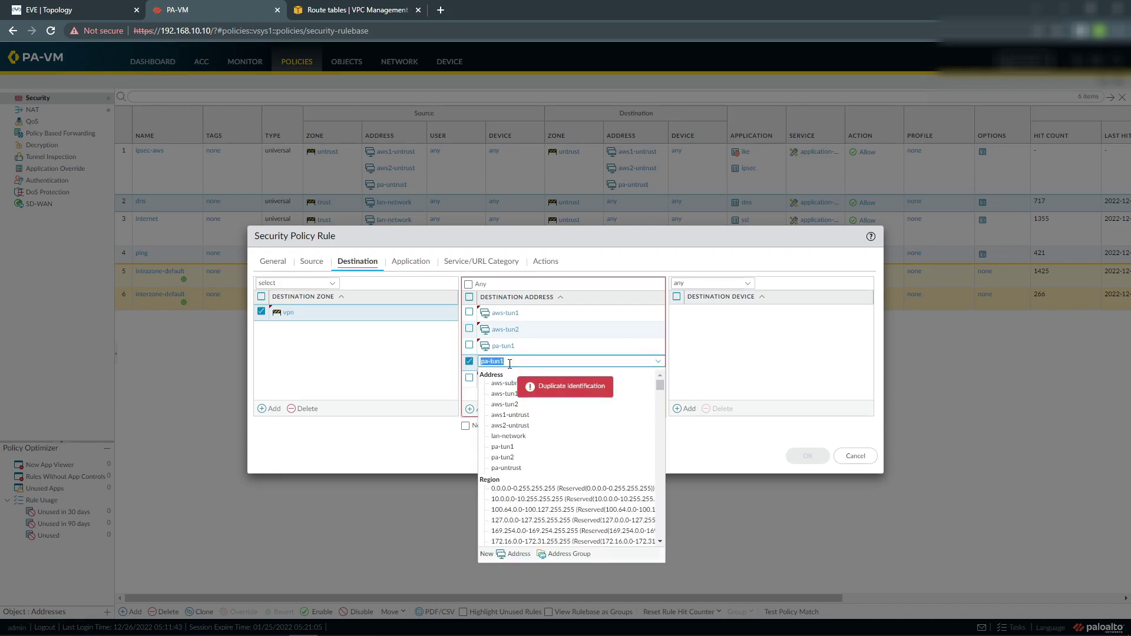
{"action": "left_click", "coordinate": [419, 389]}
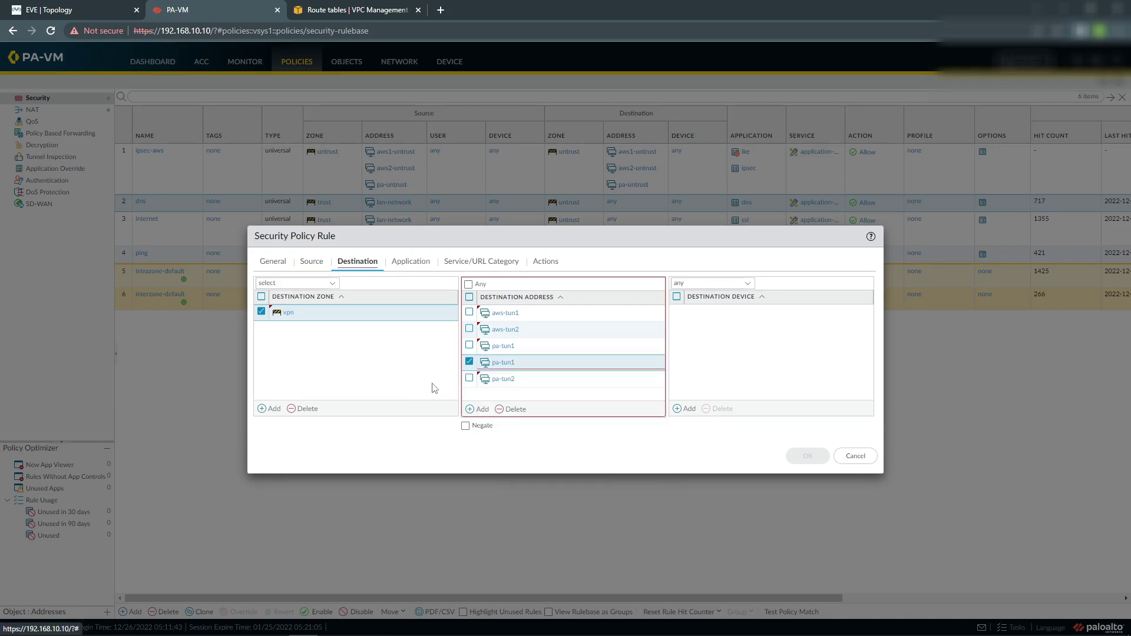
{"action": "left_click", "coordinate": [510, 408]}
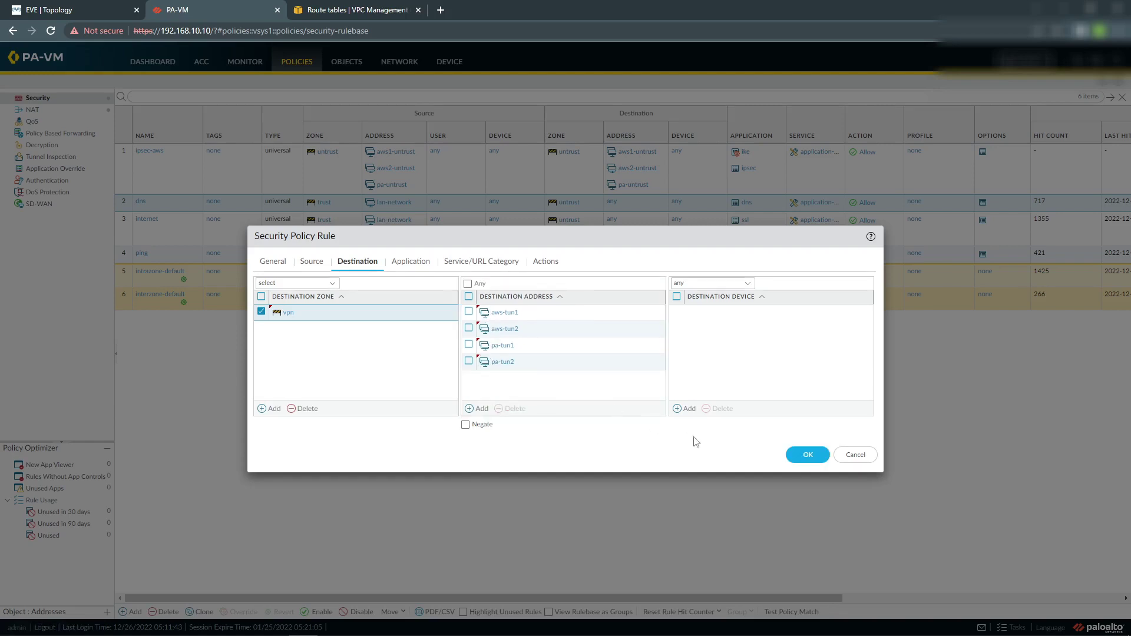
{"action": "left_click", "coordinate": [805, 457]}
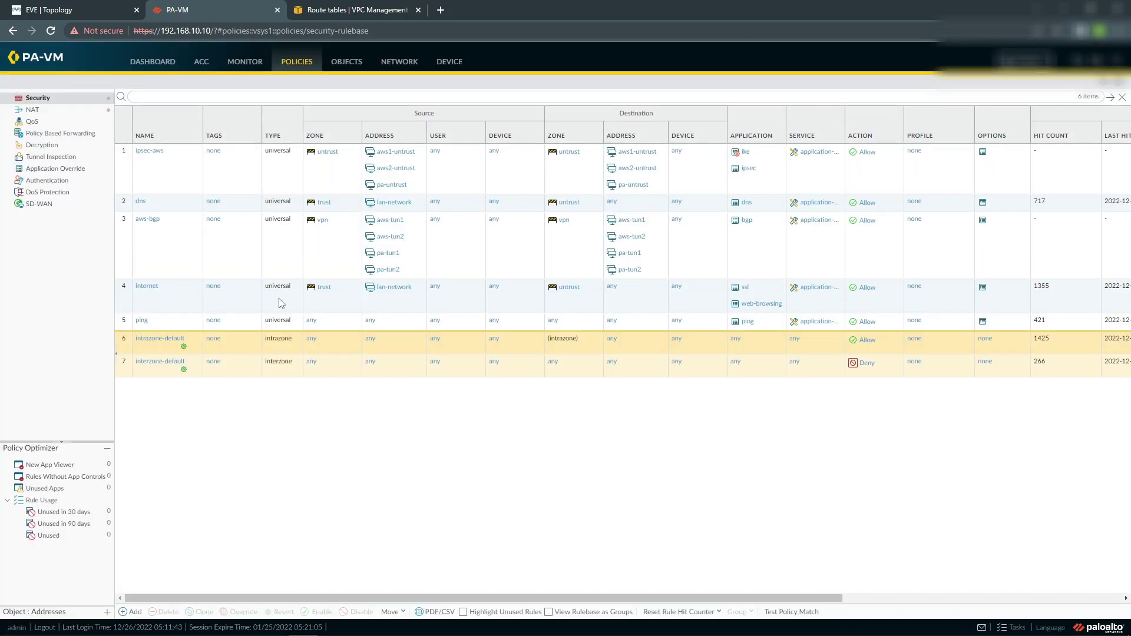
Put aws-bgp second after ipsec-aws, then begin a new security rule named ping.
{"action": "left_click", "coordinate": [126, 225]}
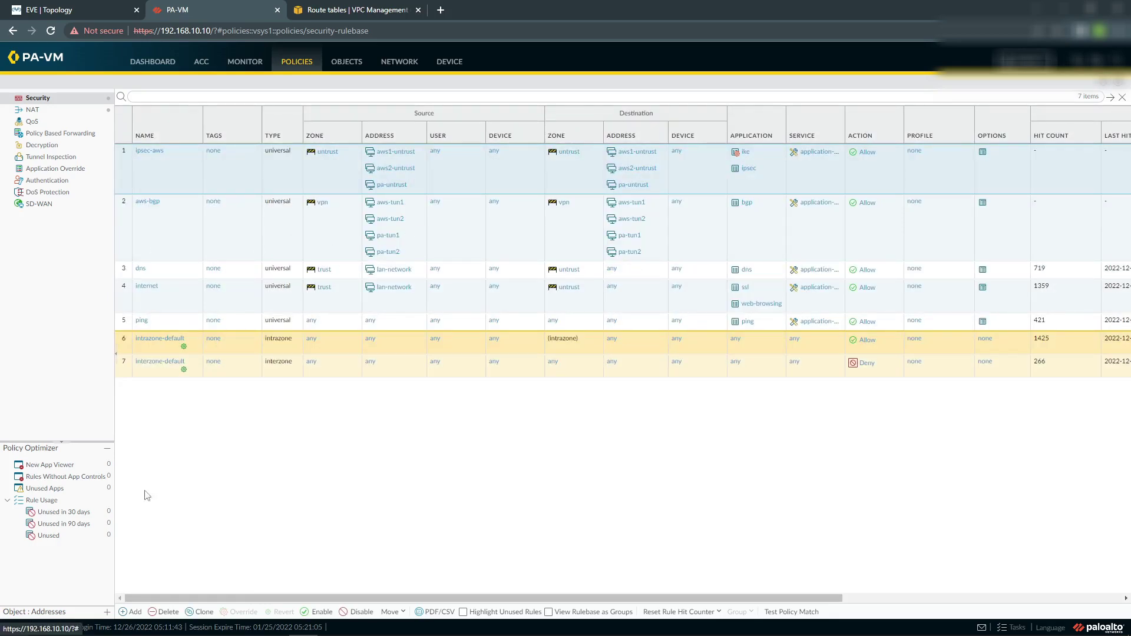
{"action": "left_click", "coordinate": [131, 615]}
{"action": "left_click", "coordinate": [346, 277]}
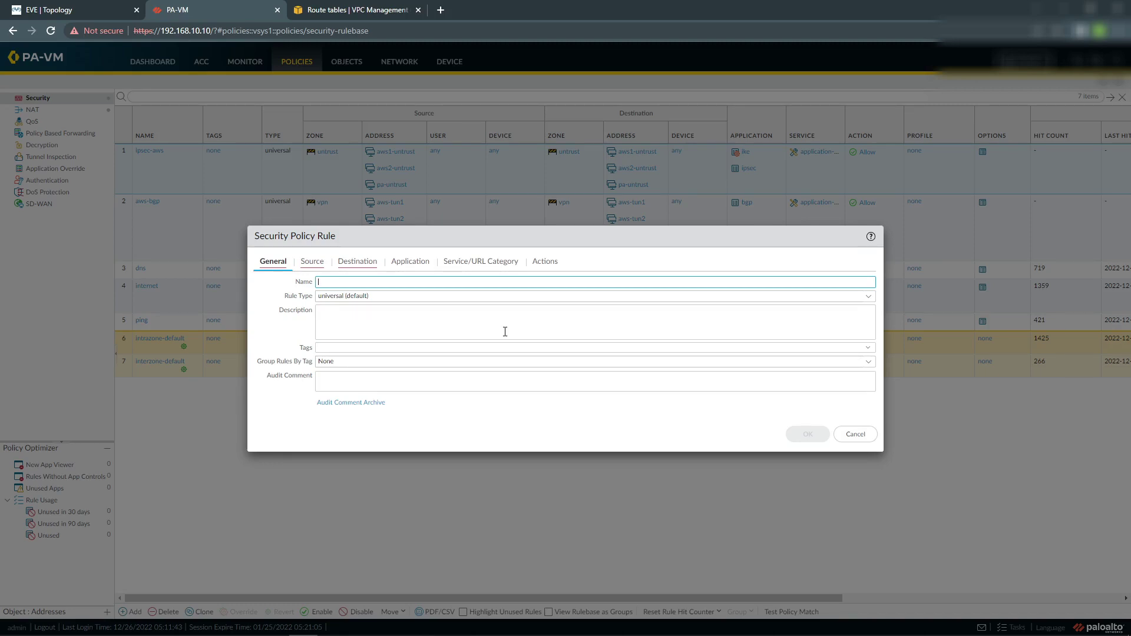
{"action": "left_click", "coordinate": [311, 264]}
{"action": "left_click", "coordinate": [273, 262]}
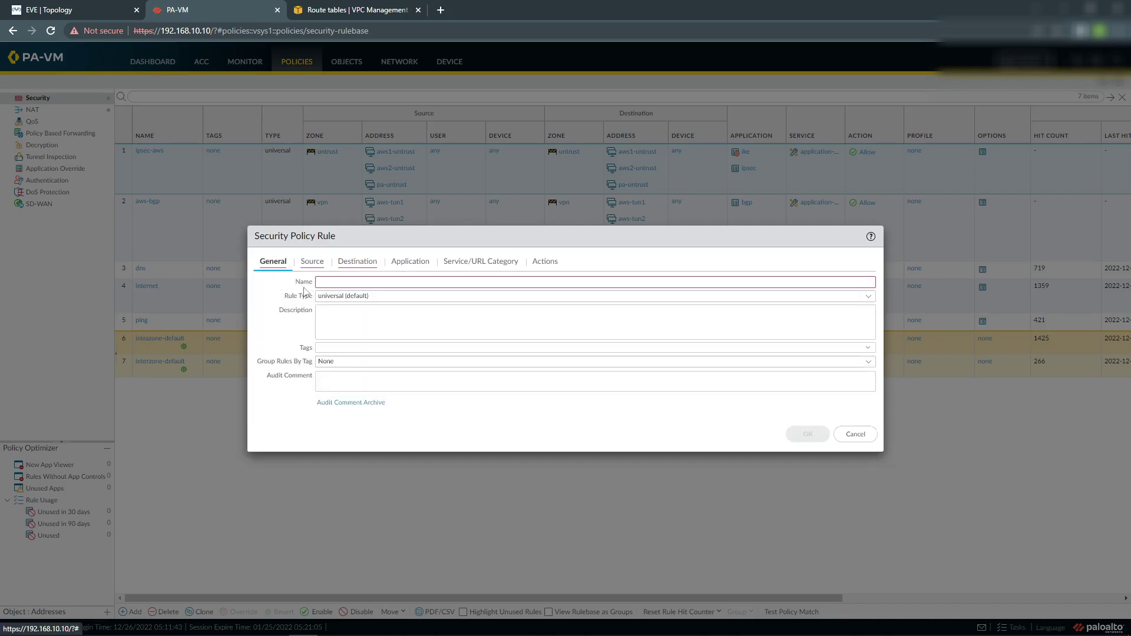
{"action": "left_click", "coordinate": [545, 285]}
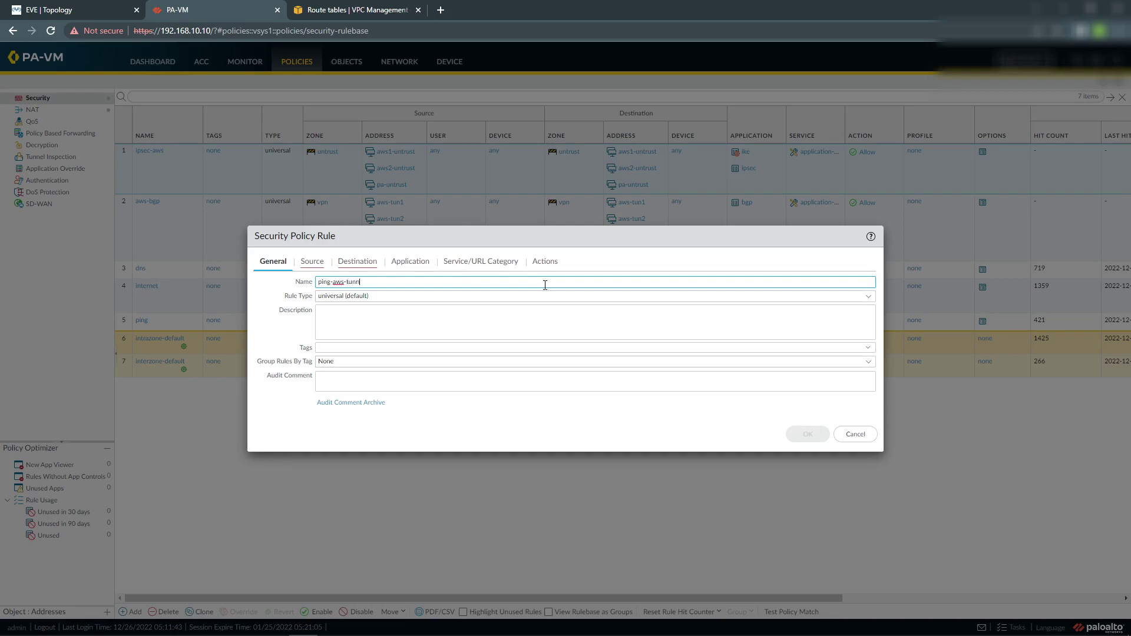
Add vpn as the ping-aws-tunnel rule's source zone, clearing a false start on source addresses.
{"action": "left_click", "coordinate": [313, 262]}
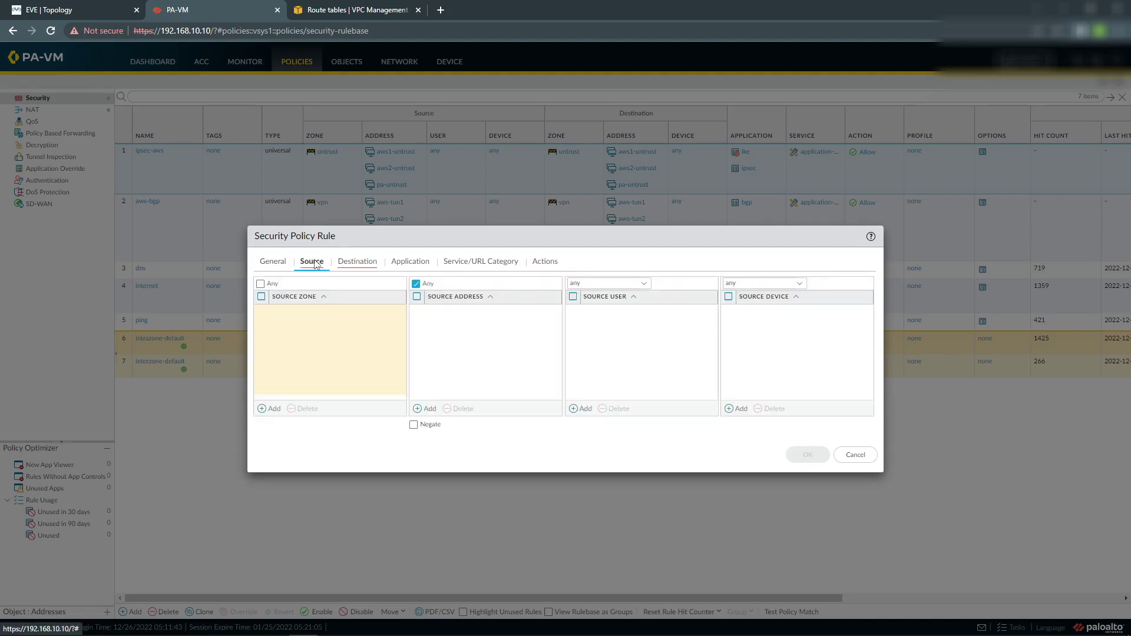
{"action": "left_click", "coordinate": [272, 408]}
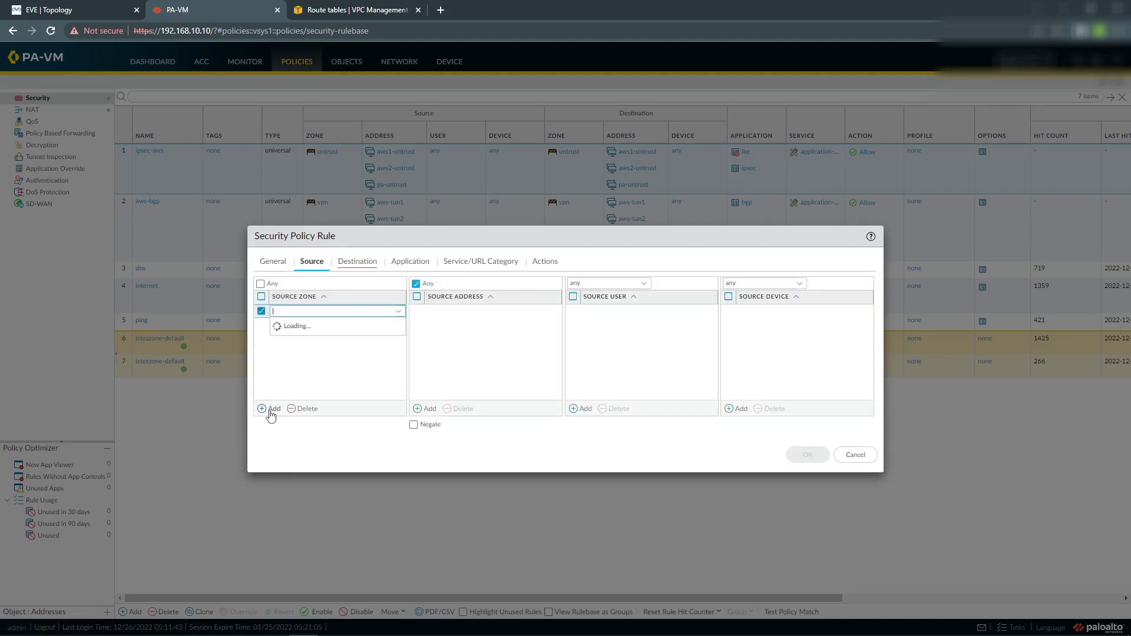
{"action": "left_click", "coordinate": [289, 354]}
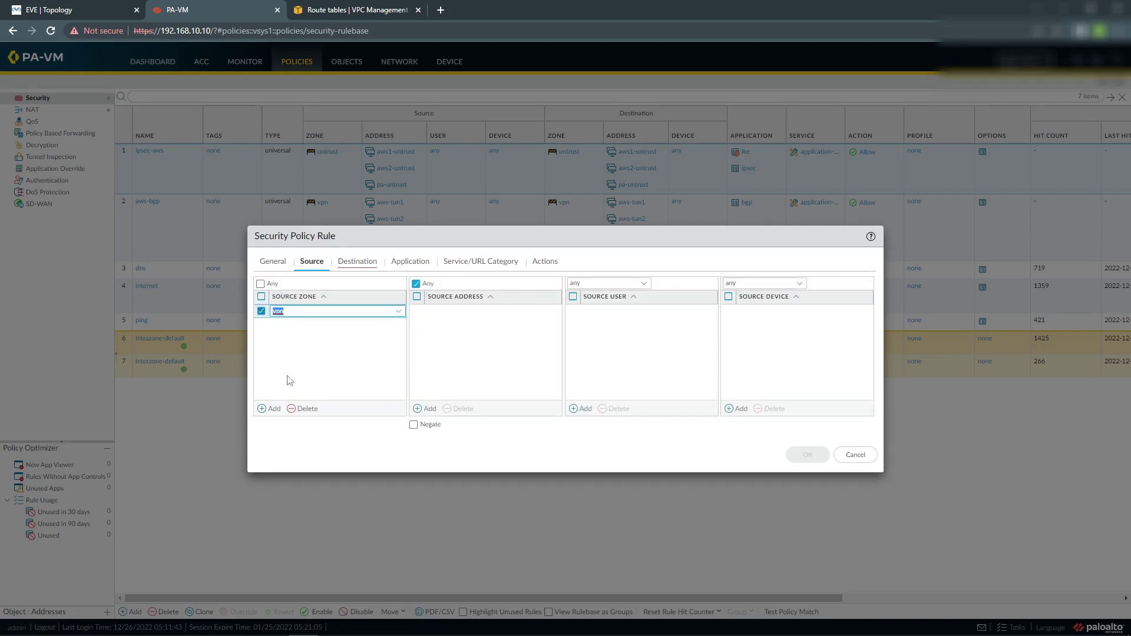
{"action": "left_click", "coordinate": [425, 409]}
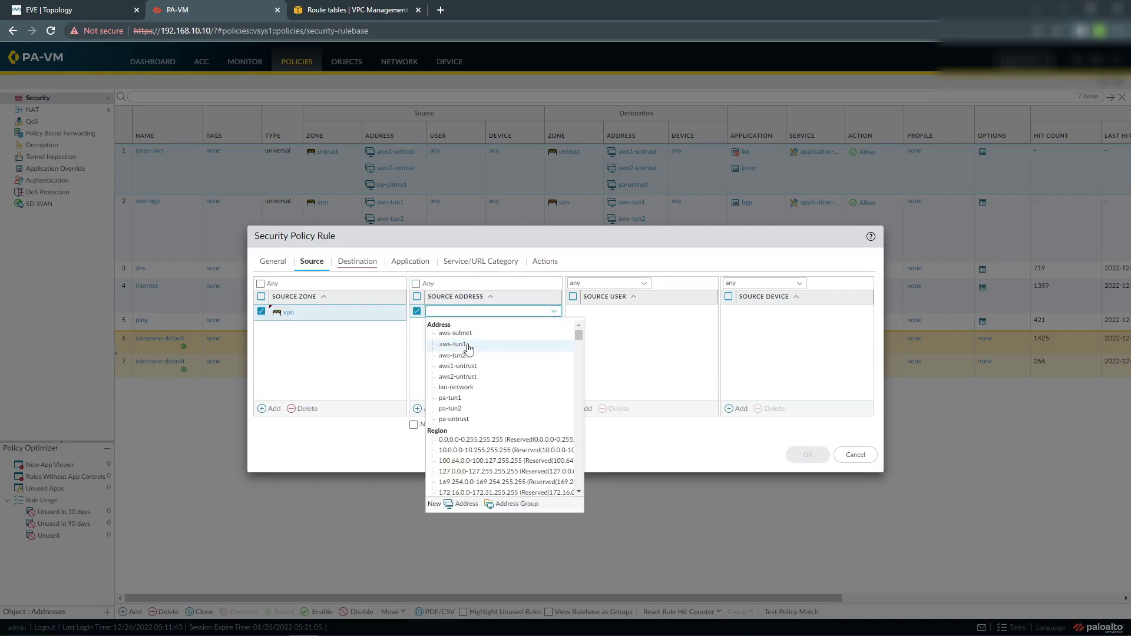
{"action": "left_click", "coordinate": [468, 347]}
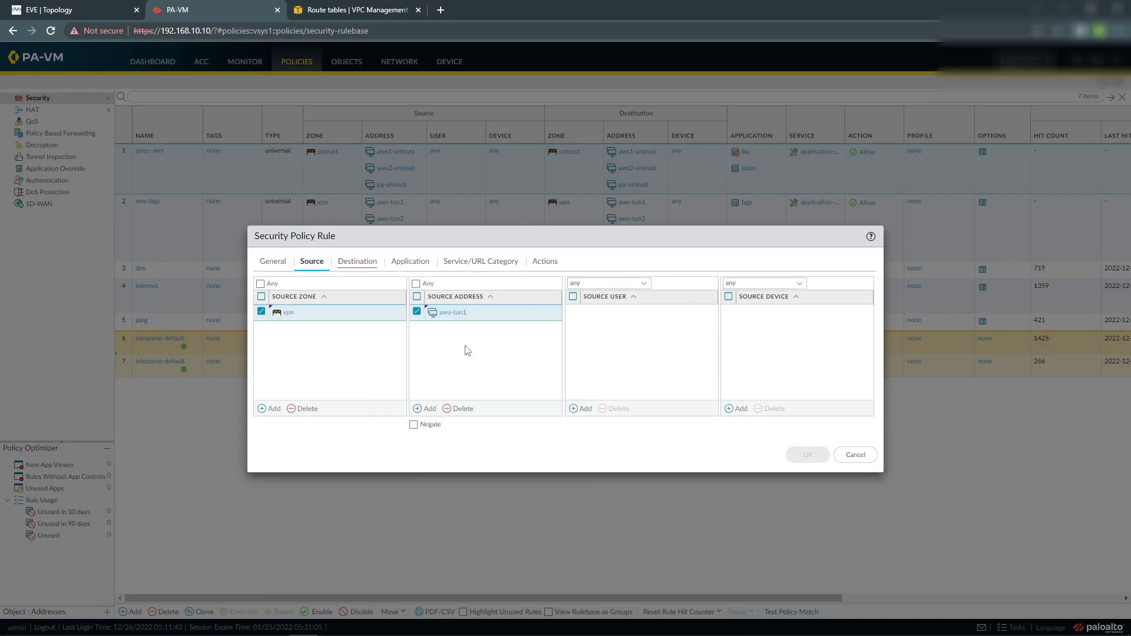
{"action": "left_click", "coordinate": [425, 409]}
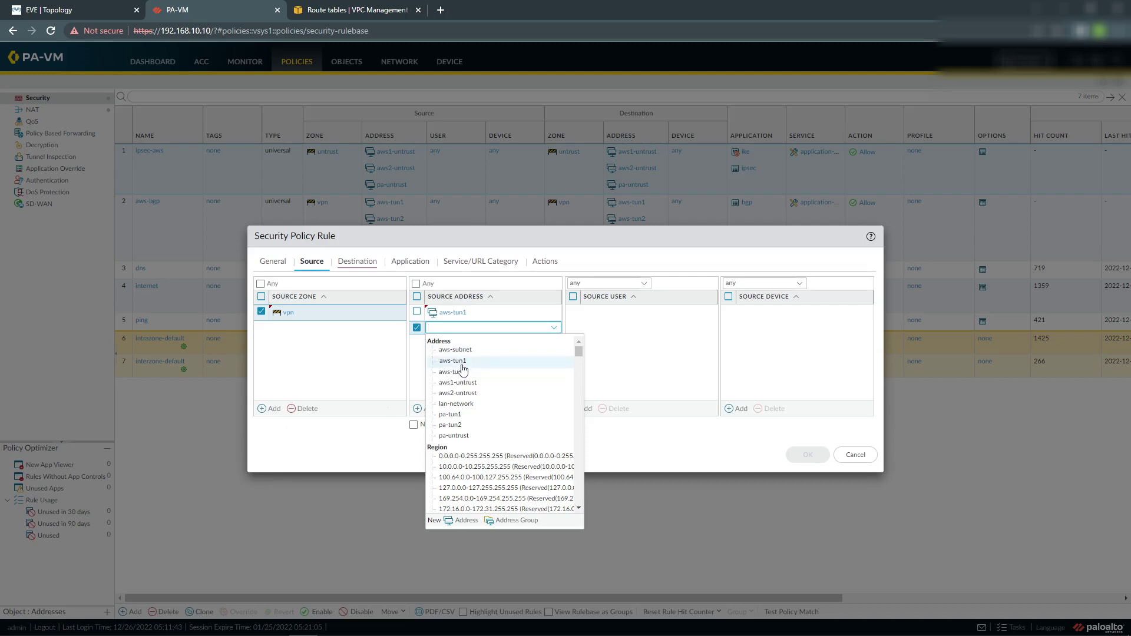
{"action": "left_click", "coordinate": [417, 312]}
{"action": "left_click", "coordinate": [461, 409]}
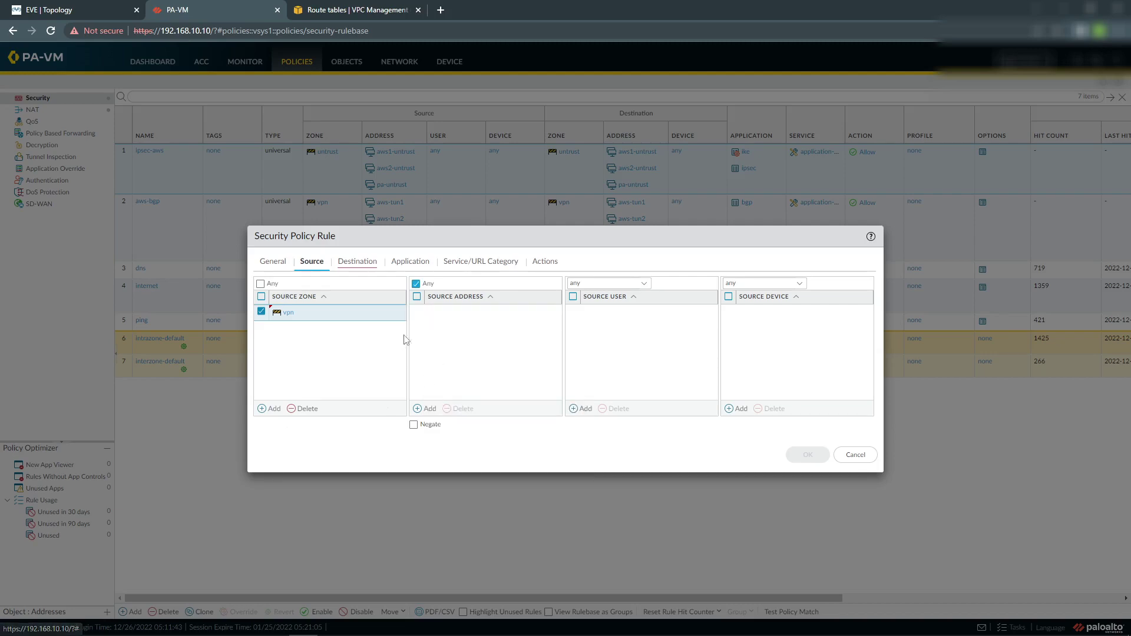
Add source addresses aws-tun1, aws-tun2, pa-tun1 and pa-tun2 to the rule.
{"action": "left_click", "coordinate": [428, 408]}
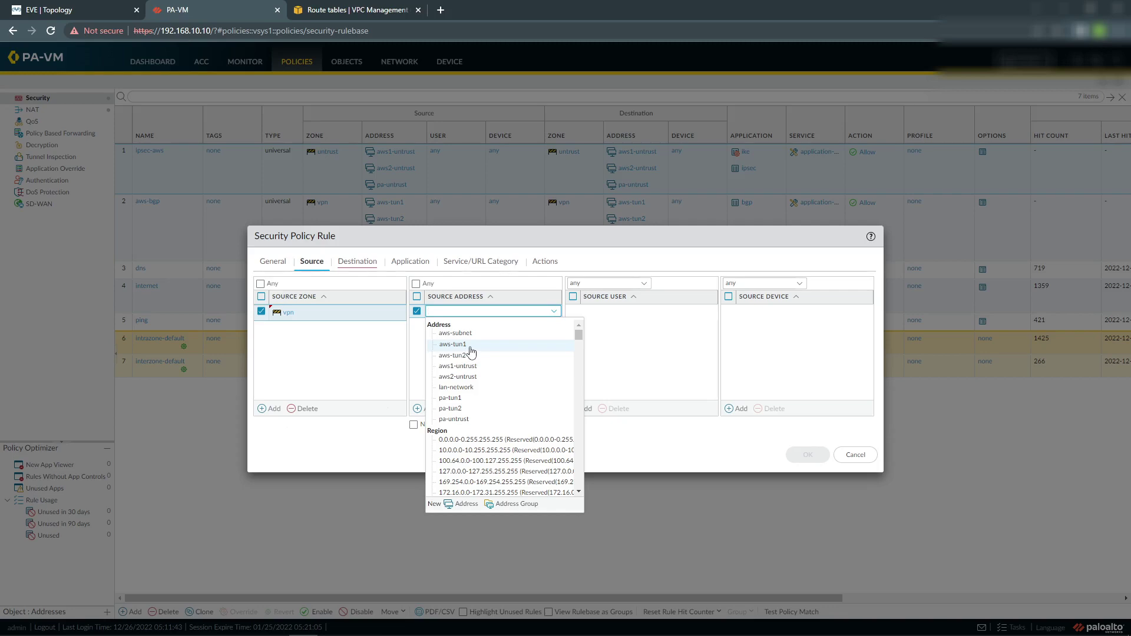
{"action": "left_click", "coordinate": [469, 346]}
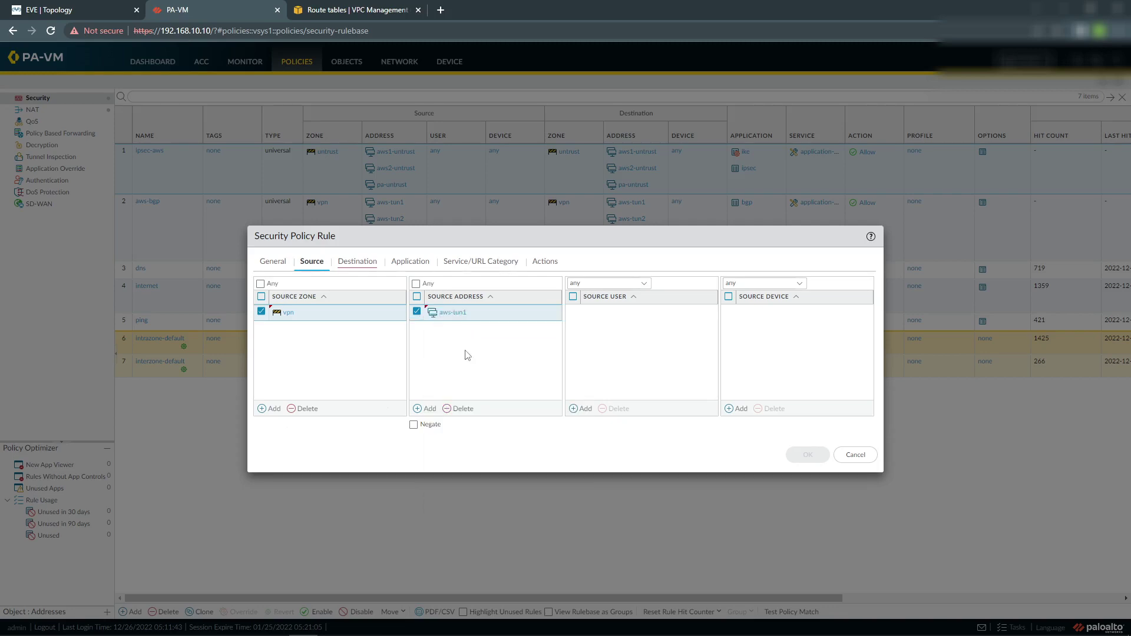
{"action": "left_click", "coordinate": [429, 412]}
{"action": "left_click", "coordinate": [451, 375]}
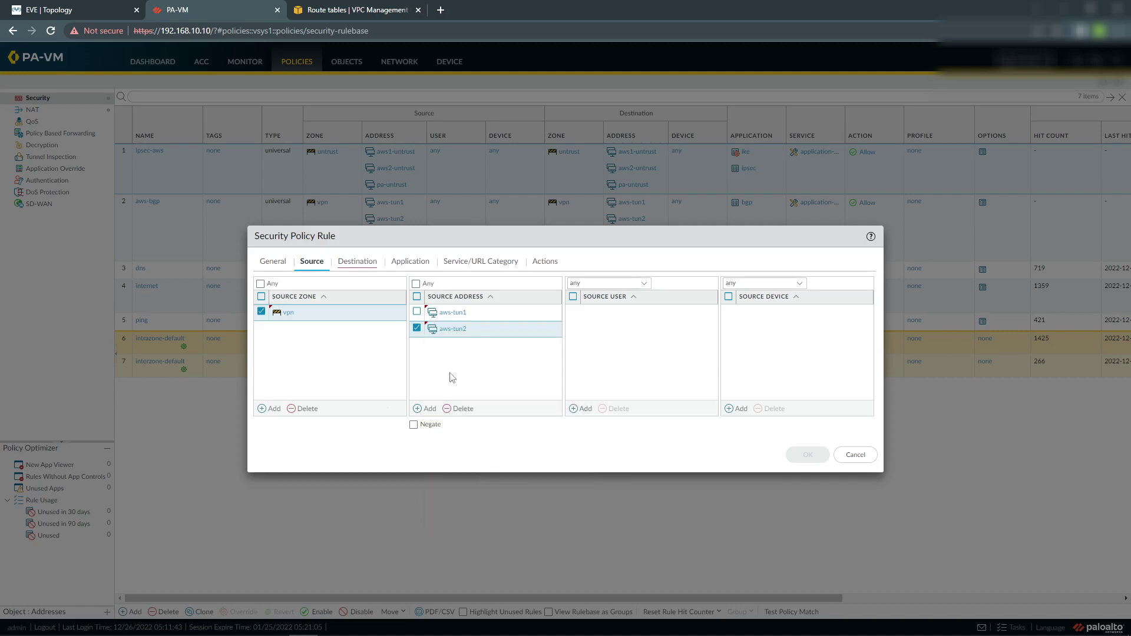
{"action": "left_click", "coordinate": [417, 409]}
{"action": "left_click", "coordinate": [459, 434]}
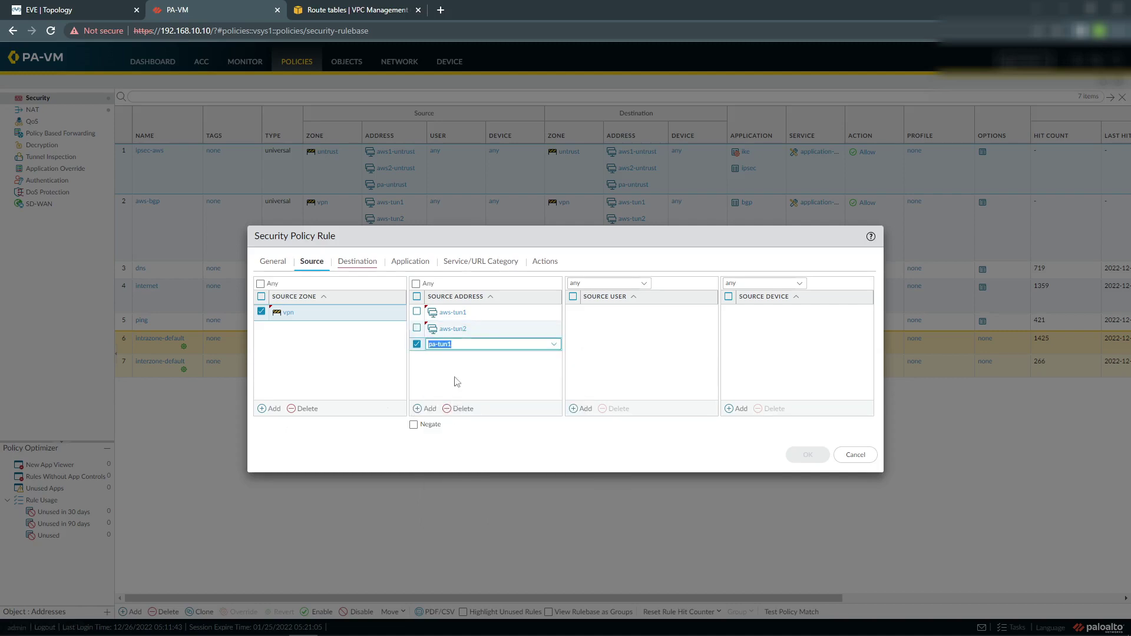
{"action": "left_click", "coordinate": [425, 409]}
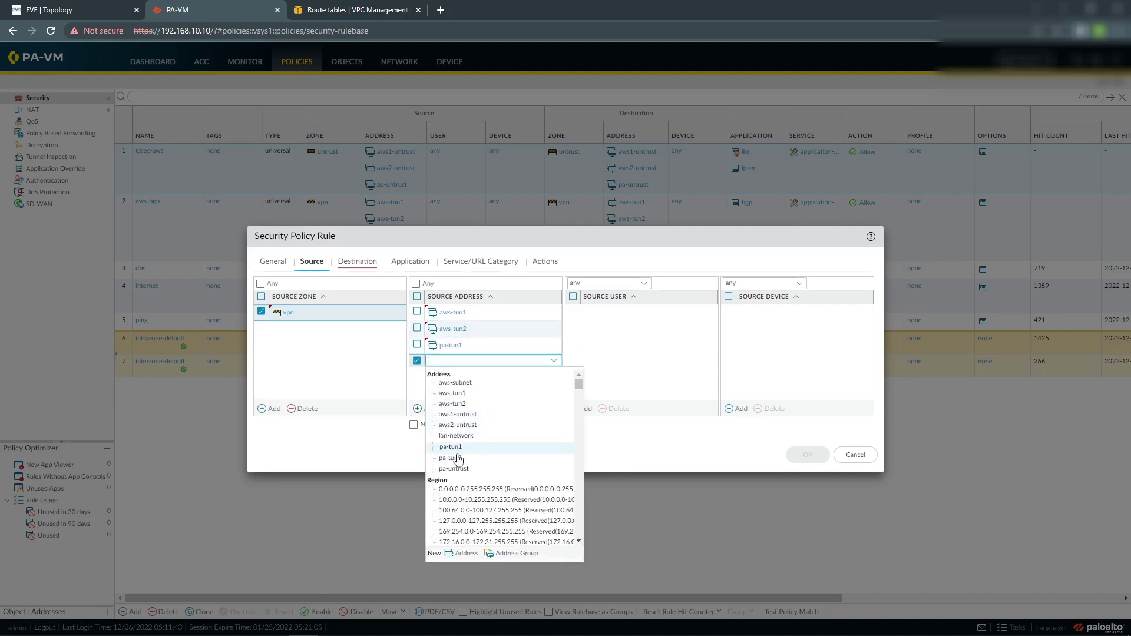
{"action": "left_click", "coordinate": [459, 458]}
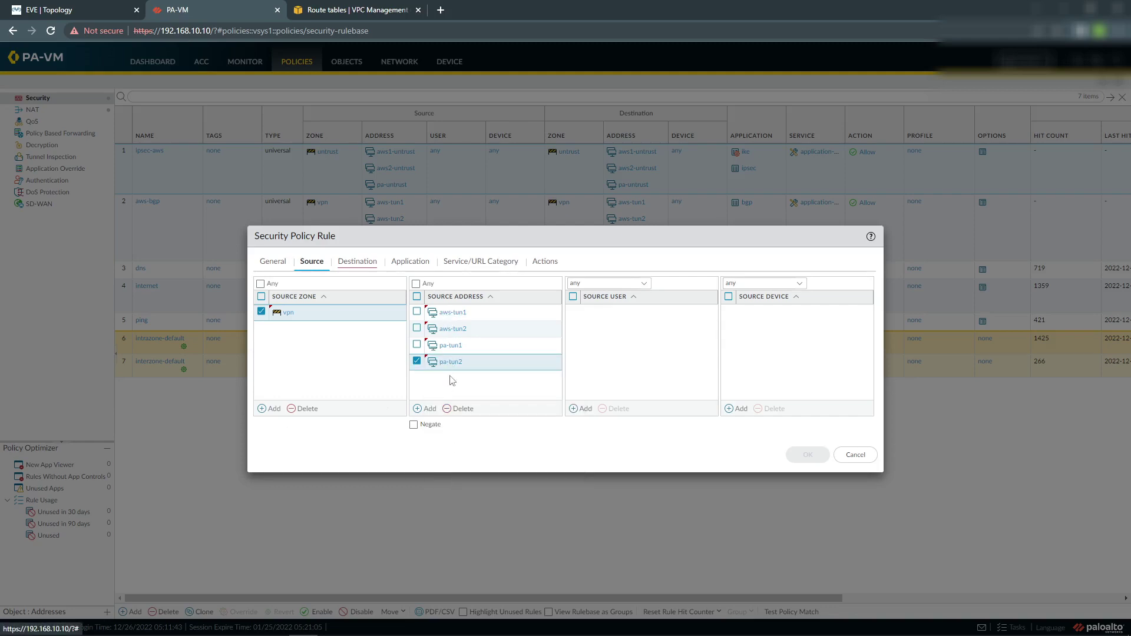
{"action": "left_click", "coordinate": [353, 262]}
Set the destination zone to vpn with first destination address aws-tun1.
{"action": "left_click", "coordinate": [271, 409]}
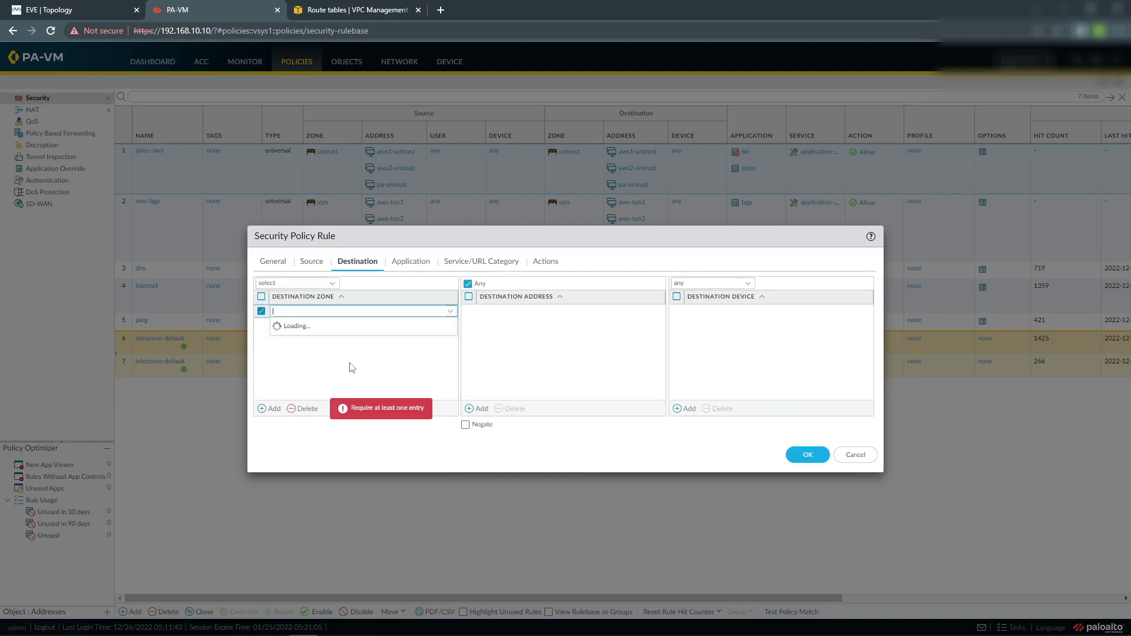
{"action": "left_click", "coordinate": [286, 354]}
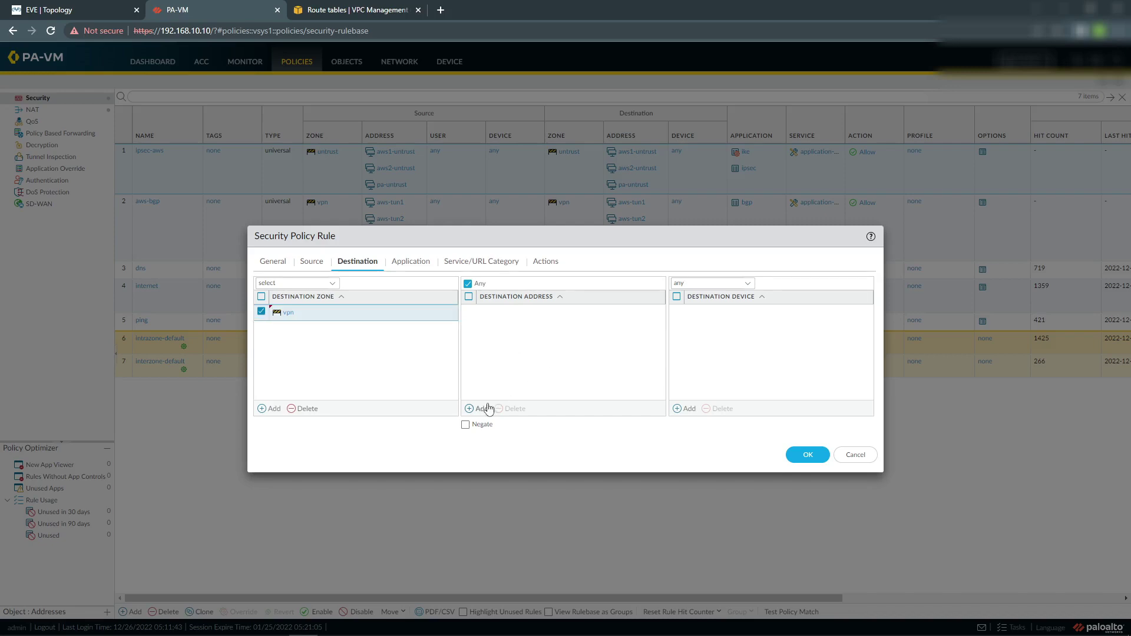
{"action": "left_click", "coordinate": [488, 408]}
{"action": "left_click", "coordinate": [505, 354]}
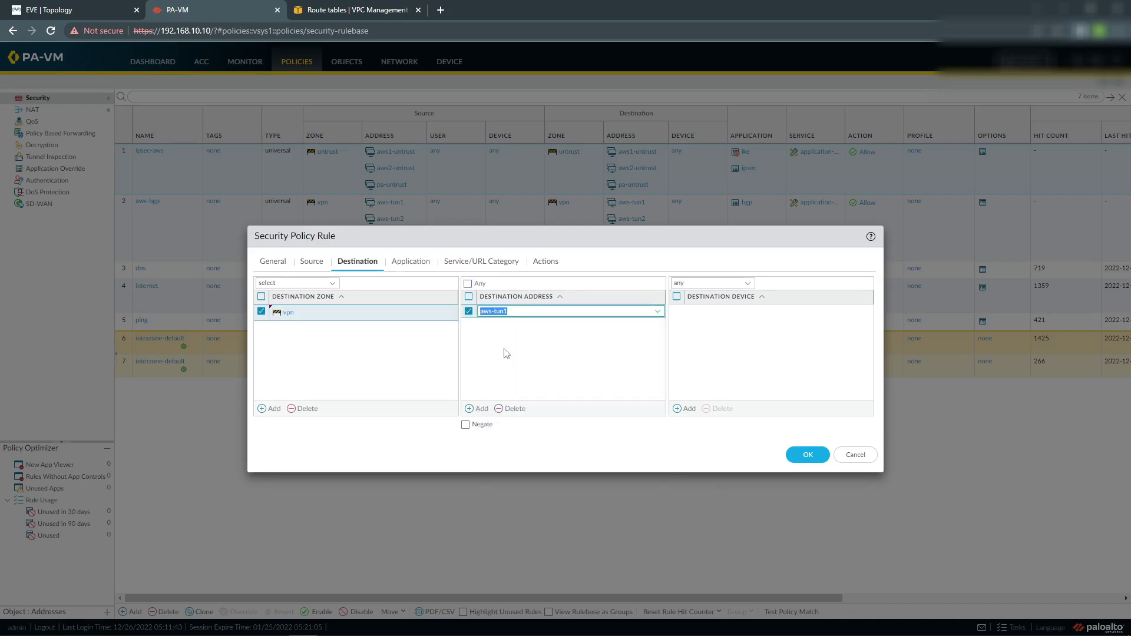
Add destination addresses aws-tun2, pa-tun1 and pa-tun2 to the rule.
{"action": "left_click", "coordinate": [482, 408]}
{"action": "left_click", "coordinate": [500, 372]}
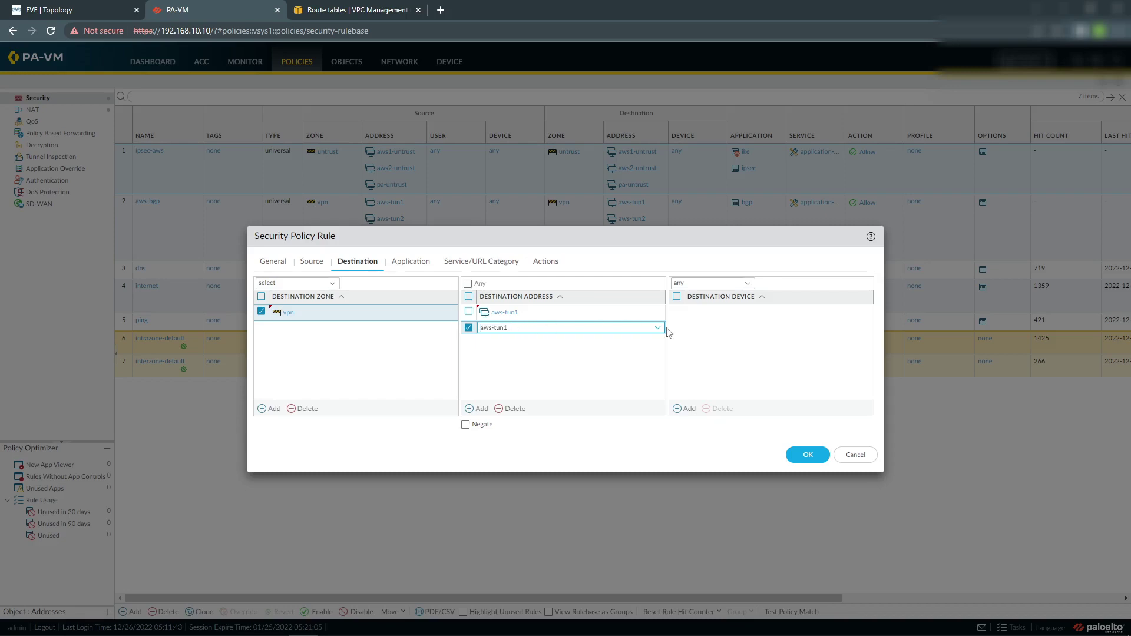
{"action": "left_click", "coordinate": [658, 328]}
{"action": "left_click", "coordinate": [510, 370]}
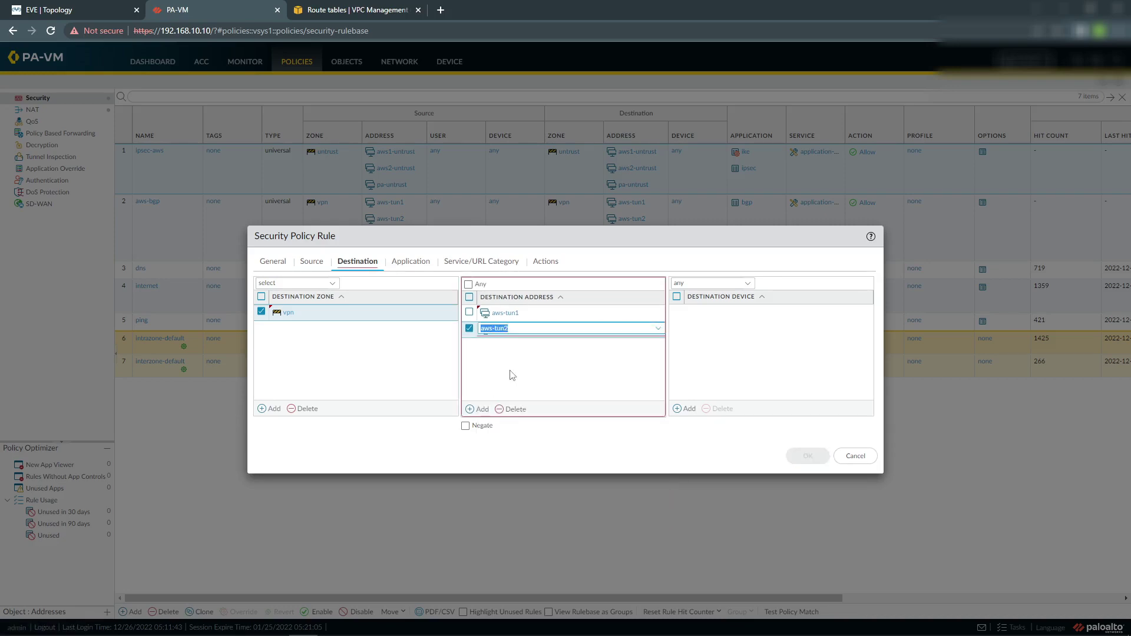
{"action": "left_click", "coordinate": [488, 410]}
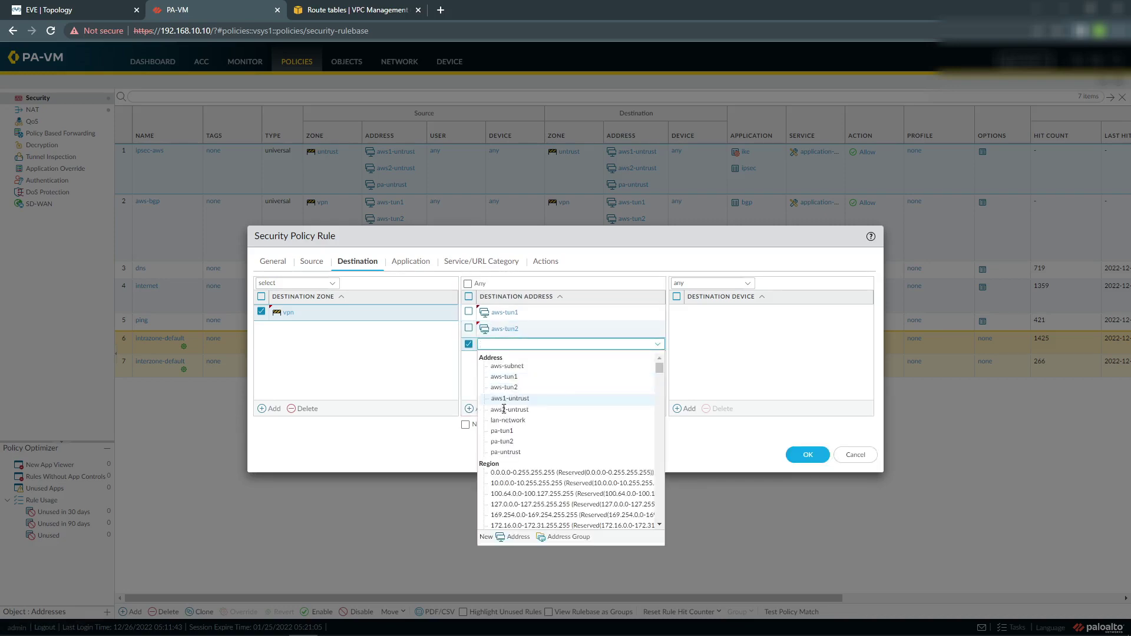
{"action": "left_click", "coordinate": [502, 434]}
{"action": "left_click", "coordinate": [479, 410]}
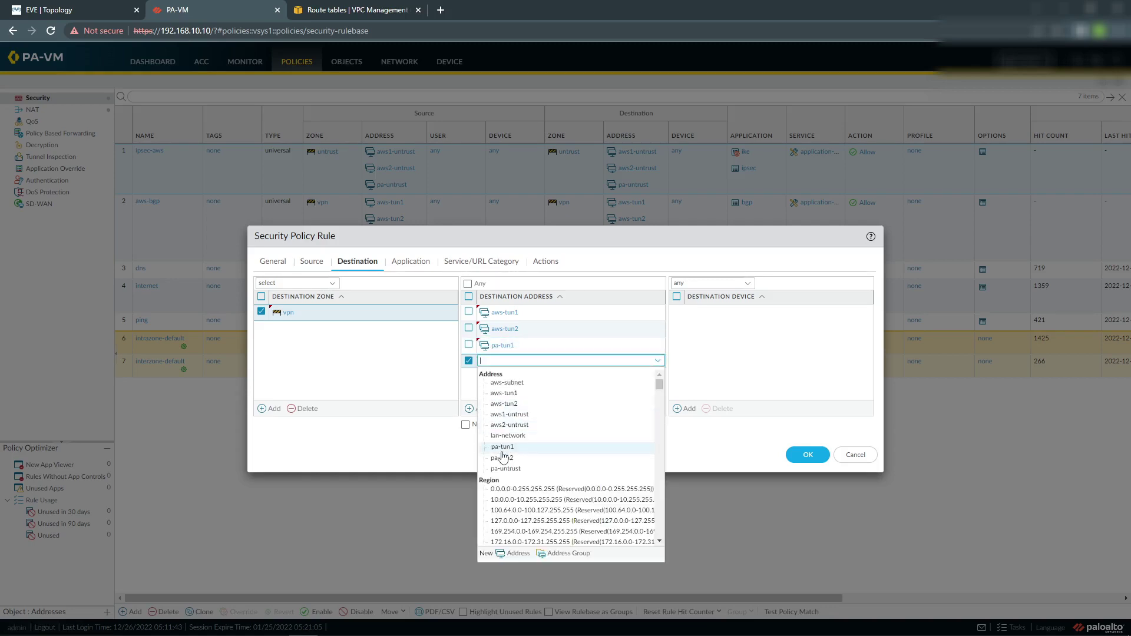
{"action": "left_click", "coordinate": [502, 457]}
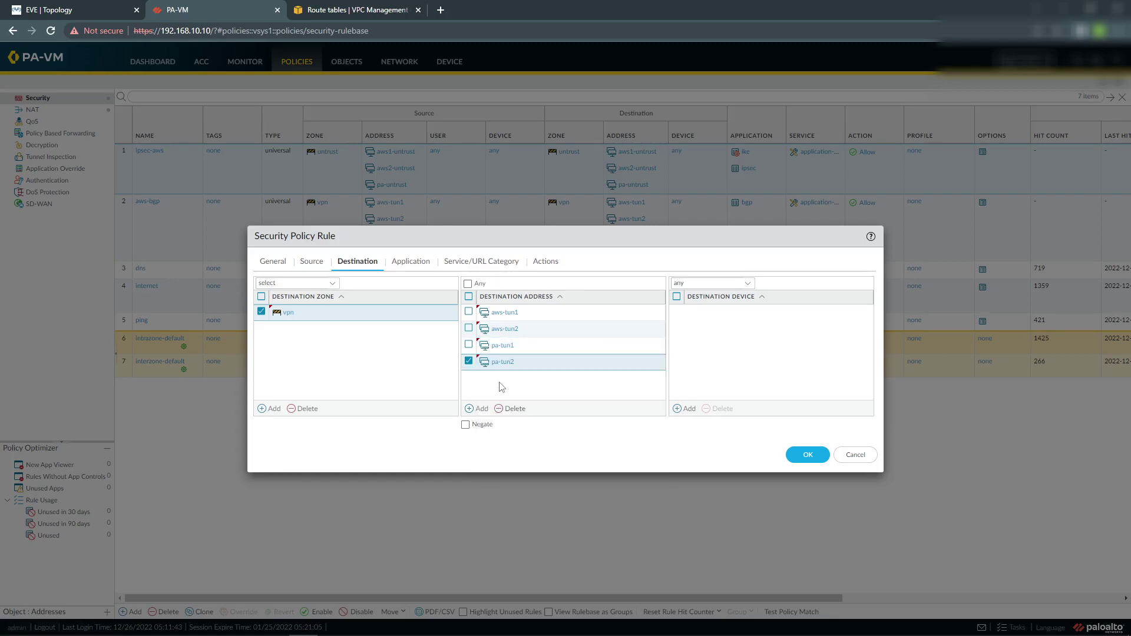
{"action": "left_click", "coordinate": [411, 262]}
Allow the ping application in the rule and save ping-aws-tunnel.
{"action": "left_click", "coordinate": [273, 409]}
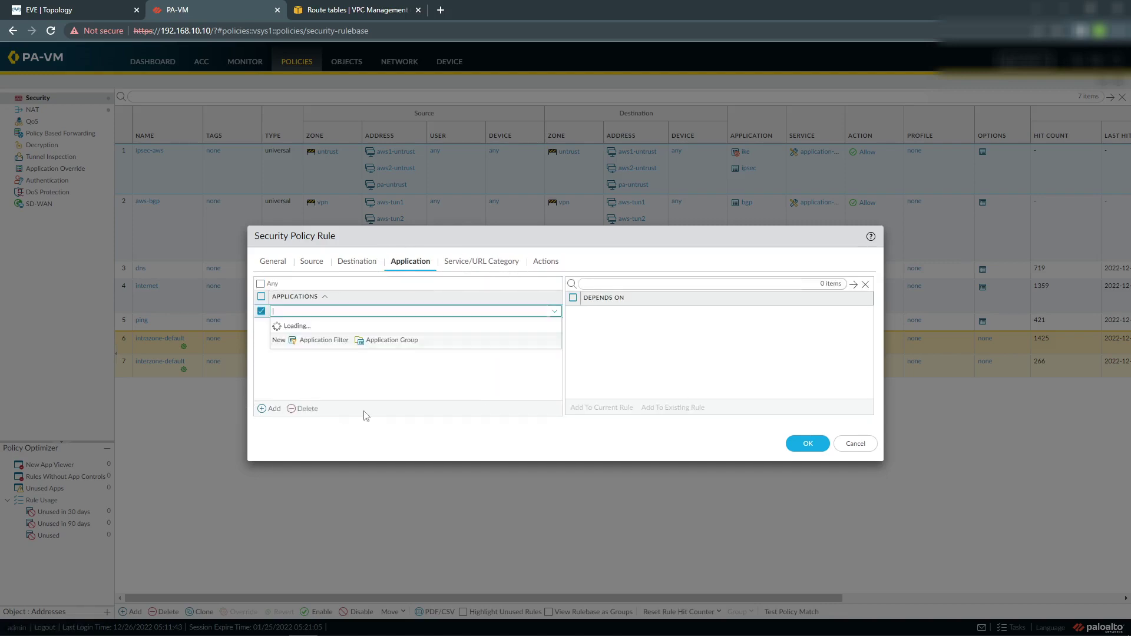
{"action": "type", "text": "ping"}
{"action": "left_click", "coordinate": [305, 354]}
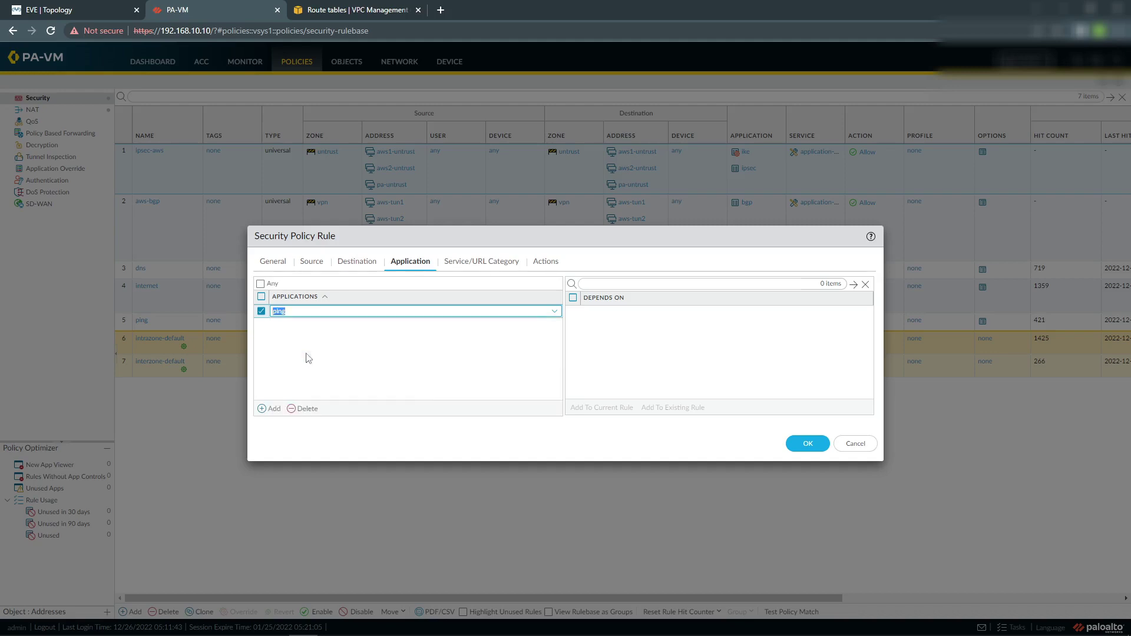
{"action": "left_click", "coordinate": [807, 444]}
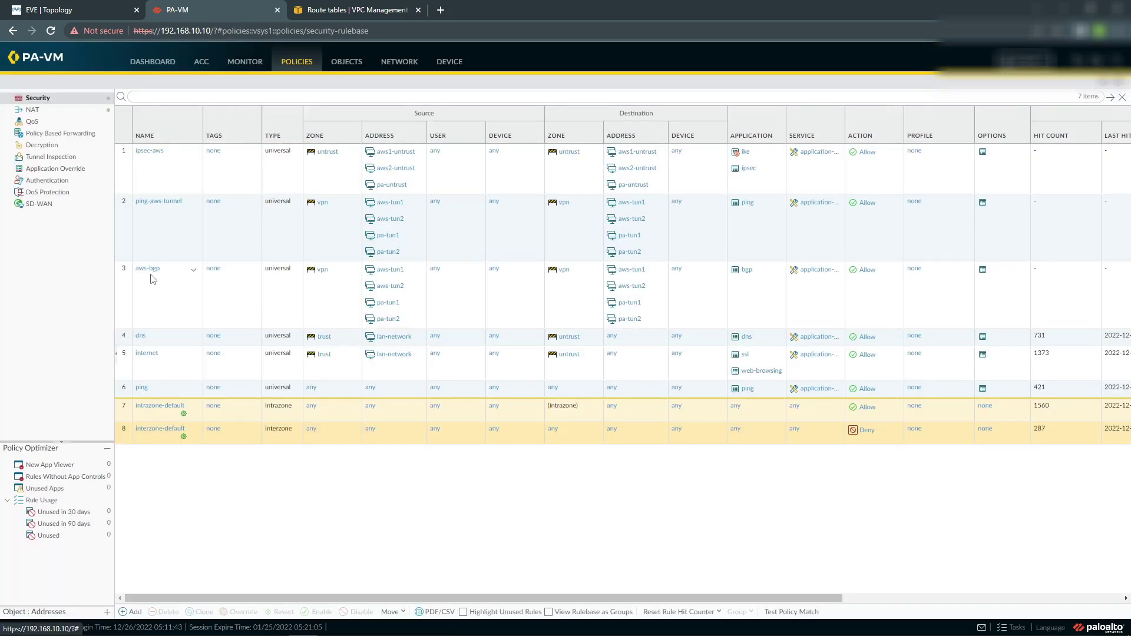
Commit the configuration to the firewall and close the finished commit status.
{"action": "left_click", "coordinate": [1028, 61]}
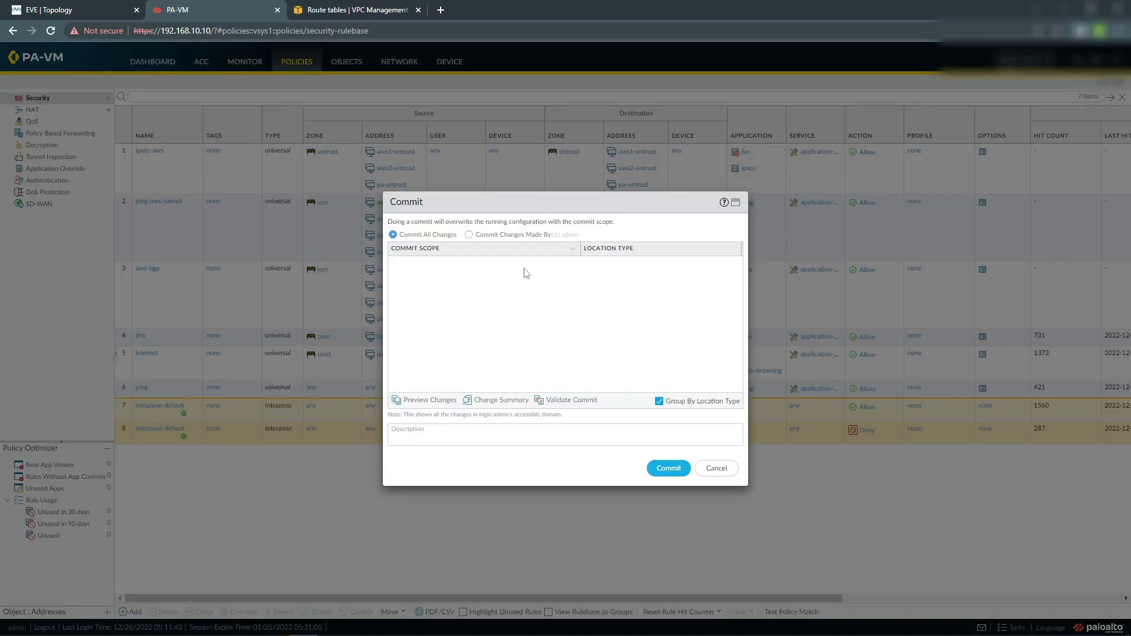
{"action": "left_click", "coordinate": [665, 469]}
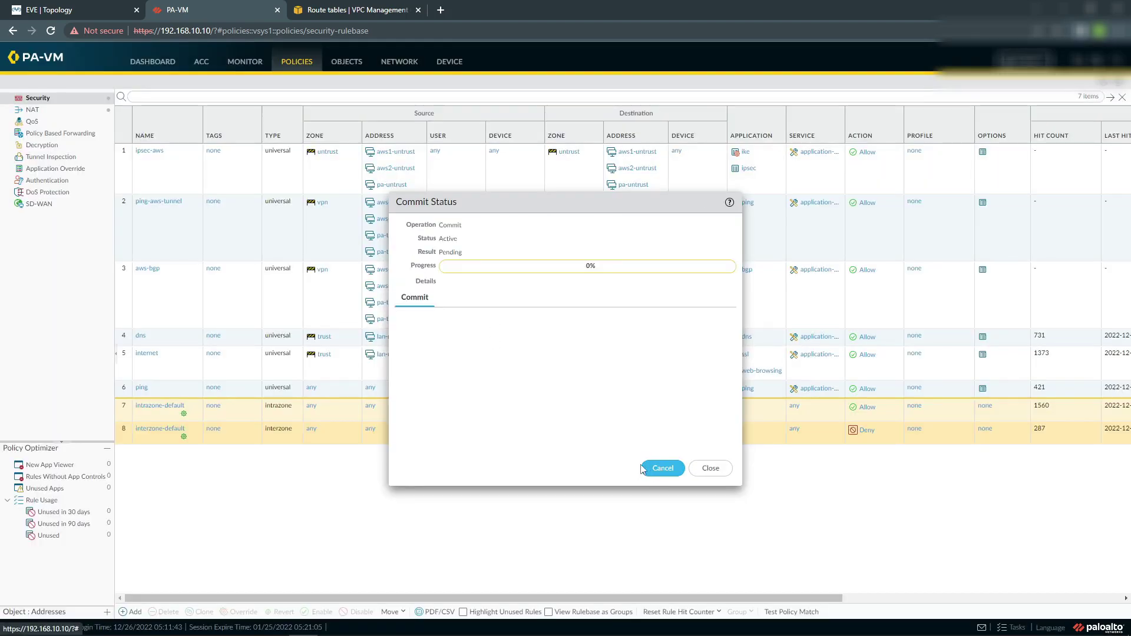
{"action": "left_click", "coordinate": [709, 469]}
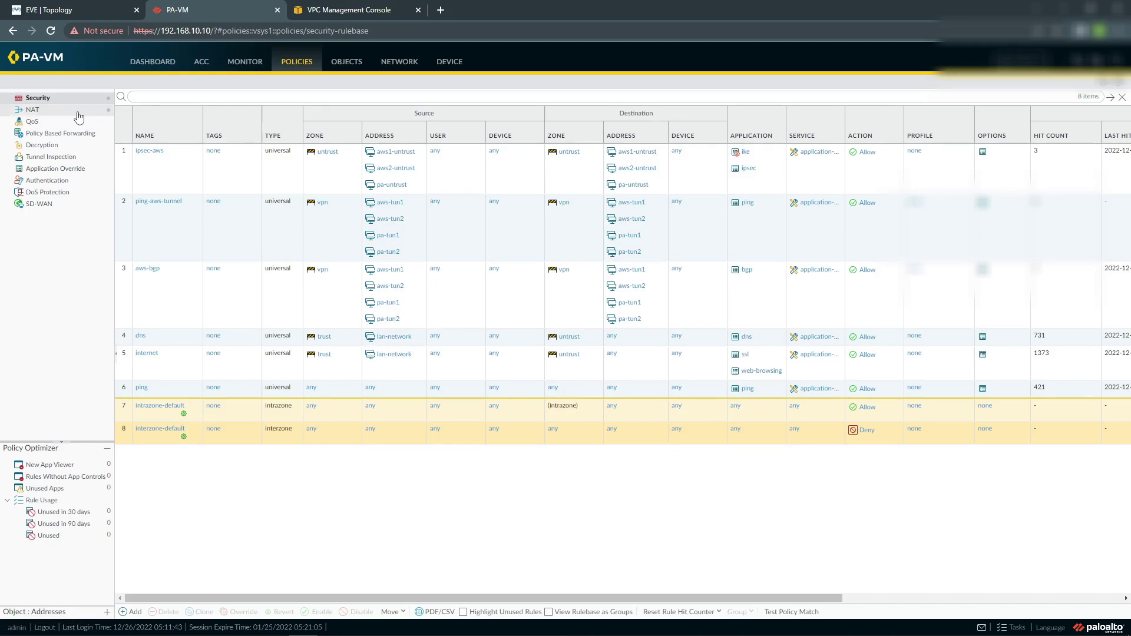
Check the PA-VM IPSec tunnel status (tunnel1 red, tunnel2 green), then go to the AWS VPN connection.
{"action": "left_click", "coordinate": [401, 62]}
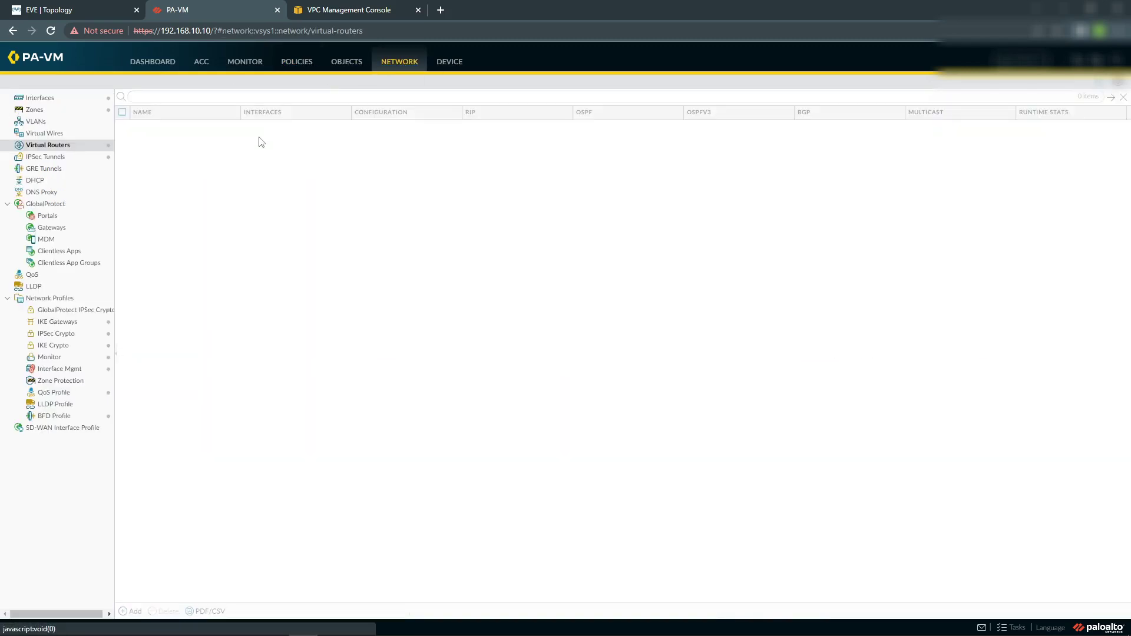
{"action": "left_click", "coordinate": [48, 157]}
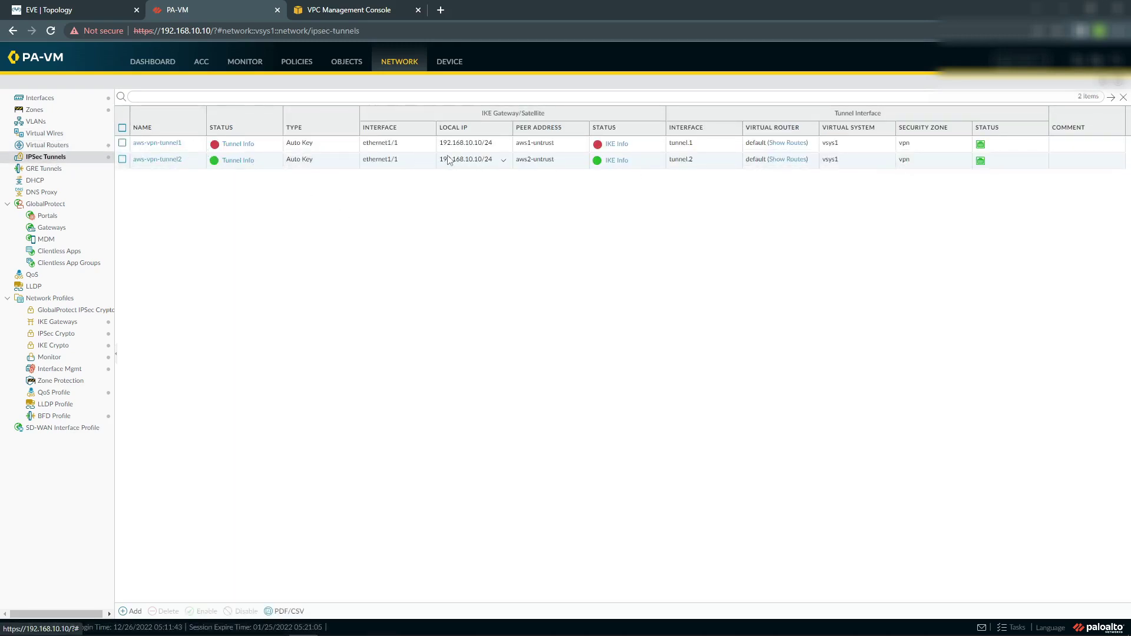
{"action": "left_click", "coordinate": [329, 5]}
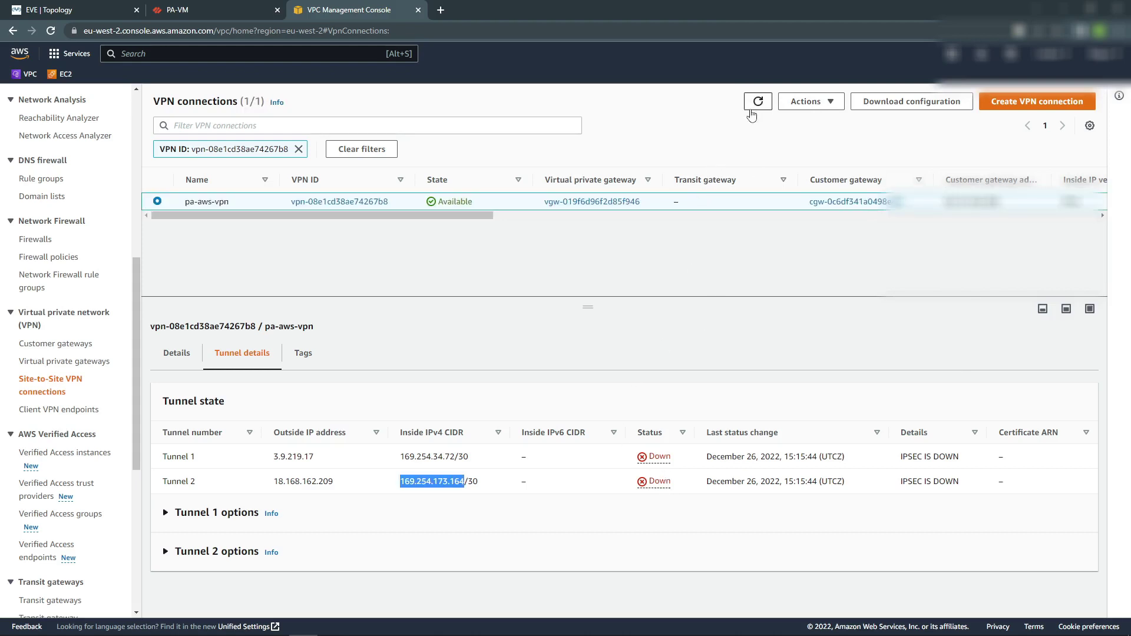
Refresh the AWS VPN connection and view tunnel details, both still Down.
{"action": "left_click", "coordinate": [758, 102]}
{"action": "left_click", "coordinate": [758, 102]}
{"action": "left_click", "coordinate": [759, 102]}
{"action": "left_click", "coordinate": [51, 31]}
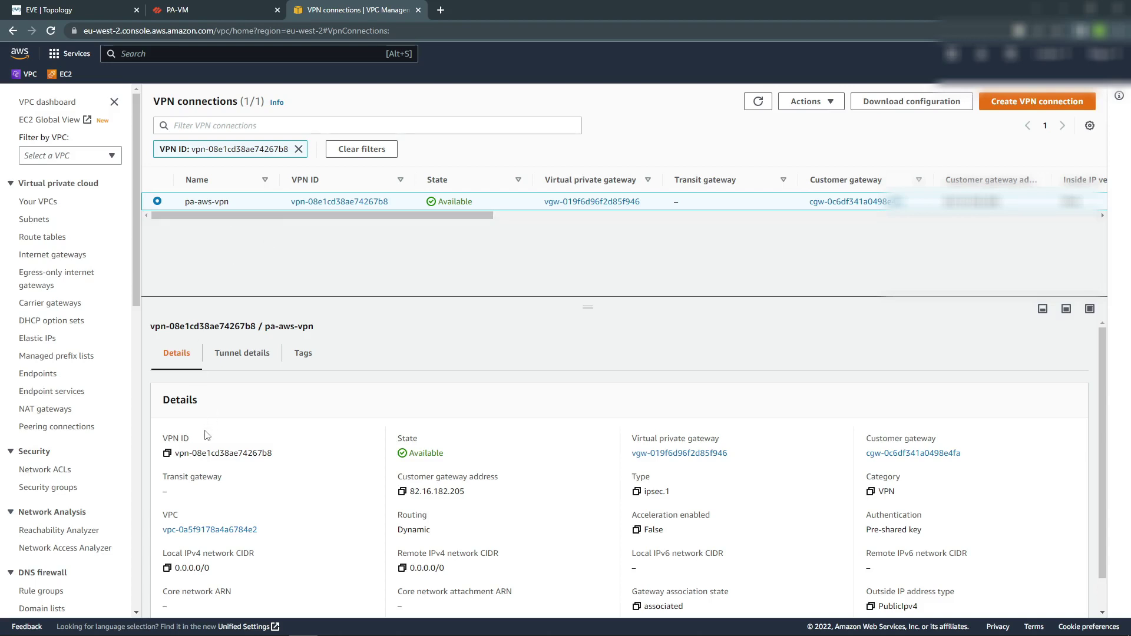
{"action": "left_click", "coordinate": [241, 359]}
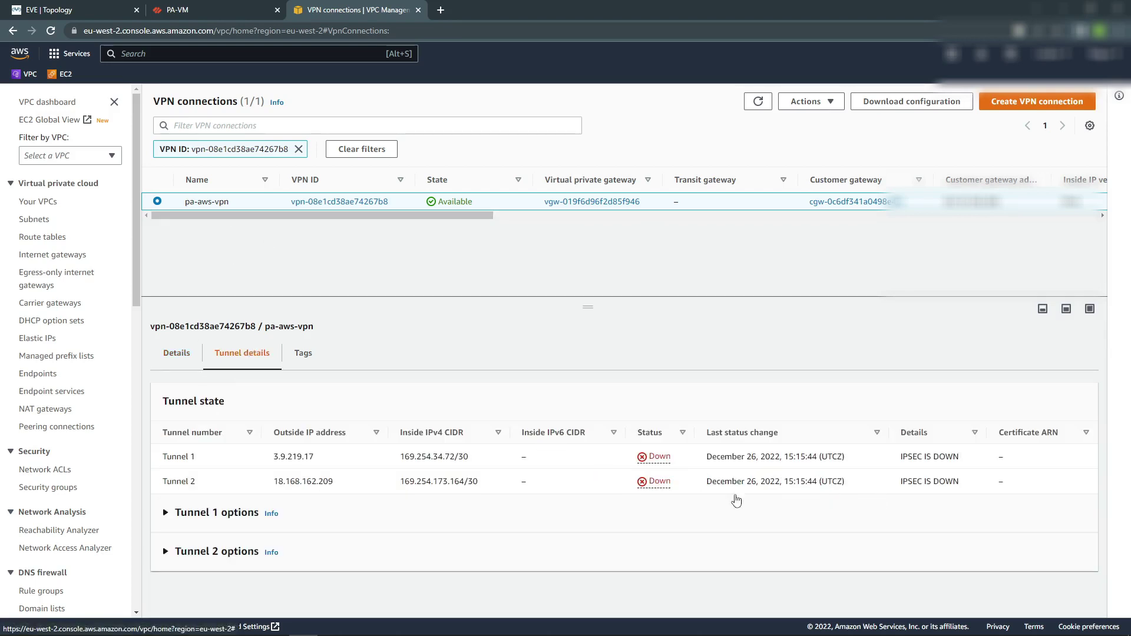
Open the Windows 10 test machine's console and launch a command prompt.
{"action": "left_click", "coordinate": [204, 13]}
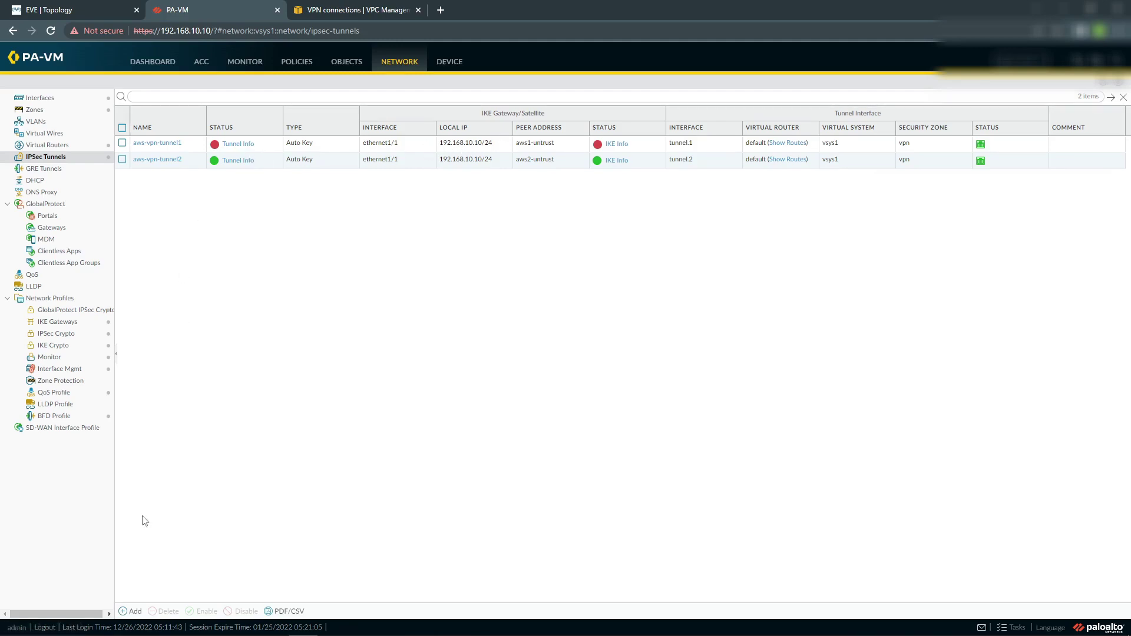
{"action": "mouse_move", "coordinate": [214, 621]}
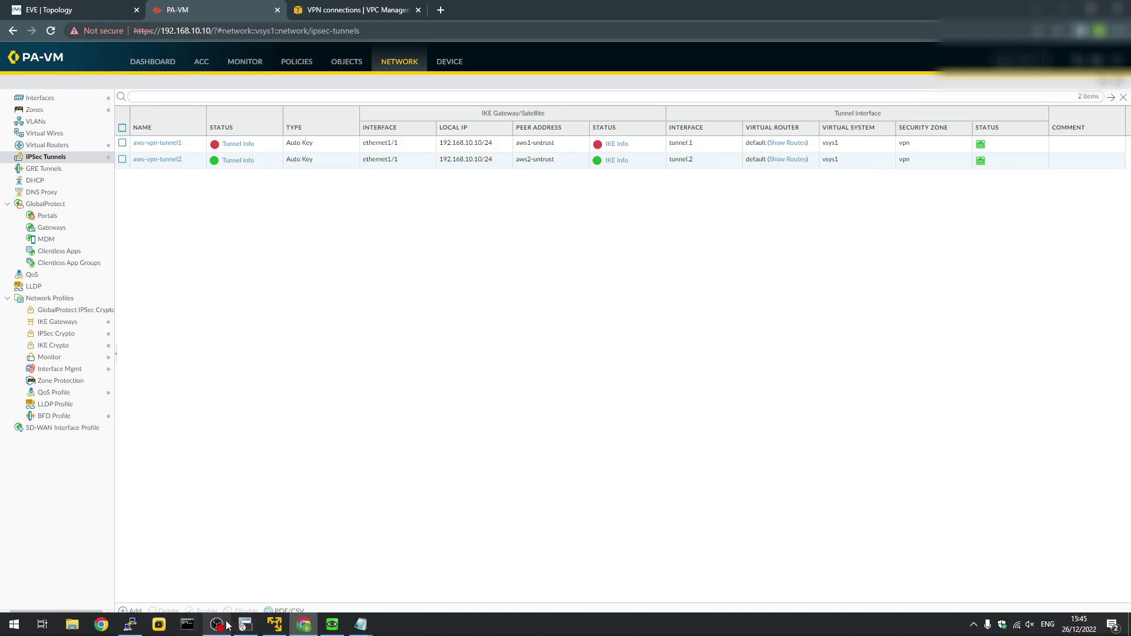
{"action": "left_click", "coordinate": [80, 8]}
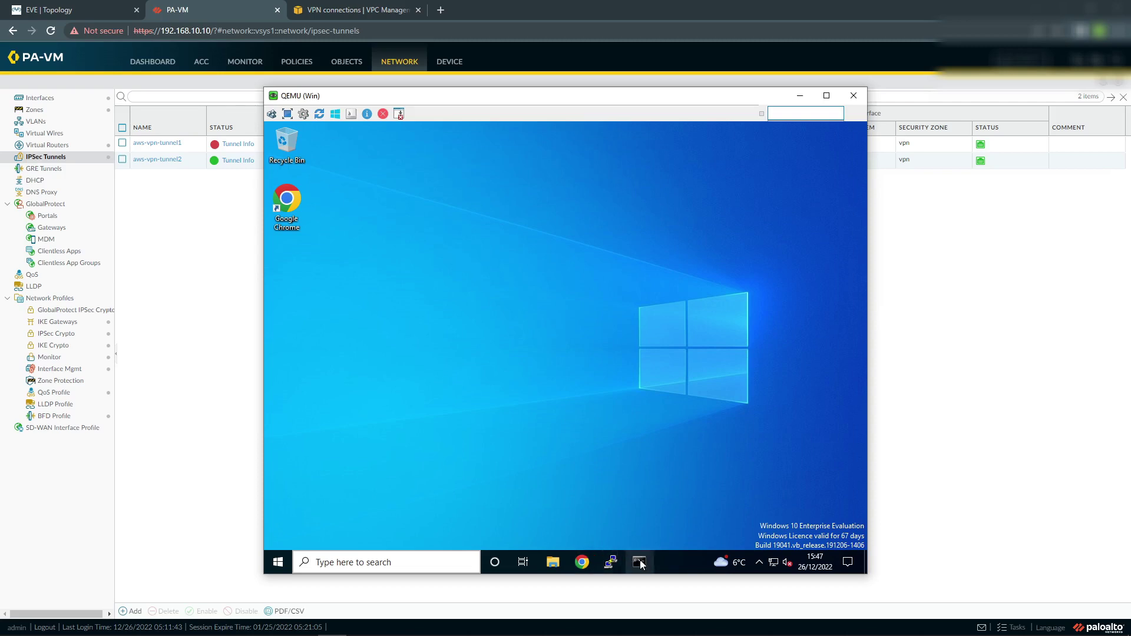
{"action": "left_click", "coordinate": [640, 562]}
Run ping 10.0.0.143 in Command Prompt, get replies, and return to the PA-VM page.
{"action": "left_click", "coordinate": [398, 292]}
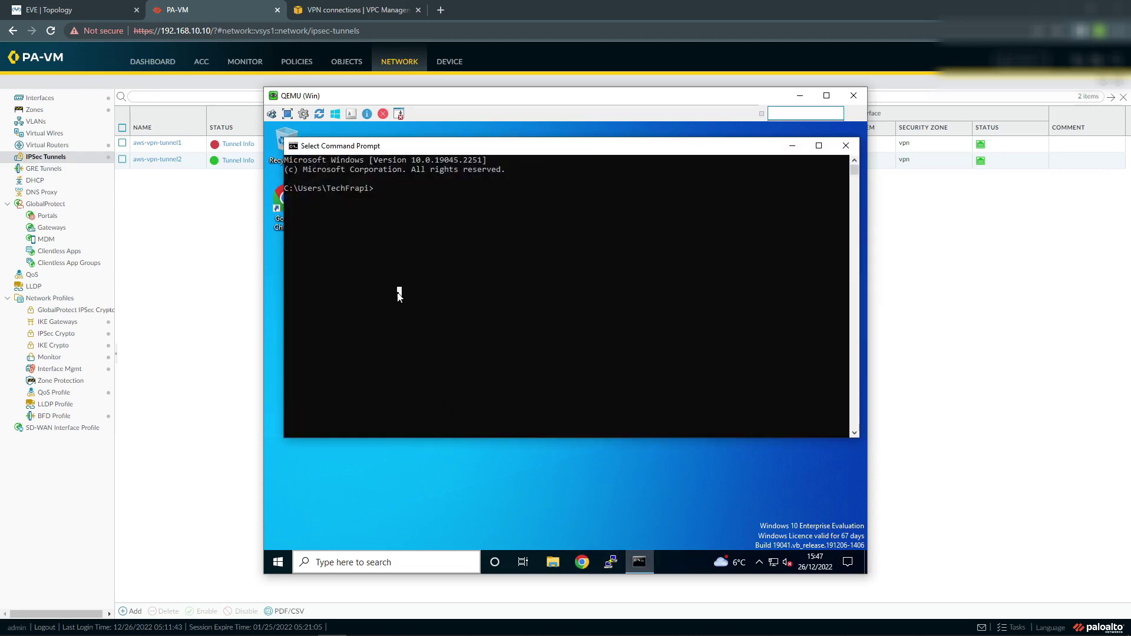
{"action": "type", "text": "ping 10.0."}
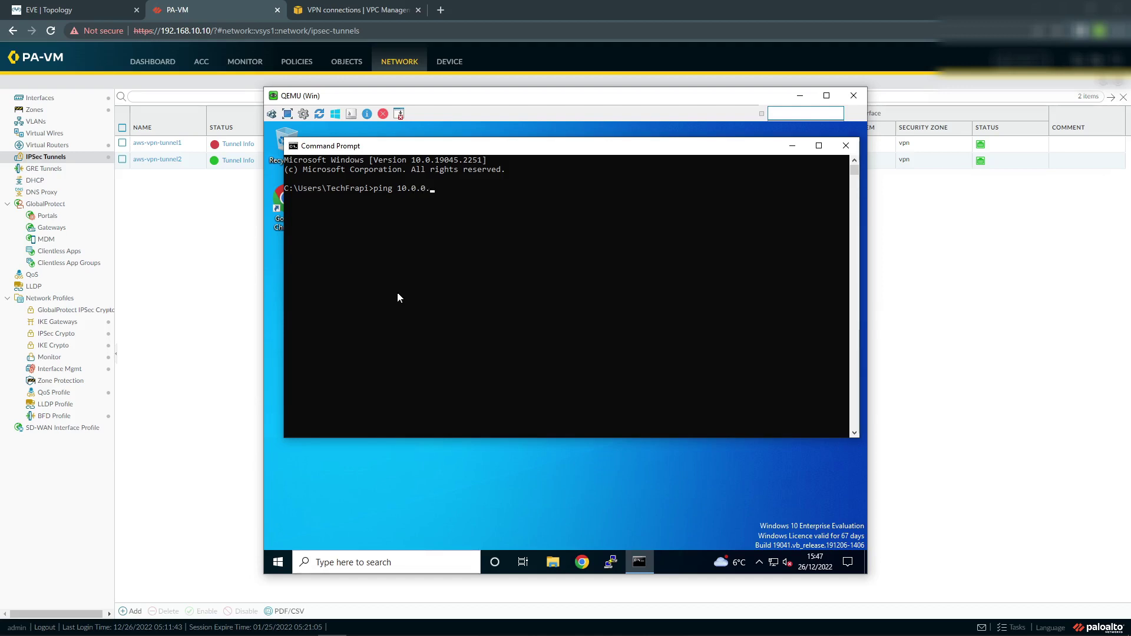
{"action": "type", "text": "0.143"}
{"action": "key", "text": "Return"}
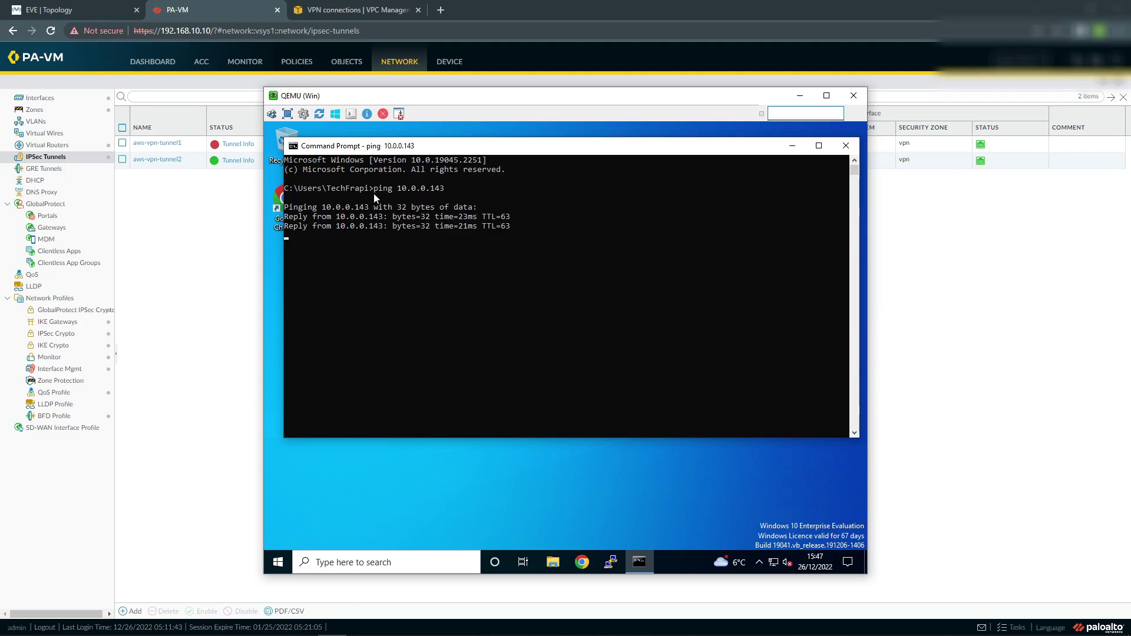
{"action": "left_click", "coordinate": [235, 238]}
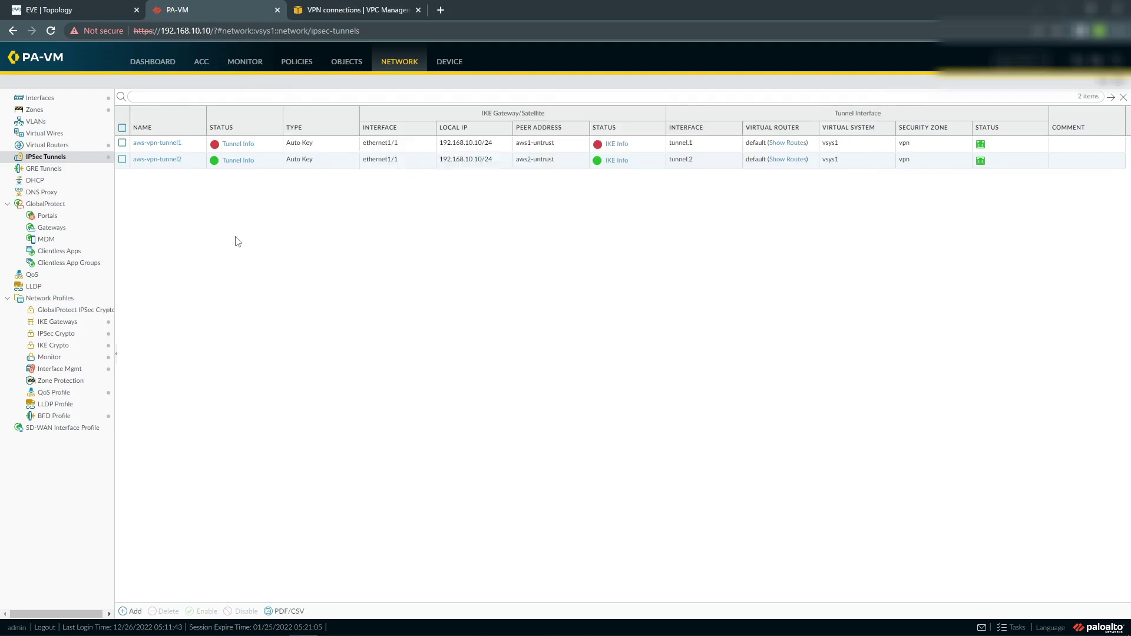
Confirm the main route table has 172.16.20.0/24 propagated and Active, then return to the VPN connection.
{"action": "left_click", "coordinate": [344, 11]}
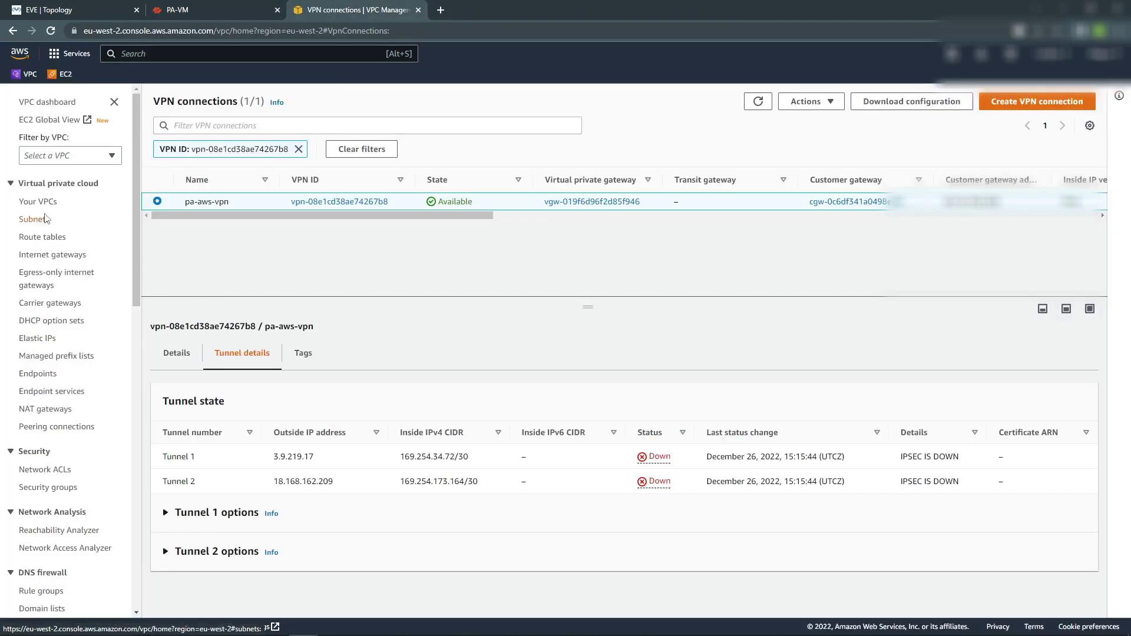
{"action": "left_click", "coordinate": [26, 237]}
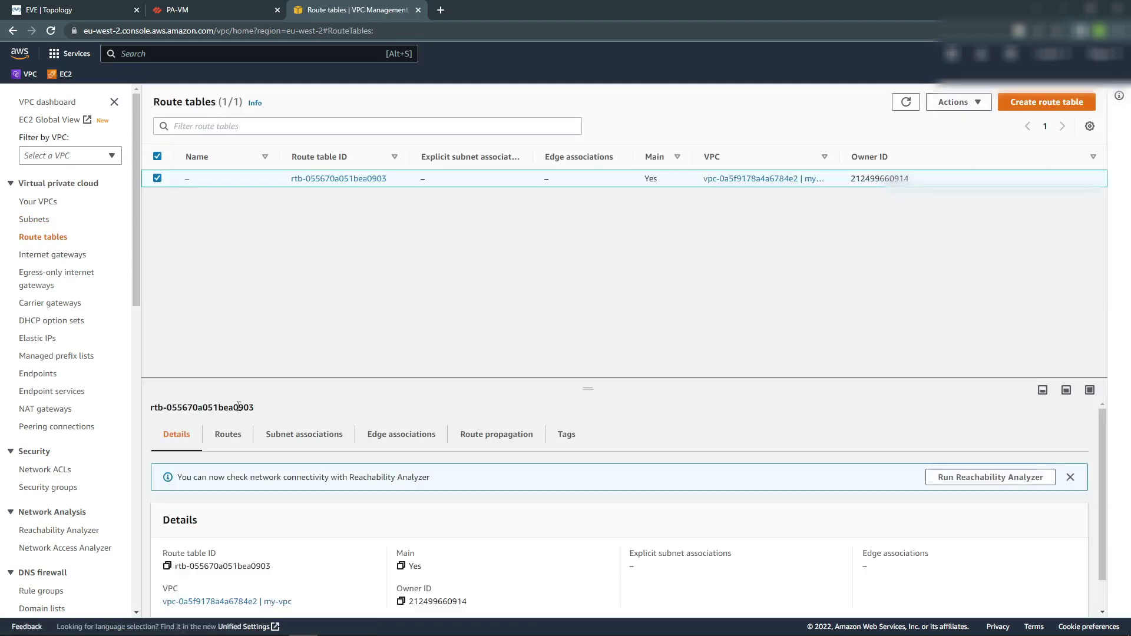
{"action": "left_click", "coordinate": [229, 436]}
{"action": "scroll", "coordinate": [287, 567], "scroll_direction": "down", "scroll_amount": 1}
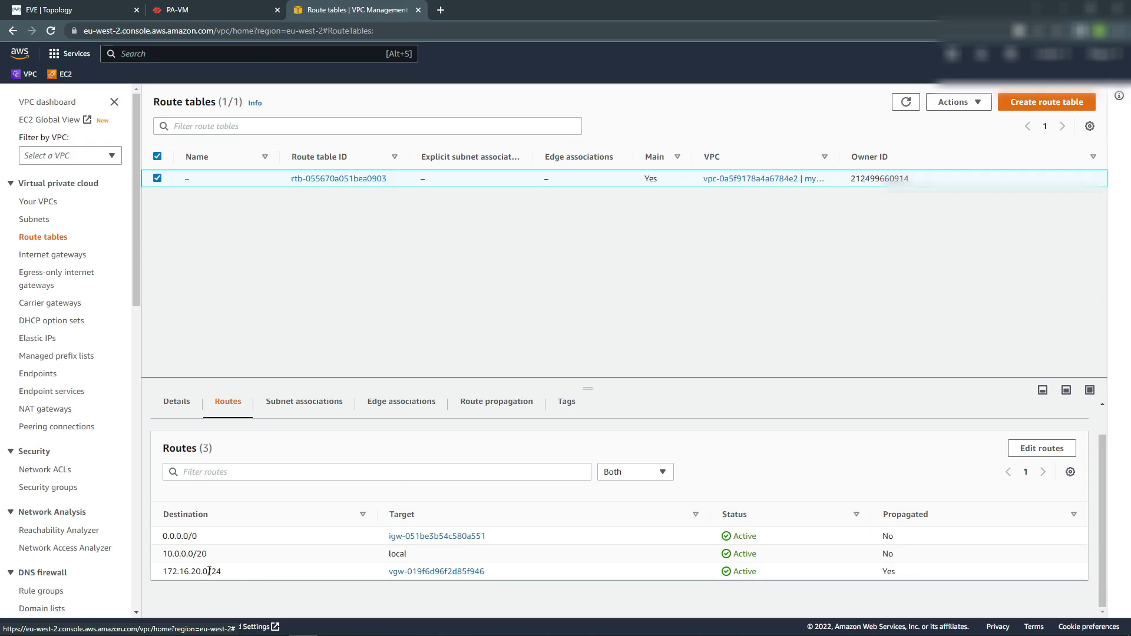
{"action": "left_click_drag", "start_coordinate": [223, 576], "coordinate": [165, 577]}
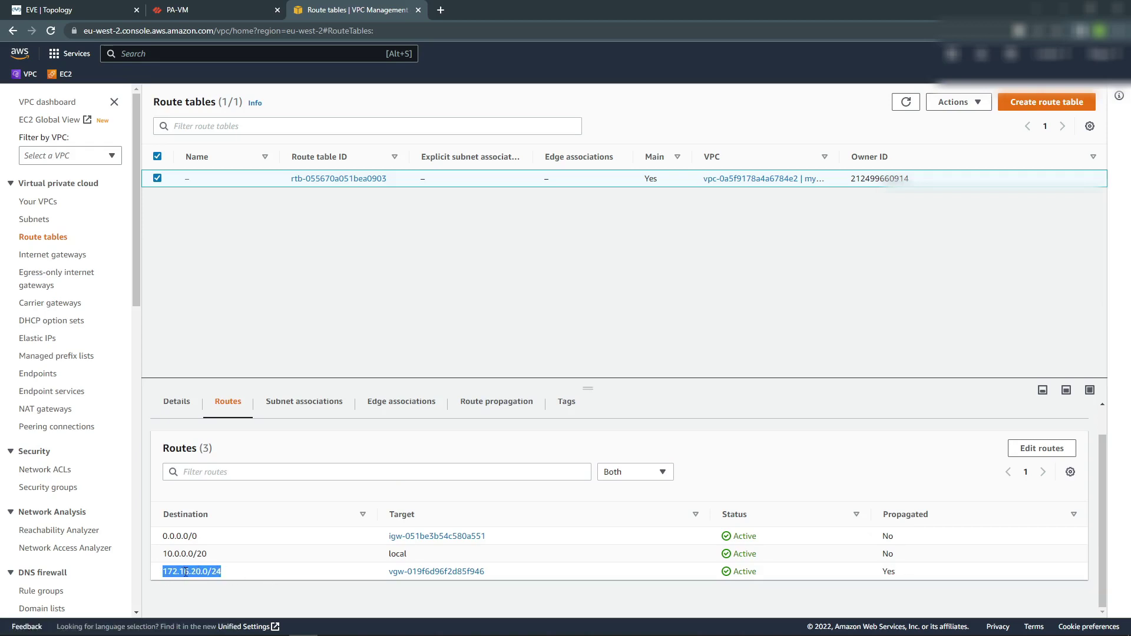
{"action": "left_click", "coordinate": [185, 571]}
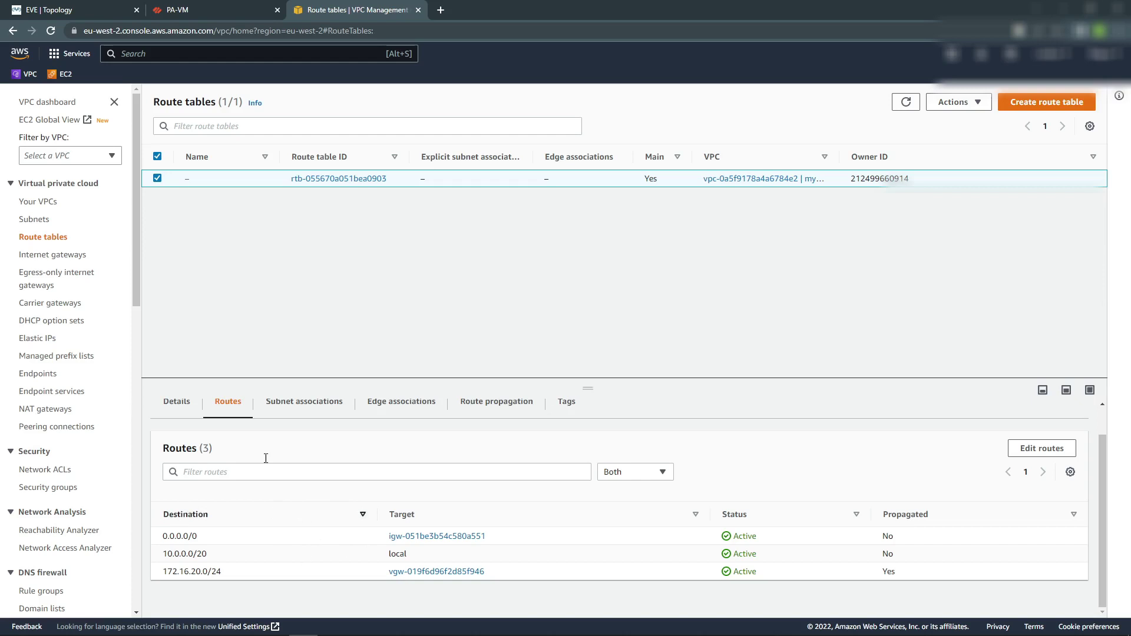
{"action": "scroll", "coordinate": [110, 456], "scroll_direction": "down", "scroll_amount": 1}
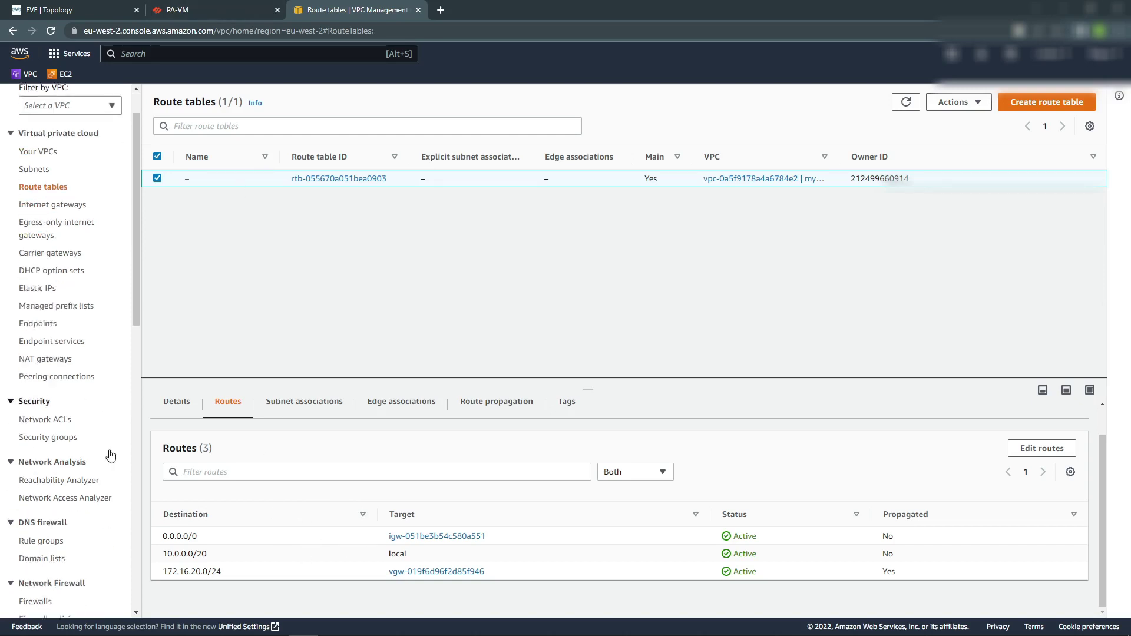
{"action": "scroll", "coordinate": [110, 456], "scroll_direction": "down", "scroll_amount": 3}
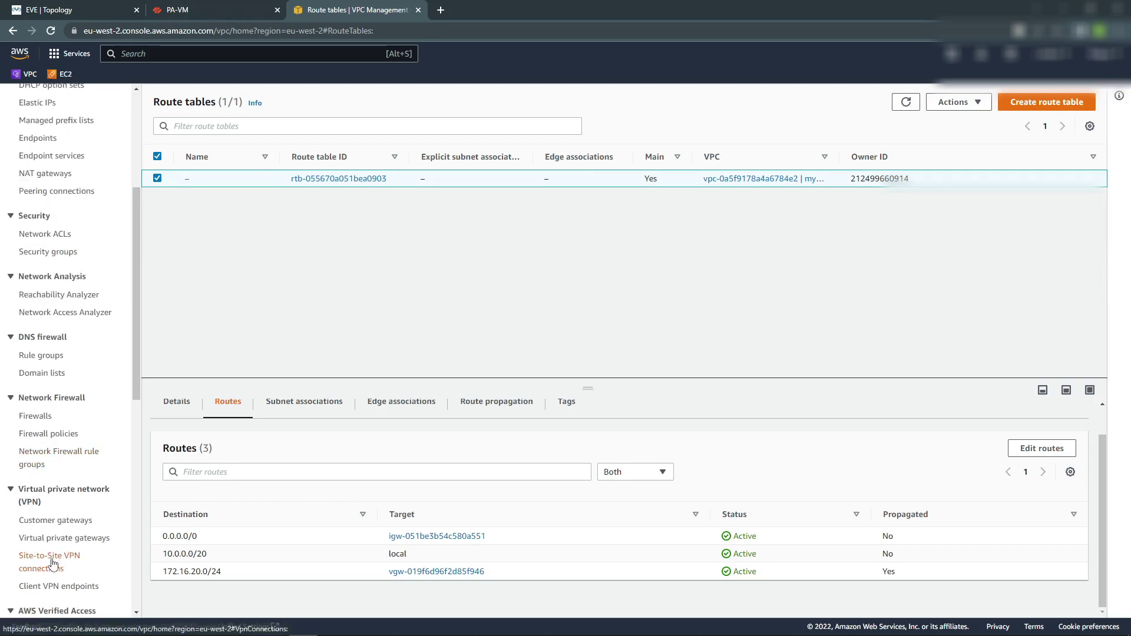
{"action": "left_click", "coordinate": [52, 564]}
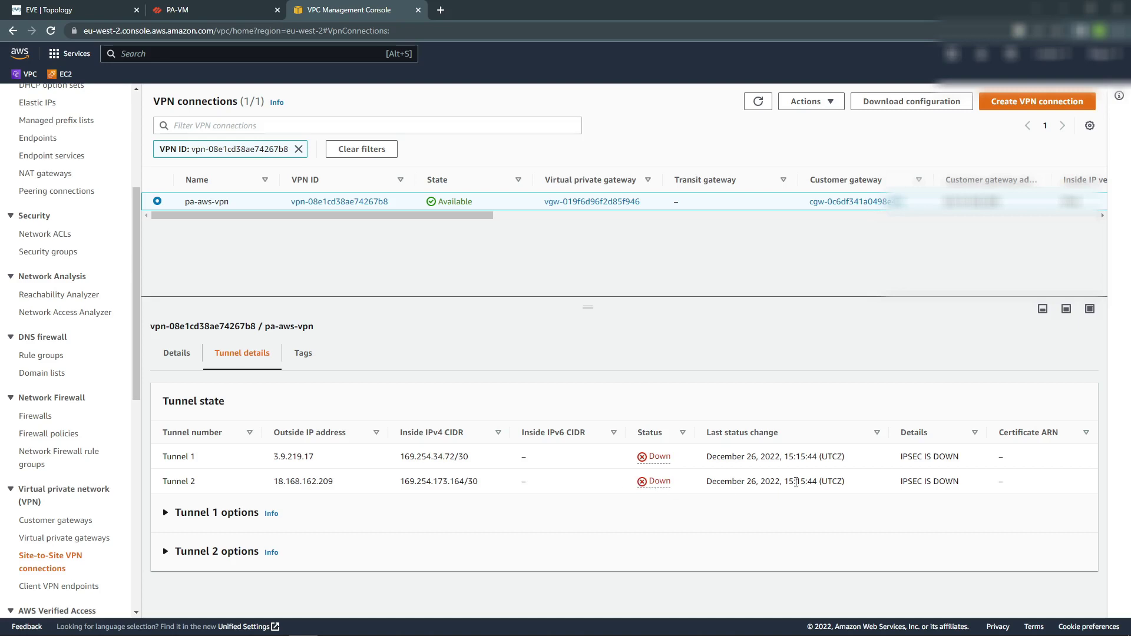
Inspect the ike-profile-aws IKE crypto profile (aes-256-gcm, group20), then return to AWS.
{"action": "left_click", "coordinate": [184, 10]}
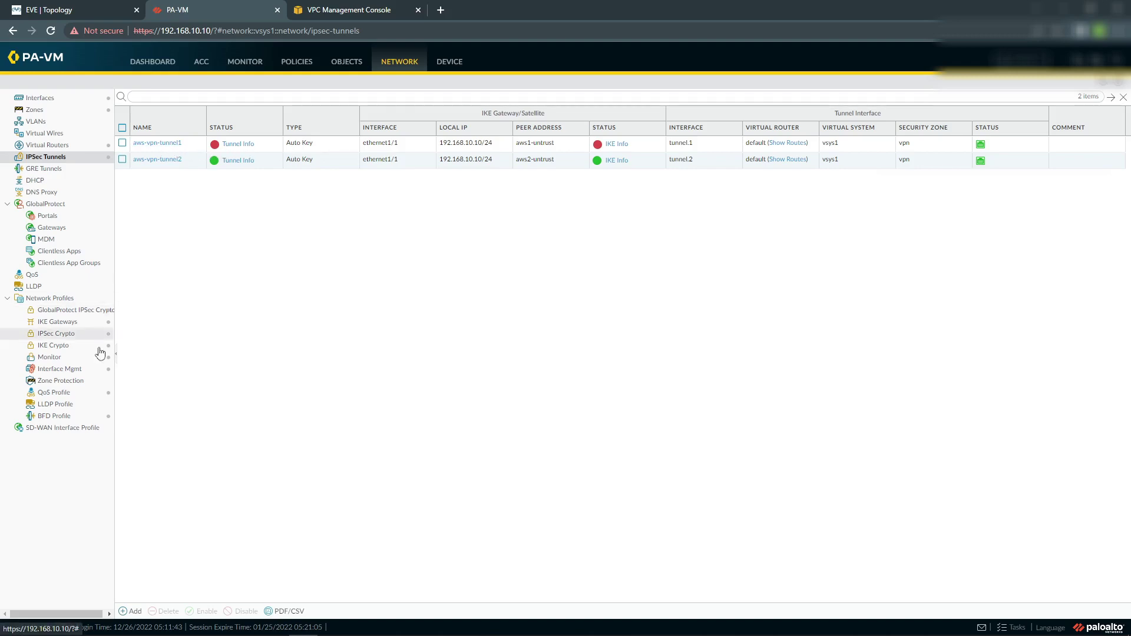
{"action": "left_click", "coordinate": [63, 349]}
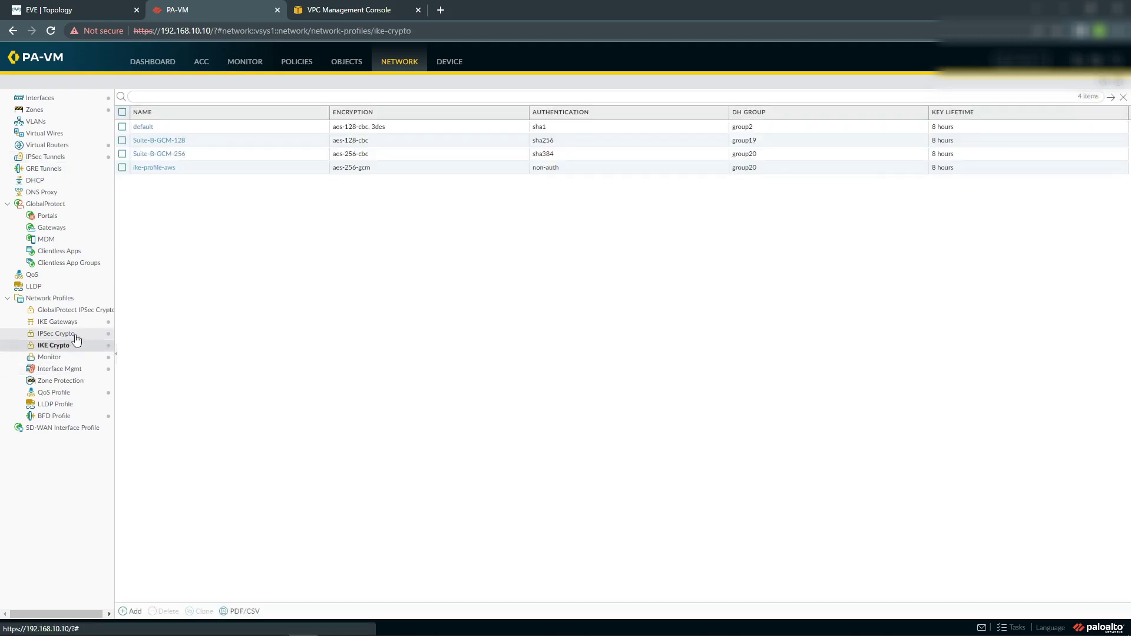
{"action": "left_click", "coordinate": [166, 172]}
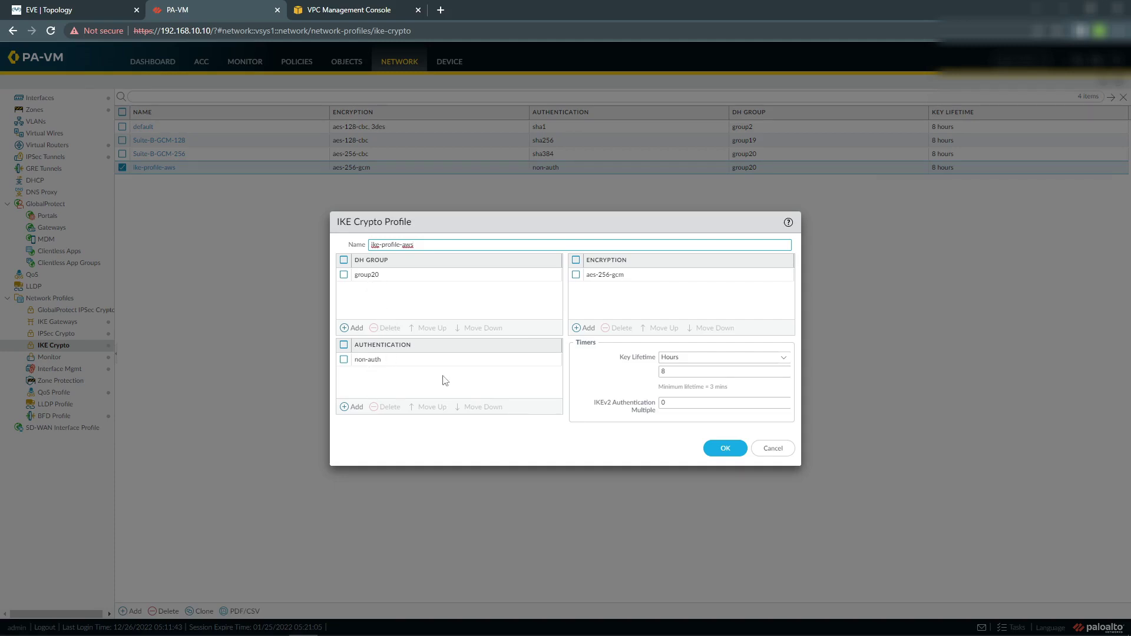
{"action": "left_click", "coordinate": [328, 10]}
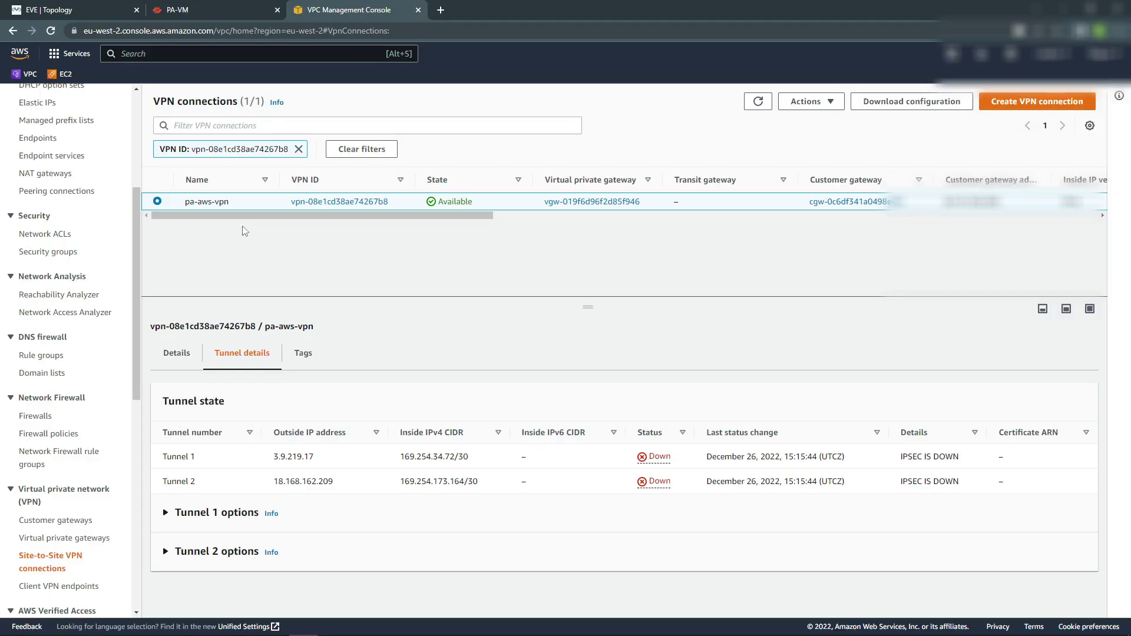
Compare Tunnel 1's AES256-GCM-16, SHA2-256, ikev2 settings with the firewall profile, cancelling it unchanged.
{"action": "left_click", "coordinate": [189, 516]}
{"action": "scroll", "coordinate": [245, 449], "scroll_direction": "down", "scroll_amount": 3}
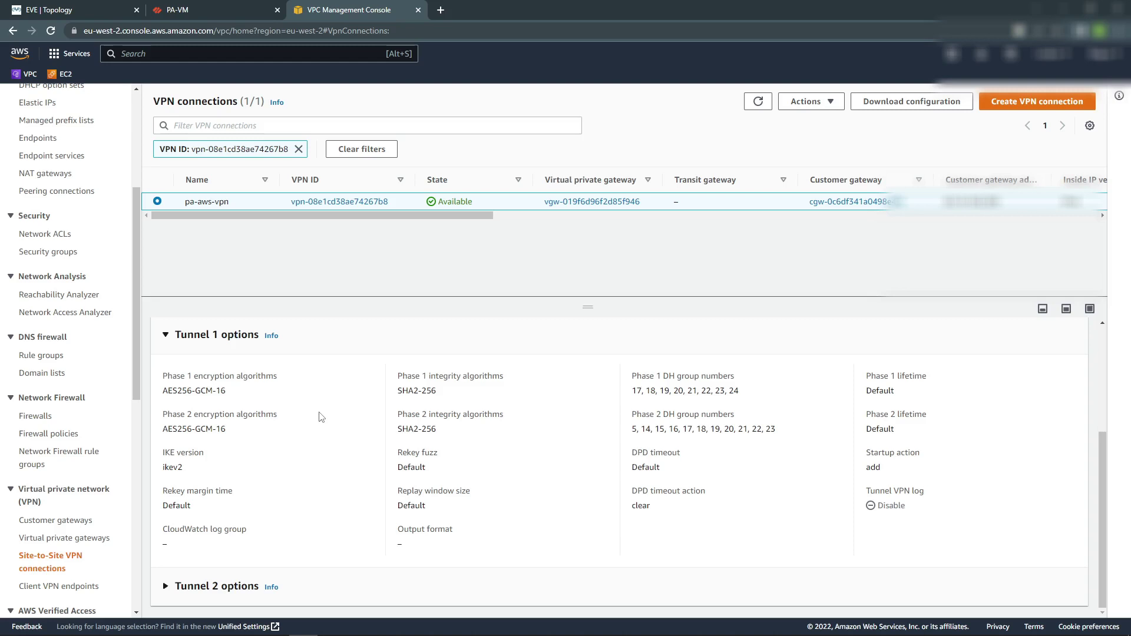
{"action": "left_click", "coordinate": [245, 17]}
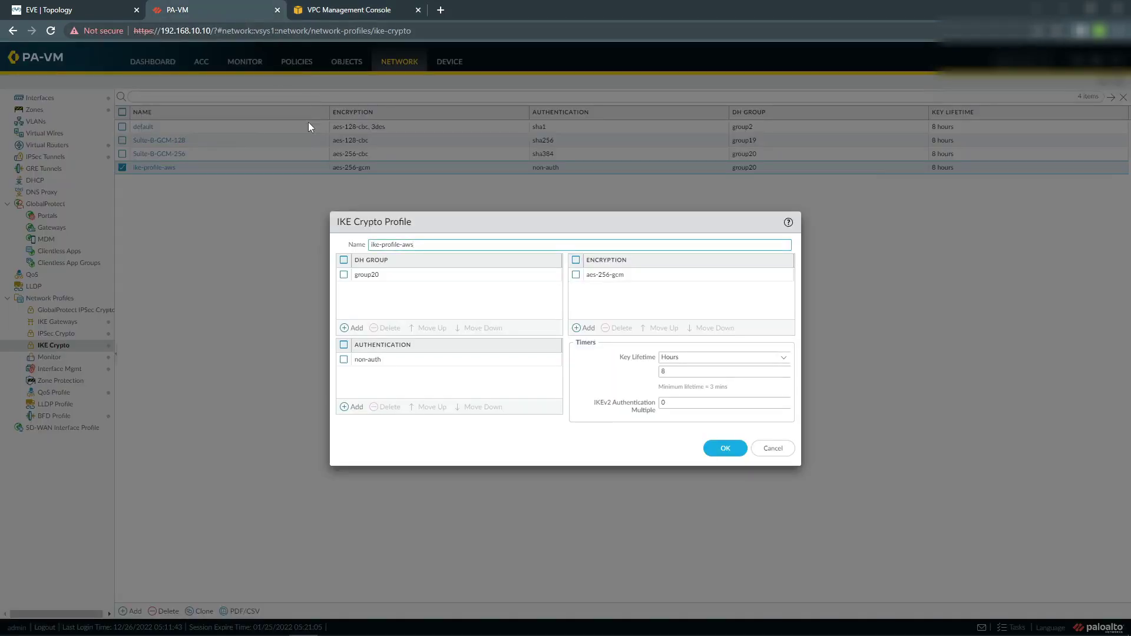
{"action": "left_click", "coordinate": [773, 448]}
{"action": "left_click", "coordinate": [368, 10]}
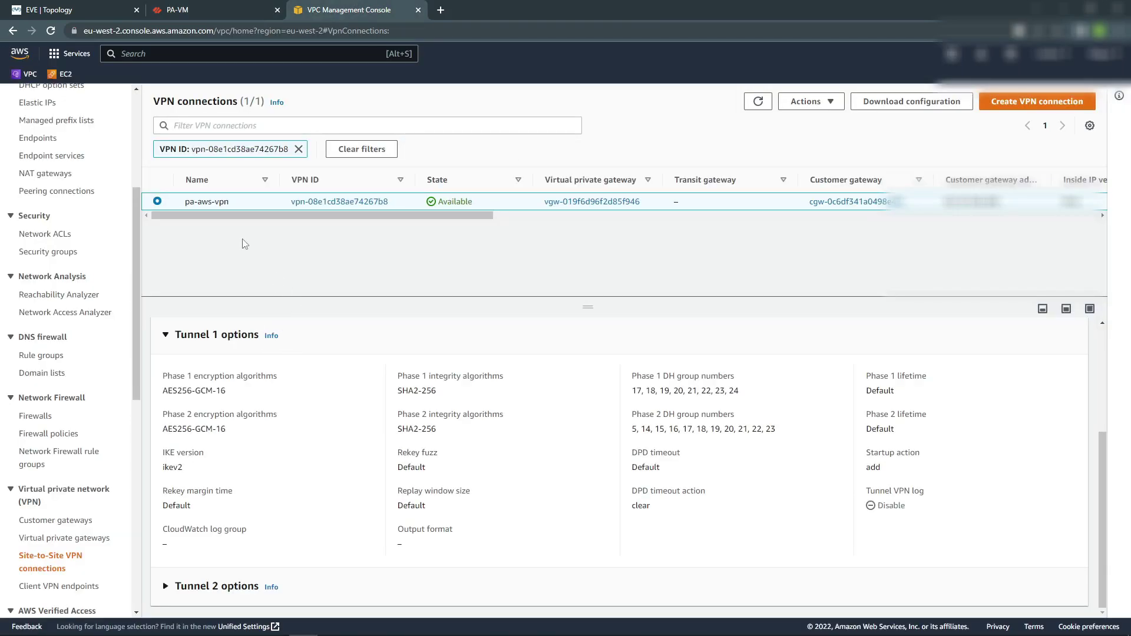
{"action": "left_click", "coordinate": [808, 102]}
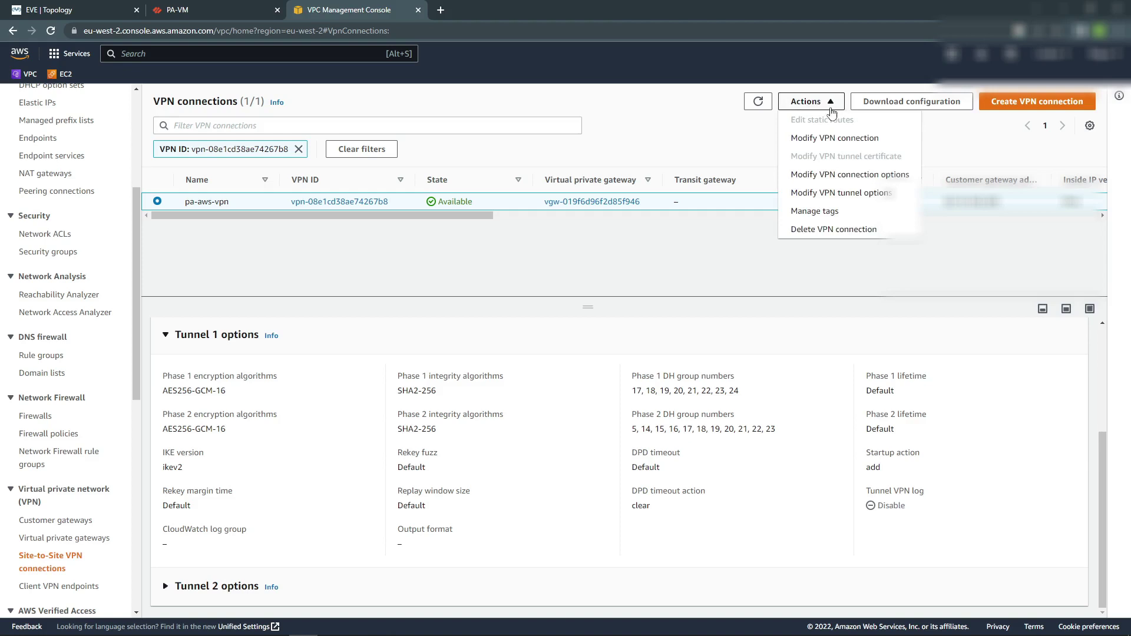
Open Modify VPN tunnel options for tunnel 3.9.219.17.
{"action": "left_click", "coordinate": [836, 193]}
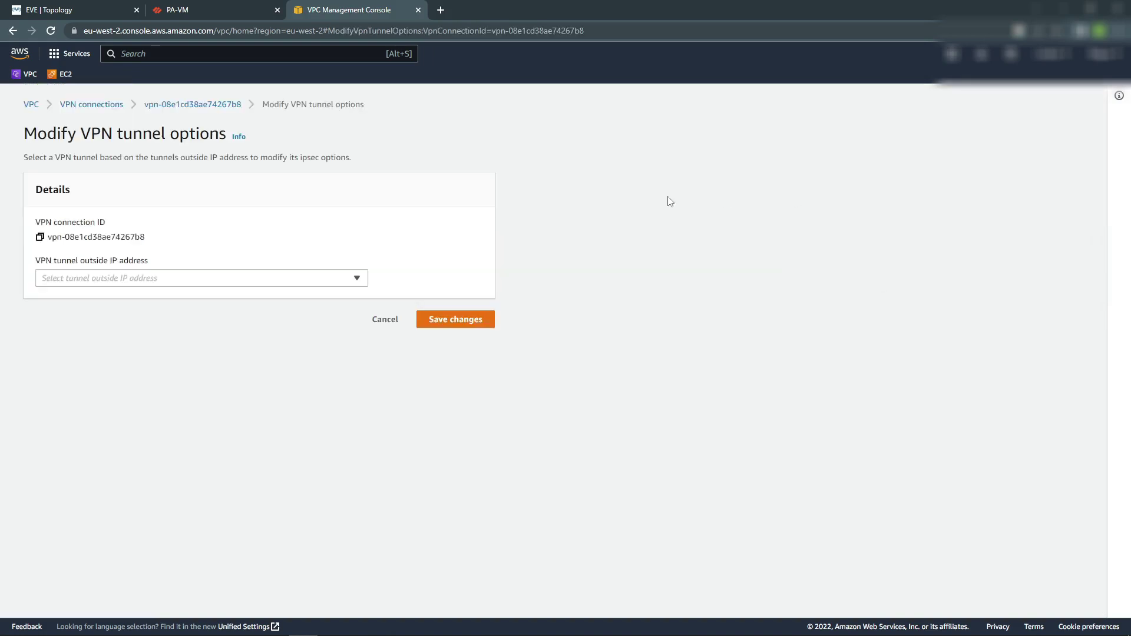
{"action": "left_click", "coordinate": [357, 279]}
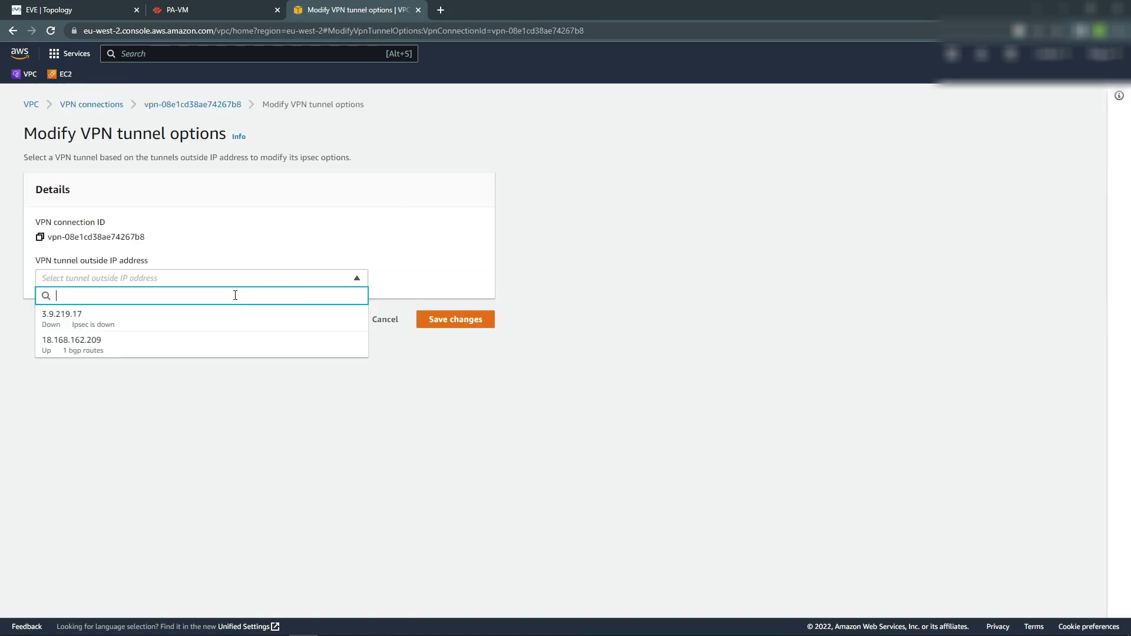
{"action": "left_click", "coordinate": [192, 319]}
{"action": "scroll", "coordinate": [227, 387], "scroll_direction": "down", "scroll_amount": 5}
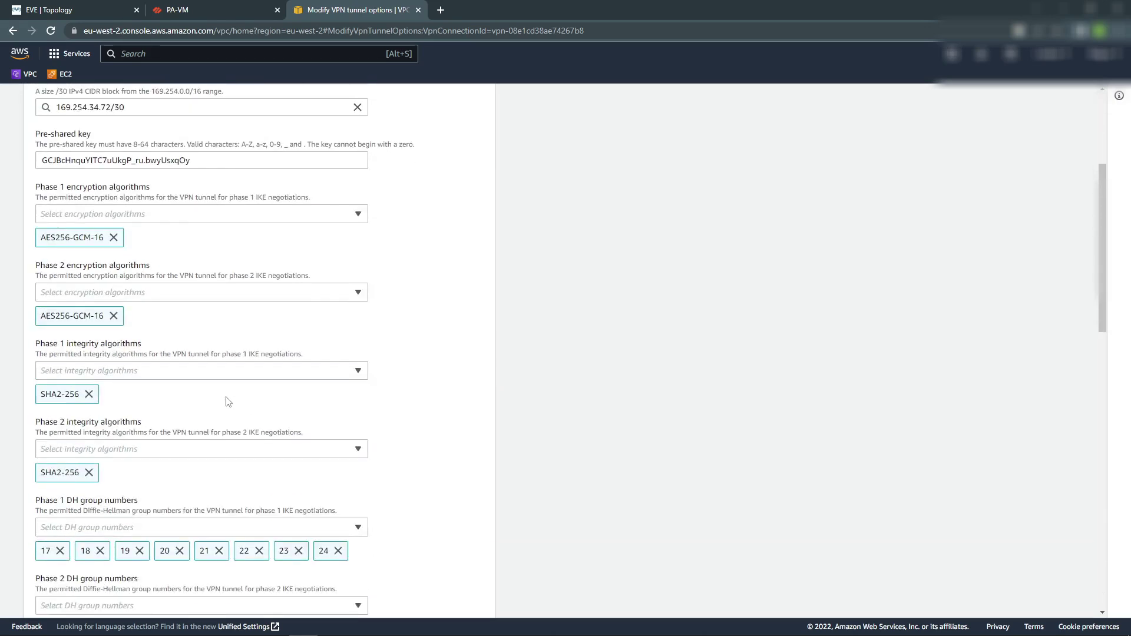
{"action": "scroll", "coordinate": [184, 353], "scroll_direction": "up", "scroll_amount": 1}
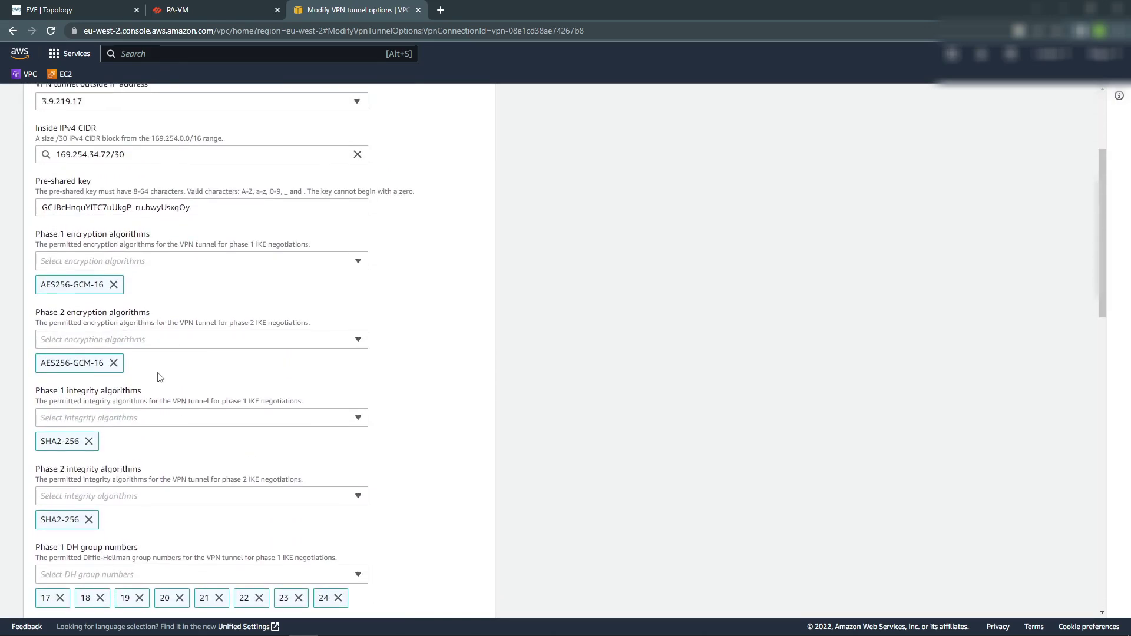
{"action": "scroll", "coordinate": [161, 372], "scroll_direction": "down", "scroll_amount": 2}
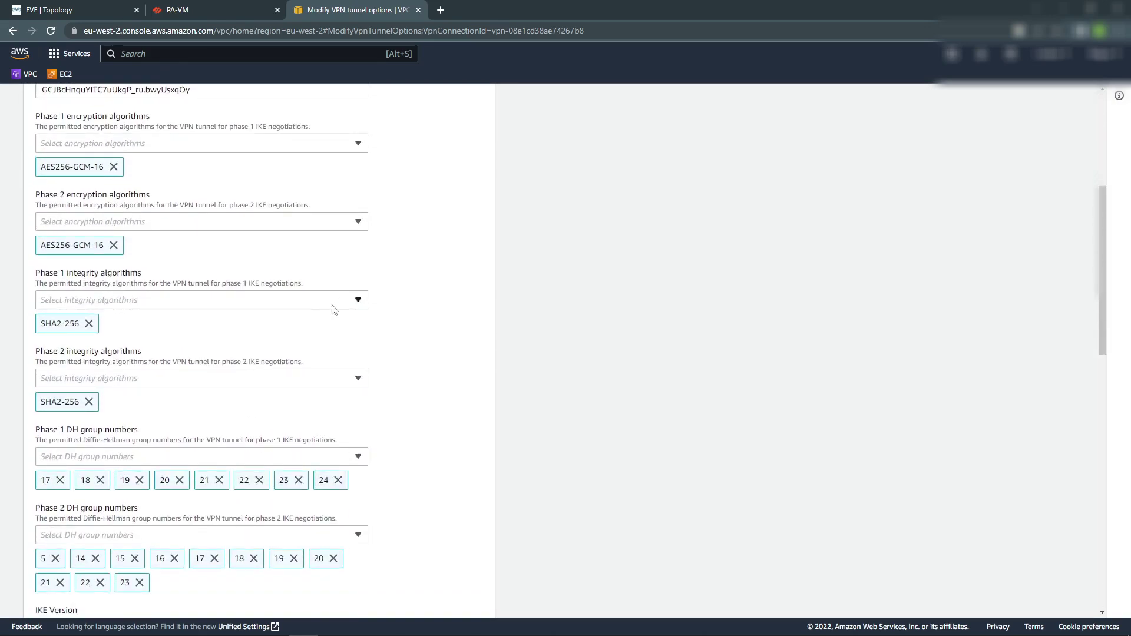
Replace SHA2-256 with SHA2-384 as Phase 1 integrity algorithm and save the changes.
{"action": "left_click", "coordinate": [356, 305]}
{"action": "left_click", "coordinate": [44, 374]}
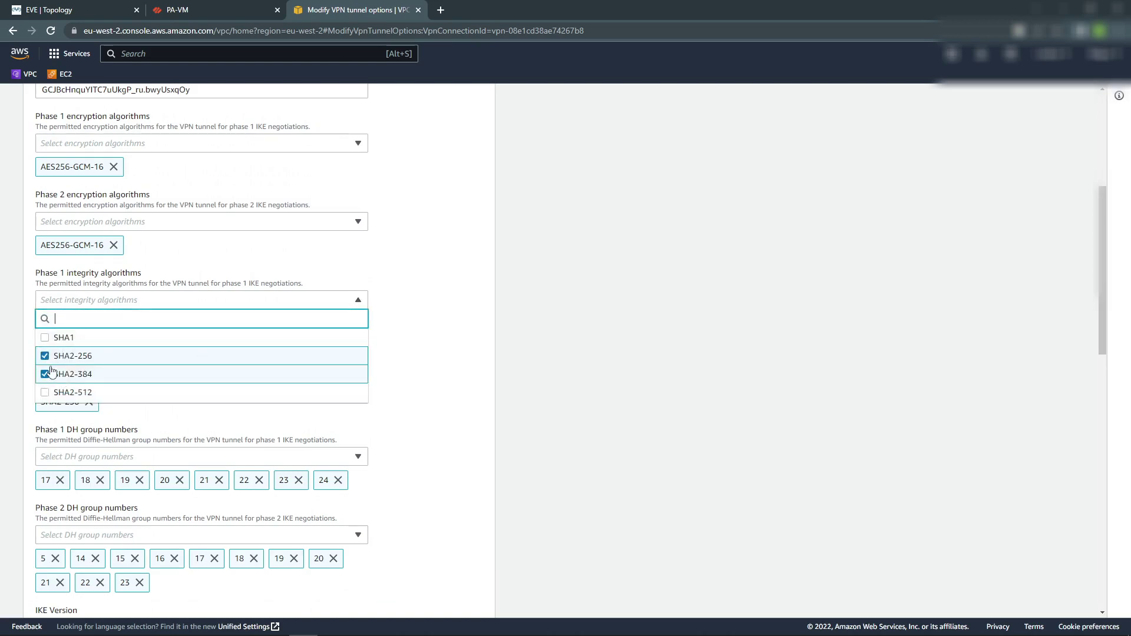
{"action": "left_click", "coordinate": [45, 355]}
{"action": "left_click", "coordinate": [401, 382]}
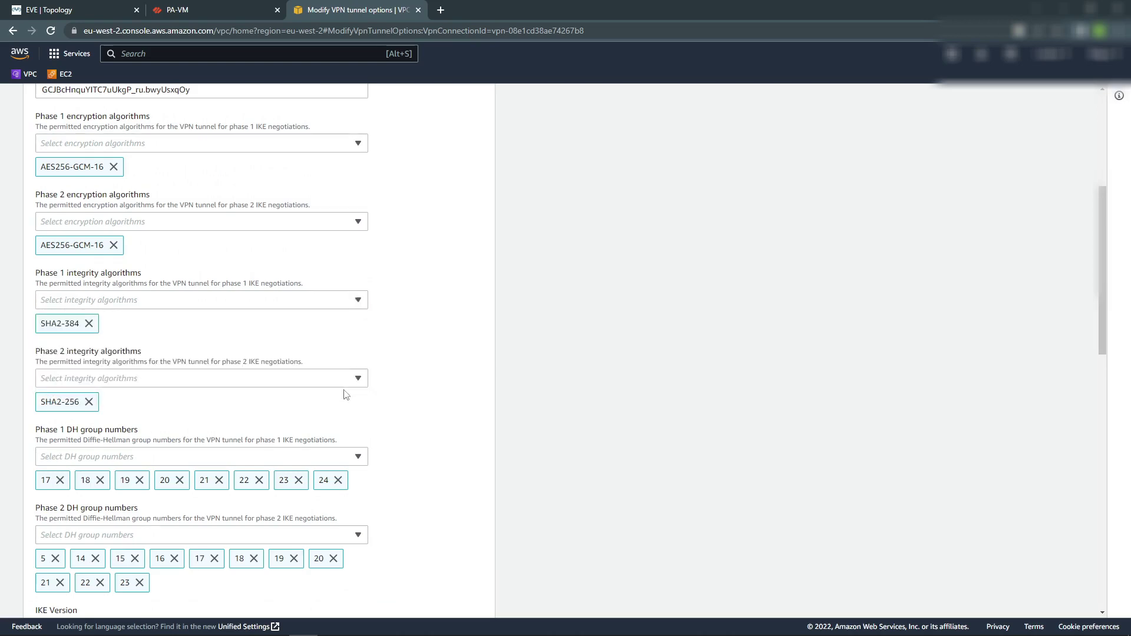
{"action": "scroll", "coordinate": [346, 395], "scroll_direction": "down", "scroll_amount": 8}
{"action": "scroll", "coordinate": [316, 532], "scroll_direction": "down", "scroll_amount": 5}
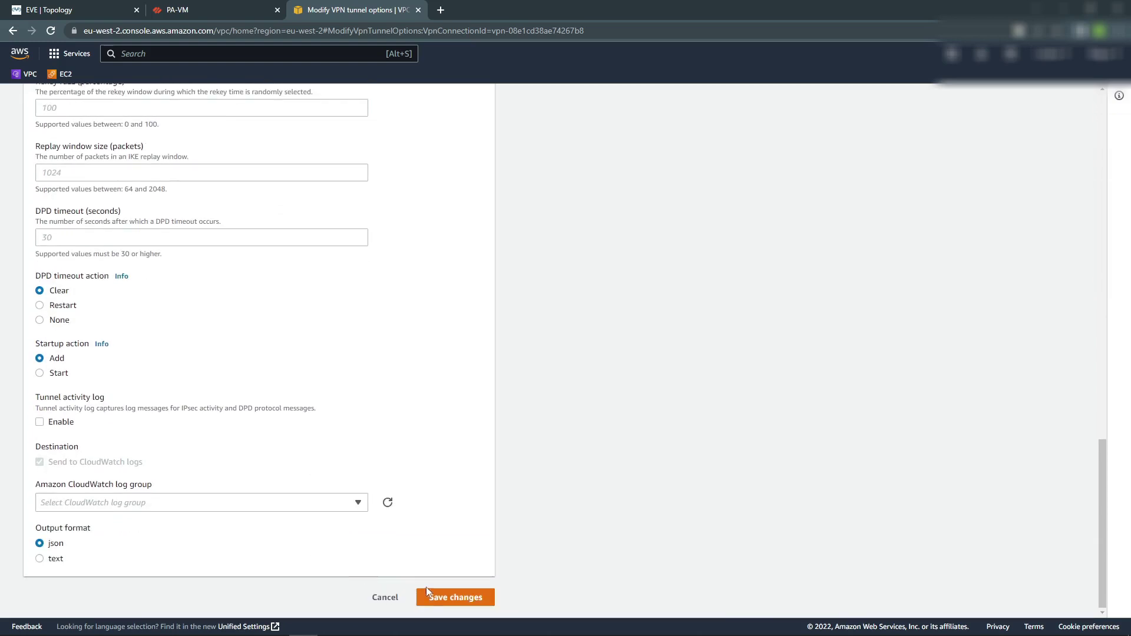
{"action": "left_click", "coordinate": [443, 593]}
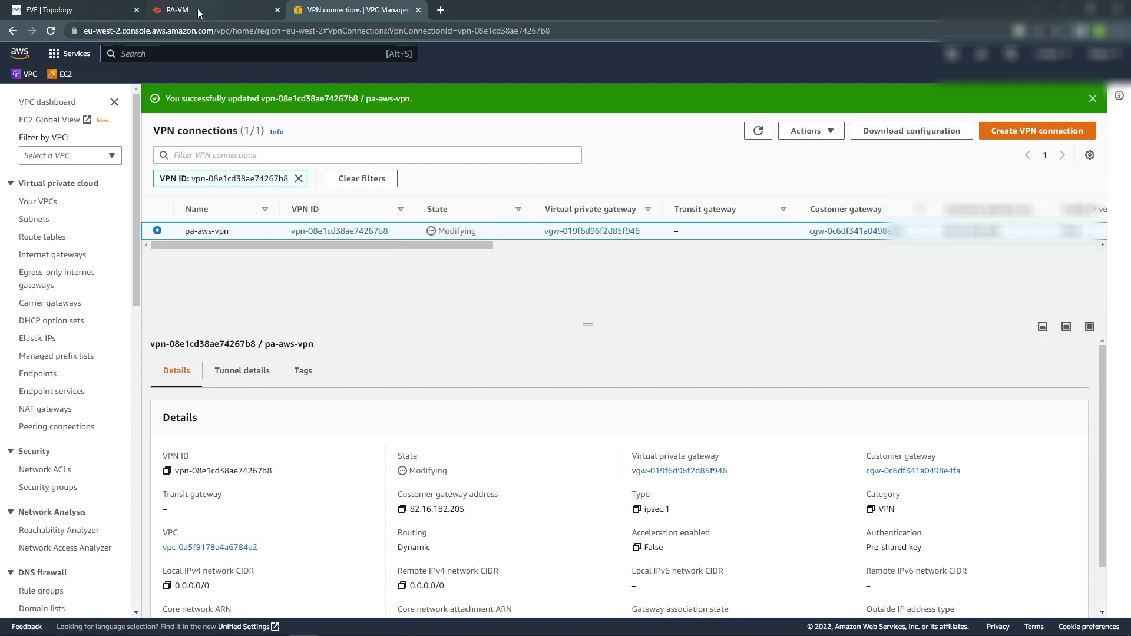
Check the AWS tunnel details: Tunnel 1 is Down, Tunnel 2 is Up with 1 BGP route.
{"action": "scroll", "coordinate": [65, 413], "scroll_direction": "down", "scroll_amount": 4}
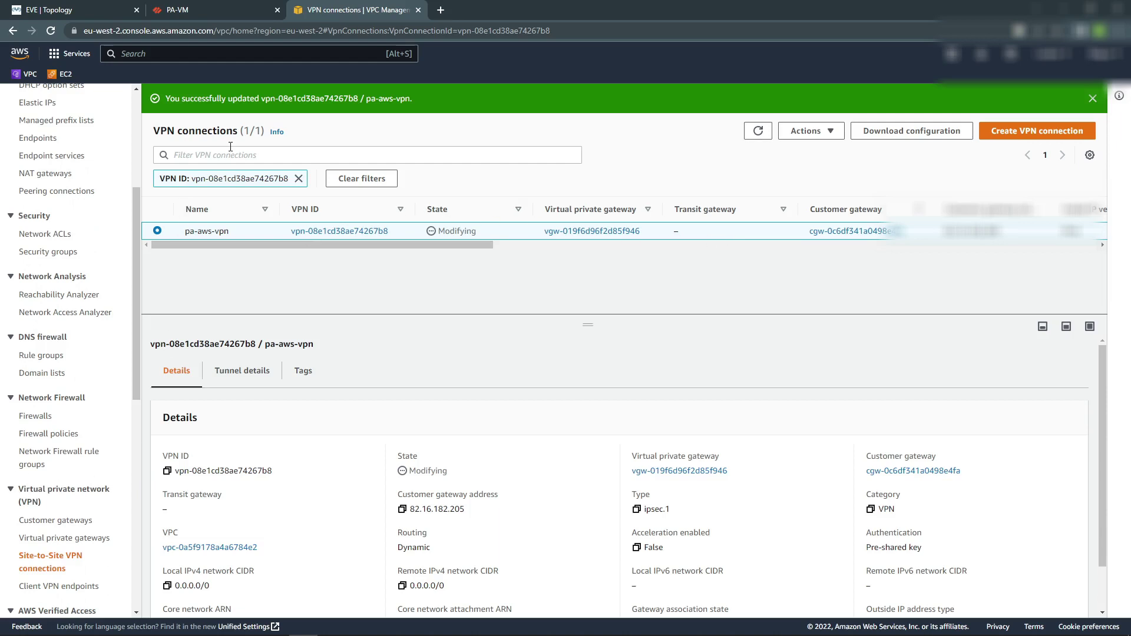
{"action": "left_click", "coordinate": [225, 384]}
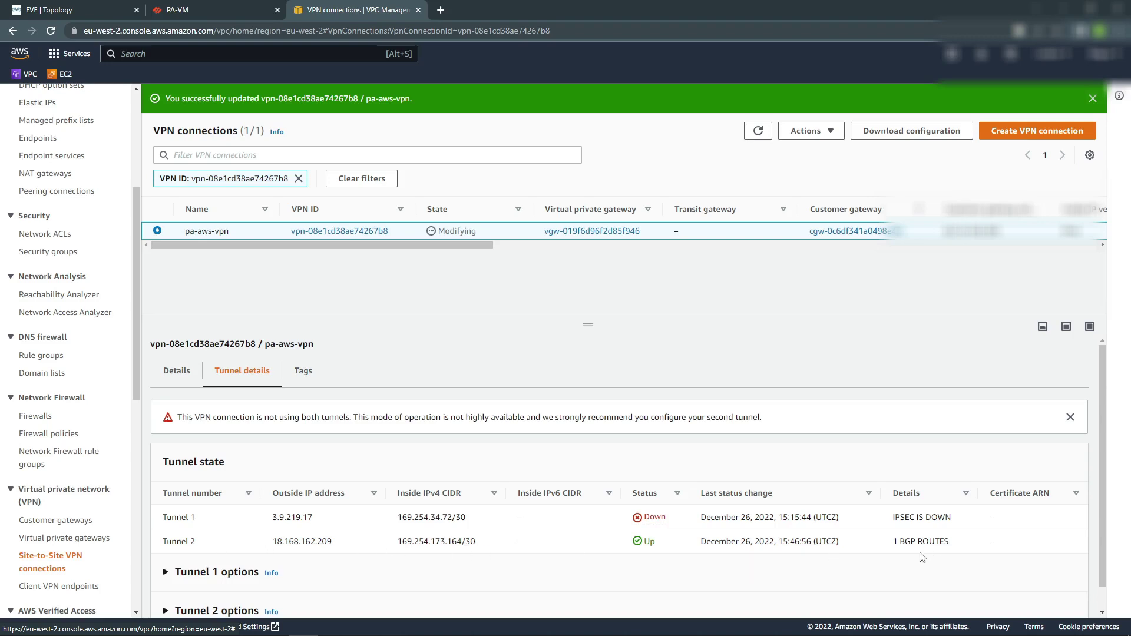
{"action": "left_click_drag", "start_coordinate": [892, 542], "coordinate": [950, 542]}
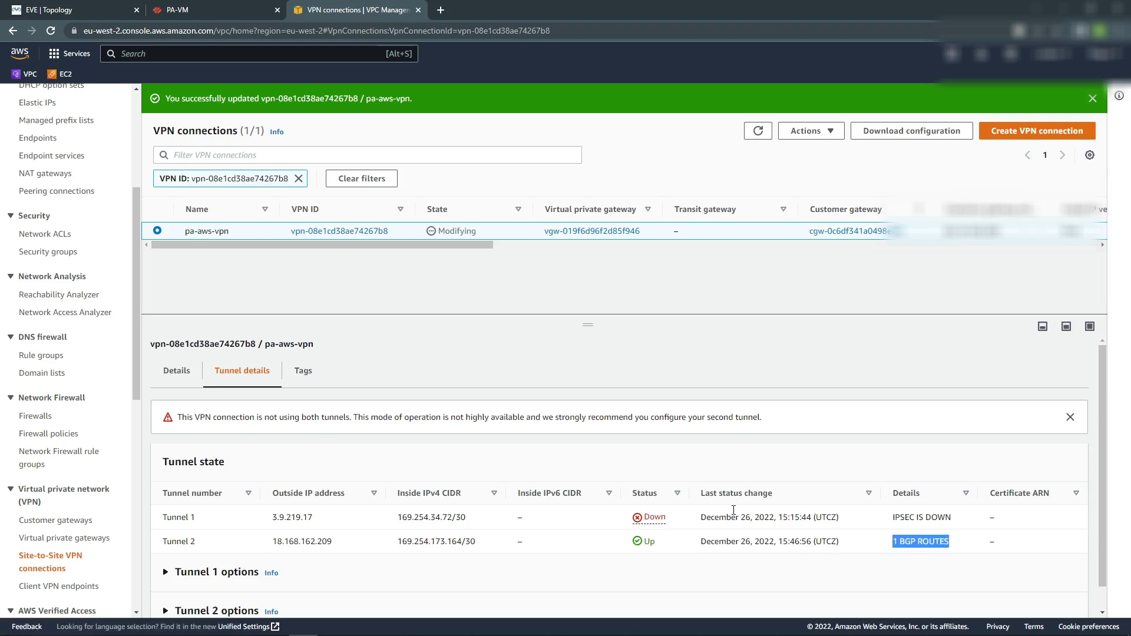
{"action": "left_click", "coordinate": [158, 9]}
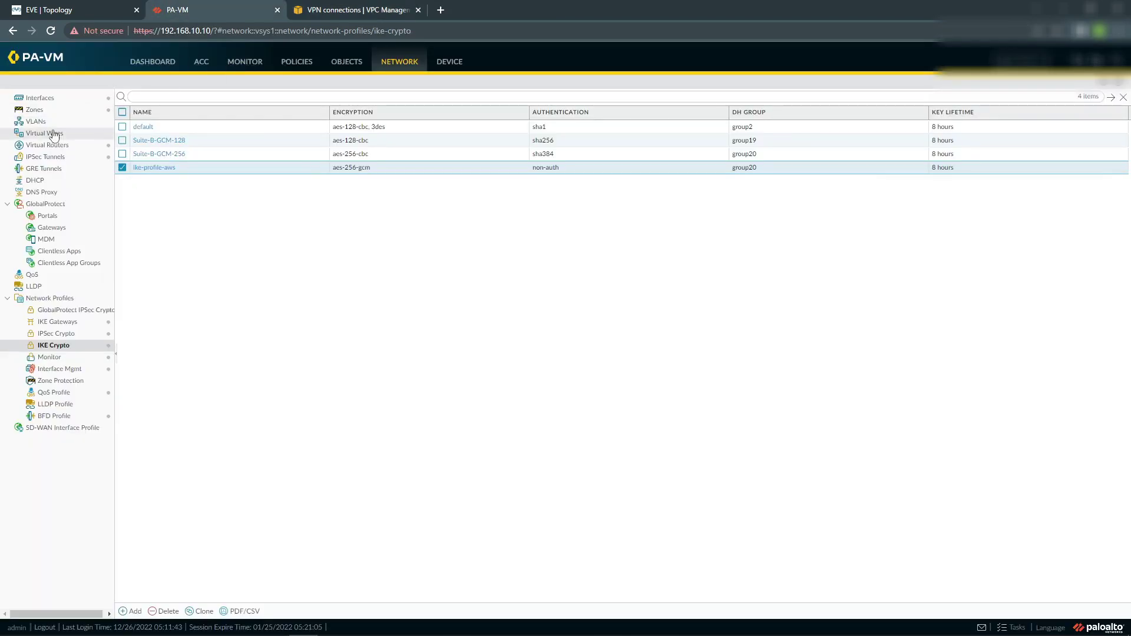
Review the default virtual router's forwarding table, BGP summary, peers and peer group on PA-VM.
{"action": "left_click", "coordinate": [47, 157]}
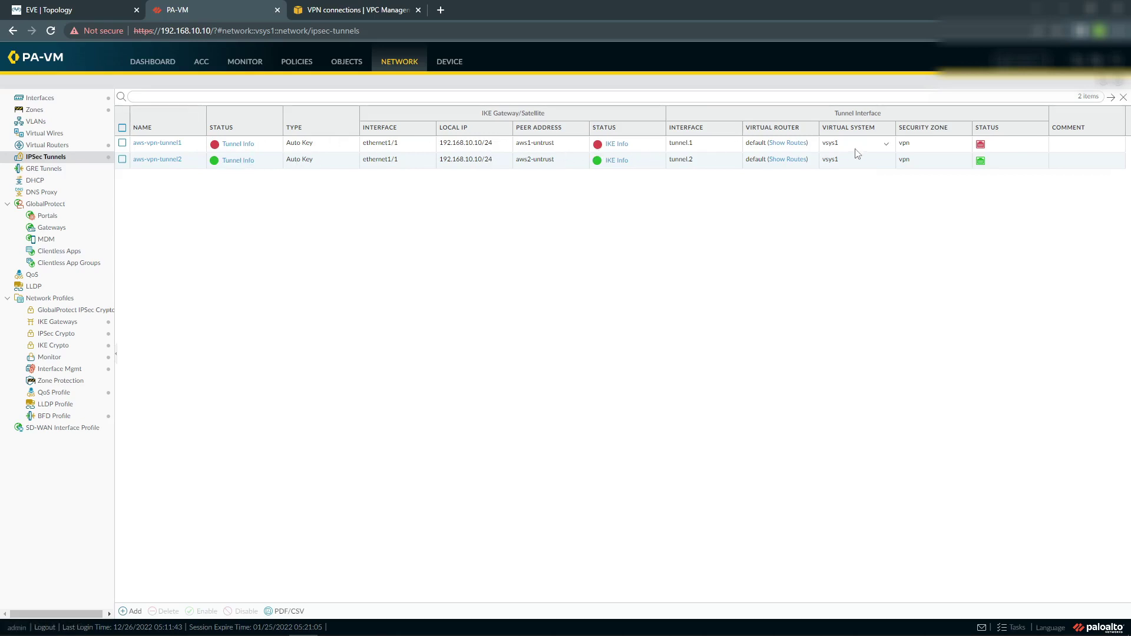
{"action": "left_click", "coordinate": [793, 145]}
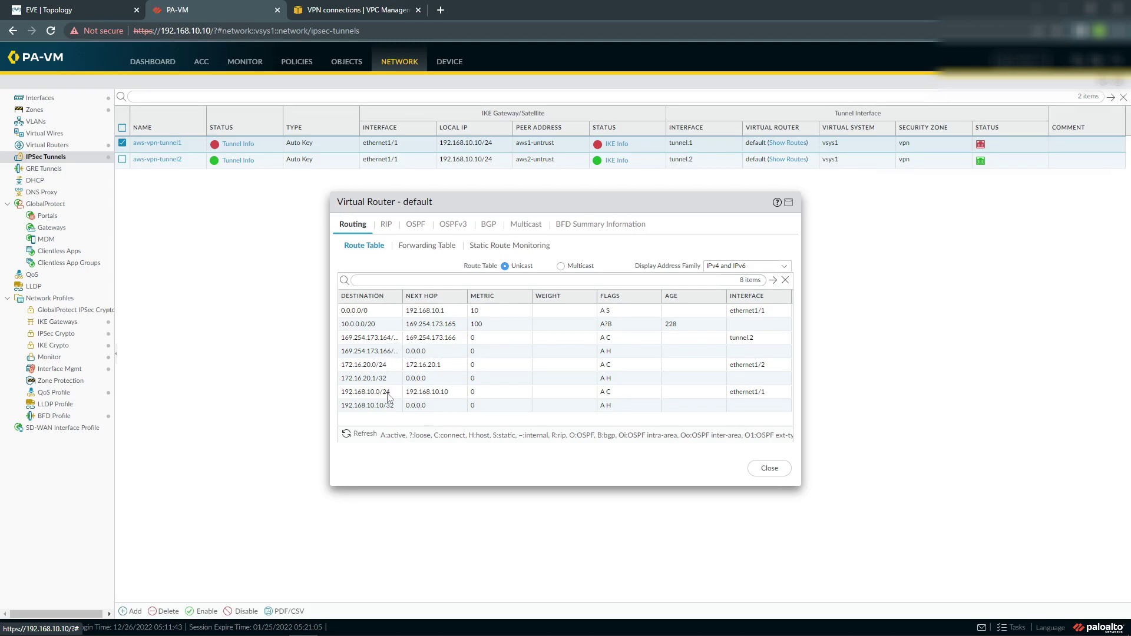
{"action": "left_click", "coordinate": [437, 247]}
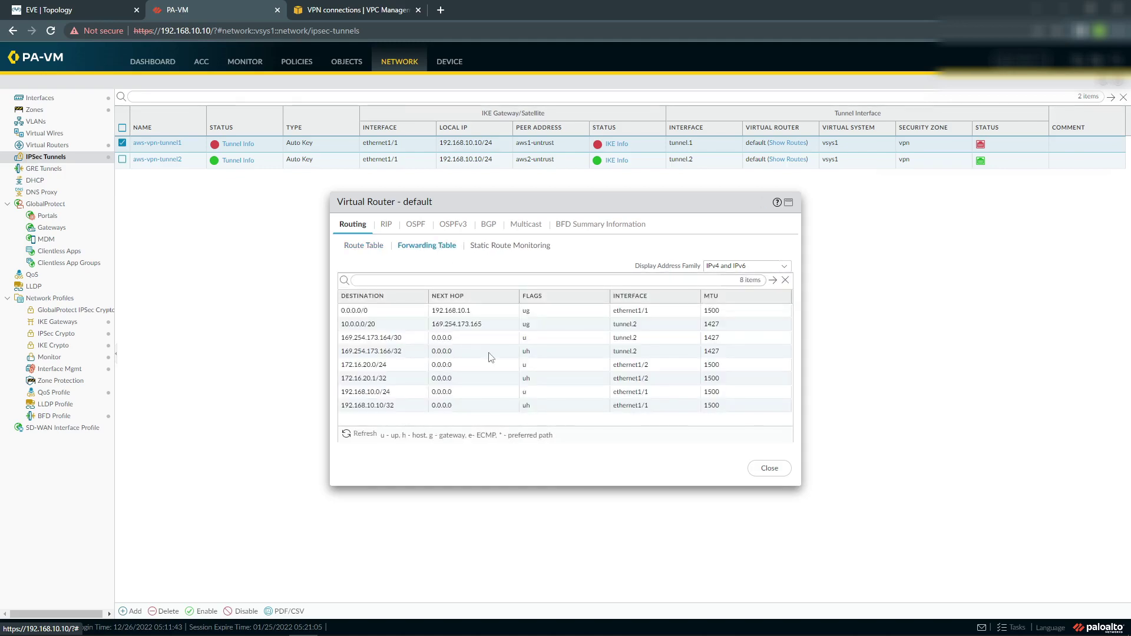
{"action": "left_click", "coordinate": [484, 226]}
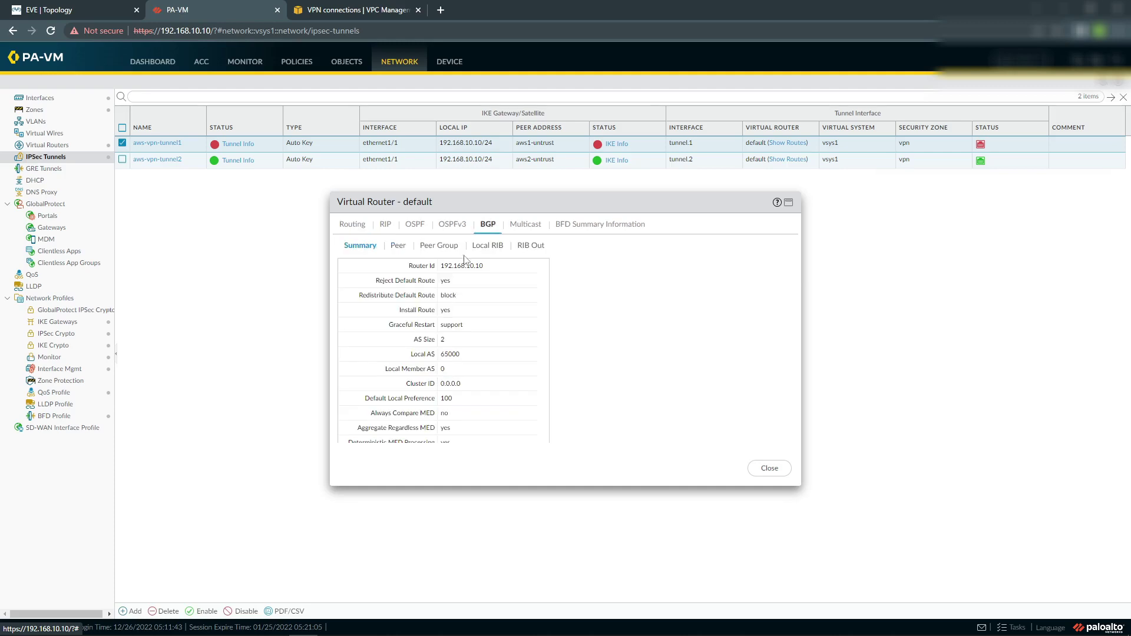
{"action": "left_click", "coordinate": [398, 246]}
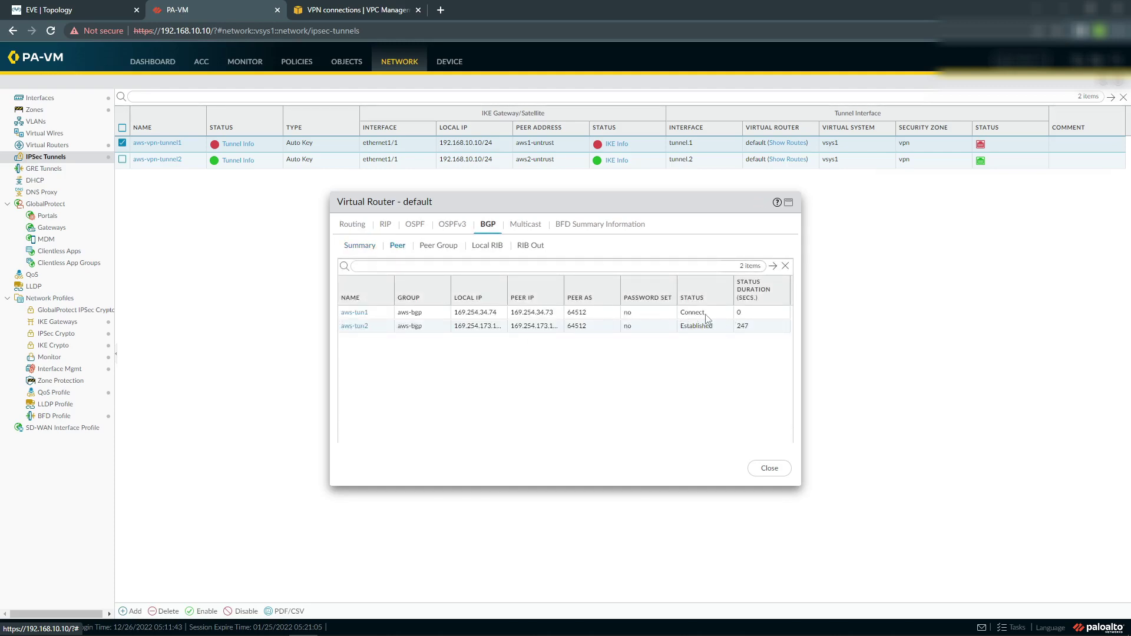
{"action": "left_click", "coordinate": [437, 247]}
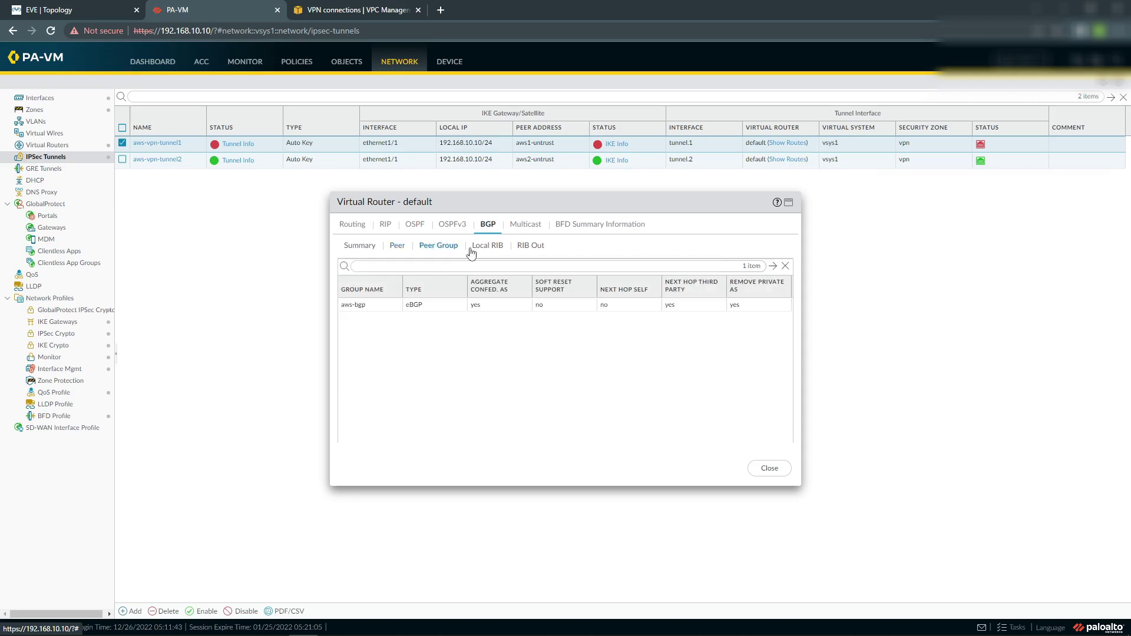
{"action": "left_click", "coordinate": [761, 469]}
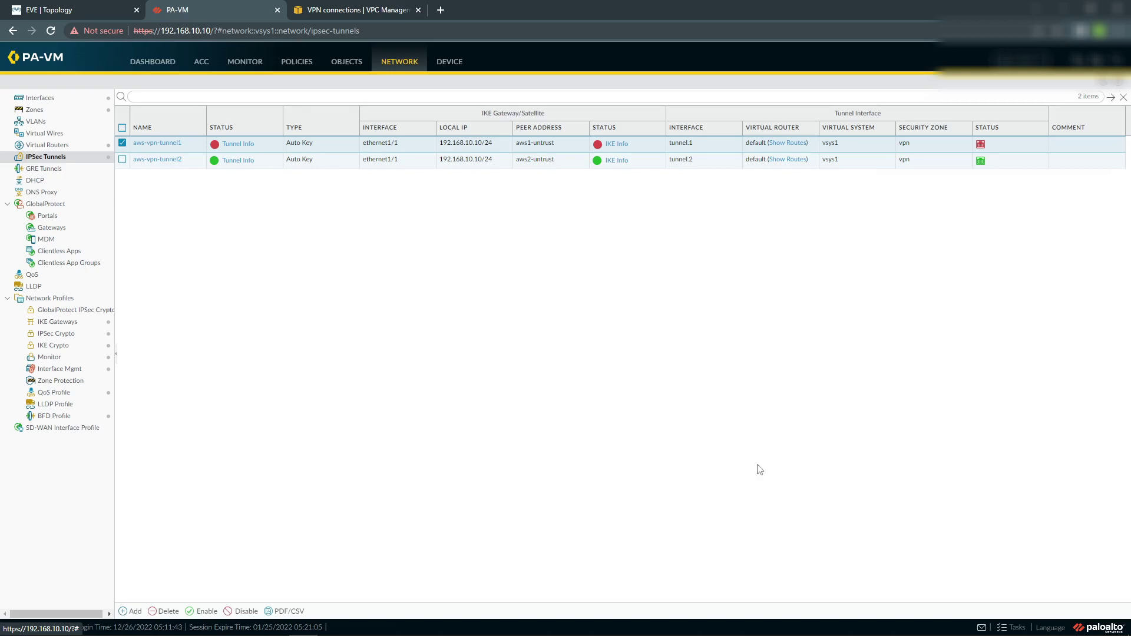
{"action": "left_click", "coordinate": [87, 14]}
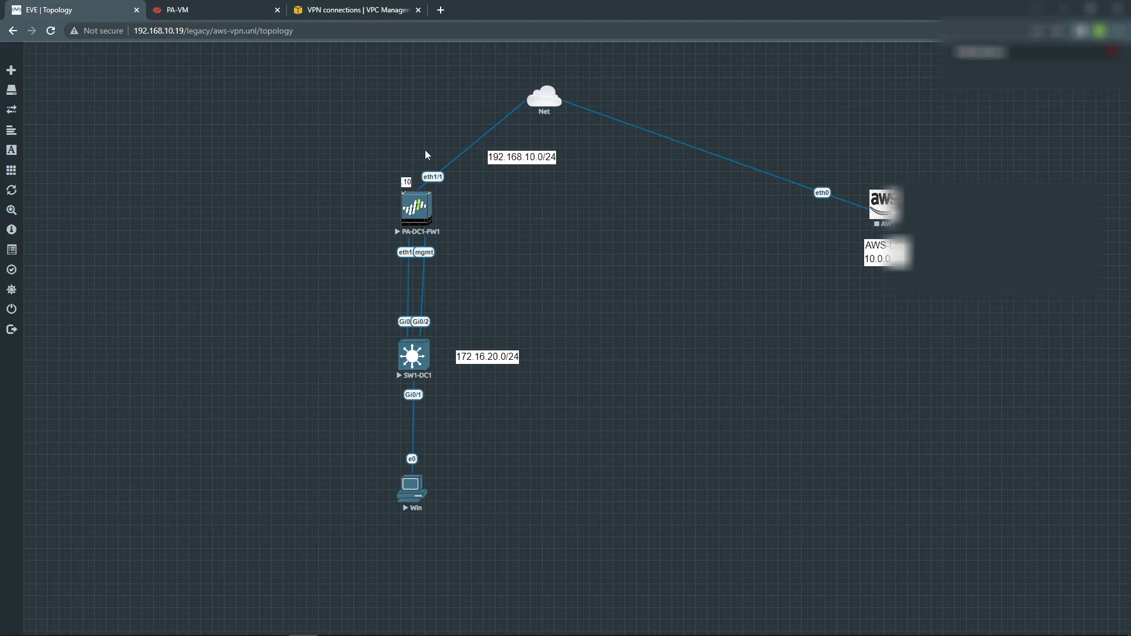
Open the PA-DC1-FW1 console in SecureCRT and log in as admin.
{"action": "left_click", "coordinate": [414, 212]}
{"action": "left_click", "coordinate": [571, 109]}
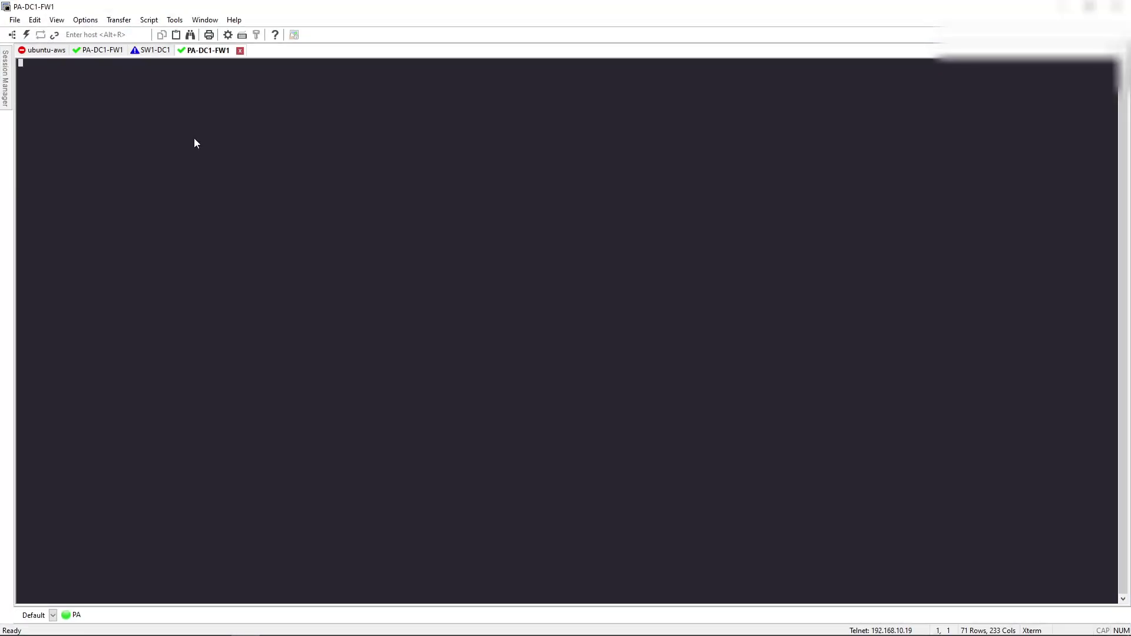
{"action": "key", "text": "Return"}
{"action": "key", "text": "Return"}
{"action": "key", "text": "Return"}
{"action": "key", "text": "Return"}
{"action": "key", "text": "Return"}
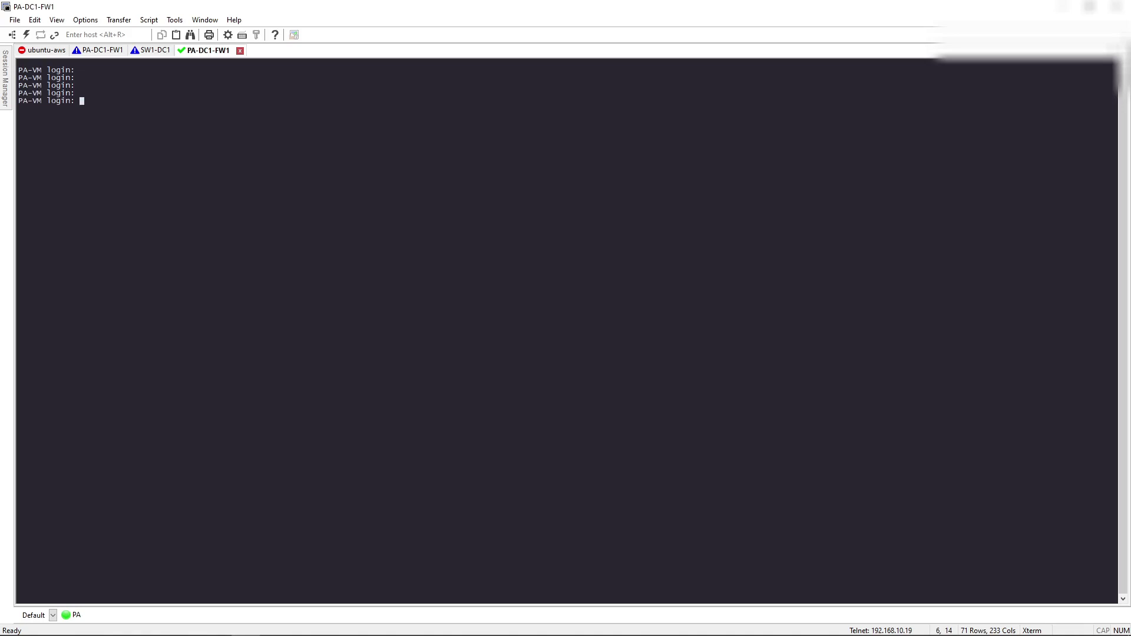
{"action": "type", "text": "admin"}
{"action": "key", "text": "Return"}
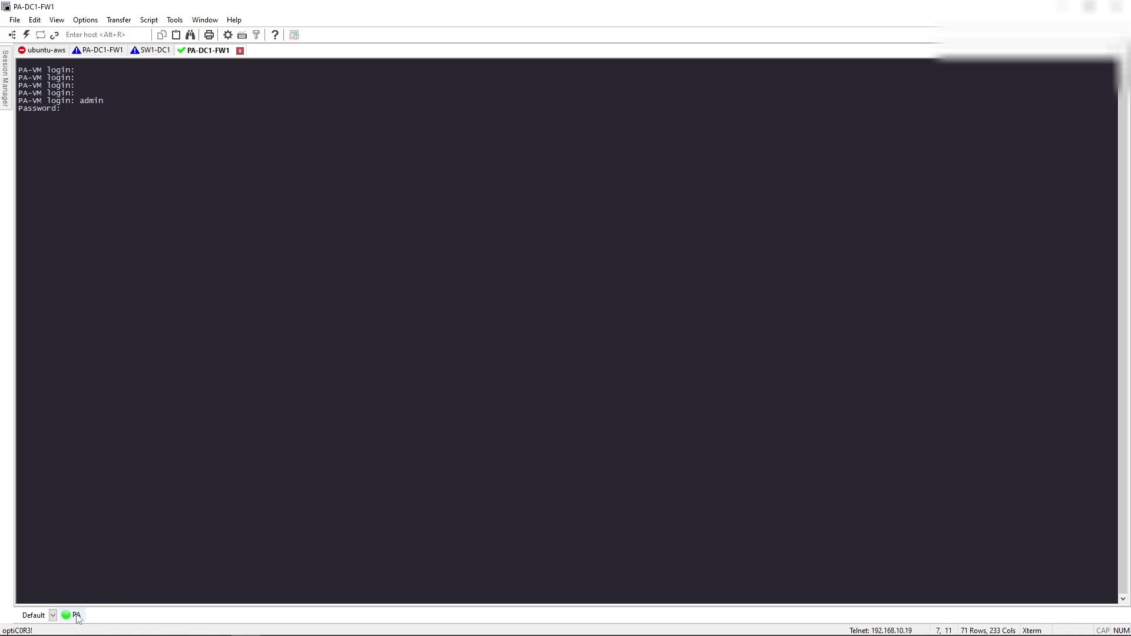
{"action": "key", "text": "Return"}
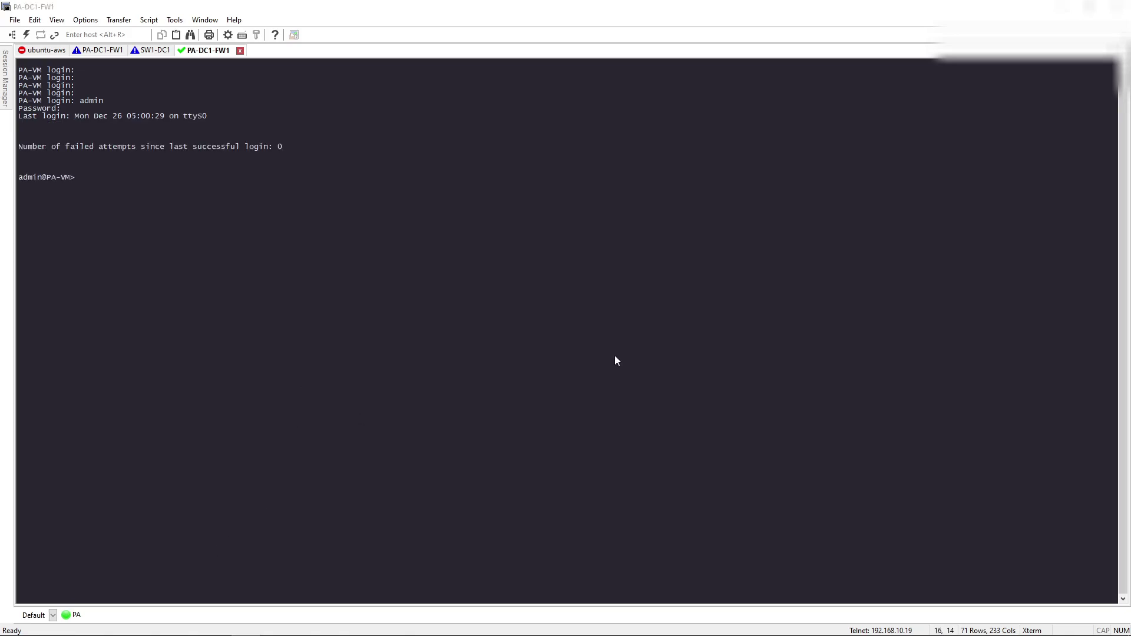
{"action": "key", "text": "alt+Tab"}
{"action": "left_click", "coordinate": [219, 13]}
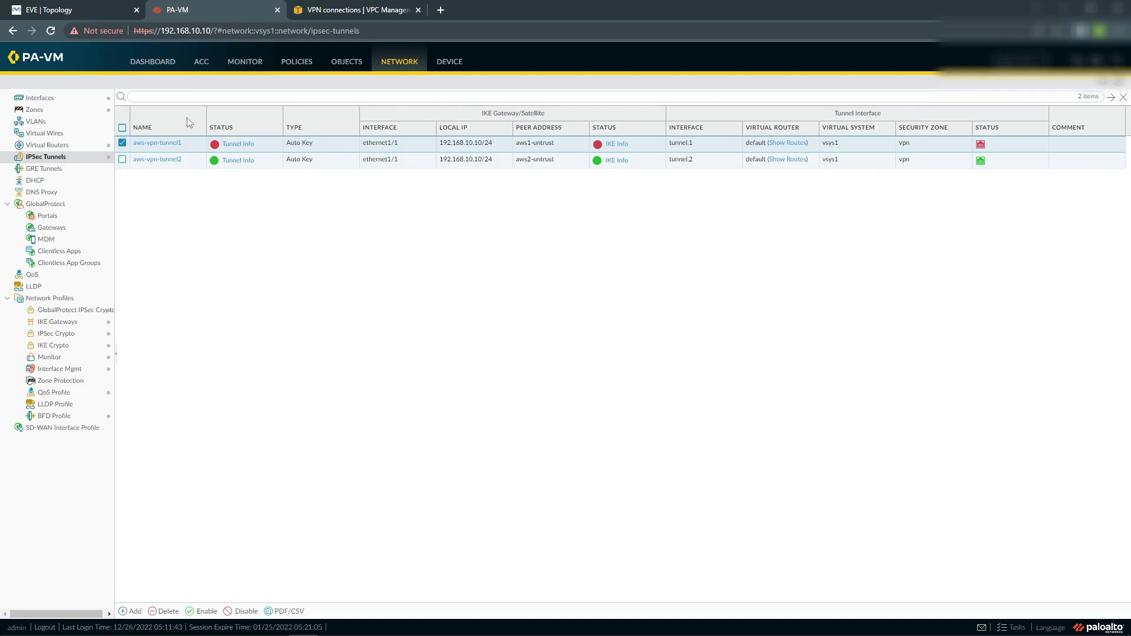
Reload the PA-VM IPSec Tunnels page and dismiss the PAN-OS end-of-life notice.
{"action": "left_click", "coordinate": [51, 30]}
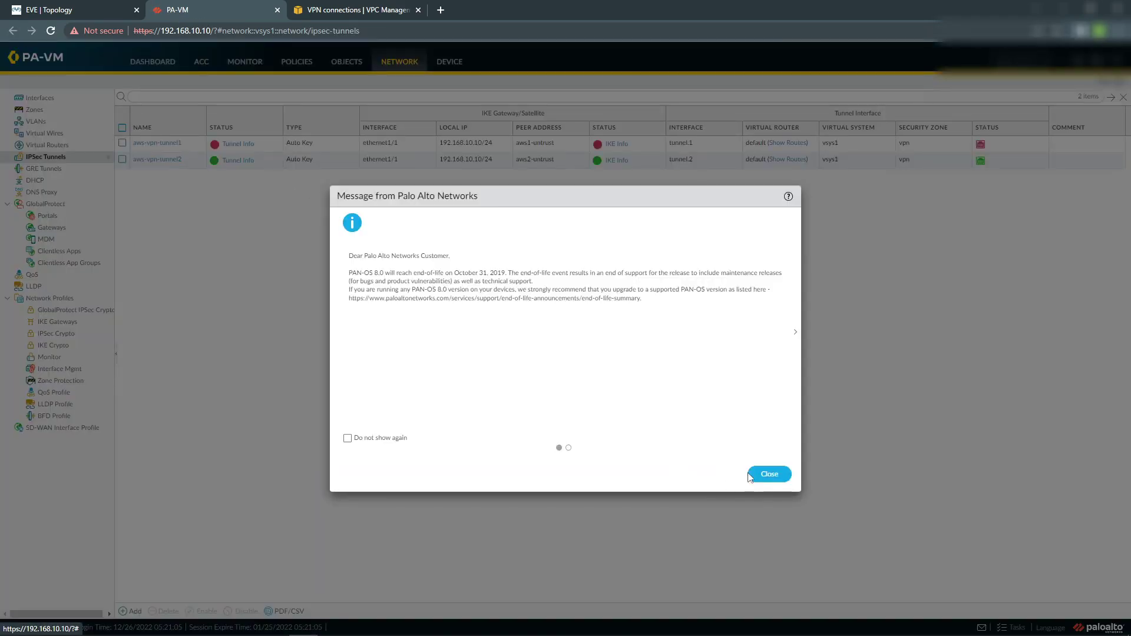
{"action": "left_click", "coordinate": [763, 474]}
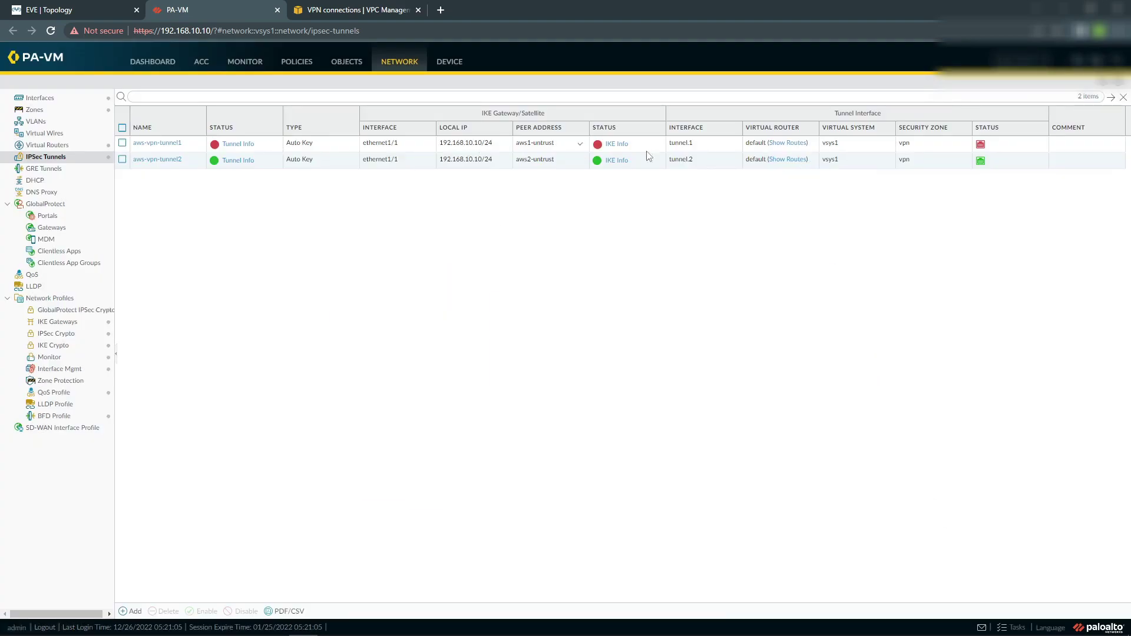
{"action": "key", "text": "alt+Tab"}
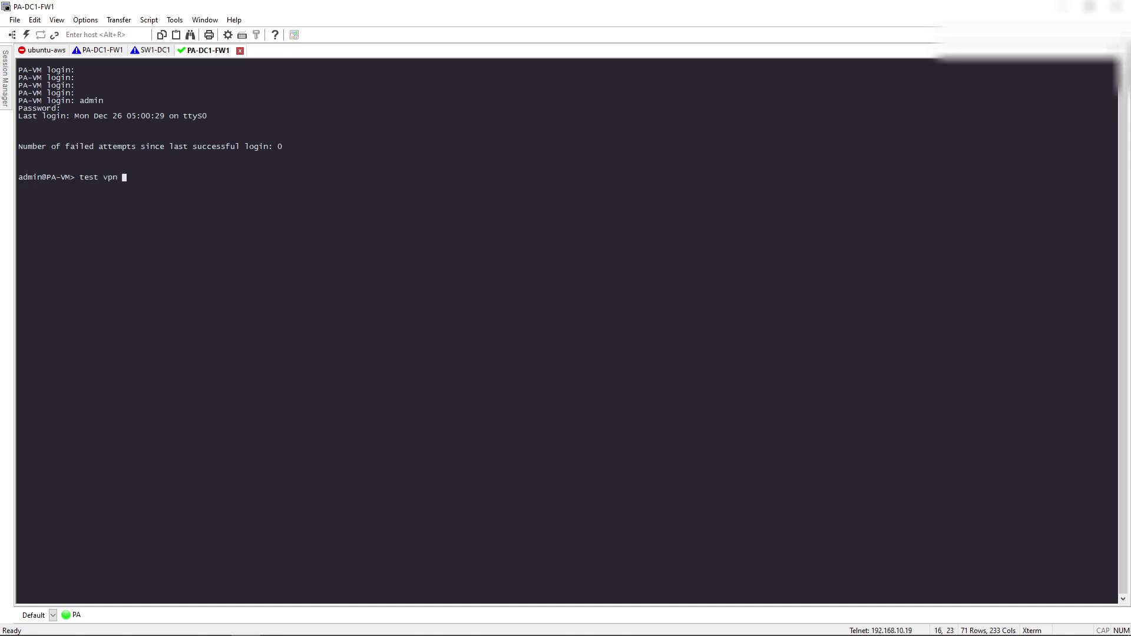
Run 'test vpn ike-sa gateway aws1-ike-gw' on the firewall CLI to initiate the IKE SA.
{"action": "key", "text": "question"}
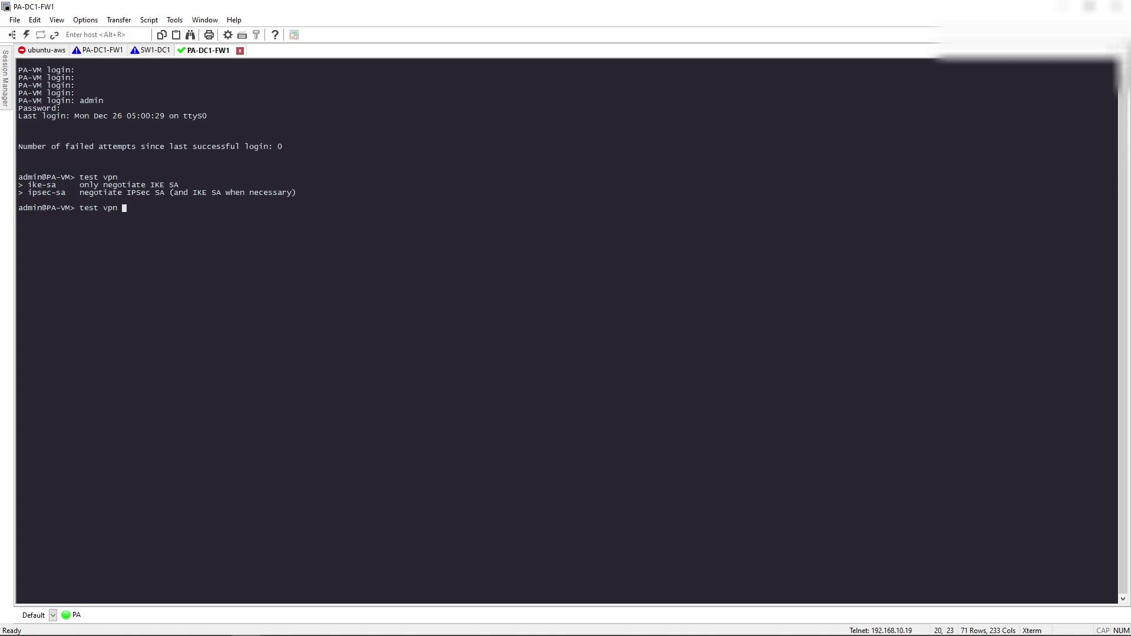
{"action": "type", "text": "ike"}
{"action": "key", "text": "Tab"}
{"action": "key", "text": "question"}
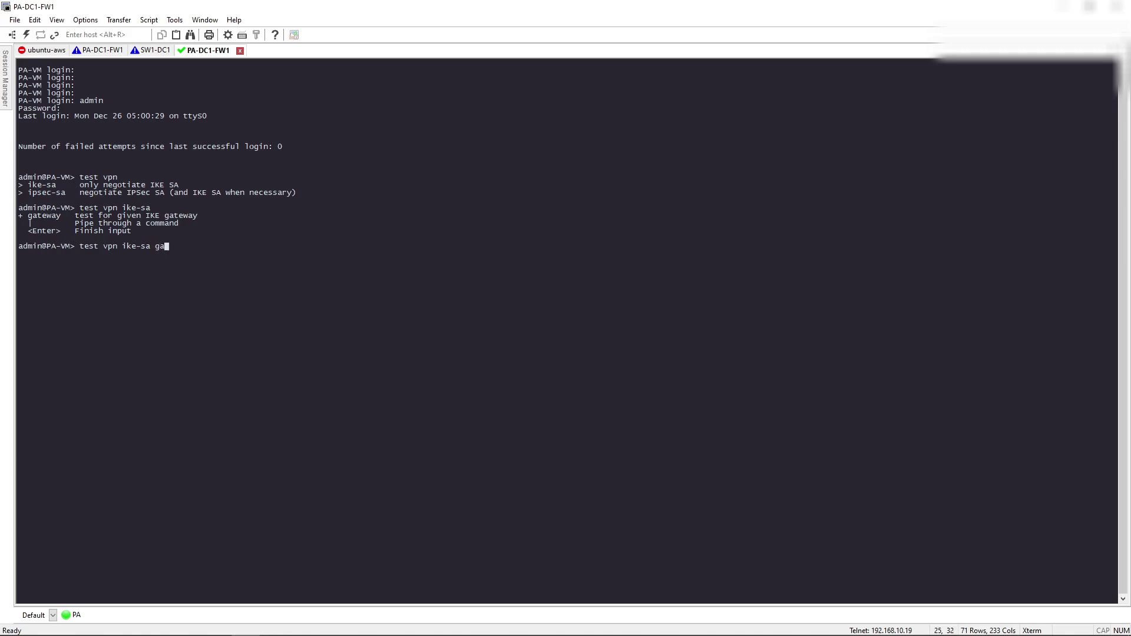
{"action": "type", "text": "ga"}
{"action": "key", "text": "Tab"}
{"action": "key", "text": "question"}
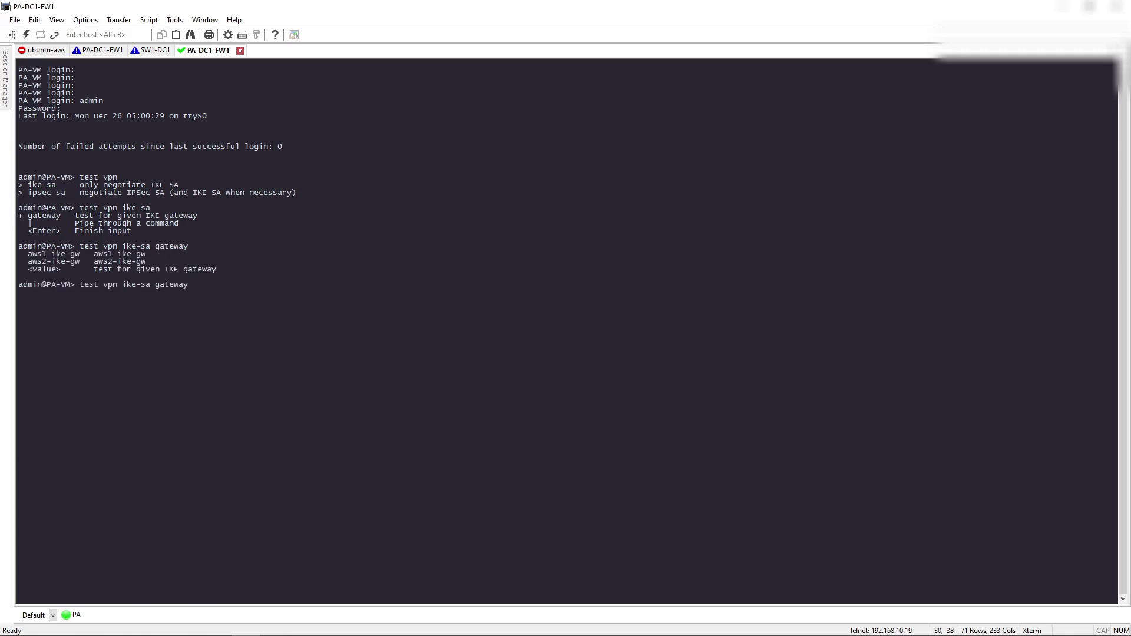
{"action": "type", "text": "aws1"}
{"action": "key", "text": "Tab"}
{"action": "key", "text": "question"}
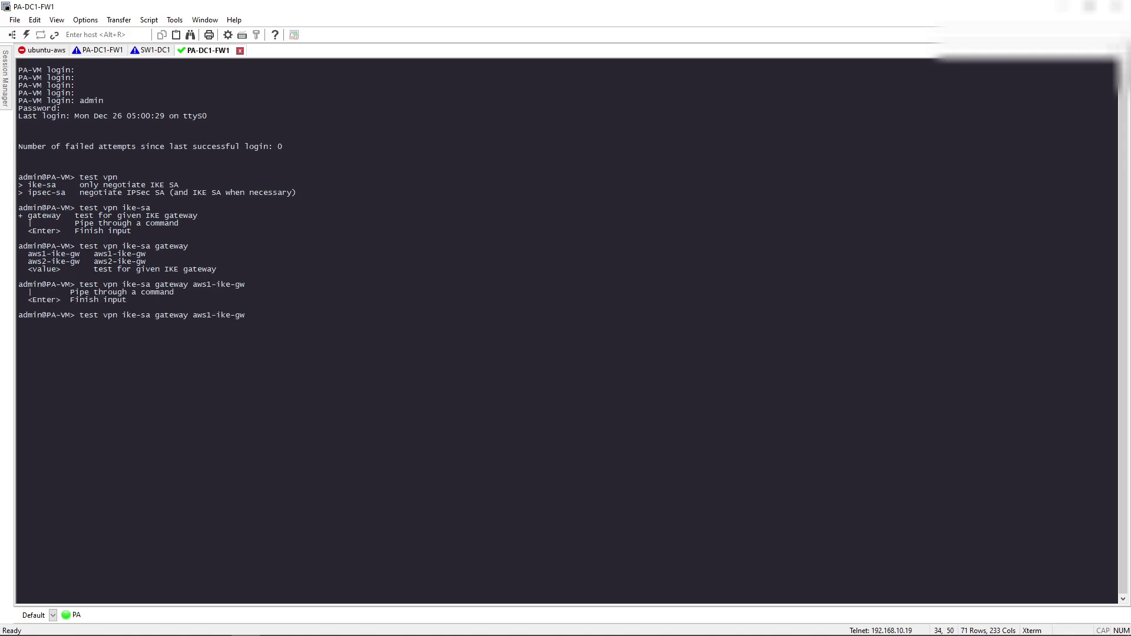
{"action": "key", "text": "Return"}
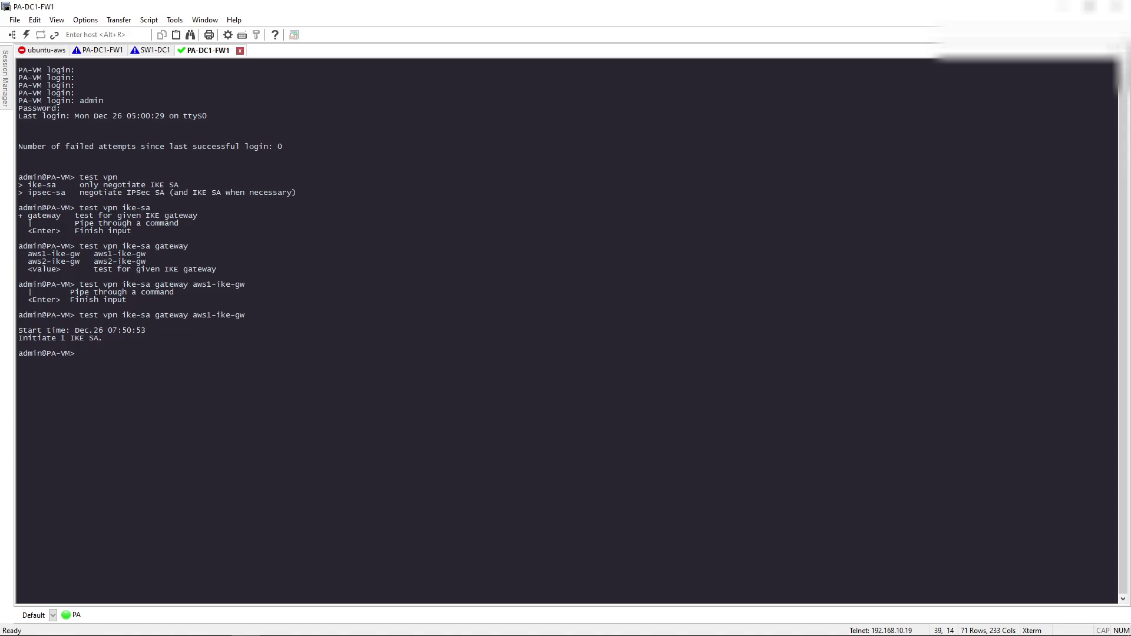
{"action": "key", "text": "alt+Tab"}
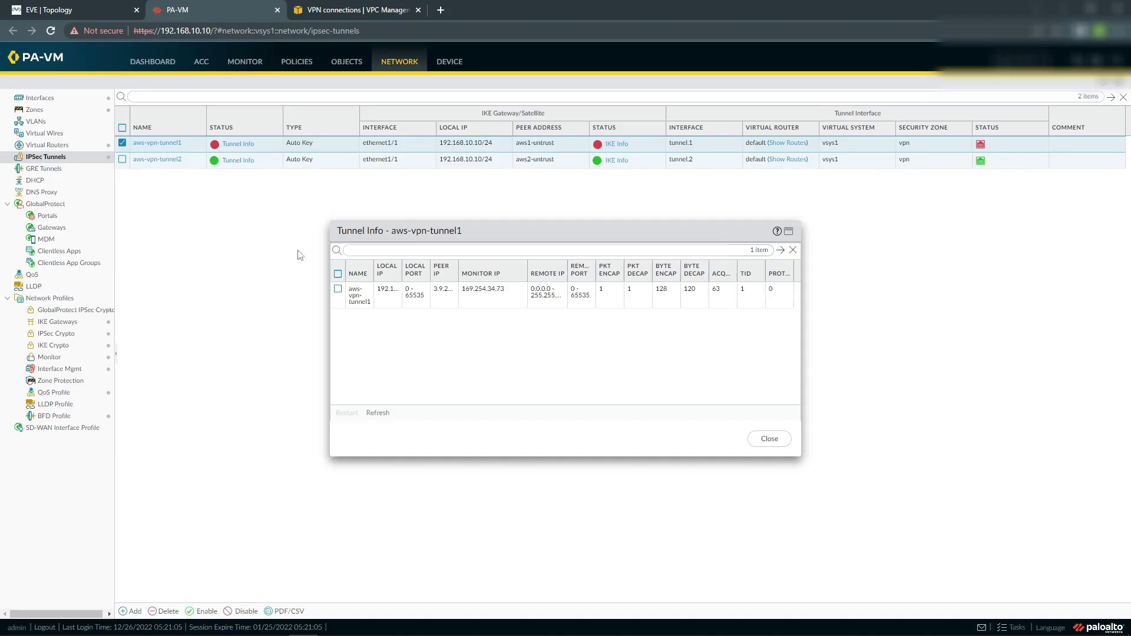
Copy Tunnel 1's inside address 169.254.34.72 from the AWS VPN connections page.
{"action": "left_click", "coordinate": [351, 14]}
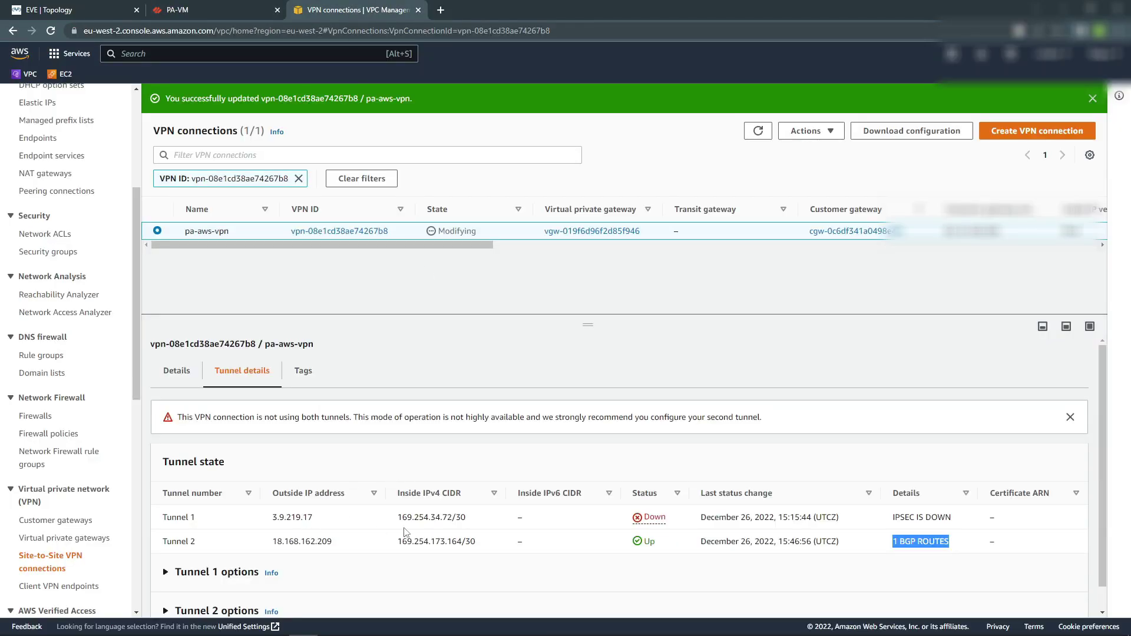
{"action": "left_click_drag", "start_coordinate": [400, 517], "coordinate": [454, 517]}
{"action": "key", "text": "ctrl+c"}
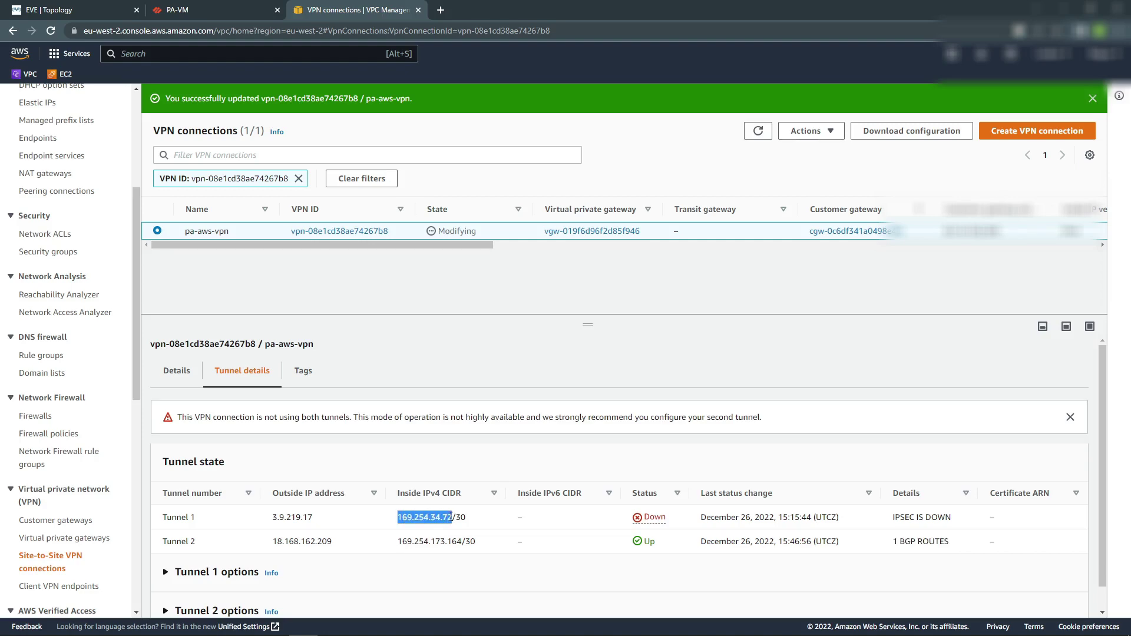
{"action": "key", "text": "alt+Tab"}
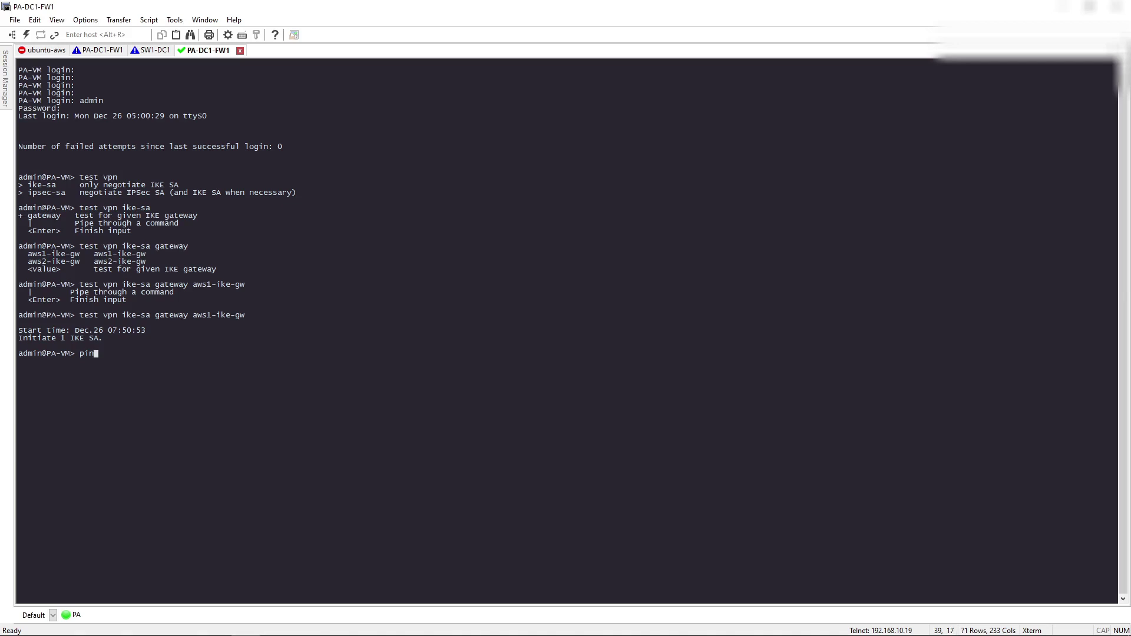
Ping host 169.254.34.73 from source 169.254.34.74 and stop it after five replies.
{"action": "type", "text": "ping source"}
{"action": "right_click", "coordinate": [505, 407]}
{"action": "type", "text": "host"}
{"action": "type", "text": "169.254.34.73"}
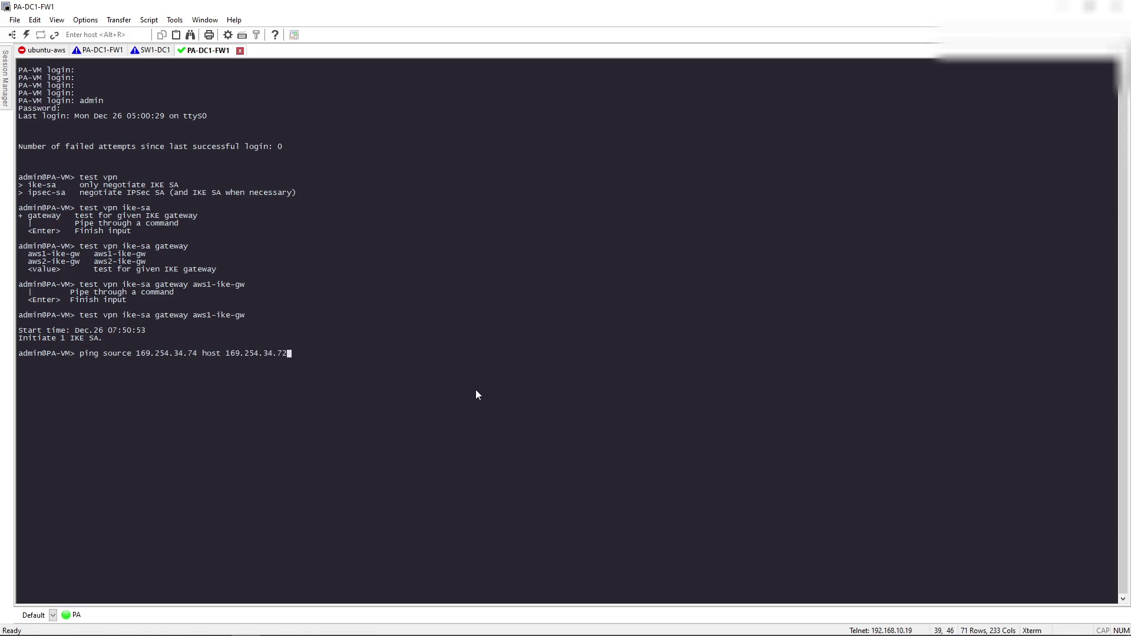
{"action": "key", "text": "Return"}
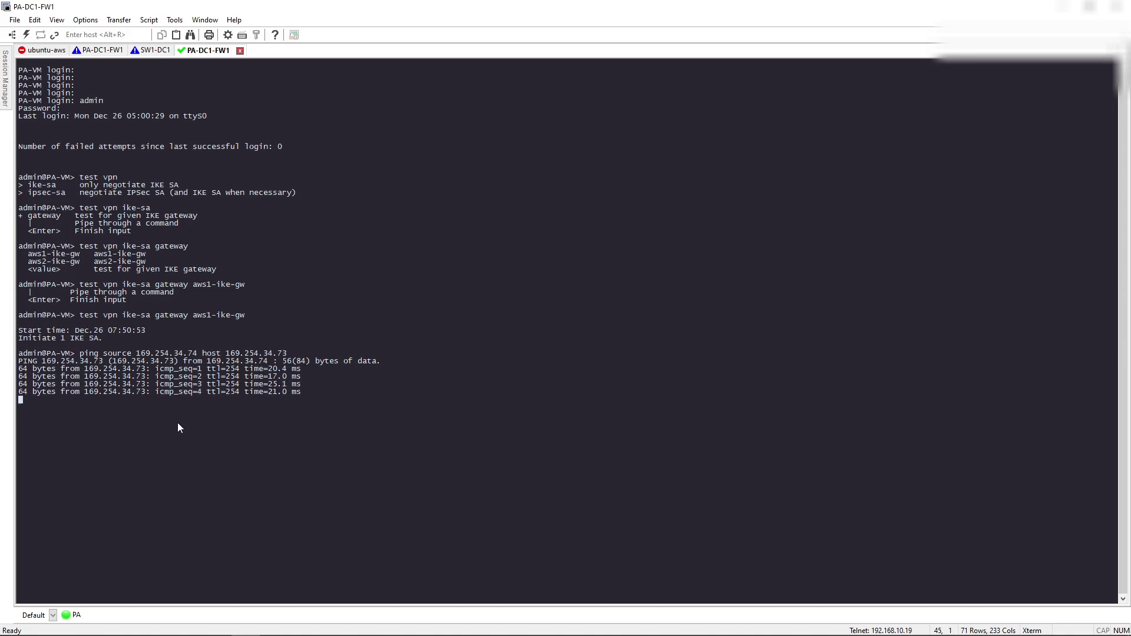
{"action": "key", "text": "ctrl+c"}
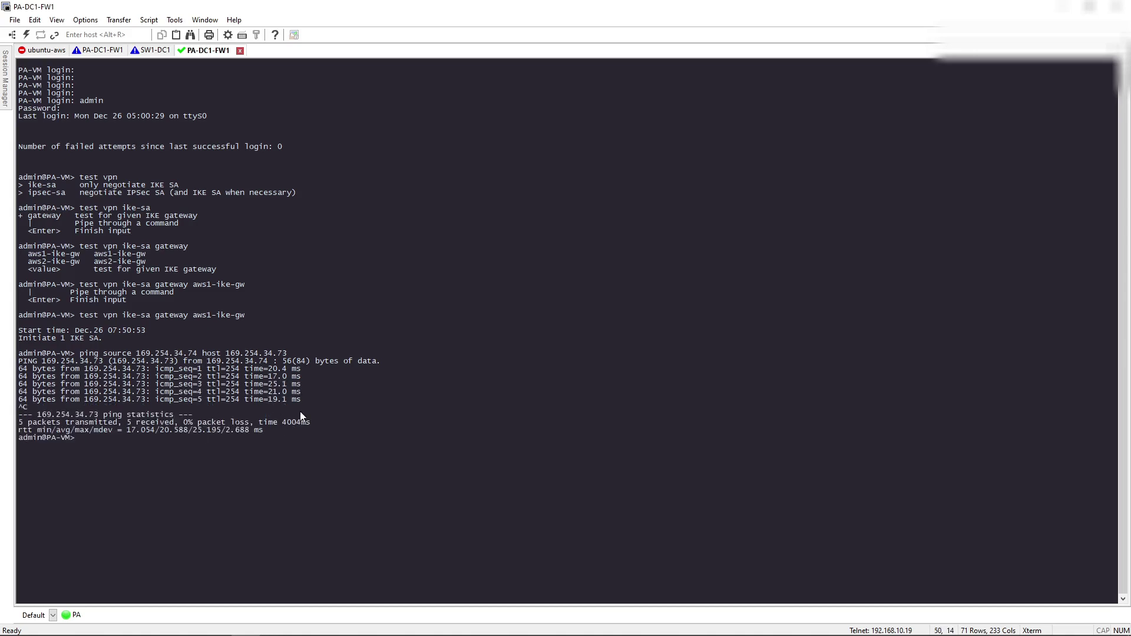
{"action": "key", "text": "alt+Tab"}
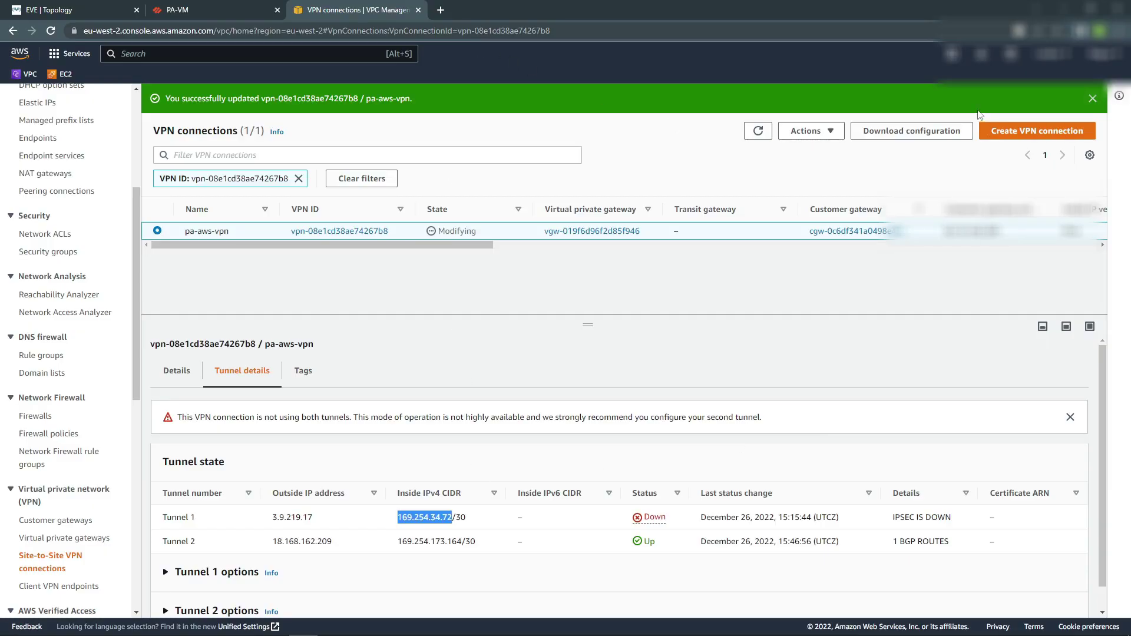
Refresh AWS until both tunnels are Up, then refresh PA-VM's IPSec Tunnels list.
{"action": "left_click", "coordinate": [758, 130]}
{"action": "left_click", "coordinate": [756, 131]}
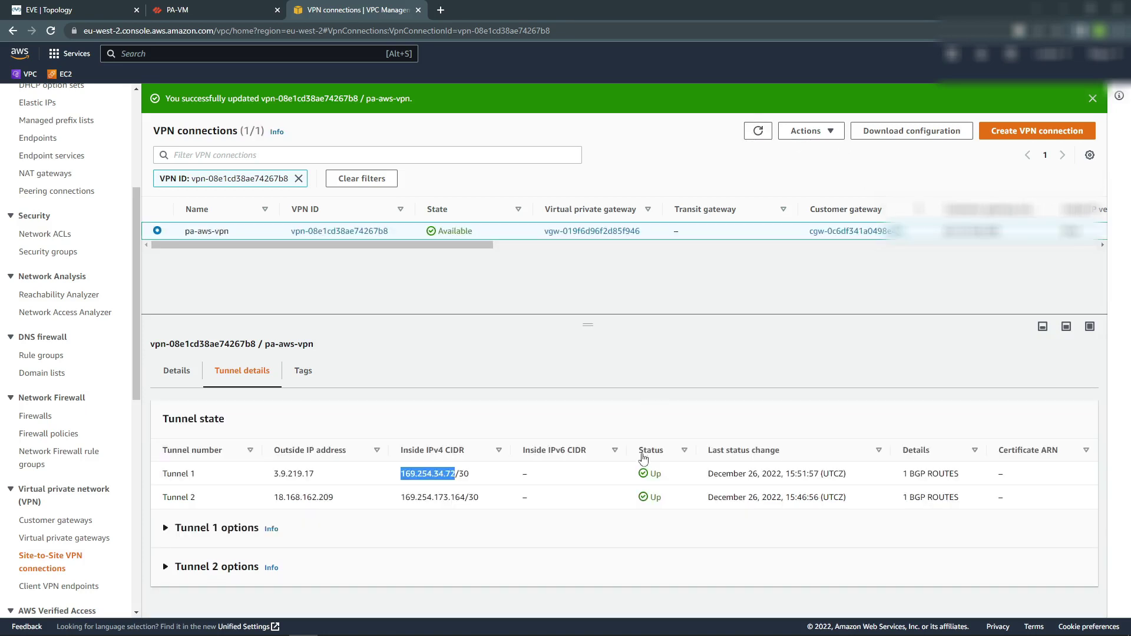
{"action": "left_click", "coordinate": [177, 10]}
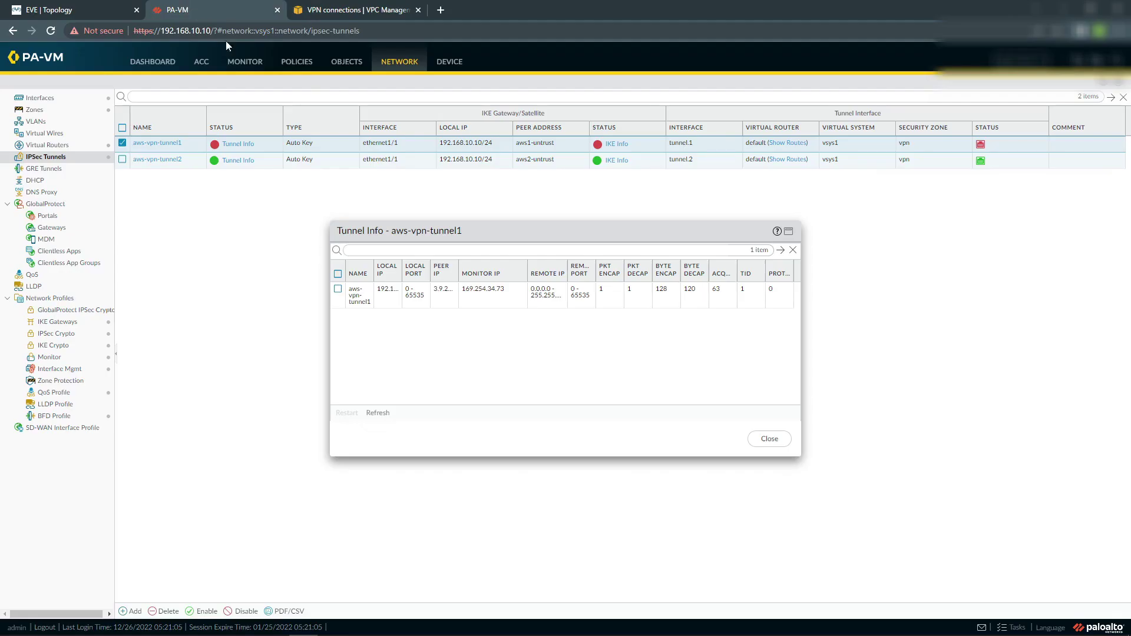
{"action": "left_click", "coordinate": [777, 443]}
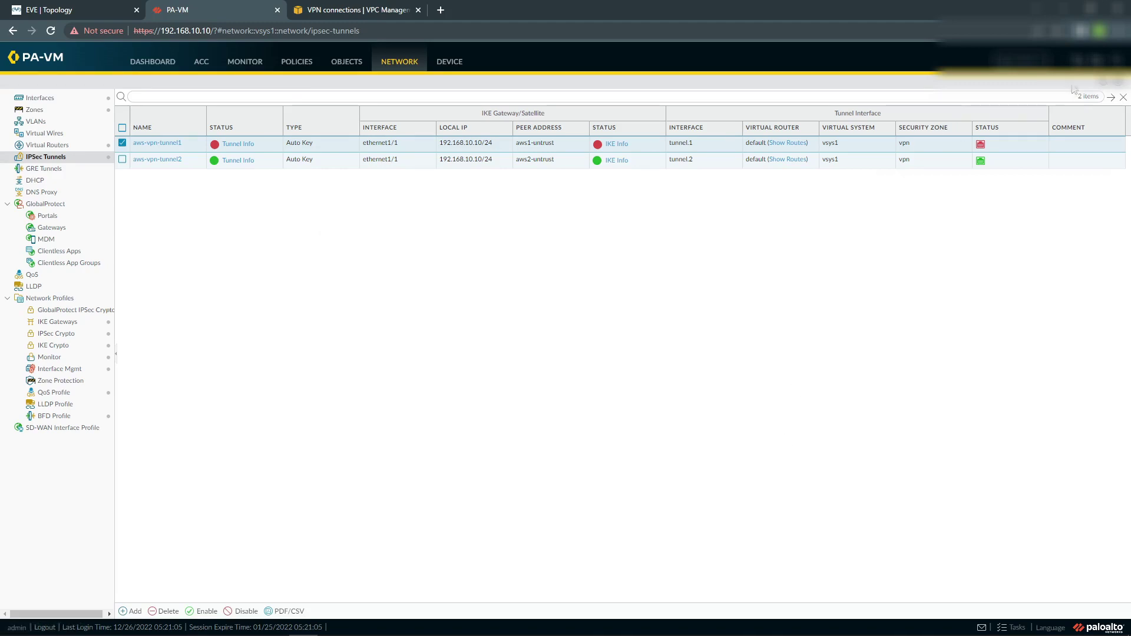
{"action": "left_click", "coordinate": [1103, 83]}
Expand Tunnel 1 options in AWS and highlight its SHA2-384 phase 1 integrity value.
{"action": "left_click", "coordinate": [344, 12]}
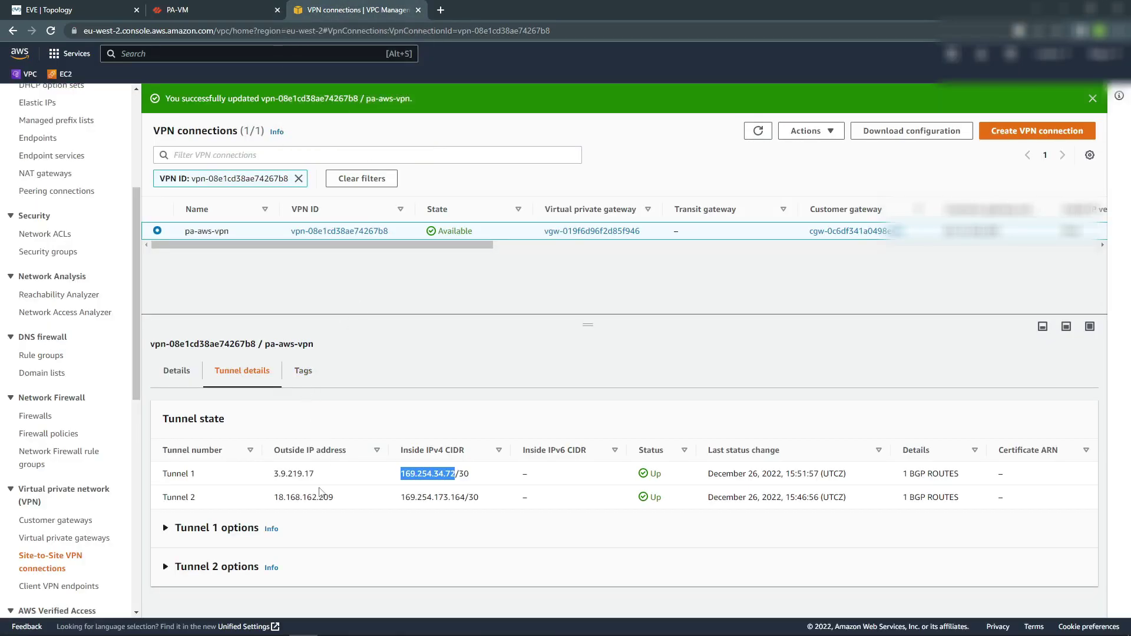
{"action": "left_click", "coordinate": [179, 530]}
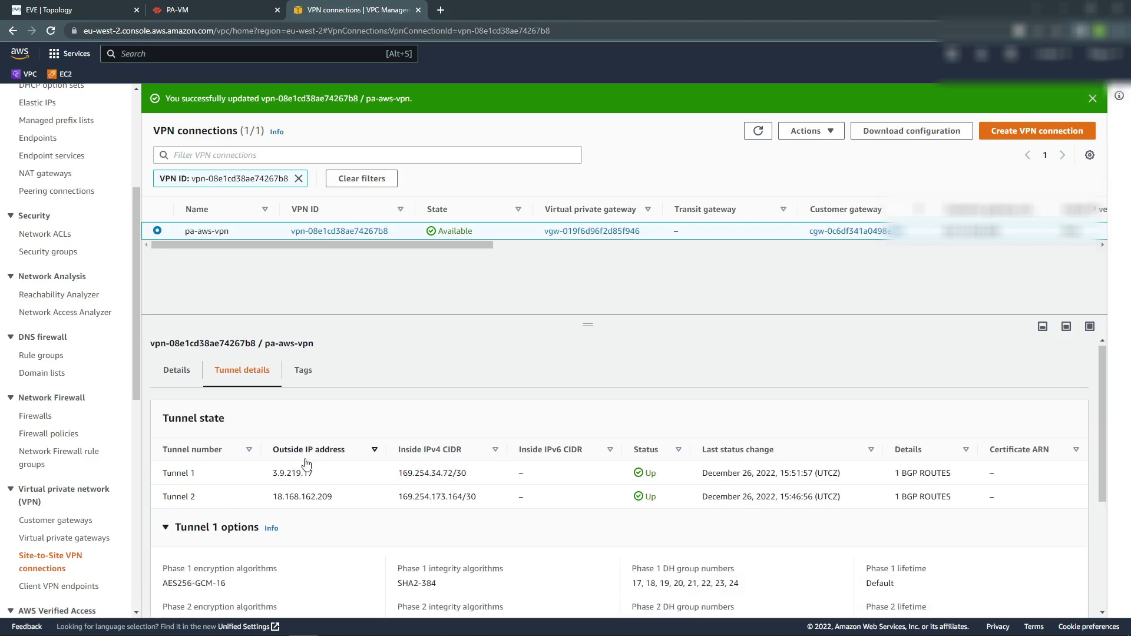
{"action": "scroll", "coordinate": [285, 472], "scroll_direction": "down", "scroll_amount": 2}
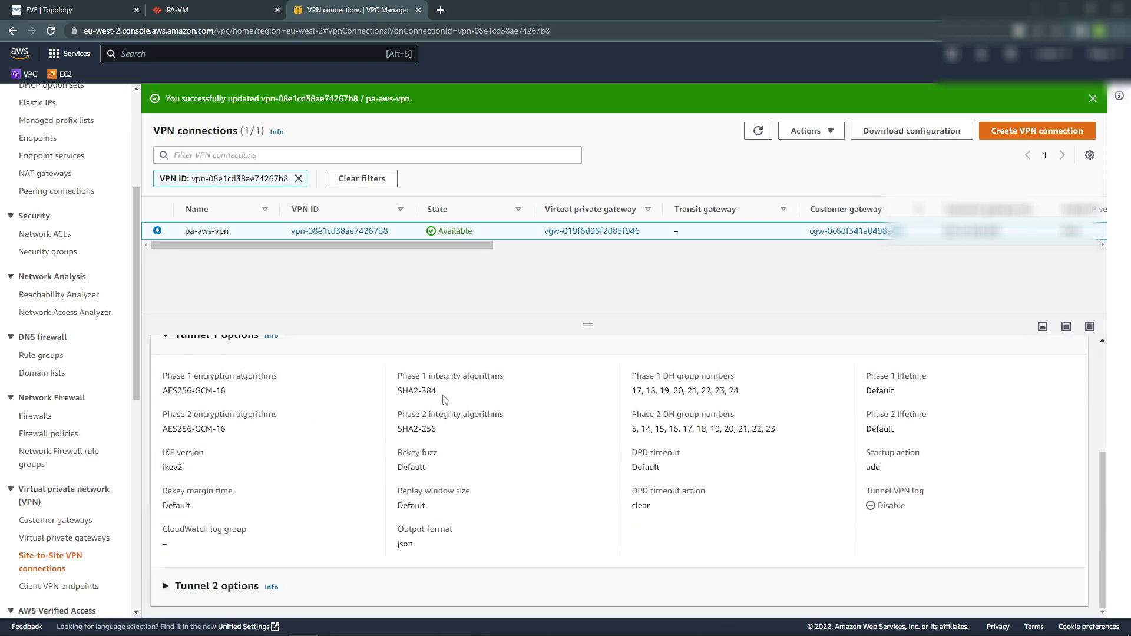
{"action": "left_click_drag", "start_coordinate": [438, 391], "coordinate": [399, 394]}
Clear the text selection and go back to PA-VM's IPSec Tunnels page.
{"action": "left_click", "coordinate": [423, 393]}
{"action": "left_click", "coordinate": [188, 12]}
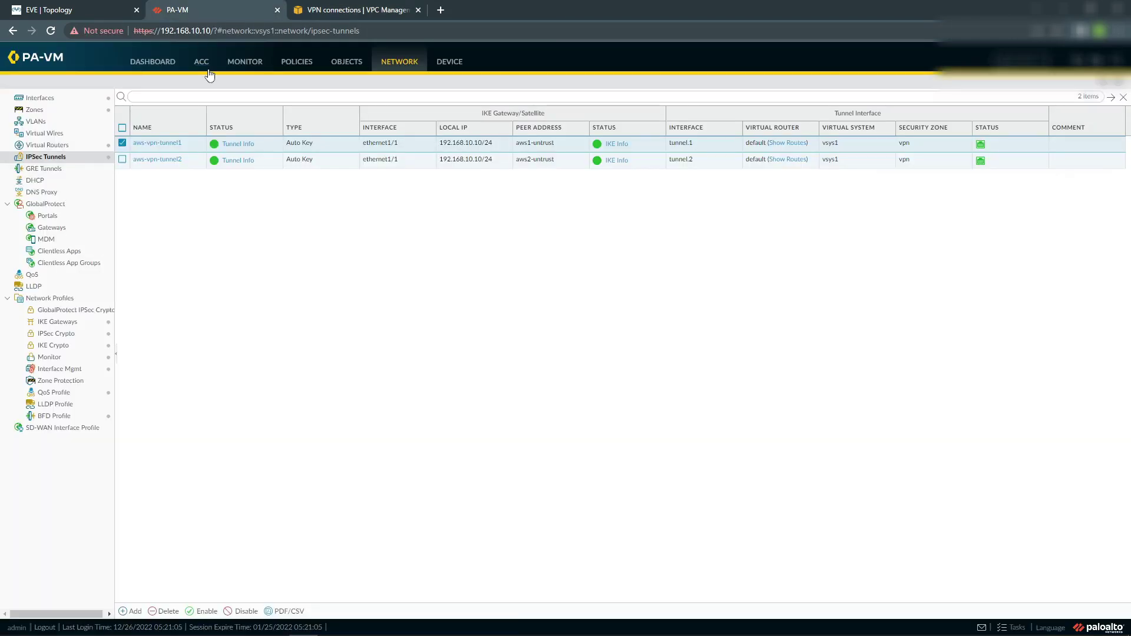